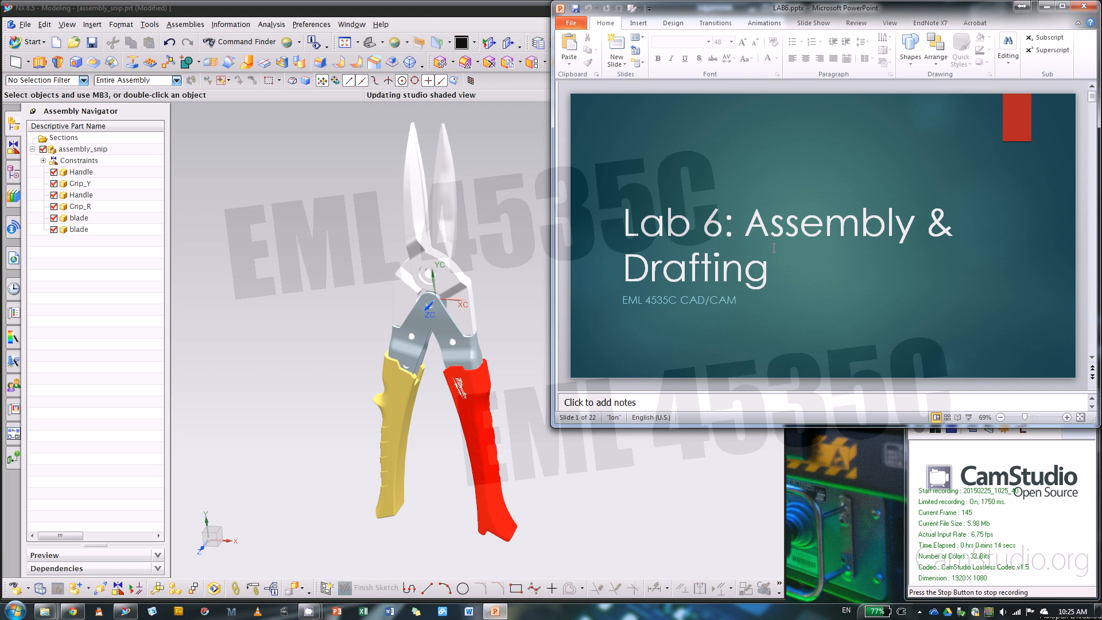
- Review the Lab 6 slides on adding components, assembly constraints and moving components
{"action": "scroll", "coordinate": [774, 248], "scroll_direction": "down", "scroll_amount": 1}
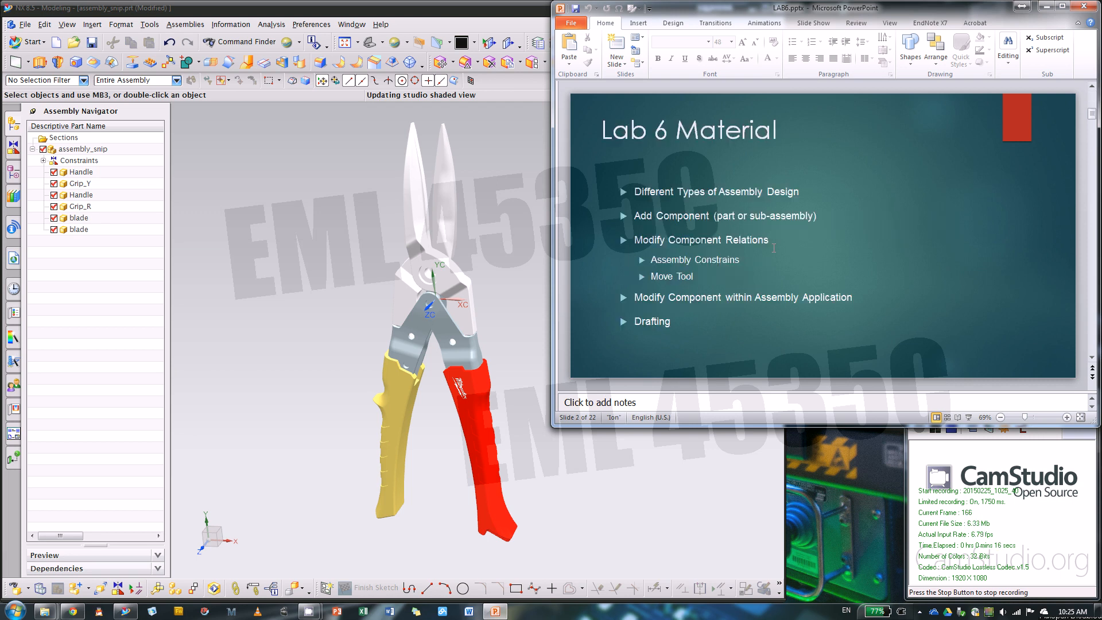
{"action": "scroll", "coordinate": [774, 248], "scroll_direction": "up", "scroll_amount": 1}
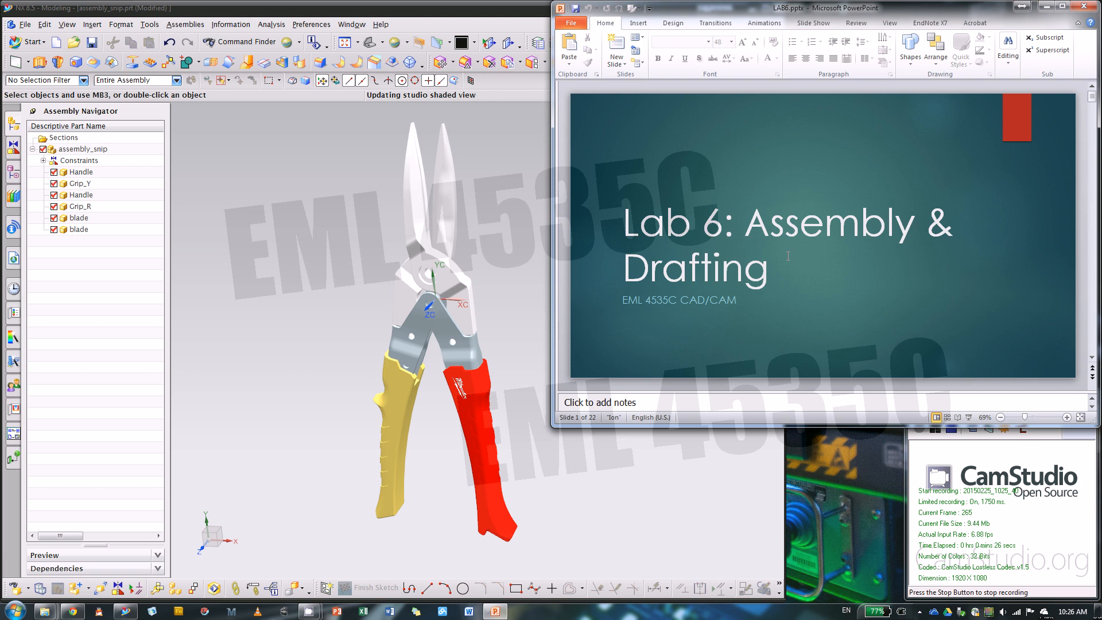
{"action": "scroll", "coordinate": [789, 256], "scroll_direction": "down", "scroll_amount": 1}
{"action": "scroll", "coordinate": [759, 255], "scroll_direction": "down", "scroll_amount": 3}
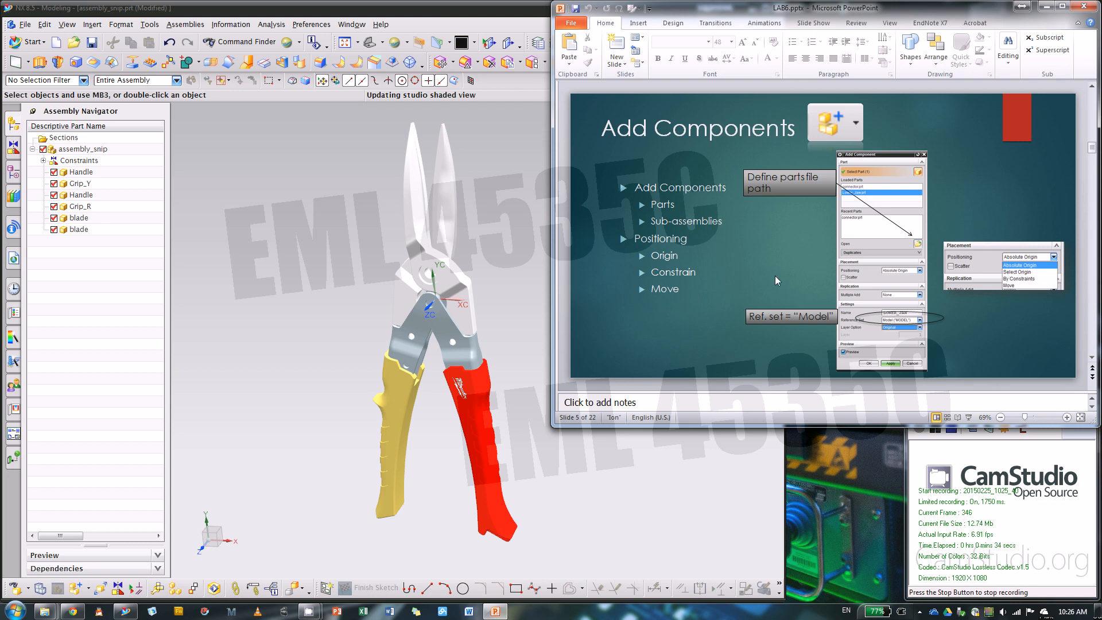
{"action": "scroll", "coordinate": [775, 280], "scroll_direction": "down", "scroll_amount": 1}
{"action": "scroll", "coordinate": [775, 279], "scroll_direction": "down", "scroll_amount": 1}
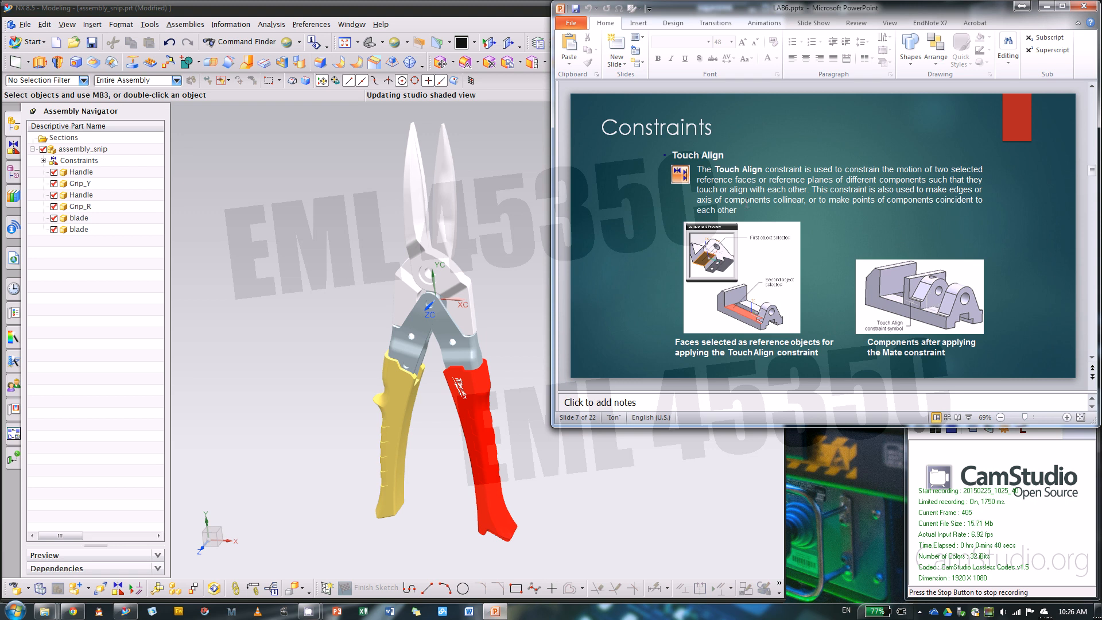
{"action": "scroll", "coordinate": [772, 231], "scroll_direction": "down", "scroll_amount": 1}
{"action": "scroll", "coordinate": [807, 211], "scroll_direction": "down", "scroll_amount": 1}
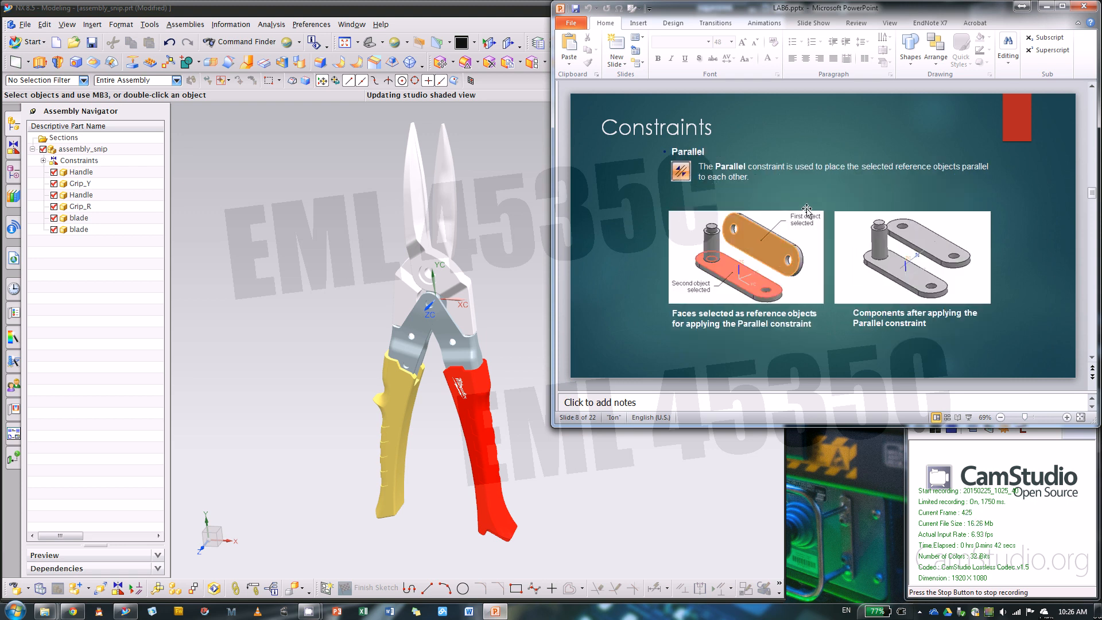
{"action": "scroll", "coordinate": [807, 212], "scroll_direction": "up", "scroll_amount": 1}
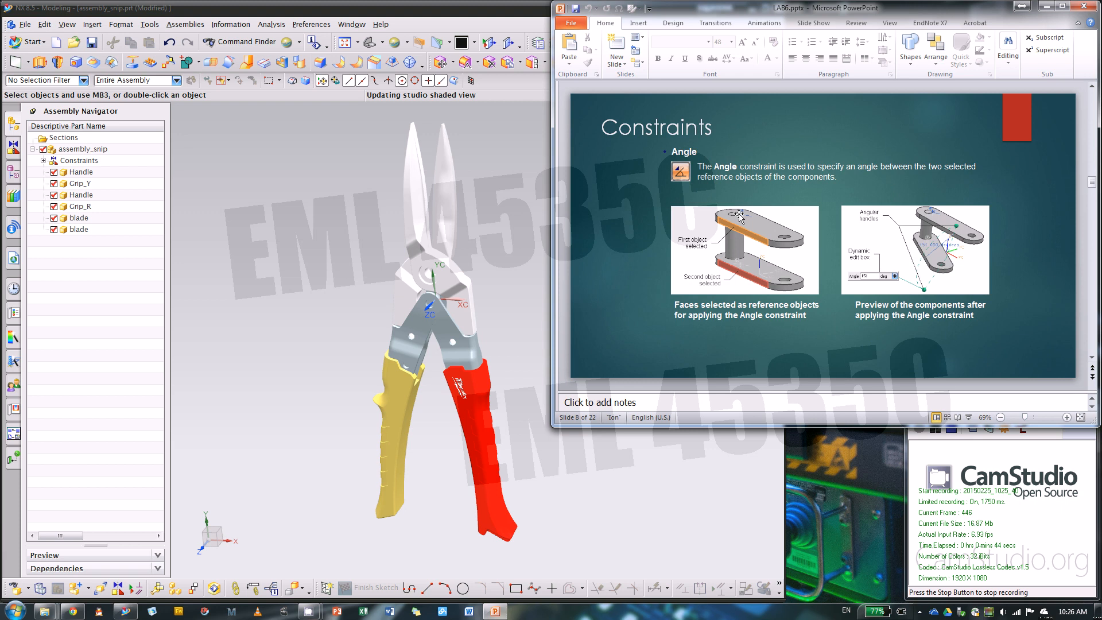
{"action": "scroll", "coordinate": [739, 216], "scroll_direction": "up", "scroll_amount": 2}
{"action": "scroll", "coordinate": [740, 214], "scroll_direction": "down", "scroll_amount": 5}
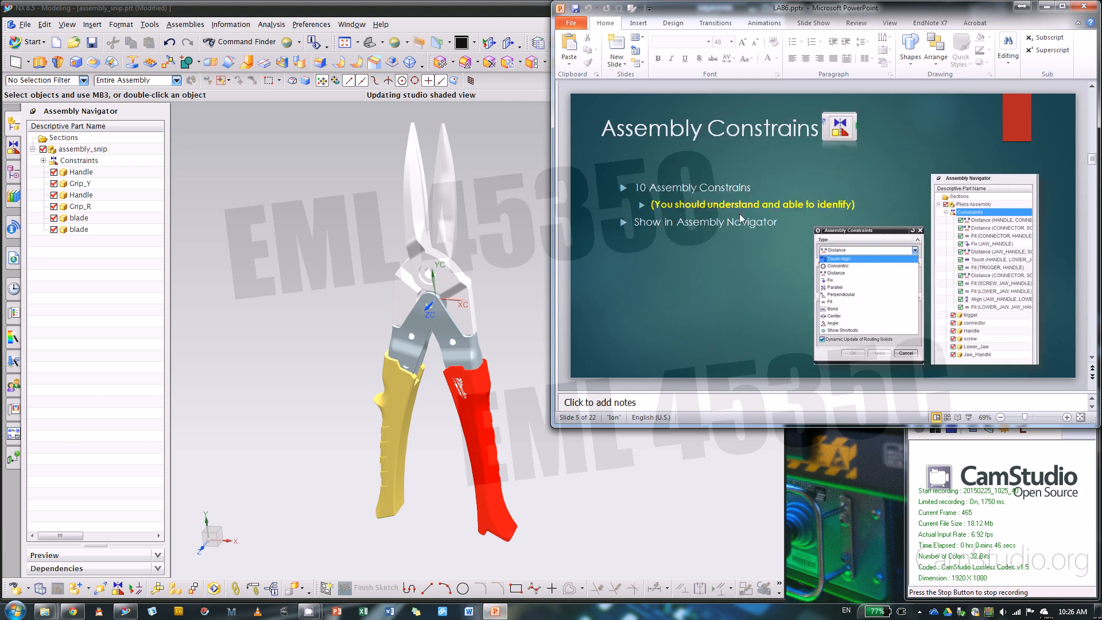
{"action": "scroll", "coordinate": [741, 217], "scroll_direction": "down", "scroll_amount": 3}
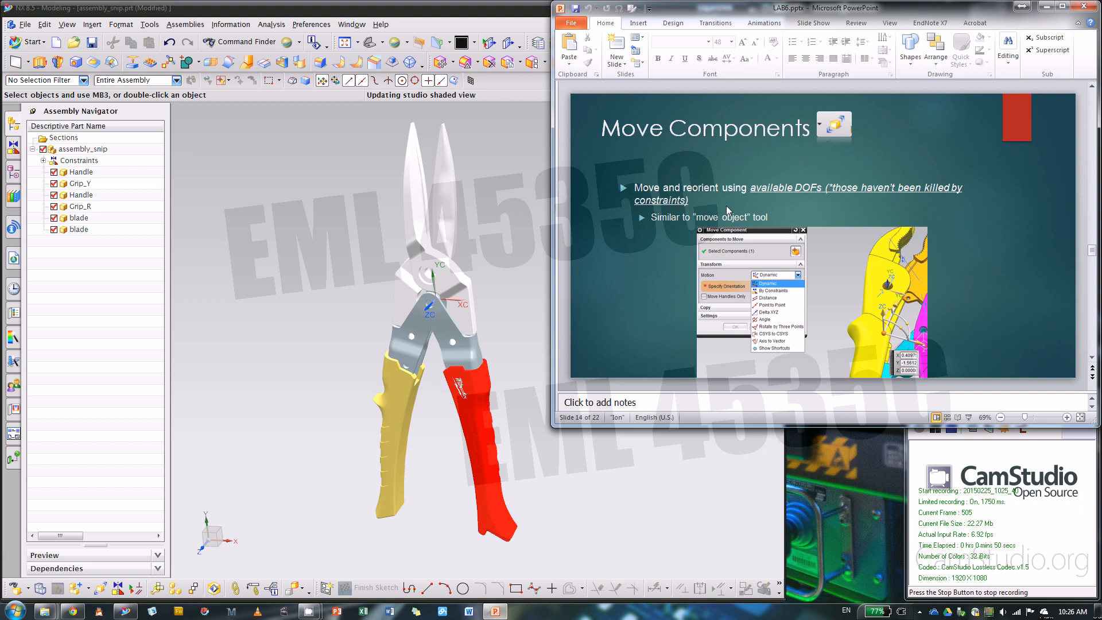
- Review the slides on modifying components in assemblies, the Drafting application and cross sections
{"action": "scroll", "coordinate": [711, 207], "scroll_direction": "down", "scroll_amount": 1}
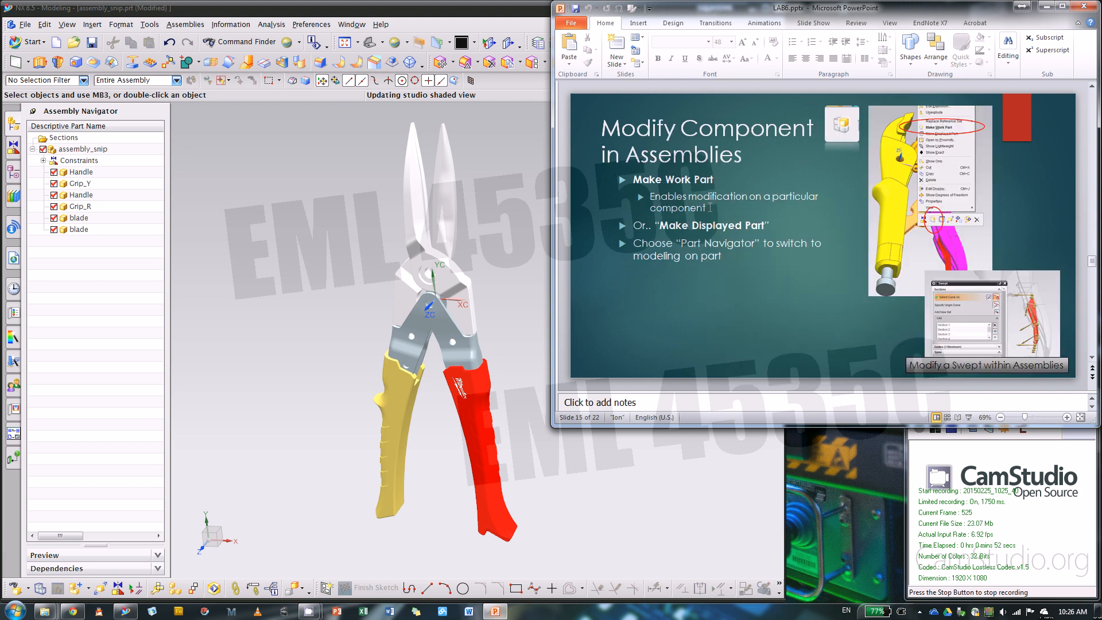
{"action": "scroll", "coordinate": [711, 208], "scroll_direction": "down", "scroll_amount": 1}
{"action": "scroll", "coordinate": [710, 207], "scroll_direction": "down", "scroll_amount": 1}
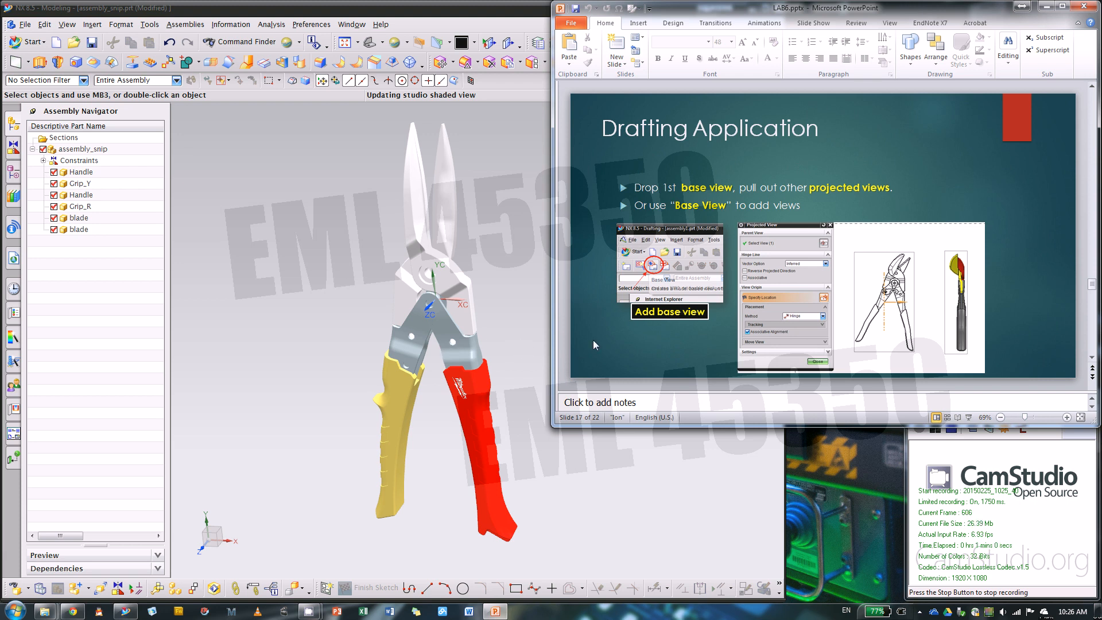
{"action": "scroll", "coordinate": [605, 326], "scroll_direction": "down", "scroll_amount": 1}
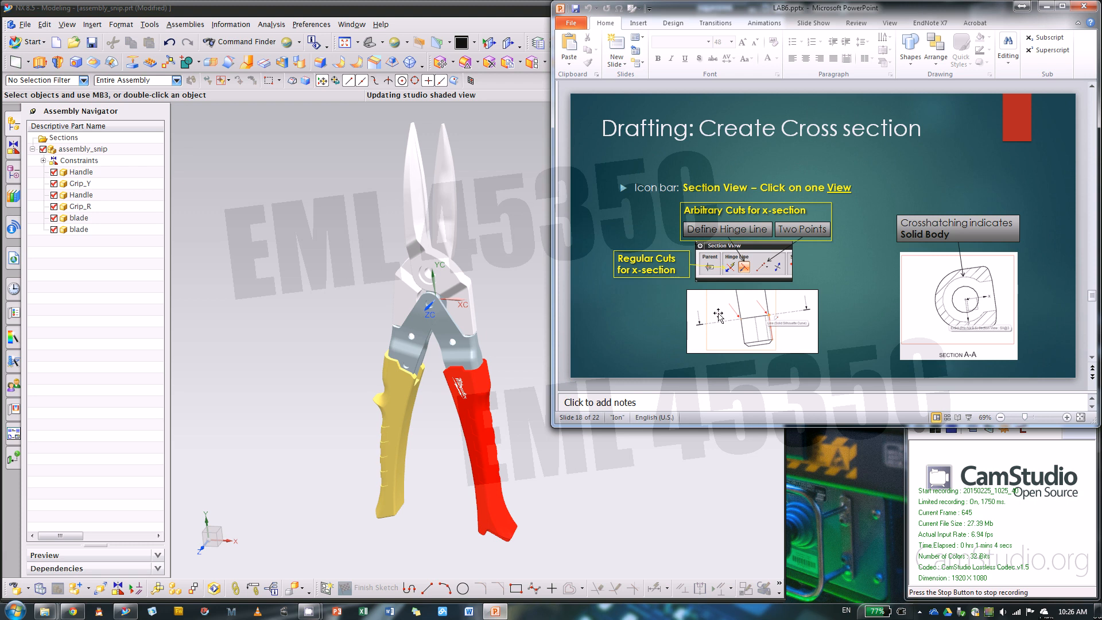
{"action": "scroll", "coordinate": [719, 315], "scroll_direction": "down", "scroll_amount": 1}
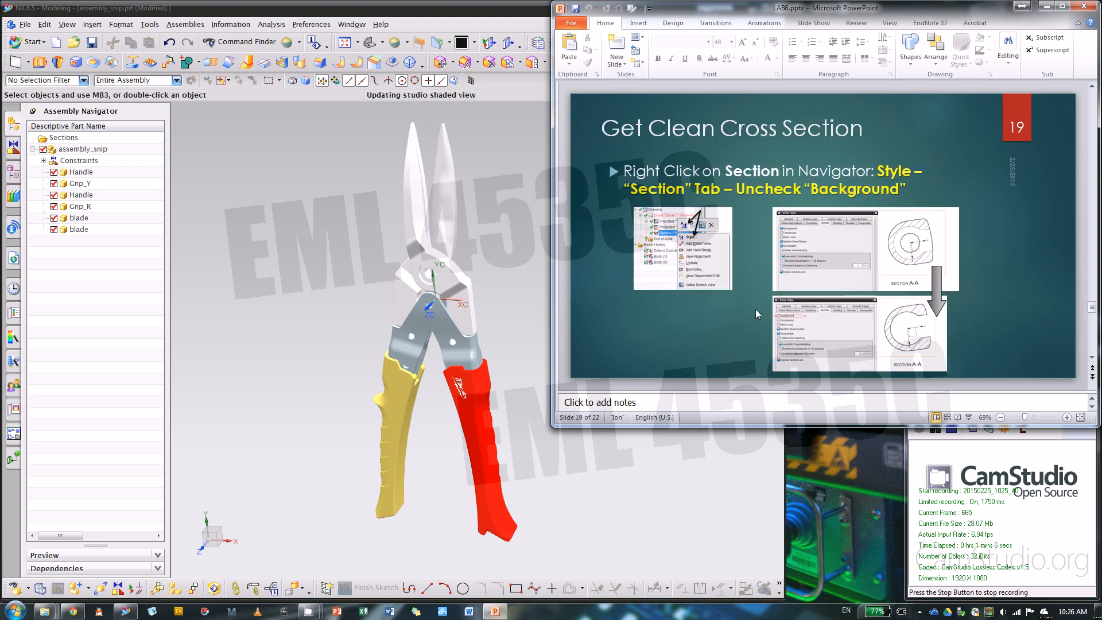
{"action": "scroll", "coordinate": [771, 308], "scroll_direction": "down", "scroll_amount": 1}
{"action": "scroll", "coordinate": [851, 206], "scroll_direction": "up", "scroll_amount": 4}
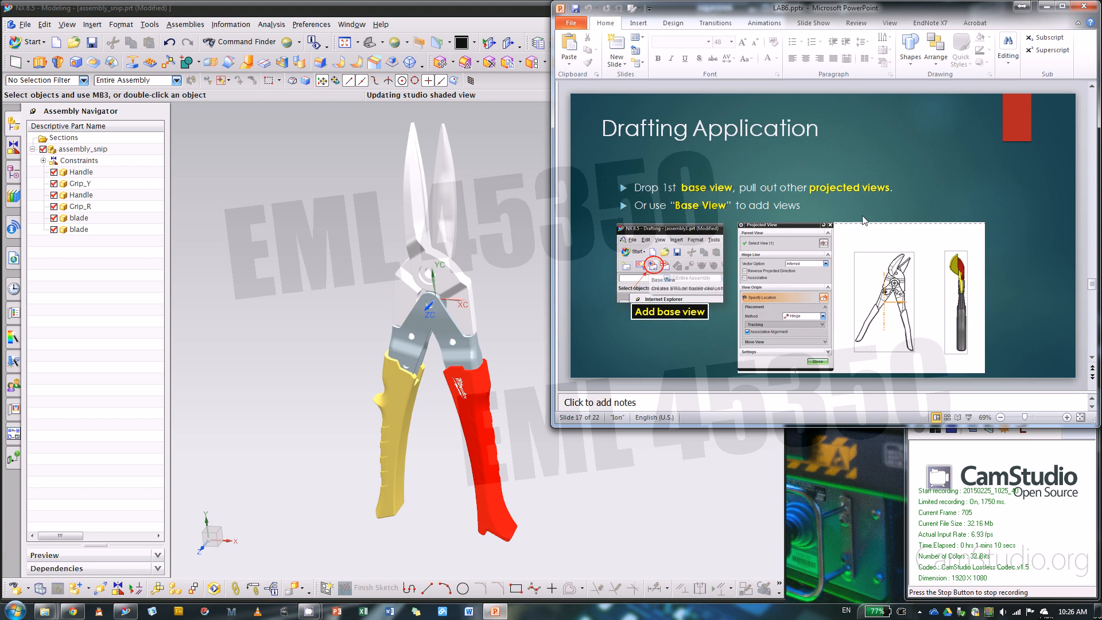
{"action": "scroll", "coordinate": [862, 217], "scroll_direction": "up", "scroll_amount": 2}
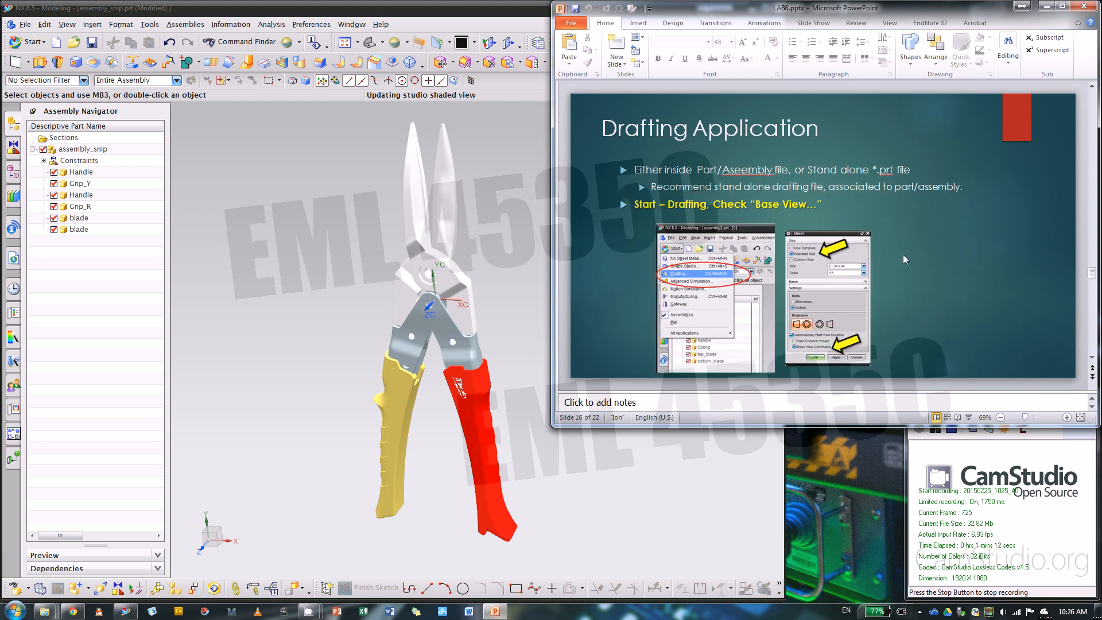
- Close the LAB6.pptx presentation to leave the NX window in front
{"action": "left_click", "coordinate": [324, 279]}
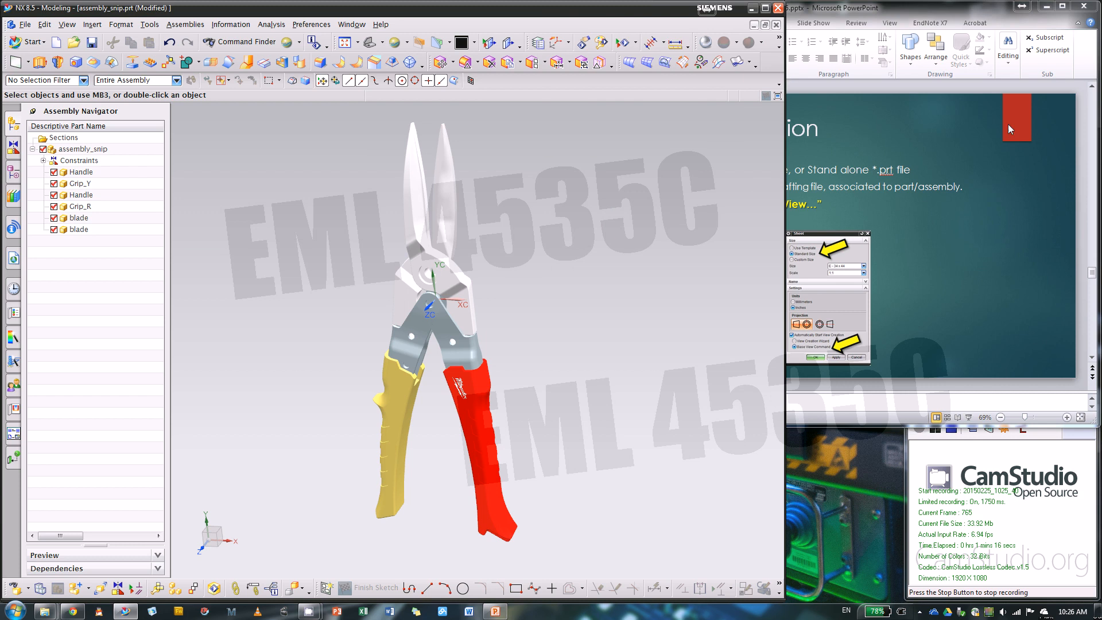
{"action": "left_click", "coordinate": [1083, 7]}
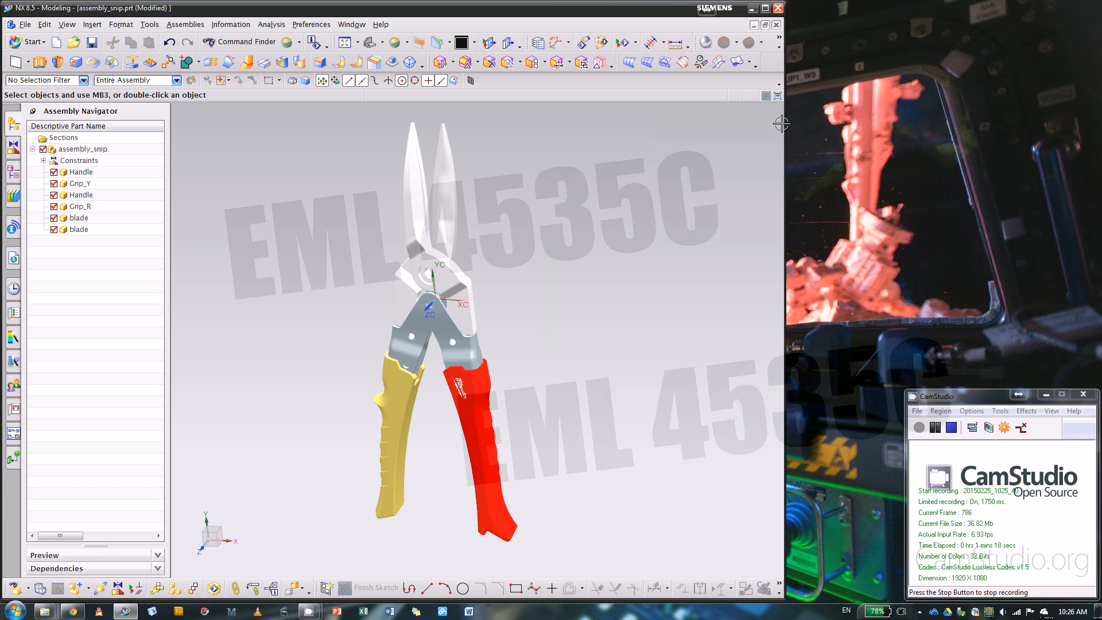
{"action": "left_click", "coordinate": [765, 8]}
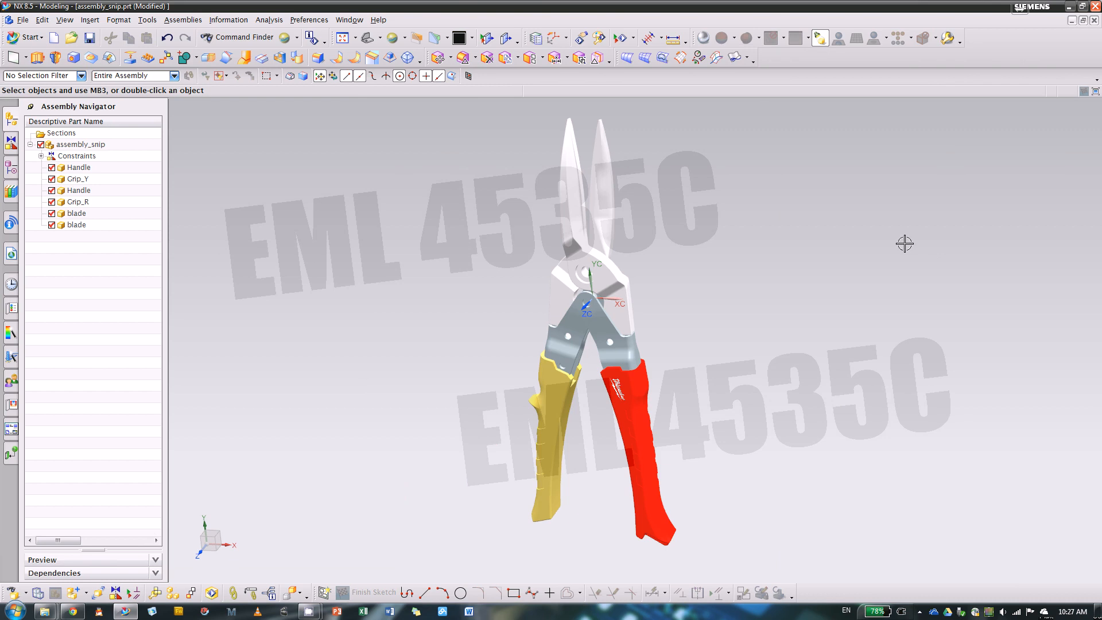
{"action": "double_click", "coordinate": [985, 10]}
{"action": "double_click", "coordinate": [927, 15]}
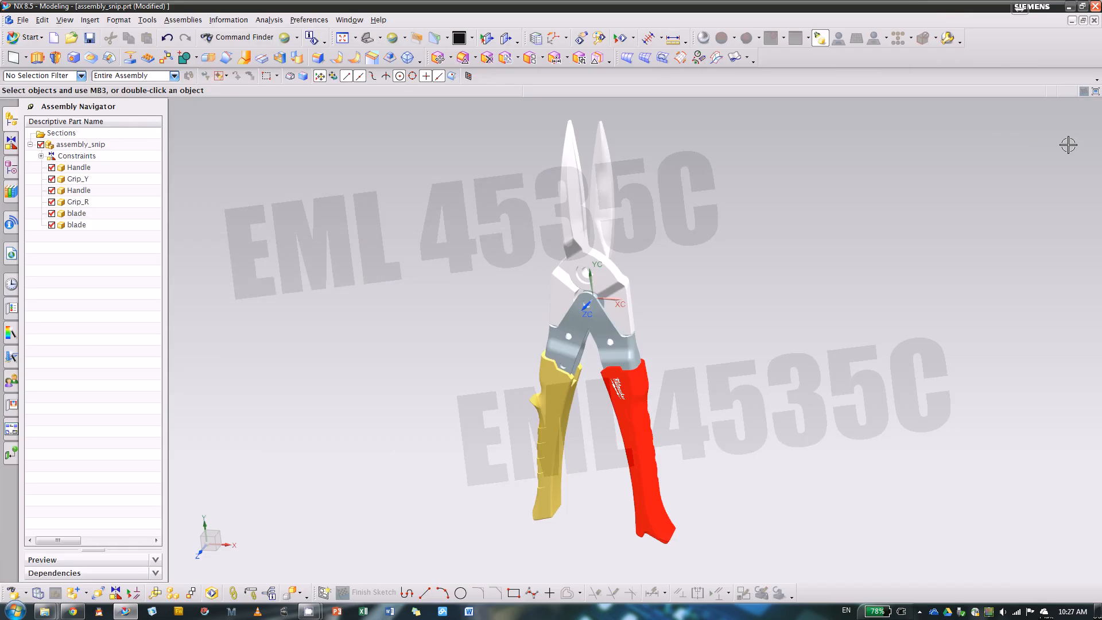
{"action": "double_click", "coordinate": [1065, 14]}
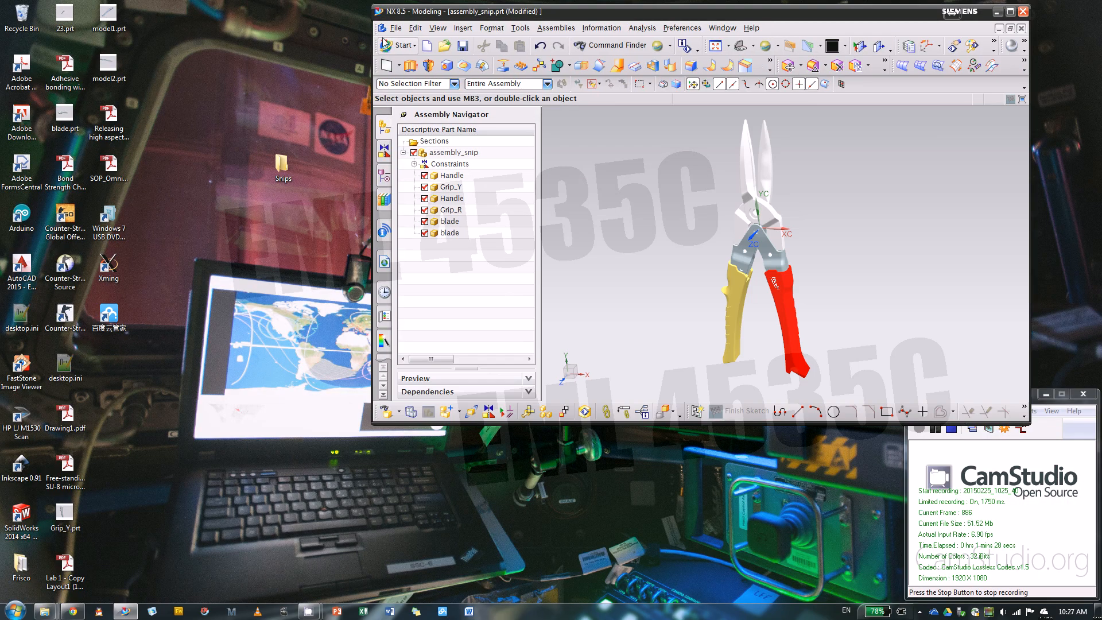
- Enlarge the NX window to fill most of the desktop and move the CamStudio window aside
{"action": "left_click_drag", "start_coordinate": [415, 10], "coordinate": [0, 107]}
{"action": "left_click_drag", "start_coordinate": [548, 190], "coordinate": [949, 221]}
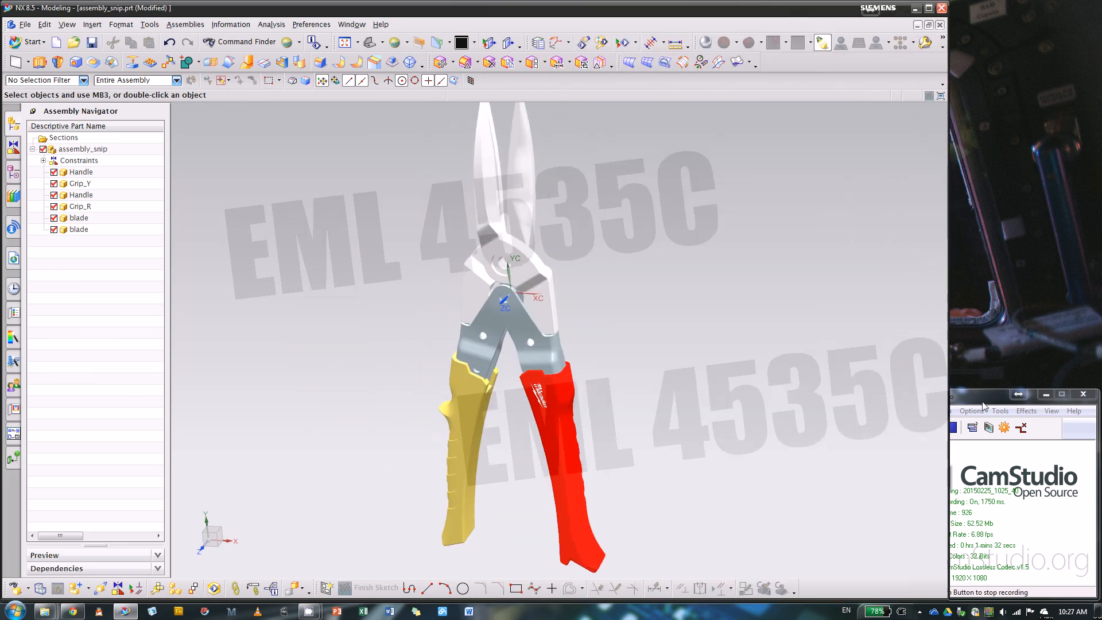
{"action": "left_click_drag", "start_coordinate": [983, 400], "coordinate": [1093, 405]}
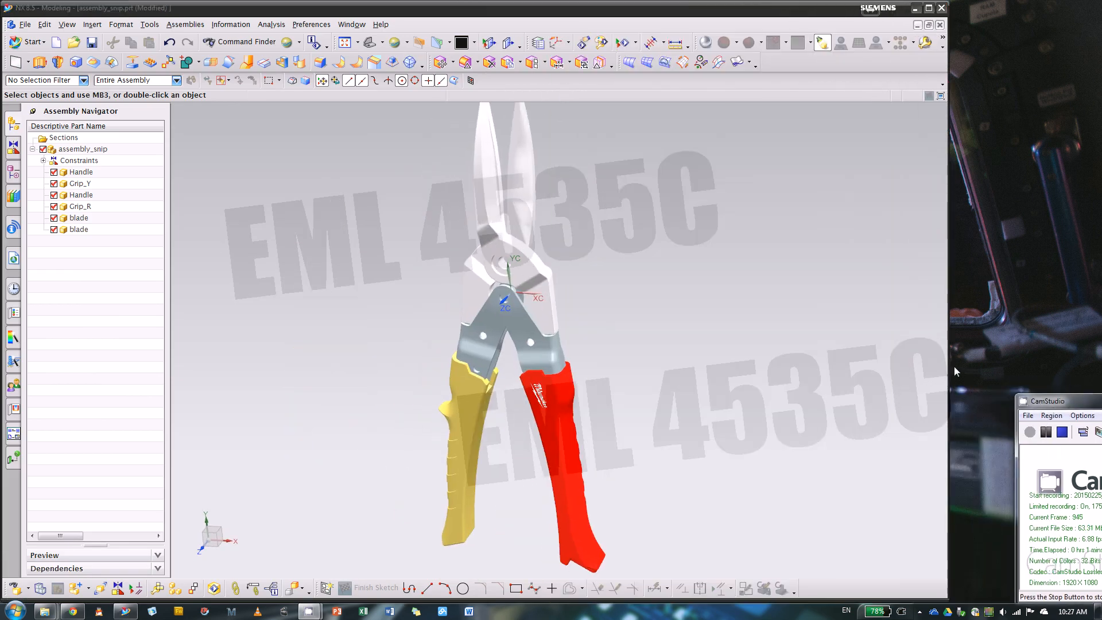
{"action": "left_click_drag", "start_coordinate": [948, 359], "coordinate": [1019, 351]}
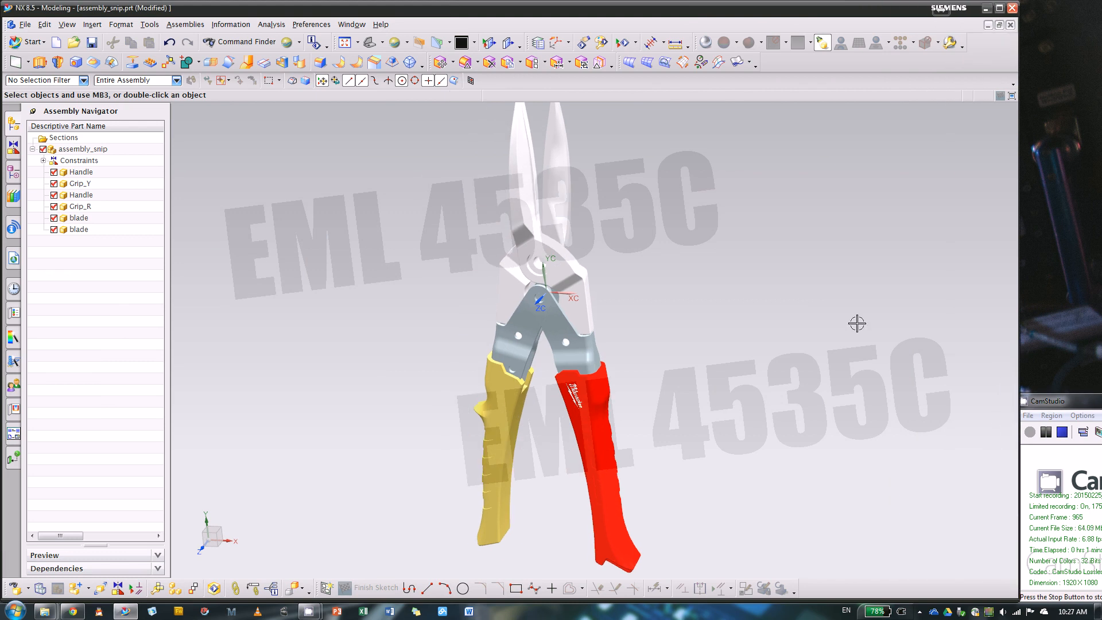
- Close the assembly_snip.prt assembly without saving its changes
{"action": "middle_click_drag", "start_coordinate": [701, 394], "coordinate": [688, 355]}
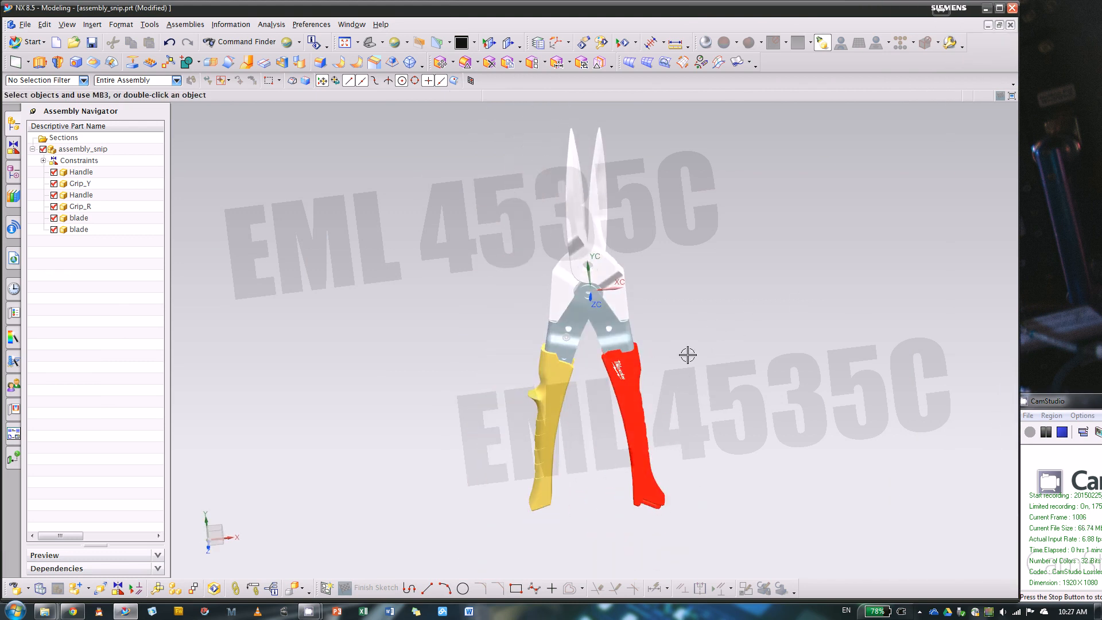
{"action": "scroll", "coordinate": [600, 155], "scroll_direction": "up", "scroll_amount": 3}
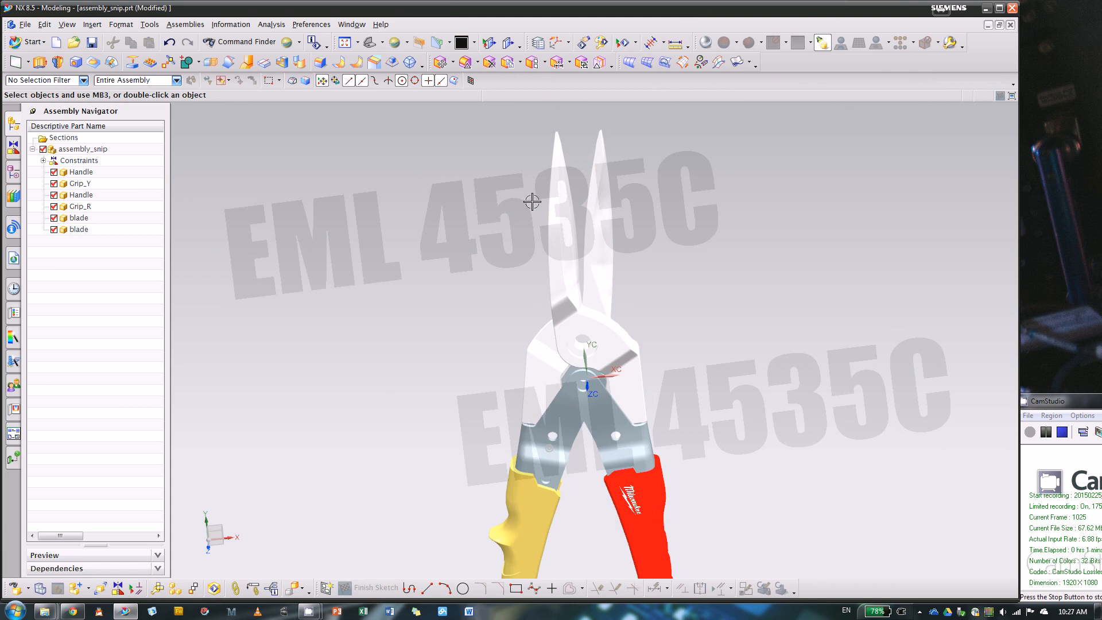
{"action": "scroll", "coordinate": [532, 202], "scroll_direction": "down", "scroll_amount": 1}
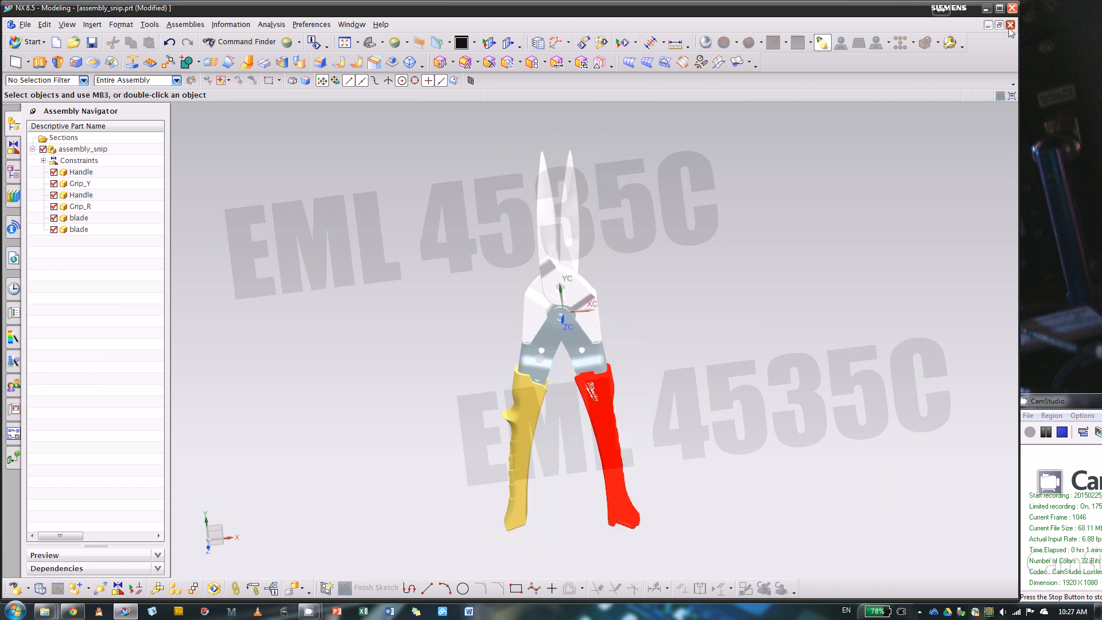
{"action": "left_click", "coordinate": [1011, 26]}
{"action": "left_click", "coordinate": [549, 320]}
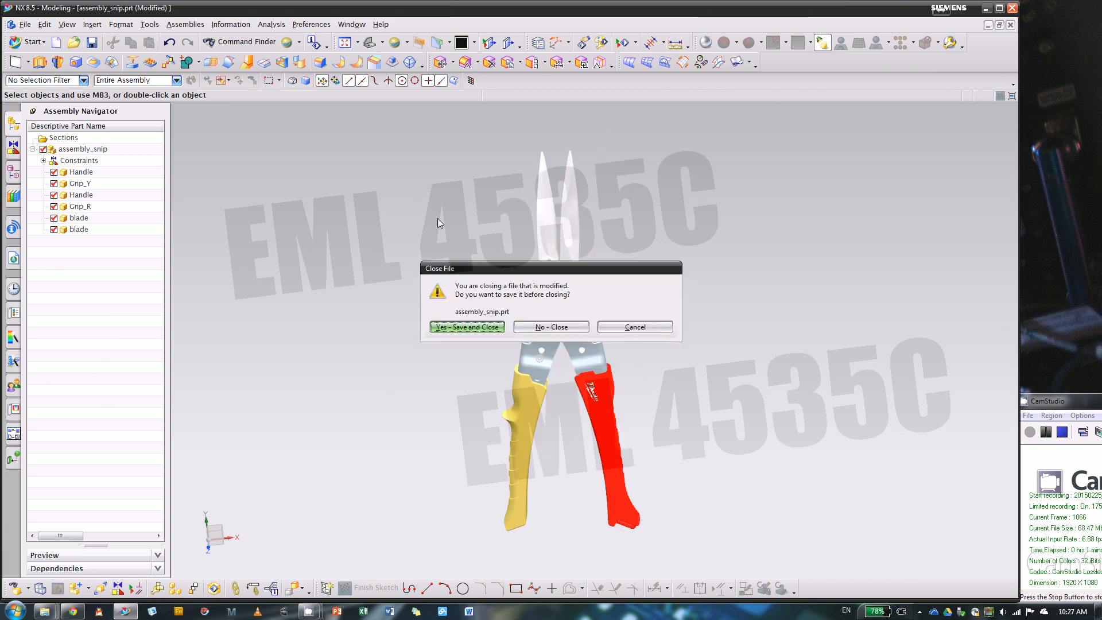
{"action": "left_click", "coordinate": [551, 327]}
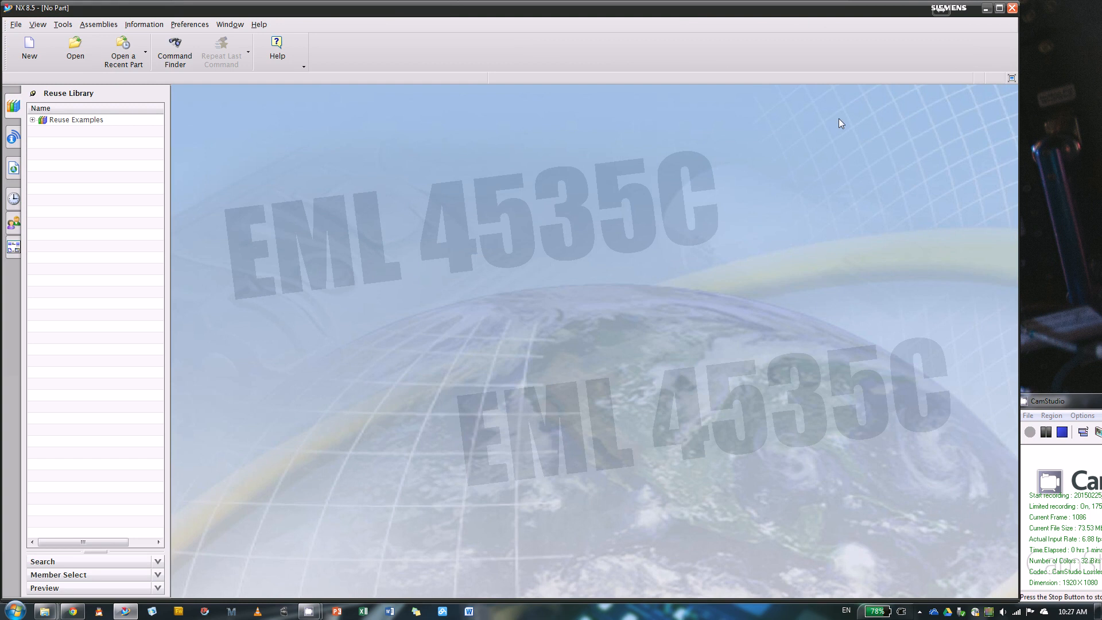
- Minimize NX and open the Snips folder from the desktop
{"action": "left_click", "coordinate": [986, 9]}
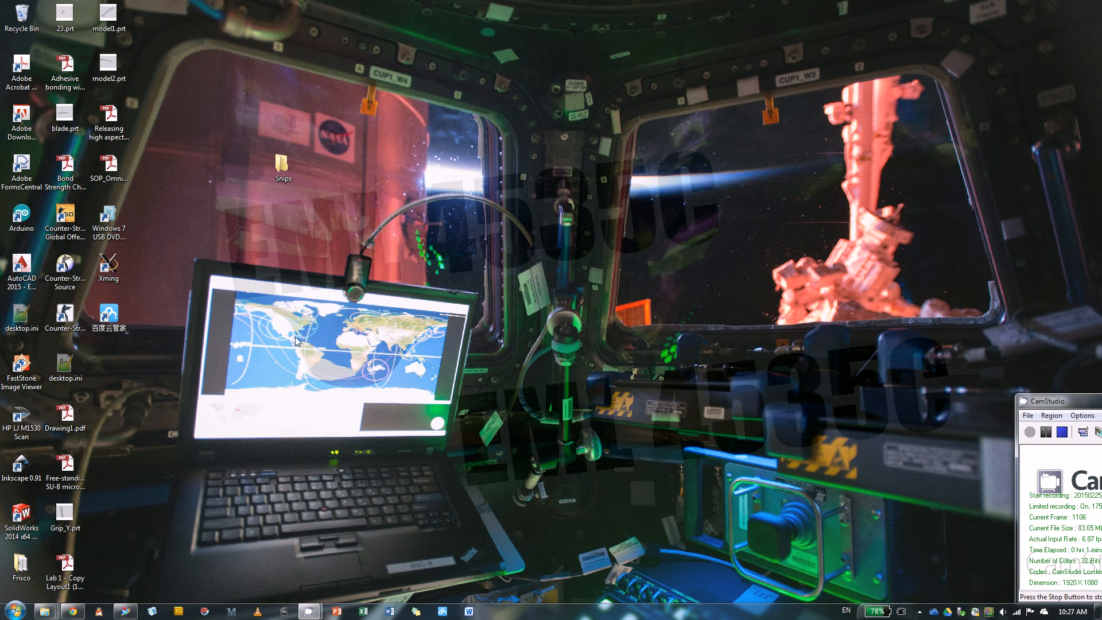
{"action": "double_click", "coordinate": [282, 165]}
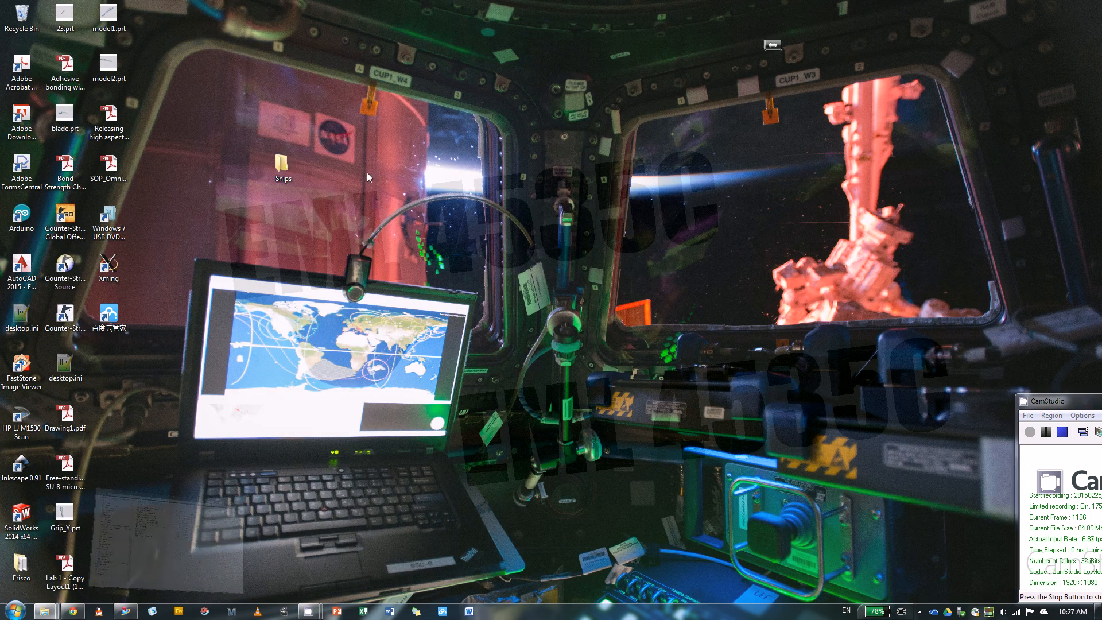
{"action": "left_click_drag", "start_coordinate": [525, 356], "coordinate": [443, 308]}
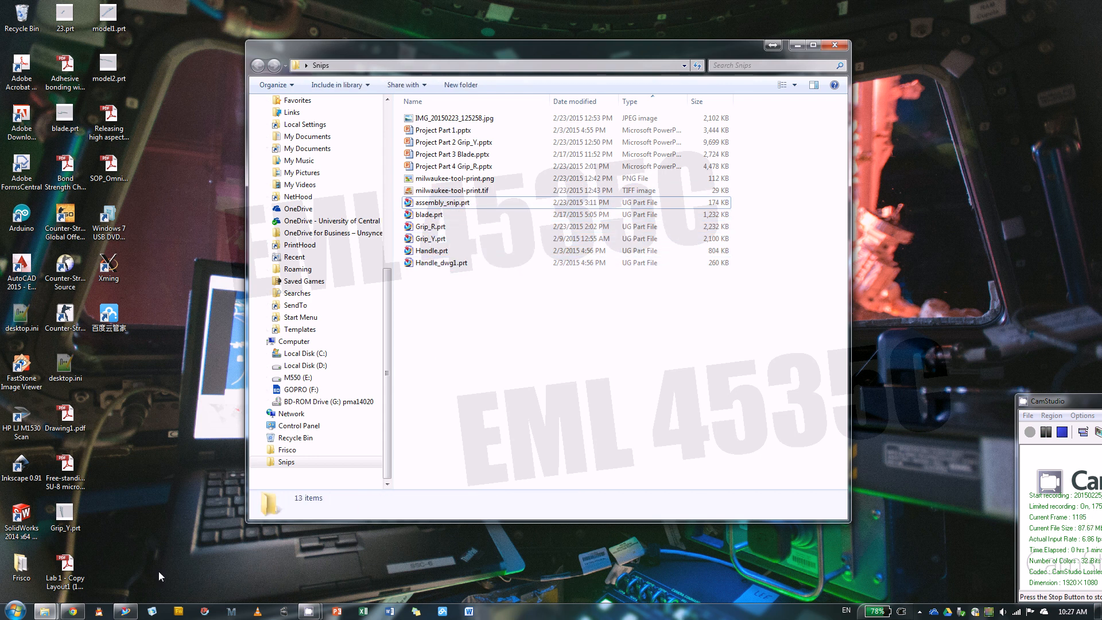
{"action": "left_click", "coordinate": [126, 611]}
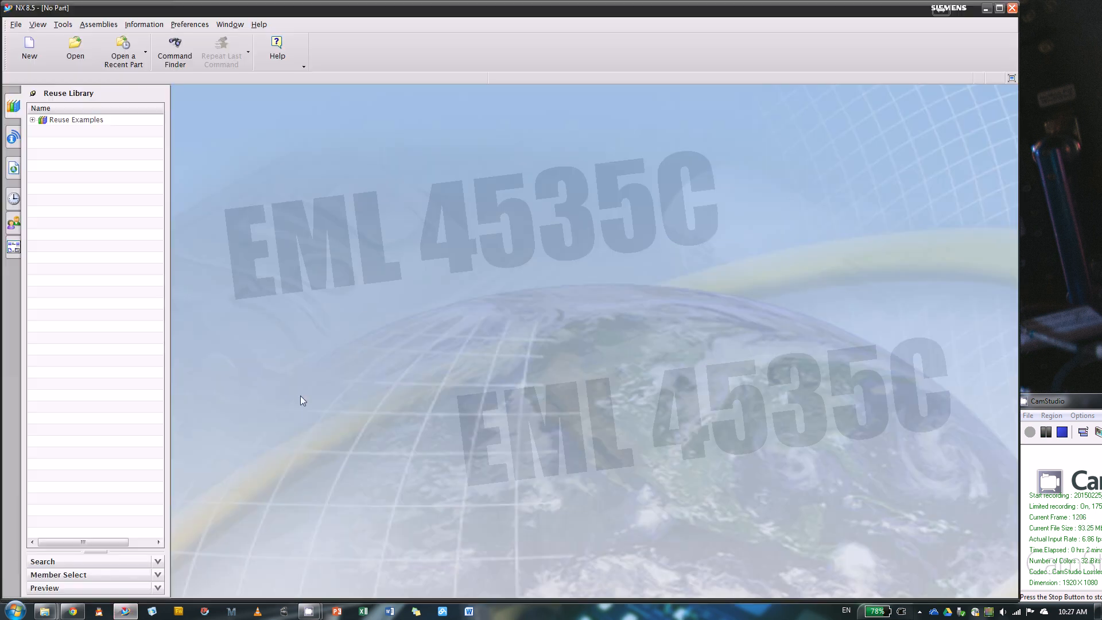
{"action": "left_click", "coordinate": [126, 612]}
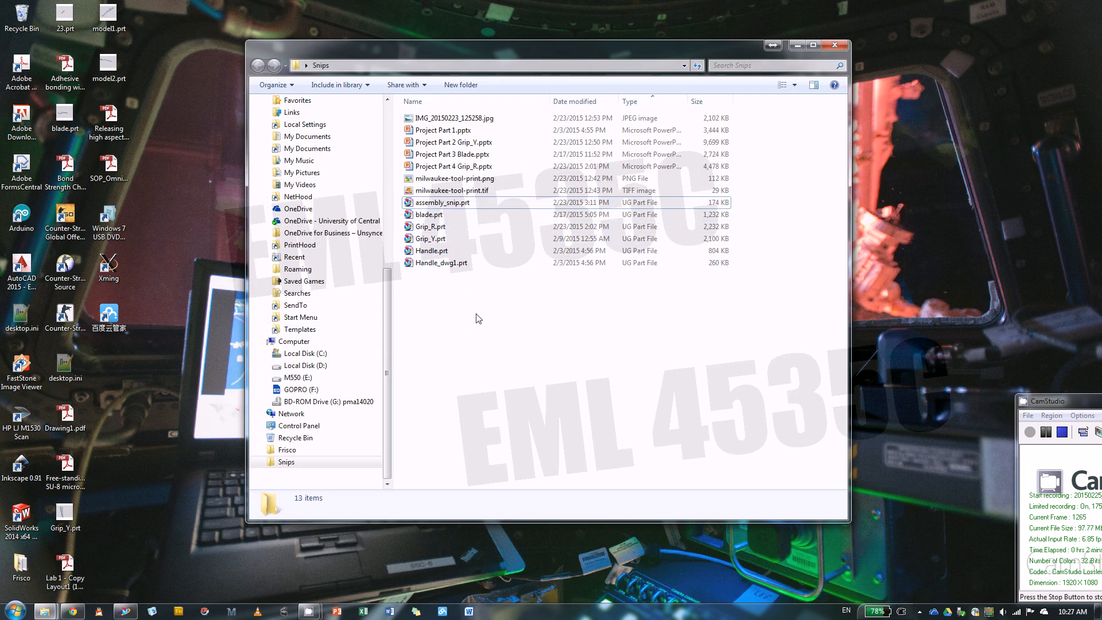
- Permanently delete the assembly_snip.prt file from the Snips folder
{"action": "left_click", "coordinate": [462, 206]}
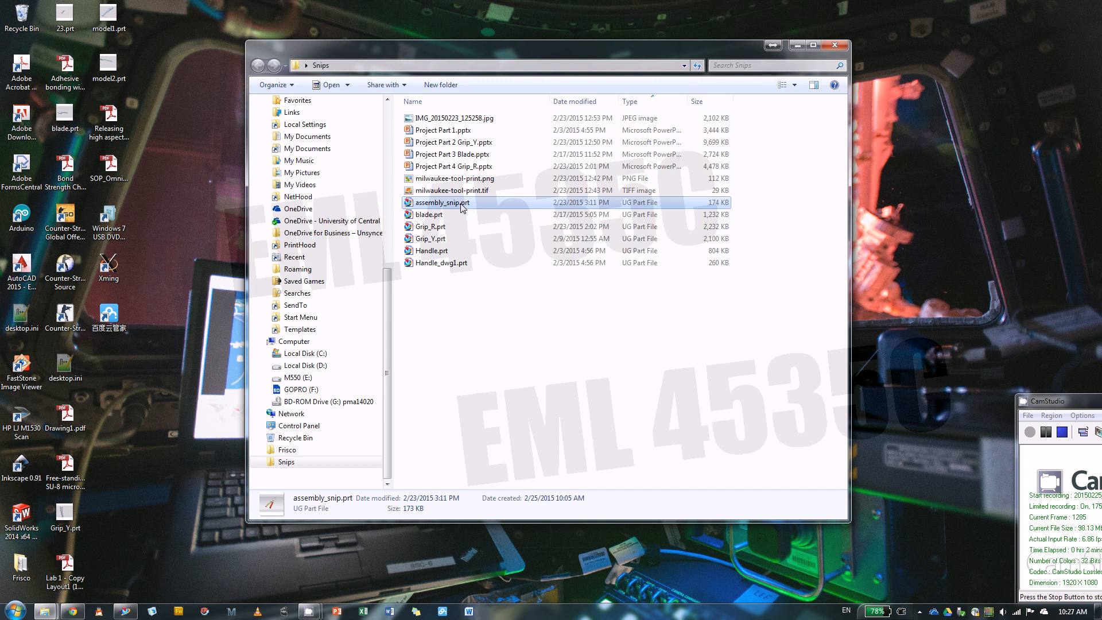
{"action": "key", "text": "shift+Delete"}
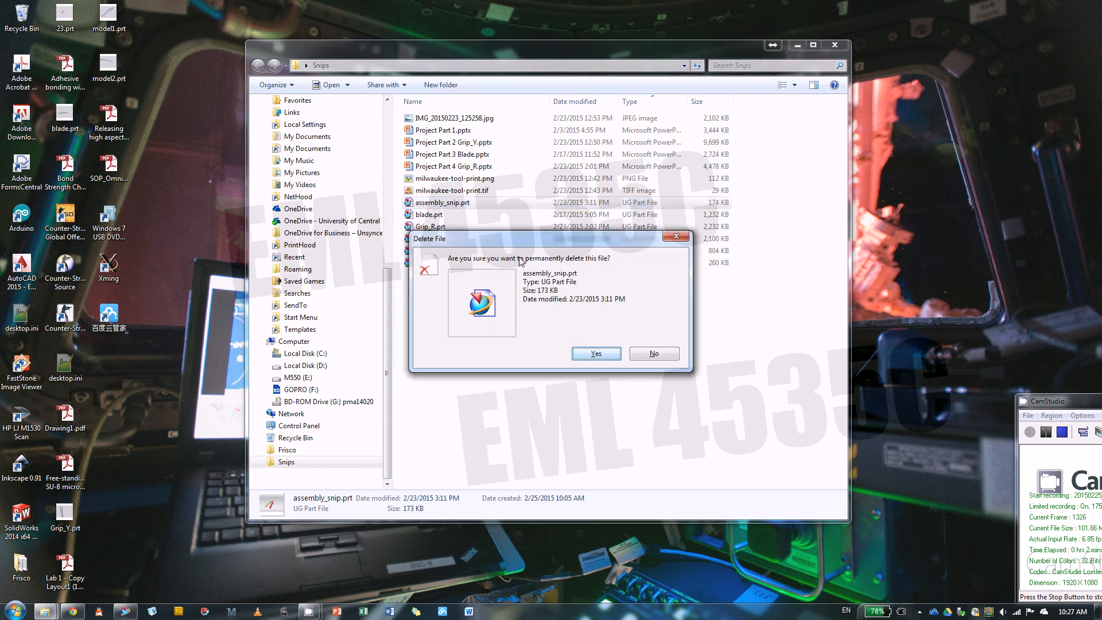
{"action": "left_click", "coordinate": [592, 355]}
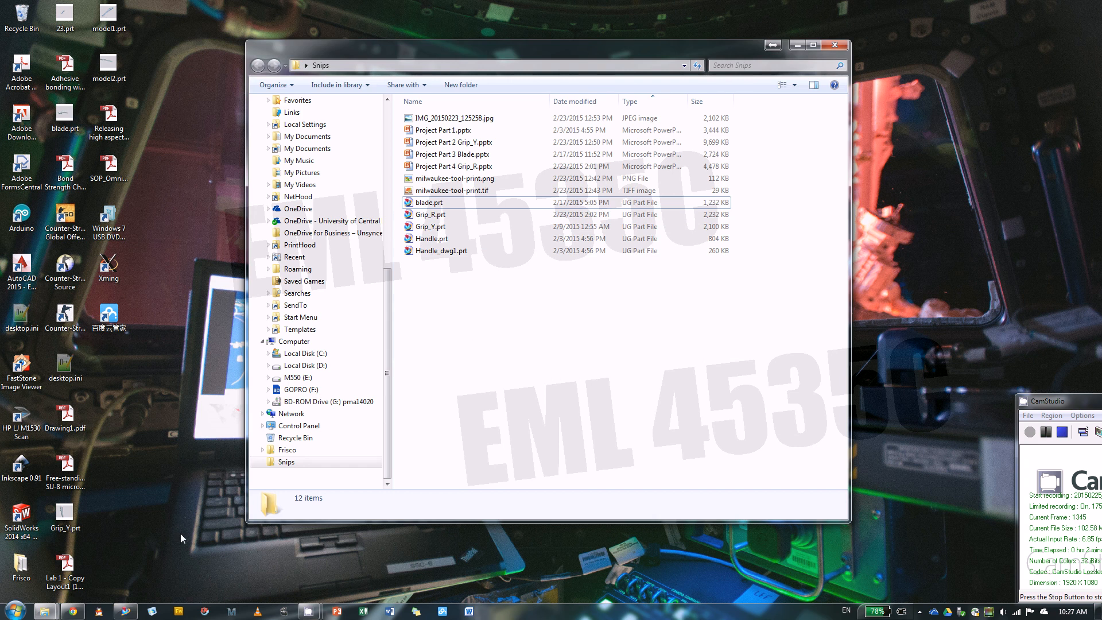
- Switch back to NX and start a new file based on the Assembly template in inches
{"action": "left_click", "coordinate": [125, 612]}
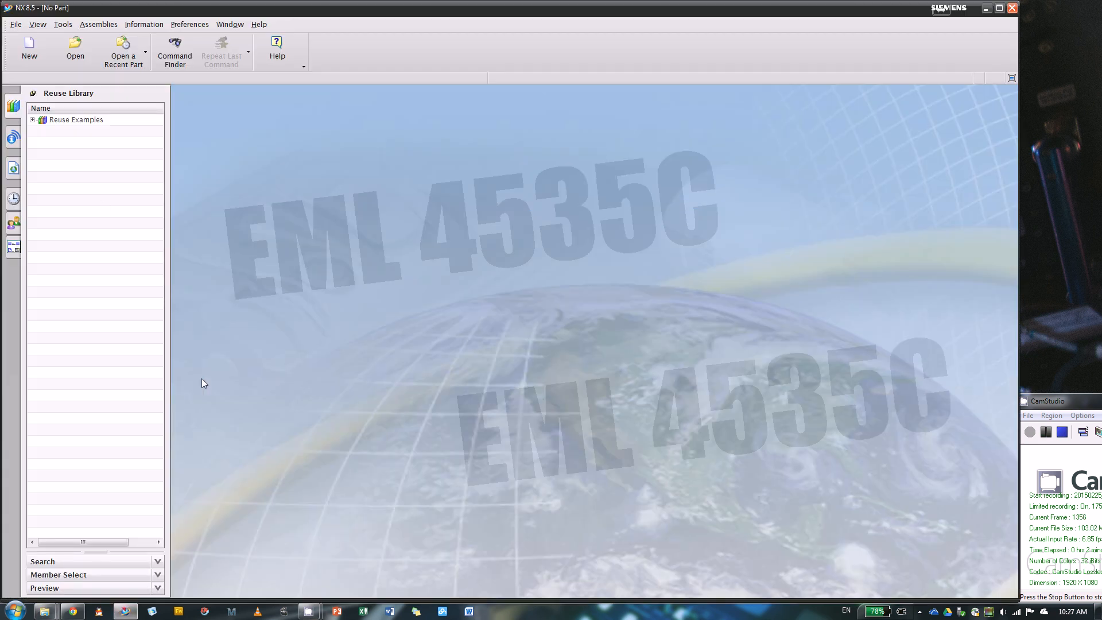
{"action": "left_click", "coordinate": [75, 48]}
{"action": "left_click", "coordinate": [731, 140]}
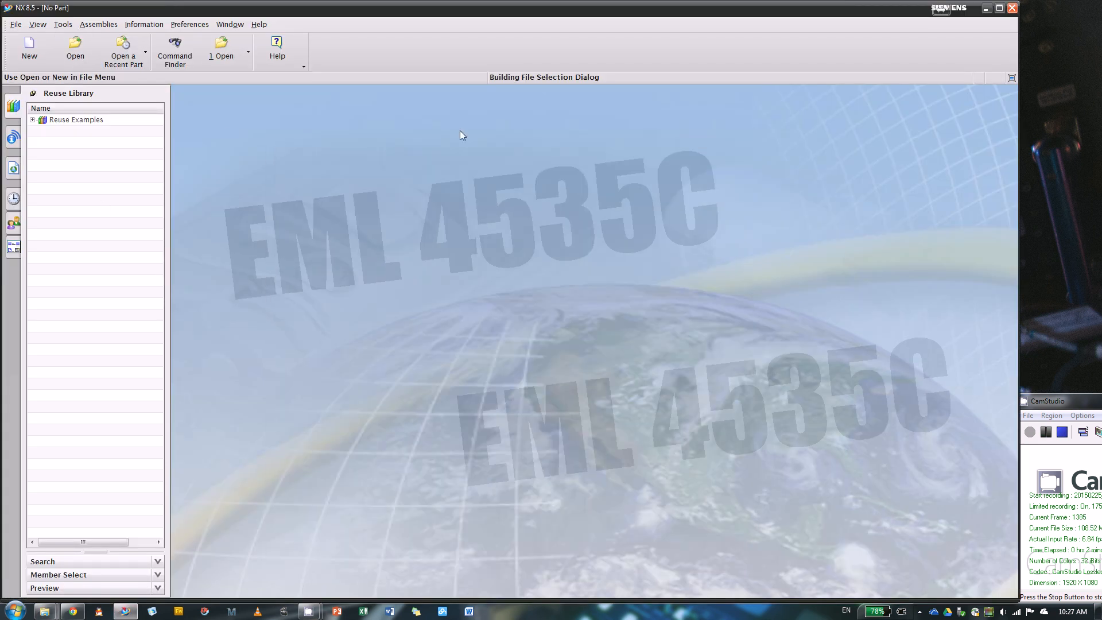
{"action": "left_click", "coordinate": [29, 49]}
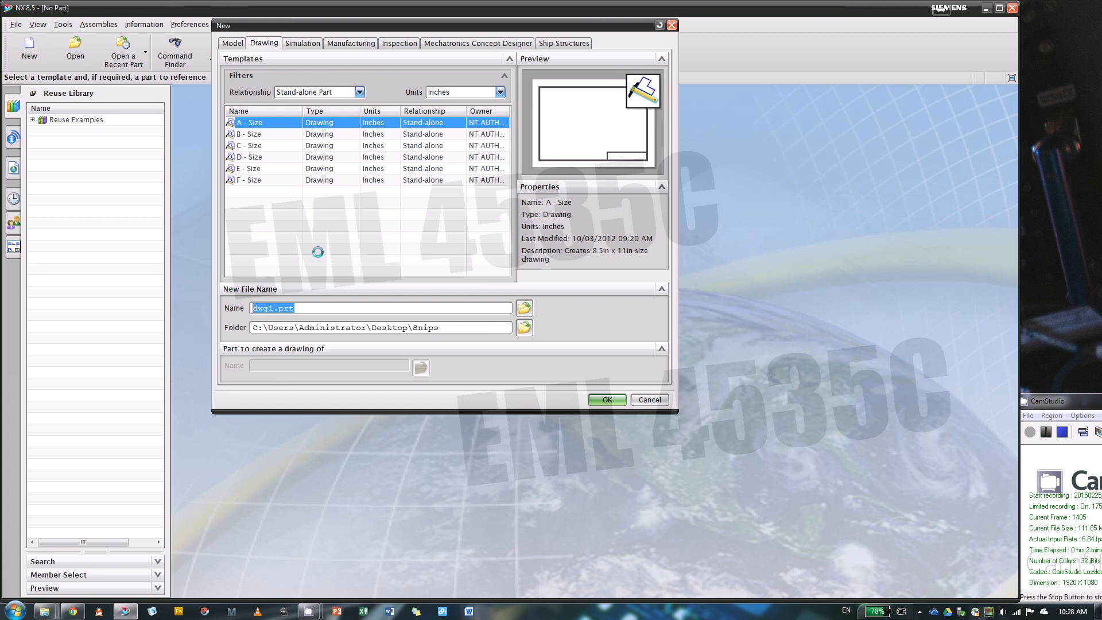
{"action": "left_click", "coordinate": [233, 43]}
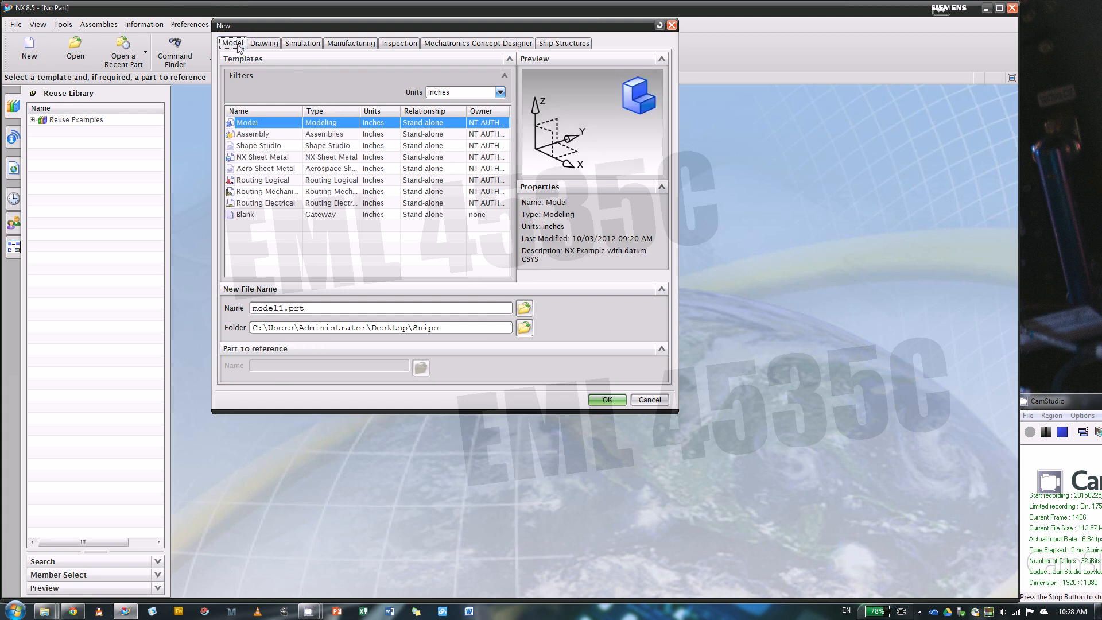
{"action": "left_click", "coordinate": [283, 138]}
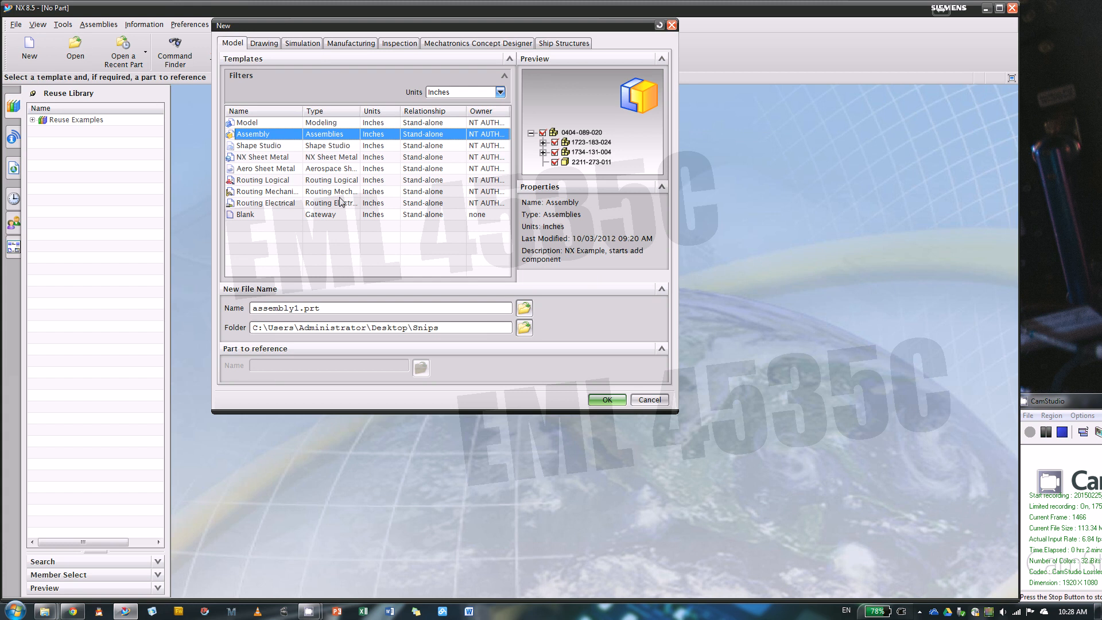
- Choose the Snips folder on the desktop as the location for the new assembly file
{"action": "left_click", "coordinate": [524, 328]}
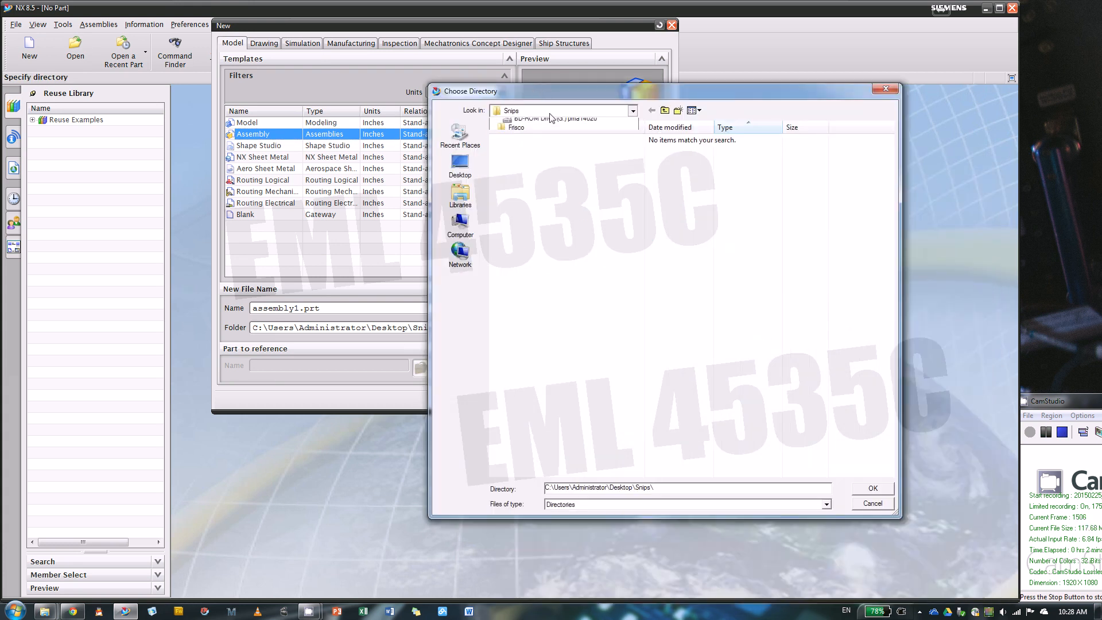
{"action": "left_click", "coordinate": [631, 110]}
{"action": "left_click", "coordinate": [527, 242]}
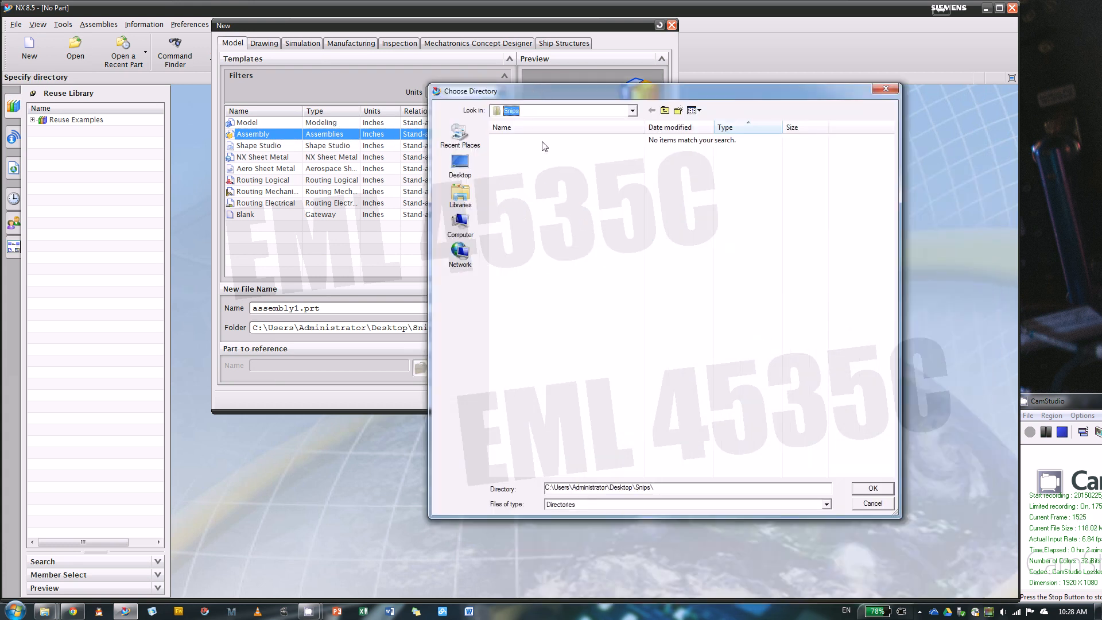
{"action": "left_click", "coordinate": [872, 489]}
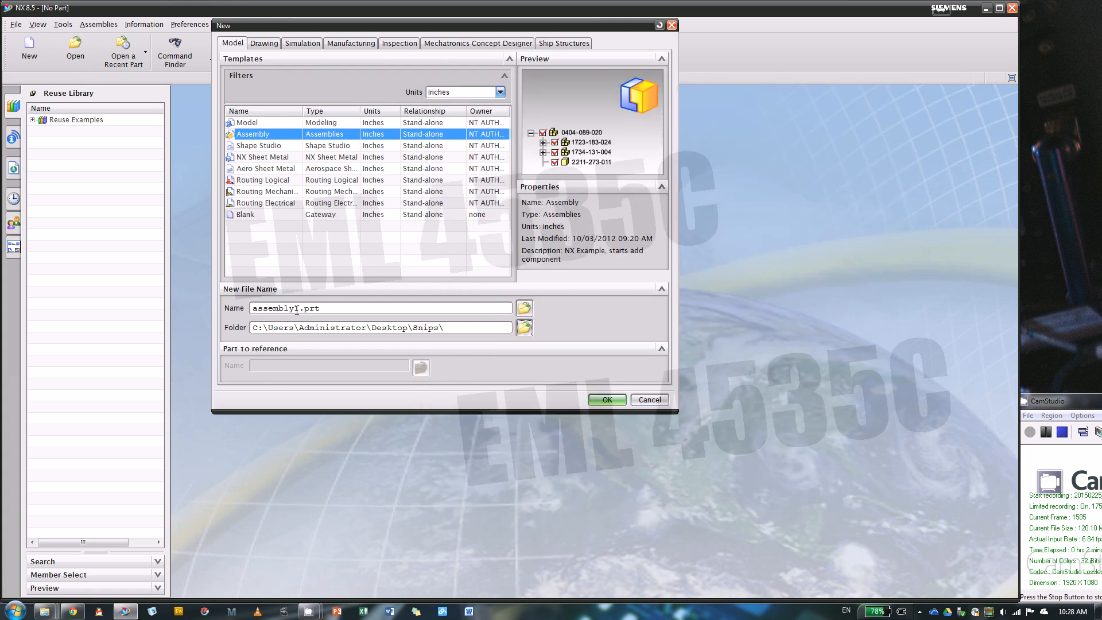
- Name the new Assembly-template file assembly_snip.prt and create it
{"action": "left_click_drag", "start_coordinate": [300, 307], "coordinate": [325, 309]}
{"action": "left_click", "coordinate": [325, 122]}
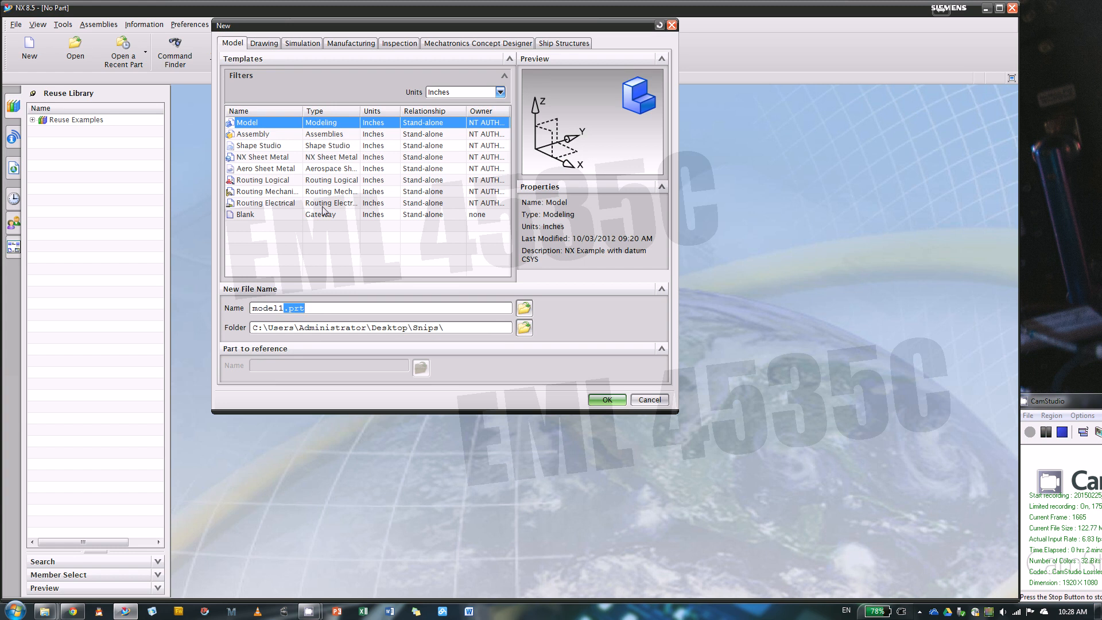
{"action": "left_click", "coordinate": [309, 135]}
{"action": "left_click", "coordinate": [300, 309]}
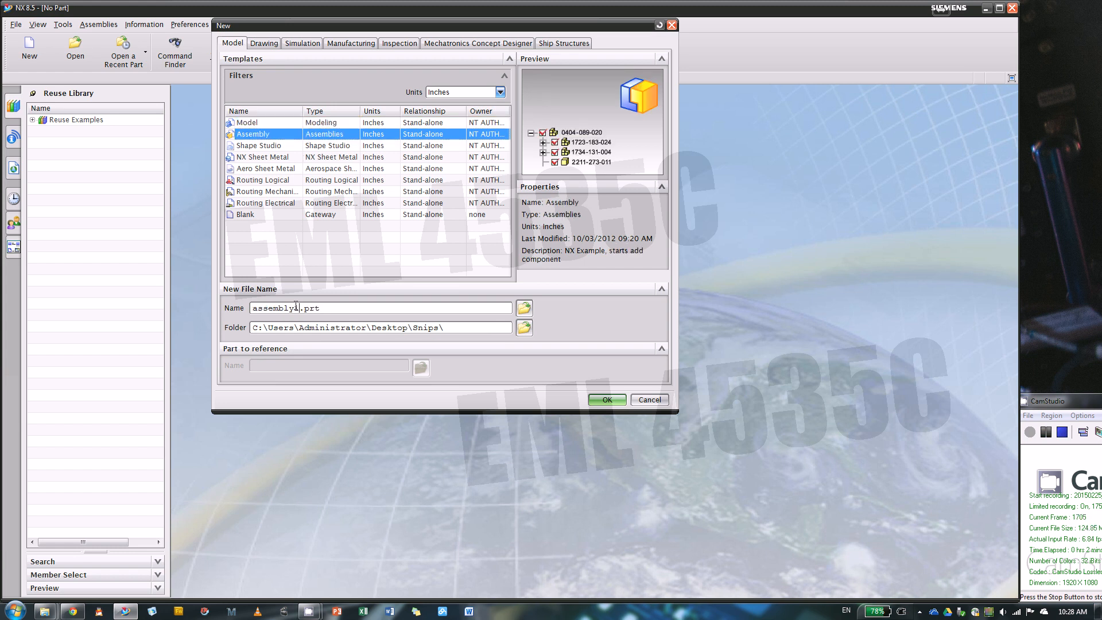
{"action": "key", "text": "BackSpace"}
{"action": "type", "text": "_snip"}
{"action": "left_click", "coordinate": [606, 400]}
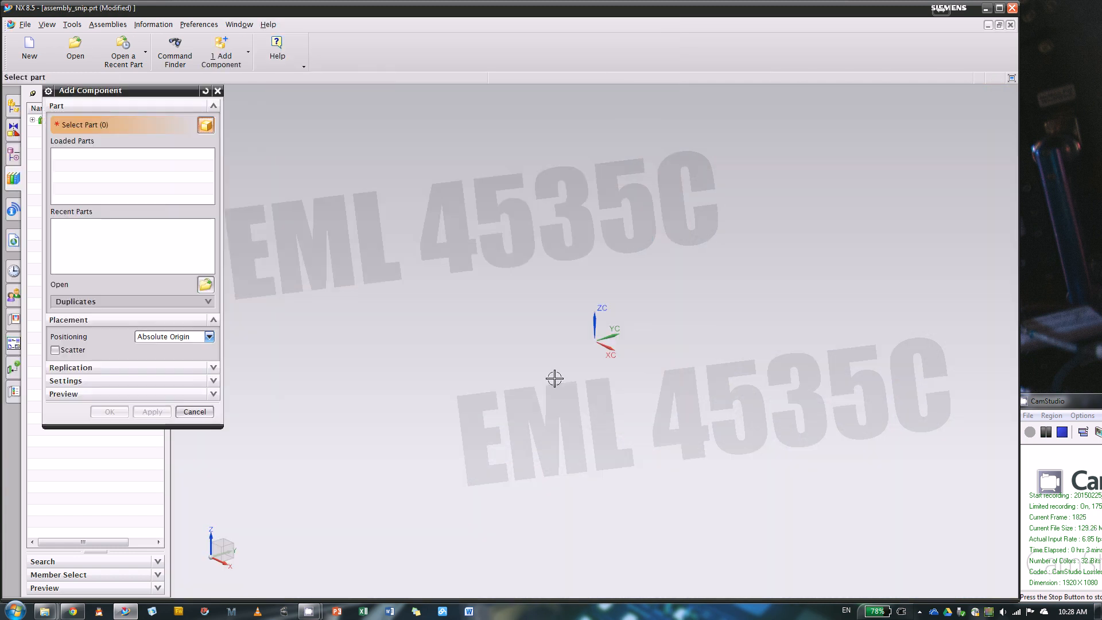
- Move the Add Component dialog clear of the Reuse Library
{"action": "left_click_drag", "start_coordinate": [135, 92], "coordinate": [249, 93]}
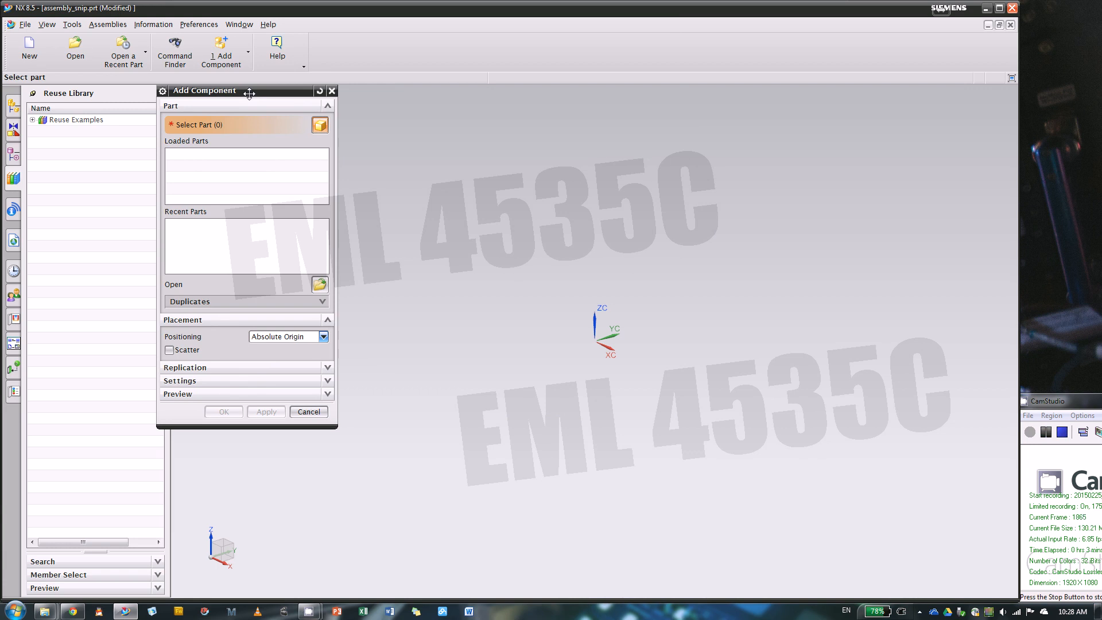
{"action": "left_click_drag", "start_coordinate": [249, 93], "coordinate": [262, 90]}
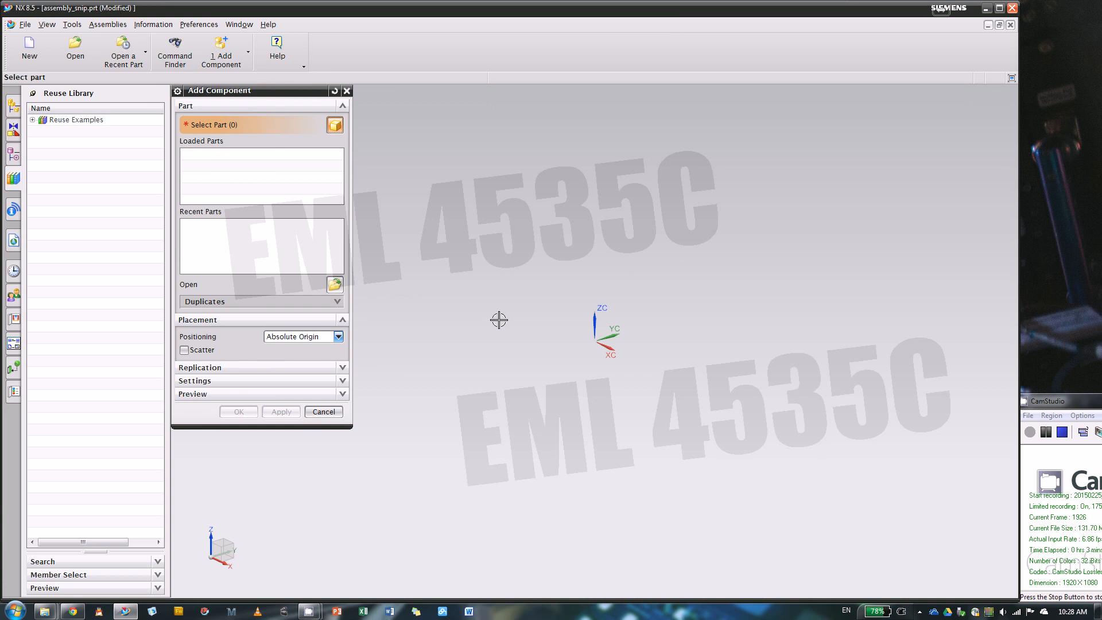
{"action": "left_click", "coordinate": [235, 25]}
{"action": "left_click", "coordinate": [244, 40]}
- Load blade.prt from the Snips folder as the first component to add
{"action": "left_click", "coordinate": [337, 287]}
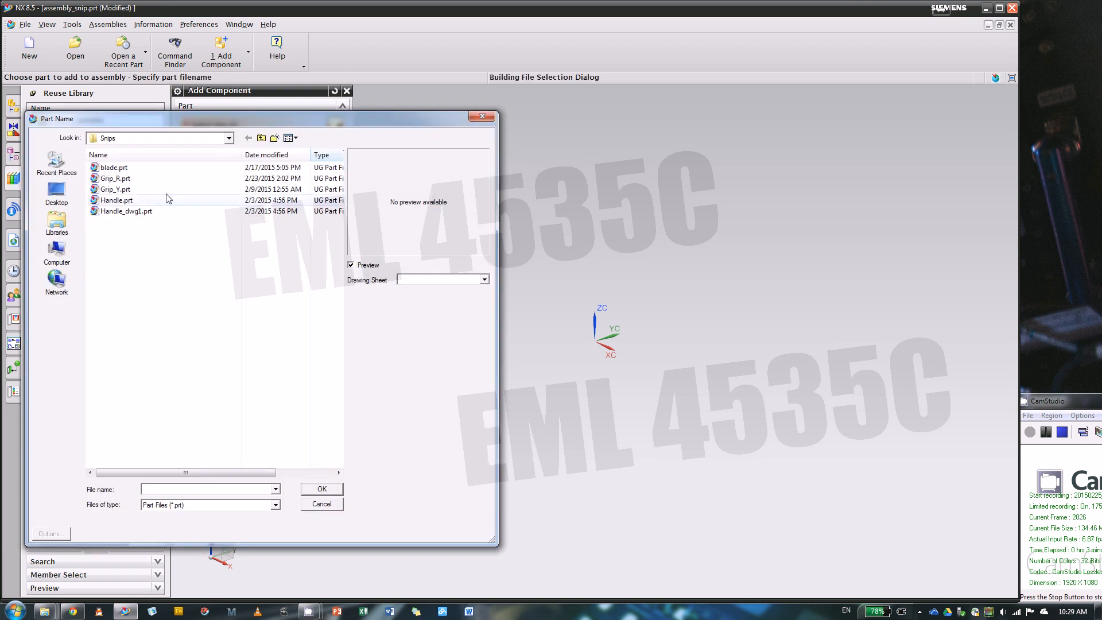
{"action": "left_click", "coordinate": [150, 203]}
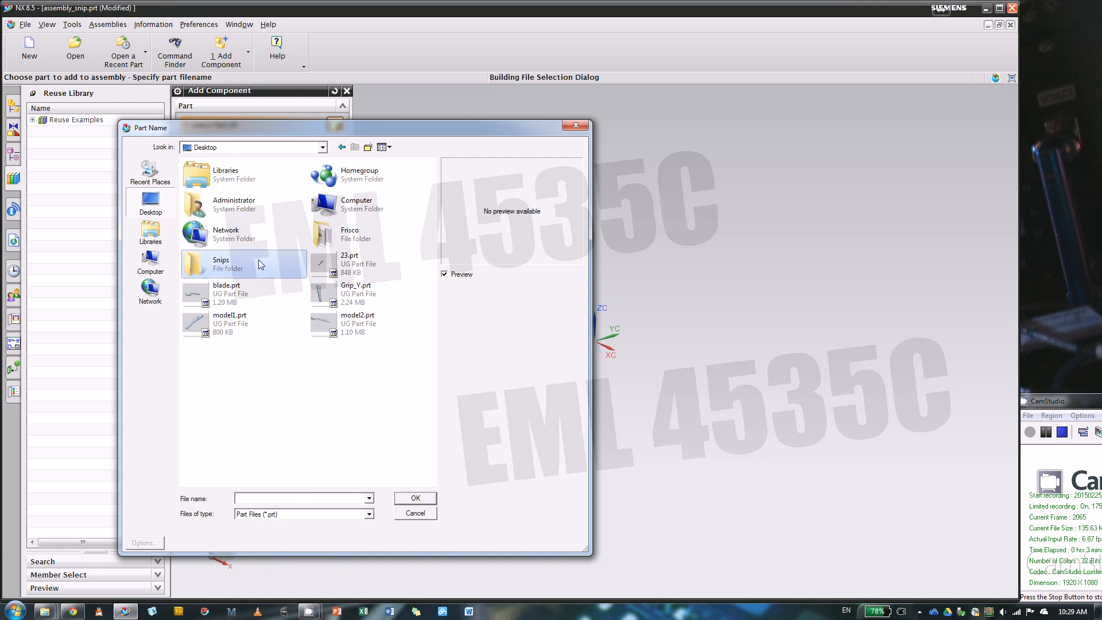
{"action": "double_click", "coordinate": [236, 268]}
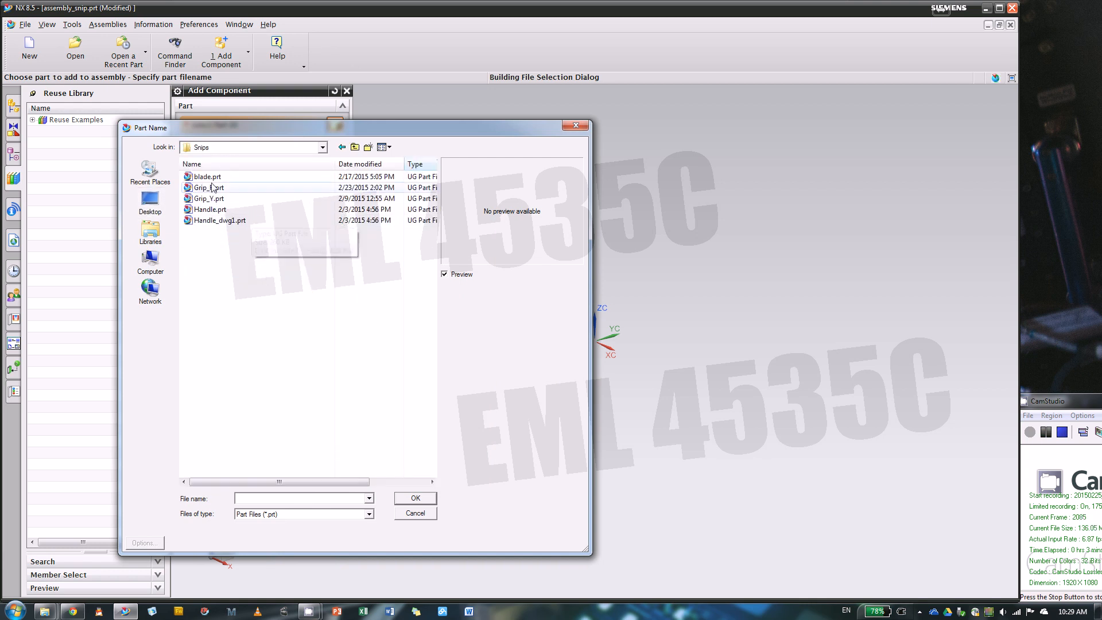
{"action": "left_click", "coordinate": [287, 177]}
{"action": "left_click", "coordinate": [222, 188]}
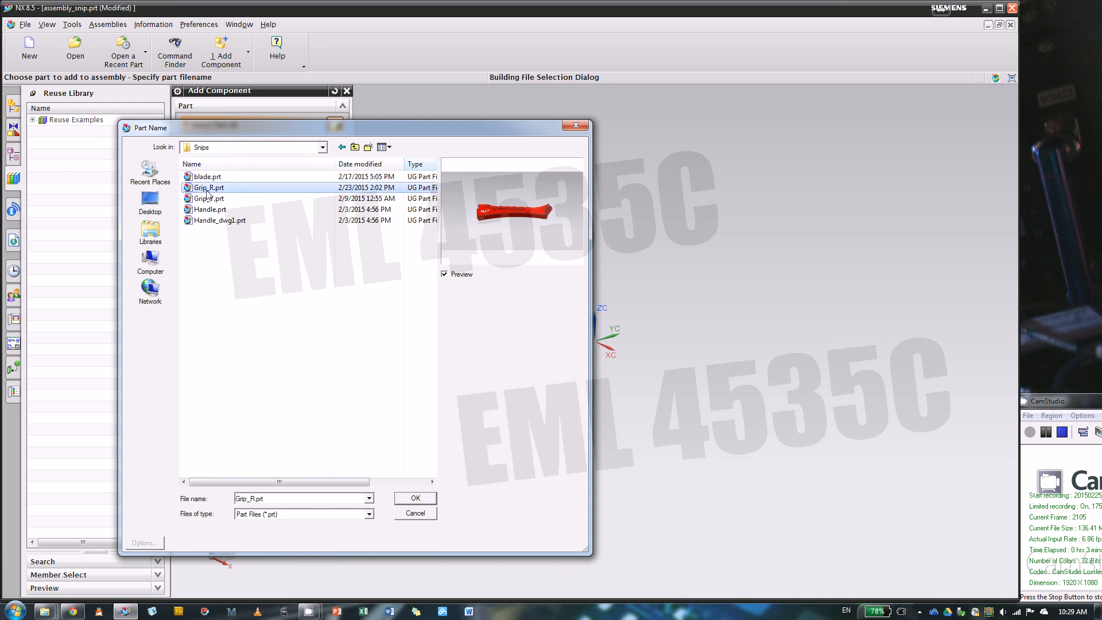
{"action": "left_click", "coordinate": [218, 211]}
{"action": "left_click", "coordinate": [222, 232]}
{"action": "left_click", "coordinate": [210, 188]}
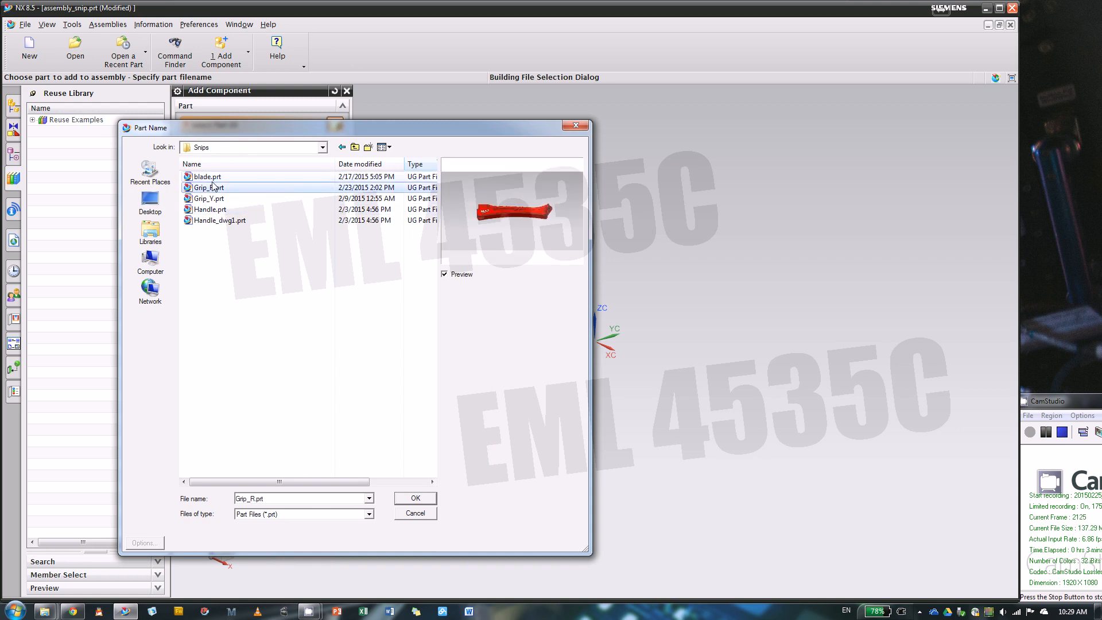
{"action": "left_click", "coordinate": [207, 177]}
{"action": "left_click", "coordinate": [408, 499]}
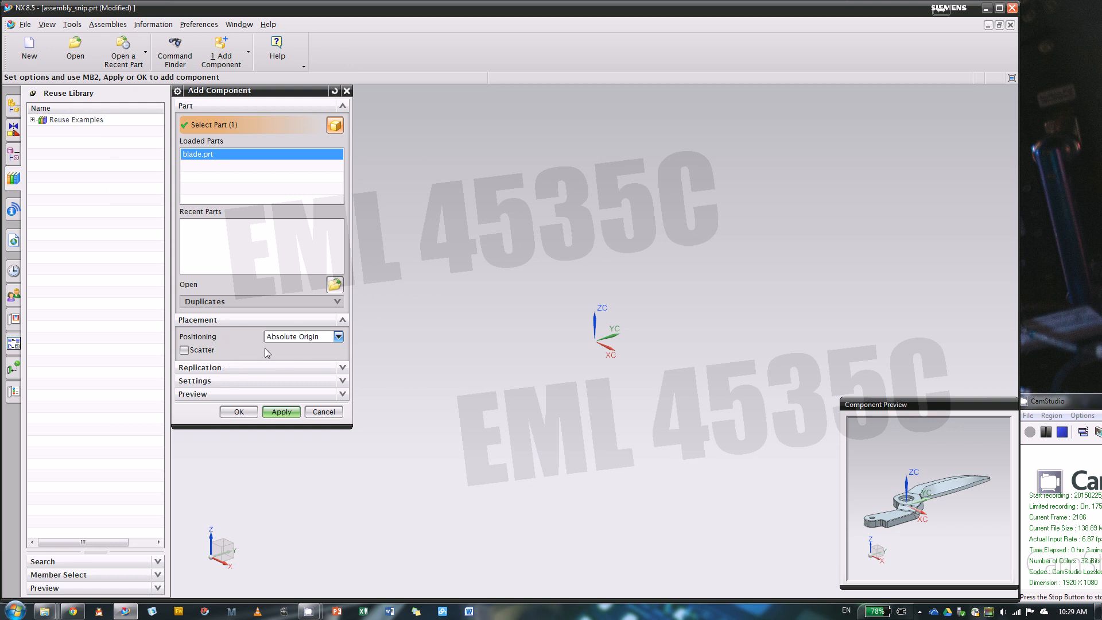
- Add the blade to the assembly with its positioning set to Absolute Origin
{"action": "left_click", "coordinate": [296, 338]}
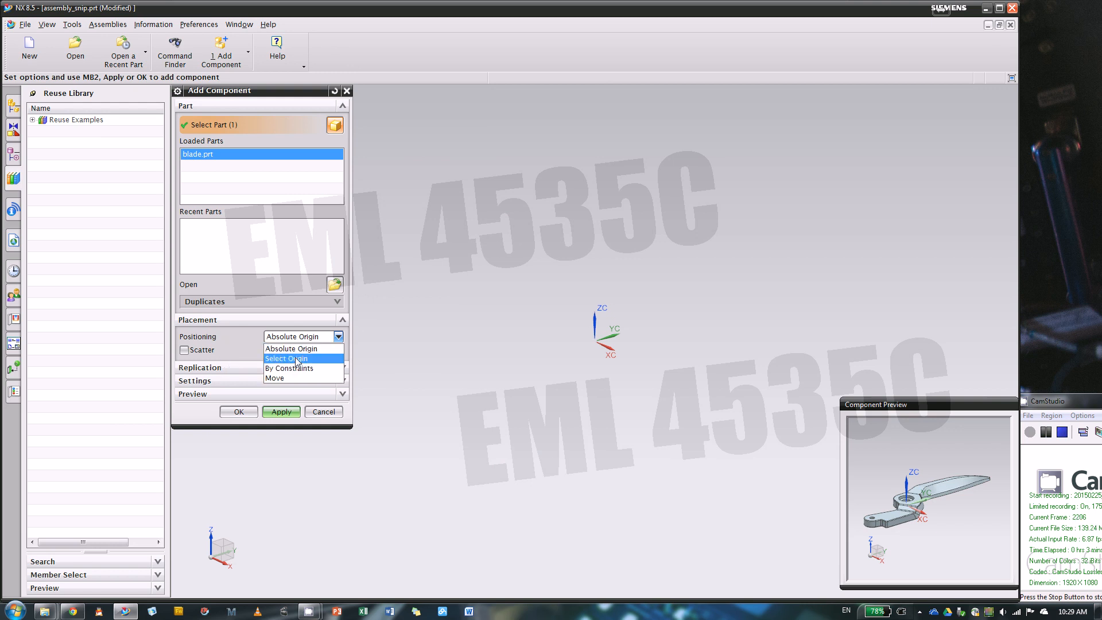
{"action": "left_click", "coordinate": [304, 349]}
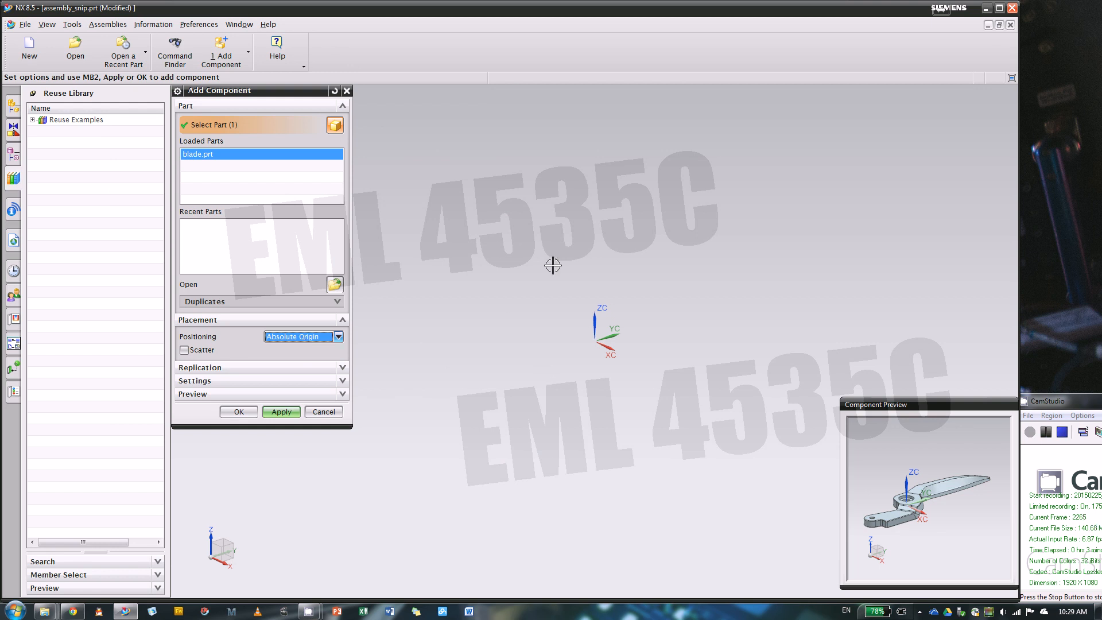
{"action": "left_click", "coordinate": [303, 337]}
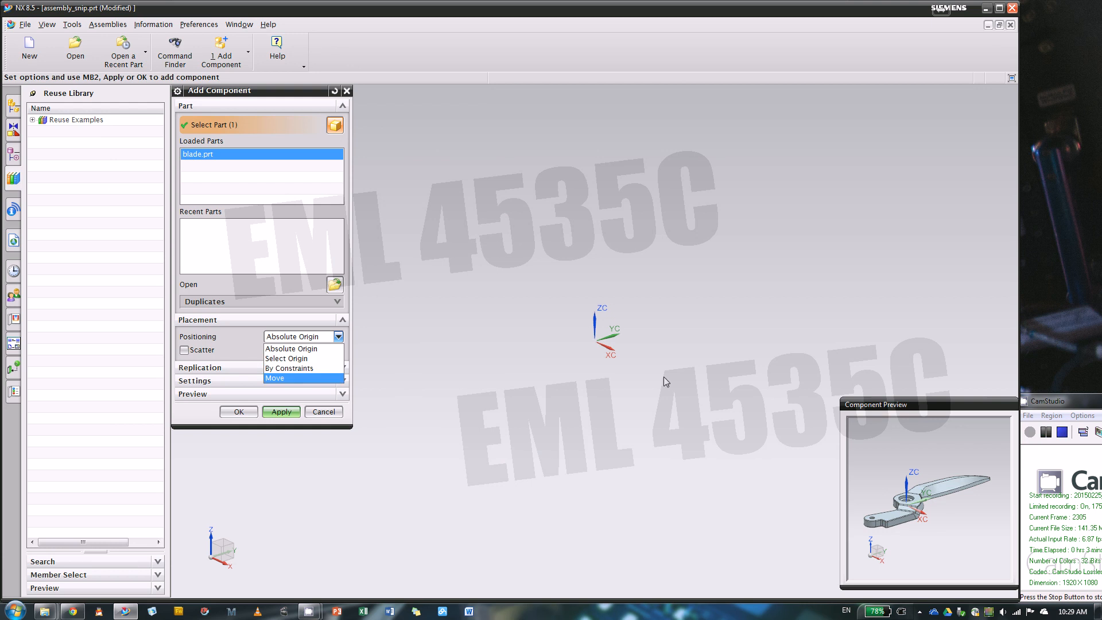
{"action": "left_click", "coordinate": [294, 349]}
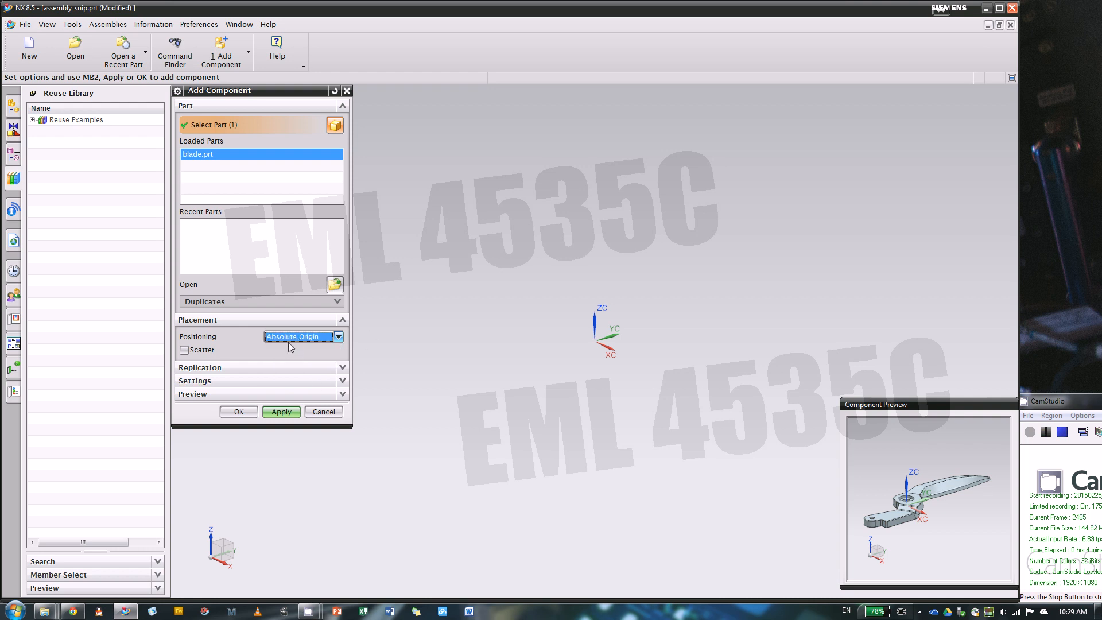
{"action": "left_click", "coordinate": [239, 412]}
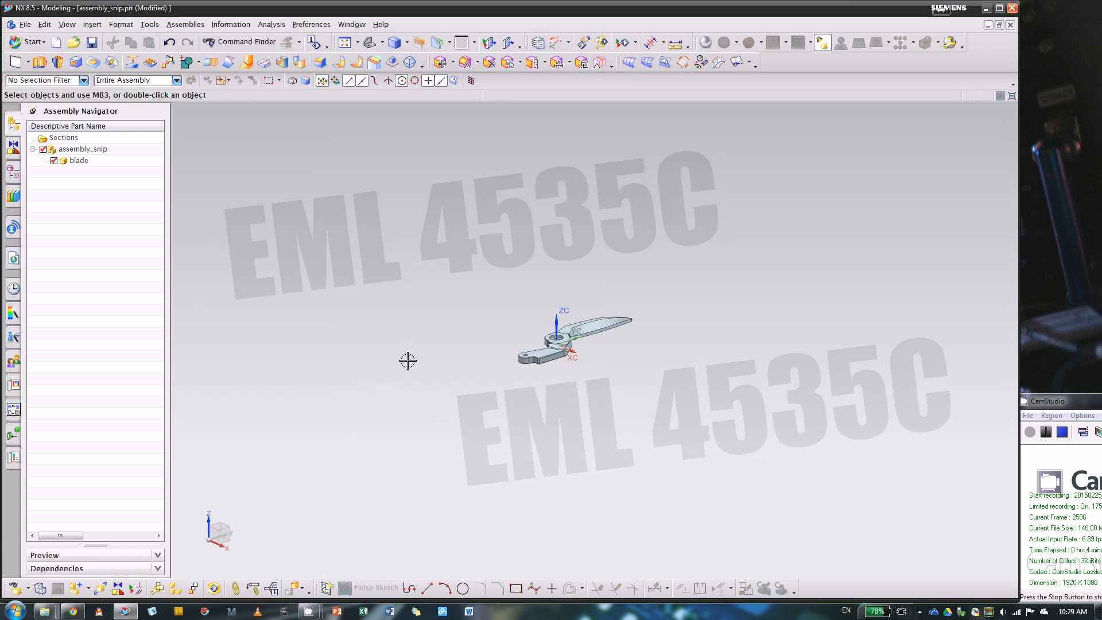
- Examine the placed blade from another angle and its entry under assembly_snip in the Assembly Navigator
{"action": "middle_click_drag", "start_coordinate": [457, 379], "coordinate": [508, 431]}
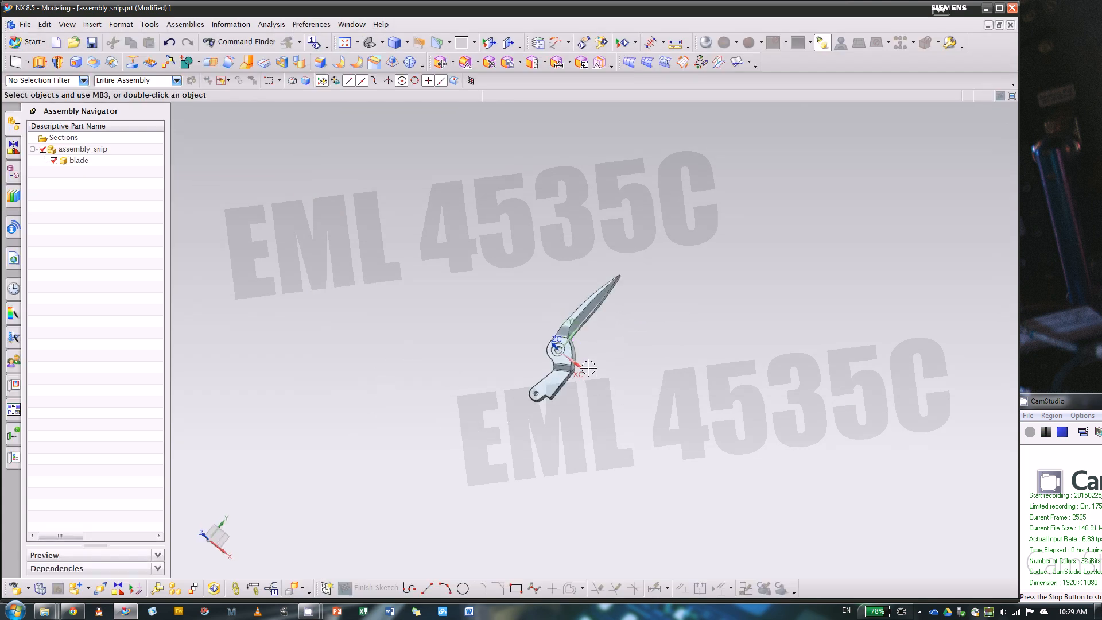
{"action": "scroll", "coordinate": [588, 367], "scroll_direction": "up", "scroll_amount": 3}
{"action": "left_click", "coordinate": [76, 161]}
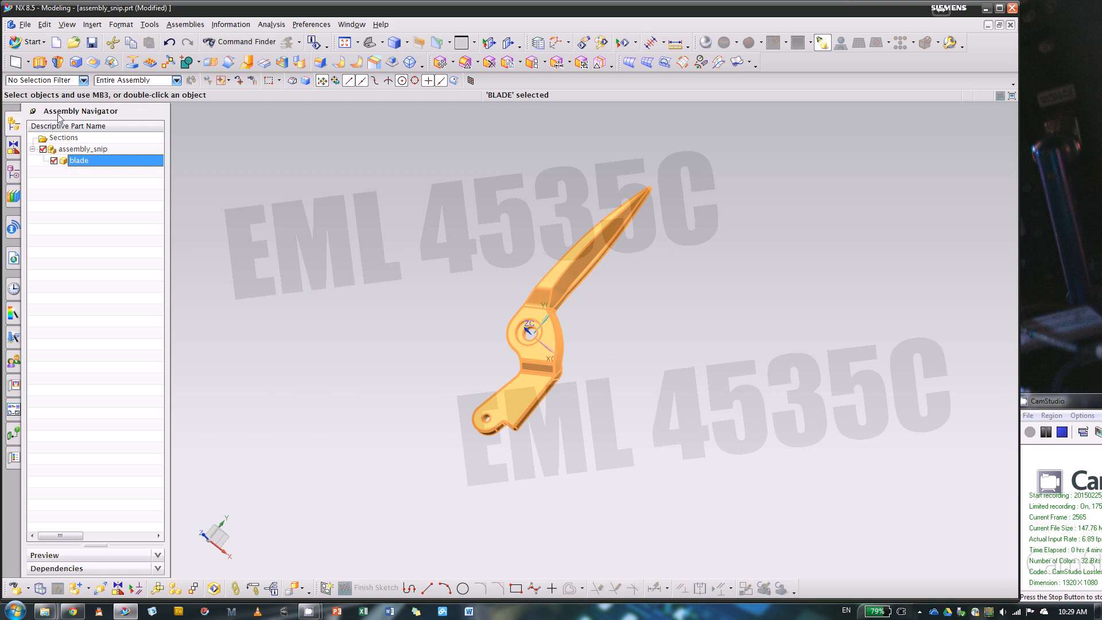
{"action": "left_click", "coordinate": [79, 150]}
{"action": "left_click", "coordinate": [79, 161]}
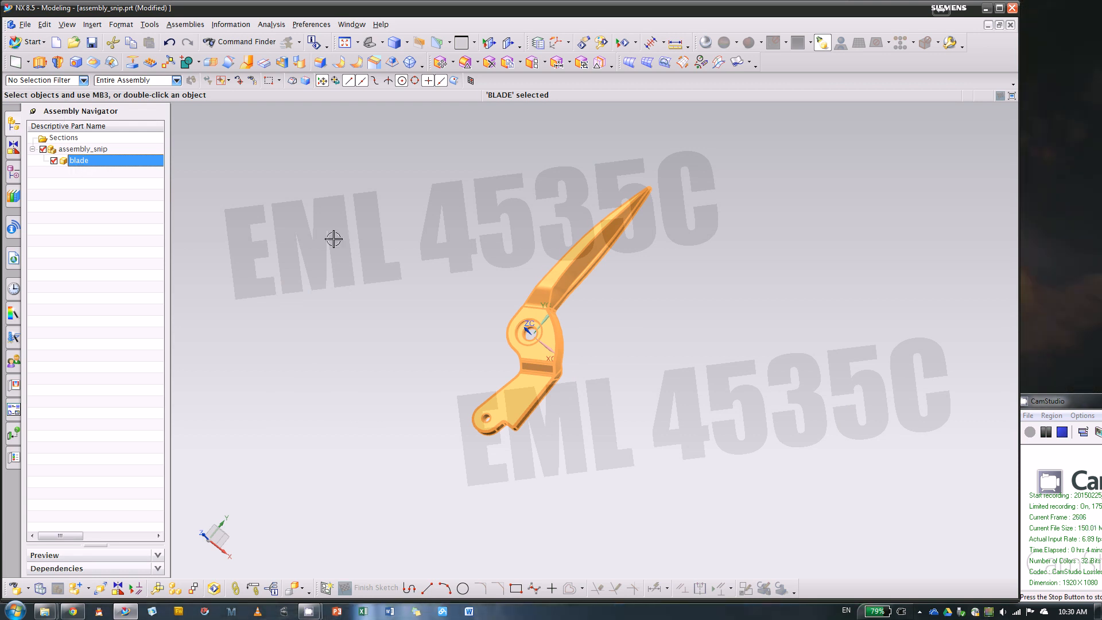
{"action": "left_click", "coordinate": [156, 250]}
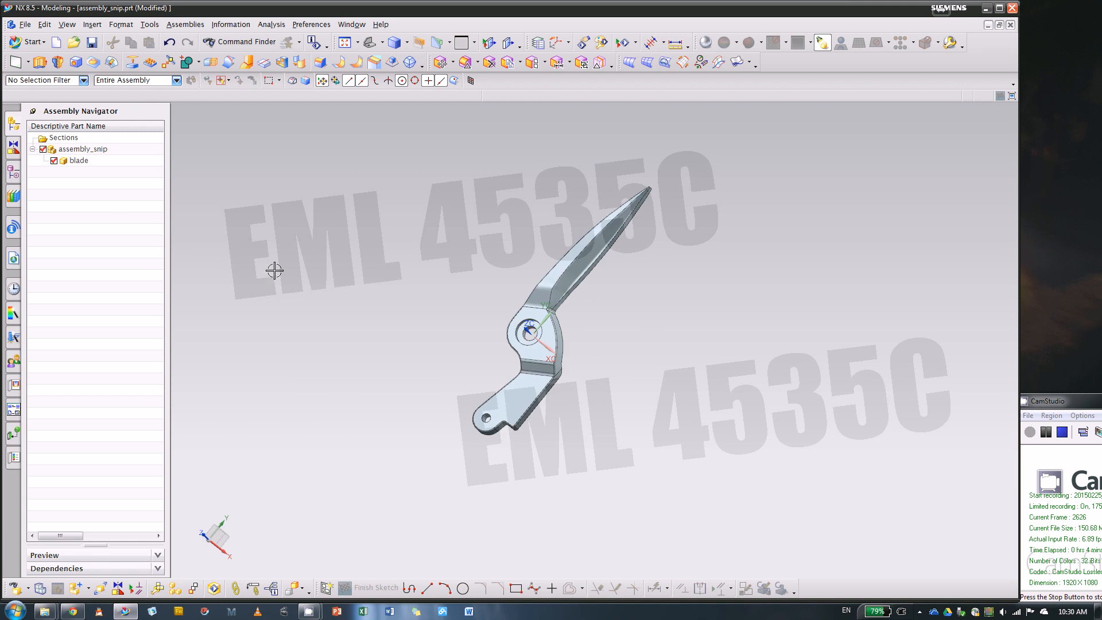
{"action": "middle_click_drag", "start_coordinate": [293, 270], "coordinate": [307, 253]}
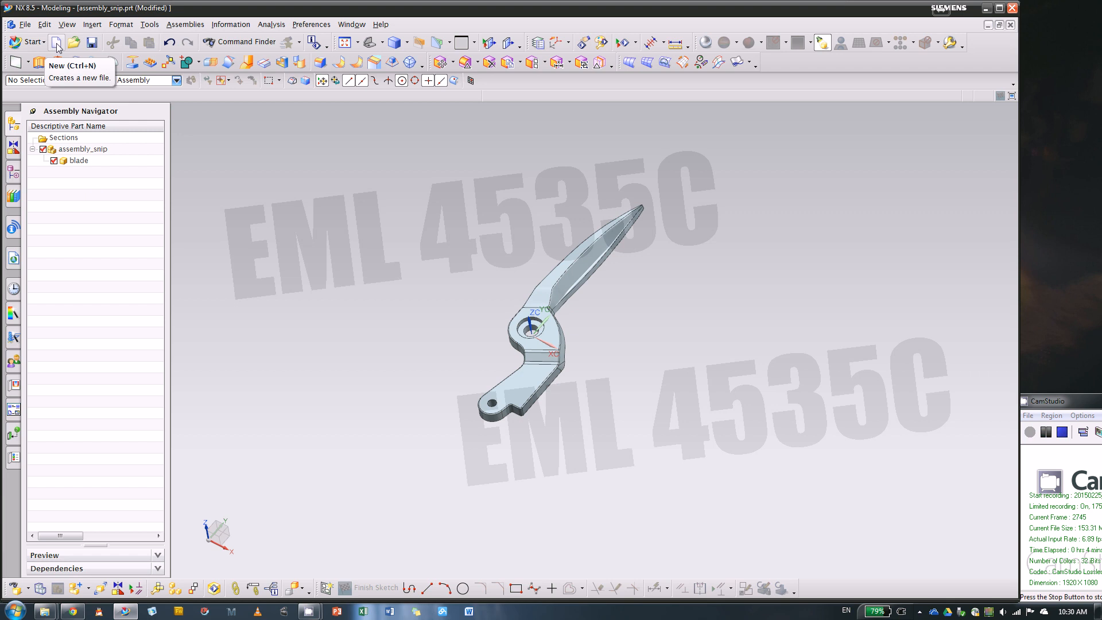
- Create a new inch assembly file named sub_asm_handle.prt in the Snips folder
{"action": "left_click", "coordinate": [57, 44]}
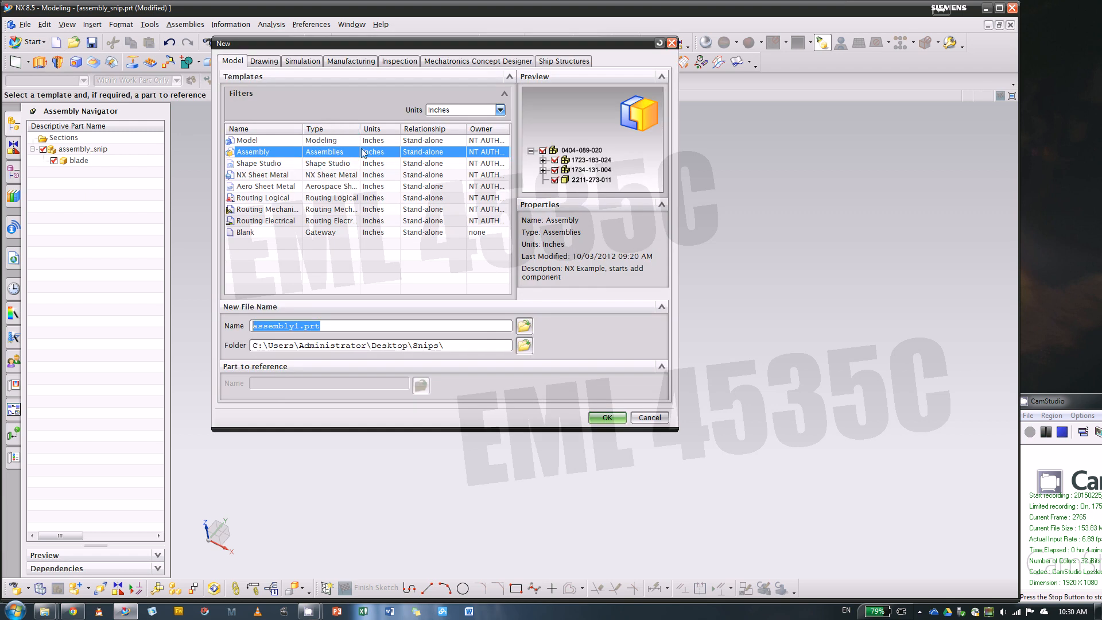
{"action": "left_click_drag", "start_coordinate": [300, 326], "coordinate": [212, 319]}
{"action": "type", "text": "sub_asm_handl"}
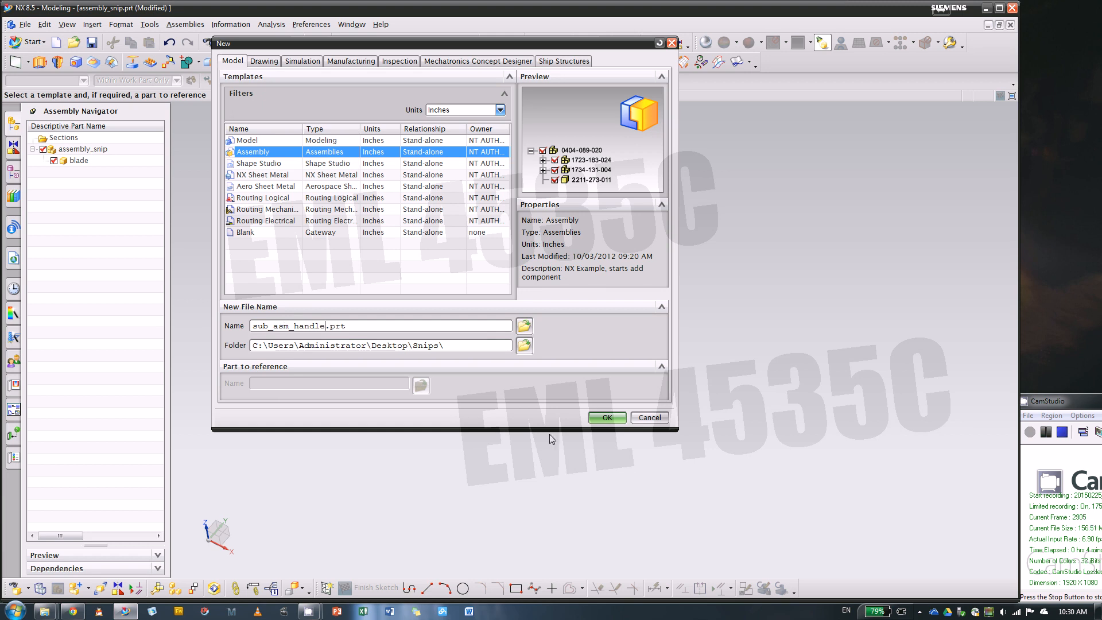
{"action": "left_click", "coordinate": [601, 419]}
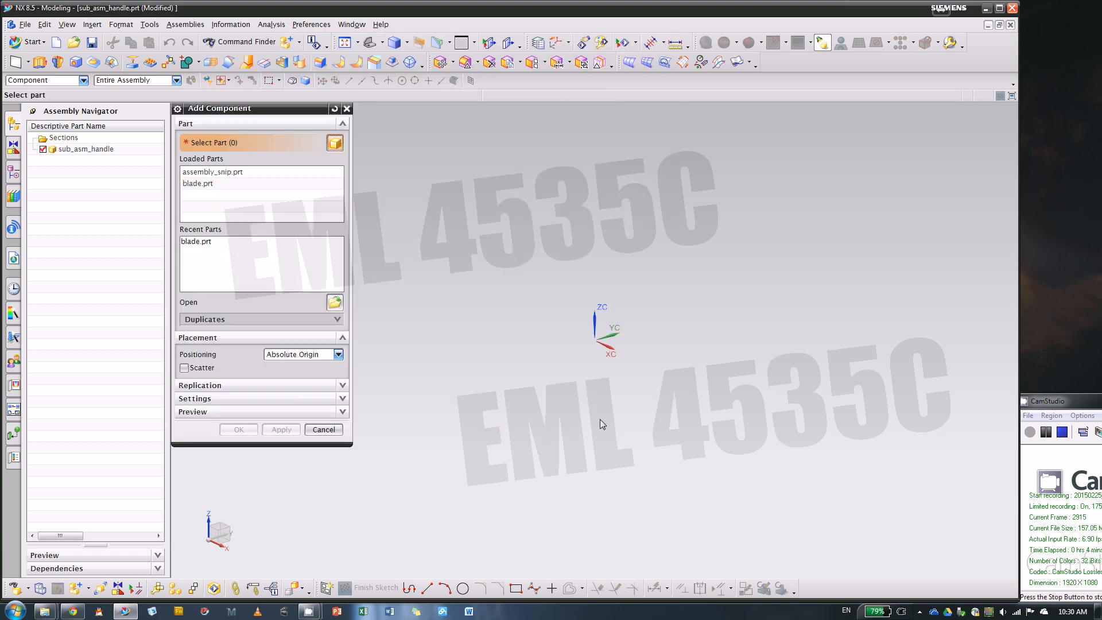
- Add Grip_Y.prt and Handle.prt from the Snips folder to the handle subassembly with Absolute Origin positioning
{"action": "left_click", "coordinate": [335, 302]}
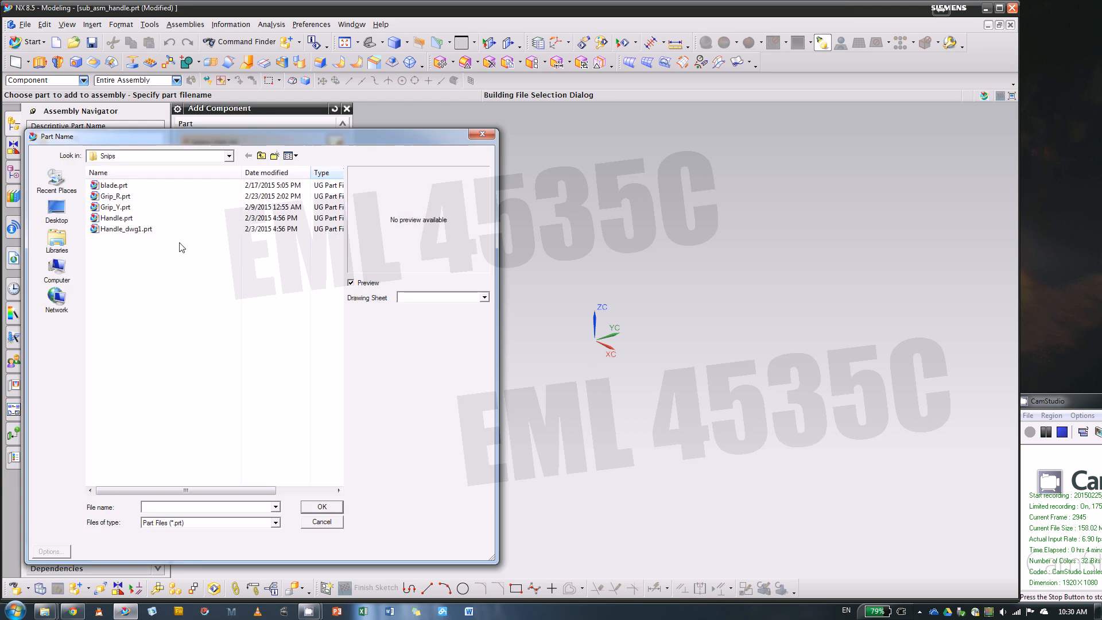
{"action": "left_click", "coordinate": [141, 219]}
{"action": "left_click", "coordinate": [115, 207]}
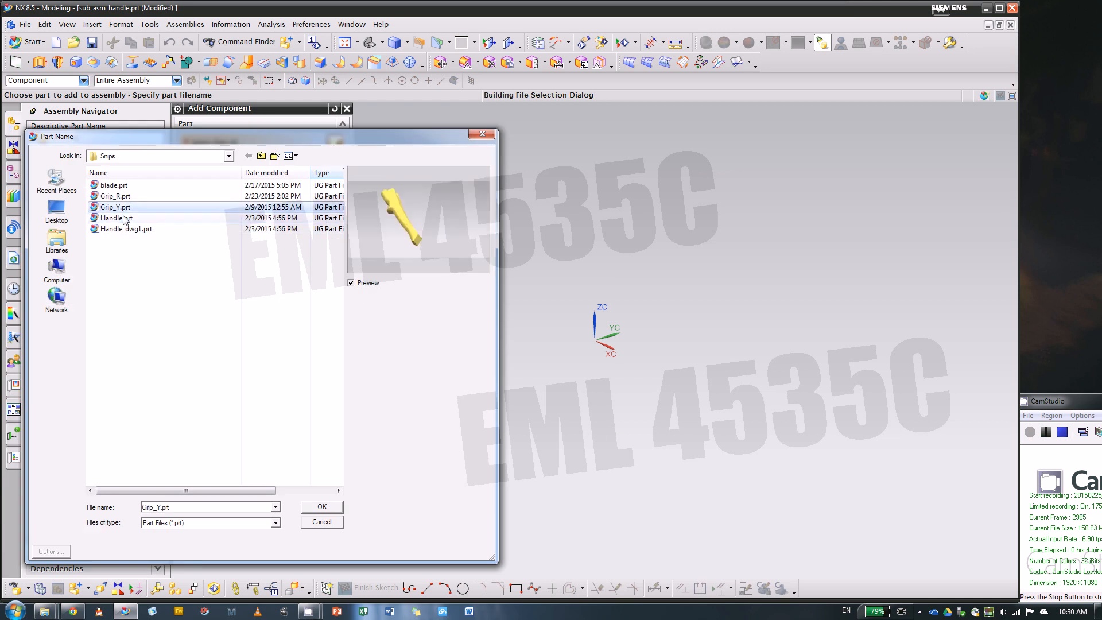
{"action": "left_click", "coordinate": [125, 218]}
{"action": "left_click", "coordinate": [116, 207]}
{"action": "left_click", "coordinate": [126, 218]}
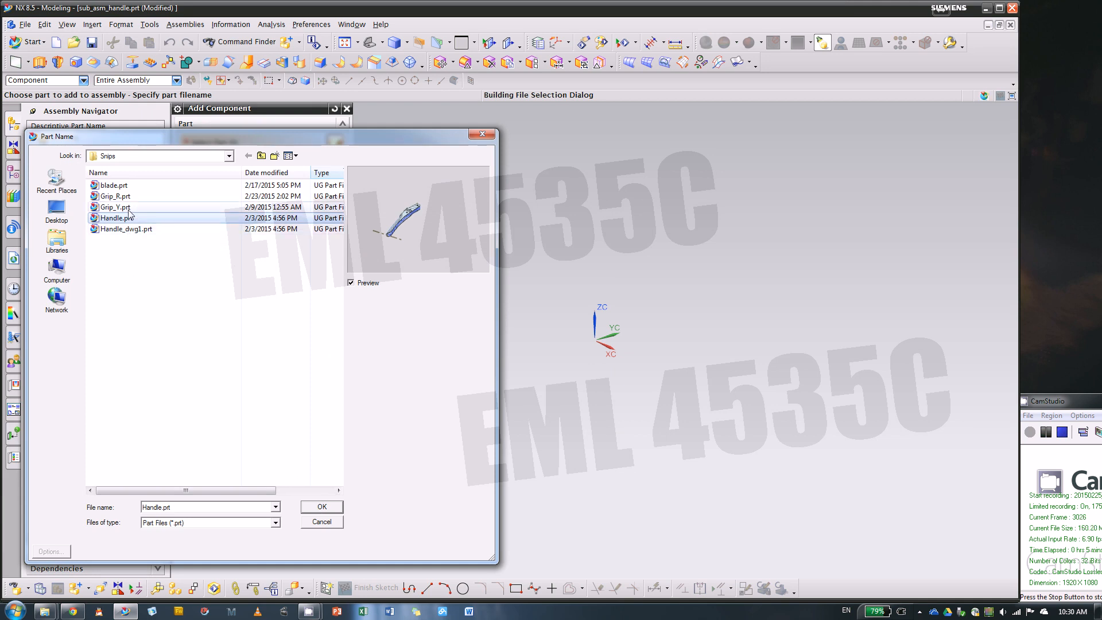
{"action": "left_click", "coordinate": [116, 207], "text": "ctrl"}
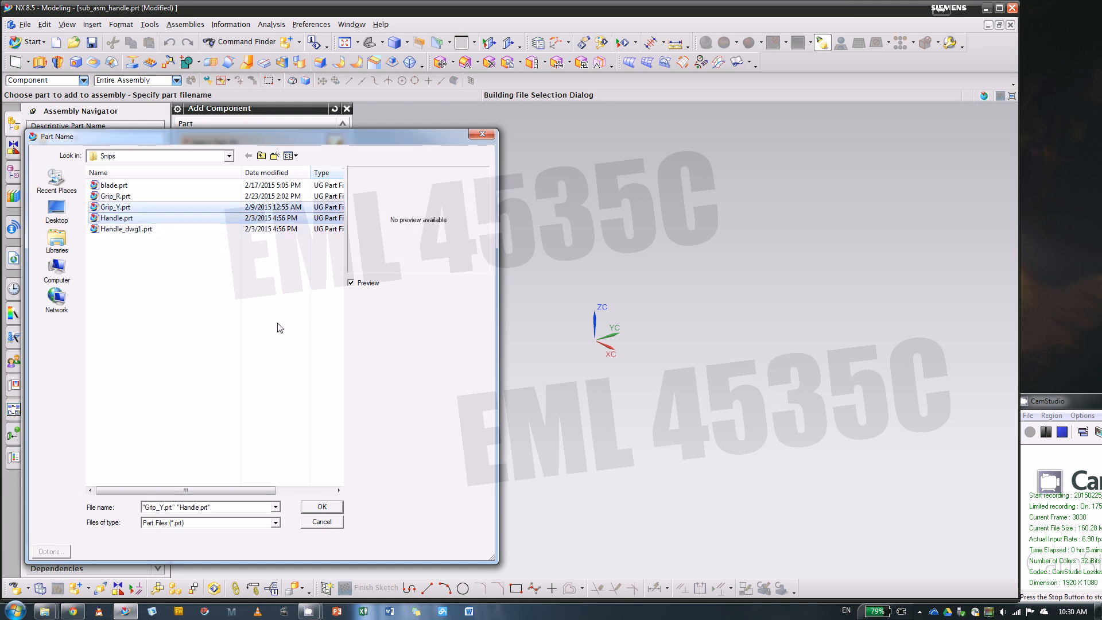
{"action": "left_click", "coordinate": [315, 506]}
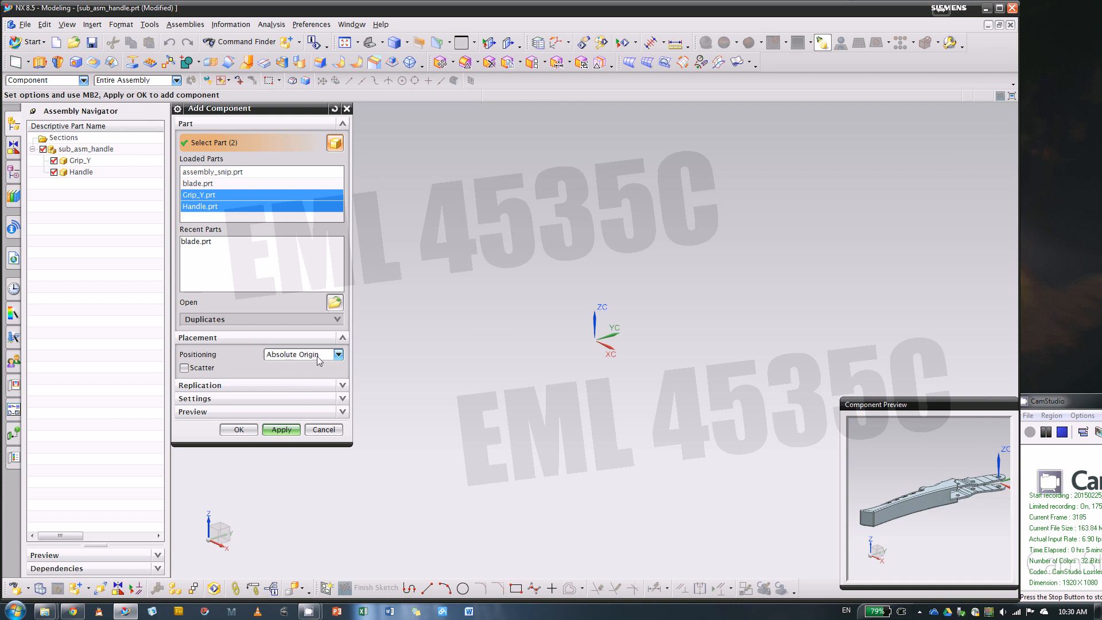
{"action": "left_click", "coordinate": [254, 430]}
{"action": "middle_click_drag", "start_coordinate": [298, 342], "coordinate": [426, 445]}
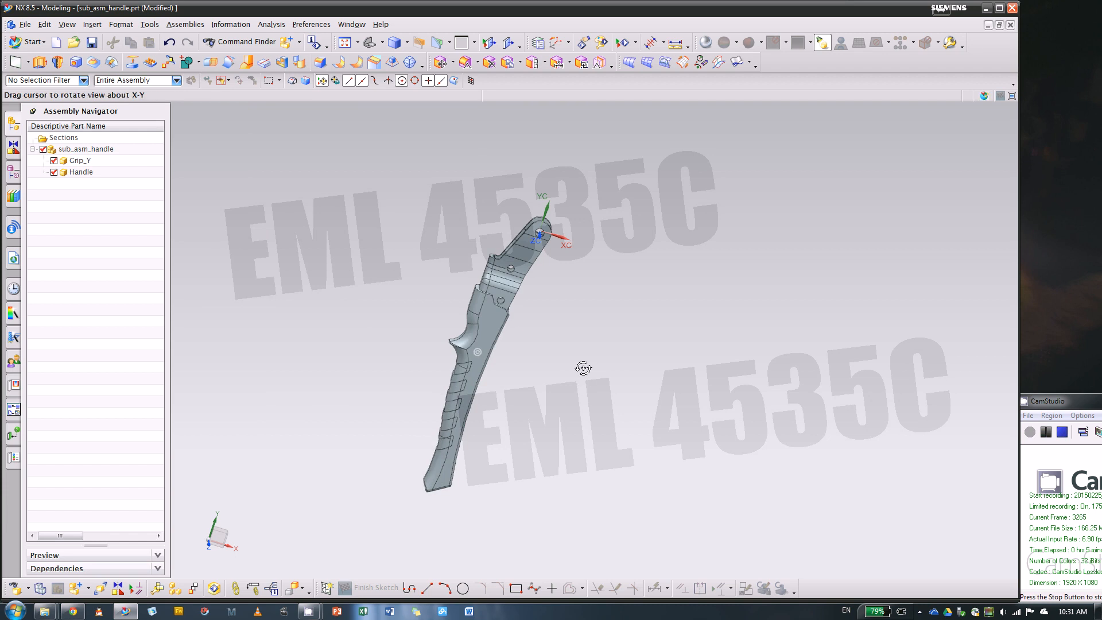
{"action": "middle_click_drag", "start_coordinate": [583, 368], "coordinate": [551, 364]}
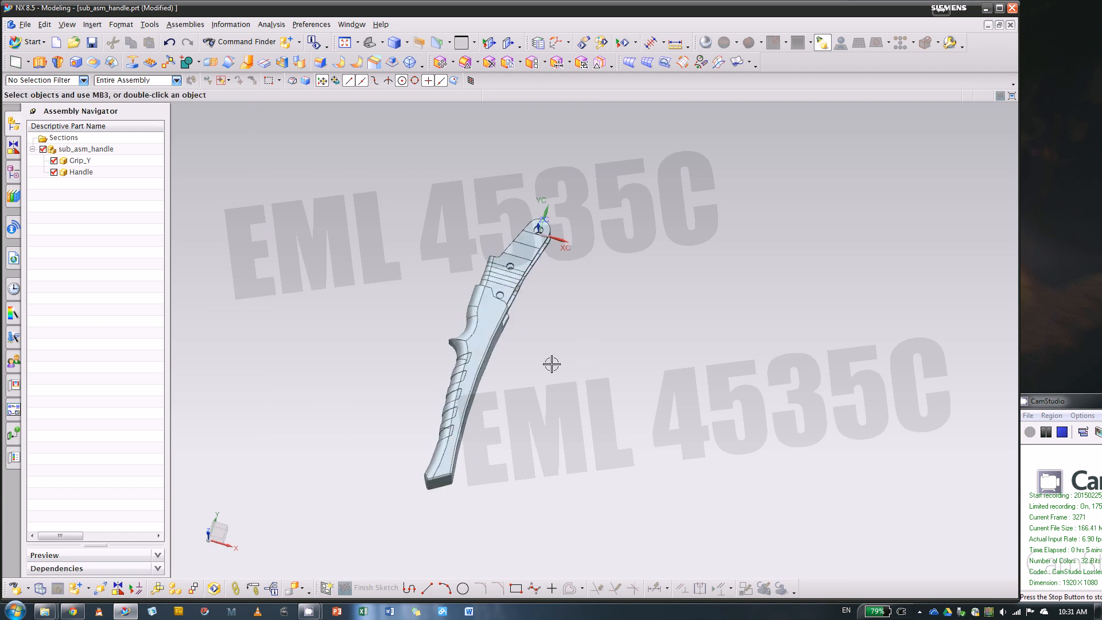
{"action": "left_click", "coordinate": [503, 297]}
{"action": "left_click", "coordinate": [610, 287]}
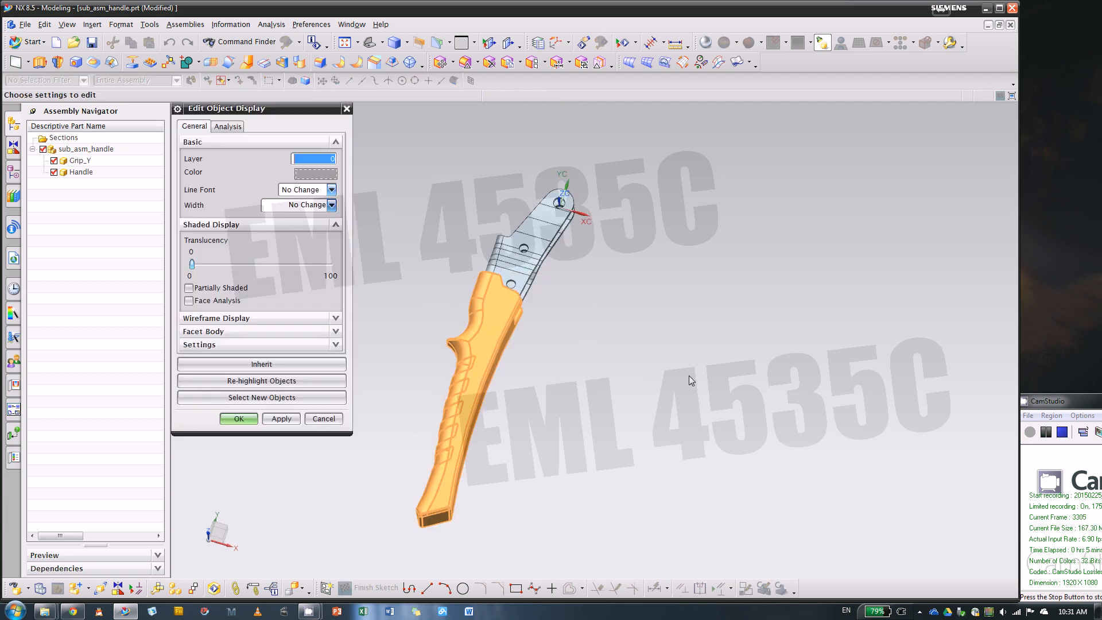
{"action": "left_click", "coordinate": [324, 418]}
- Try to move the Grip_Y component off the handle with dynamic motion, then discard the move
{"action": "left_click", "coordinate": [488, 345]}
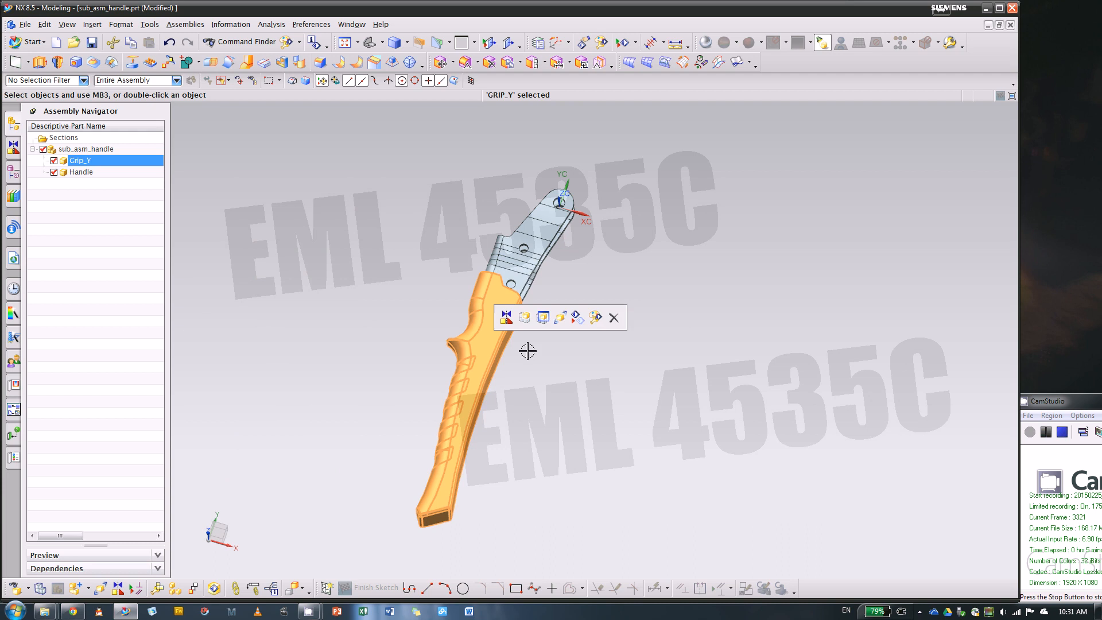
{"action": "left_click", "coordinate": [559, 317]}
{"action": "left_click_drag", "start_coordinate": [521, 414], "coordinate": [379, 384]}
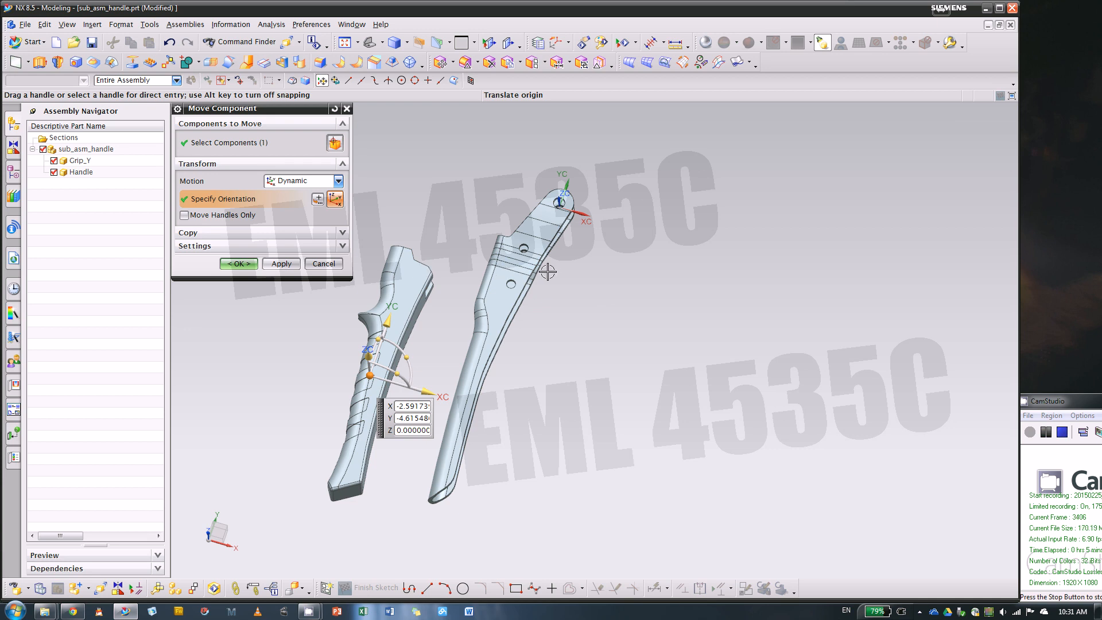
{"action": "middle_click_drag", "start_coordinate": [555, 342], "coordinate": [503, 456]}
{"action": "scroll", "coordinate": [452, 346], "scroll_direction": "up", "scroll_amount": 4}
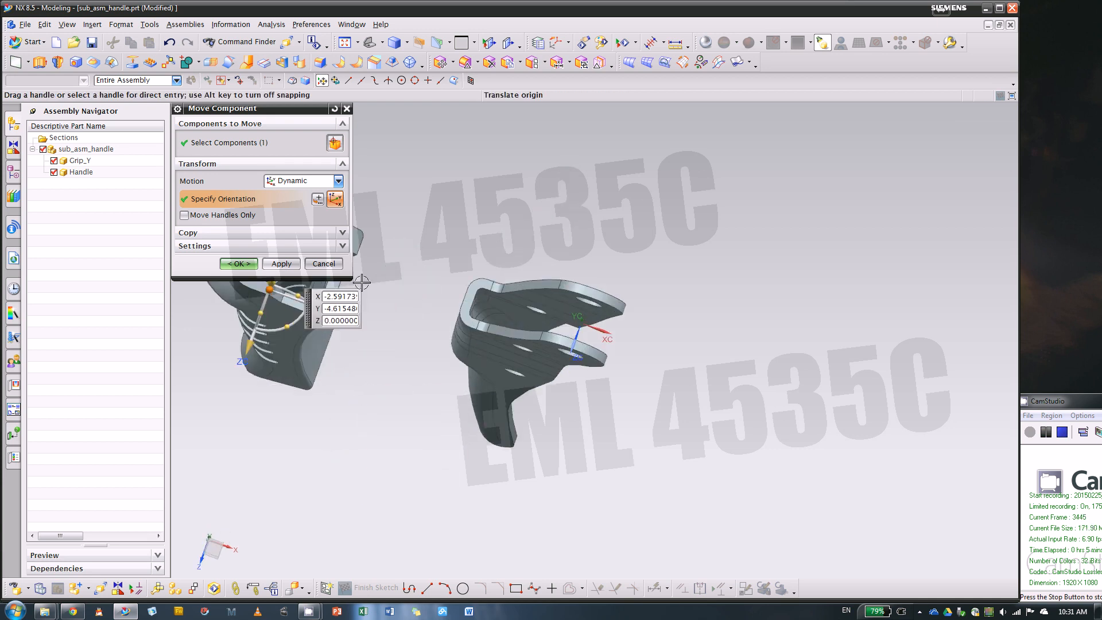
{"action": "left_click", "coordinate": [333, 264]}
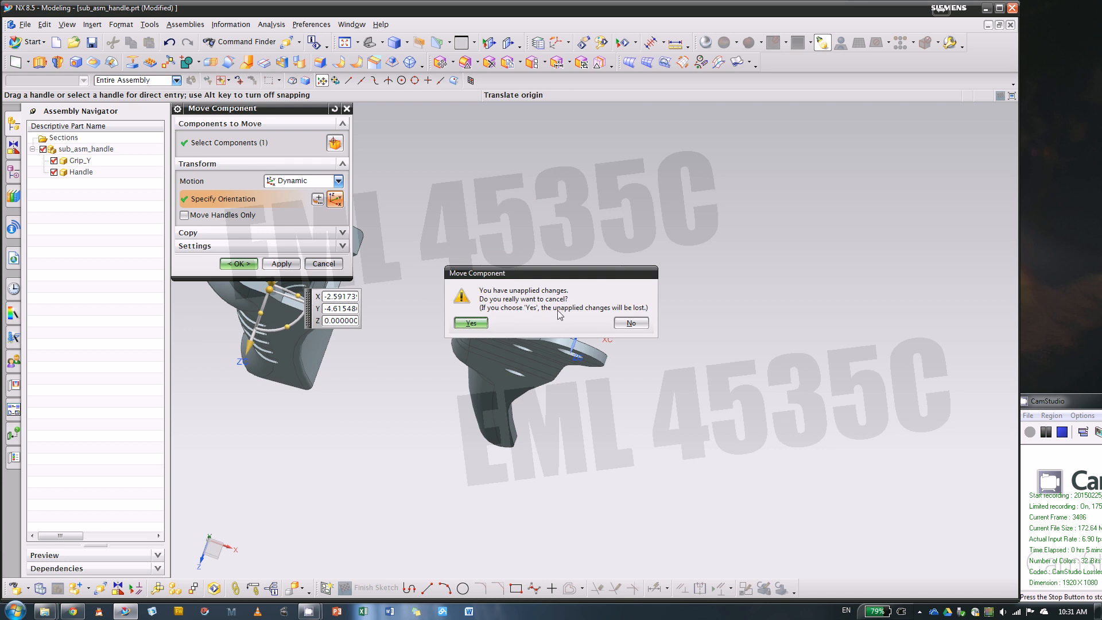
{"action": "left_click", "coordinate": [472, 324]}
- Create a Bond assembly constraint between the Handle and Grip_Y components
{"action": "middle_click_drag", "start_coordinate": [663, 390], "coordinate": [672, 307]}
{"action": "scroll", "coordinate": [672, 307], "scroll_direction": "down", "scroll_amount": 2}
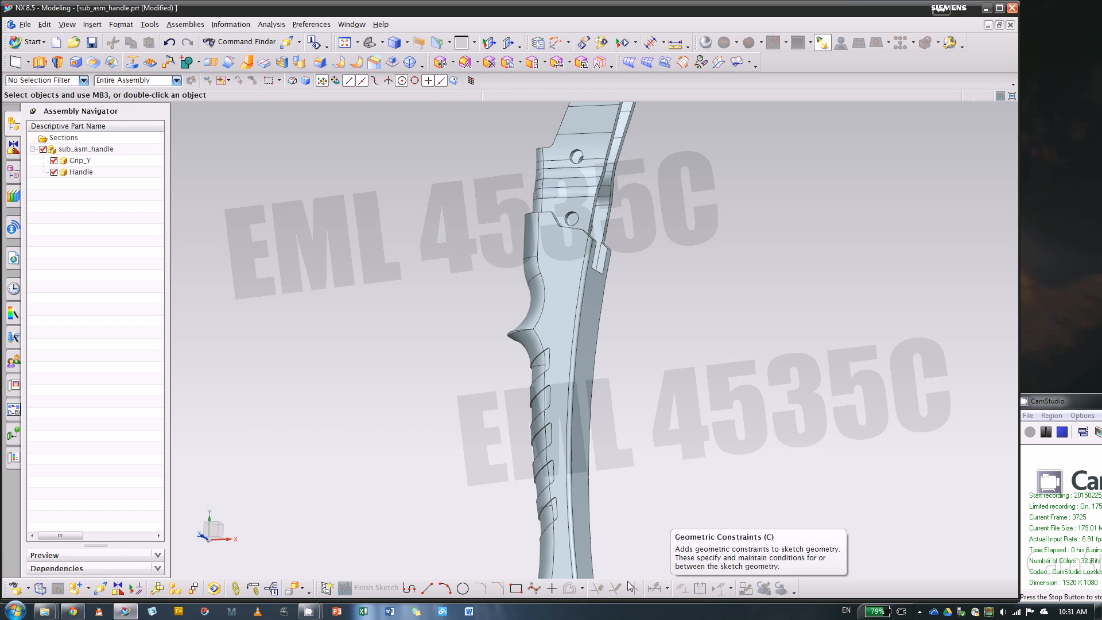
{"action": "left_click", "coordinate": [118, 588]}
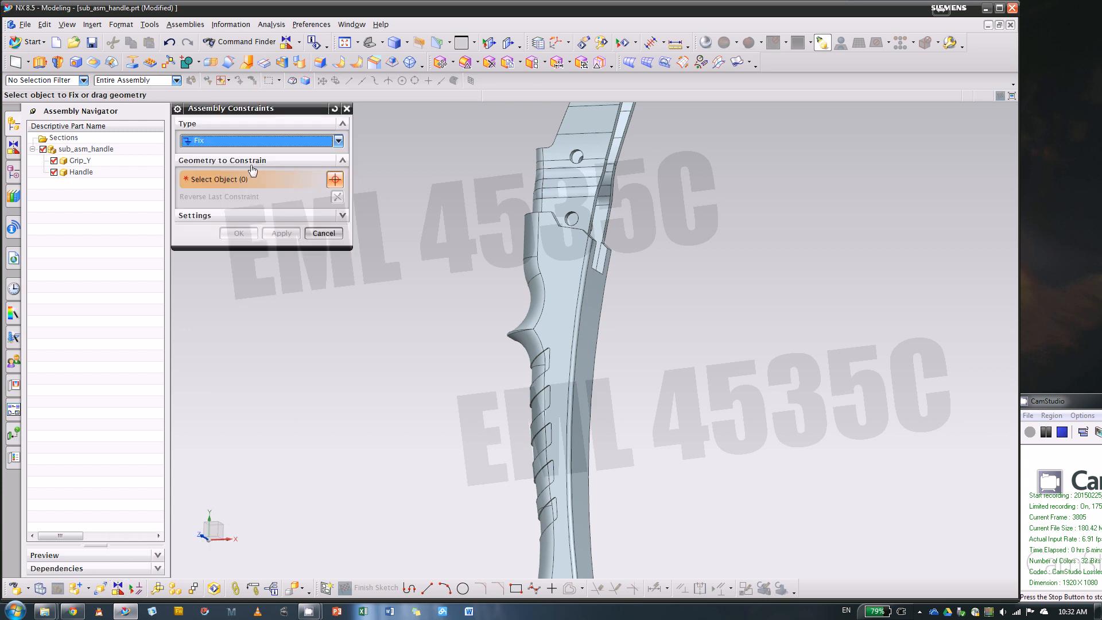
{"action": "left_click", "coordinate": [257, 144]}
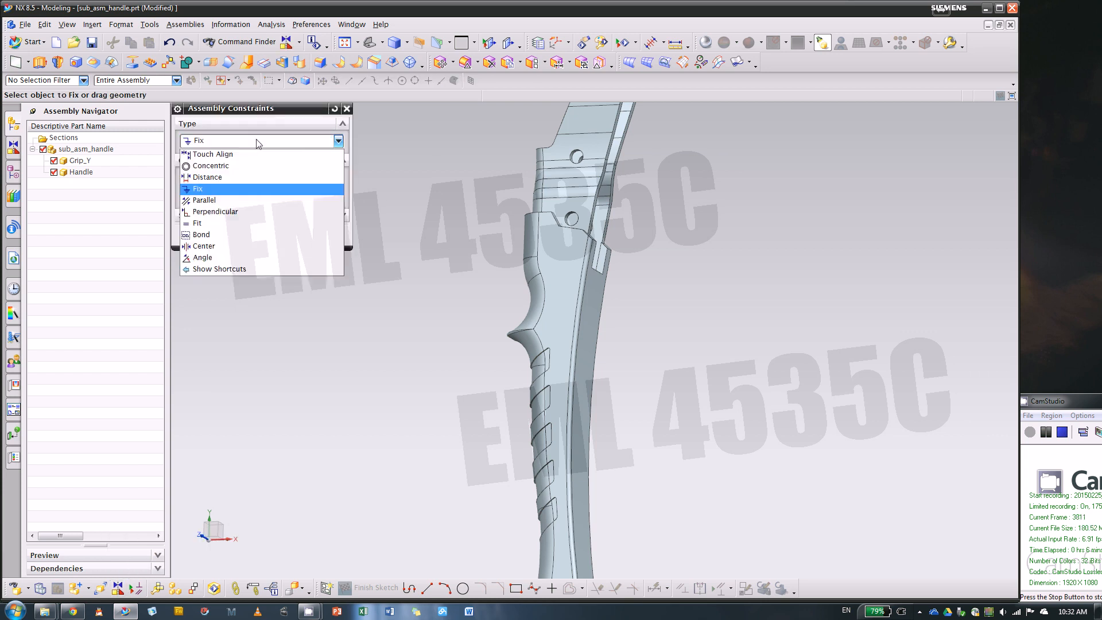
{"action": "left_click", "coordinate": [214, 240]}
{"action": "middle_click_drag", "start_coordinate": [424, 369], "coordinate": [490, 391]}
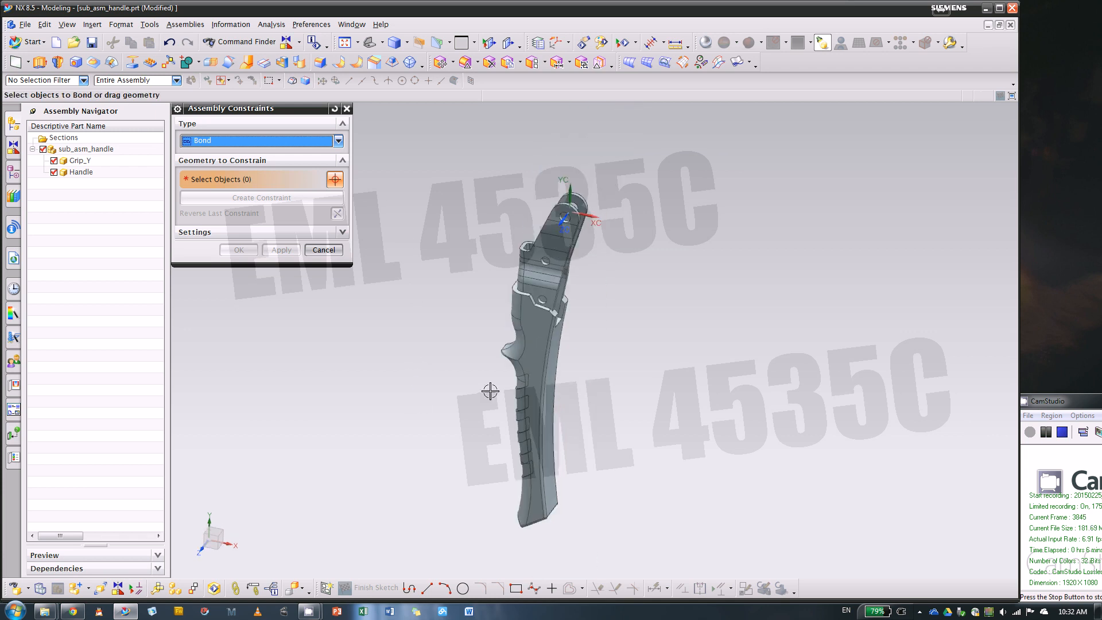
{"action": "scroll", "coordinate": [585, 308], "scroll_direction": "up", "scroll_amount": 2}
{"action": "scroll", "coordinate": [643, 295], "scroll_direction": "up", "scroll_amount": 2}
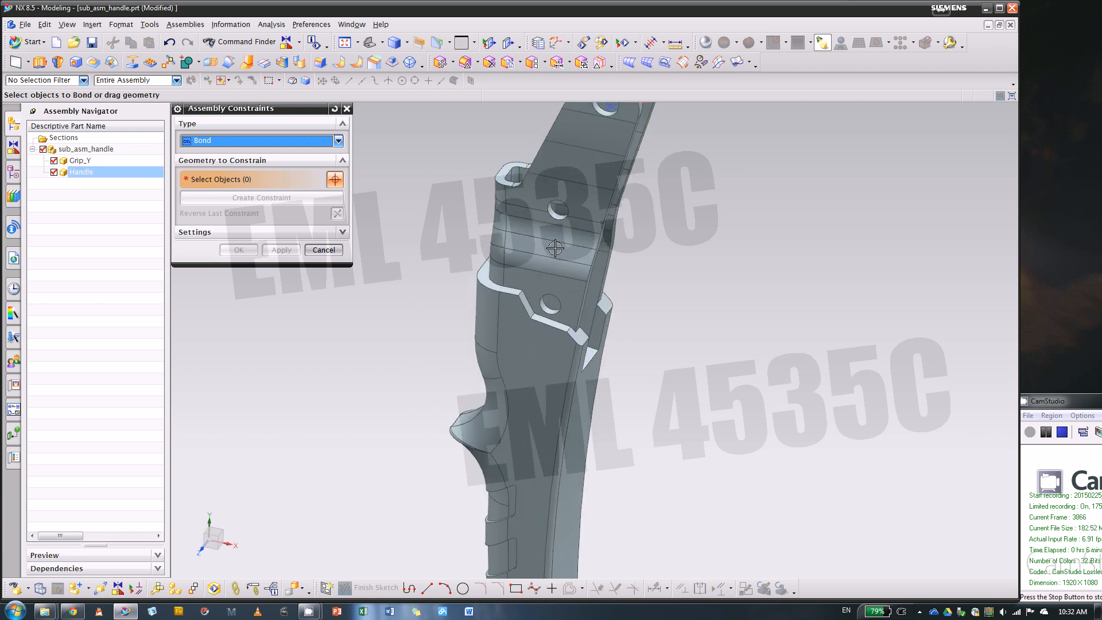
{"action": "left_click", "coordinate": [514, 244]}
{"action": "left_click", "coordinate": [548, 363]}
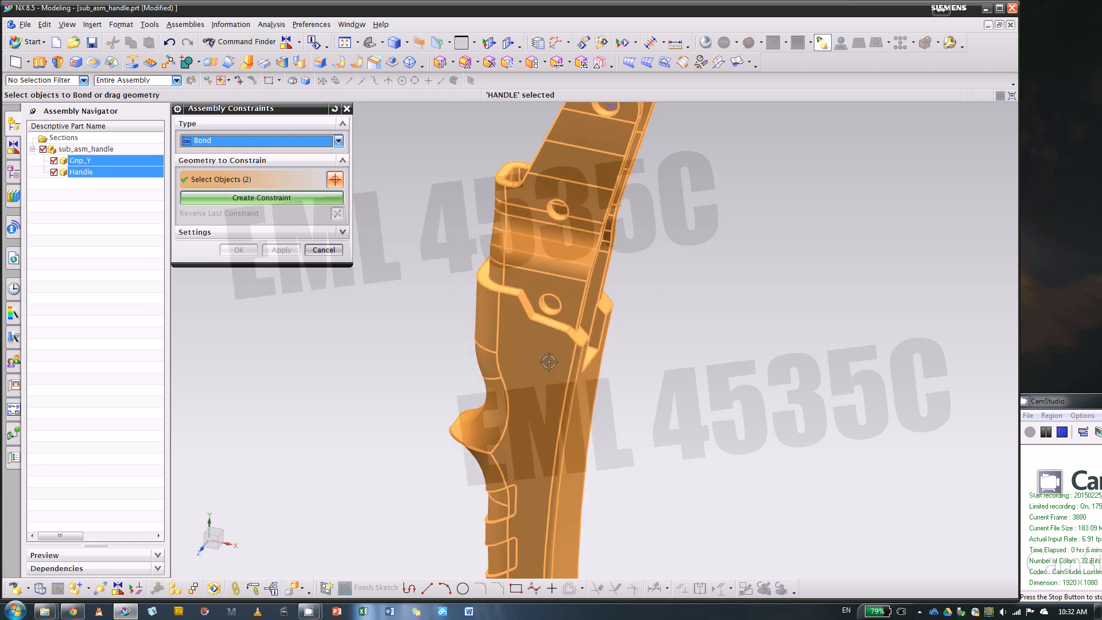
{"action": "left_click", "coordinate": [281, 197]}
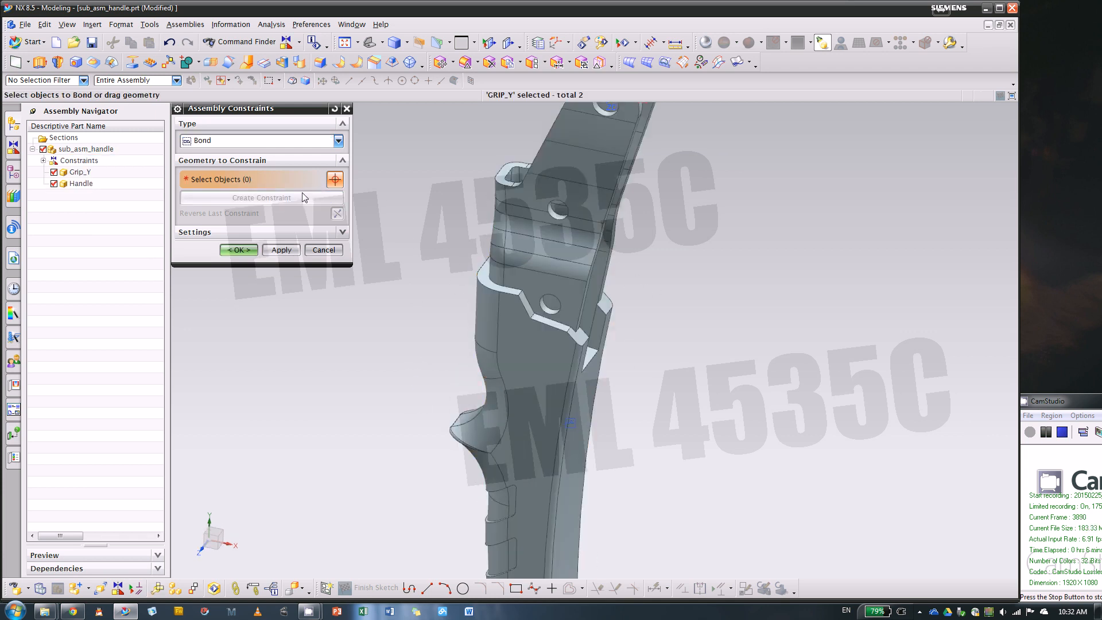
{"action": "left_click", "coordinate": [238, 250]}
- Save the sub_asm_handle.prt subassembly
{"action": "middle_click_drag", "start_coordinate": [298, 319], "coordinate": [502, 249]}
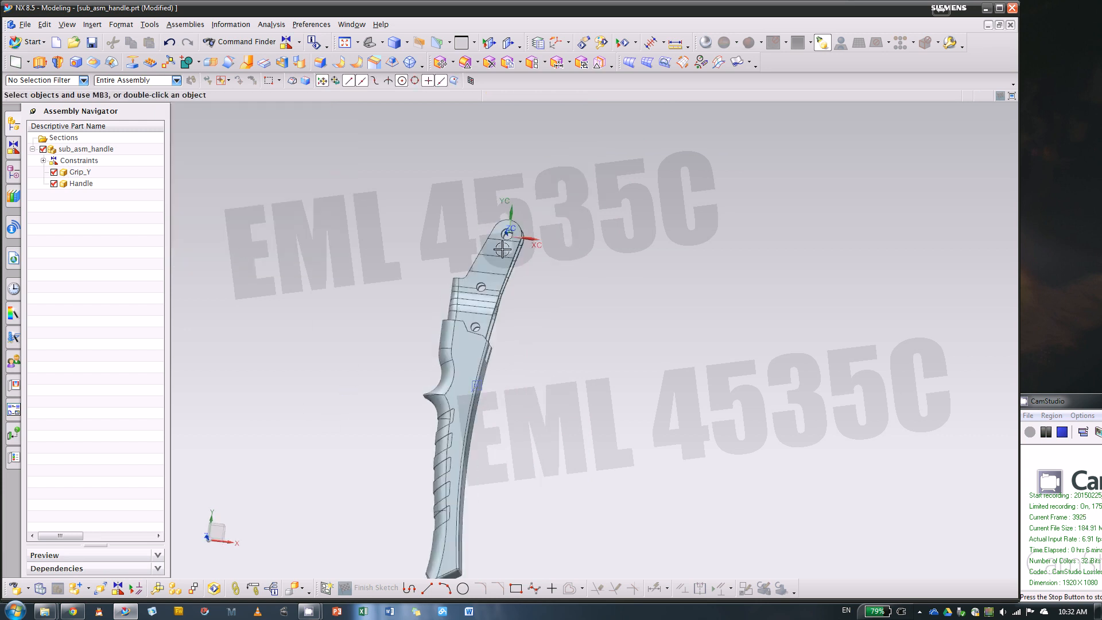
{"action": "scroll", "coordinate": [503, 249], "scroll_direction": "down", "scroll_amount": 2}
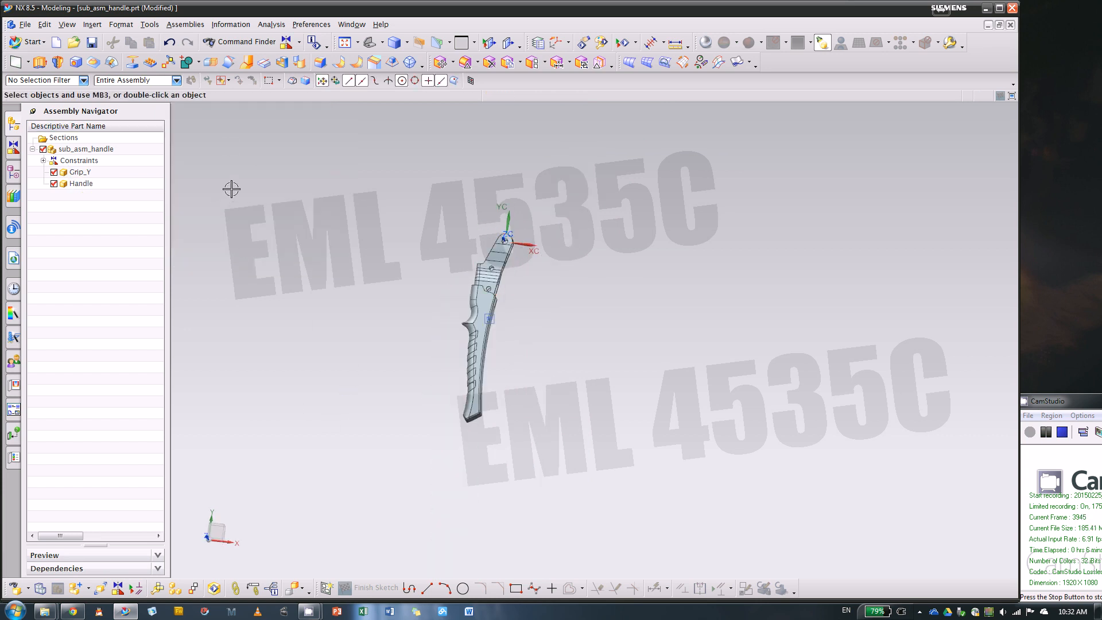
{"action": "scroll", "coordinate": [469, 278], "scroll_direction": "up", "scroll_amount": 2}
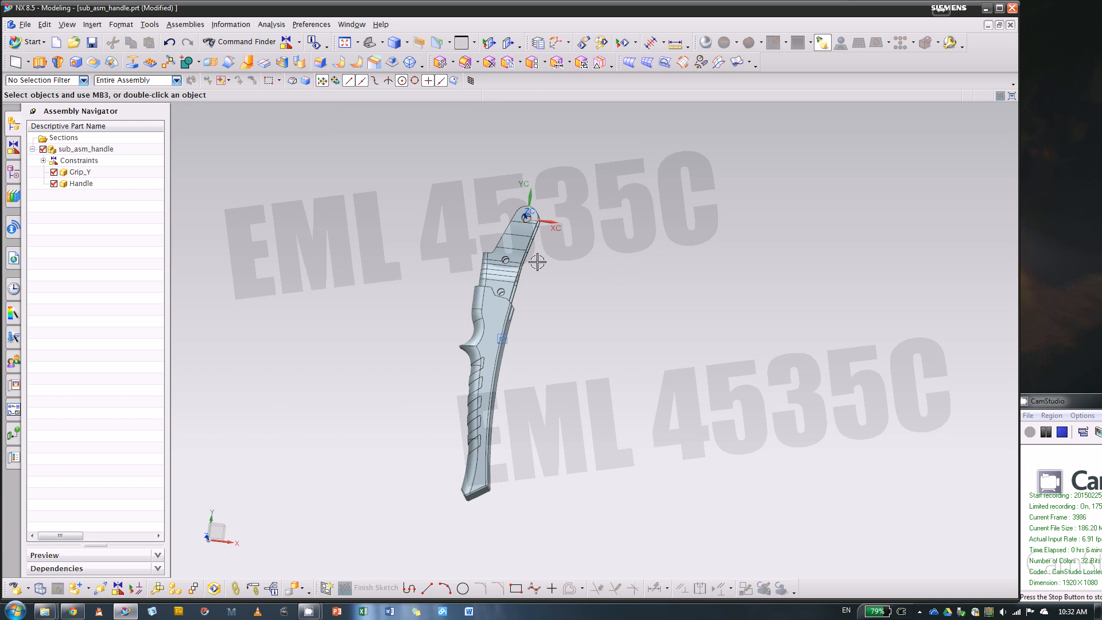
{"action": "left_click", "coordinate": [91, 44]}
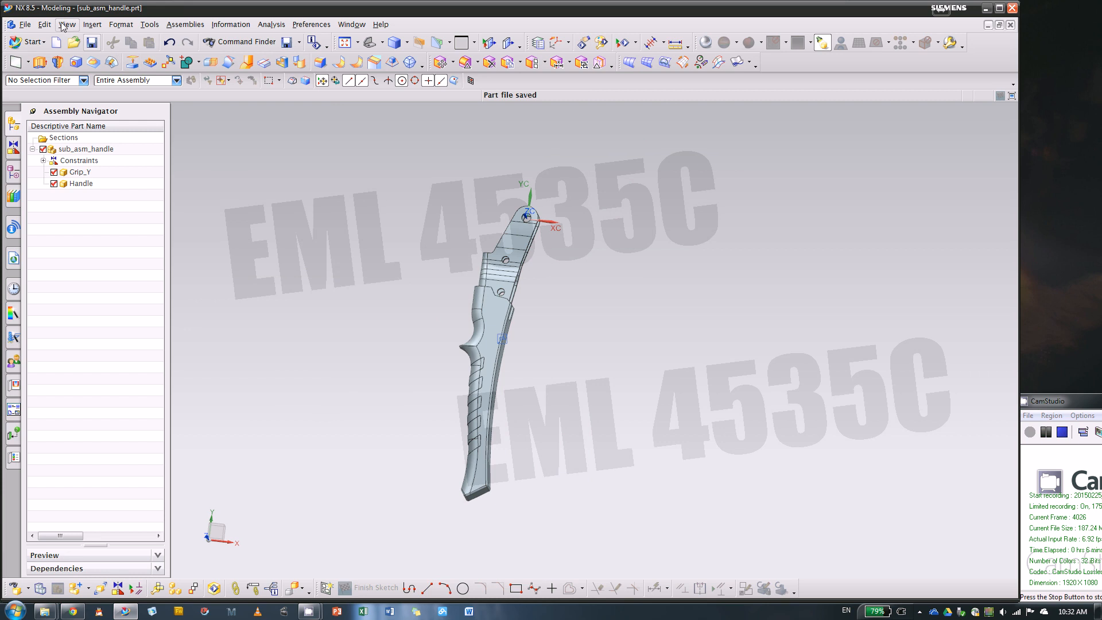
- Create a new inch assembly file named sub_asm_Handle_R.prt in the Snips folder
{"action": "left_click", "coordinate": [55, 42]}
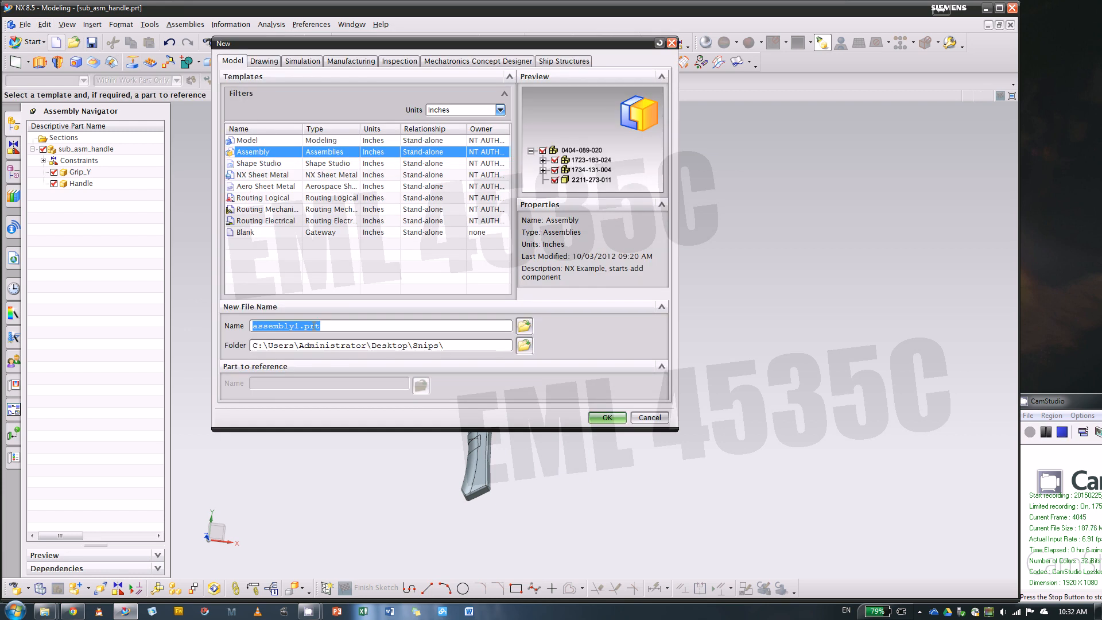
{"action": "left_click", "coordinate": [296, 327]}
{"action": "double_click", "coordinate": [299, 326]}
{"action": "type", "text": "s"}
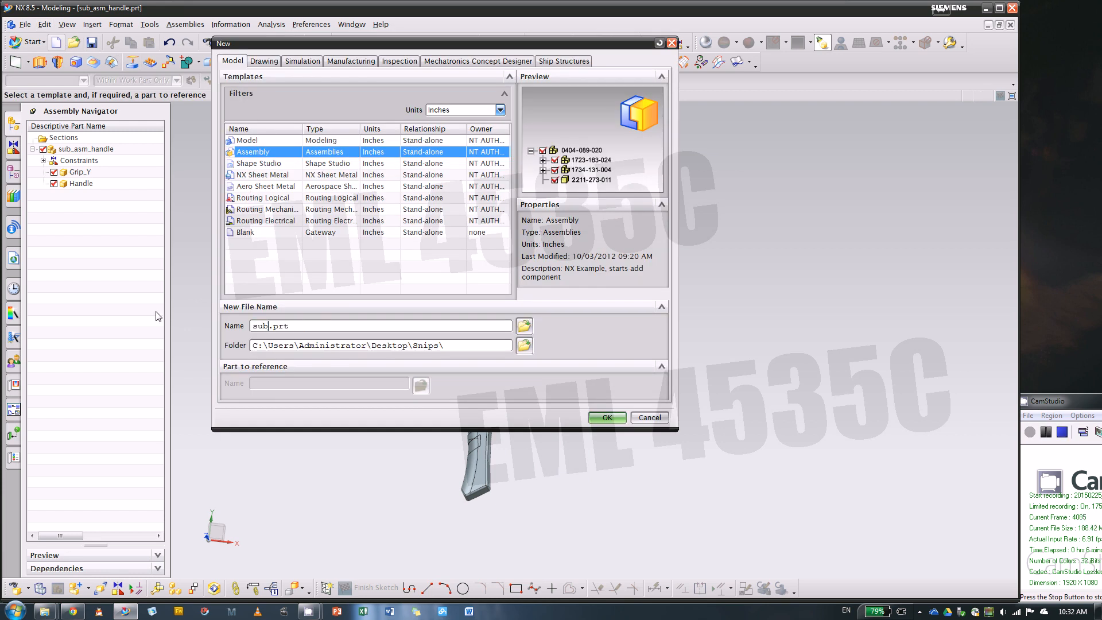
{"action": "type", "text": "ub_as"}
{"action": "key", "text": "BackSpace"}
{"action": "key", "text": "BackSpace"}
{"action": "left_click", "coordinate": [588, 417]}
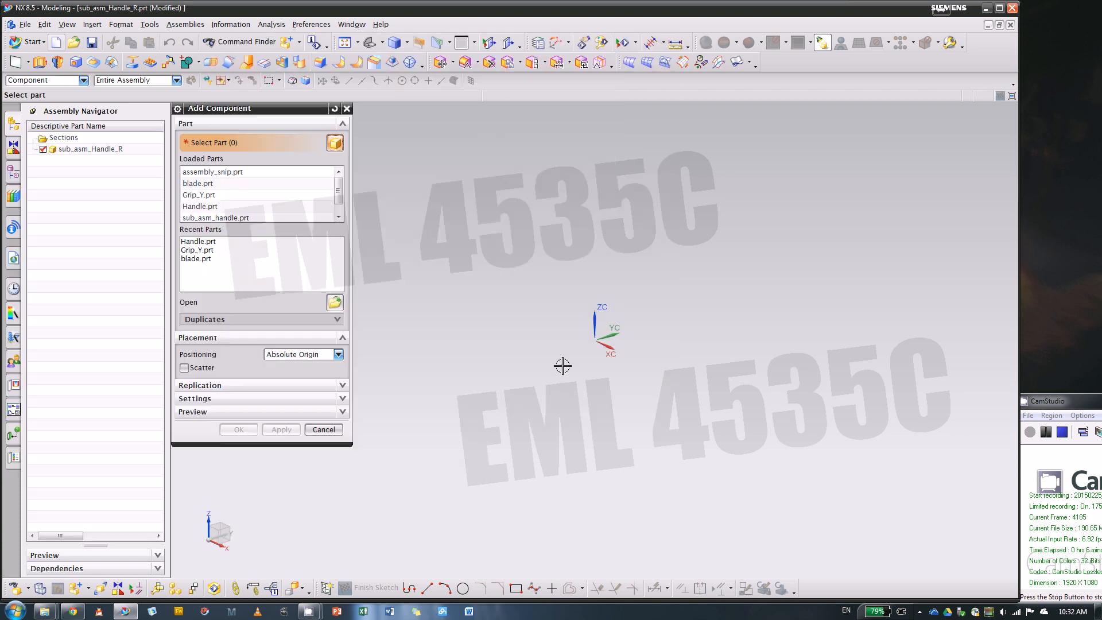
- Add the already loaded Handle.prt and Grip_R.prt from the Snips folder to the new subassembly at Absolute Origin
{"action": "left_click", "coordinate": [208, 207]}
{"action": "left_click", "coordinate": [335, 302]}
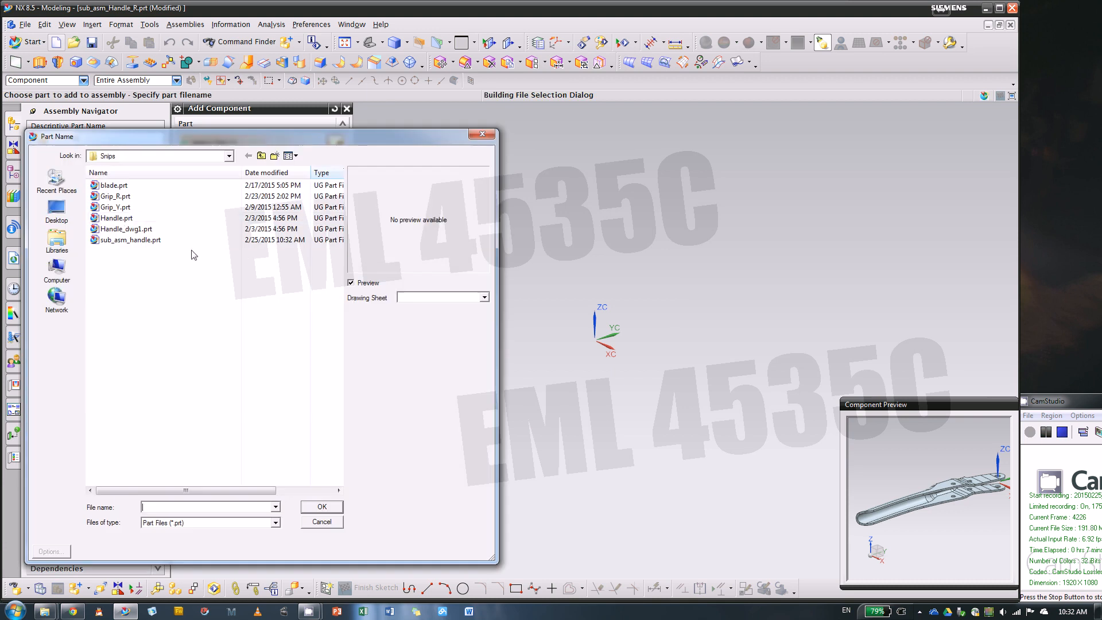
{"action": "left_click", "coordinate": [270, 196]}
{"action": "left_click", "coordinate": [333, 506]}
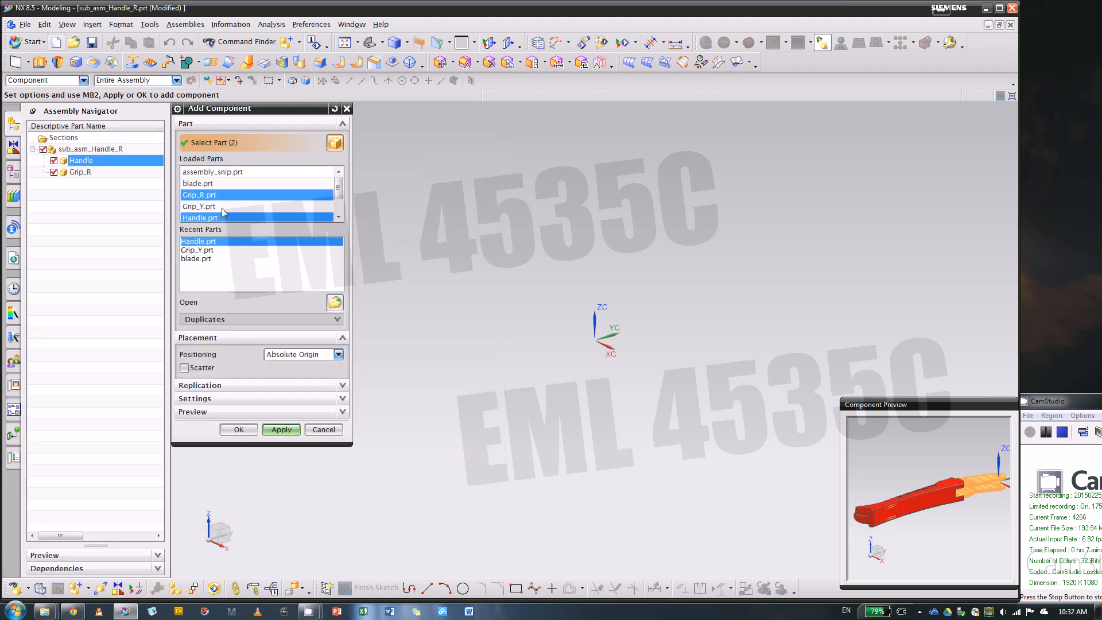
{"action": "mouse_move", "coordinate": [339, 190]}
{"action": "left_mouse_down"}
{"action": "mouse_move", "coordinate": [339, 202]}
{"action": "mouse_move", "coordinate": [338, 190]}
{"action": "left_mouse_up"}
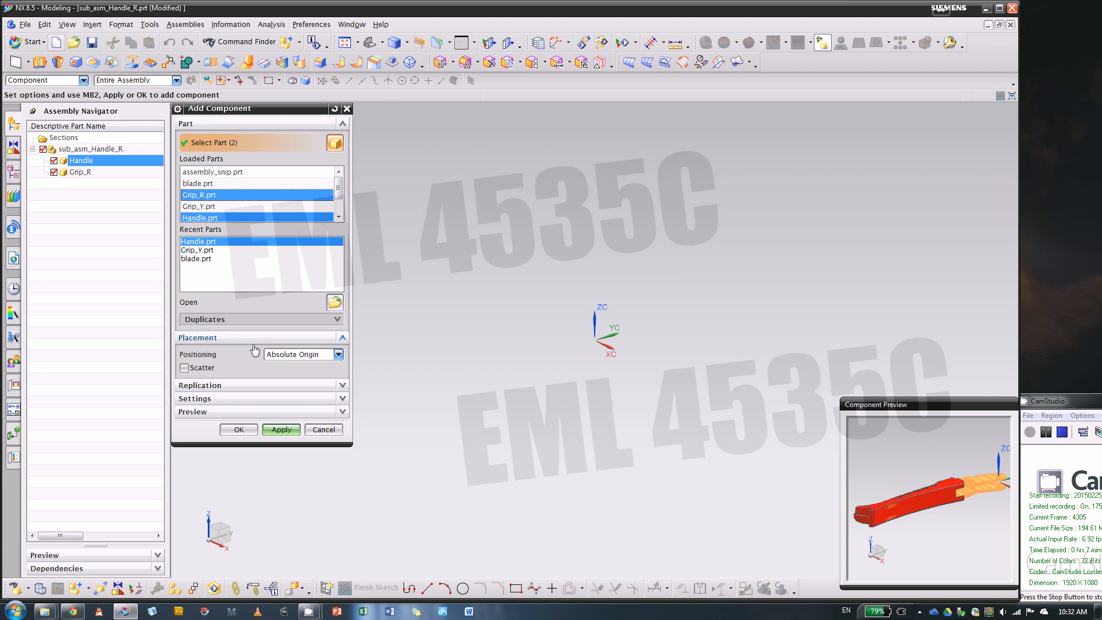
{"action": "left_click", "coordinate": [242, 431]}
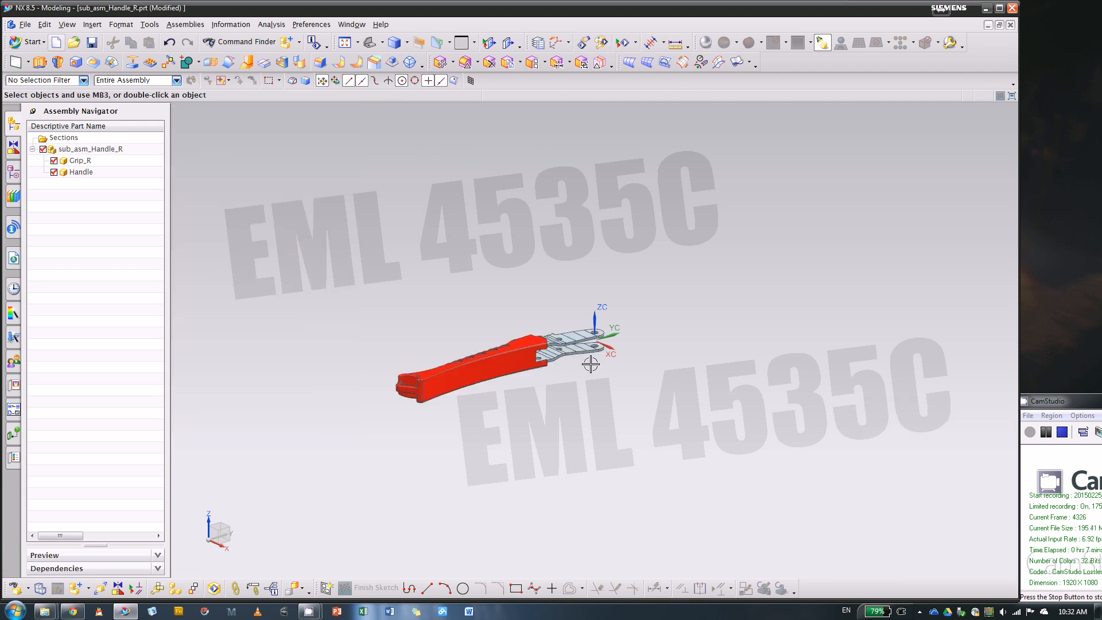
- Bond the Grip_R component to the Handle component with an assembly constraint
{"action": "middle_click_drag", "start_coordinate": [546, 394], "coordinate": [572, 413]}
{"action": "scroll", "coordinate": [546, 376], "scroll_direction": "up", "scroll_amount": 3}
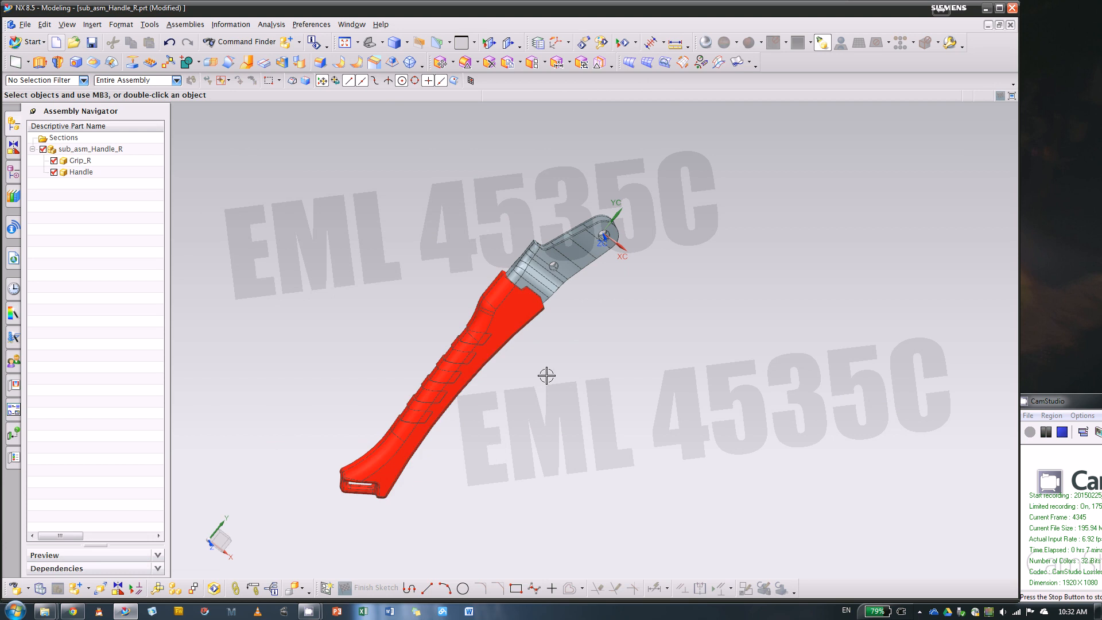
{"action": "left_click", "coordinate": [117, 588]}
{"action": "left_click", "coordinate": [504, 327]}
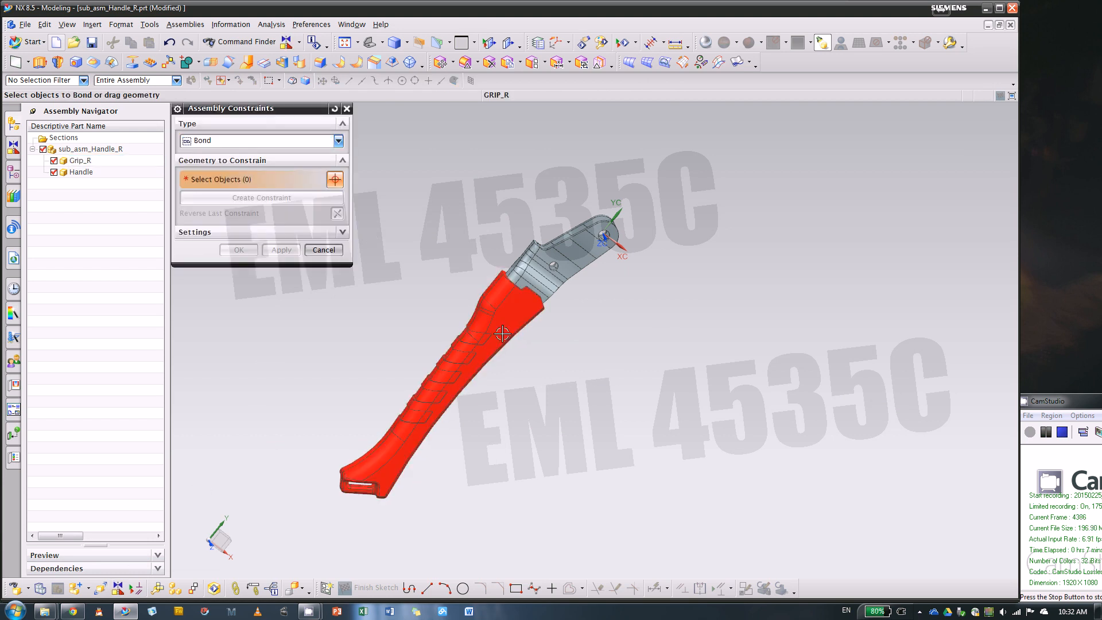
{"action": "left_click", "coordinate": [535, 278]}
{"action": "left_click", "coordinate": [245, 197]}
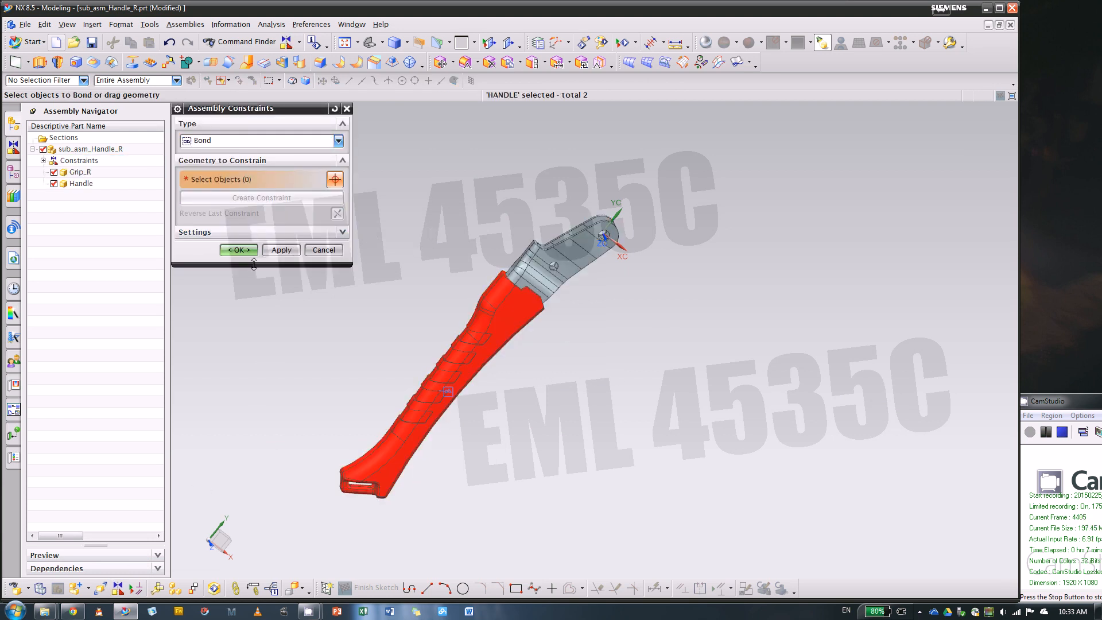
{"action": "left_click", "coordinate": [239, 250]}
- Switch the display to the sub_asm_handle.prt subassembly
{"action": "middle_click_drag", "start_coordinate": [322, 279], "coordinate": [346, 257]}
{"action": "left_click", "coordinate": [351, 24]}
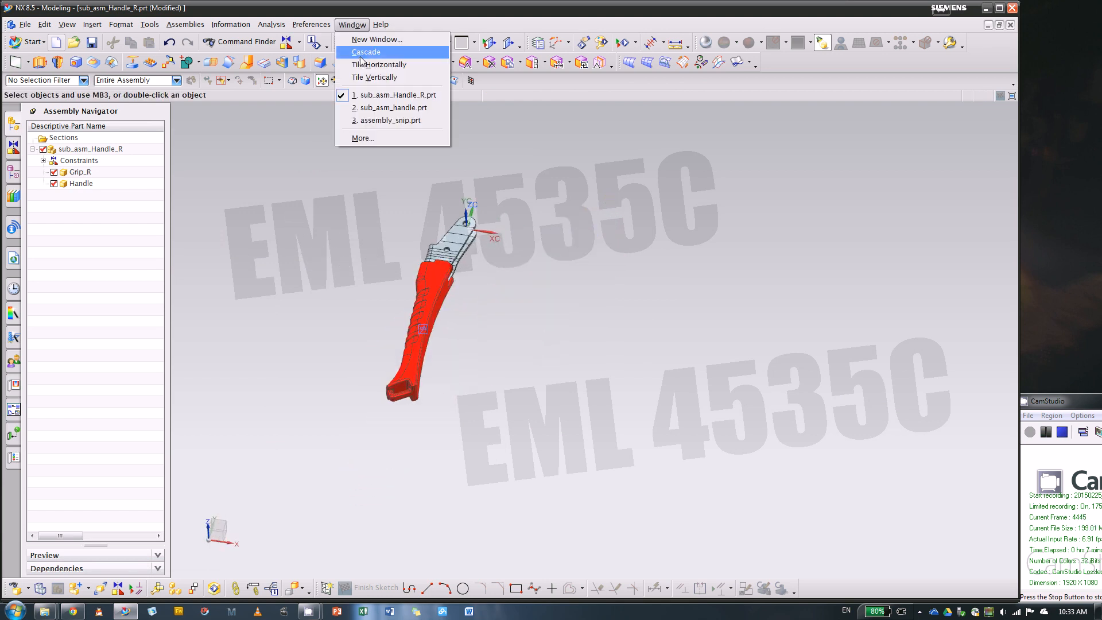
{"action": "left_click", "coordinate": [386, 110]}
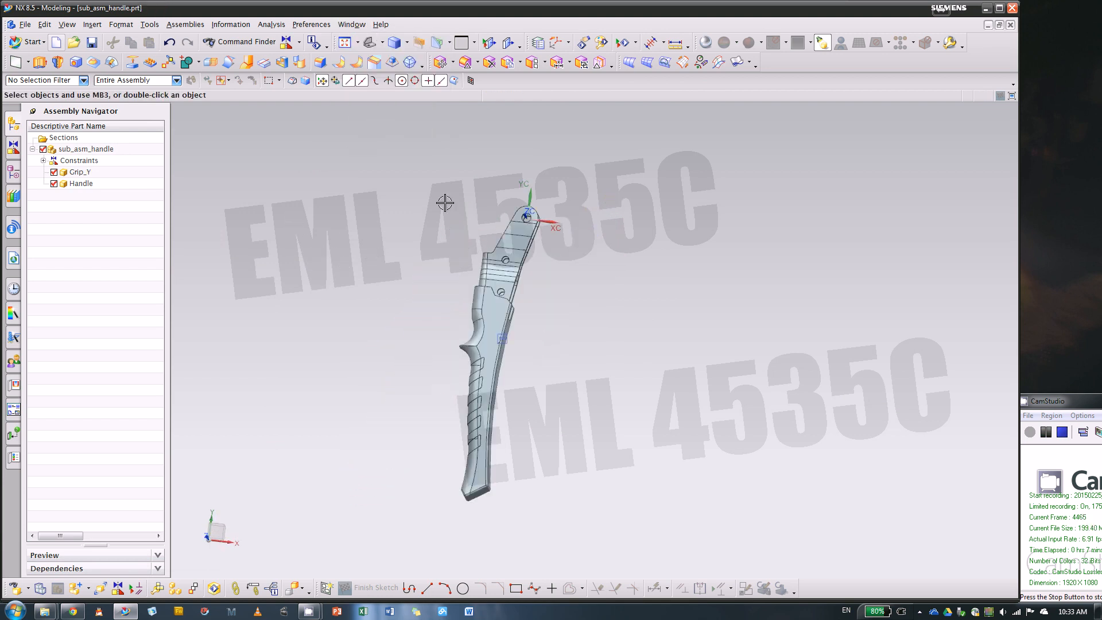
- Switch the display back to the sub_asm_Handle_R.prt subassembly
{"action": "middle_click_drag", "start_coordinate": [446, 264], "coordinate": [488, 291]}
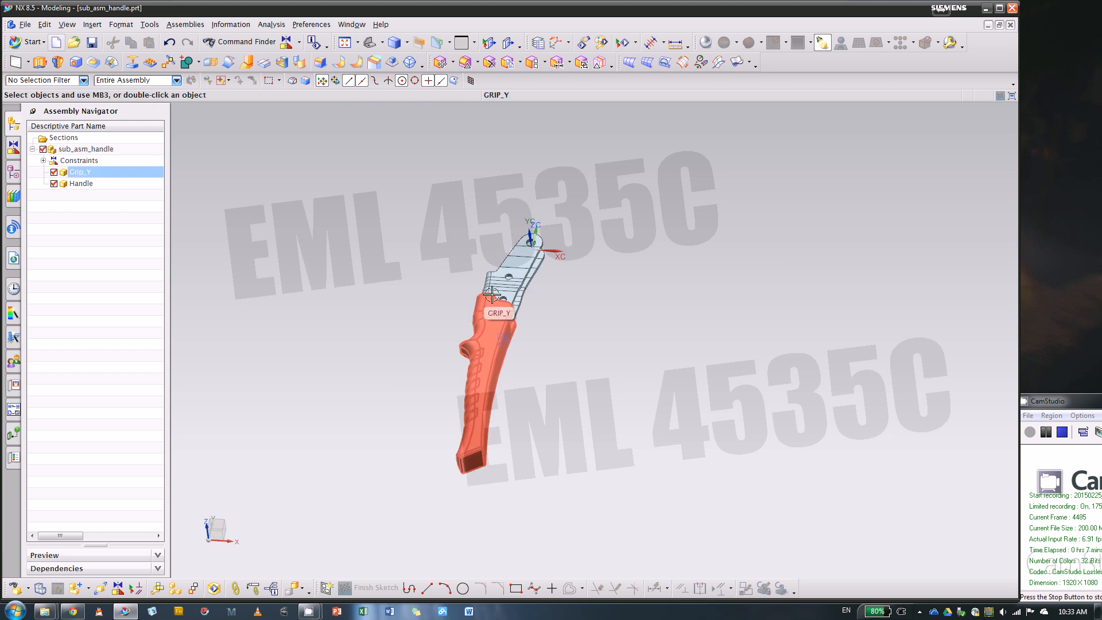
{"action": "left_click", "coordinate": [351, 25]}
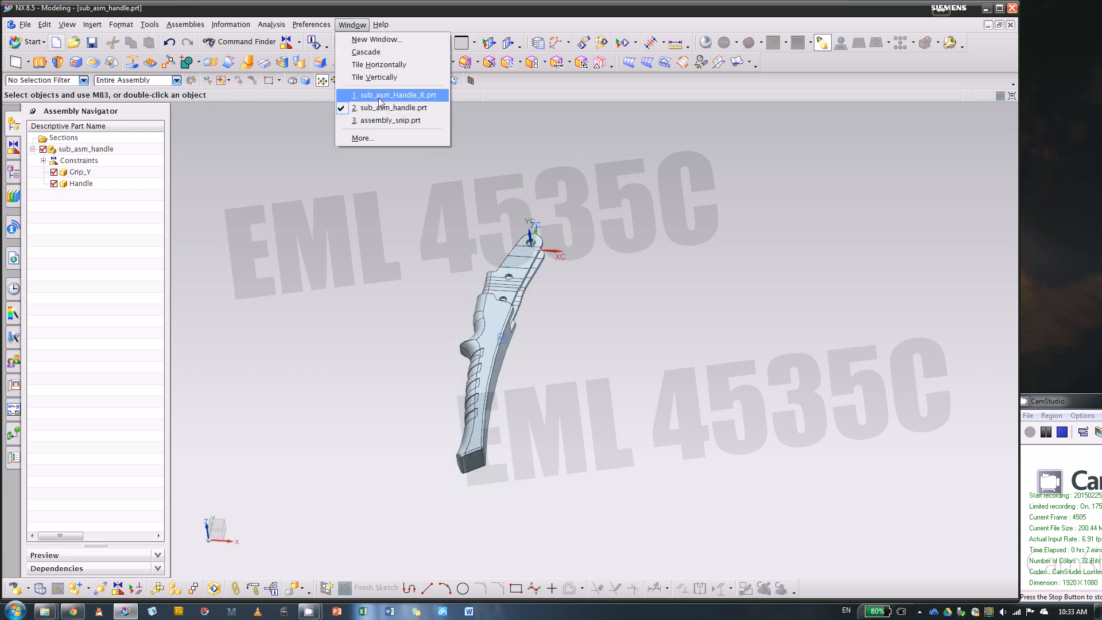
{"action": "left_click", "coordinate": [396, 95]}
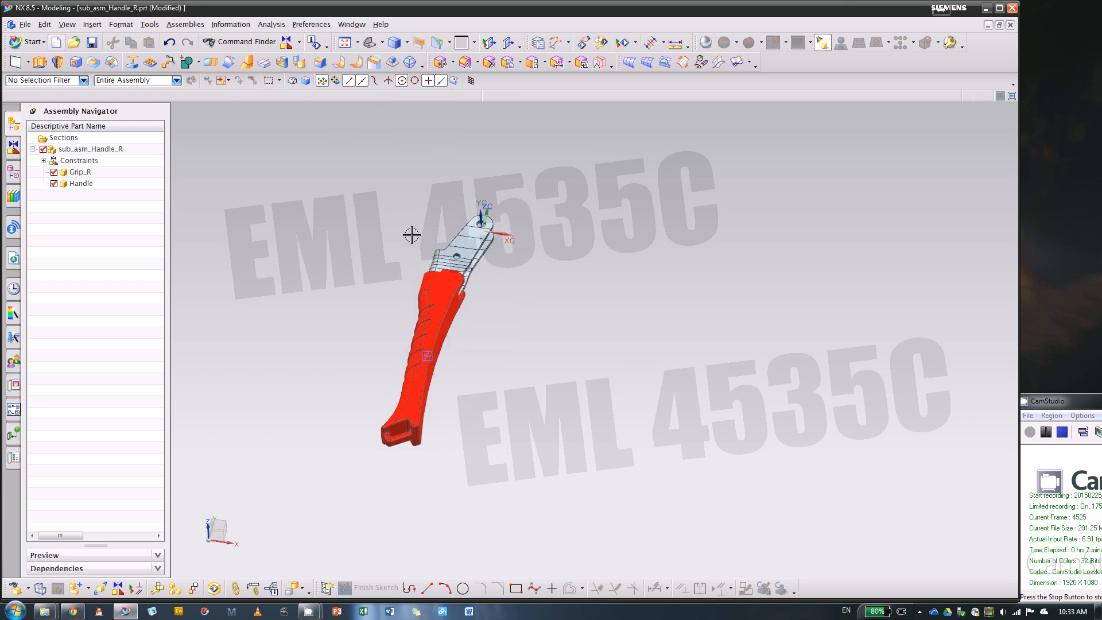
{"action": "middle_click_drag", "start_coordinate": [384, 229], "coordinate": [394, 235]}
{"action": "left_click", "coordinate": [435, 245]}
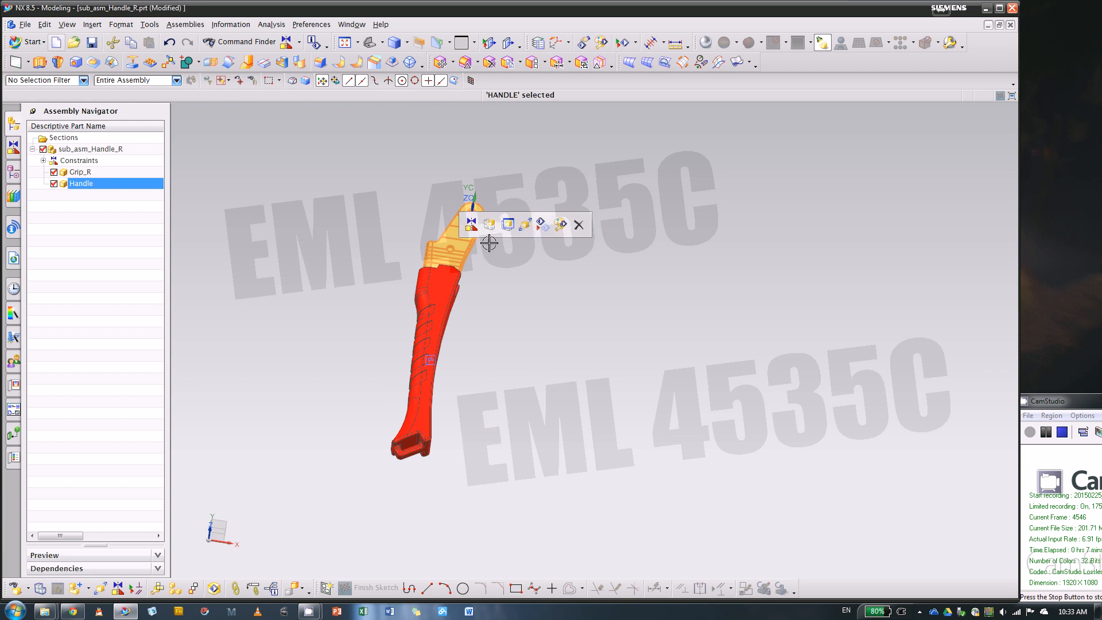
{"action": "left_click", "coordinate": [524, 225]}
{"action": "mouse_move", "coordinate": [574, 290]}
{"action": "middle_mouse_down"}
{"action": "mouse_move", "coordinate": [574, 241]}
{"action": "mouse_move", "coordinate": [563, 272]}
{"action": "middle_mouse_up"}
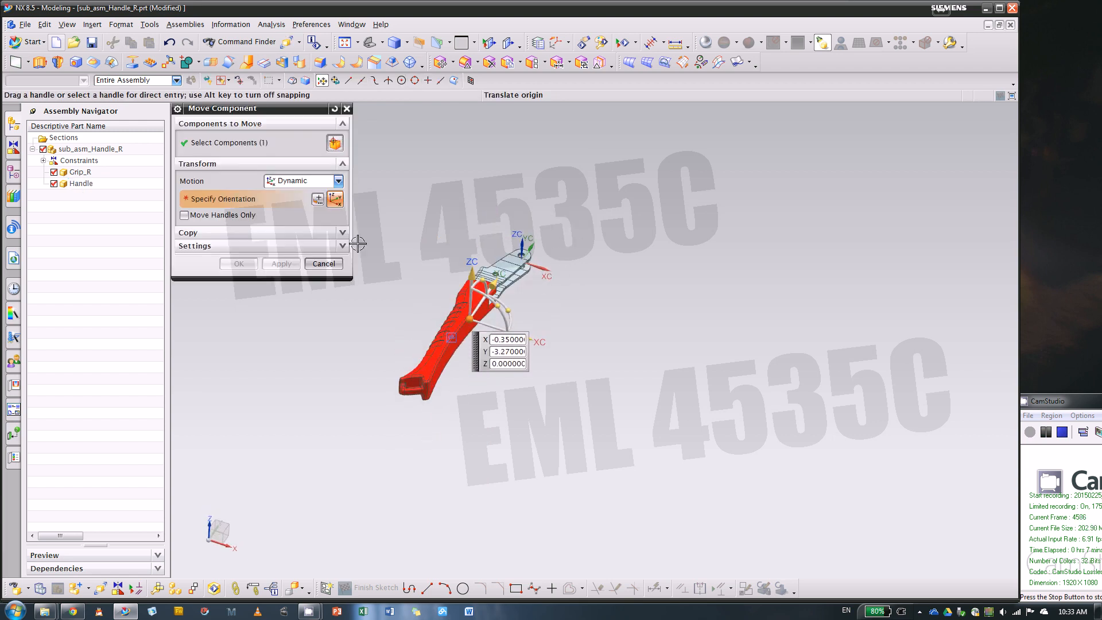
{"action": "left_click", "coordinate": [324, 264]}
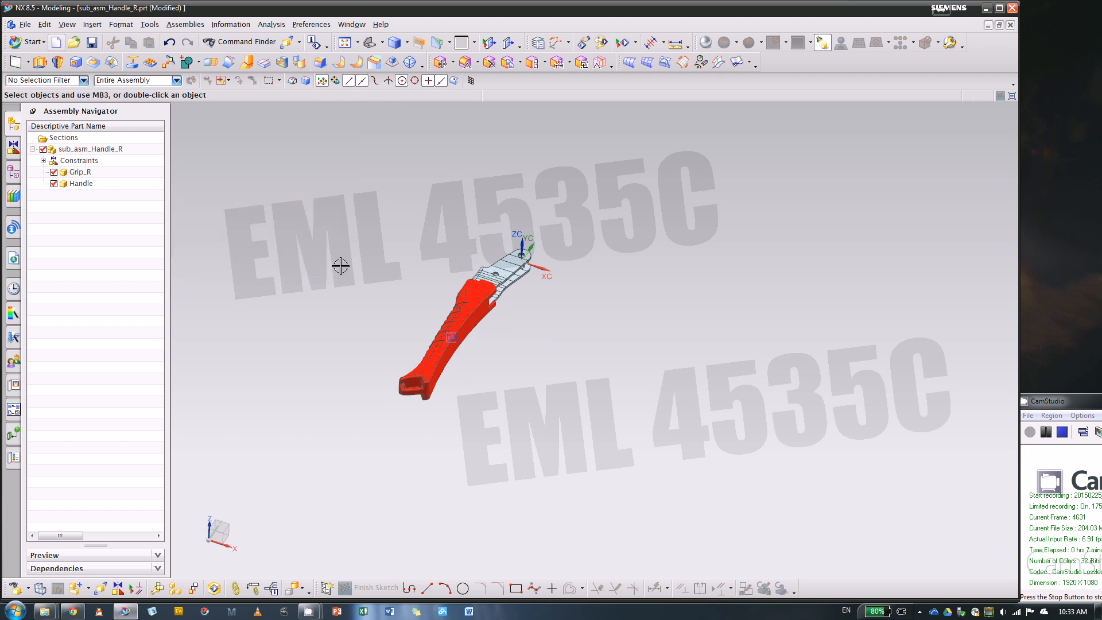
- Save the sub_asm_Handle_R.prt subassembly and switch the display to assembly_snip.prt
{"action": "left_click", "coordinate": [91, 43]}
{"action": "left_click", "coordinate": [352, 24]}
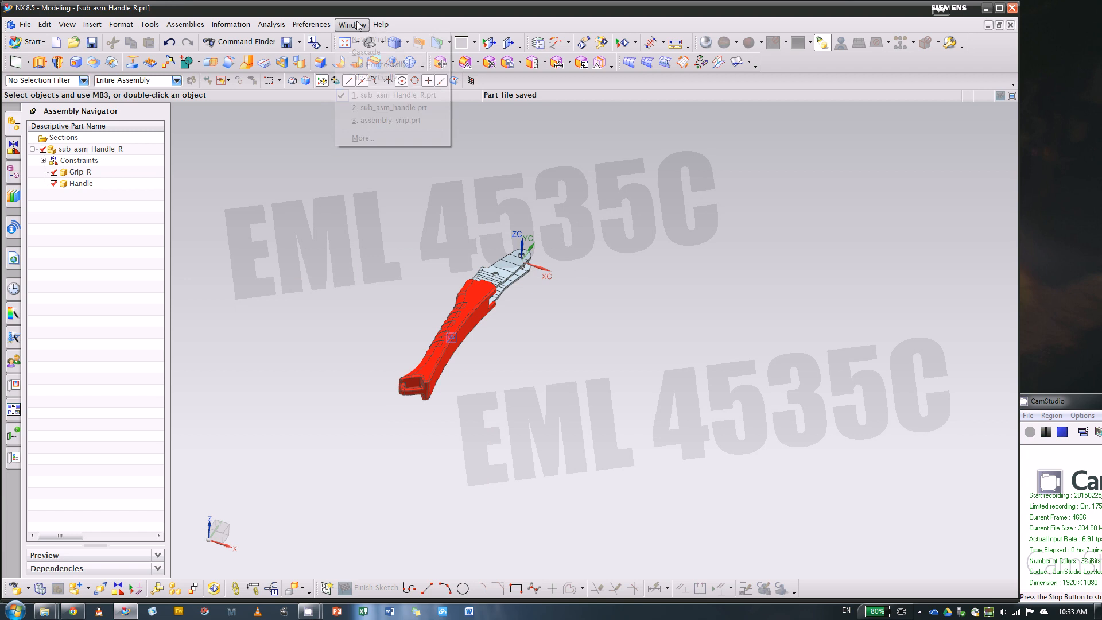
{"action": "left_click", "coordinate": [382, 121]}
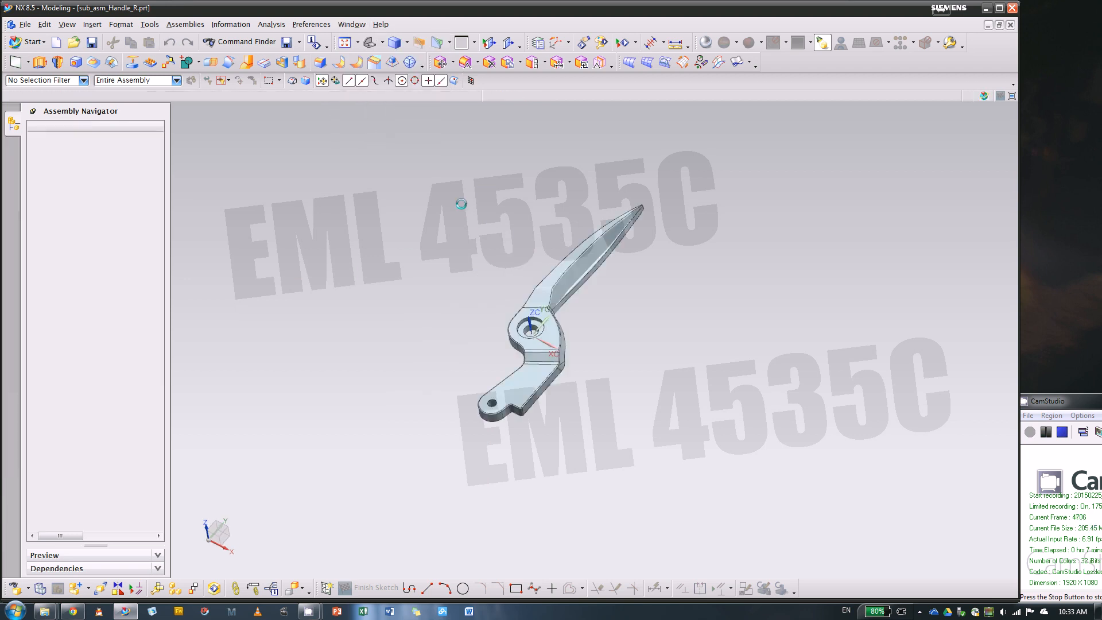
{"action": "left_click", "coordinate": [78, 151]}
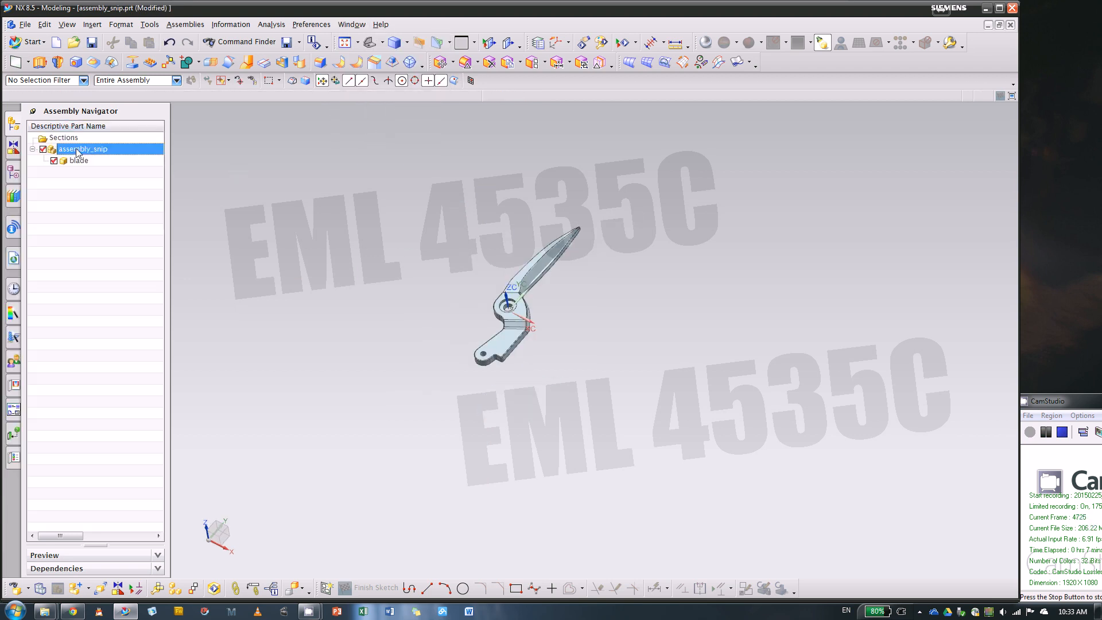
{"action": "right_click", "coordinate": [78, 152]}
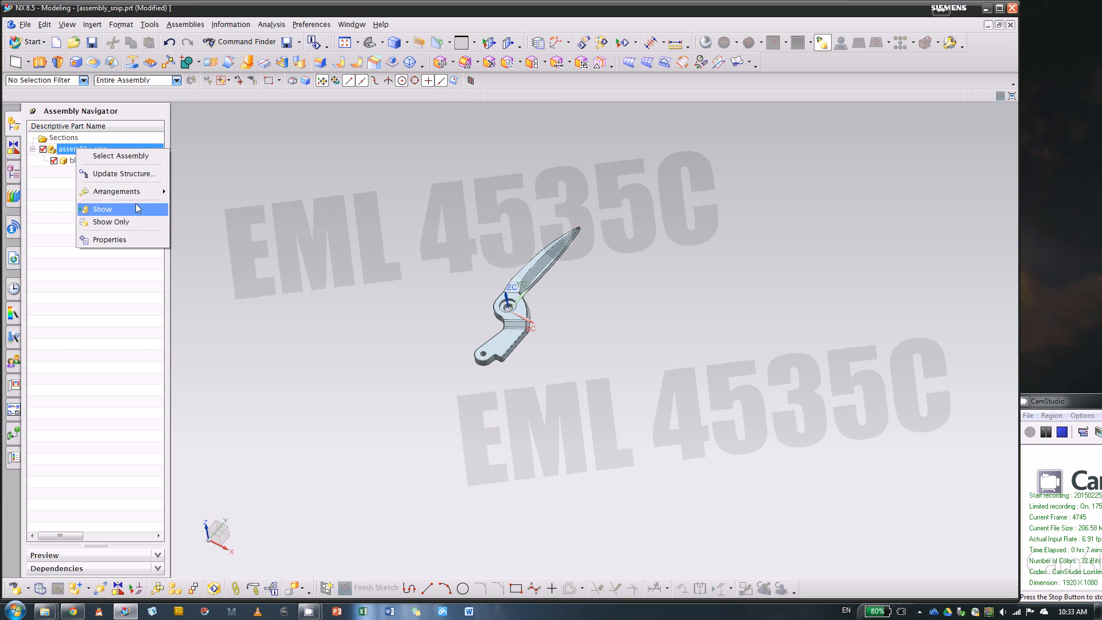
{"action": "right_click", "coordinate": [112, 297]}
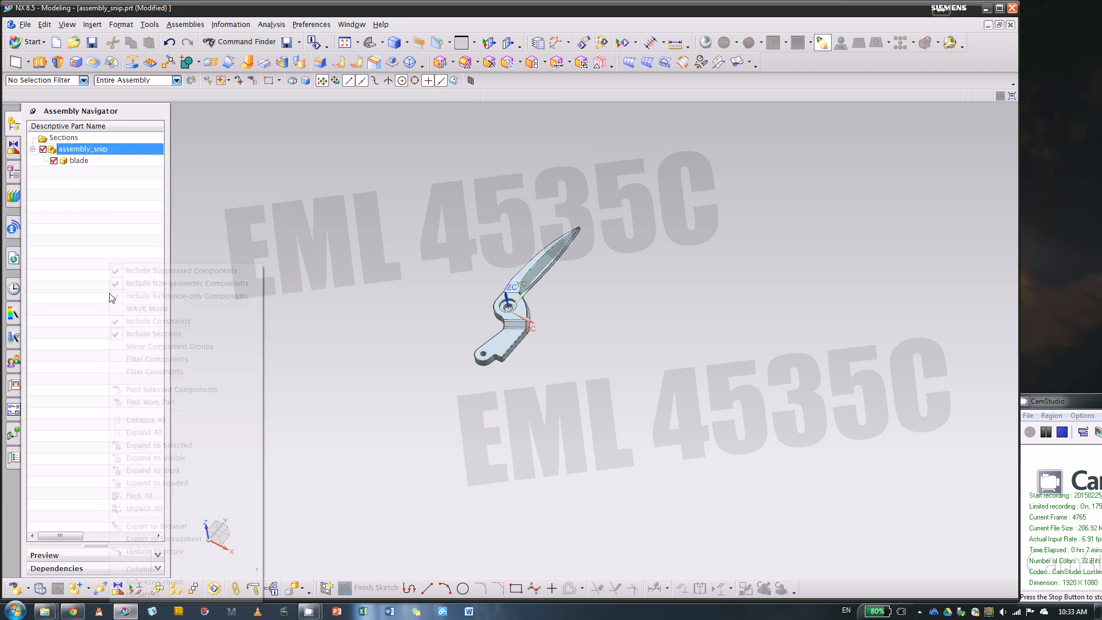
{"action": "left_click", "coordinate": [58, 298]}
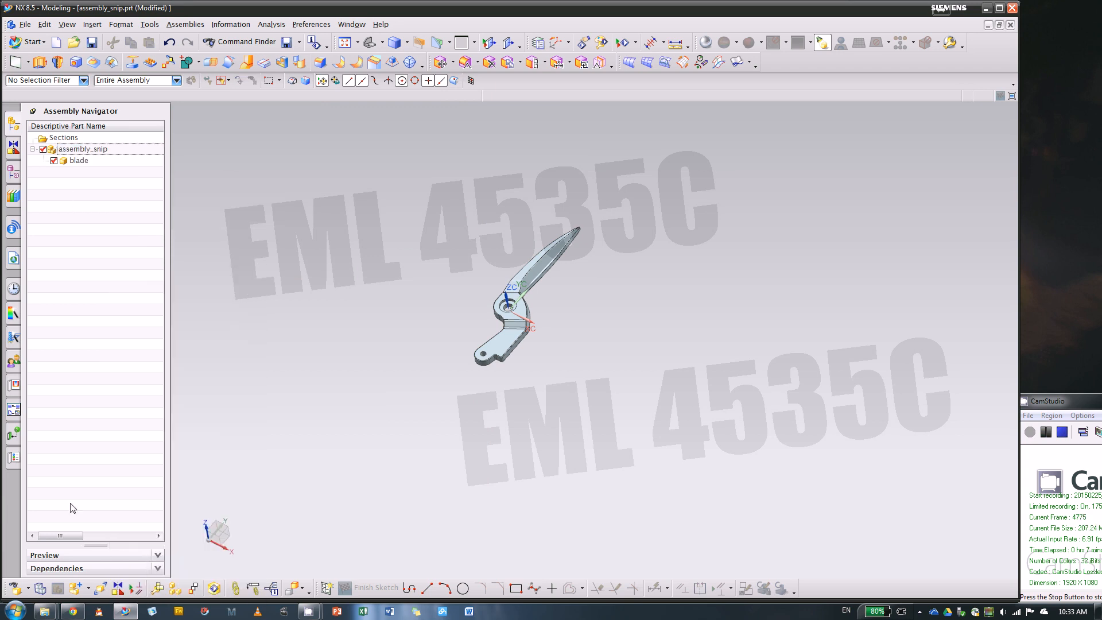
- Add the loaded sub_asm_handle.prt and sub_asm_Handle_R.prt to the snips assembly together at Absolute Origin
{"action": "left_click", "coordinate": [77, 588]}
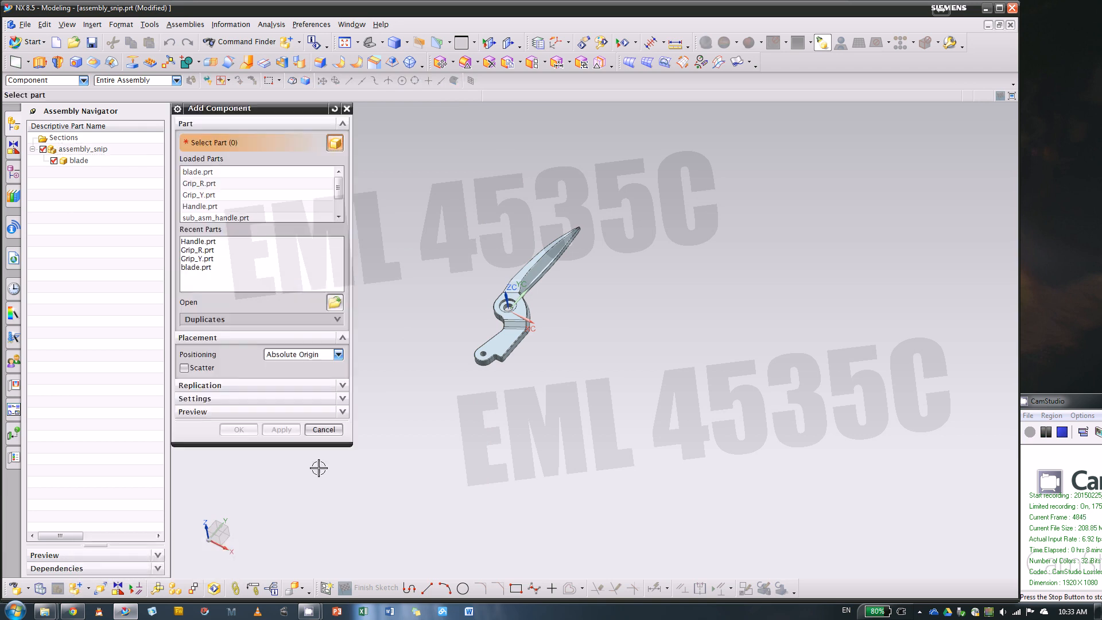
{"action": "left_click_drag", "start_coordinate": [339, 189], "coordinate": [348, 217]}
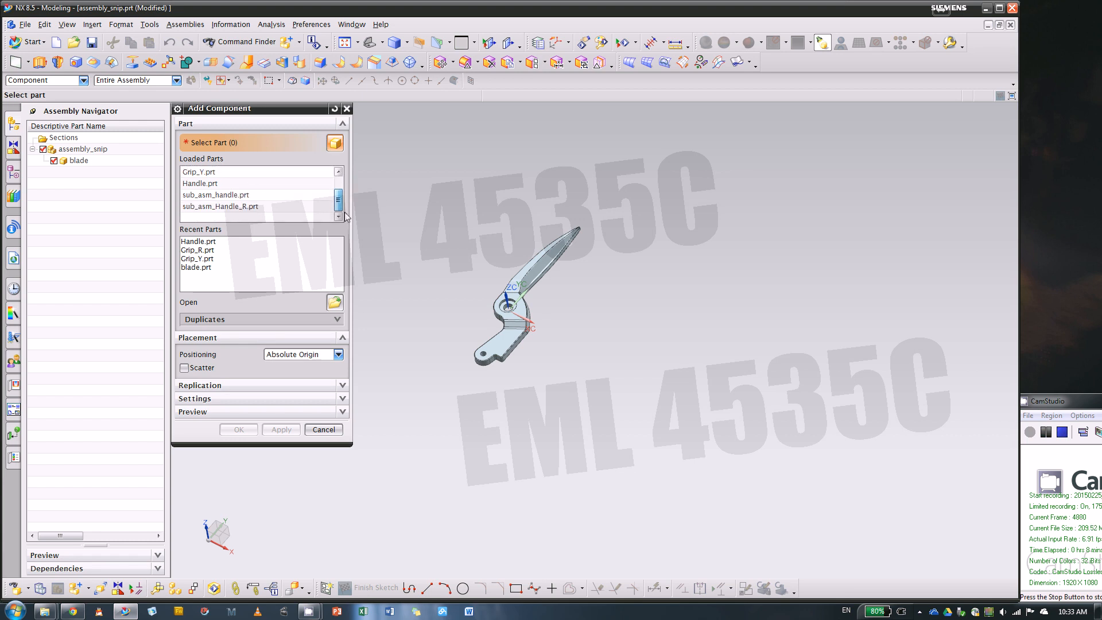
{"action": "left_click", "coordinate": [251, 195]}
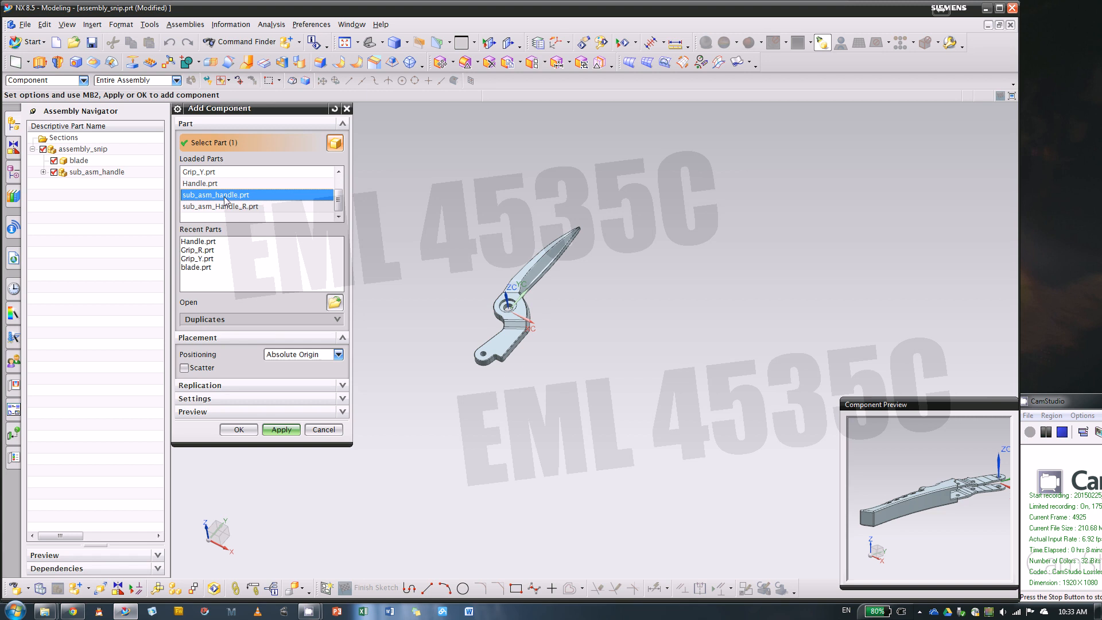
{"action": "left_click", "coordinate": [239, 208], "text": "ctrl"}
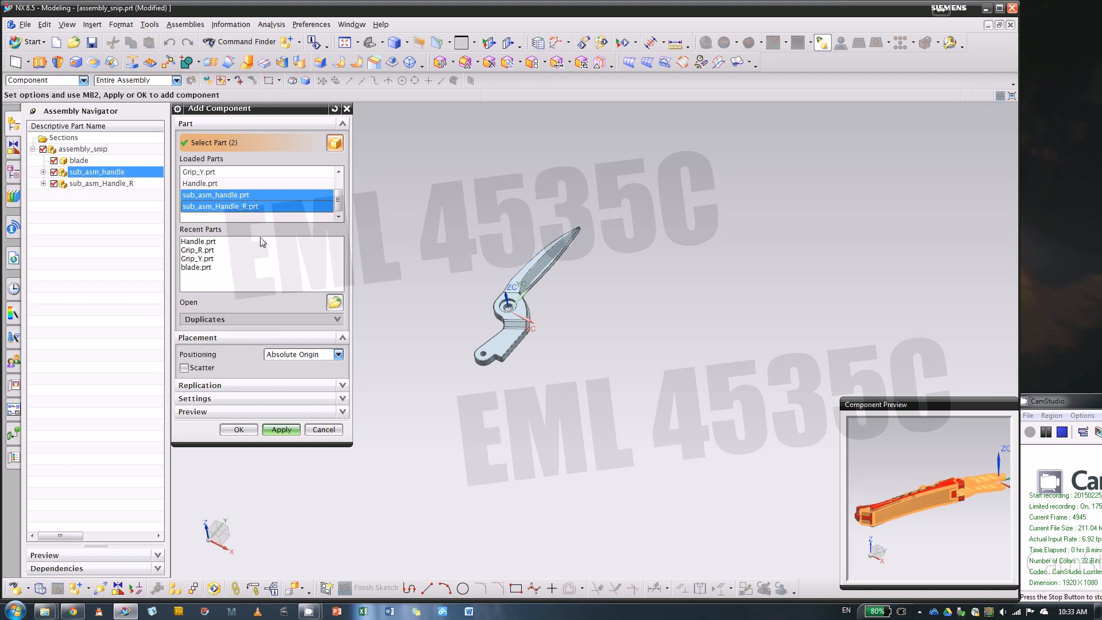
{"action": "left_click", "coordinate": [239, 429]}
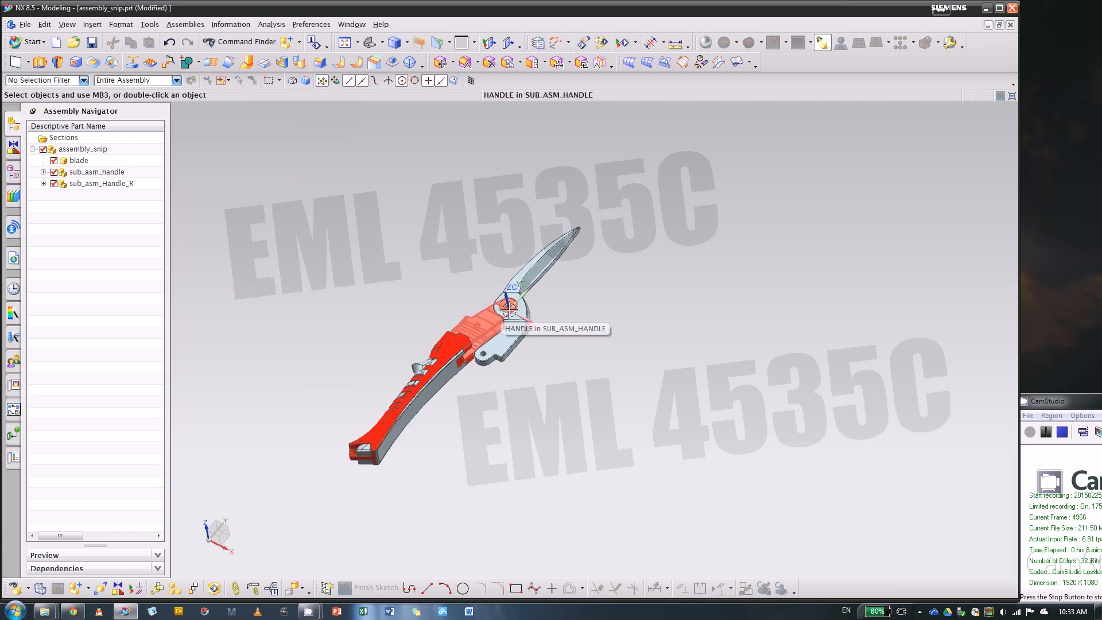
- Inspect the two overlapping handle subassemblies in the model and the components nested under each in the assembly tree
{"action": "scroll", "coordinate": [401, 325], "scroll_direction": "up", "scroll_amount": 5}
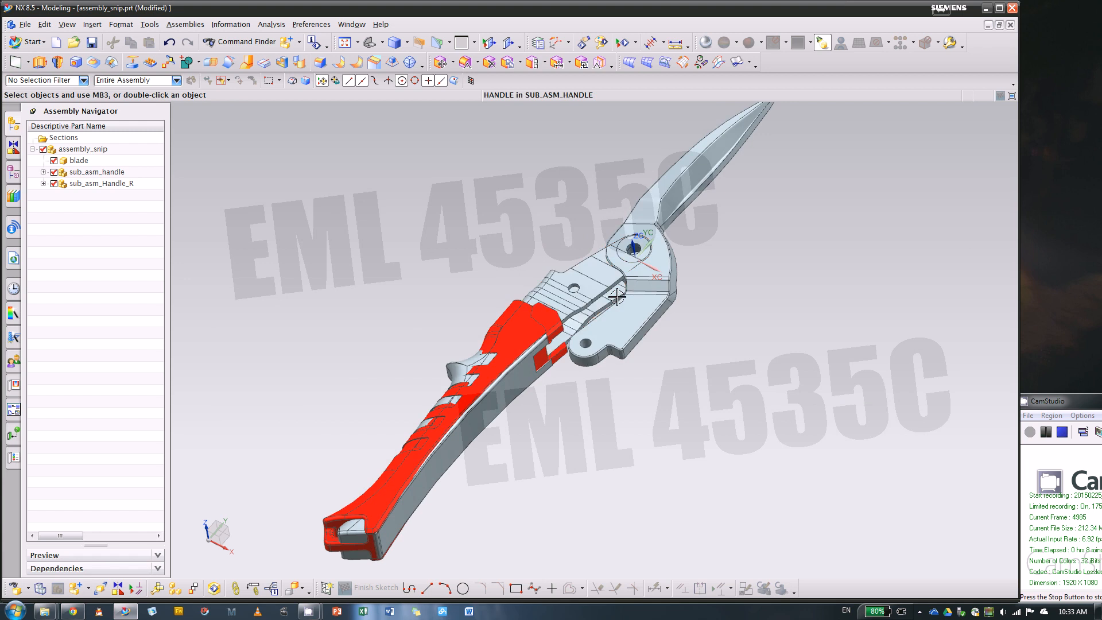
{"action": "middle_click_drag", "start_coordinate": [467, 248], "coordinate": [423, 238]}
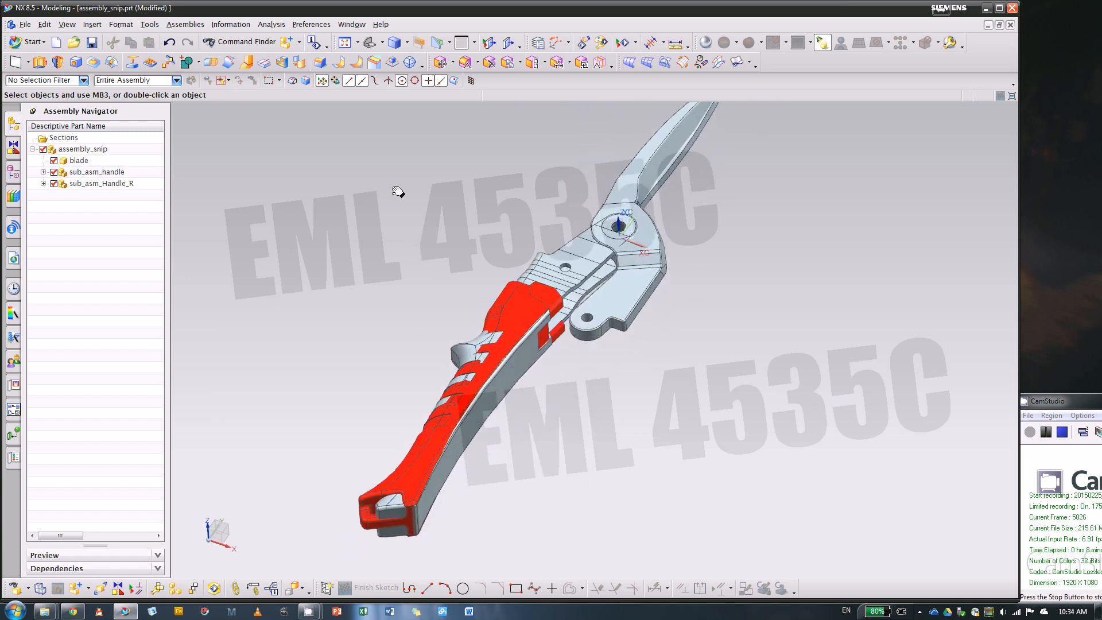
{"action": "middle_click_drag", "start_coordinate": [397, 192], "coordinate": [366, 155], "text": "shift"}
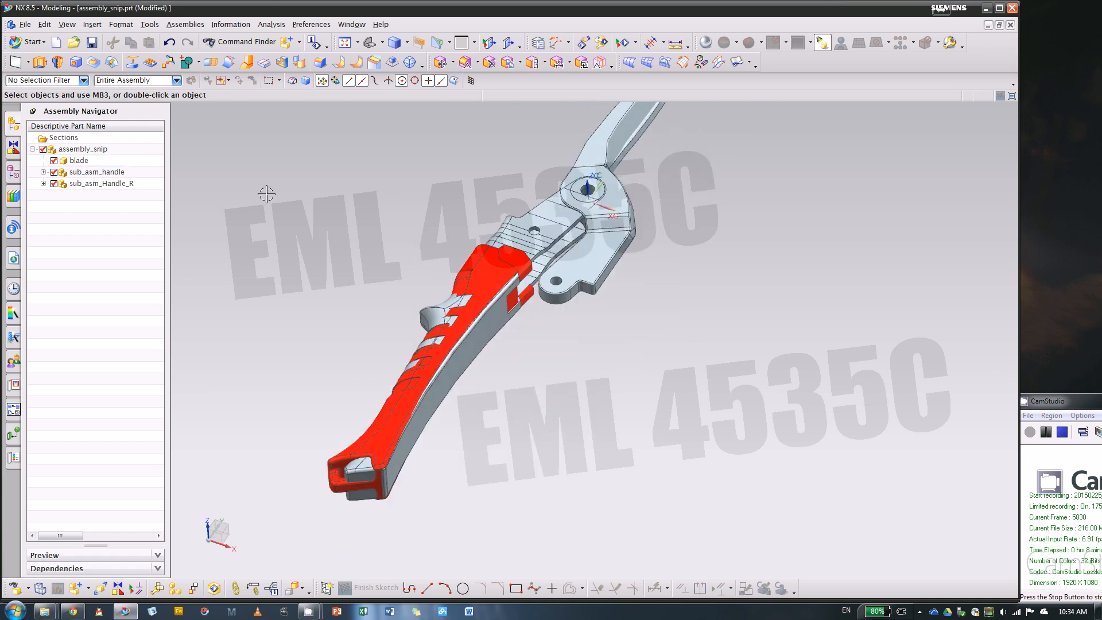
{"action": "left_click", "coordinate": [43, 184]}
{"action": "left_click", "coordinate": [43, 172]}
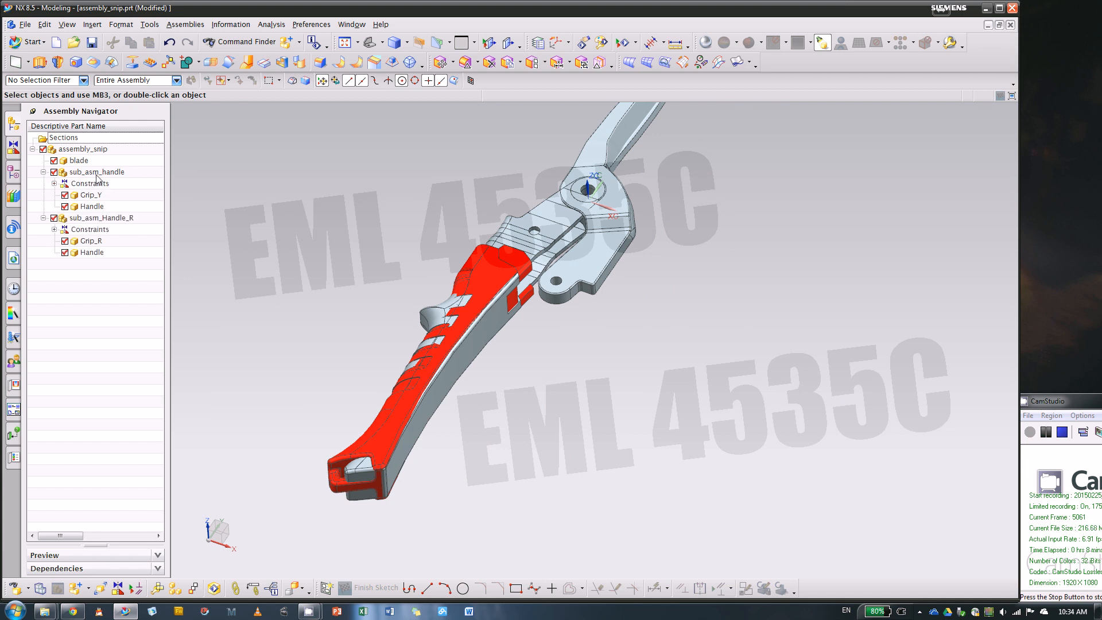
{"action": "left_click", "coordinate": [43, 172]}
{"action": "left_click", "coordinate": [43, 184]}
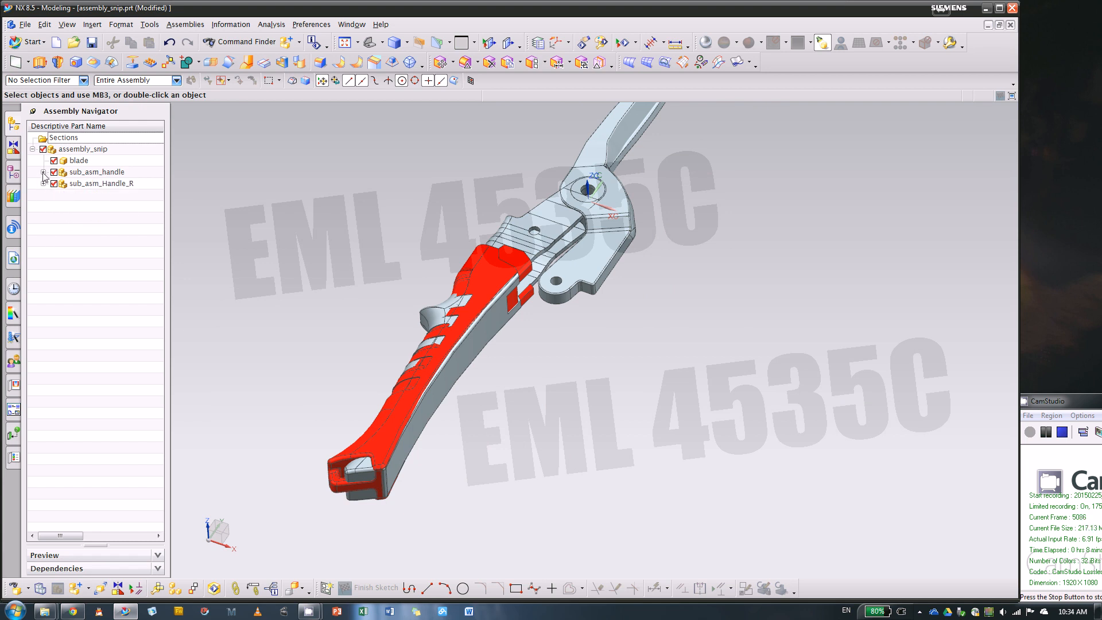
- Examine the components and bond constraint inside sub_asm_handle, and the contents of sub_asm_Handle_R
{"action": "left_click", "coordinate": [86, 149]}
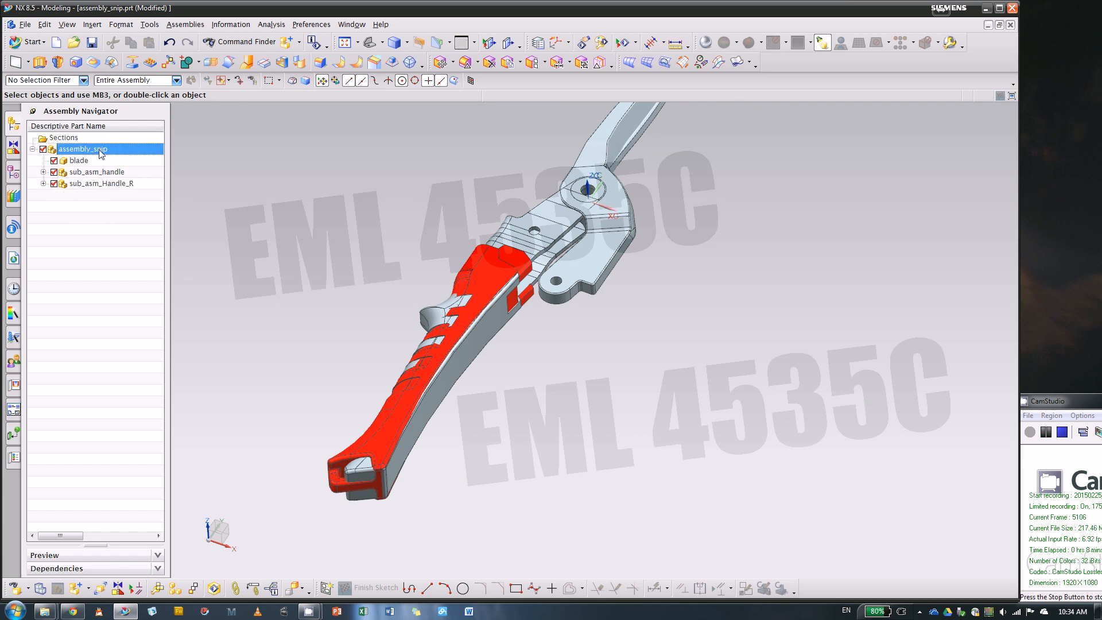
{"action": "left_click", "coordinate": [115, 172]}
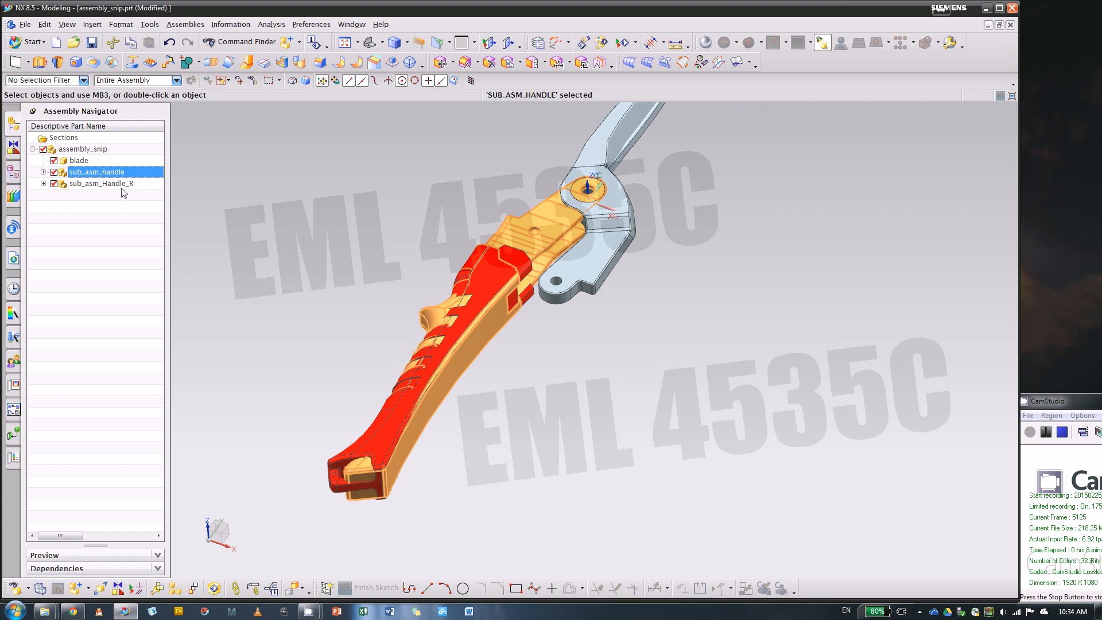
{"action": "left_click", "coordinate": [43, 172]}
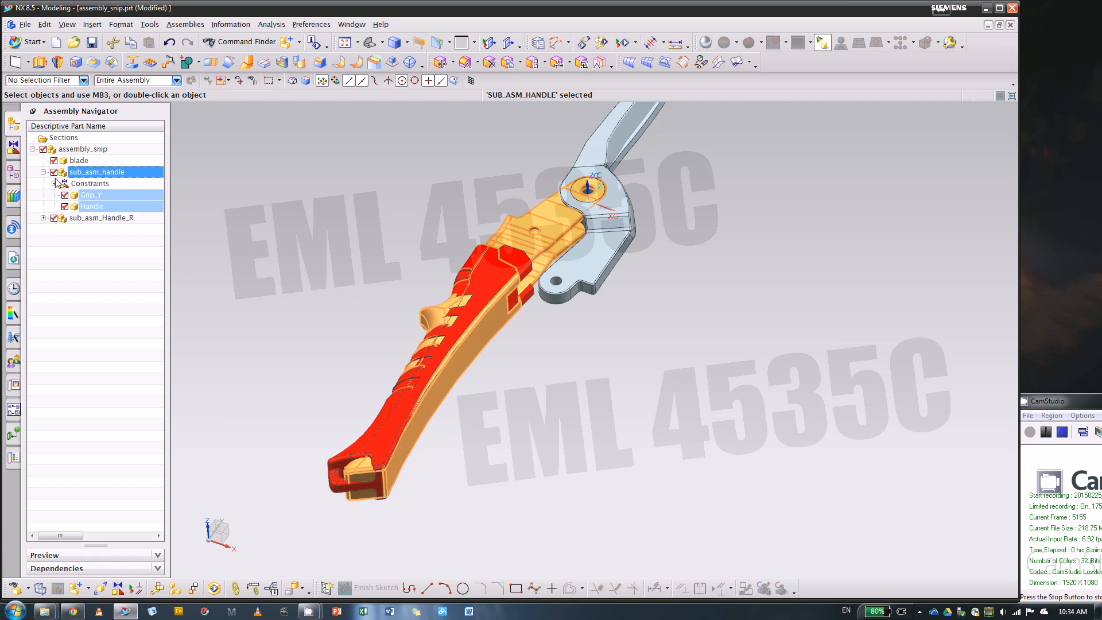
{"action": "left_click", "coordinate": [93, 207]}
{"action": "left_click", "coordinate": [90, 196]}
{"action": "left_click", "coordinate": [93, 207]}
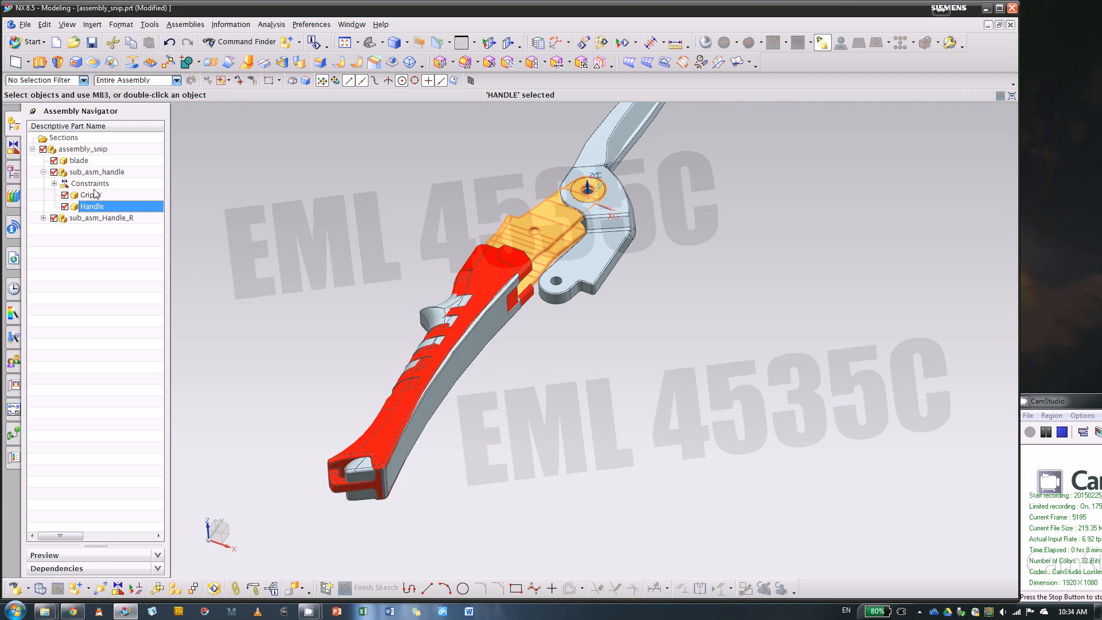
{"action": "left_click", "coordinate": [53, 184]}
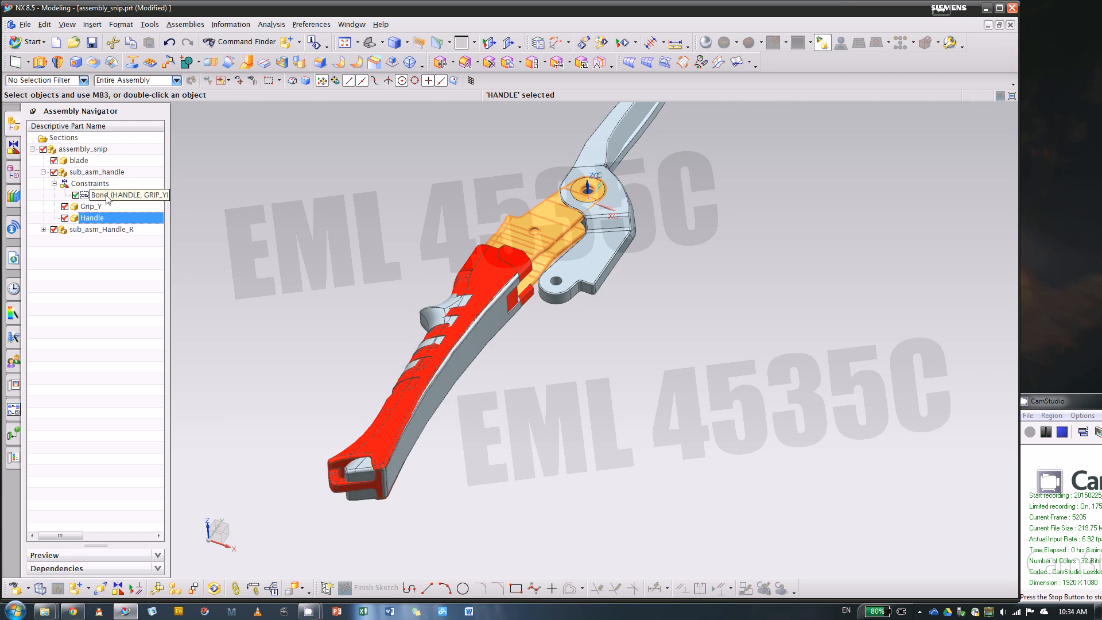
{"action": "left_click", "coordinate": [54, 184]}
{"action": "key", "text": "Escape"}
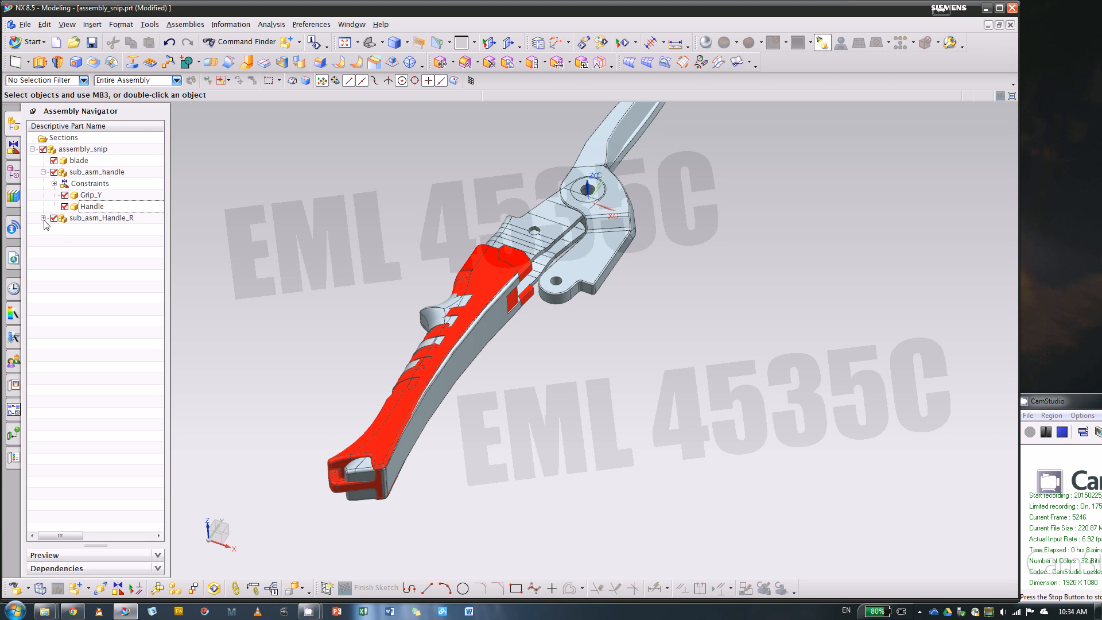
{"action": "left_click", "coordinate": [43, 218]}
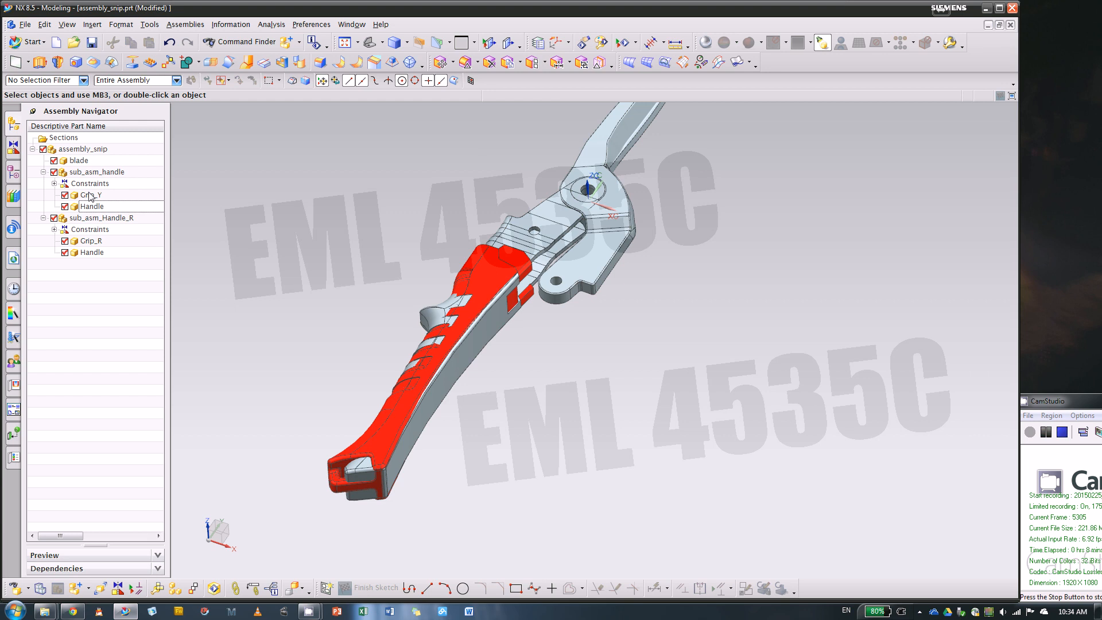
{"action": "left_click", "coordinate": [43, 218]}
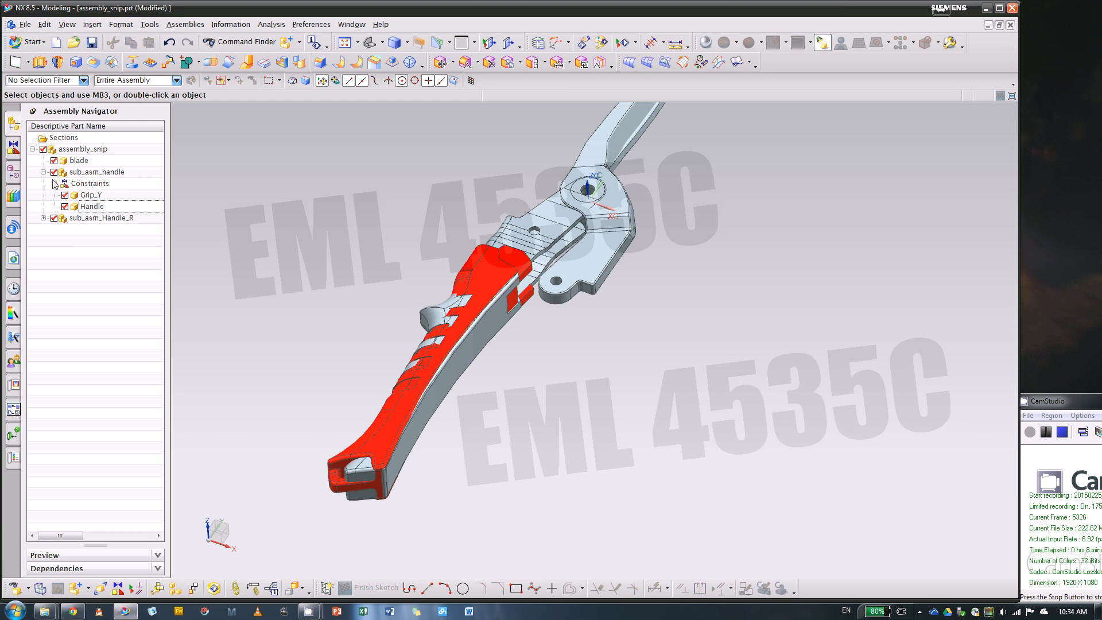
{"action": "left_click", "coordinate": [43, 172]}
- Move the sub_asm_Handle_R subassembly about 3.9 in along the X axis, clear of the blade and the other handle
{"action": "left_click", "coordinate": [94, 183]}
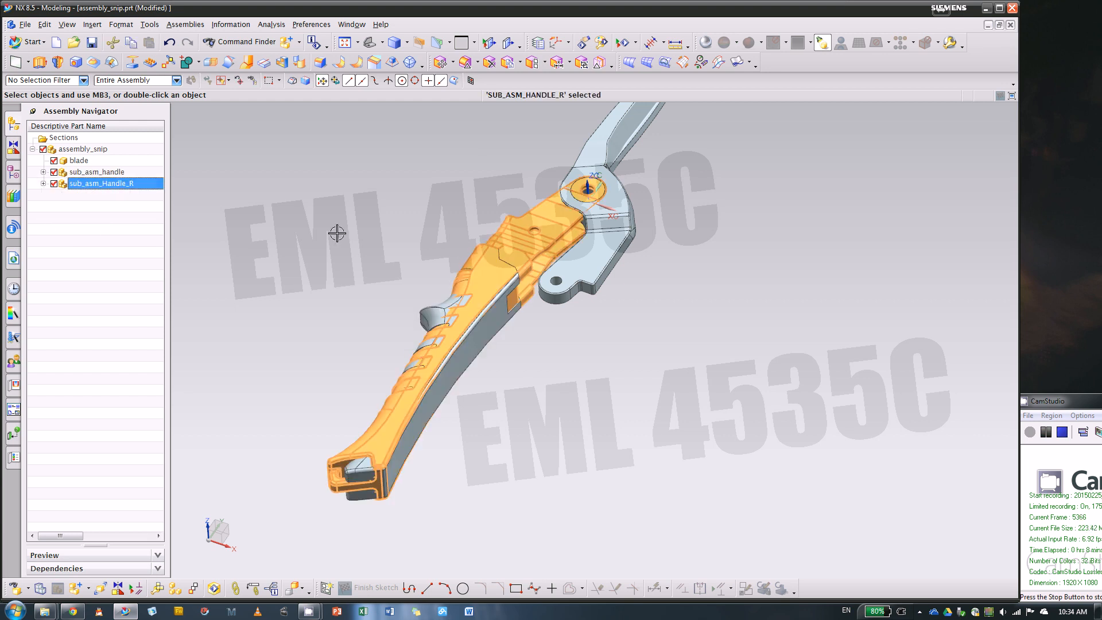
{"action": "right_click", "coordinate": [545, 235]}
{"action": "left_click", "coordinate": [643, 273]}
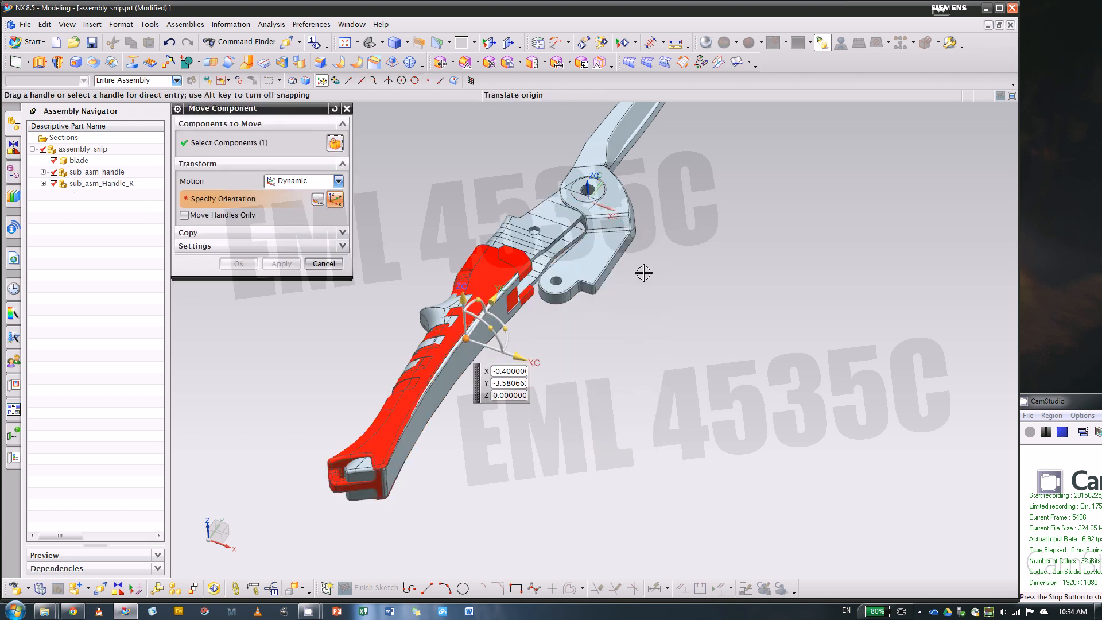
{"action": "left_click_drag", "start_coordinate": [522, 358], "coordinate": [725, 437]}
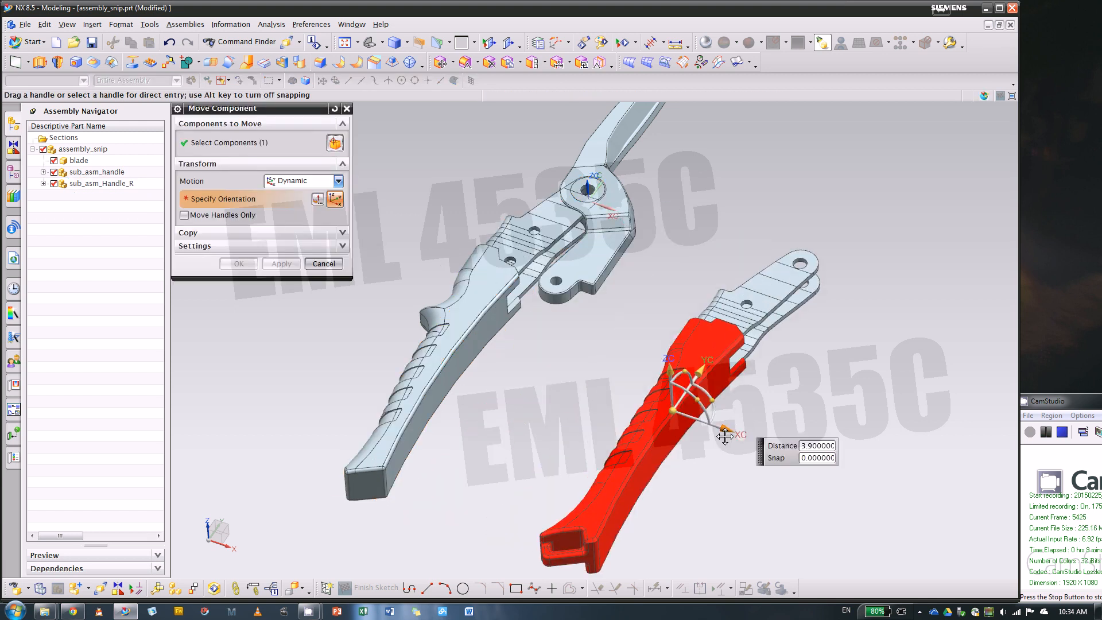
{"action": "left_click", "coordinate": [283, 265]}
{"action": "scroll", "coordinate": [434, 244], "scroll_direction": "down", "scroll_amount": 2}
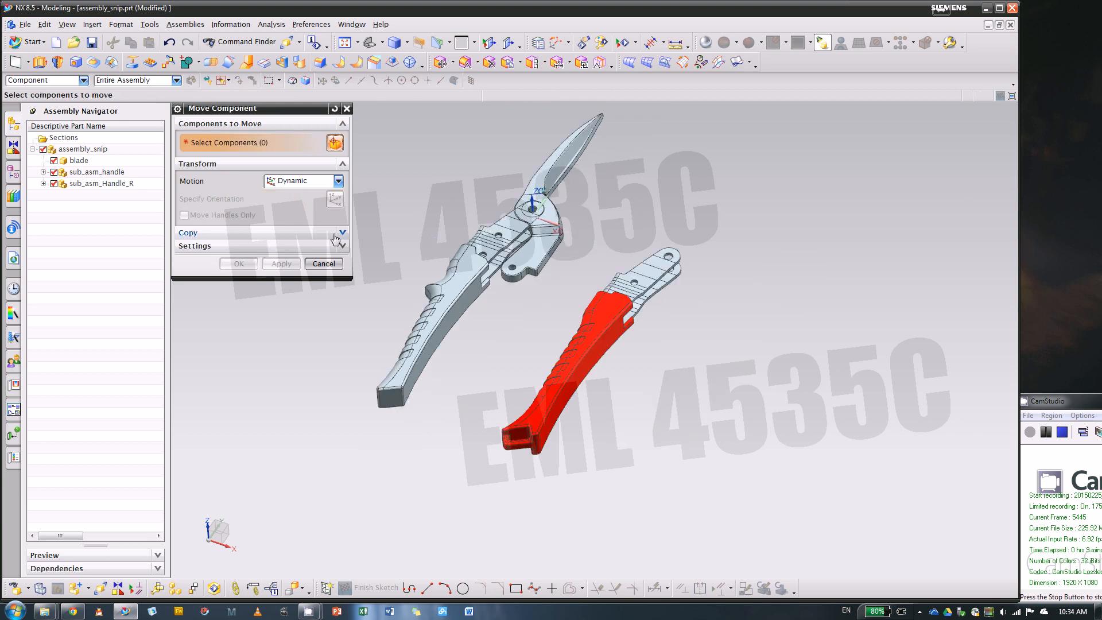
{"action": "left_click", "coordinate": [323, 264]}
{"action": "middle_click_drag", "start_coordinate": [362, 304], "coordinate": [335, 310]}
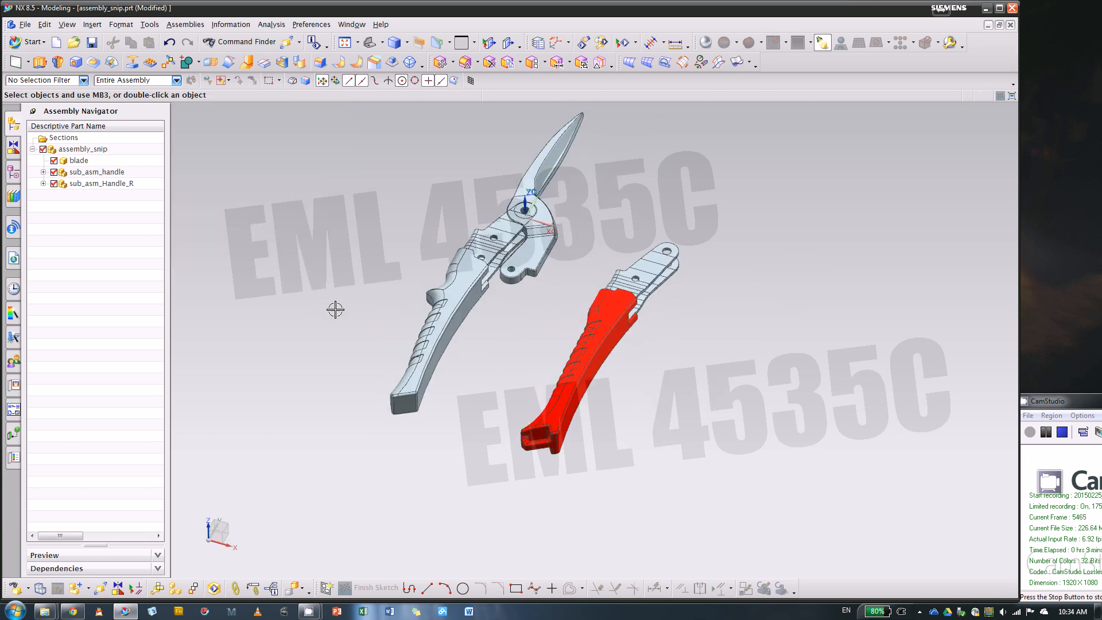
- Make the Handle component in sub_asm_Handle_R the work part within the snips assembly
{"action": "right_click", "coordinate": [659, 274]}
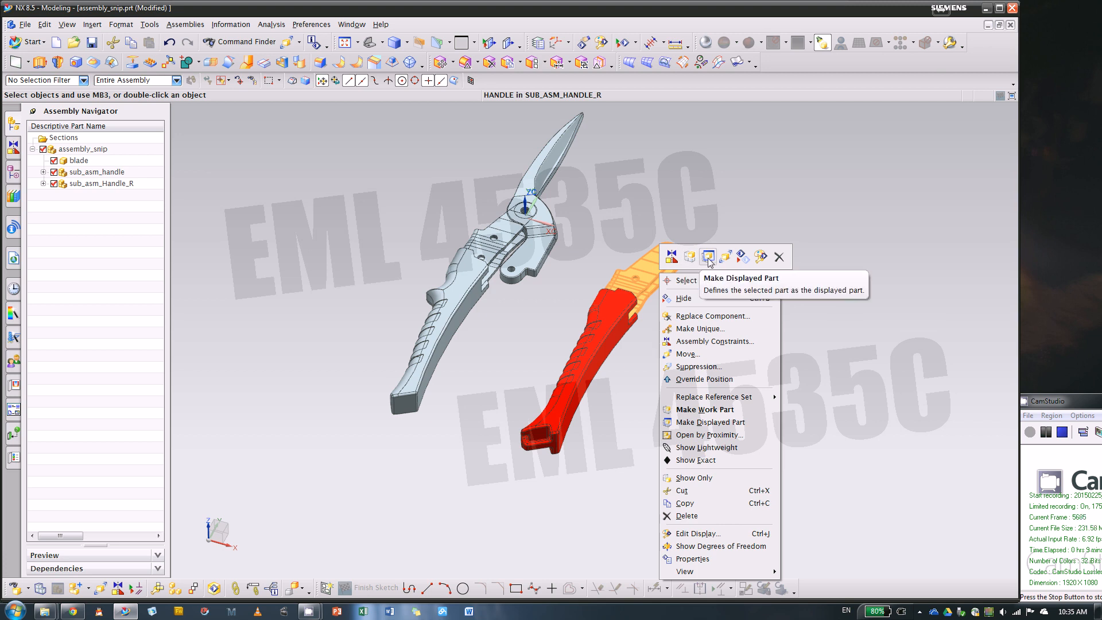
{"action": "left_click", "coordinate": [620, 229]}
{"action": "scroll", "coordinate": [640, 319], "scroll_direction": "up", "scroll_amount": 3}
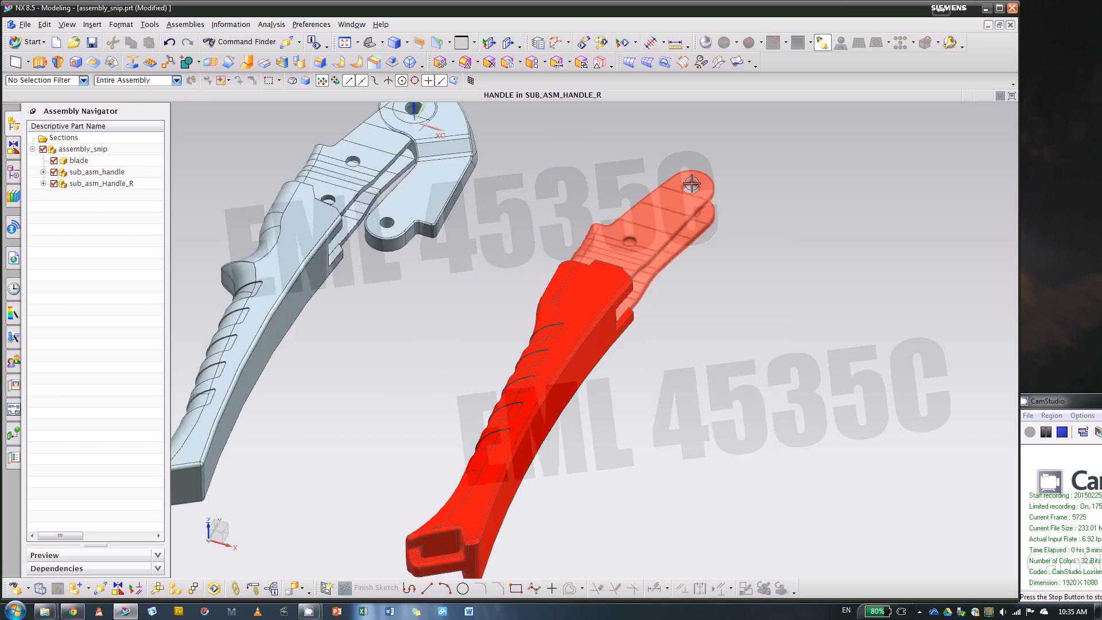
{"action": "scroll", "coordinate": [680, 300], "scroll_direction": "down", "scroll_amount": 2}
{"action": "middle_click_drag", "start_coordinate": [718, 302], "coordinate": [712, 323]}
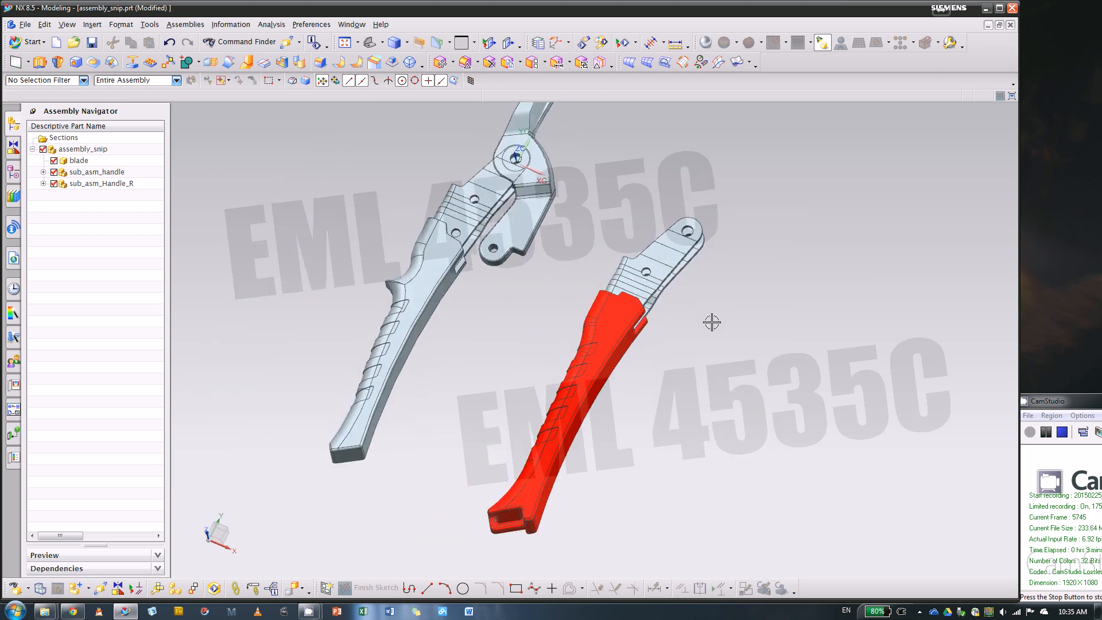
{"action": "scroll", "coordinate": [684, 224], "scroll_direction": "up", "scroll_amount": 4}
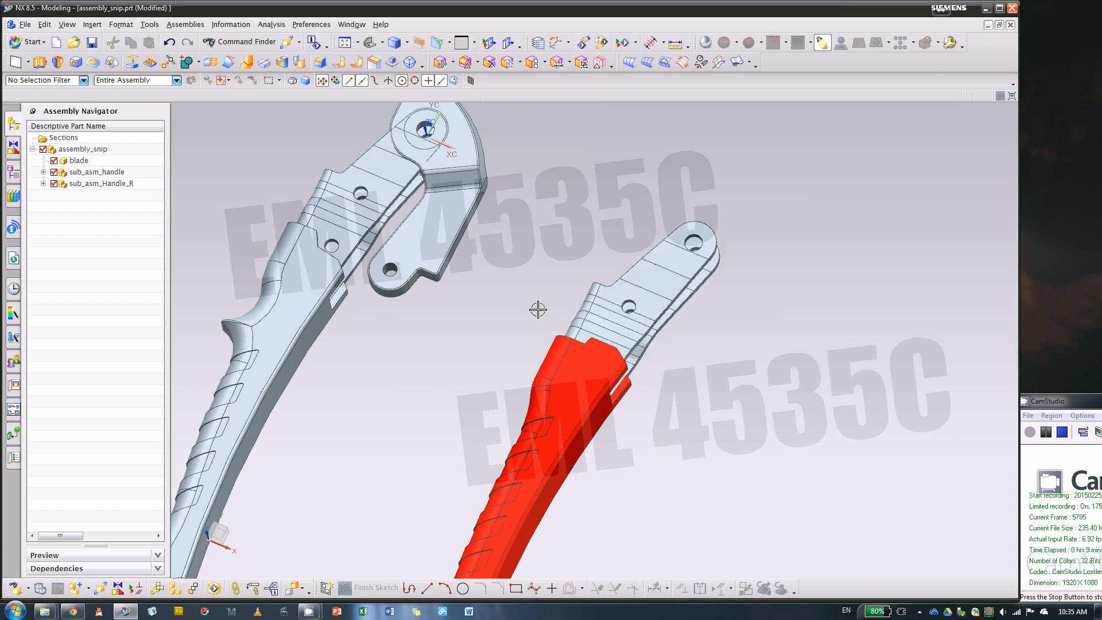
{"action": "scroll", "coordinate": [544, 273], "scroll_direction": "down", "scroll_amount": 2}
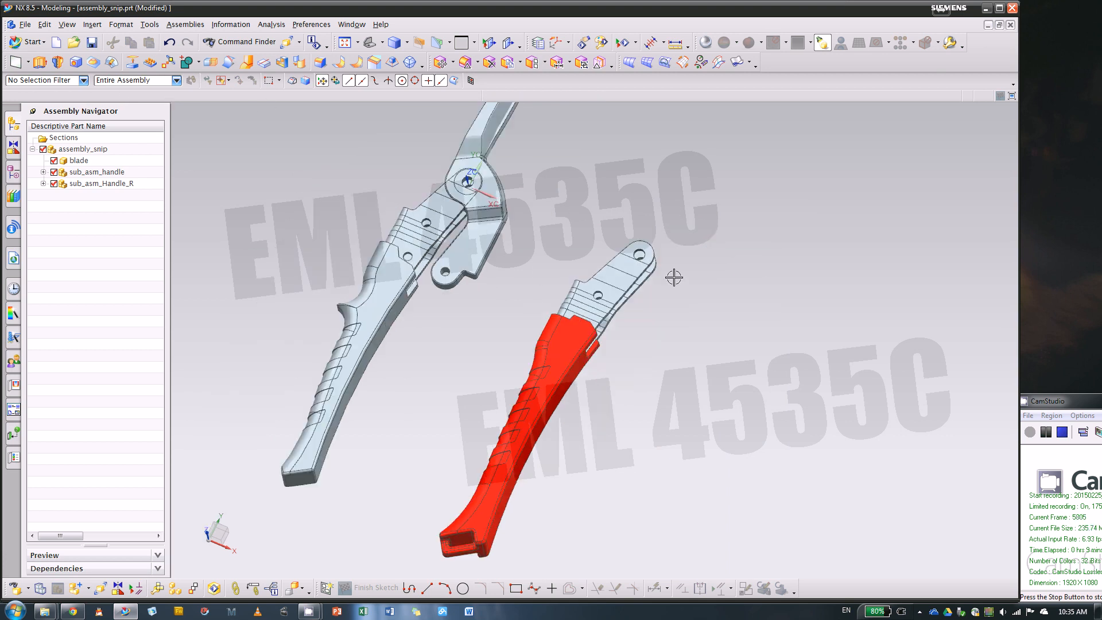
{"action": "scroll", "coordinate": [674, 278], "scroll_direction": "up", "scroll_amount": 2}
{"action": "left_click", "coordinate": [615, 278]}
{"action": "right_click", "coordinate": [615, 278]}
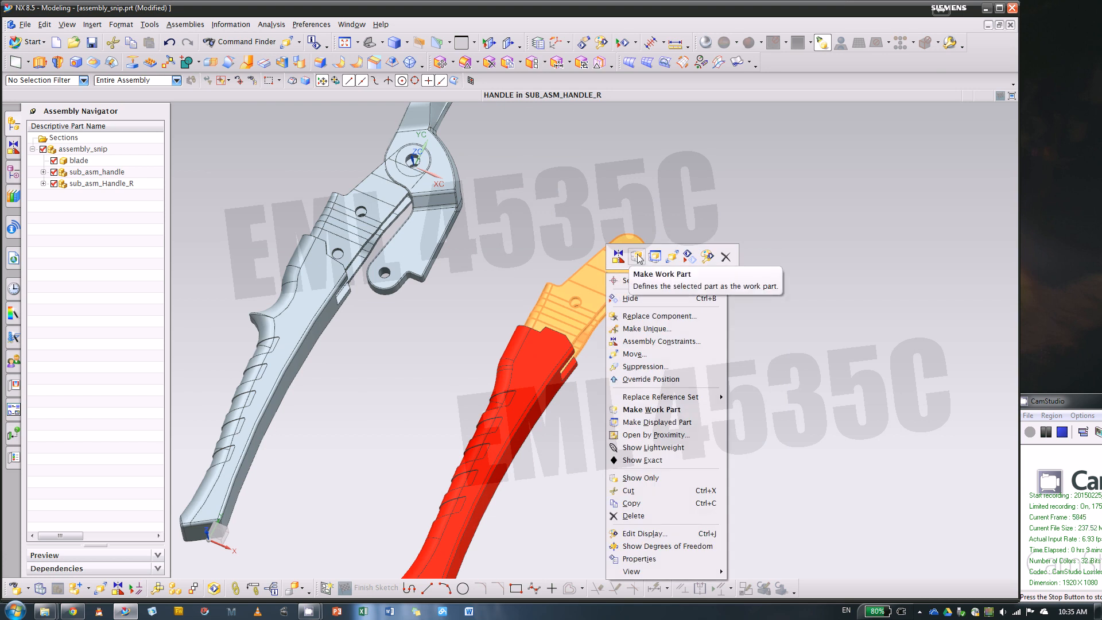
{"action": "left_click", "coordinate": [637, 257]}
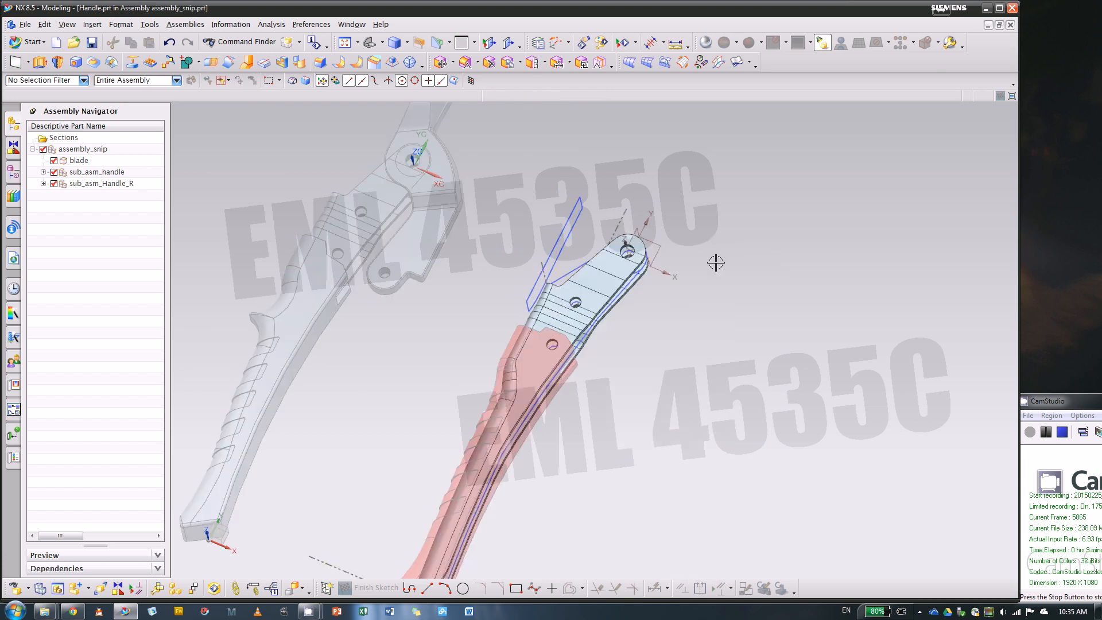
- Examine the active Handle's geometry and sketches in context with its grip and the dimmed remaining components
{"action": "scroll", "coordinate": [714, 259], "scroll_direction": "down", "scroll_amount": 3}
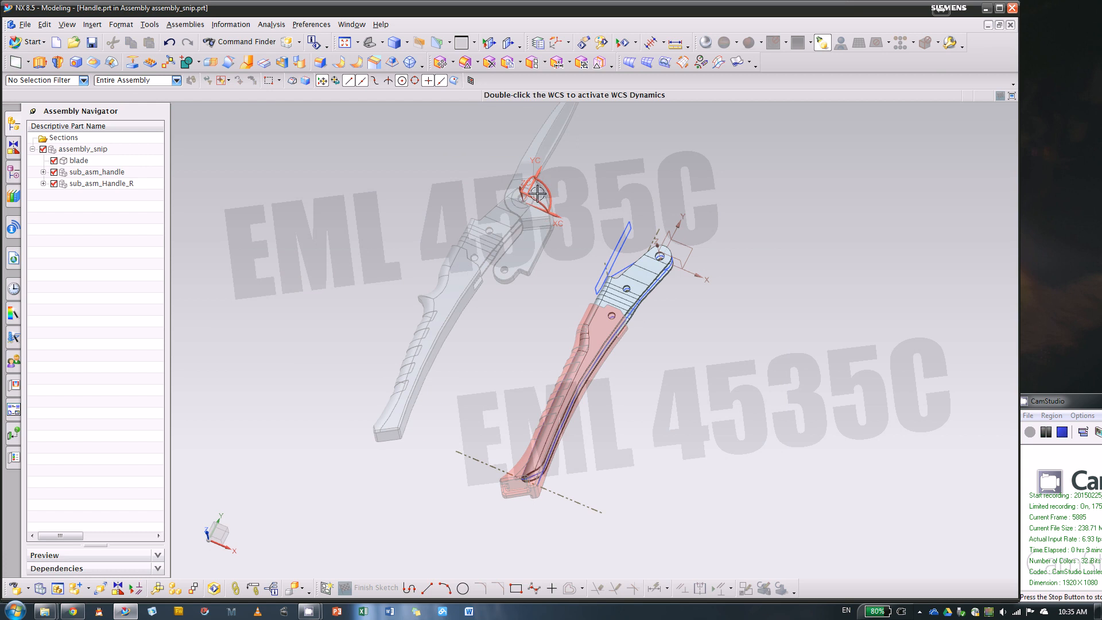
{"action": "middle_click_drag", "start_coordinate": [546, 300], "coordinate": [590, 319]}
{"action": "scroll", "coordinate": [652, 252], "scroll_direction": "up", "scroll_amount": 5}
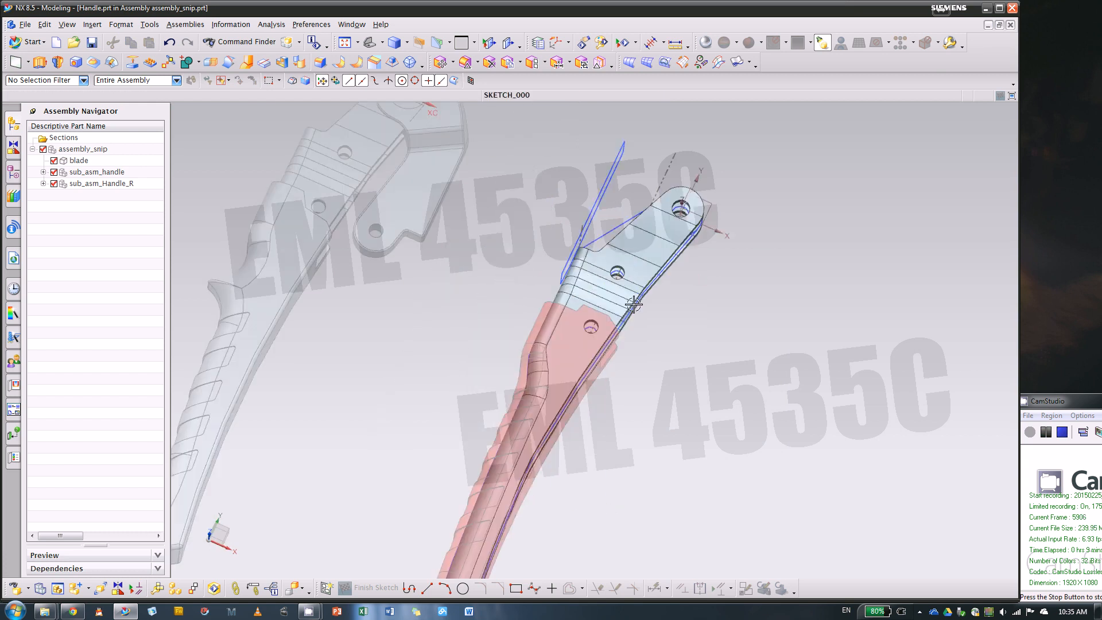
{"action": "scroll", "coordinate": [652, 252], "scroll_direction": "down", "scroll_amount": 3}
{"action": "middle_click_drag", "start_coordinate": [689, 339], "coordinate": [722, 344]}
{"action": "scroll", "coordinate": [700, 341], "scroll_direction": "up", "scroll_amount": 2}
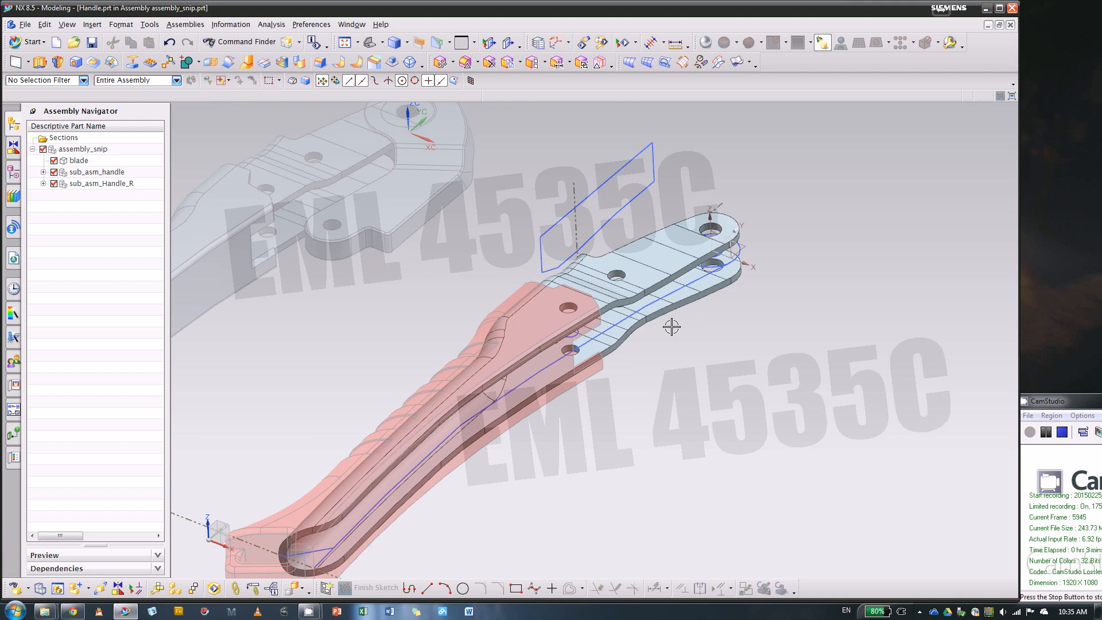
{"action": "scroll", "coordinate": [671, 326], "scroll_direction": "down", "scroll_amount": 1}
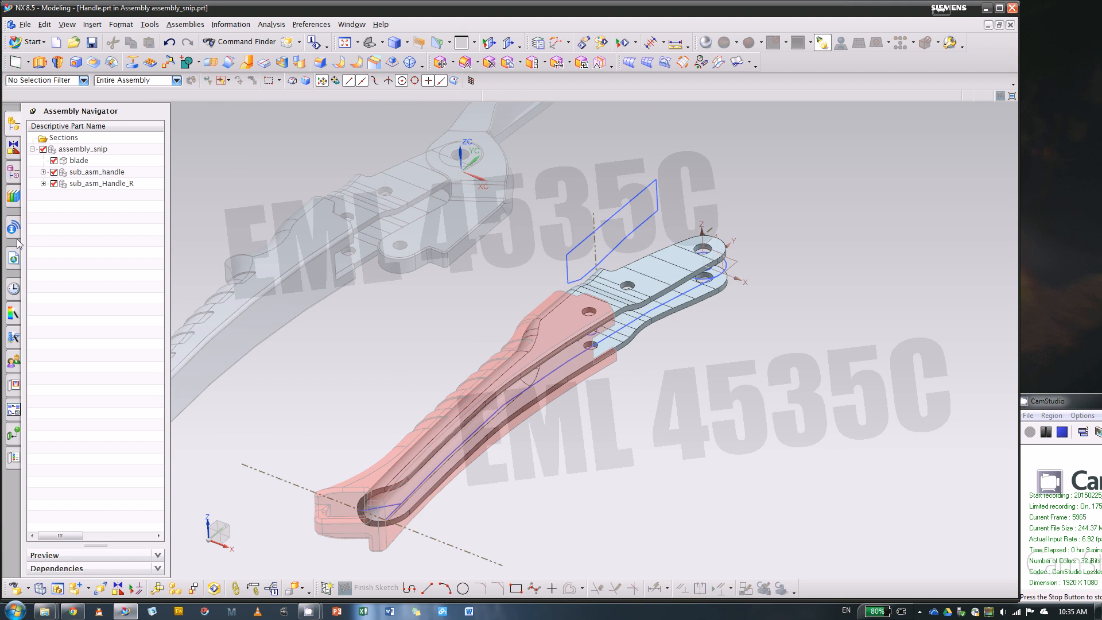
- Open the Handle's first sketch from its model history to view the dimensions, and finish the sketch without edits
{"action": "left_click", "coordinate": [14, 173]}
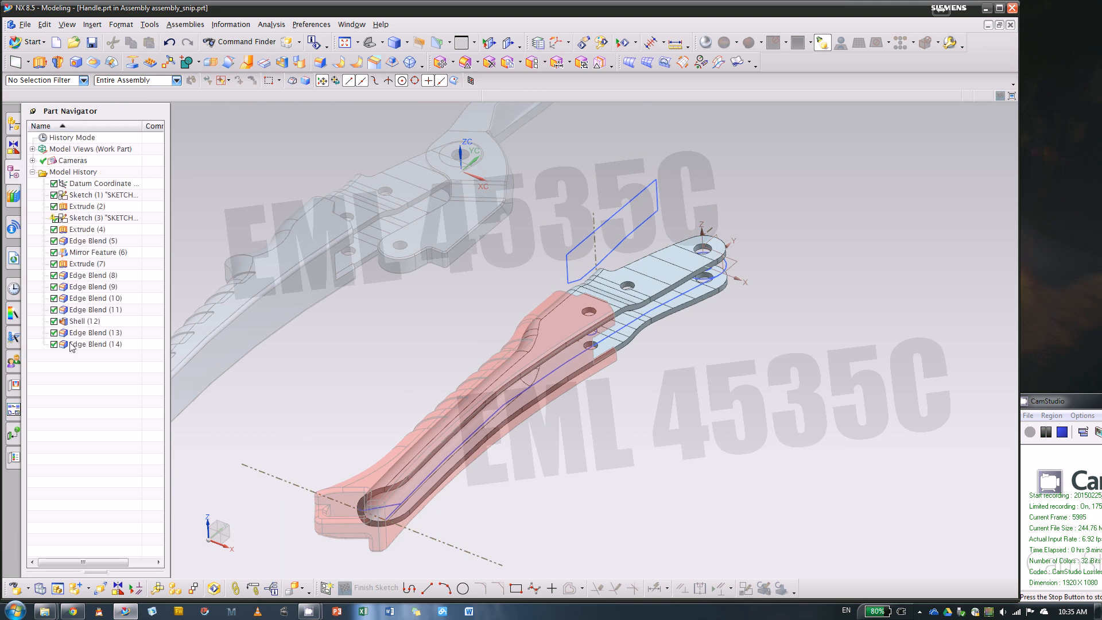
{"action": "double_click", "coordinate": [86, 196]}
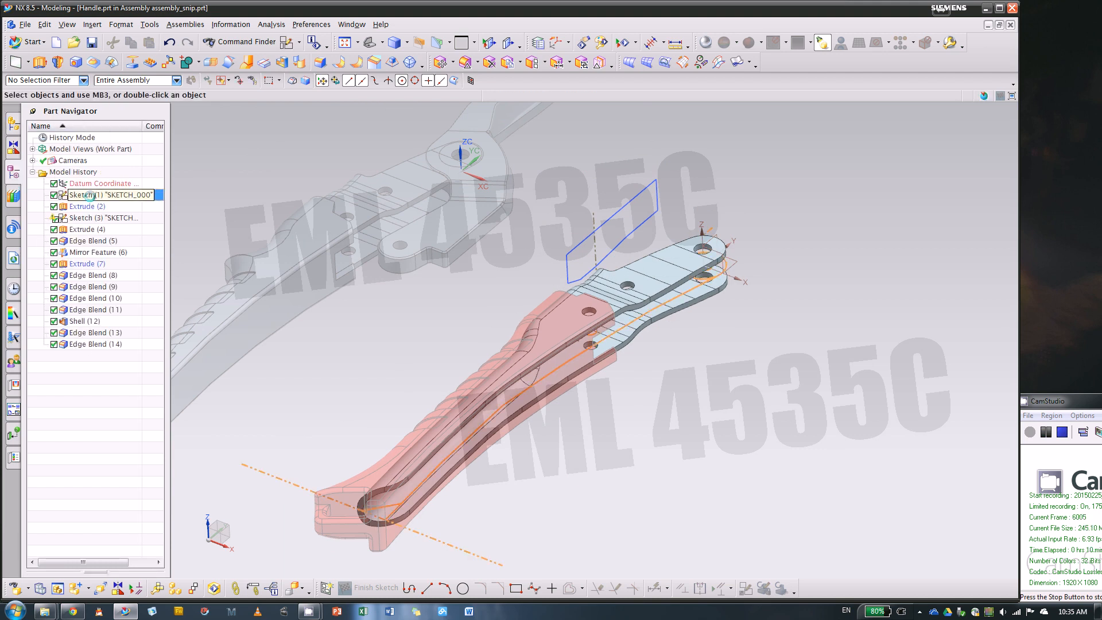
{"action": "left_click", "coordinate": [374, 587]}
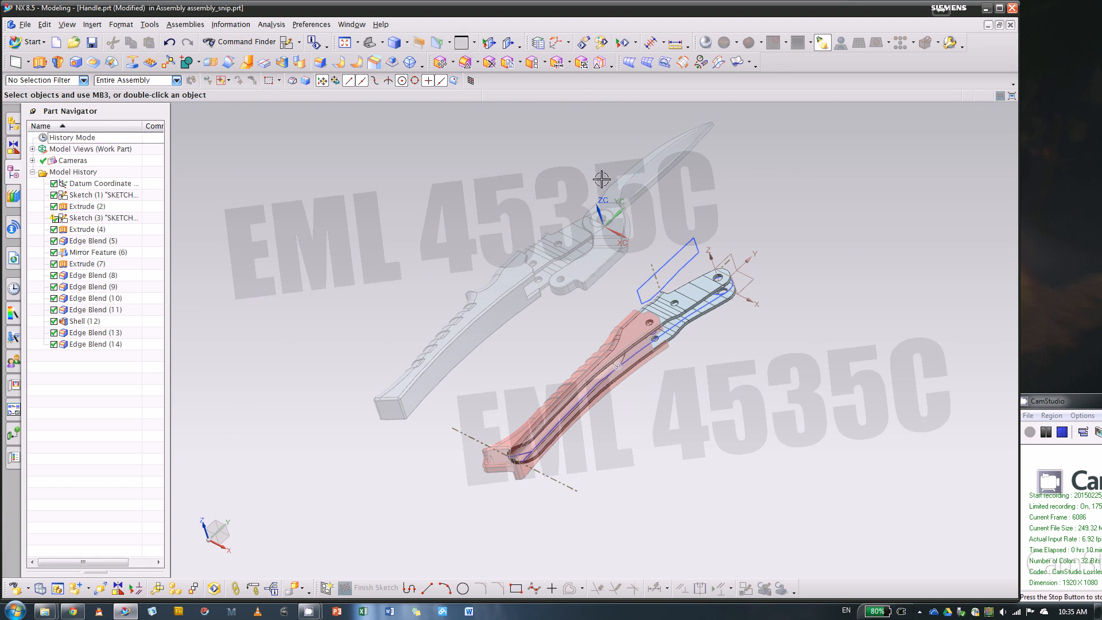
- Make assembly_snip the work part and expand both handle subassemblies in the assembly tree
{"action": "left_click", "coordinate": [13, 126]}
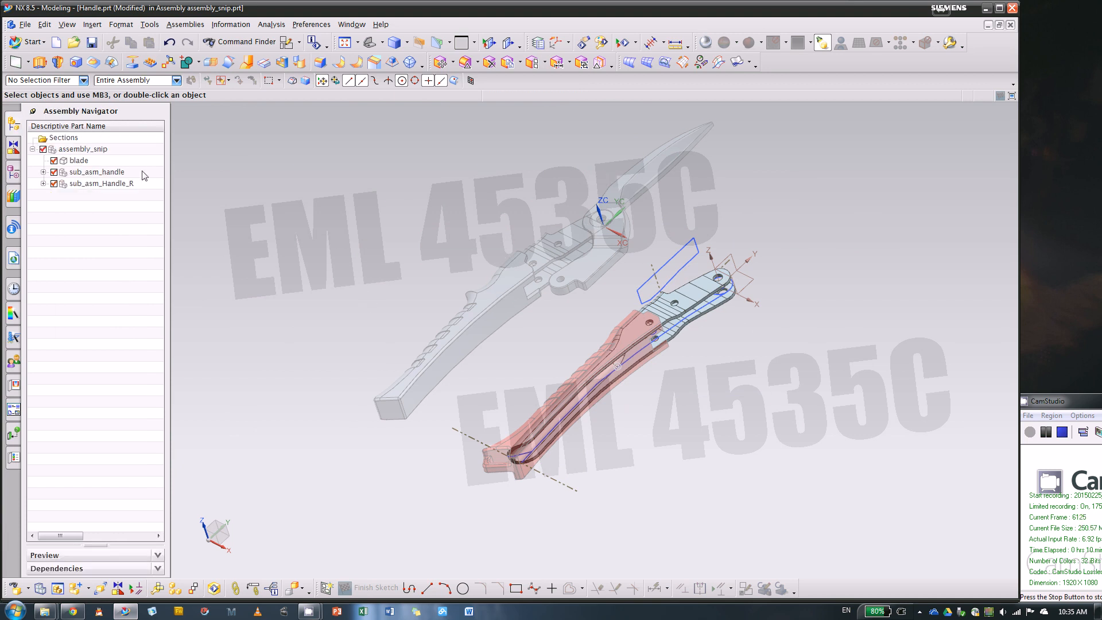
{"action": "left_click", "coordinate": [95, 152]}
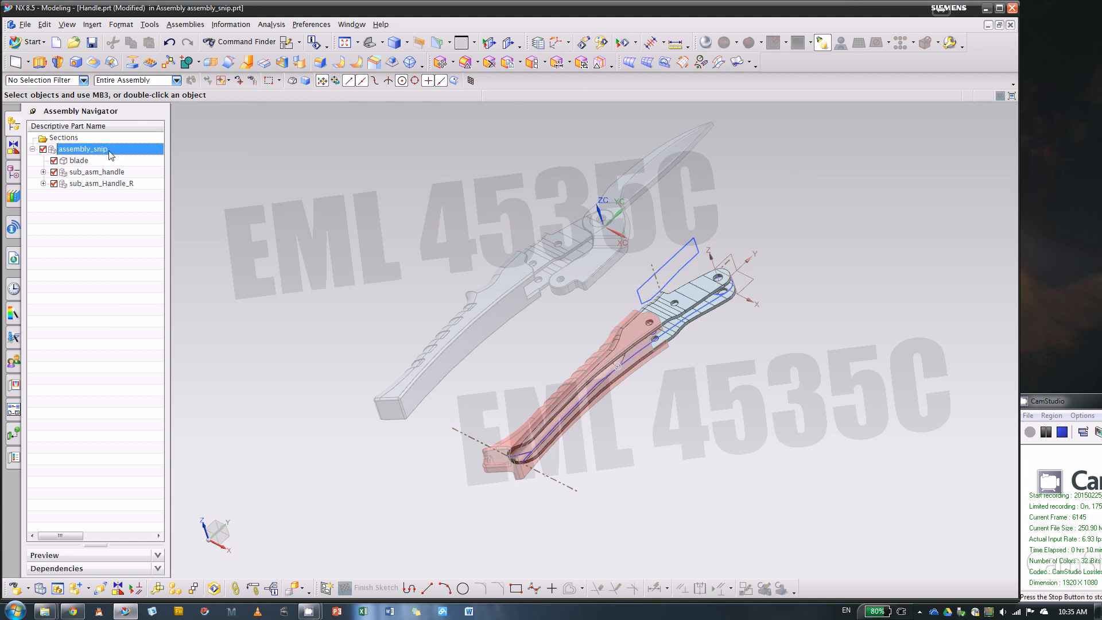
{"action": "double_click", "coordinate": [105, 153]}
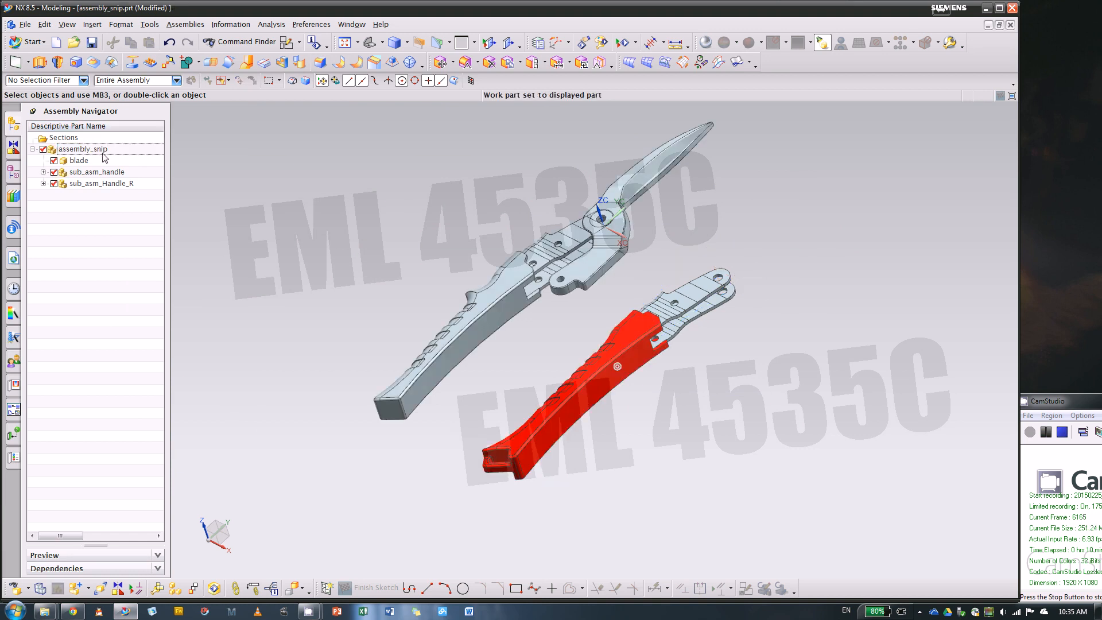
{"action": "middle_click_drag", "start_coordinate": [323, 246], "coordinate": [345, 270]}
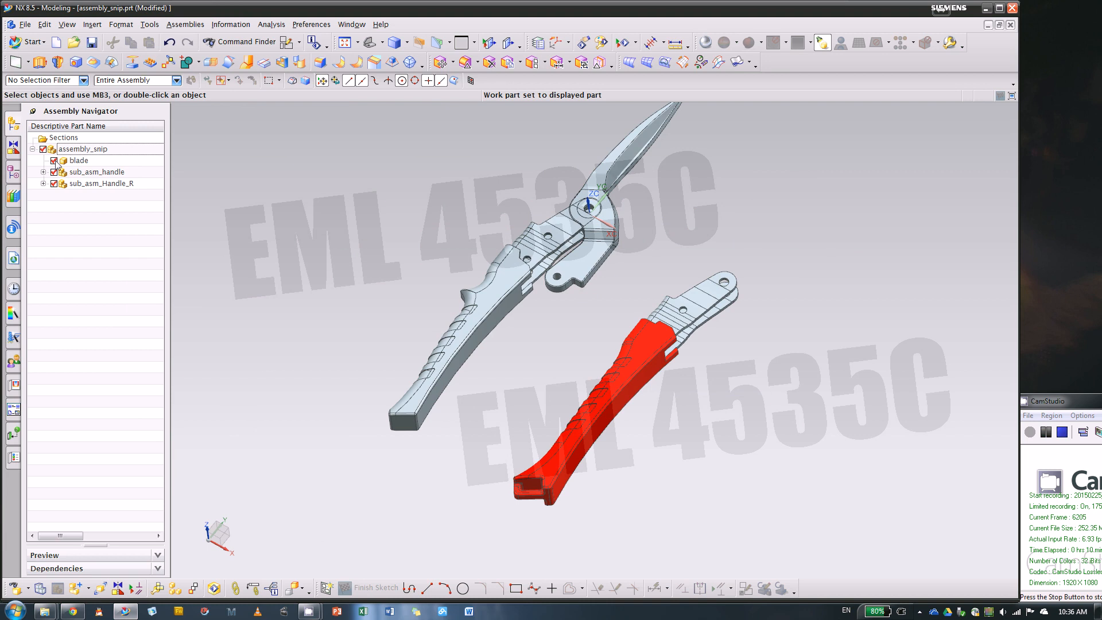
{"action": "left_click", "coordinate": [43, 172]}
{"action": "left_click", "coordinate": [44, 218]}
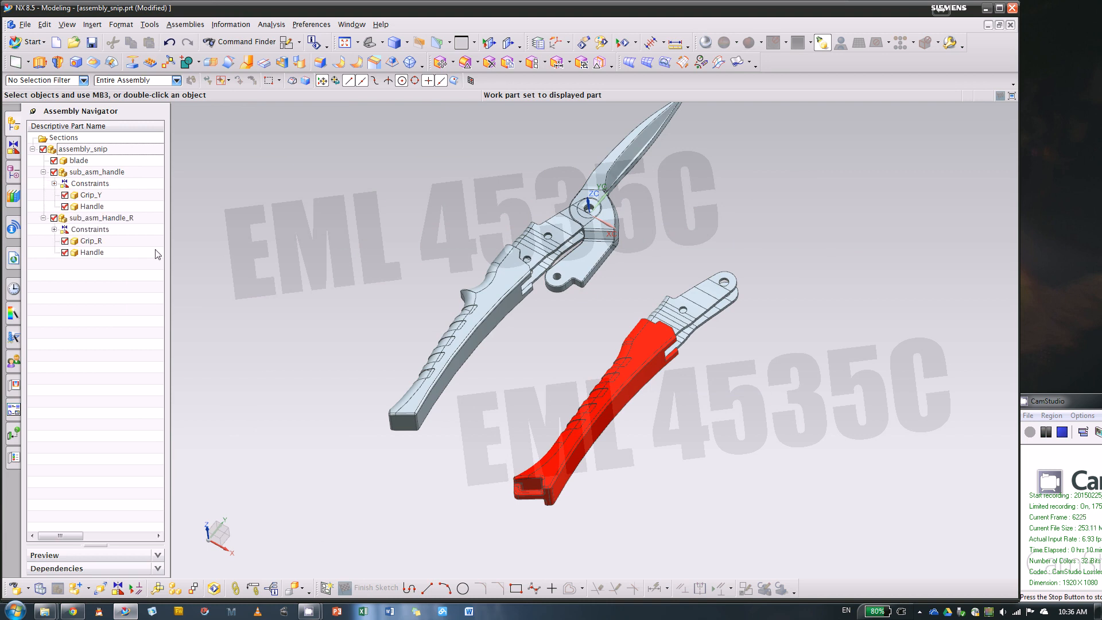
- Make the blade the work part and view it in context with the two handle subassemblies
{"action": "double_click", "coordinate": [83, 164]}
{"action": "scroll", "coordinate": [628, 184], "scroll_direction": "up", "scroll_amount": 3}
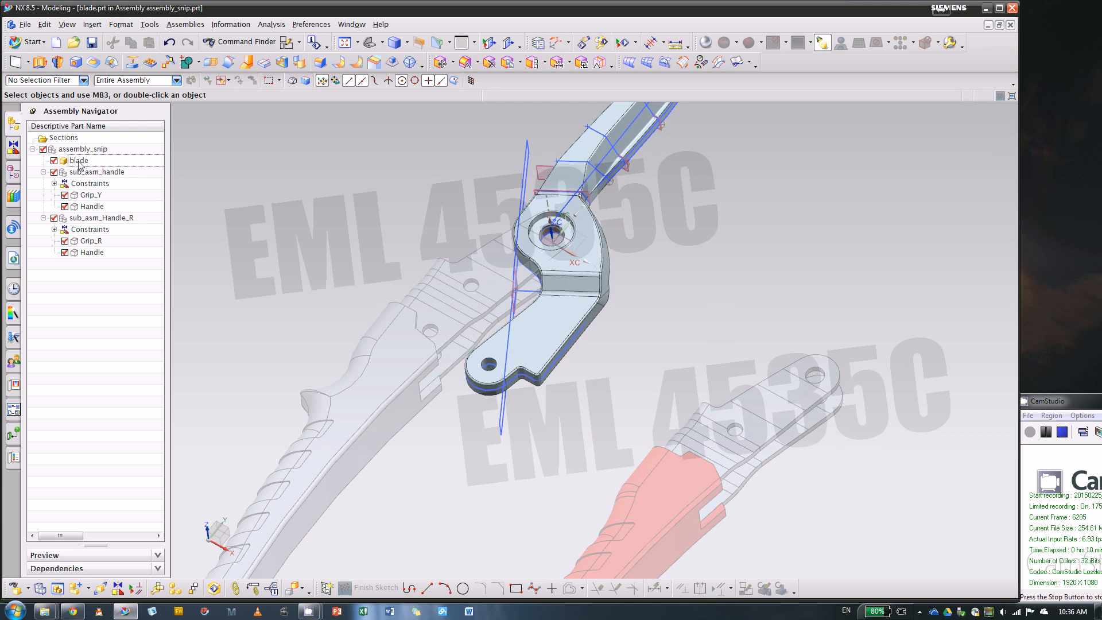
{"action": "scroll", "coordinate": [526, 277], "scroll_direction": "down", "scroll_amount": 3}
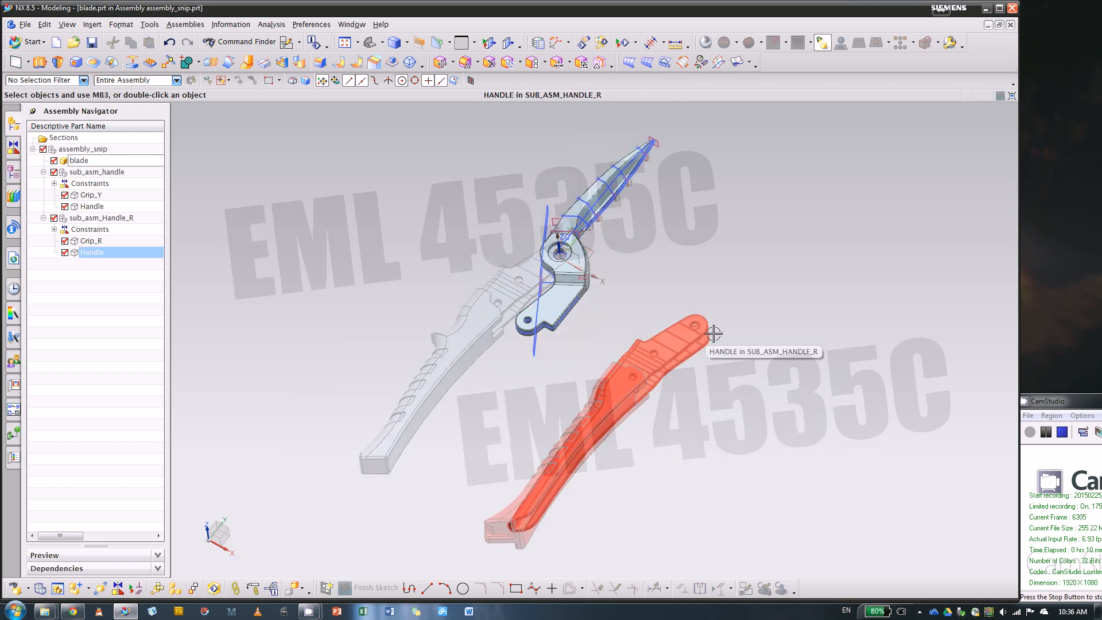
{"action": "middle_click_drag", "start_coordinate": [714, 334], "coordinate": [627, 277]}
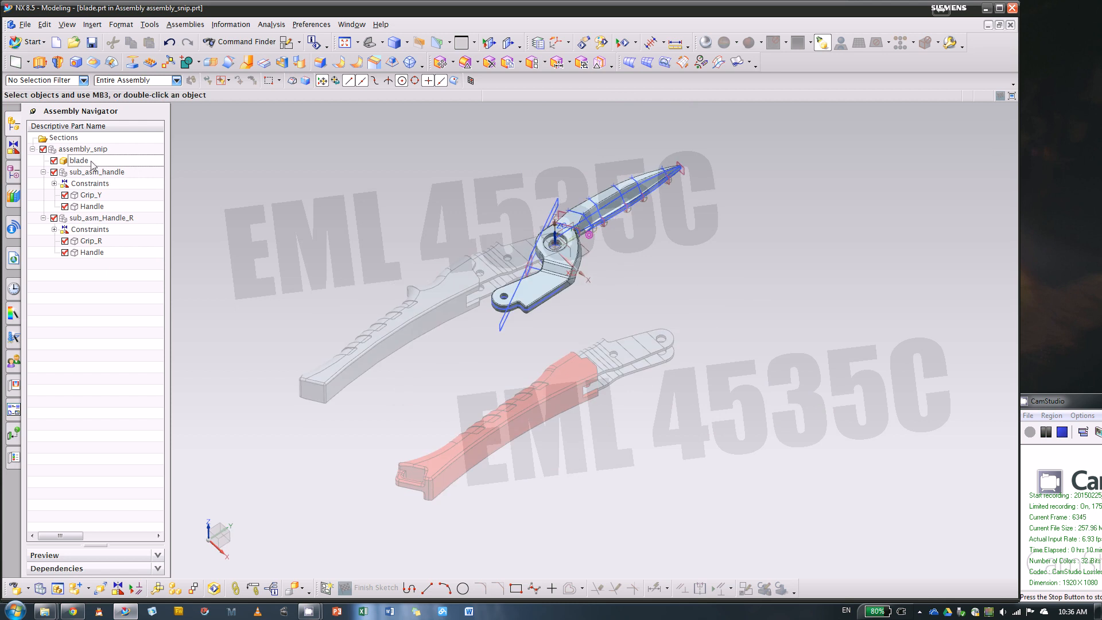
- Make the blade the displayed part and examine its model history
{"action": "right_click", "coordinate": [81, 164]}
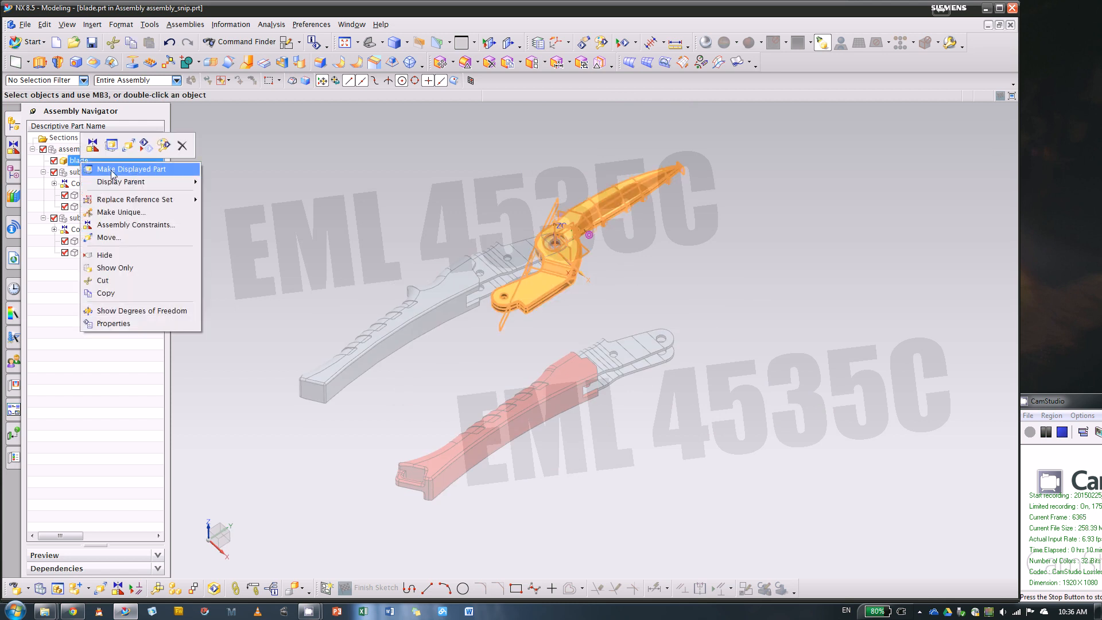
{"action": "left_click", "coordinate": [113, 170]}
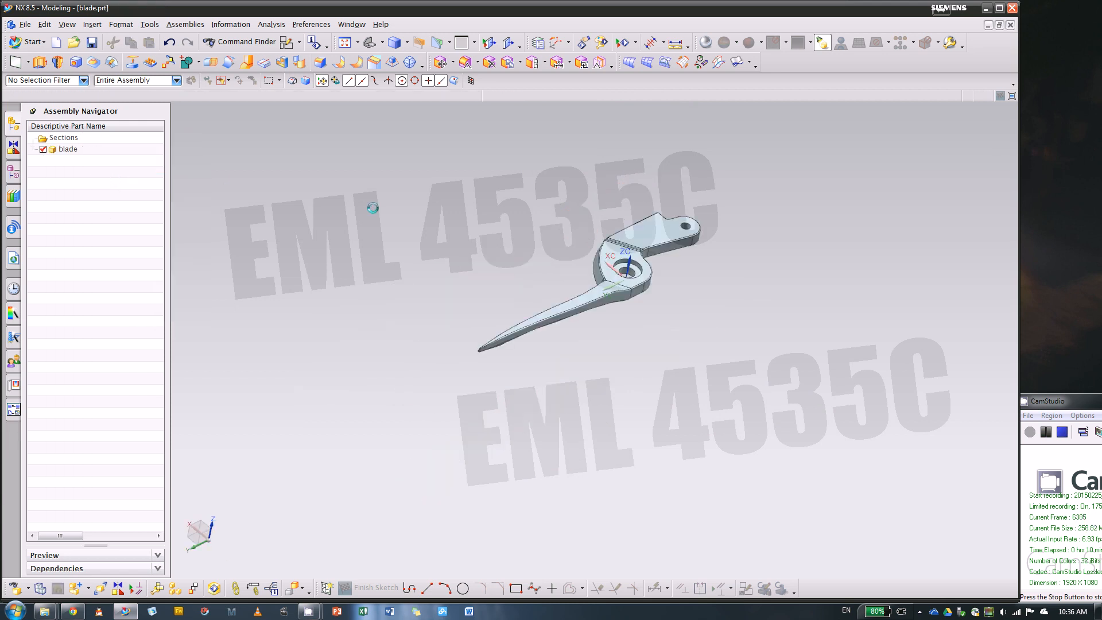
{"action": "middle_click_drag", "start_coordinate": [449, 288], "coordinate": [368, 230]}
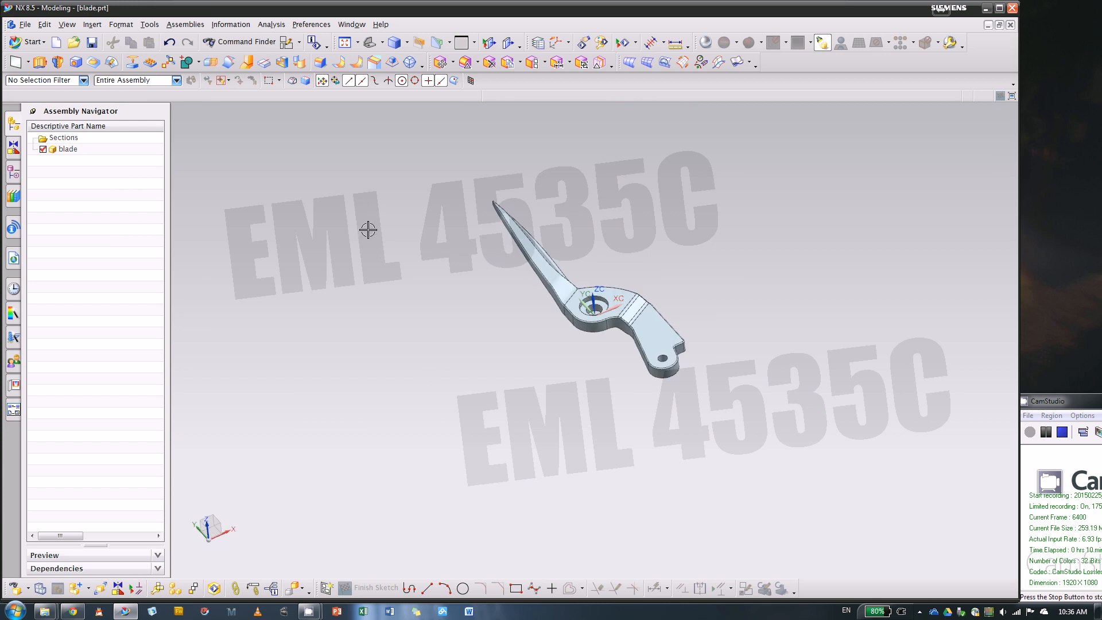
{"action": "left_click", "coordinate": [351, 25]}
{"action": "left_click", "coordinate": [378, 102]}
{"action": "left_click", "coordinate": [14, 172]}
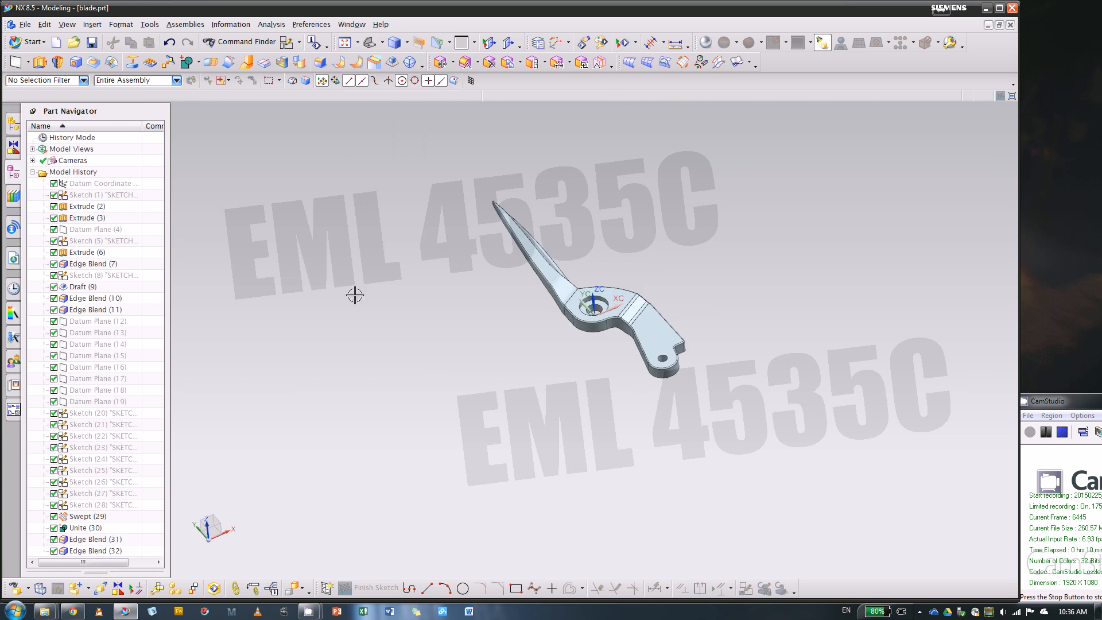
{"action": "scroll", "coordinate": [355, 295], "scroll_direction": "down", "scroll_amount": 1}
- Switch the displayed part back to assembly_snip.prt and show its assembly tree
{"action": "left_click", "coordinate": [351, 25]}
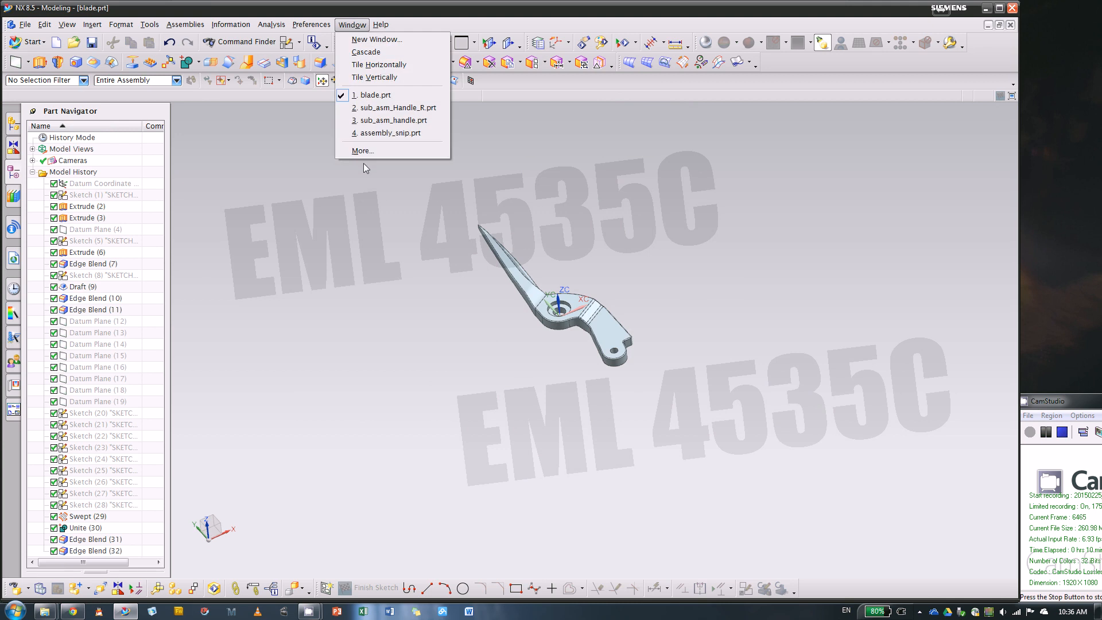
{"action": "left_click", "coordinate": [376, 133]}
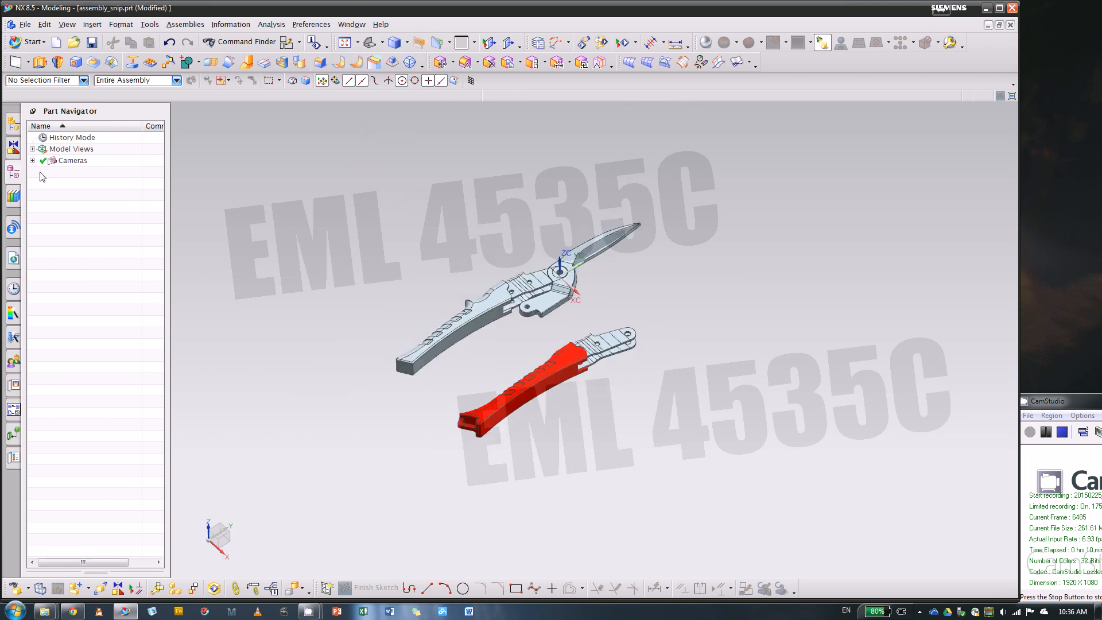
{"action": "left_click", "coordinate": [14, 130]}
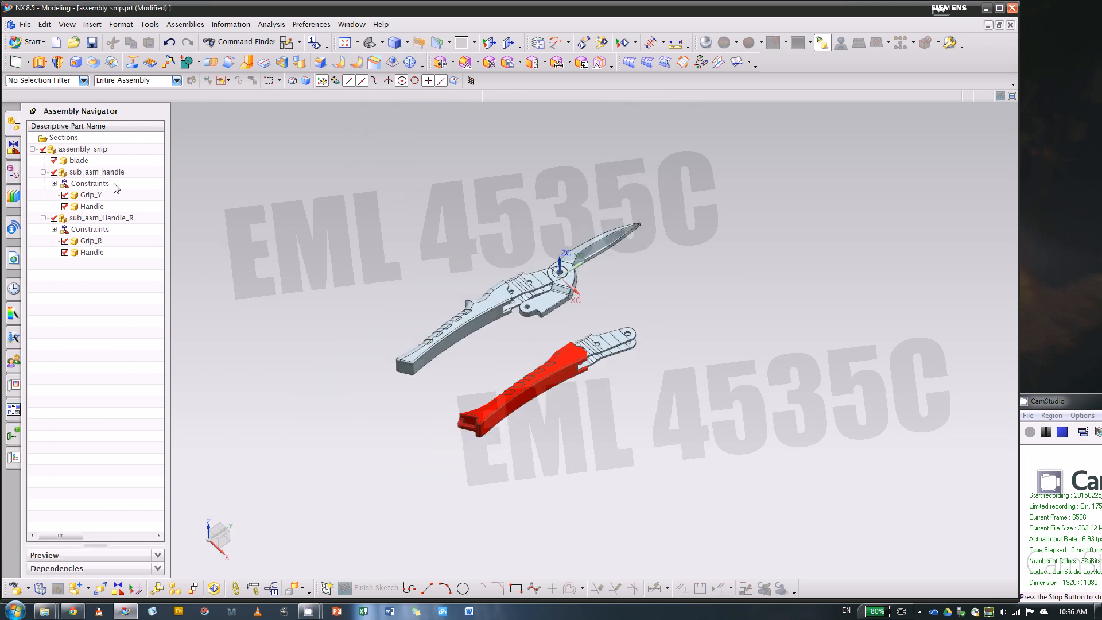
- Move the Handle of sub_asm_Handle_R dynamically along its axes to about X 4.1475, Y -3.1706, Z -0.0978
{"action": "mouse_move", "coordinate": [363, 261]}
{"action": "middle_mouse_down"}
{"action": "mouse_move", "coordinate": [414, 253]}
{"action": "mouse_move", "coordinate": [418, 278]}
{"action": "mouse_move", "coordinate": [536, 280]}
{"action": "mouse_move", "coordinate": [698, 318]}
{"action": "mouse_move", "coordinate": [615, 271]}
{"action": "mouse_move", "coordinate": [673, 304]}
{"action": "middle_mouse_up"}
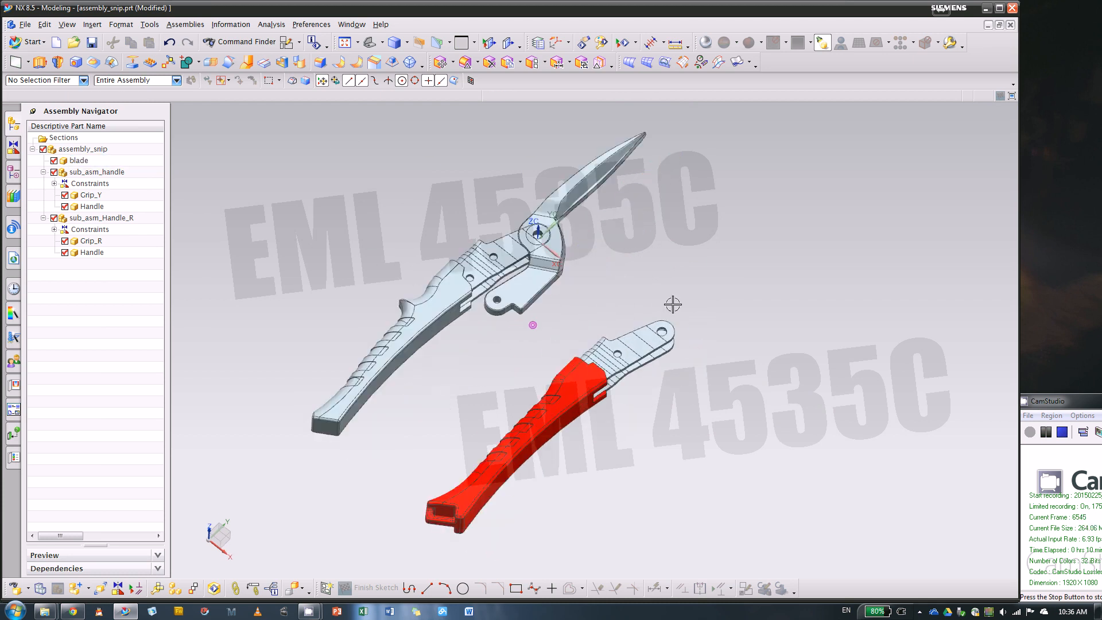
{"action": "middle_click_drag", "start_coordinate": [696, 350], "coordinate": [660, 368]}
{"action": "left_click", "coordinate": [655, 365]}
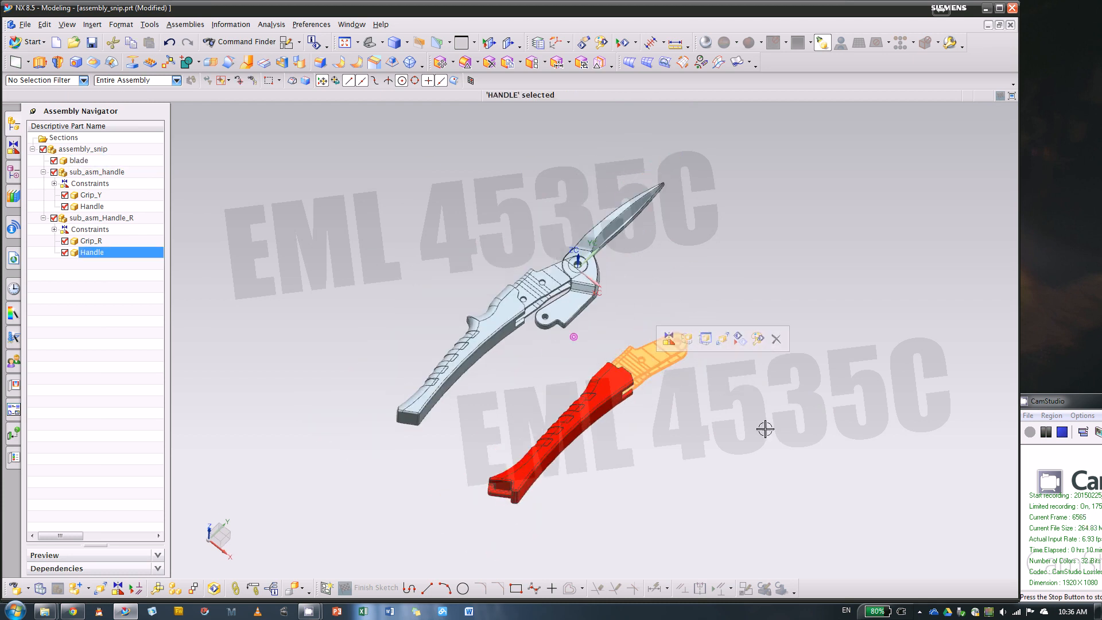
{"action": "middle_click_drag", "start_coordinate": [765, 429], "coordinate": [703, 387]}
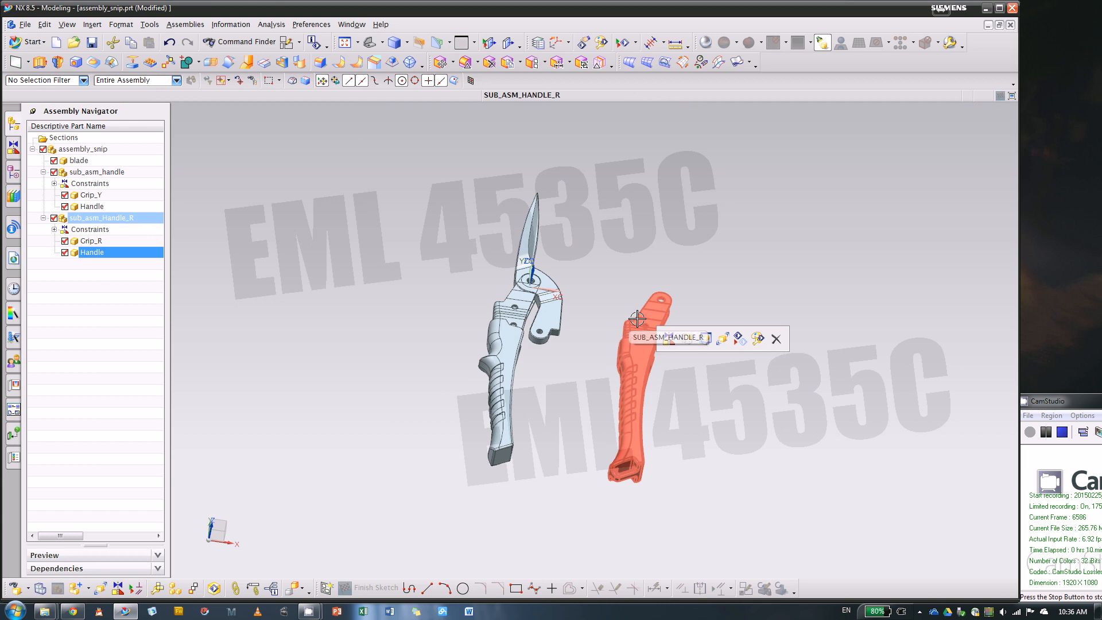
{"action": "left_click", "coordinate": [724, 340]}
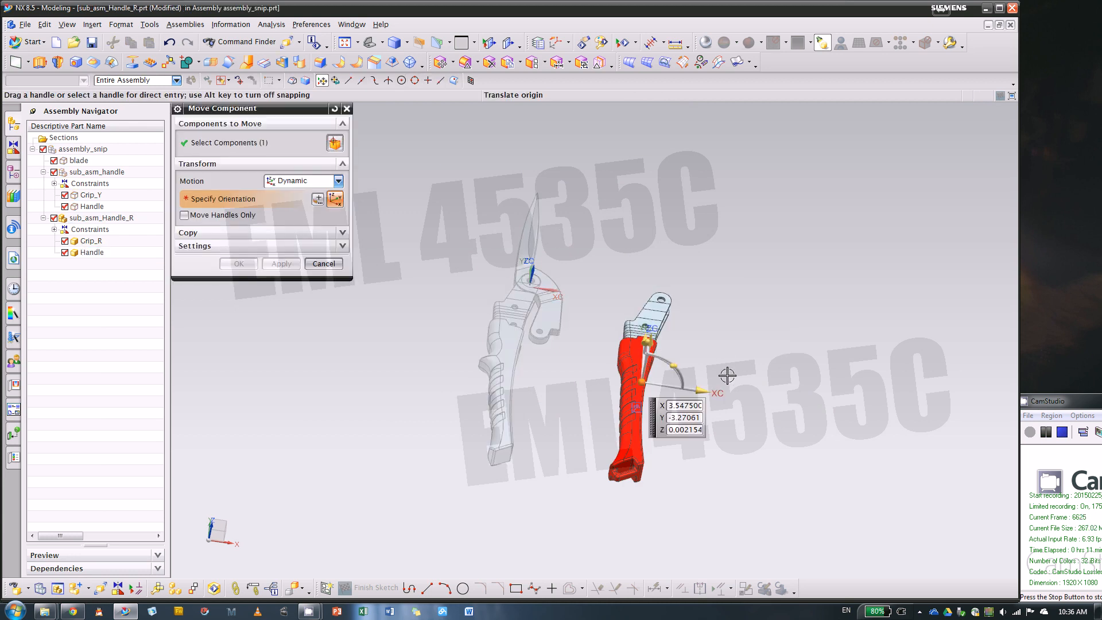
{"action": "middle_click_drag", "start_coordinate": [728, 375], "coordinate": [777, 410]}
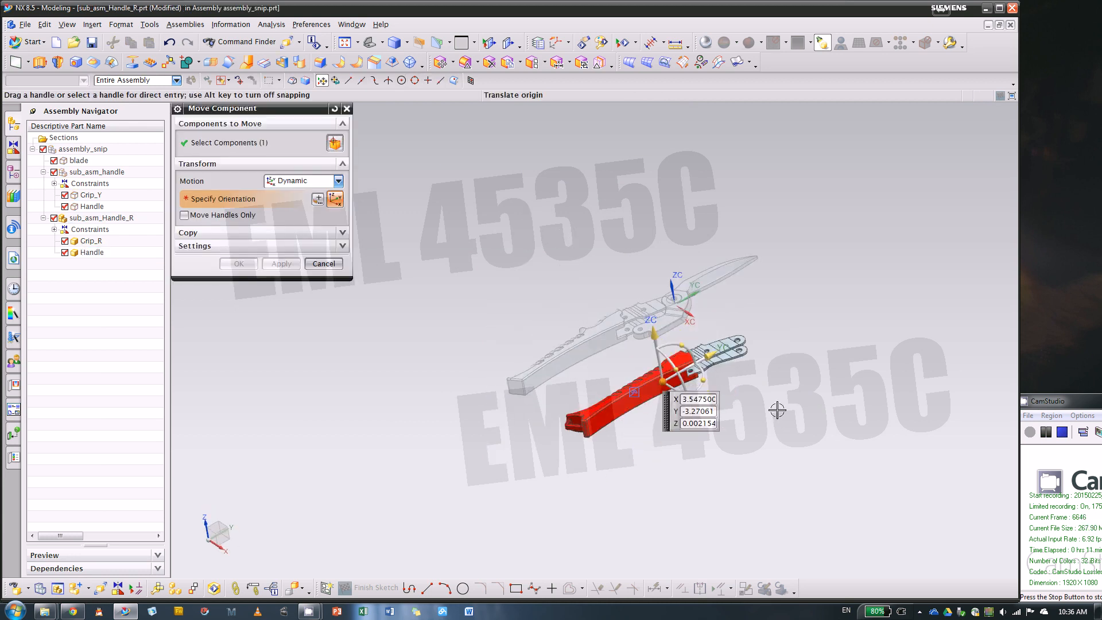
{"action": "scroll", "coordinate": [777, 410], "scroll_direction": "up", "scroll_amount": 3}
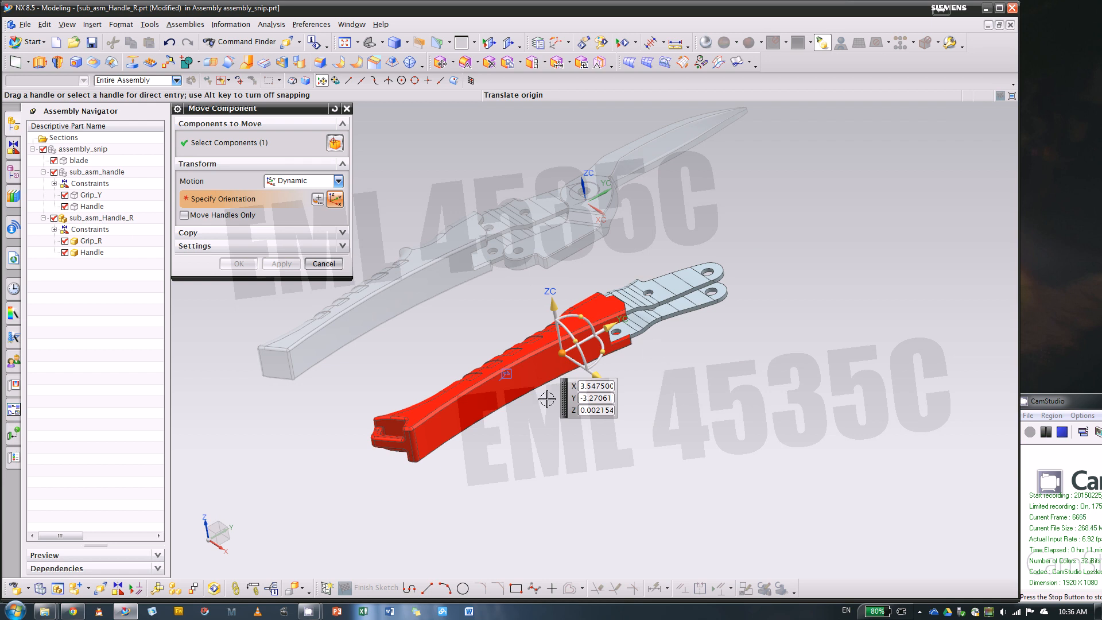
{"action": "left_click_drag", "start_coordinate": [569, 398], "coordinate": [680, 443]}
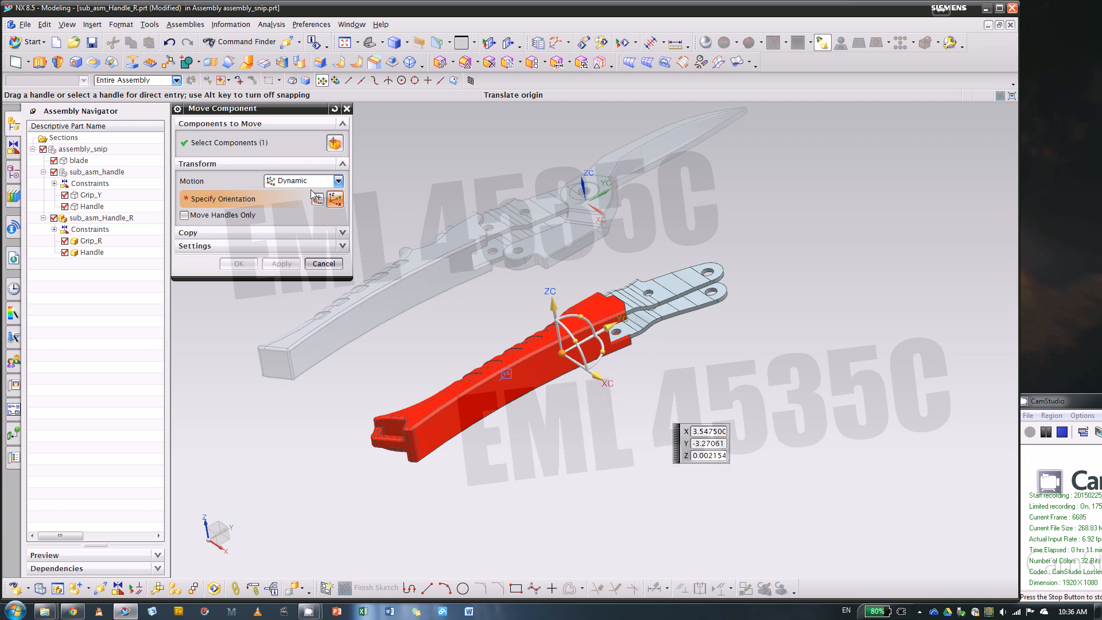
{"action": "middle_click_drag", "start_coordinate": [594, 447], "coordinate": [605, 441]}
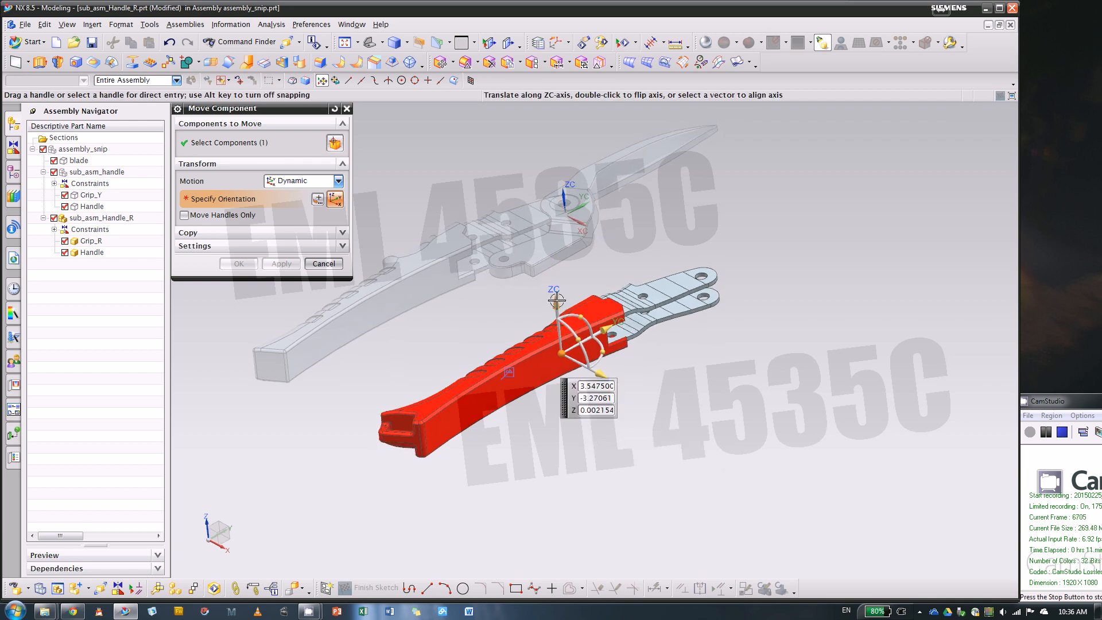
{"action": "mouse_move", "coordinate": [556, 302]}
{"action": "left_mouse_down"}
{"action": "mouse_move", "coordinate": [556, 282]}
{"action": "mouse_move", "coordinate": [556, 306]}
{"action": "left_mouse_up"}
{"action": "mouse_move", "coordinate": [606, 334]}
{"action": "left_mouse_down"}
{"action": "mouse_move", "coordinate": [619, 326]}
{"action": "mouse_move", "coordinate": [609, 332]}
{"action": "left_mouse_up"}
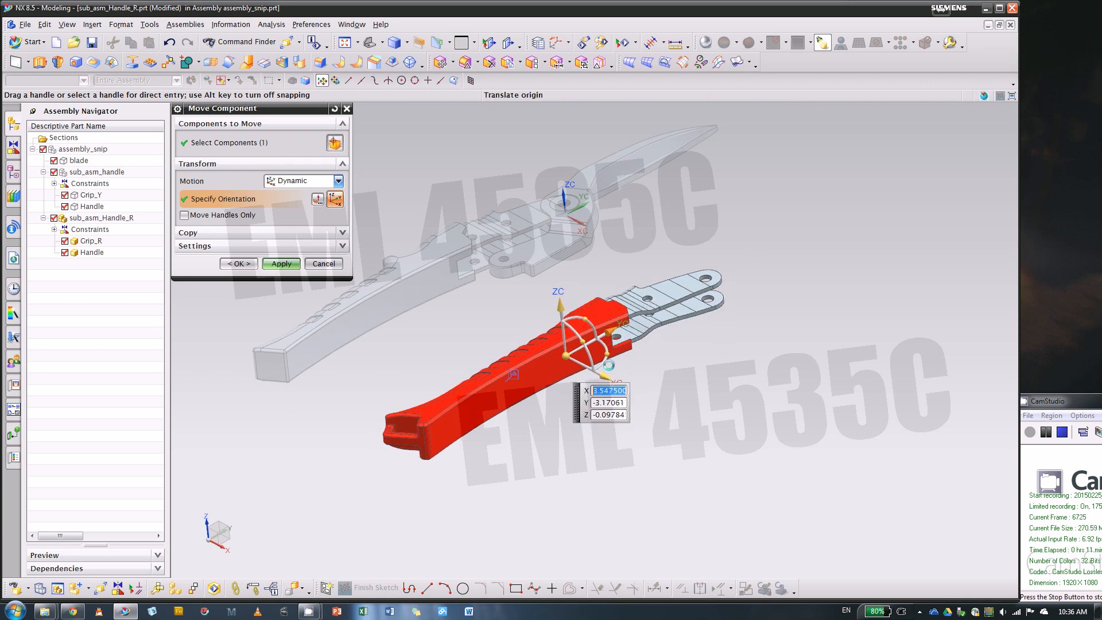
{"action": "left_click_drag", "start_coordinate": [606, 378], "coordinate": [625, 389]}
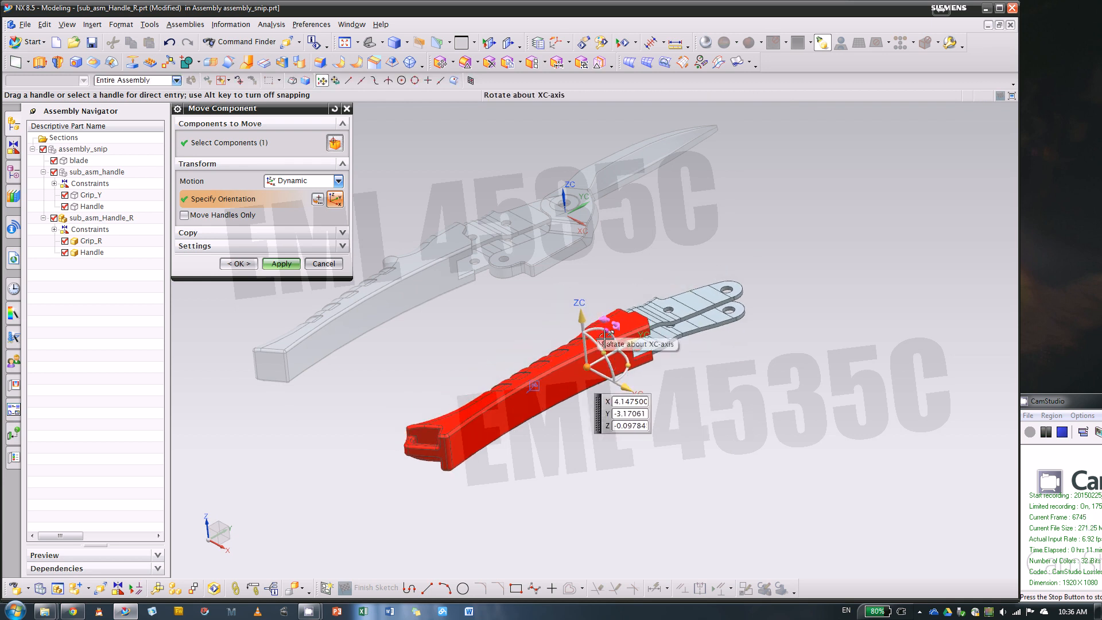
- Rotate the red-gripped handle subassembly 180° about its YC-axis, apply the move and finish Move Component
{"action": "middle_click_drag", "start_coordinate": [685, 372], "coordinate": [704, 408]}
{"action": "middle_click_drag", "start_coordinate": [670, 352], "coordinate": [717, 302]}
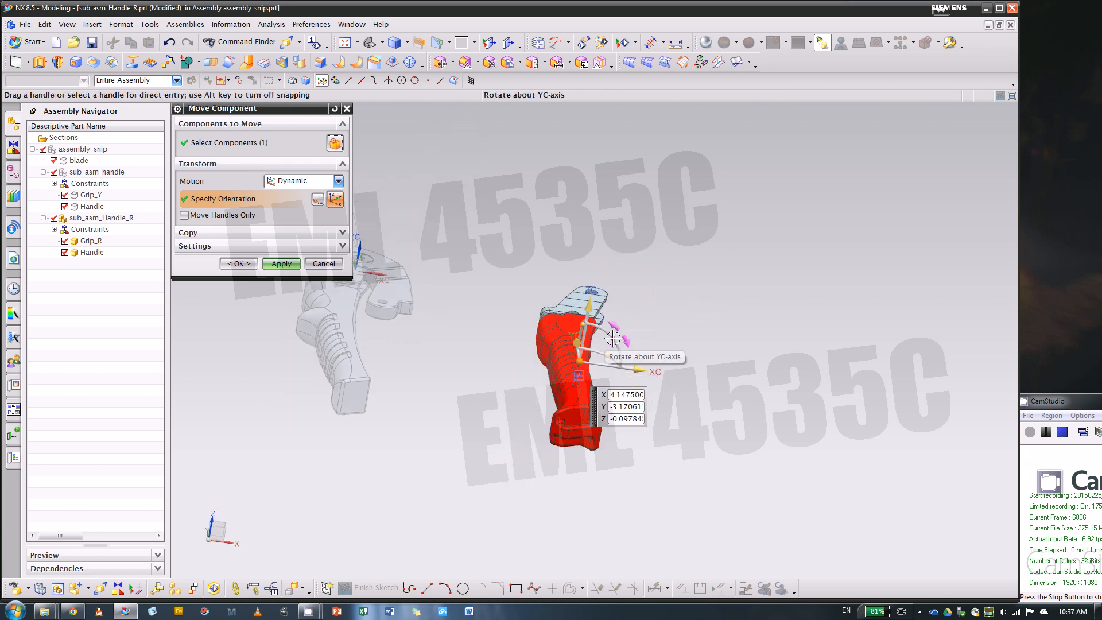
{"action": "left_click_drag", "start_coordinate": [633, 335], "coordinate": [535, 398]}
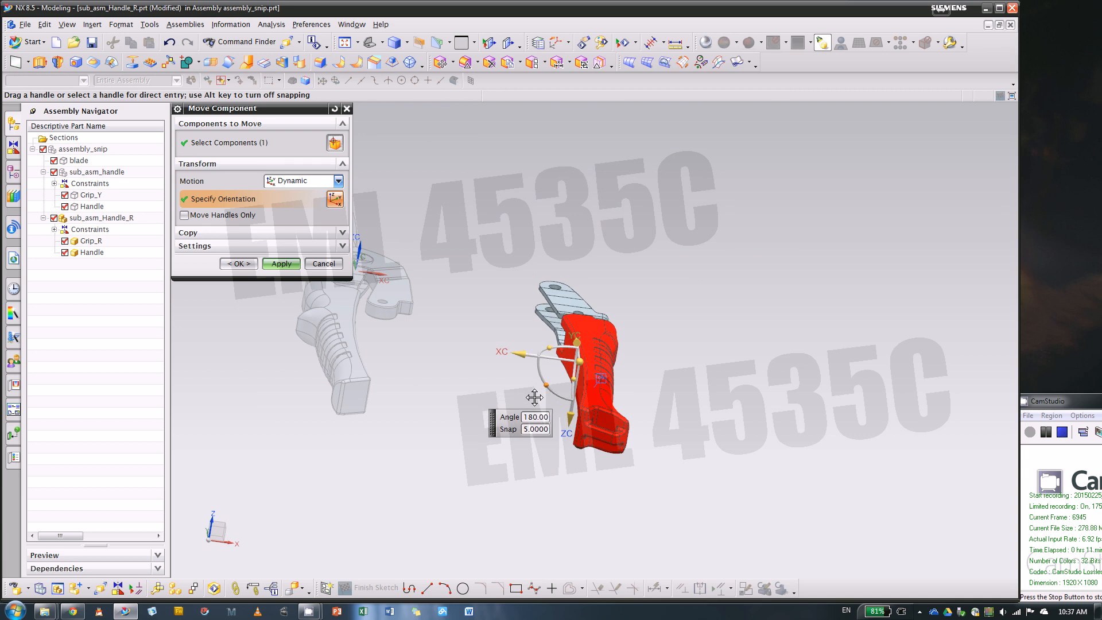
{"action": "left_click_drag", "start_coordinate": [535, 398], "coordinate": [535, 397]}
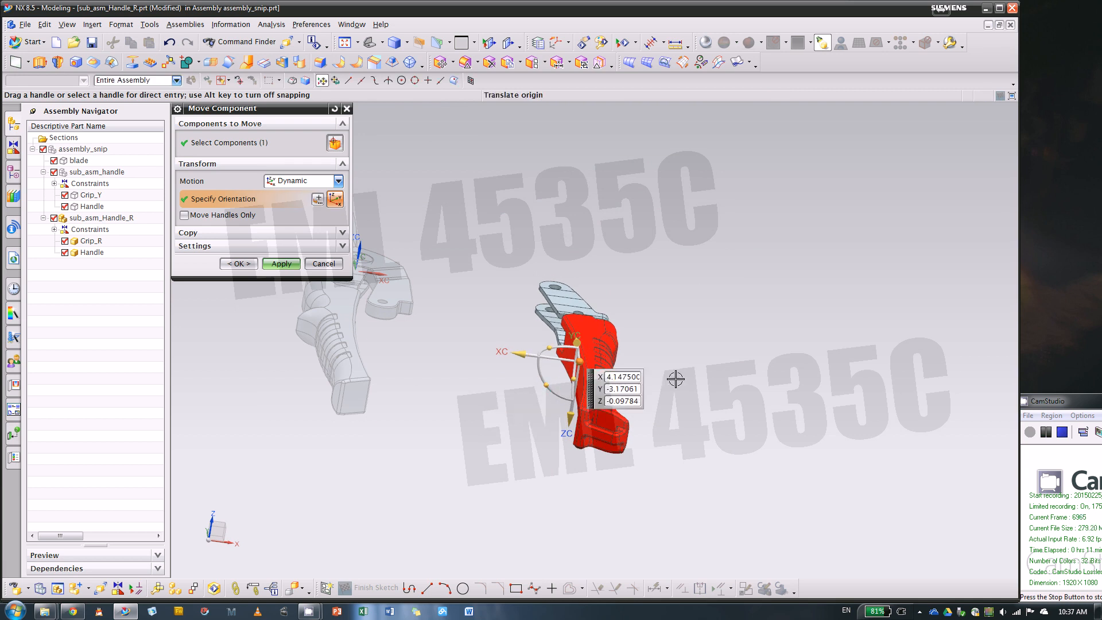
{"action": "left_click", "coordinate": [282, 264]}
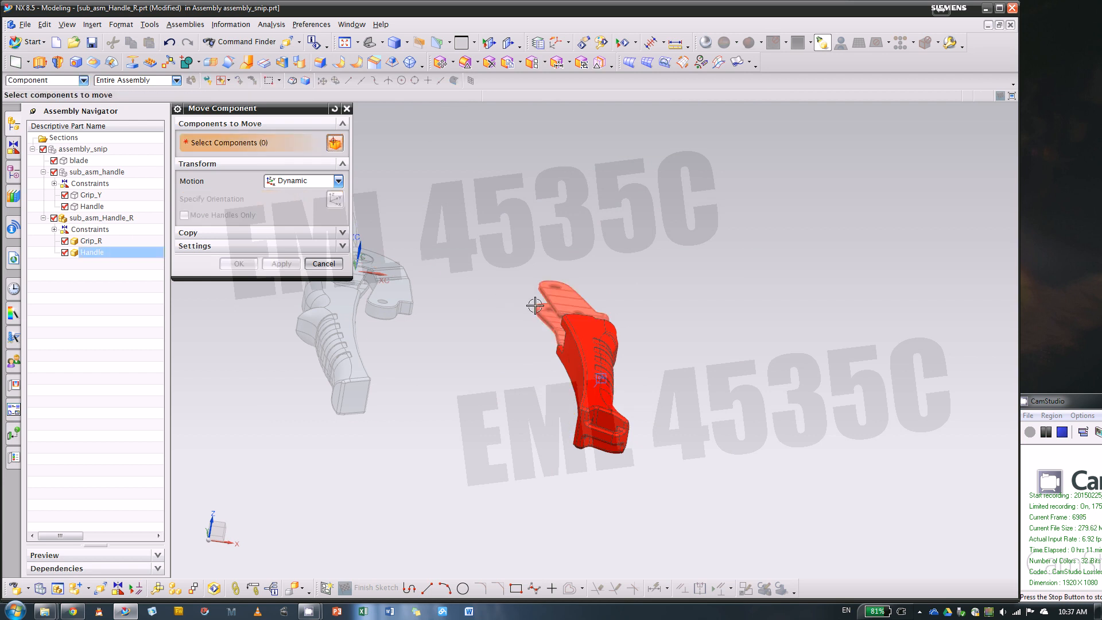
{"action": "middle_click_drag", "start_coordinate": [581, 334], "coordinate": [572, 411]}
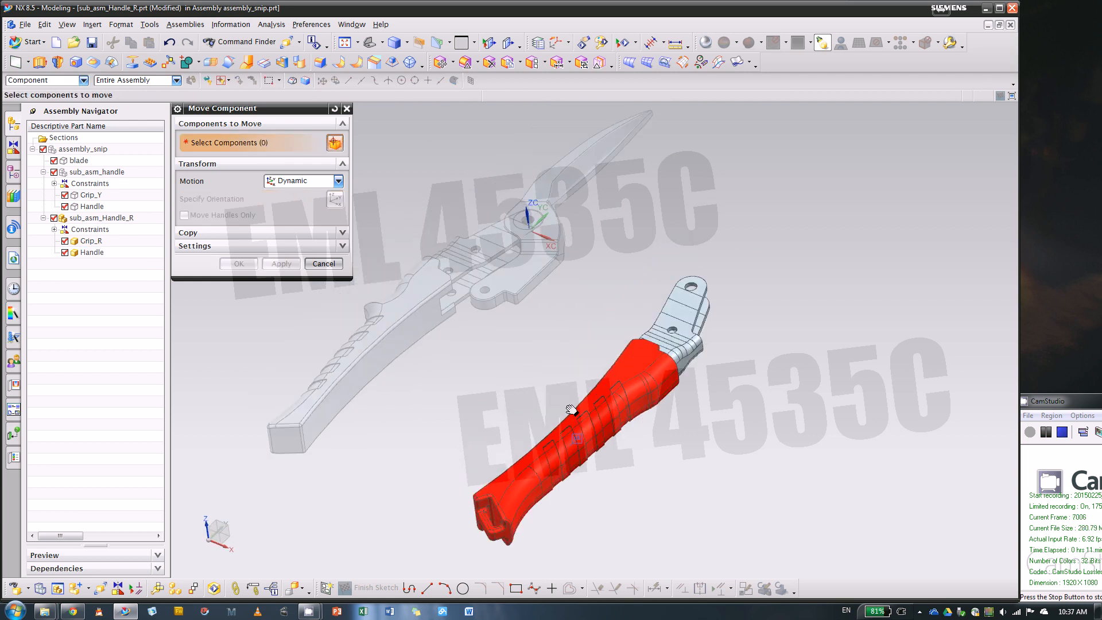
{"action": "left_click", "coordinate": [324, 263]}
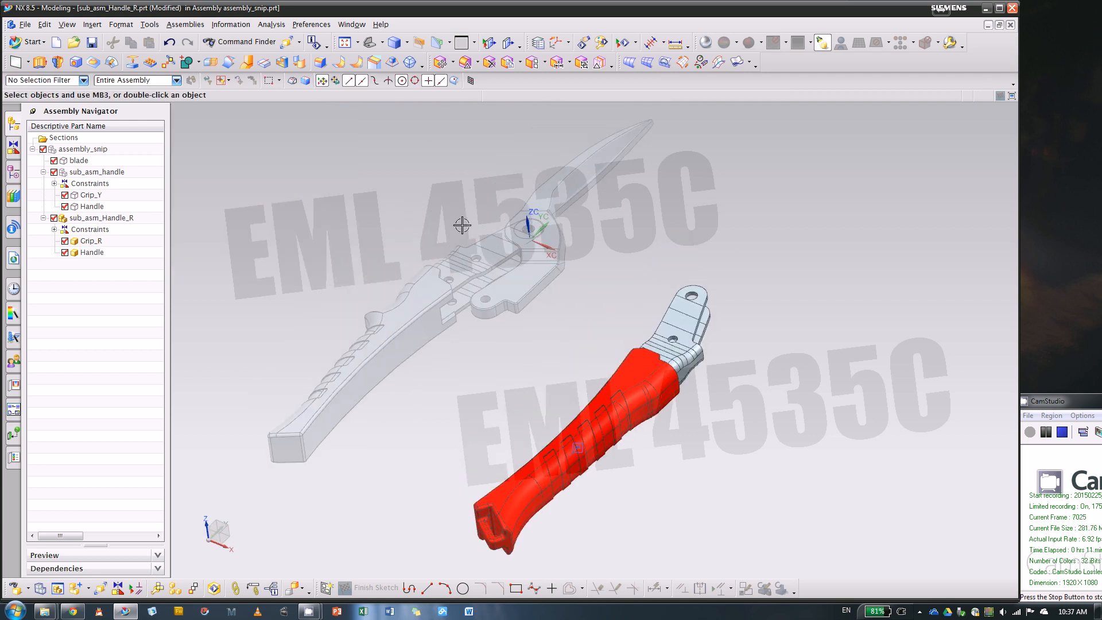
- Compare the flipped red handle with the blade and other handle, and make assembly_snip the work part
{"action": "middle_click_drag", "start_coordinate": [462, 225], "coordinate": [364, 233]}
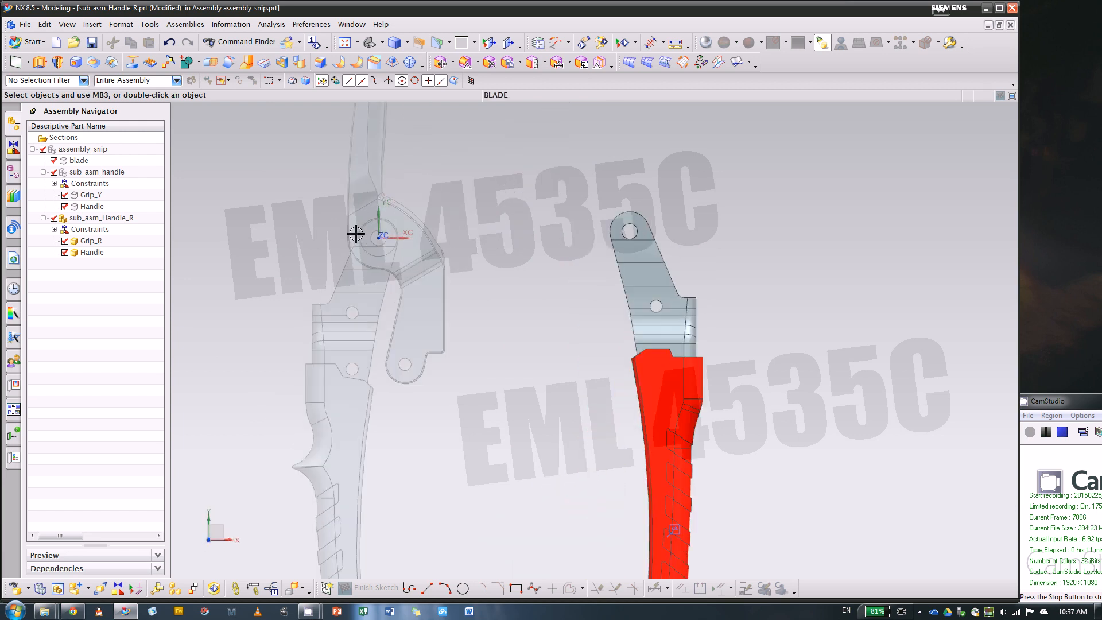
{"action": "scroll", "coordinate": [356, 234], "scroll_direction": "up", "scroll_amount": 3}
{"action": "scroll", "coordinate": [529, 236], "scroll_direction": "down", "scroll_amount": 3}
{"action": "middle_click_drag", "start_coordinate": [529, 236], "coordinate": [569, 295]}
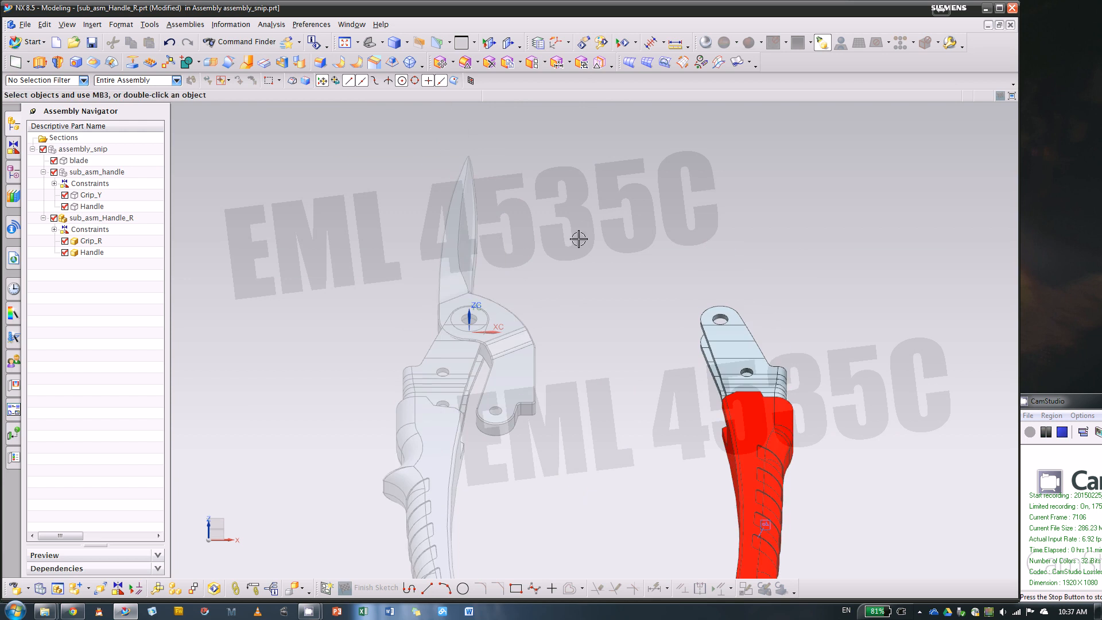
{"action": "scroll", "coordinate": [554, 352], "scroll_direction": "down", "scroll_amount": 2}
{"action": "scroll", "coordinate": [554, 351], "scroll_direction": "up", "scroll_amount": 2}
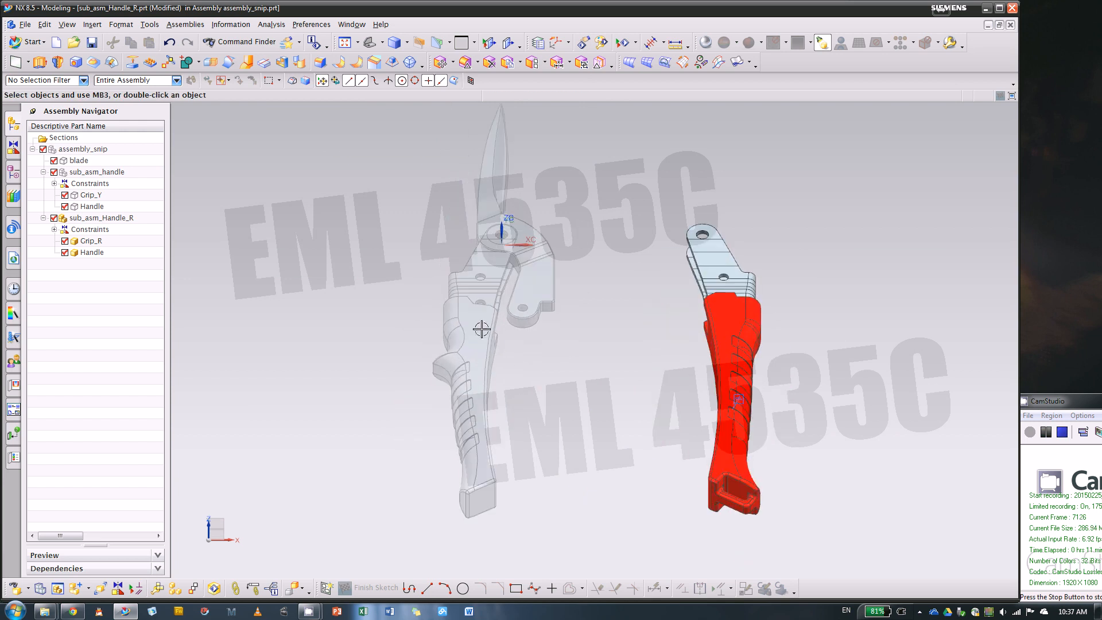
{"action": "double_click", "coordinate": [72, 150]}
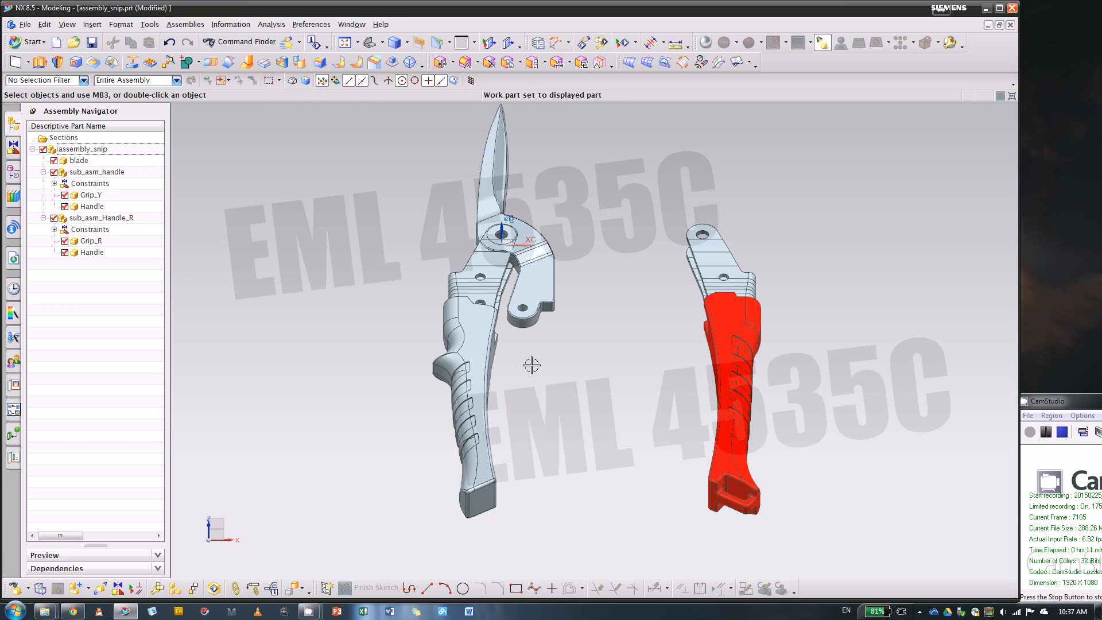
- Add a Fix constraint to the Grip_Y component in sub_asm_handle
{"action": "middle_click_drag", "start_coordinate": [532, 365], "coordinate": [561, 374]}
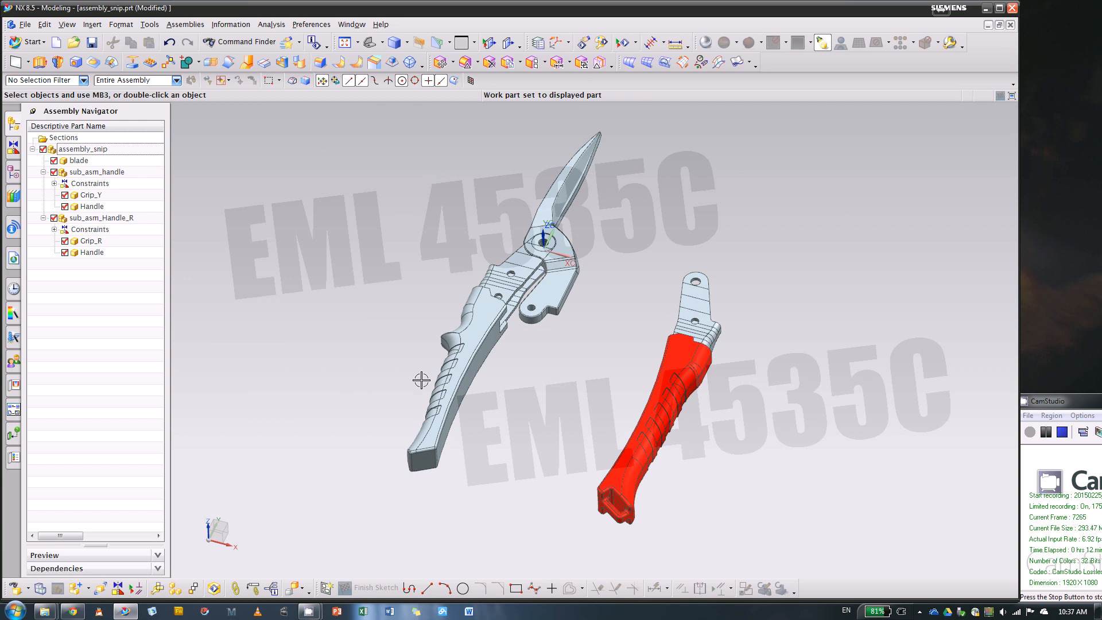
{"action": "scroll", "coordinate": [447, 347], "scroll_direction": "up", "scroll_amount": 2}
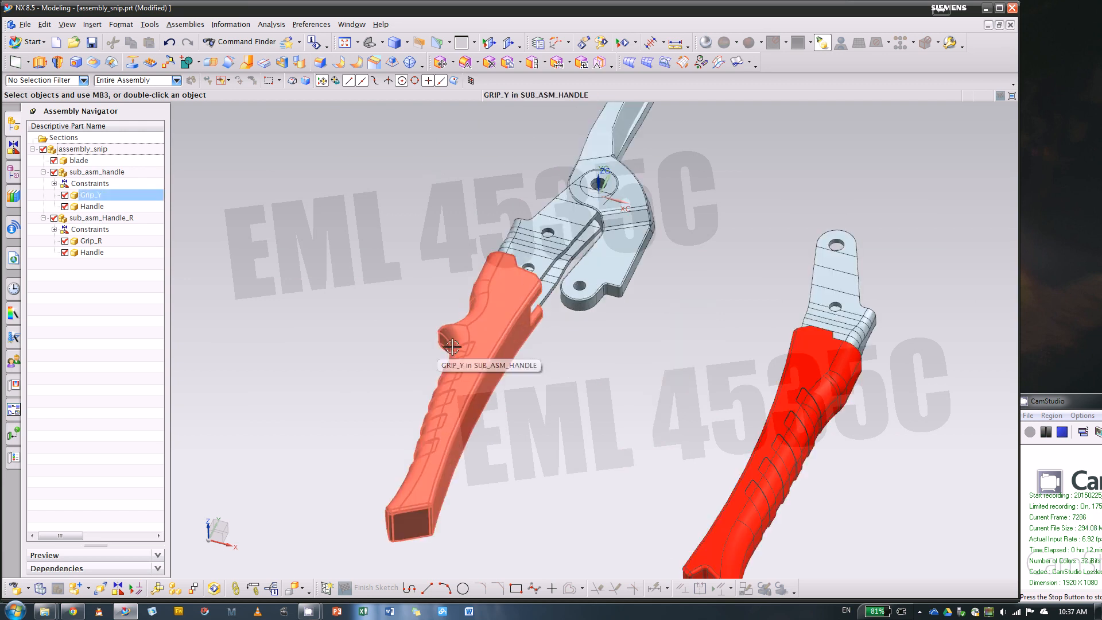
{"action": "scroll", "coordinate": [542, 348], "scroll_direction": "down", "scroll_amount": 2}
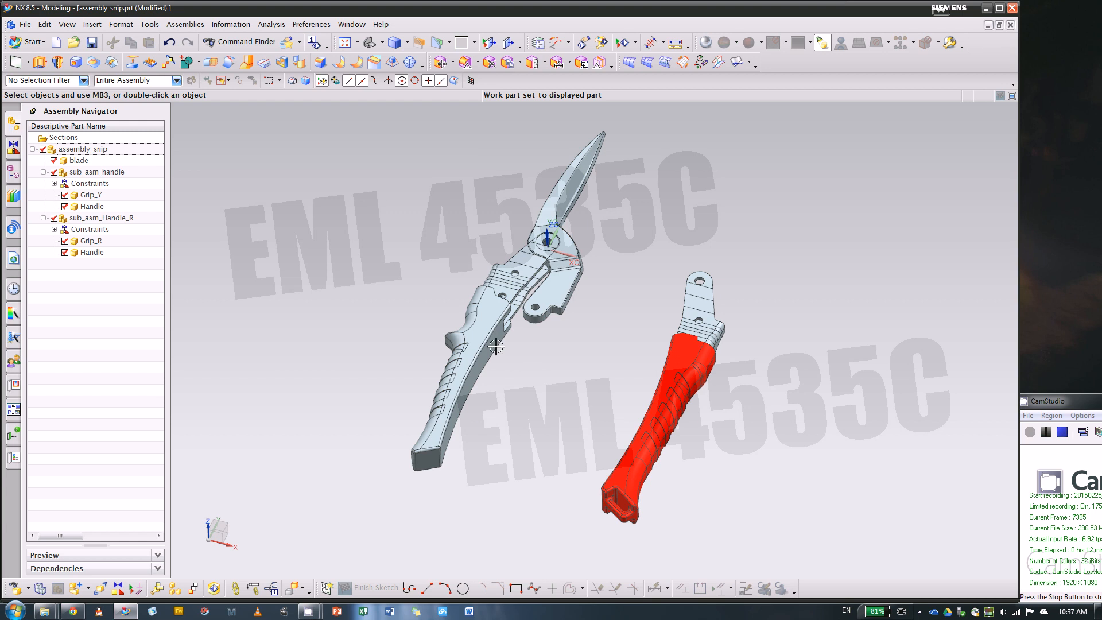
{"action": "left_click", "coordinate": [449, 398]}
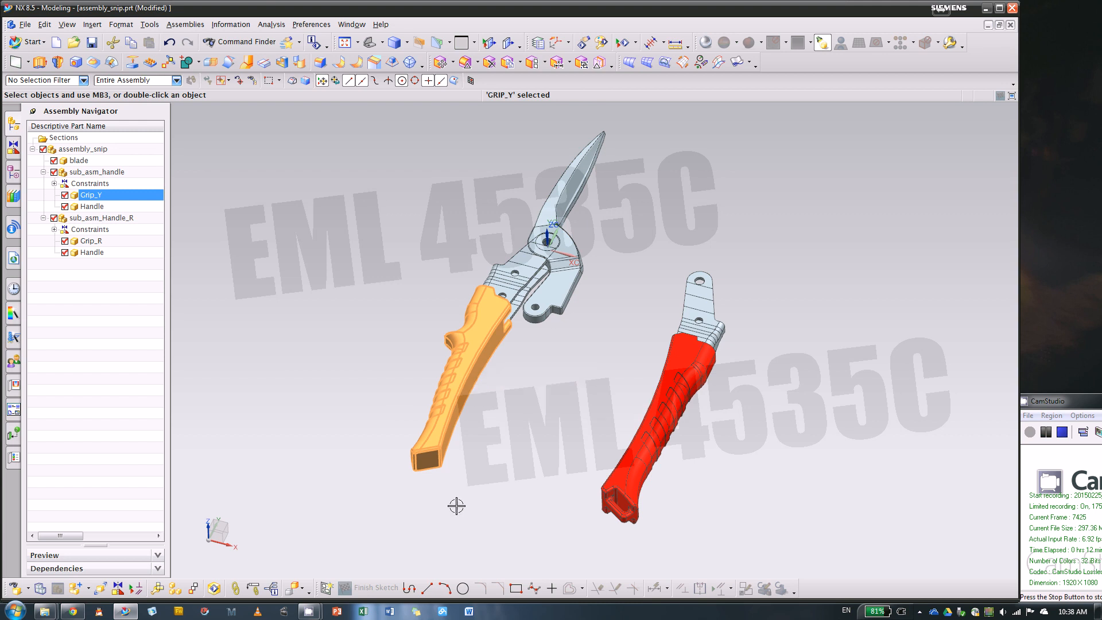
{"action": "left_click", "coordinate": [116, 588]}
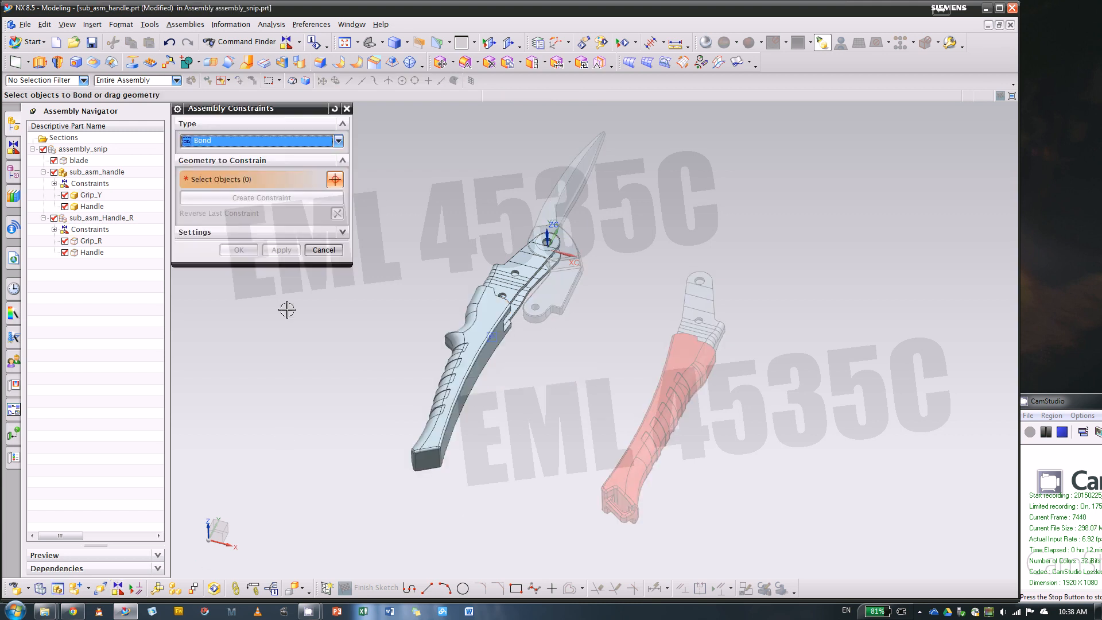
{"action": "left_click", "coordinate": [219, 150]}
{"action": "left_click", "coordinate": [227, 195]}
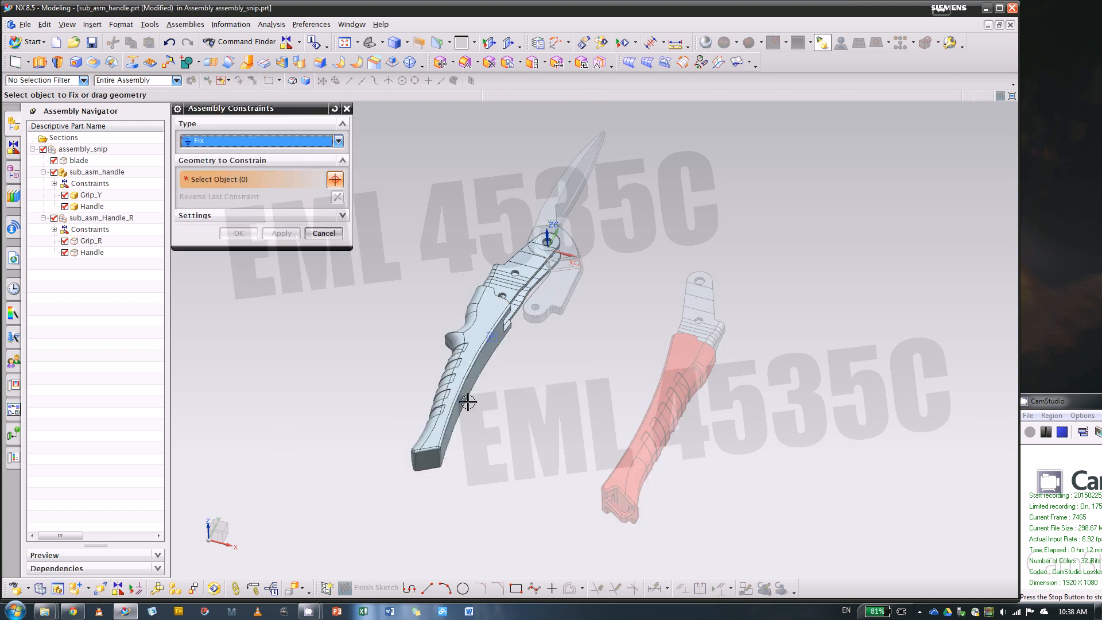
{"action": "left_click", "coordinate": [459, 422]}
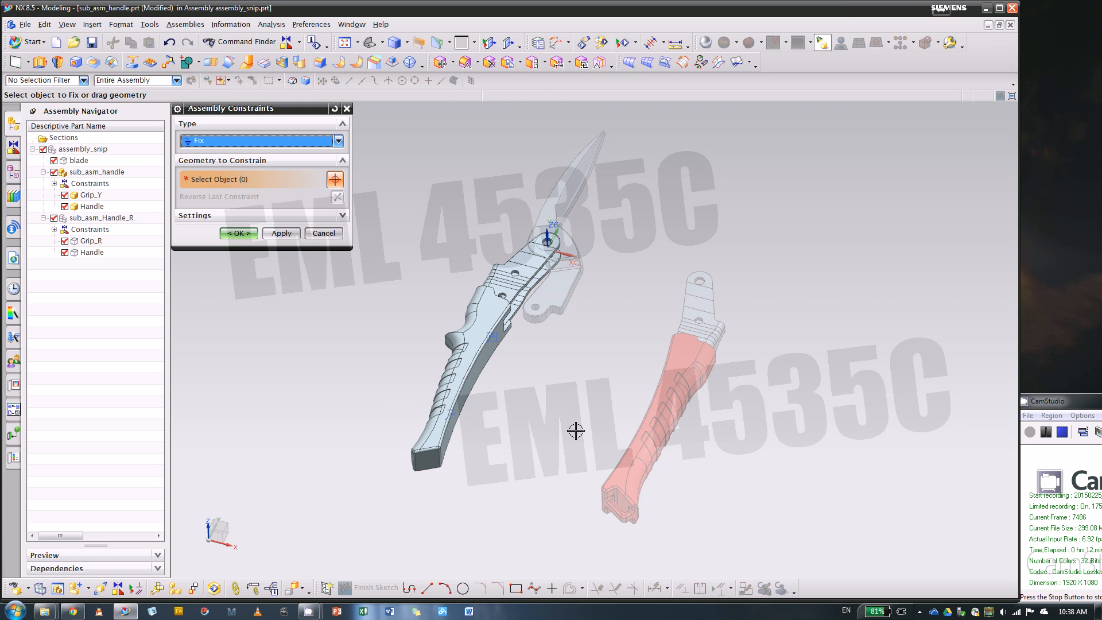
{"action": "left_click", "coordinate": [241, 233]}
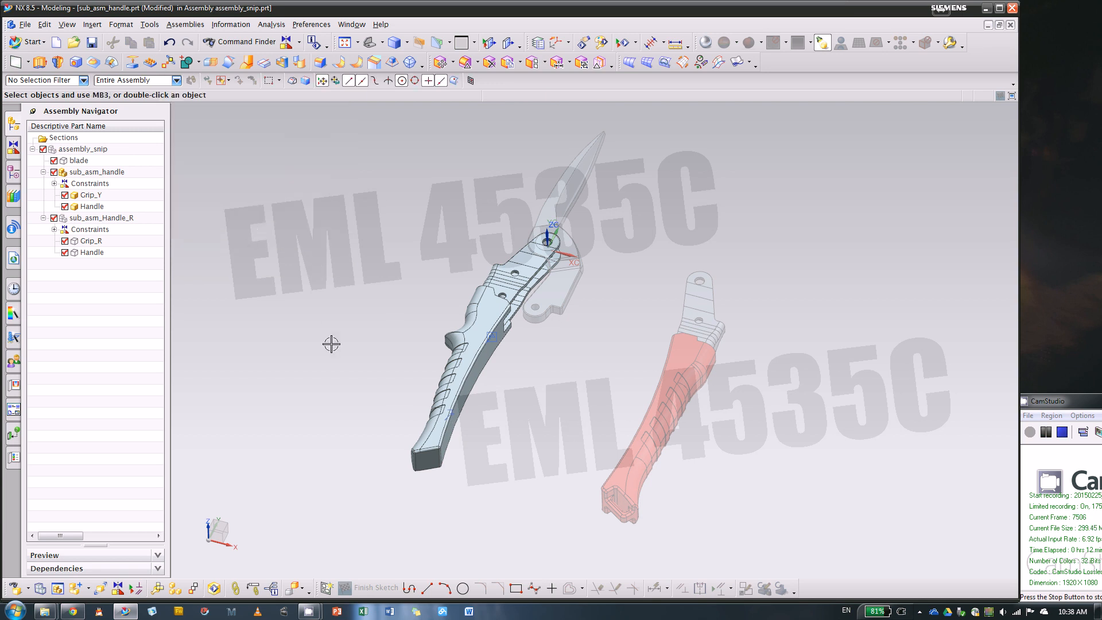
- Return the work part from sub_asm_handle to assembly_snip
{"action": "scroll", "coordinate": [510, 408], "scroll_direction": "up", "scroll_amount": 1}
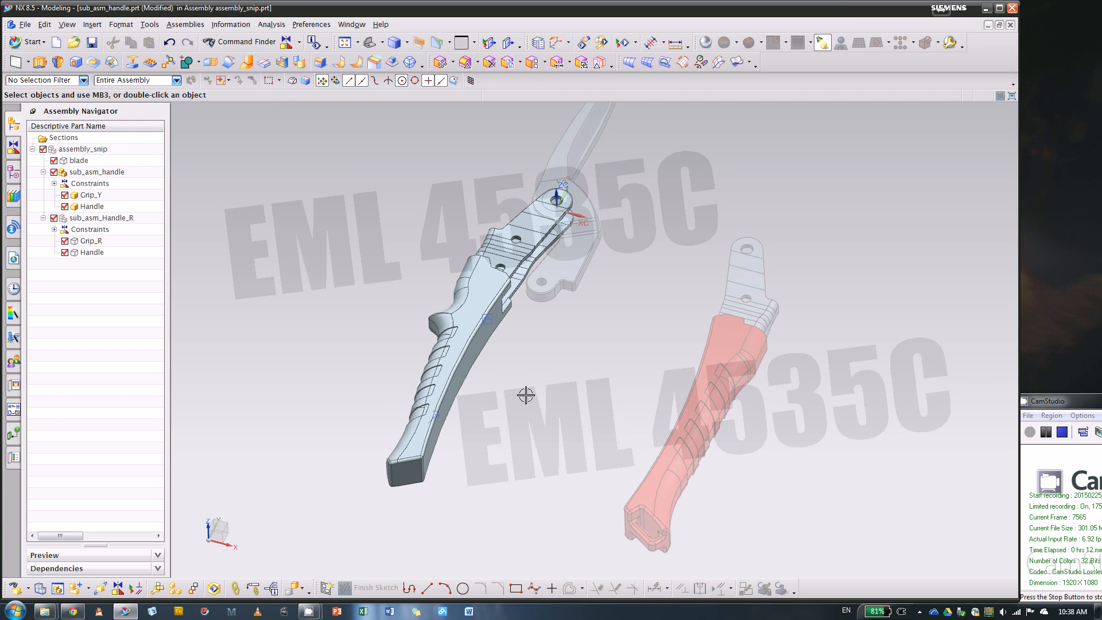
{"action": "scroll", "coordinate": [470, 413], "scroll_direction": "down", "scroll_amount": 1}
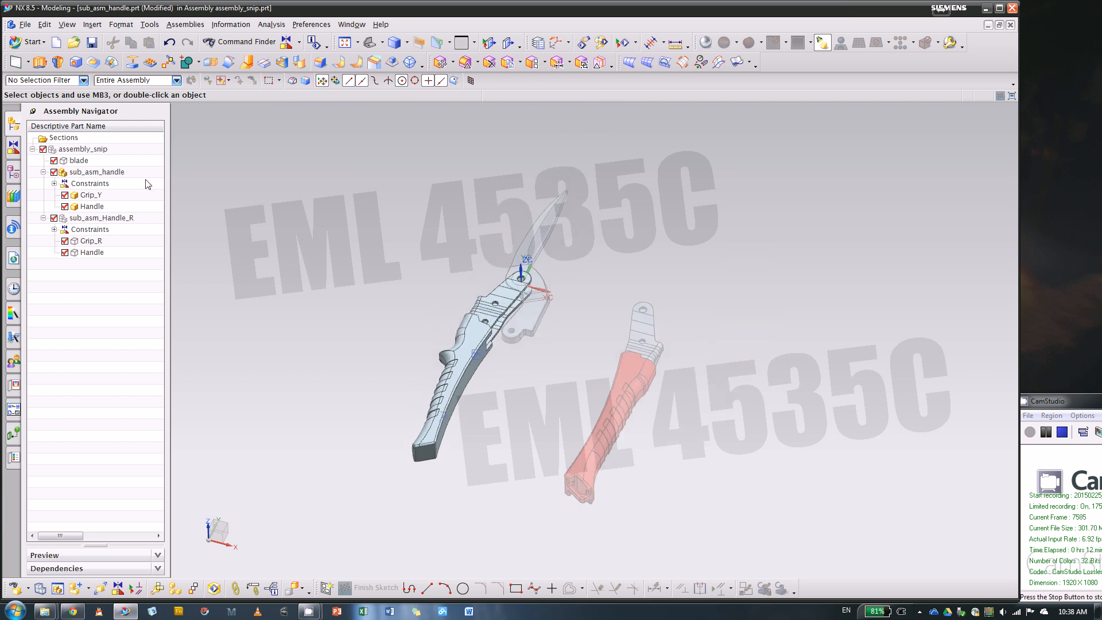
{"action": "double_click", "coordinate": [83, 149]}
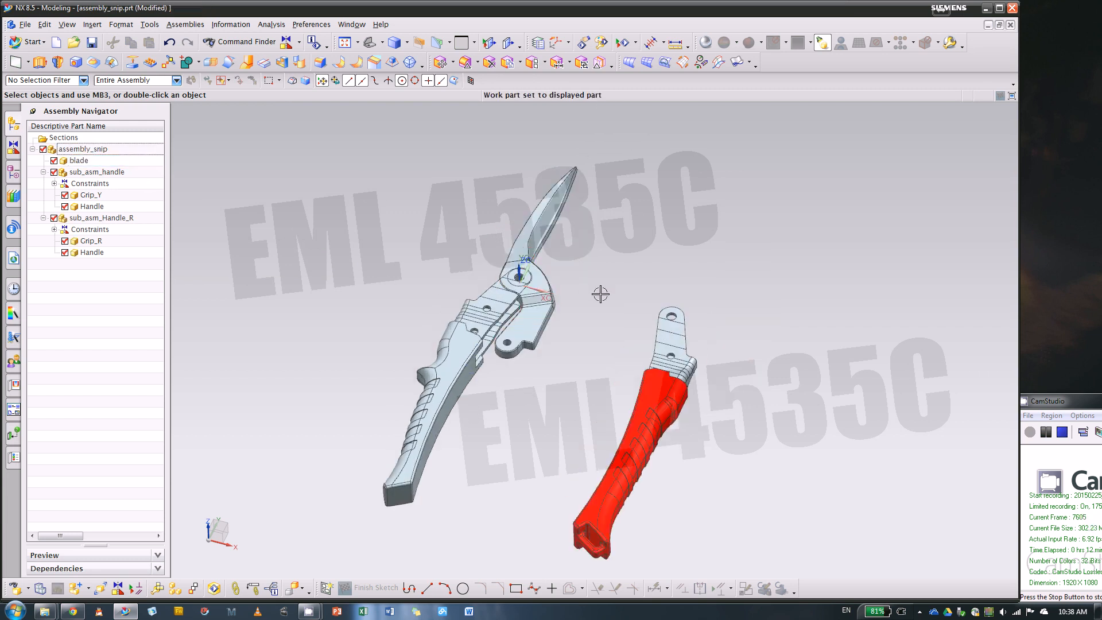
- Move the blade freely away from the grey handle into open space with a dynamic motion and finish Move Component
{"action": "middle_click_drag", "start_coordinate": [600, 294], "coordinate": [627, 266]}
{"action": "scroll", "coordinate": [575, 271], "scroll_direction": "up", "scroll_amount": 2}
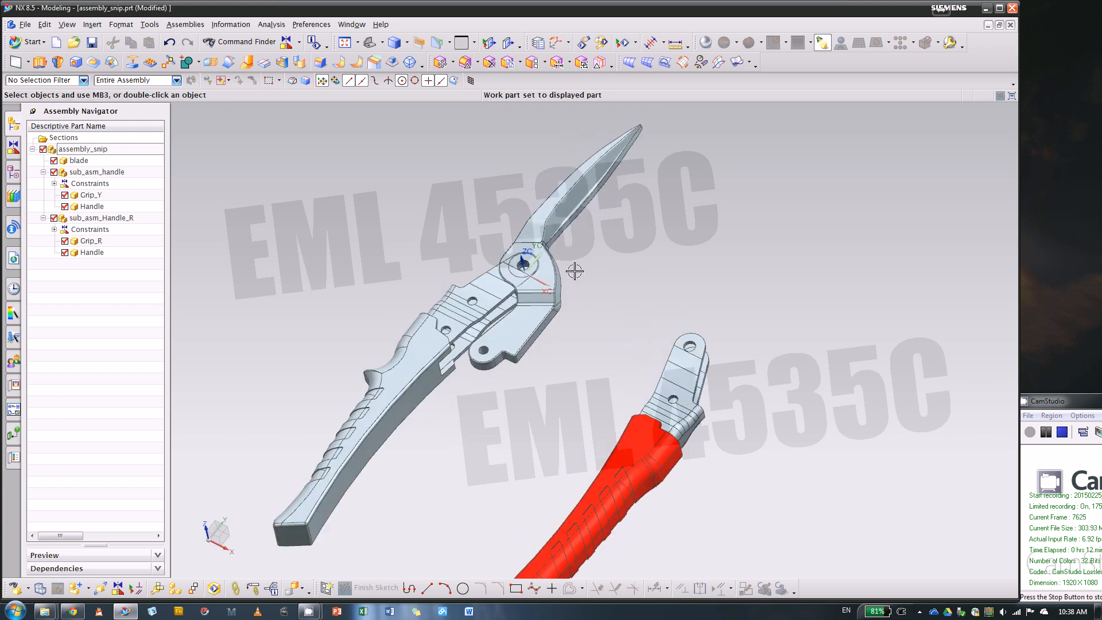
{"action": "scroll", "coordinate": [624, 293], "scroll_direction": "down", "scroll_amount": 2}
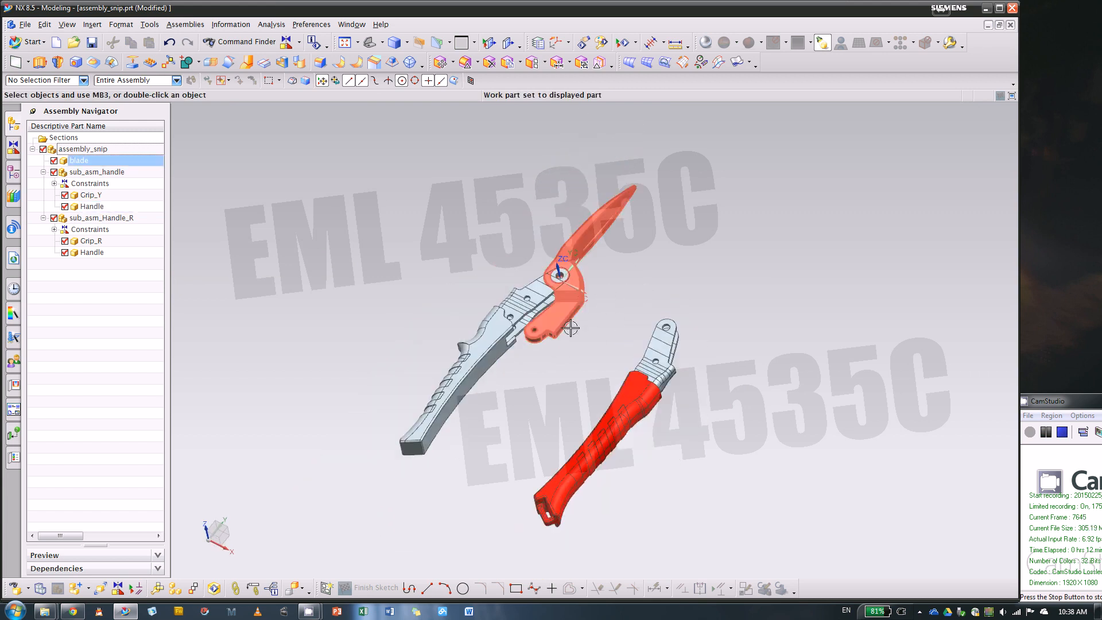
{"action": "scroll", "coordinate": [622, 322], "scroll_direction": "up", "scroll_amount": 2}
{"action": "left_click", "coordinate": [548, 340]}
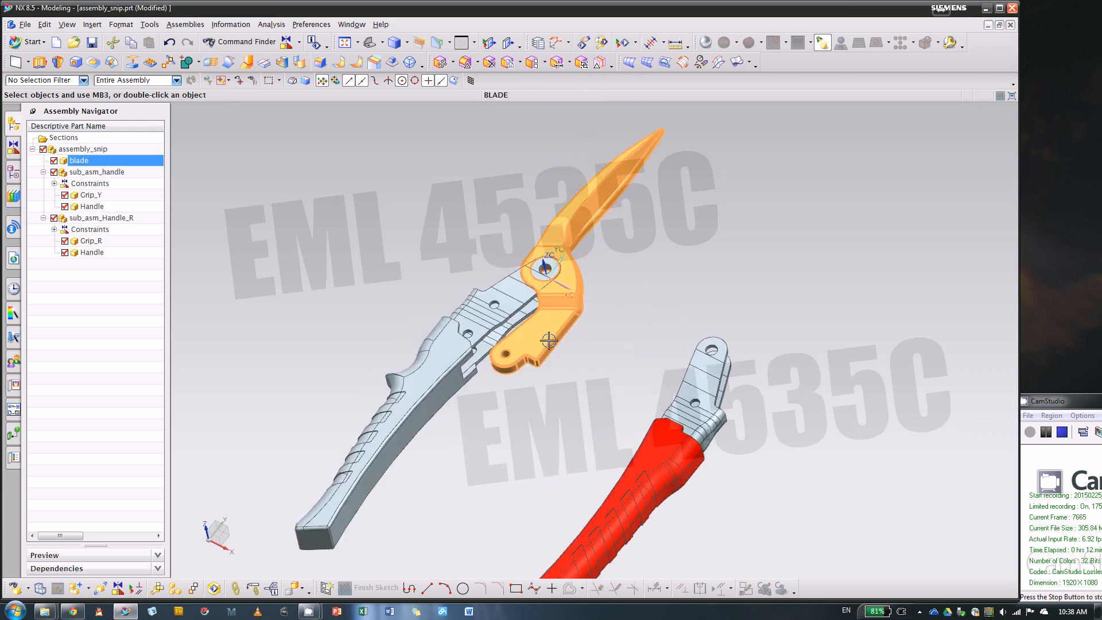
{"action": "left_click", "coordinate": [618, 325]}
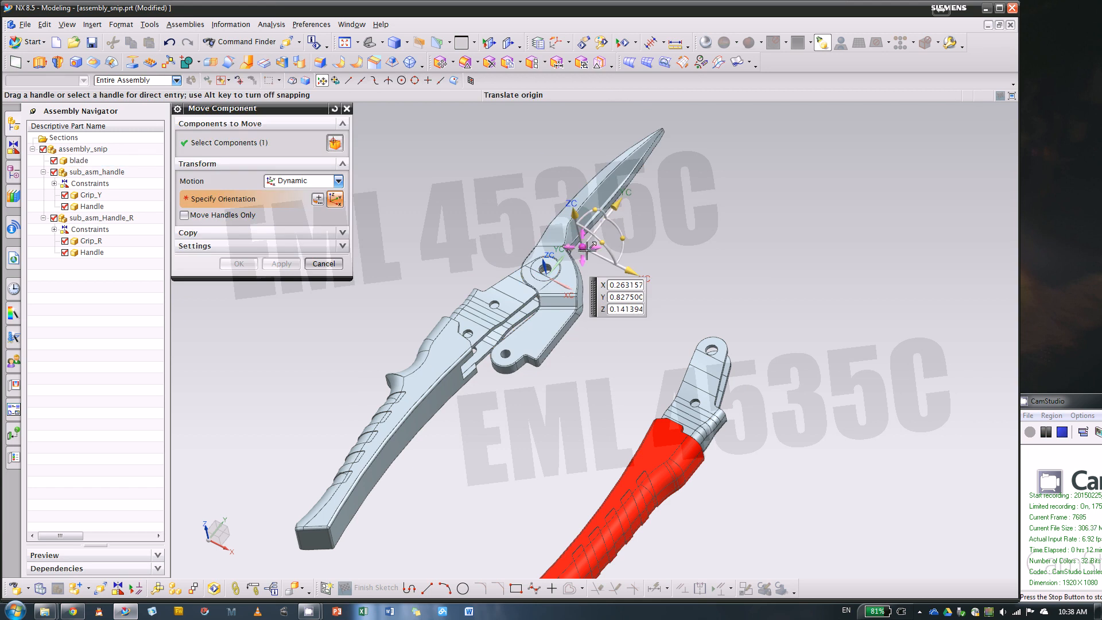
{"action": "left_click_drag", "start_coordinate": [585, 248], "coordinate": [726, 185]}
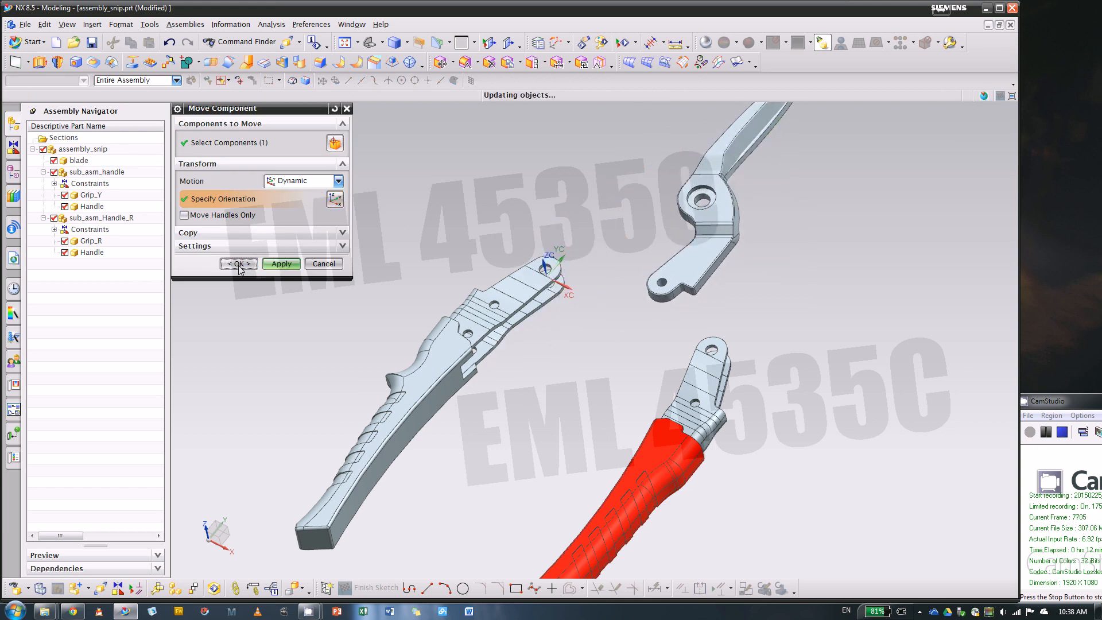
{"action": "left_click", "coordinate": [239, 264]}
{"action": "scroll", "coordinate": [416, 267], "scroll_direction": "down", "scroll_amount": 2}
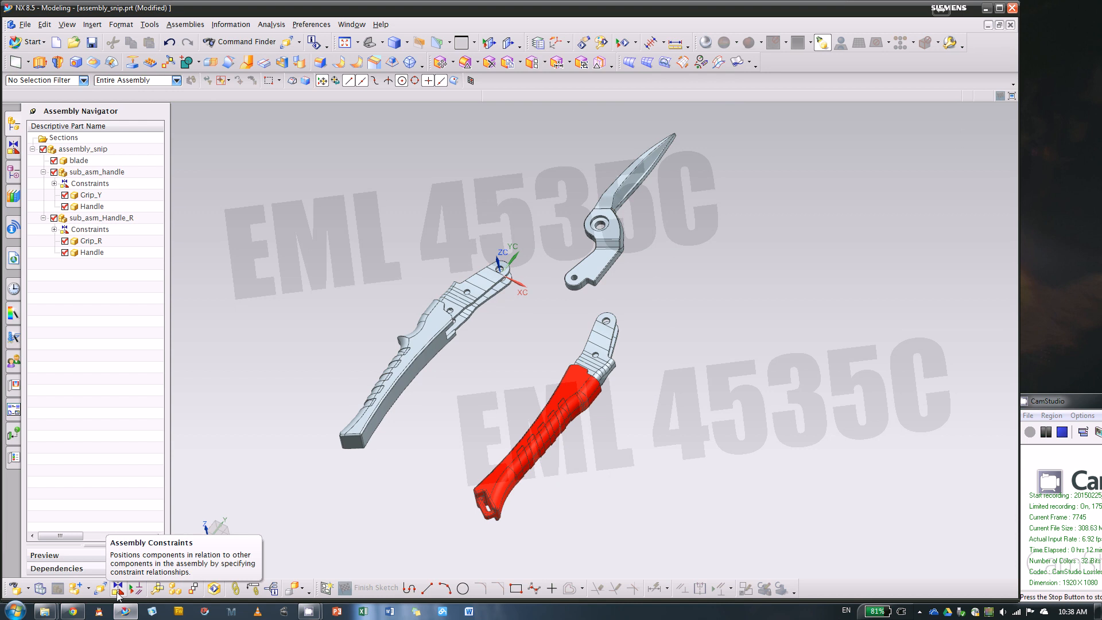
- Add a second instance of blade.prt to the assembly, positioned at the Absolute Origin
{"action": "left_click", "coordinate": [40, 589]}
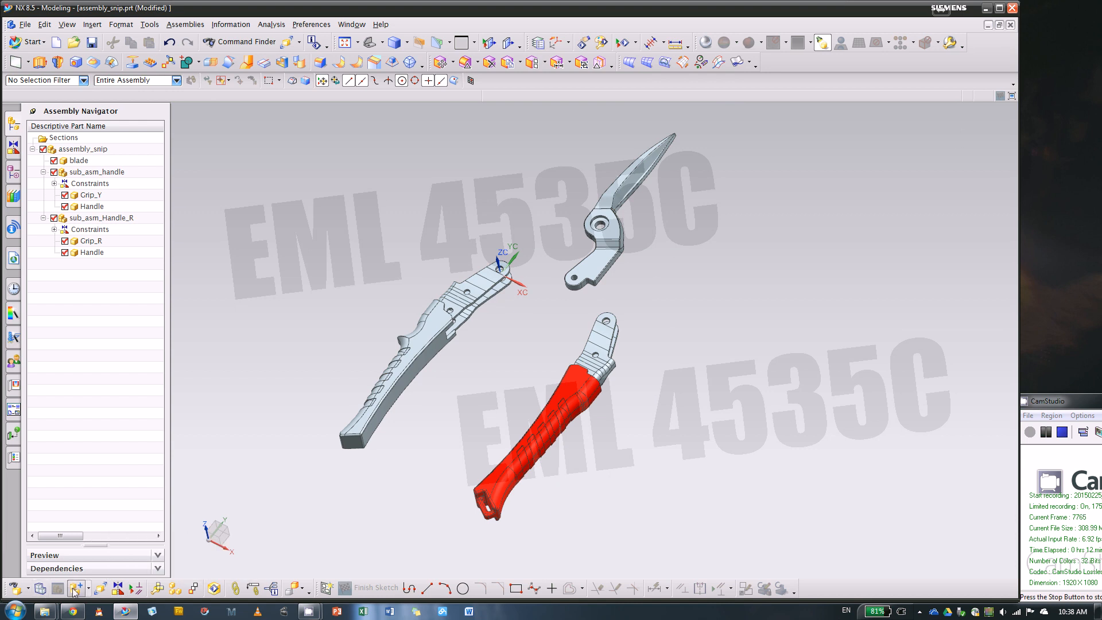
{"action": "left_click", "coordinate": [194, 172]}
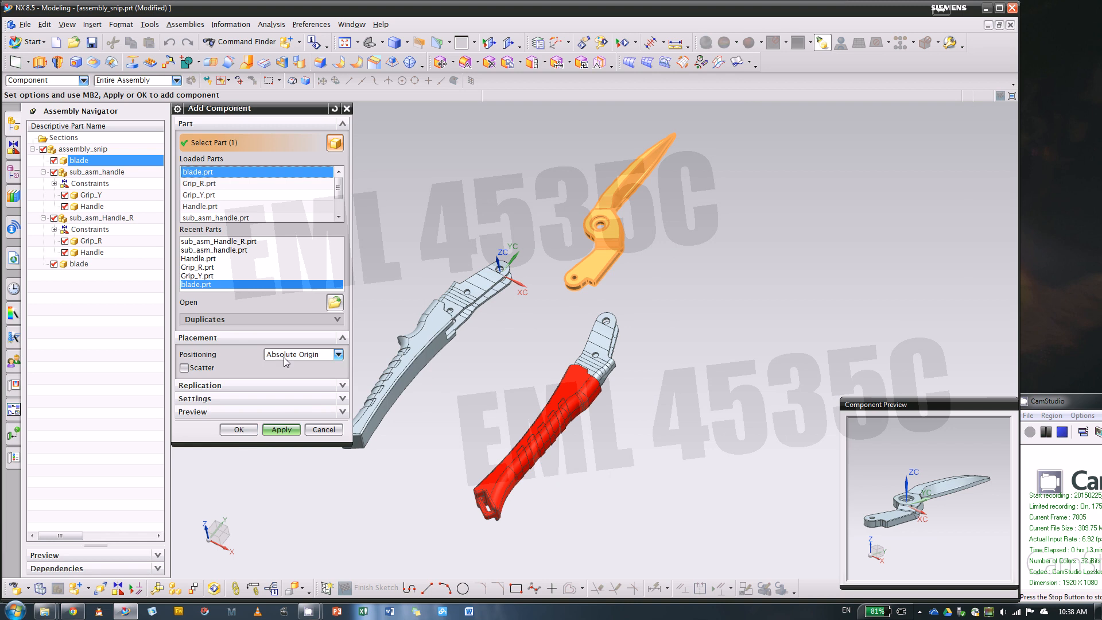
{"action": "left_click", "coordinate": [239, 431]}
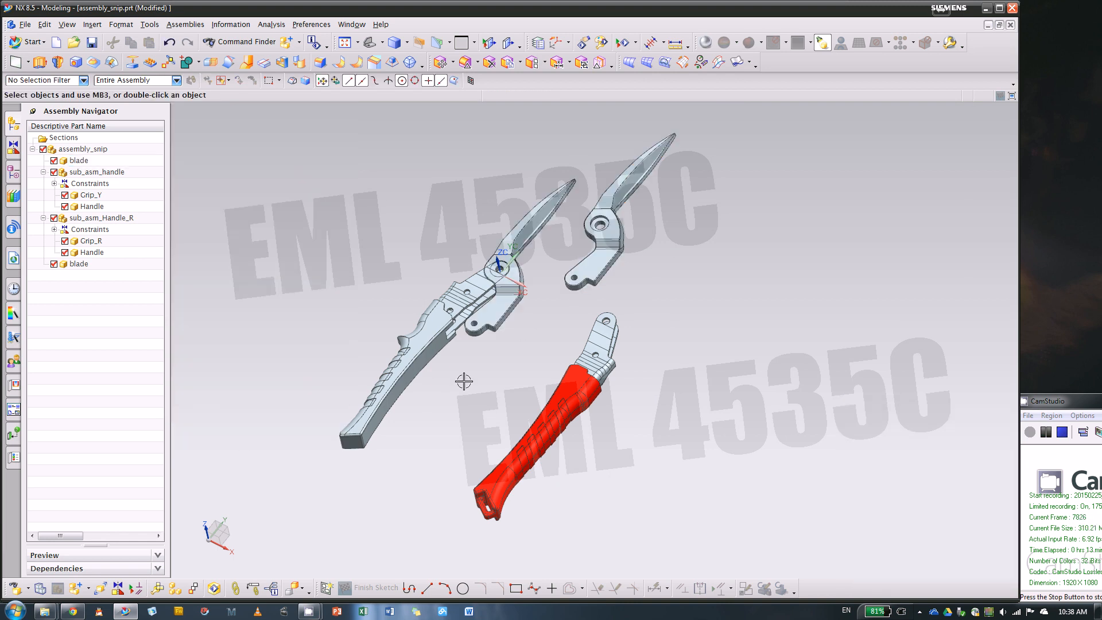
- Flip the newly added blade over about its YC-axis with a dynamic motion and finish Move Component
{"action": "left_click", "coordinate": [504, 326]}
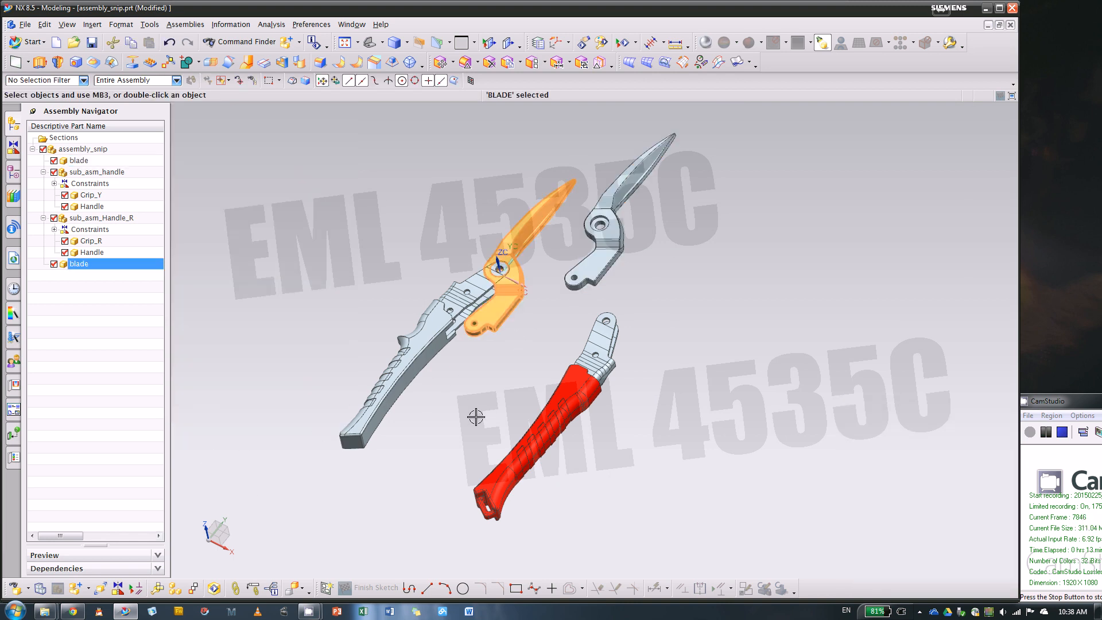
{"action": "middle_click_drag", "start_coordinate": [474, 415], "coordinate": [546, 315]}
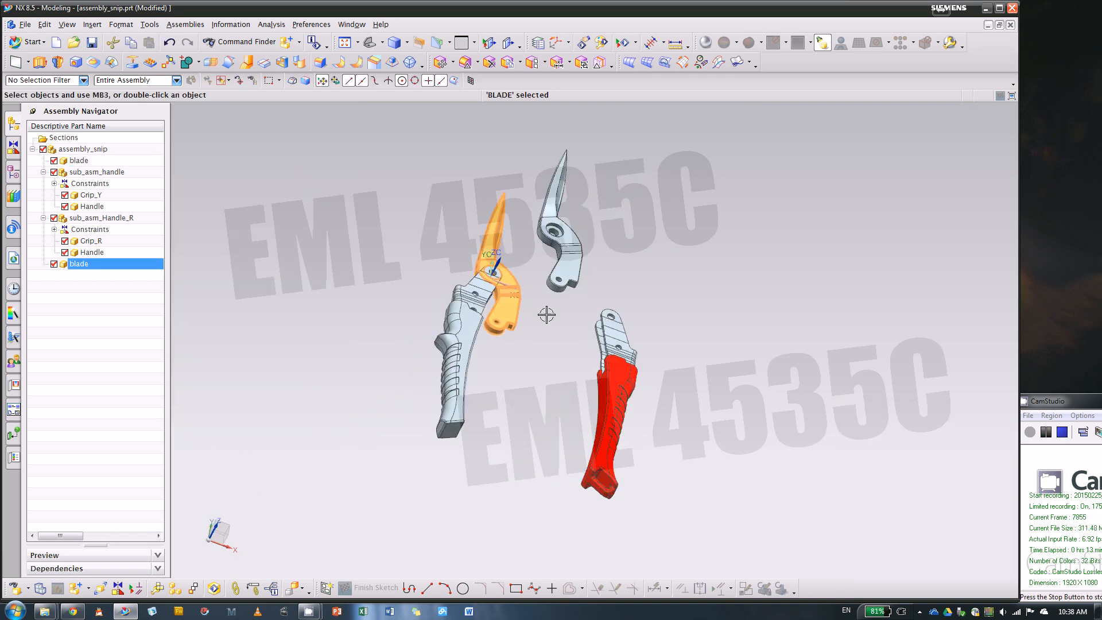
{"action": "right_click", "coordinate": [513, 319]}
{"action": "left_click", "coordinate": [577, 331]}
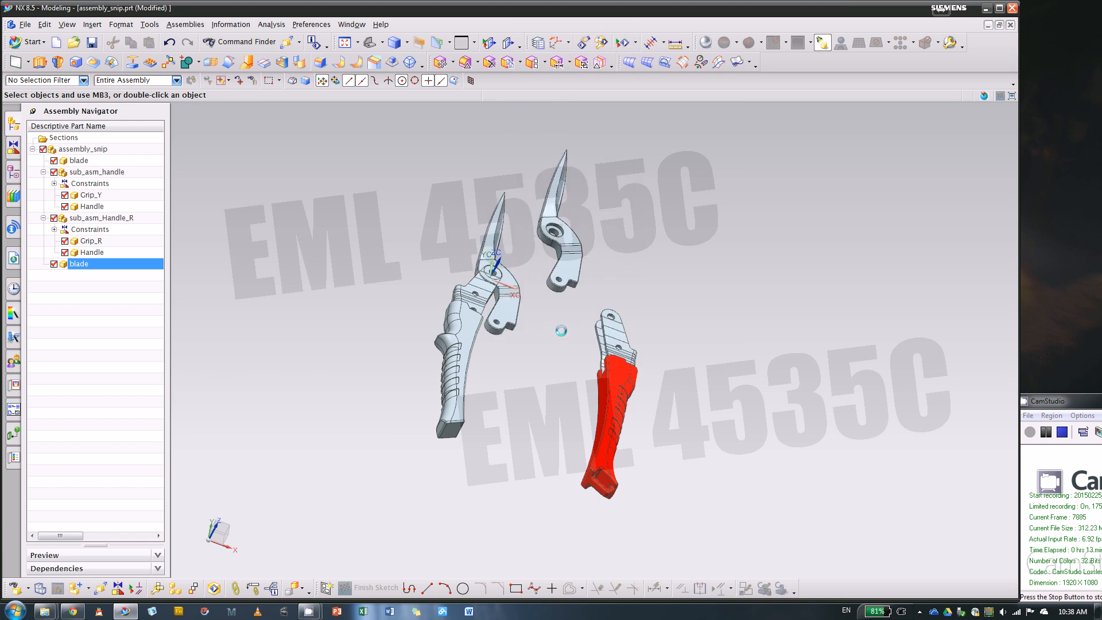
{"action": "left_click_drag", "start_coordinate": [532, 251], "coordinate": [421, 316]}
{"action": "left_click", "coordinate": [503, 261]}
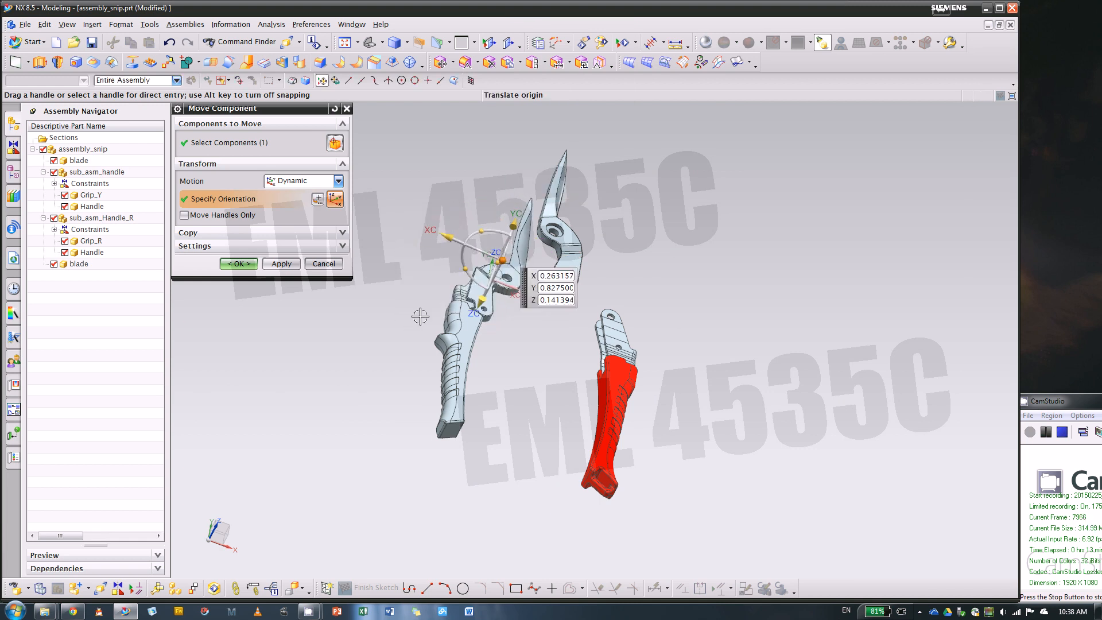
{"action": "left_click", "coordinate": [239, 263]}
- Add a Fit constraint between the pivot hole of the flipped blade and the smaller pivot hole of the first blade
{"action": "middle_click_drag", "start_coordinate": [514, 312], "coordinate": [480, 442]}
{"action": "scroll", "coordinate": [480, 443], "scroll_direction": "down", "scroll_amount": 3}
{"action": "scroll", "coordinate": [545, 301], "scroll_direction": "up", "scroll_amount": 3}
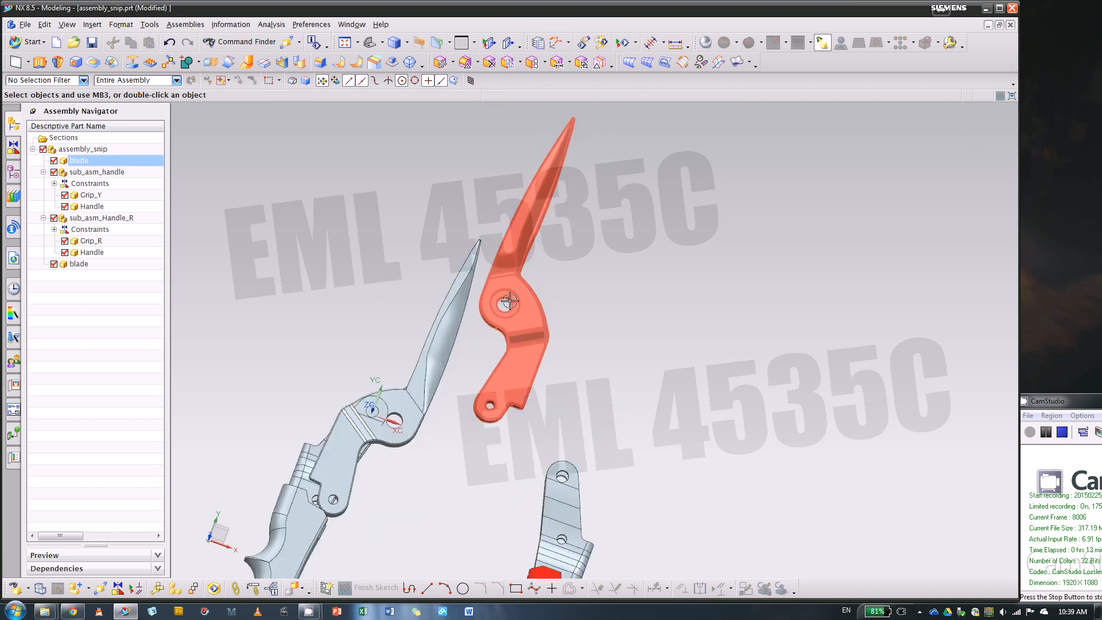
{"action": "scroll", "coordinate": [497, 318], "scroll_direction": "up", "scroll_amount": 3}
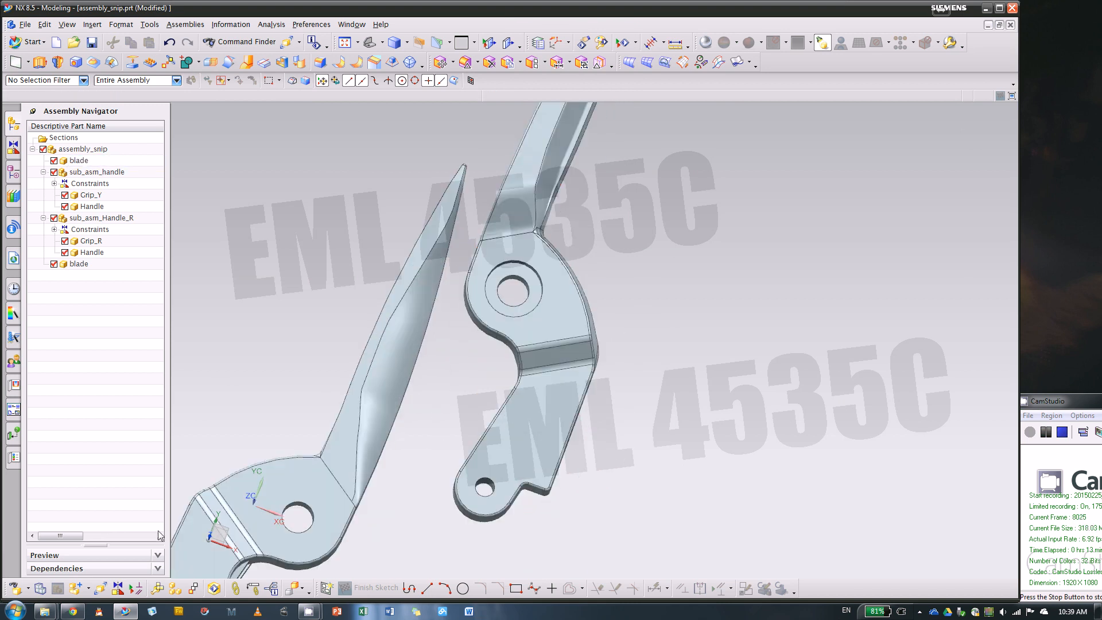
{"action": "left_click", "coordinate": [117, 588]}
{"action": "left_click", "coordinate": [230, 141]}
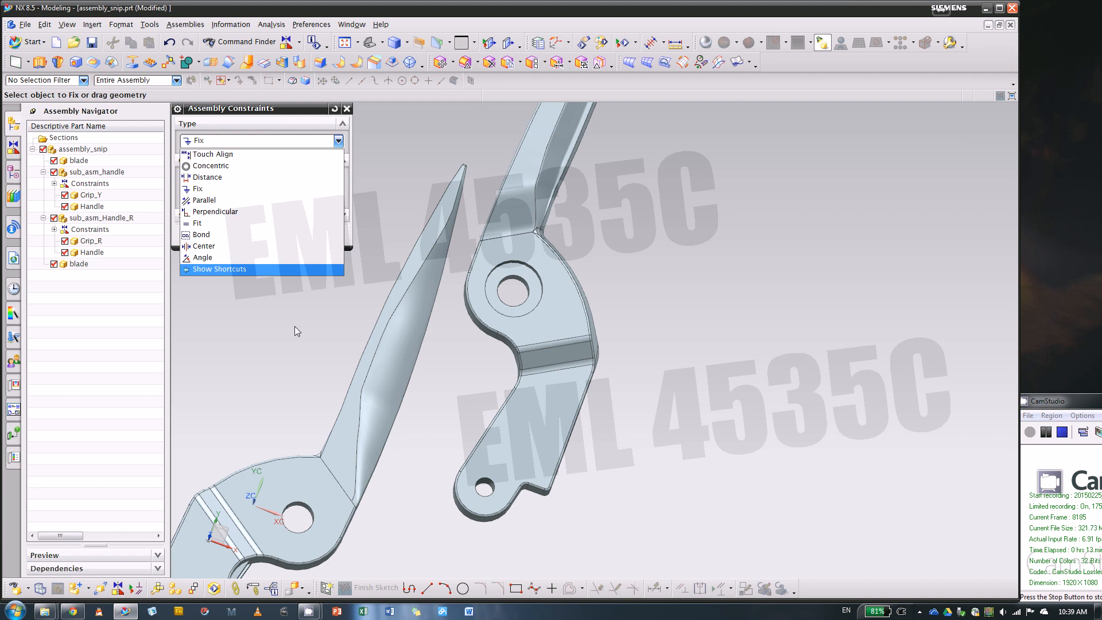
{"action": "left_click", "coordinate": [195, 223]}
{"action": "scroll", "coordinate": [293, 524], "scroll_direction": "up", "scroll_amount": 3}
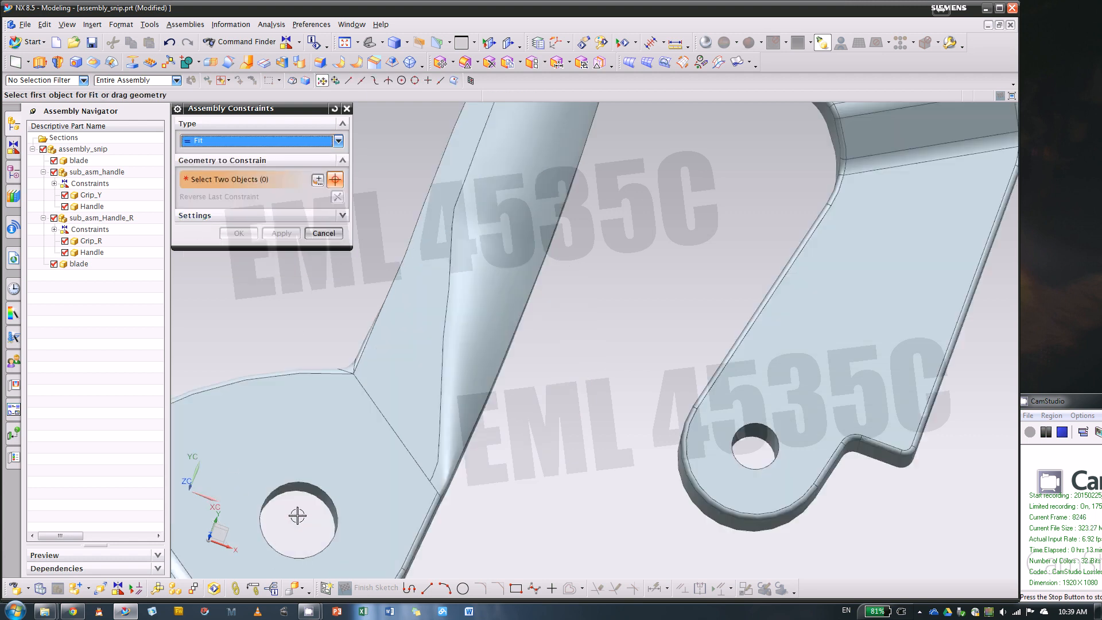
{"action": "left_click", "coordinate": [303, 497]}
{"action": "scroll", "coordinate": [286, 537], "scroll_direction": "down", "scroll_amount": 3}
{"action": "scroll", "coordinate": [575, 220], "scroll_direction": "up", "scroll_amount": 4}
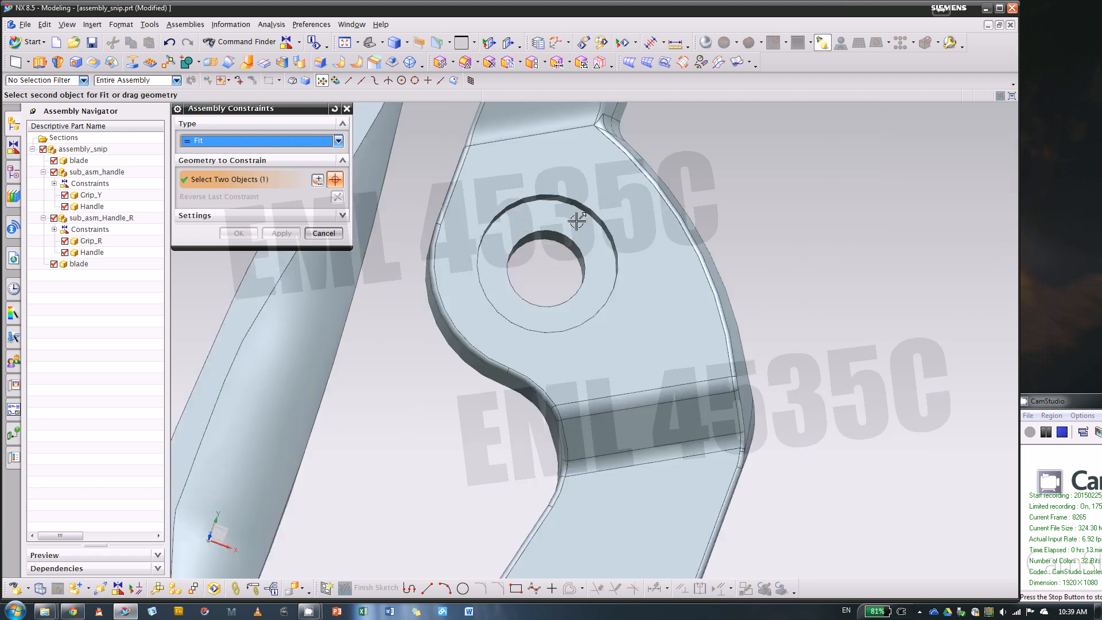
{"action": "left_click", "coordinate": [550, 242]}
{"action": "scroll", "coordinate": [607, 253], "scroll_direction": "down", "scroll_amount": 4}
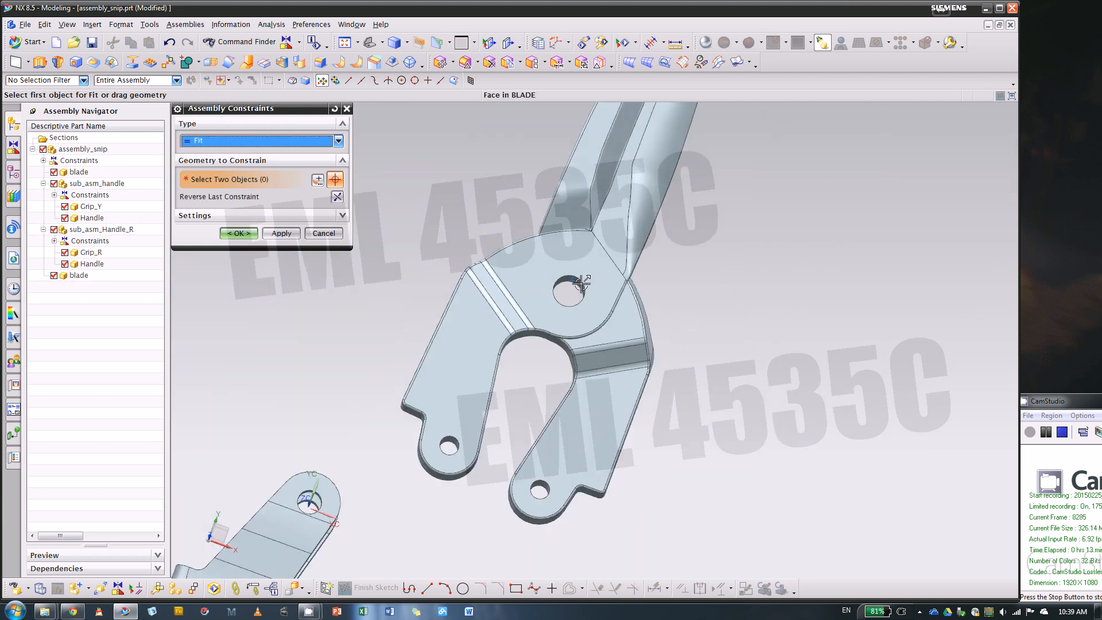
{"action": "middle_click_drag", "start_coordinate": [570, 288], "coordinate": [568, 346]}
{"action": "scroll", "coordinate": [615, 387], "scroll_direction": "up", "scroll_amount": 3}
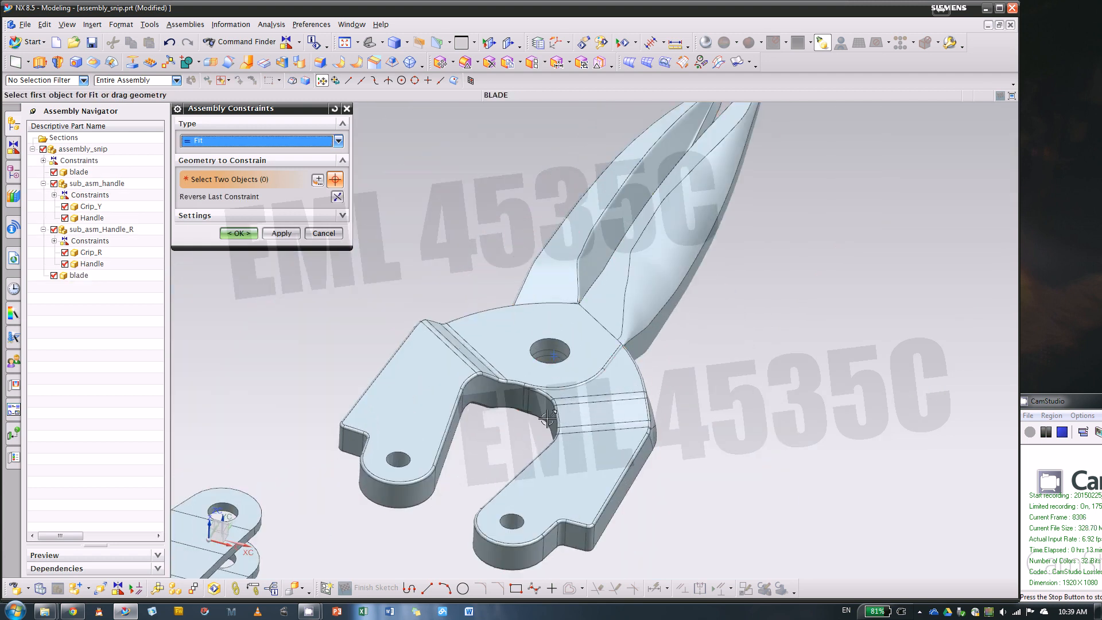
{"action": "mouse_move", "coordinate": [440, 305]}
{"action": "middle_mouse_down"}
{"action": "mouse_move", "coordinate": [444, 342]}
{"action": "mouse_move", "coordinate": [445, 323]}
{"action": "middle_mouse_up"}
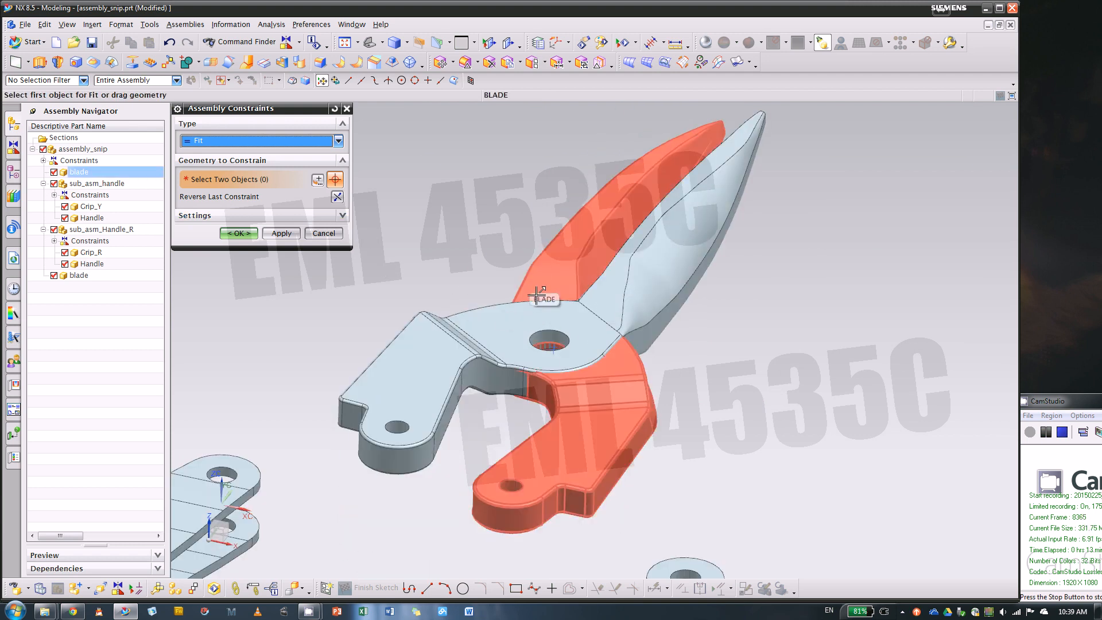
{"action": "left_click", "coordinate": [238, 233]}
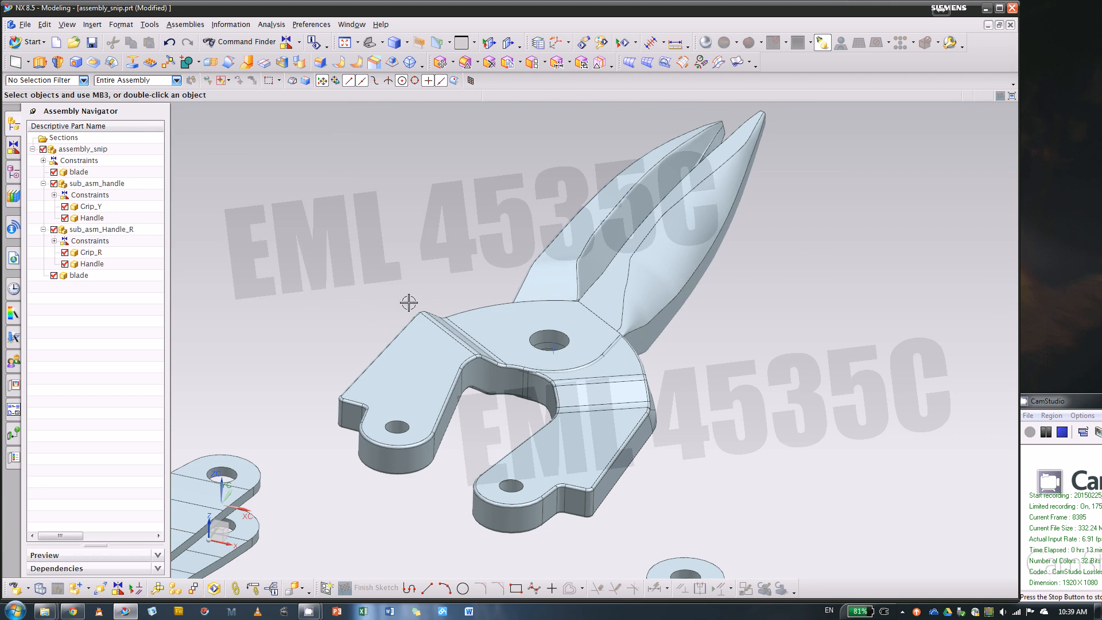
- Move the flipped blade along its ZC-axis to the opposite side of the first blade, at a Z position of about -0.659
{"action": "middle_click_drag", "start_coordinate": [408, 300], "coordinate": [430, 333]}
{"action": "left_click", "coordinate": [432, 335]}
{"action": "left_click", "coordinate": [493, 320]}
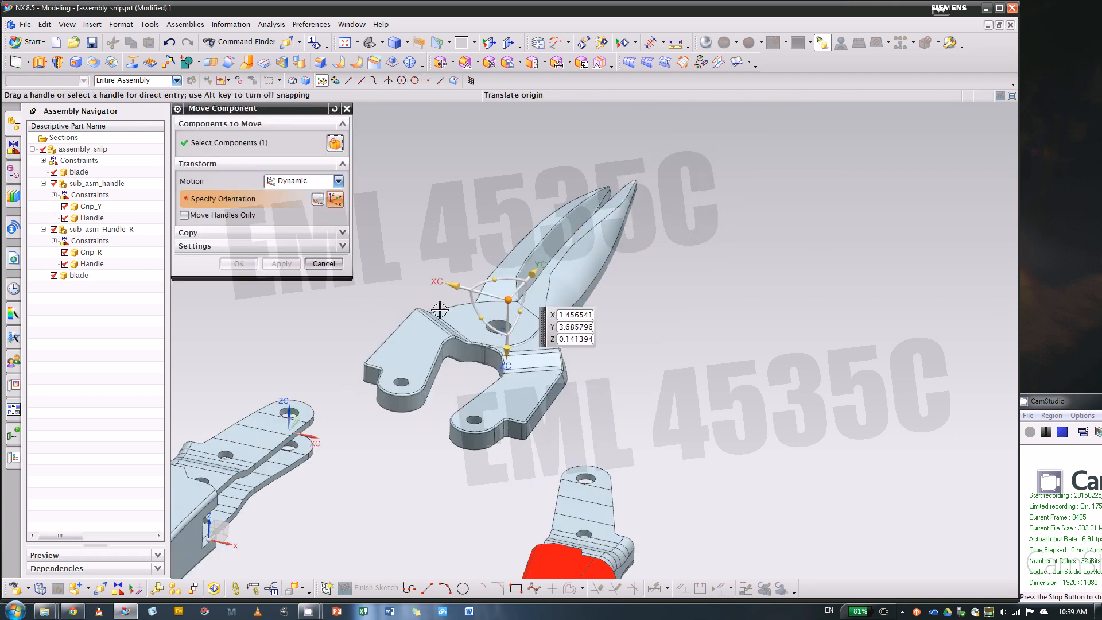
{"action": "left_click", "coordinate": [506, 357]}
{"action": "left_click_drag", "start_coordinate": [506, 384], "coordinate": [506, 426]}
- Examine the pivot hole alignment and the facing sides of the separated blades, and leave Move Component
{"action": "mouse_move", "coordinate": [666, 364]}
{"action": "middle_mouse_down"}
{"action": "mouse_move", "coordinate": [669, 426]}
{"action": "mouse_move", "coordinate": [669, 349]}
{"action": "middle_mouse_up"}
{"action": "scroll", "coordinate": [550, 299], "scroll_direction": "up", "scroll_amount": 3}
{"action": "key", "text": "F8"}
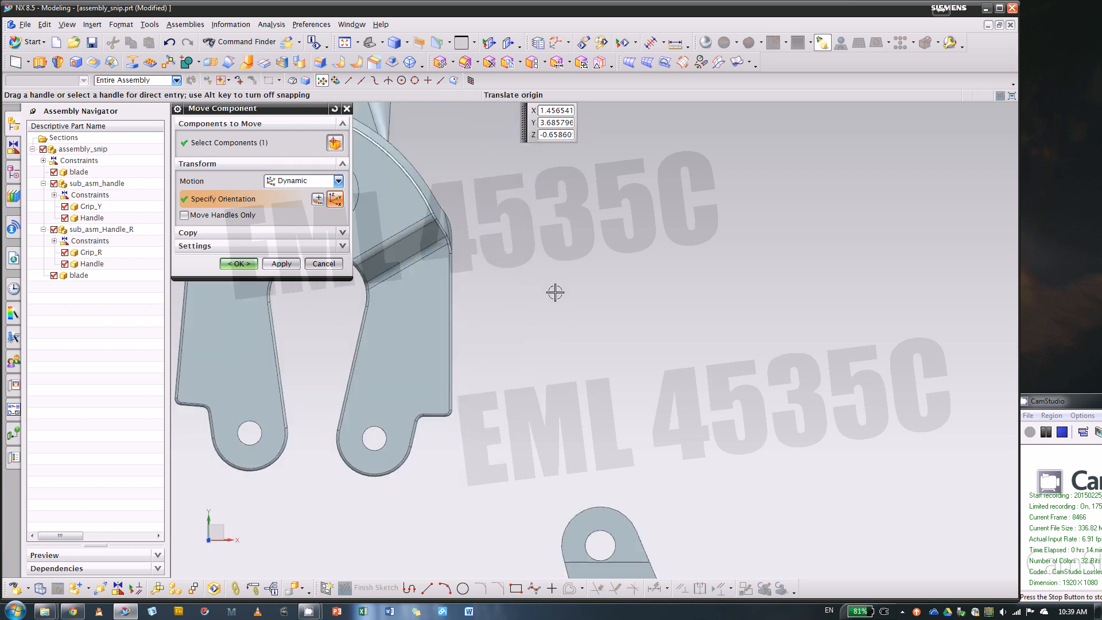
{"action": "scroll", "coordinate": [666, 402], "scroll_direction": "down", "scroll_amount": 3}
{"action": "scroll", "coordinate": [498, 300], "scroll_direction": "up", "scroll_amount": 3}
{"action": "scroll", "coordinate": [519, 313], "scroll_direction": "up", "scroll_amount": 2}
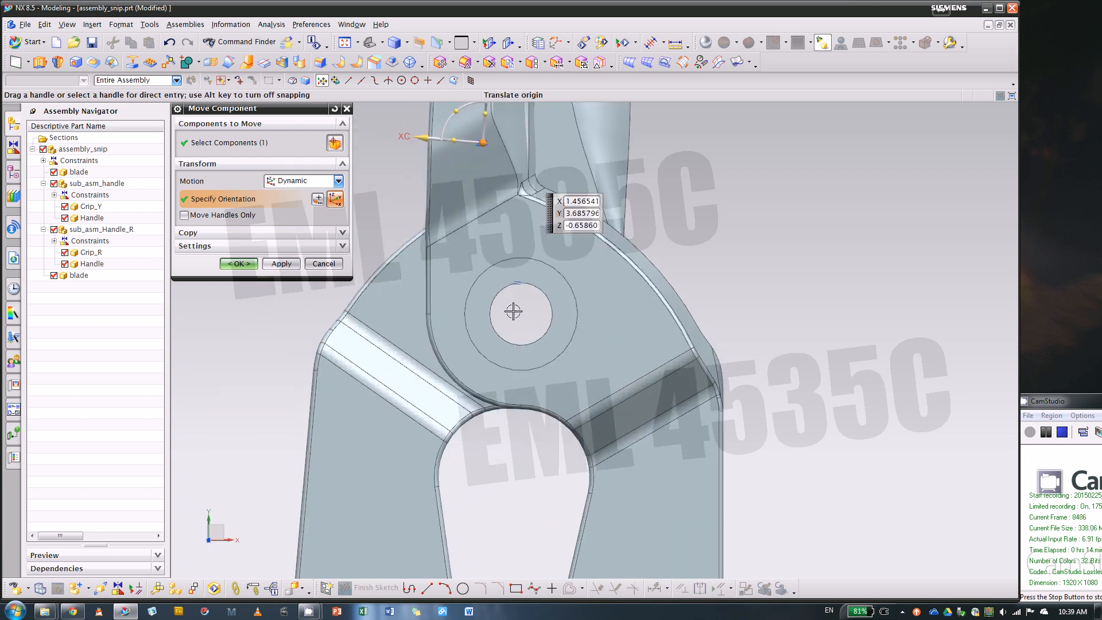
{"action": "scroll", "coordinate": [545, 350], "scroll_direction": "down", "scroll_amount": 4}
{"action": "middle_click_drag", "start_coordinate": [638, 364], "coordinate": [546, 319]}
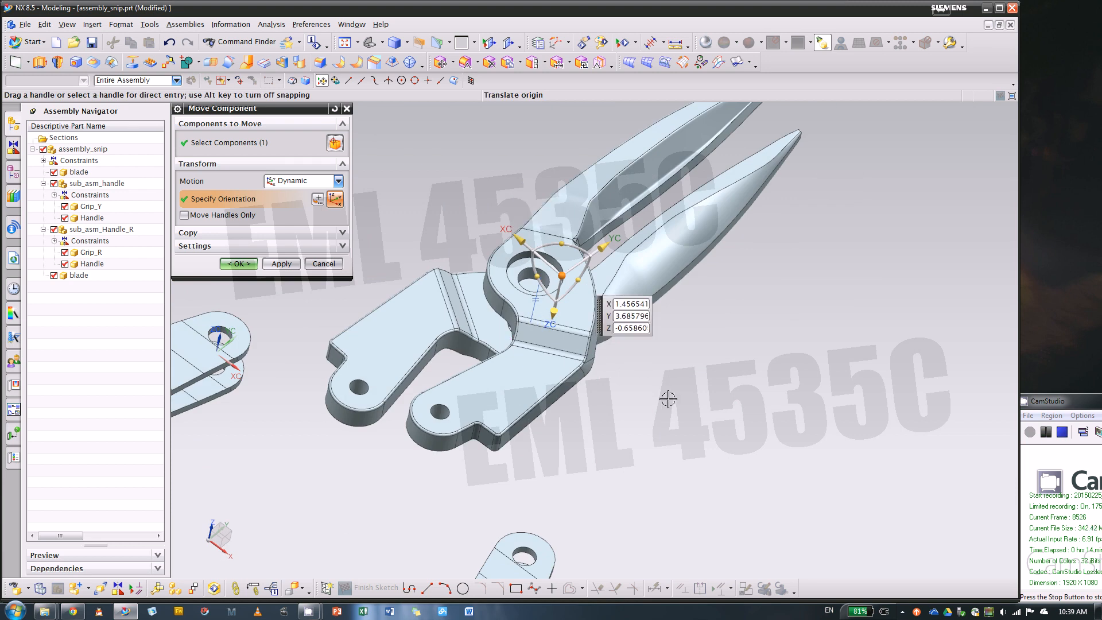
{"action": "scroll", "coordinate": [668, 399], "scroll_direction": "up", "scroll_amount": 5}
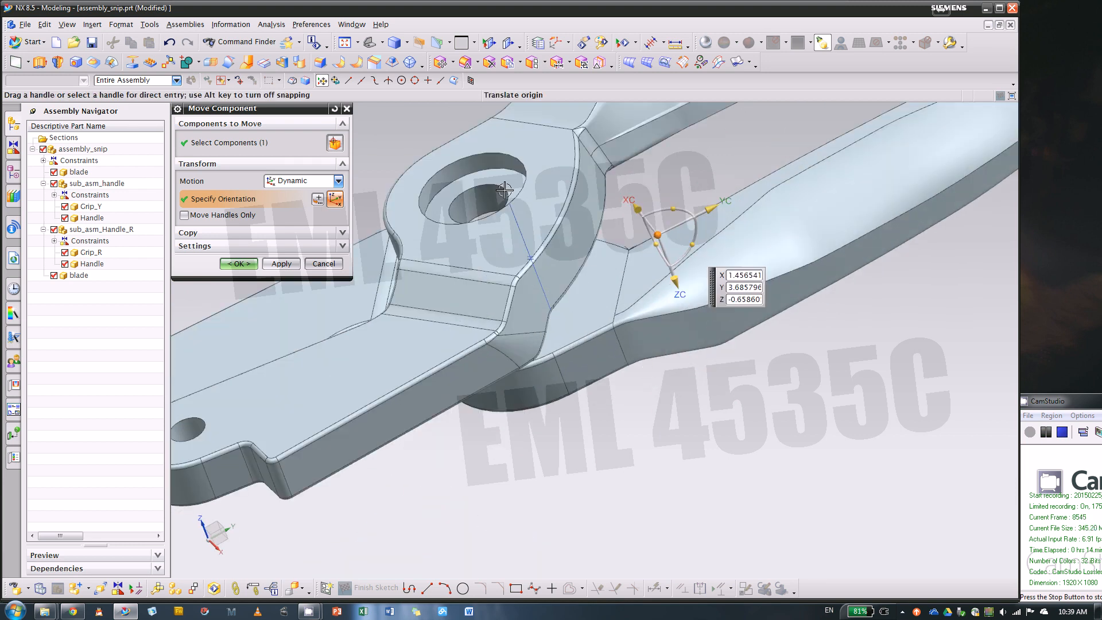
{"action": "scroll", "coordinate": [623, 328], "scroll_direction": "down", "scroll_amount": 5}
{"action": "mouse_move", "coordinate": [646, 405]}
{"action": "middle_mouse_down"}
{"action": "mouse_move", "coordinate": [627, 401]}
{"action": "mouse_move", "coordinate": [630, 411]}
{"action": "middle_mouse_up"}
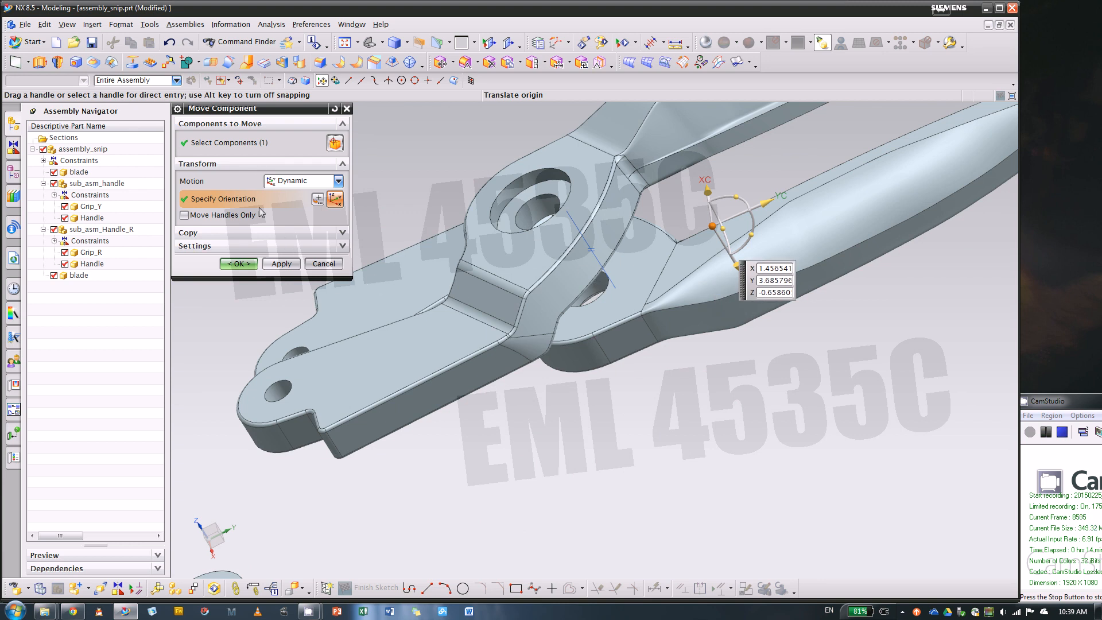
{"action": "left_click", "coordinate": [323, 263]}
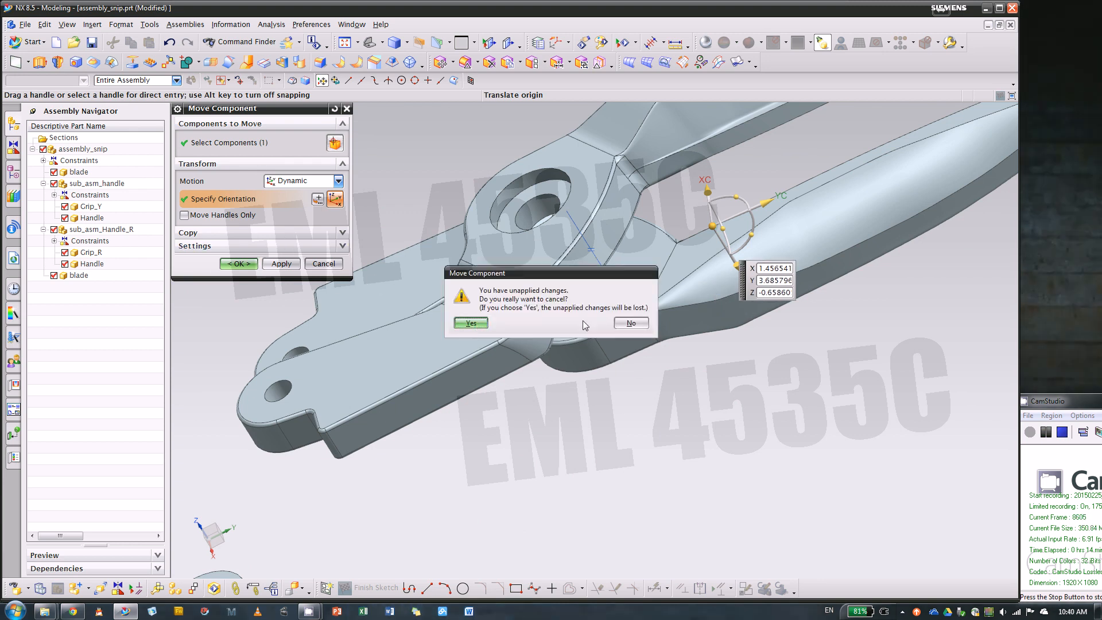
{"action": "left_click", "coordinate": [471, 323]}
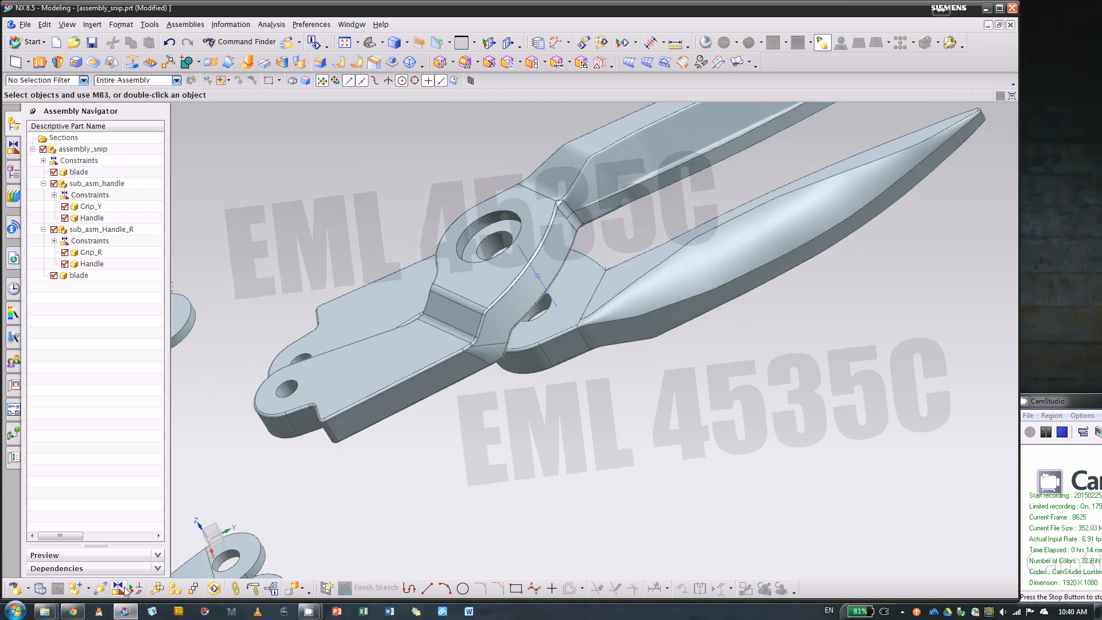
- Add a Touch Align constraint with Prefer Touch orientation between the facing flat faces of the two blades around the pivot hole
{"action": "middle_click_drag", "start_coordinate": [574, 386], "coordinate": [559, 350]}
{"action": "middle_click_drag", "start_coordinate": [655, 399], "coordinate": [617, 264]}
{"action": "scroll", "coordinate": [623, 359], "scroll_direction": "down", "scroll_amount": 4}
{"action": "scroll", "coordinate": [596, 298], "scroll_direction": "up", "scroll_amount": 2}
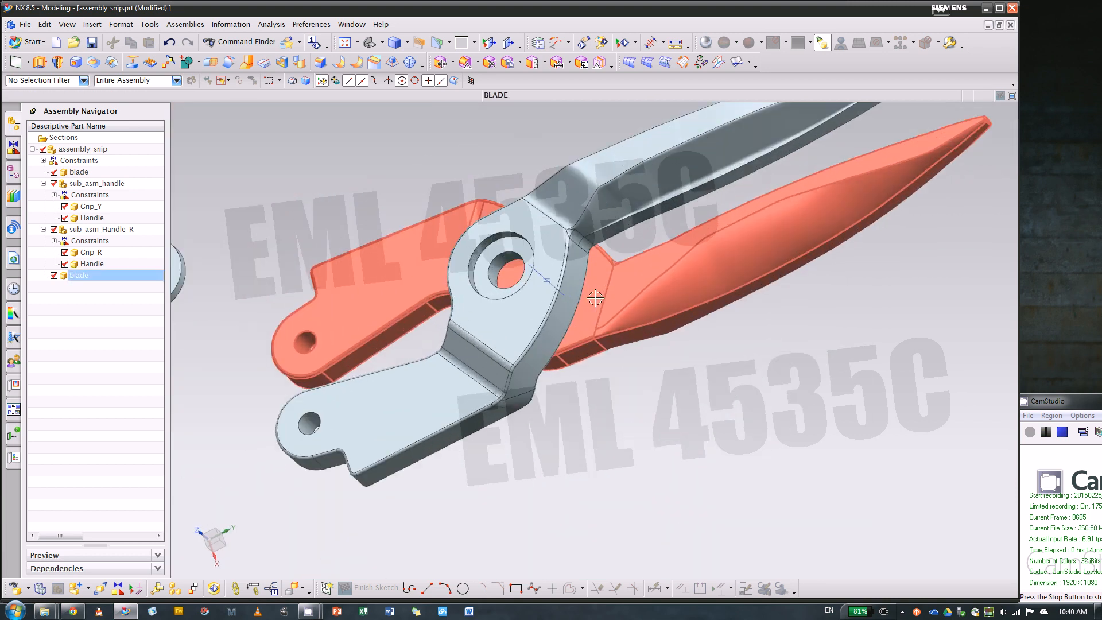
{"action": "middle_click_drag", "start_coordinate": [624, 391], "coordinate": [676, 368]}
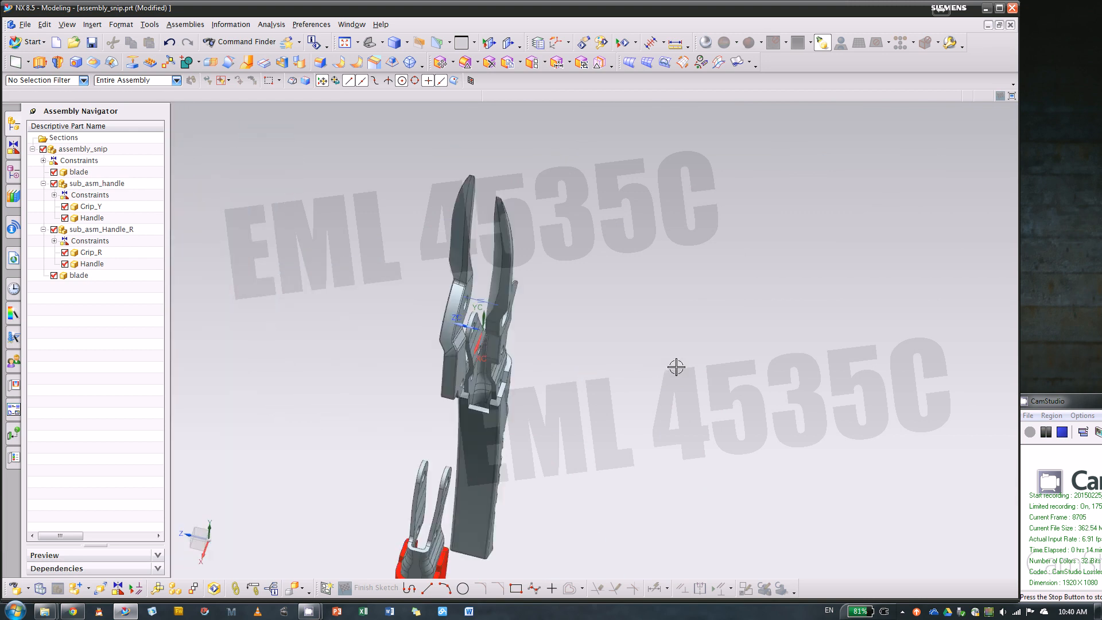
{"action": "scroll", "coordinate": [480, 348], "scroll_direction": "up", "scroll_amount": 1}
{"action": "left_click", "coordinate": [118, 588]}
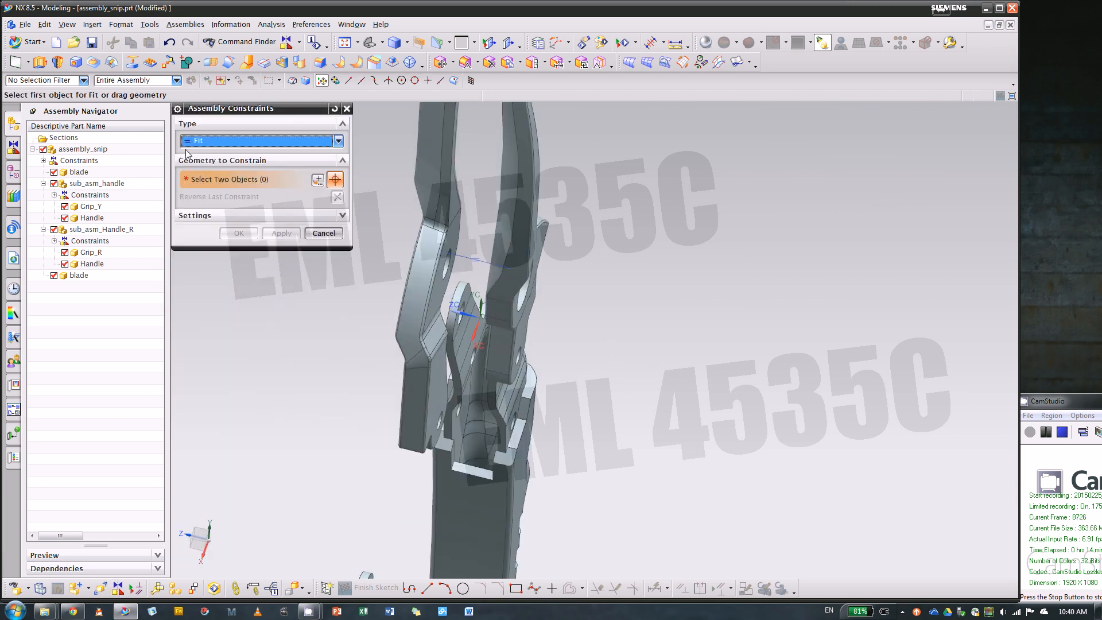
{"action": "left_click", "coordinate": [196, 144]}
{"action": "left_click", "coordinate": [207, 152]}
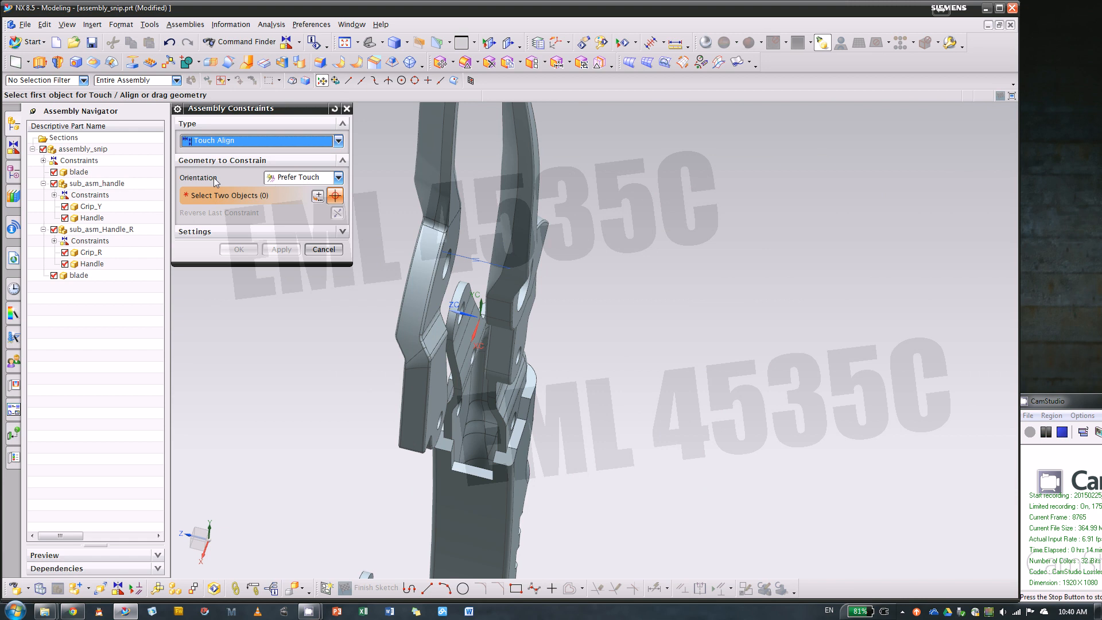
{"action": "middle_click_drag", "start_coordinate": [623, 377], "coordinate": [750, 342]}
{"action": "scroll", "coordinate": [516, 186], "scroll_direction": "up", "scroll_amount": 5}
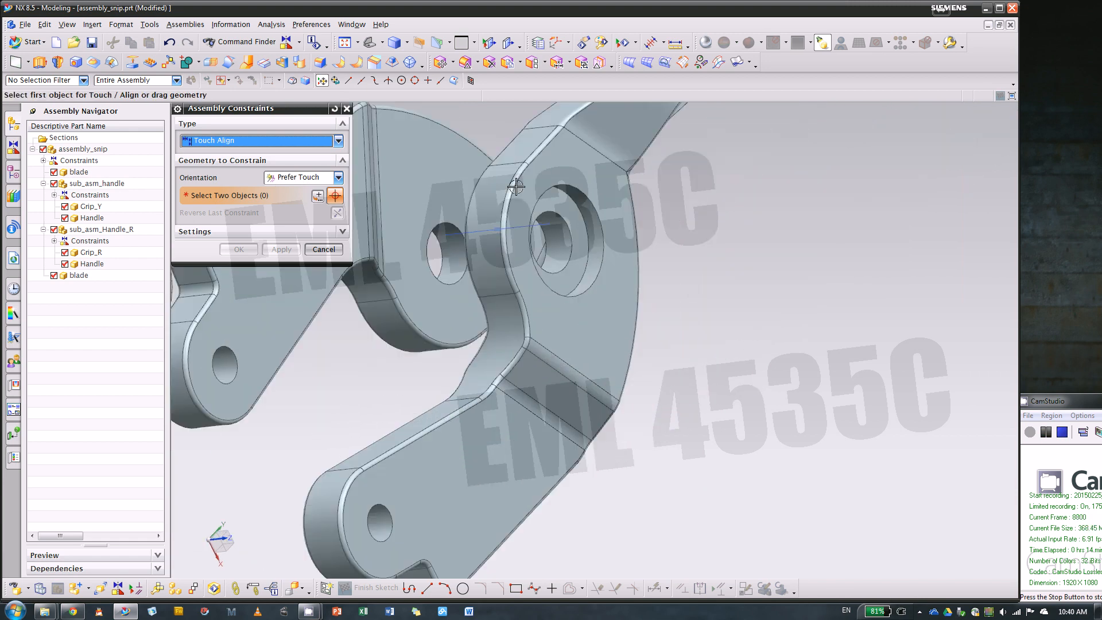
{"action": "left_click", "coordinate": [409, 161]}
{"action": "middle_click_drag", "start_coordinate": [659, 386], "coordinate": [759, 437]}
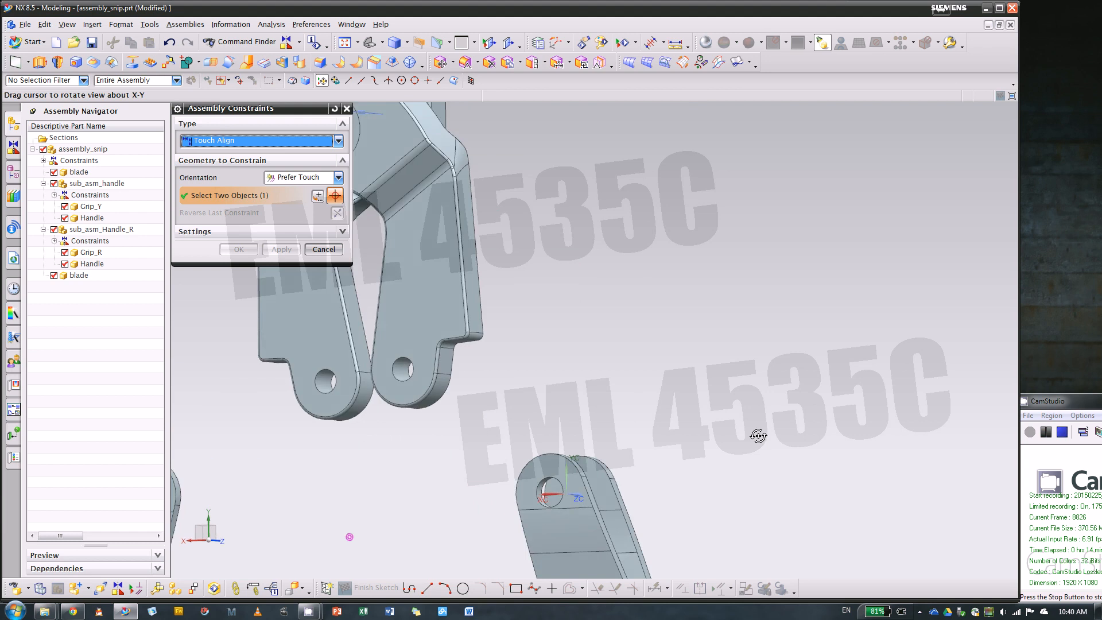
{"action": "scroll", "coordinate": [797, 416], "scroll_direction": "down", "scroll_amount": 3}
{"action": "scroll", "coordinate": [681, 298], "scroll_direction": "up", "scroll_amount": 2}
{"action": "middle_click_drag", "start_coordinate": [673, 301], "coordinate": [602, 315]}
{"action": "left_click", "coordinate": [471, 193]}
{"action": "scroll", "coordinate": [518, 277], "scroll_direction": "up", "scroll_amount": 2}
{"action": "left_click", "coordinate": [245, 254]}
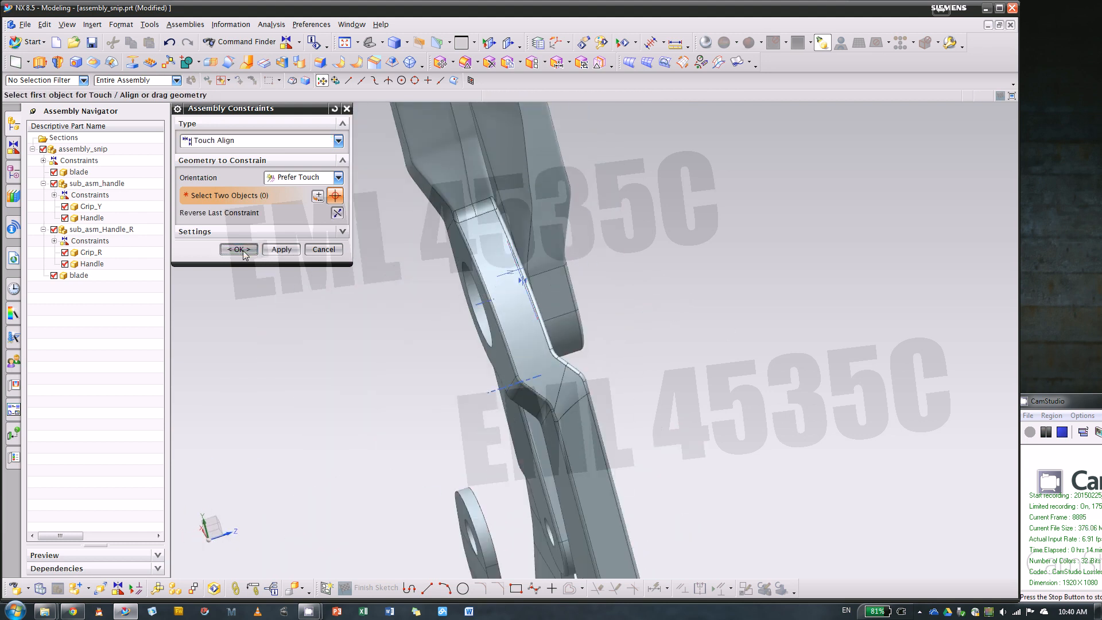
- Examine how the two mated blades sit together and where the two handle subassemblies lie relative to them
{"action": "scroll", "coordinate": [418, 423], "scroll_direction": "down", "scroll_amount": 3}
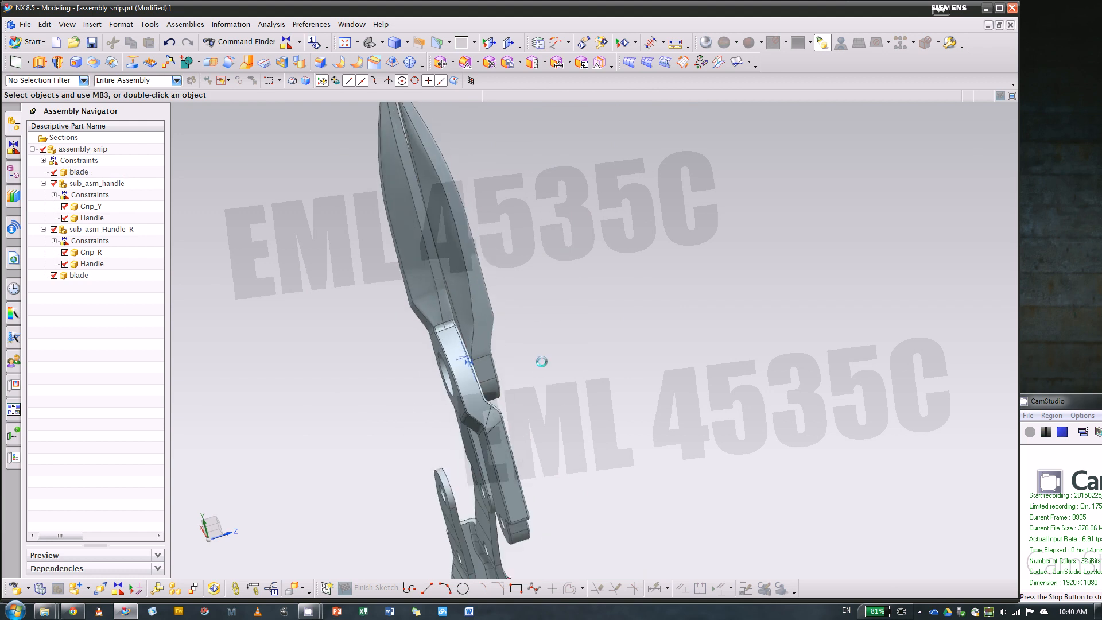
{"action": "middle_click_drag", "start_coordinate": [541, 361], "coordinate": [601, 270]}
{"action": "scroll", "coordinate": [600, 270], "scroll_direction": "down", "scroll_amount": 4}
{"action": "scroll", "coordinate": [576, 328], "scroll_direction": "up", "scroll_amount": 1}
{"action": "middle_click_drag", "start_coordinate": [357, 345], "coordinate": [529, 232]}
{"action": "scroll", "coordinate": [491, 402], "scroll_direction": "up", "scroll_amount": 2}
{"action": "scroll", "coordinate": [566, 310], "scroll_direction": "down", "scroll_amount": 3}
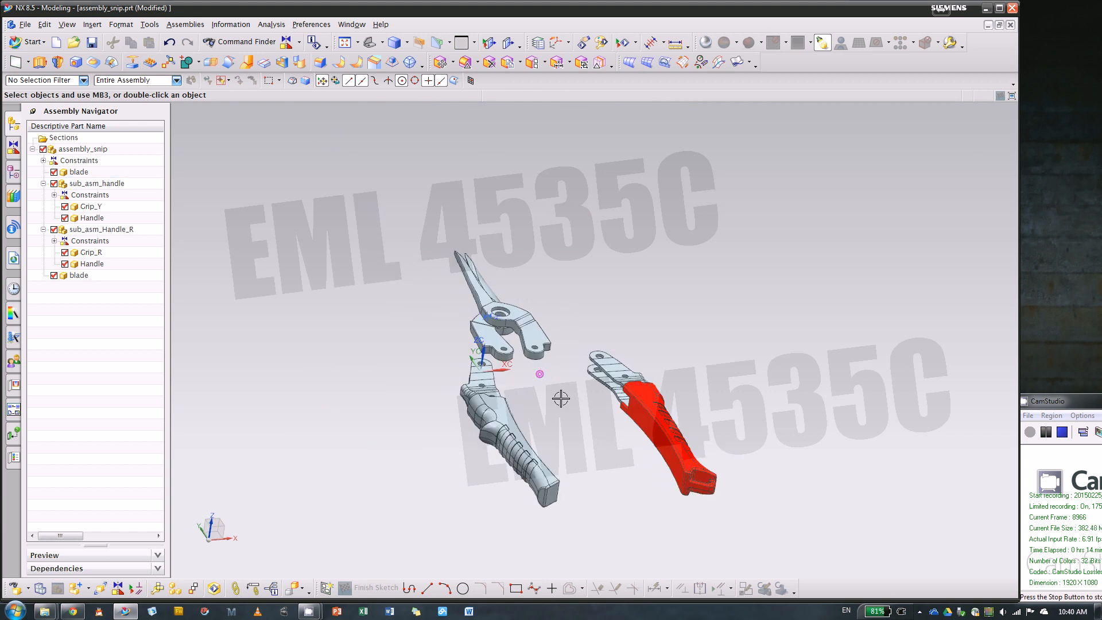
{"action": "middle_click_drag", "start_coordinate": [560, 399], "coordinate": [531, 400]}
- Show the degrees of freedom of the first blade, then refresh the display to clear the arrows
{"action": "right_click", "coordinate": [581, 345]}
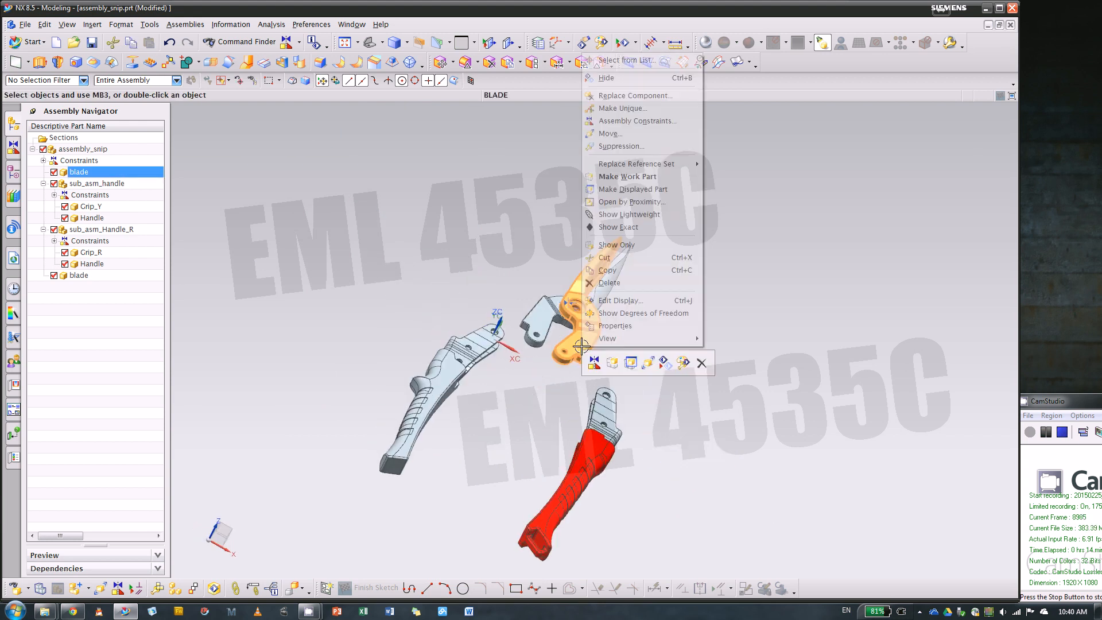
{"action": "left_click", "coordinate": [627, 319]}
{"action": "mouse_move", "coordinate": [681, 317]}
{"action": "middle_mouse_down"}
{"action": "mouse_move", "coordinate": [699, 342]}
{"action": "mouse_move", "coordinate": [669, 335]}
{"action": "middle_mouse_up"}
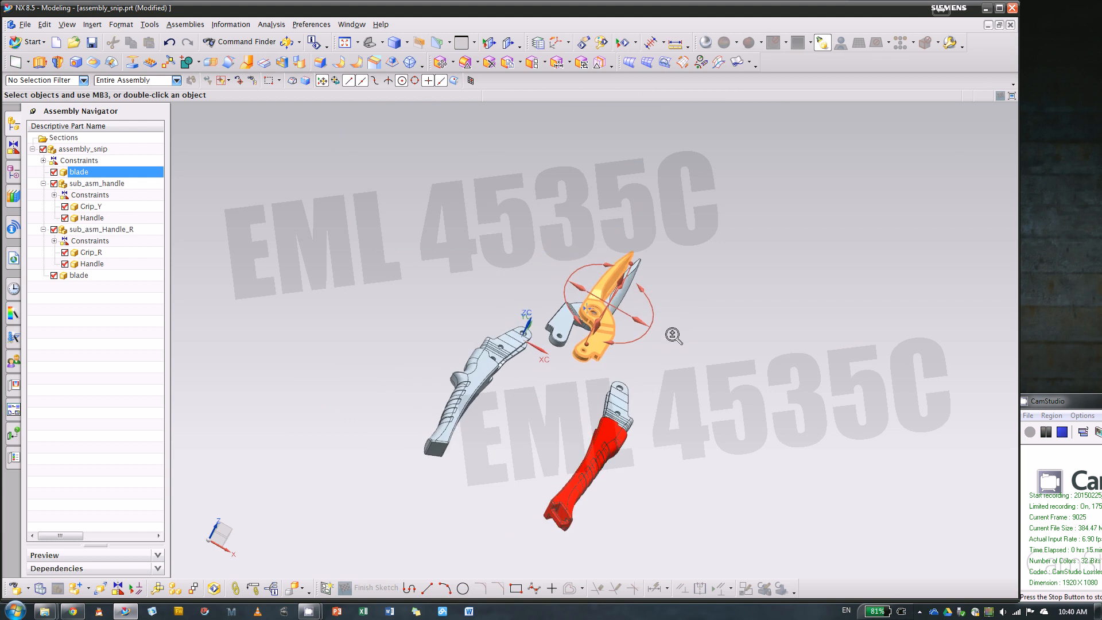
{"action": "scroll", "coordinate": [597, 331], "scroll_direction": "up", "scroll_amount": 3}
{"action": "middle_click_drag", "start_coordinate": [597, 302], "coordinate": [683, 313]}
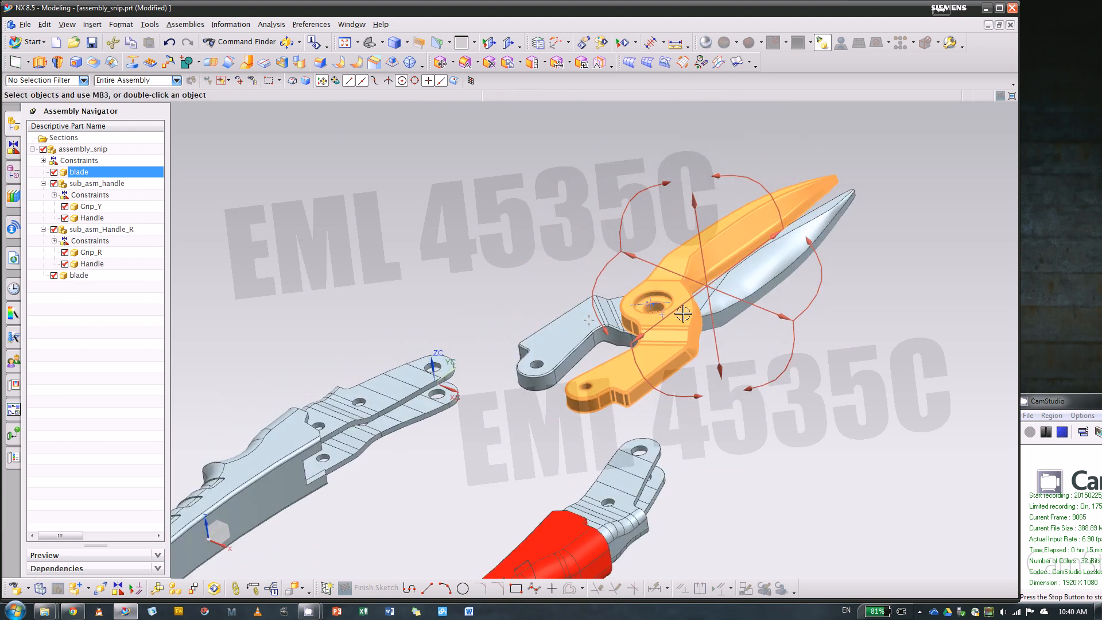
{"action": "scroll", "coordinate": [809, 313], "scroll_direction": "down", "scroll_amount": 2}
{"action": "scroll", "coordinate": [675, 308], "scroll_direction": "down", "scroll_amount": 2}
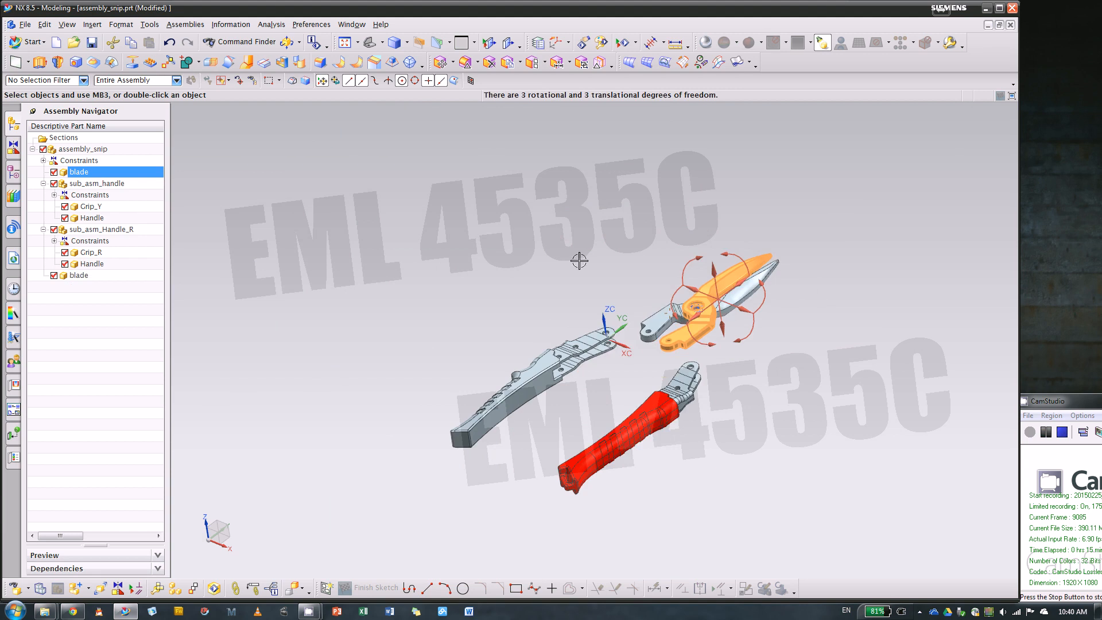
{"action": "right_click", "coordinate": [579, 258]}
{"action": "left_click", "coordinate": [599, 268]}
{"action": "scroll", "coordinate": [488, 397], "scroll_direction": "up", "scroll_amount": 2}
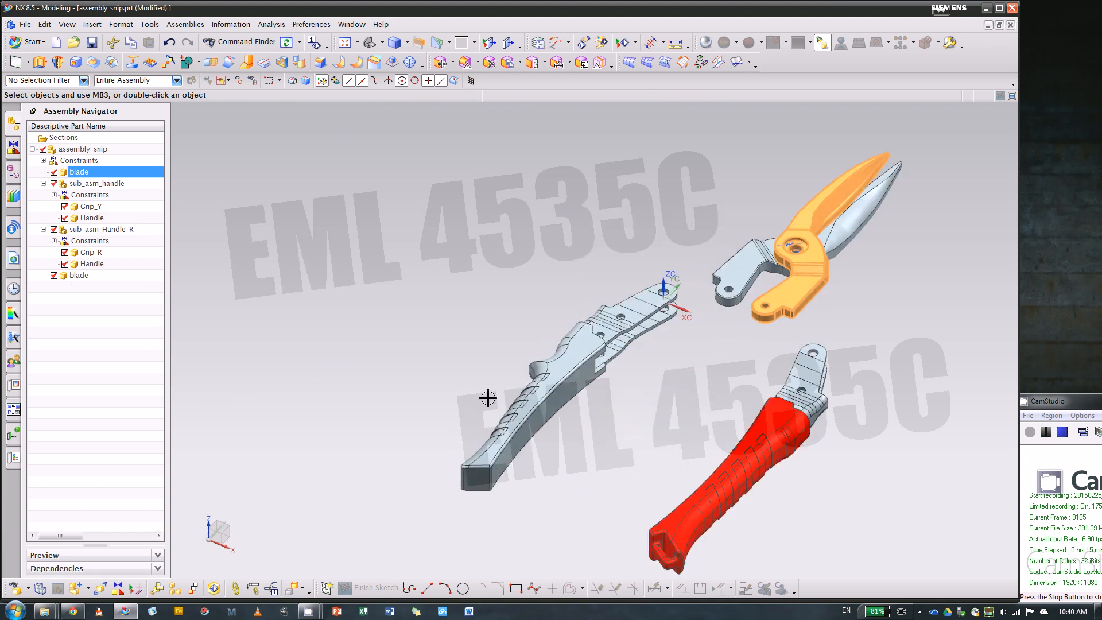
- Show the degrees of freedom of the Grip_Y component in sub_asm_handle
{"action": "left_click", "coordinate": [598, 411]}
{"action": "right_click", "coordinate": [591, 402]}
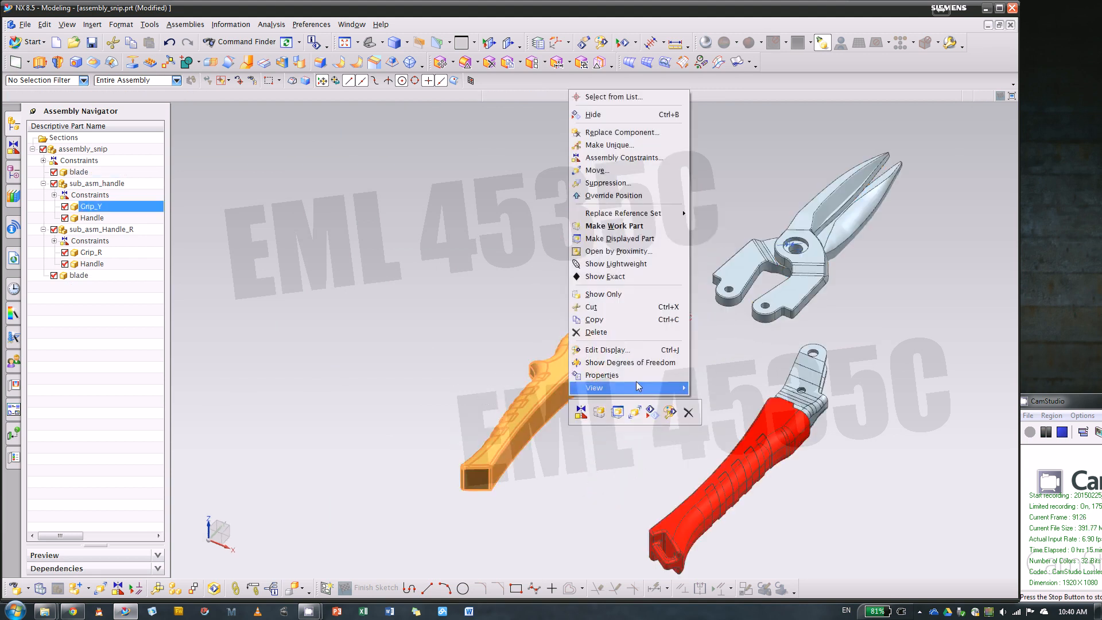
{"action": "left_click", "coordinate": [631, 362]}
{"action": "scroll", "coordinate": [446, 357], "scroll_direction": "down", "scroll_amount": 1}
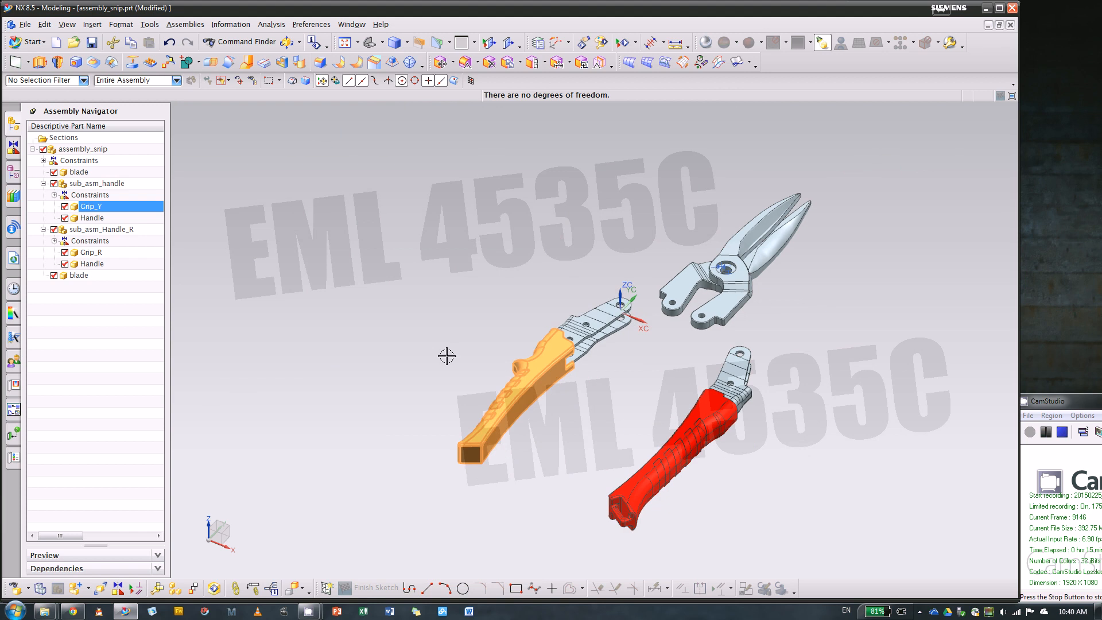
- Examine the constraints of assembly_snip and of sub_asm_handle, including the Fix constraint on Grip_Y
{"action": "left_click", "coordinate": [32, 149]}
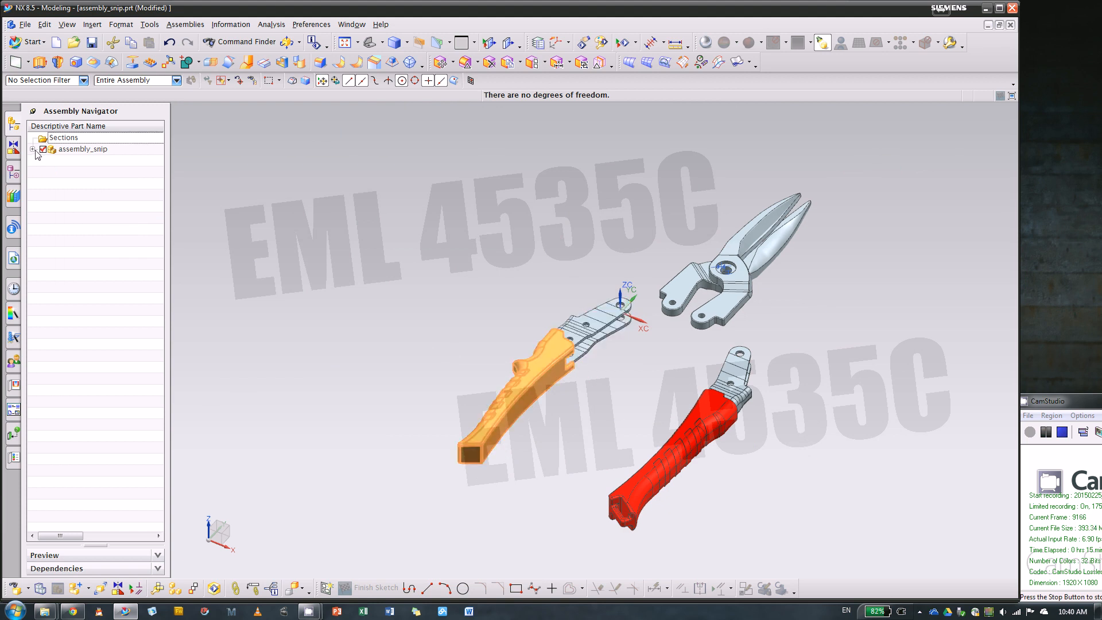
{"action": "left_click", "coordinate": [33, 149]}
{"action": "left_click", "coordinate": [43, 160]}
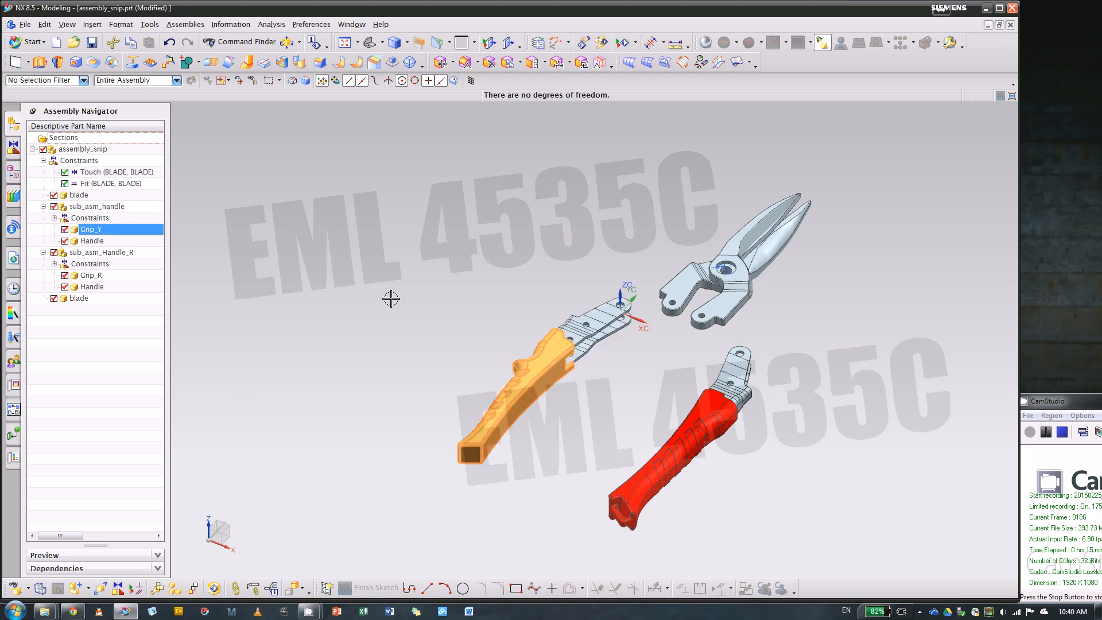
{"action": "key", "text": "Escape"}
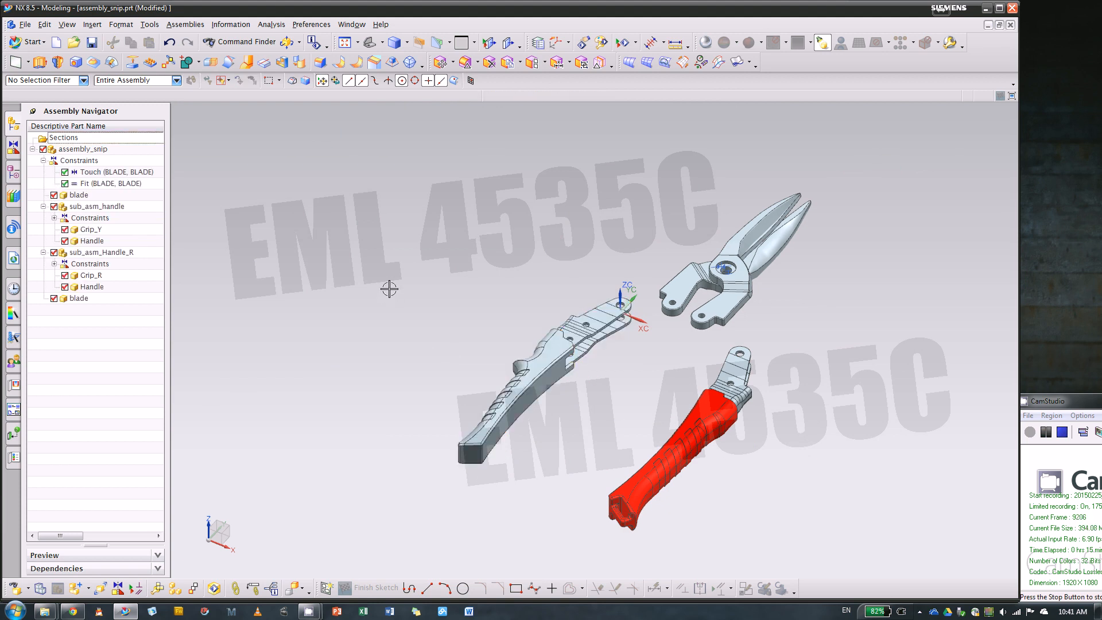
{"action": "left_click", "coordinate": [54, 218]}
{"action": "left_click", "coordinate": [96, 241]}
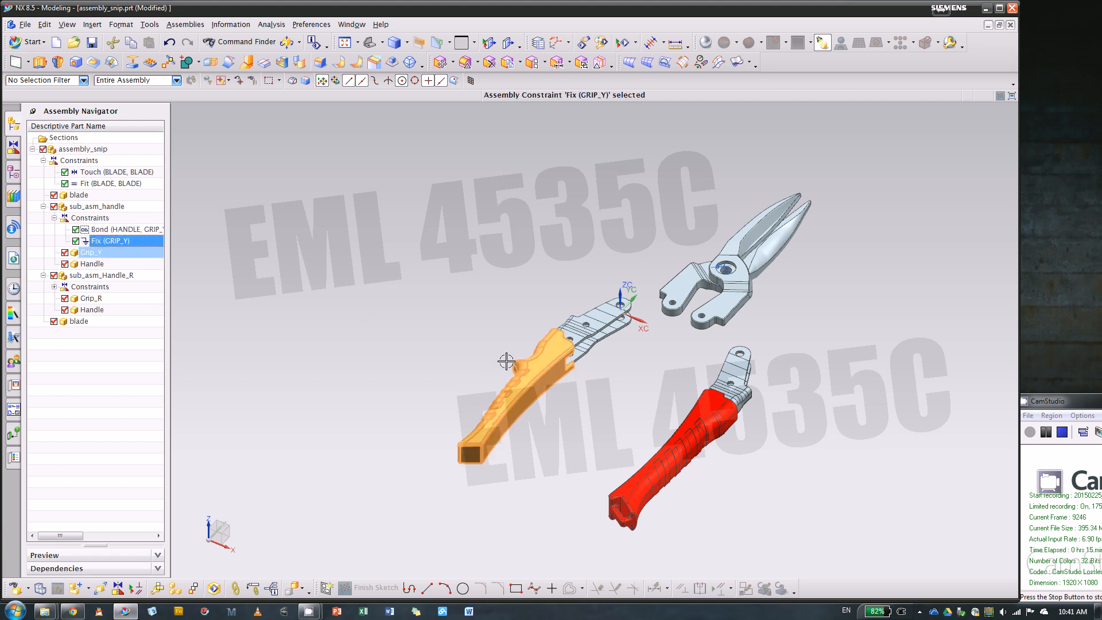
{"action": "left_click", "coordinate": [111, 241]}
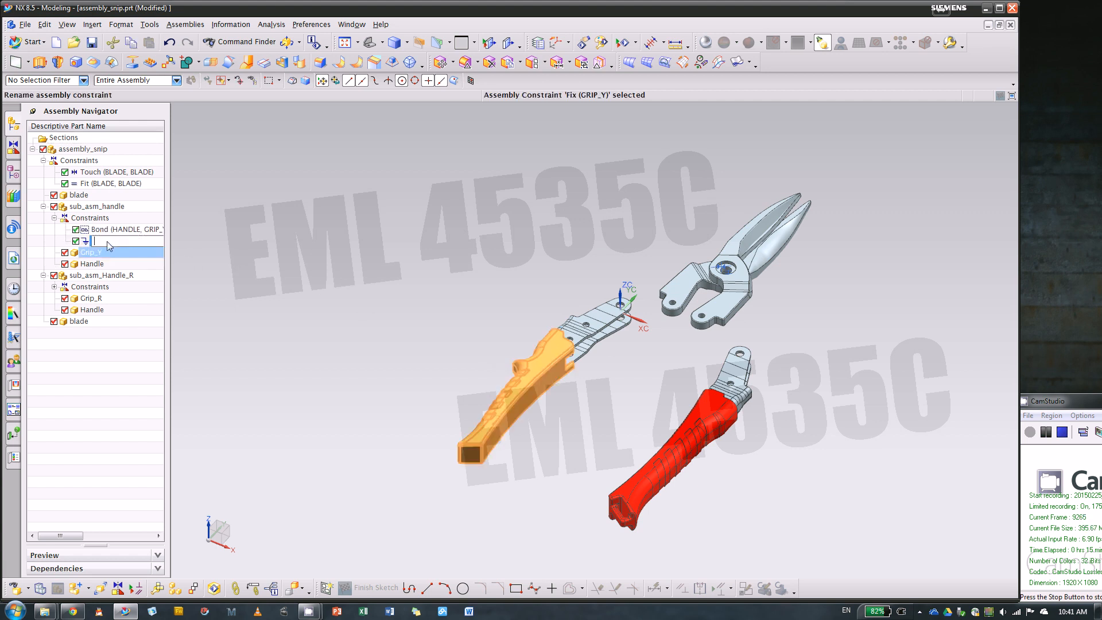
{"action": "left_click", "coordinate": [108, 253]}
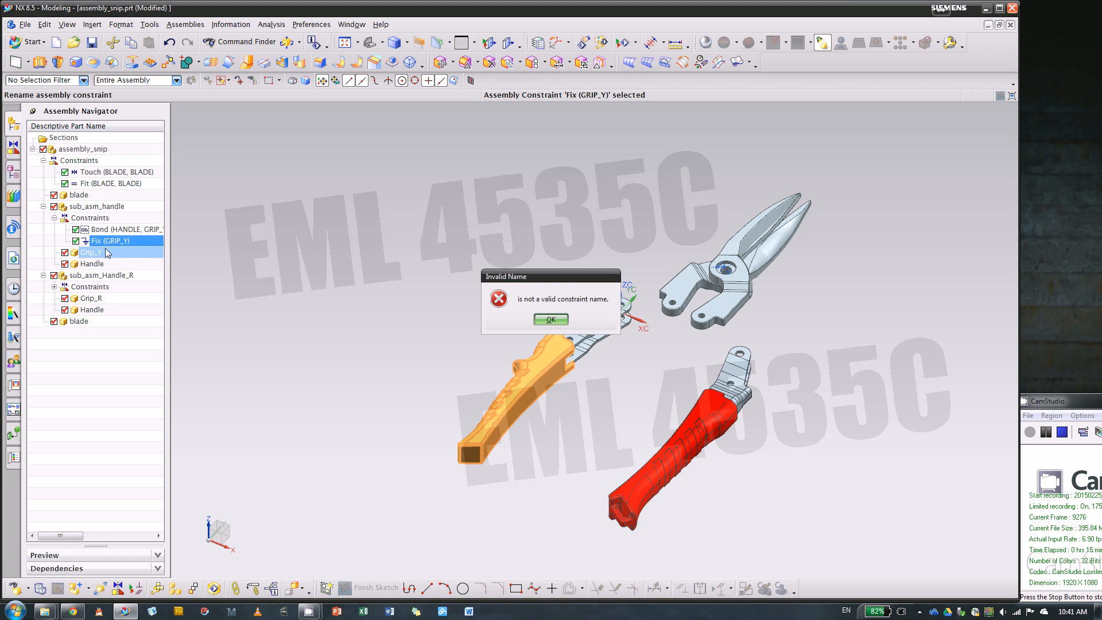
{"action": "left_click", "coordinate": [549, 319]}
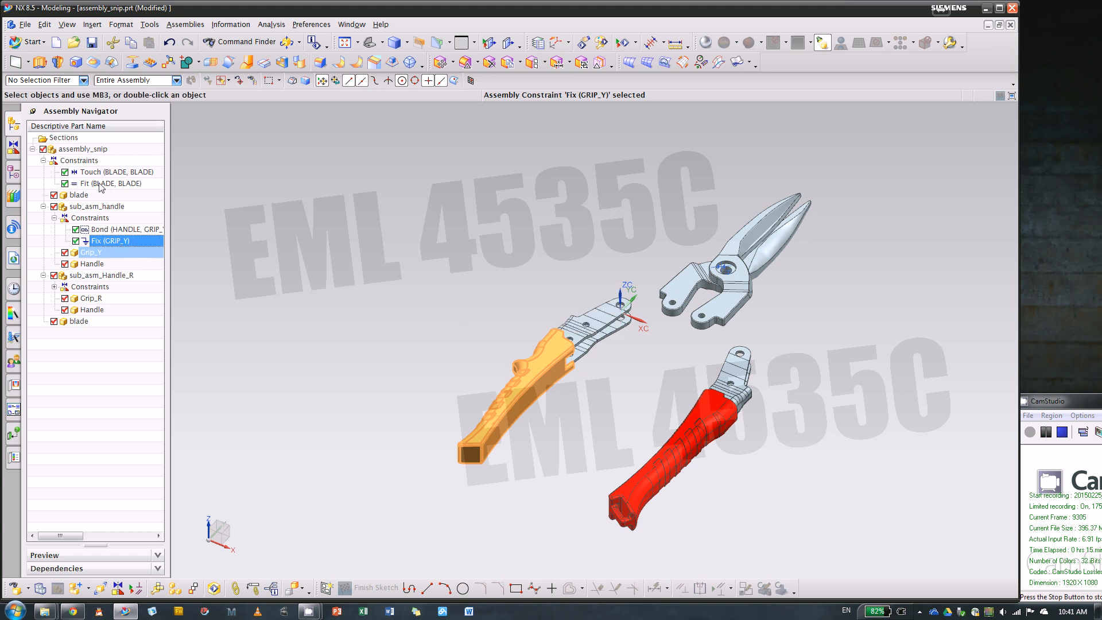
- Delete the Fix constraint on Grip_Y from sub_asm_handle and collapse that subassembly's tree
{"action": "right_click", "coordinate": [94, 252]}
{"action": "right_click", "coordinate": [102, 241]}
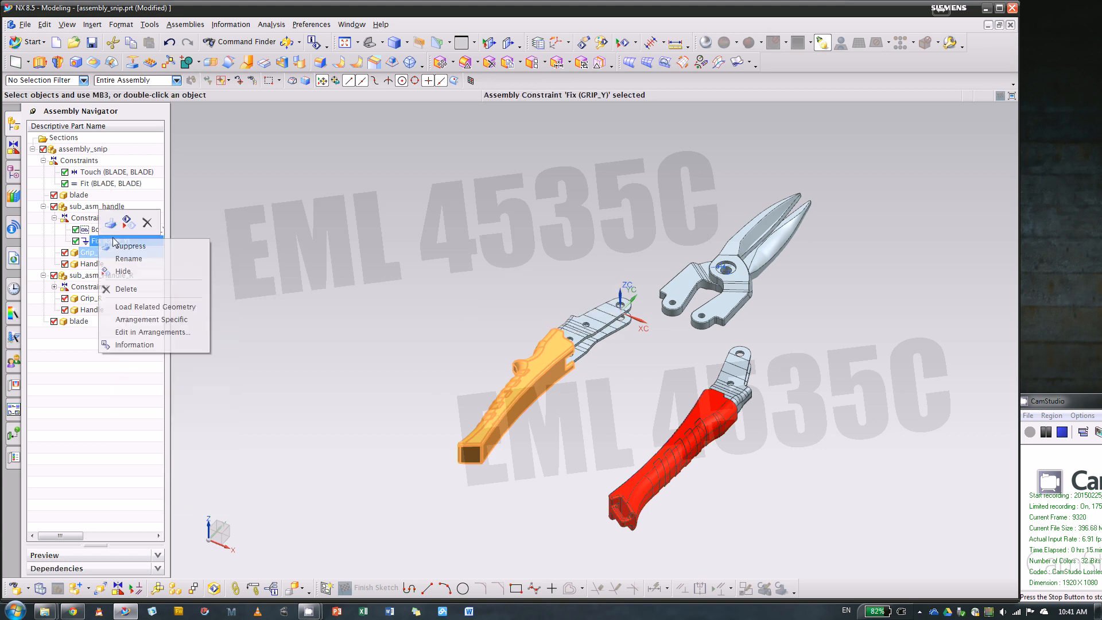
{"action": "left_click", "coordinate": [147, 222]}
{"action": "left_click", "coordinate": [78, 150]}
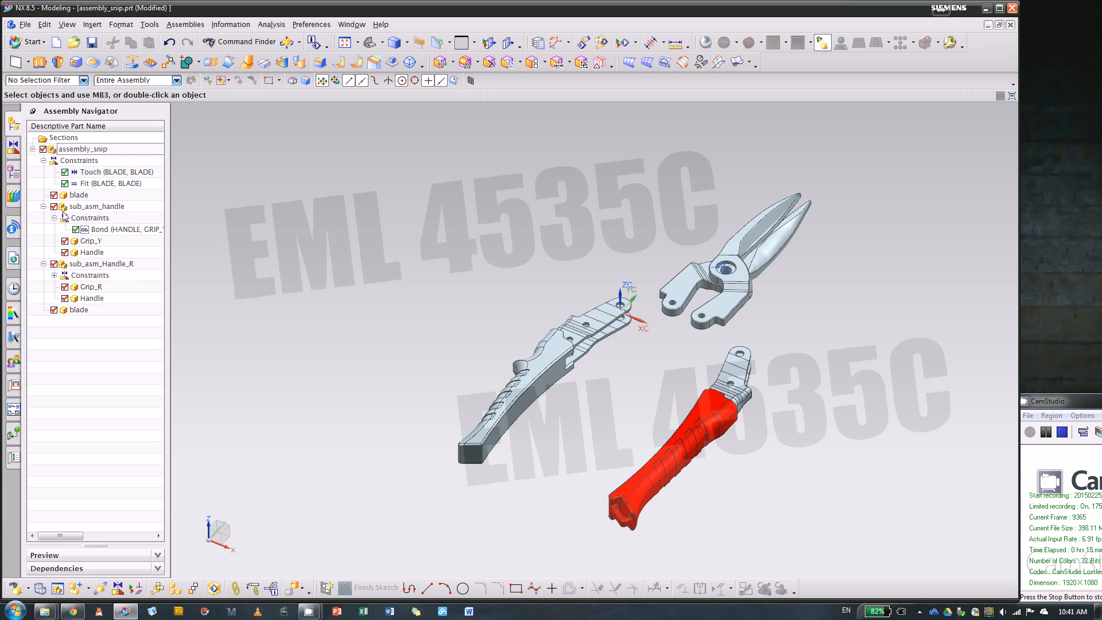
{"action": "left_click", "coordinate": [43, 206]}
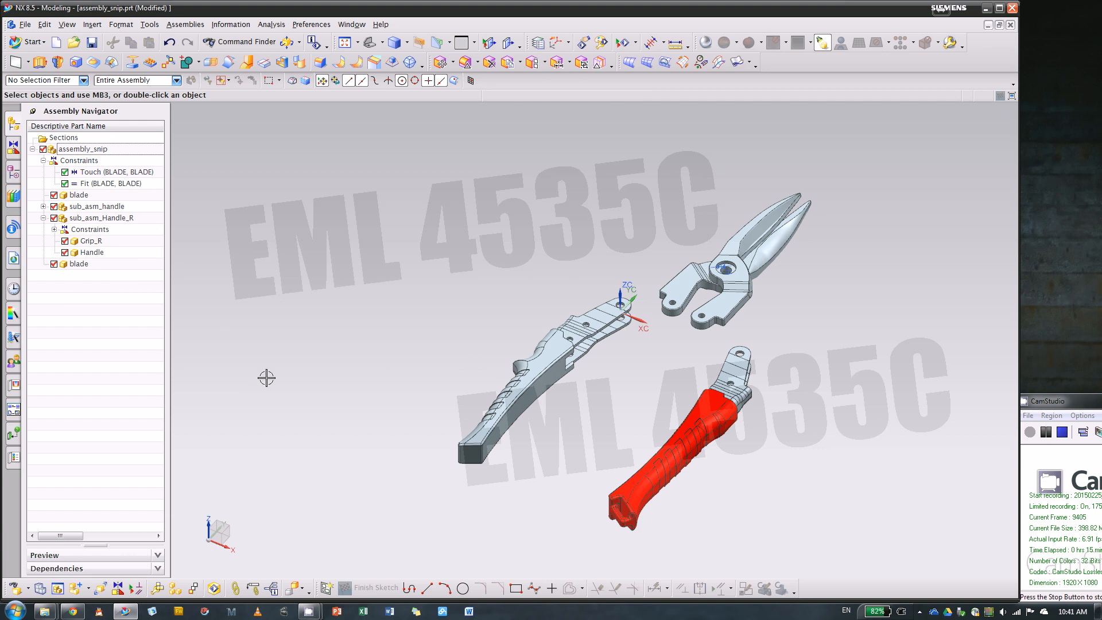
- Add a Fix constraint to sub_asm_handle at the assembly_snip level and highlight it to check which component it holds
{"action": "left_click", "coordinate": [119, 589]}
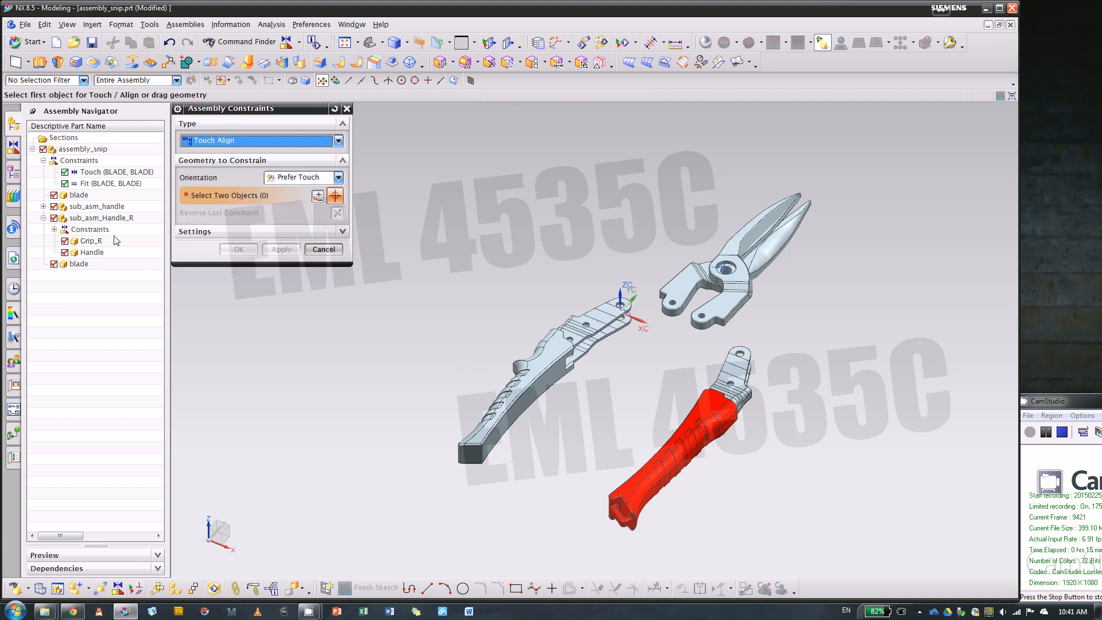
{"action": "left_click", "coordinate": [208, 141]}
{"action": "left_click", "coordinate": [210, 196]}
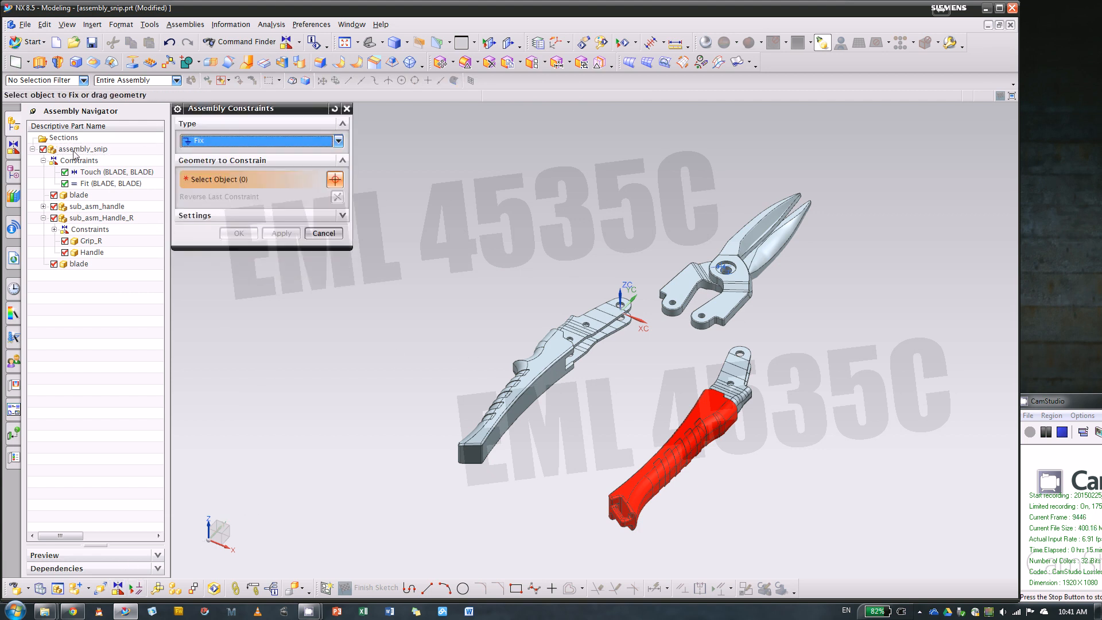
{"action": "left_click", "coordinate": [578, 343]}
{"action": "left_click", "coordinate": [288, 234]}
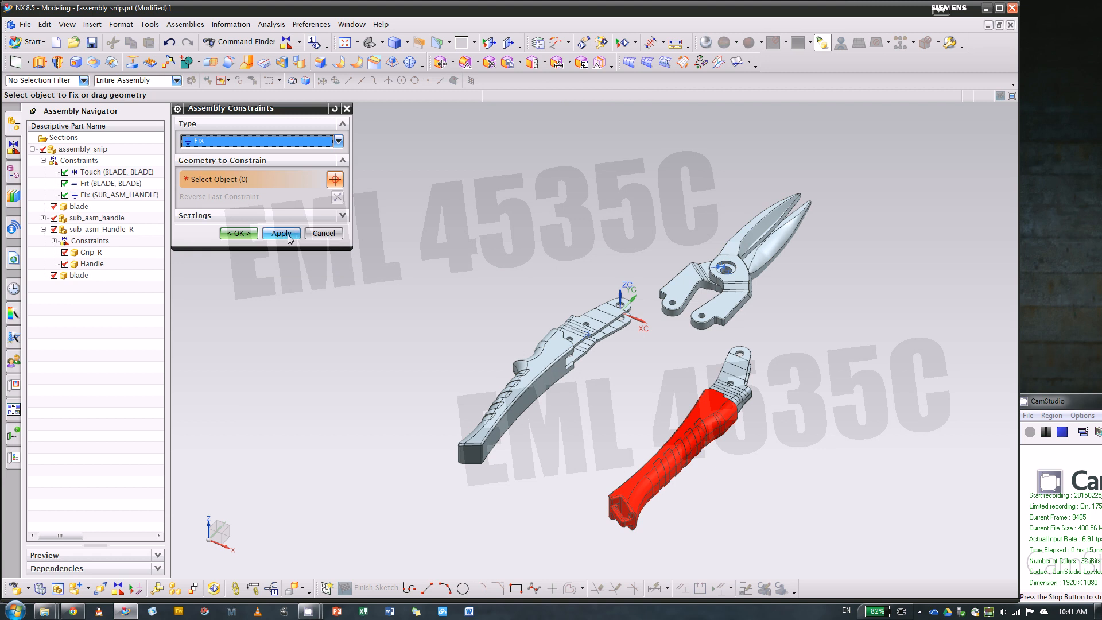
{"action": "key", "text": "Escape"}
{"action": "left_click", "coordinate": [74, 196]}
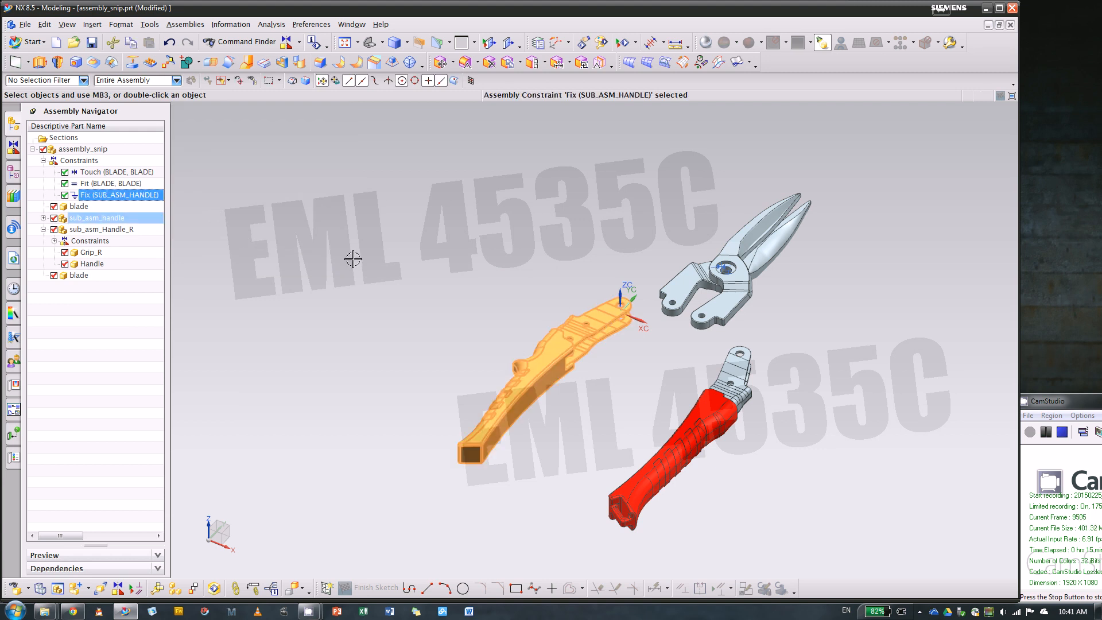
{"action": "key", "text": "Escape"}
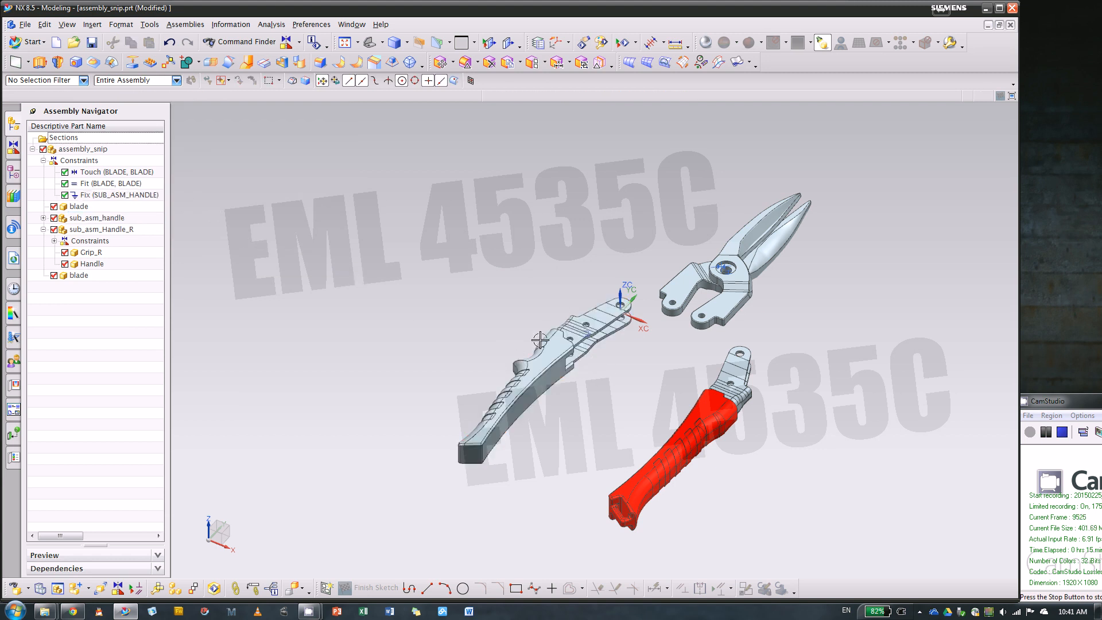
- Start a new assembly constraint for the holes of the fixed handle and the blades, and try the Concentric type
{"action": "scroll", "coordinate": [540, 340], "scroll_direction": "down", "scroll_amount": 2}
{"action": "scroll", "coordinate": [612, 337], "scroll_direction": "up", "scroll_amount": 2}
{"action": "scroll", "coordinate": [660, 281], "scroll_direction": "up", "scroll_amount": 3}
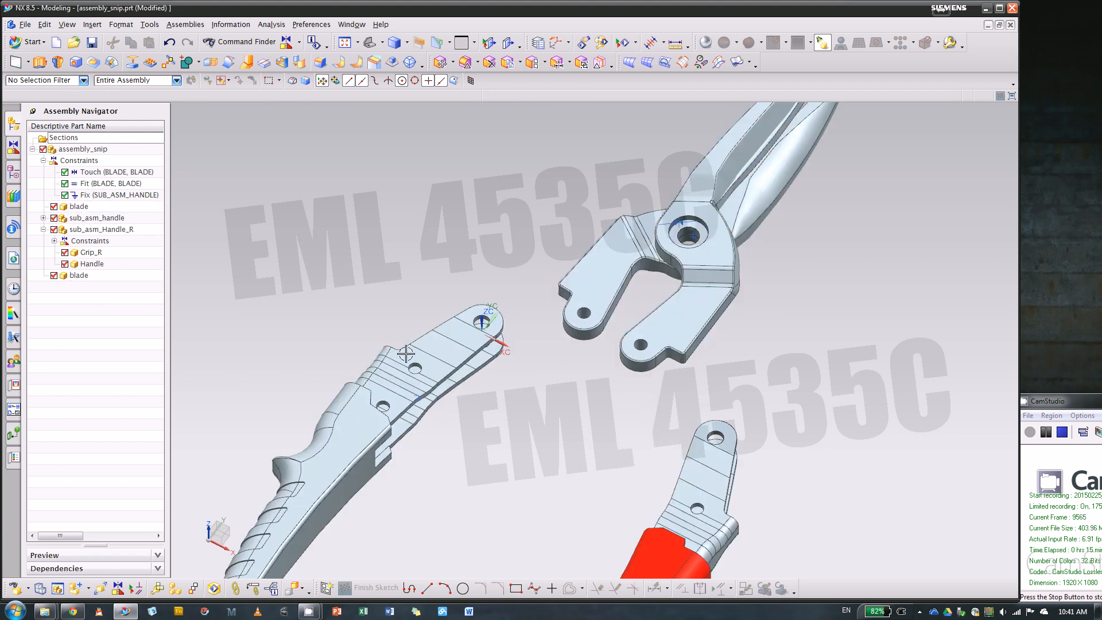
{"action": "middle_click_drag", "start_coordinate": [554, 382], "coordinate": [570, 397]}
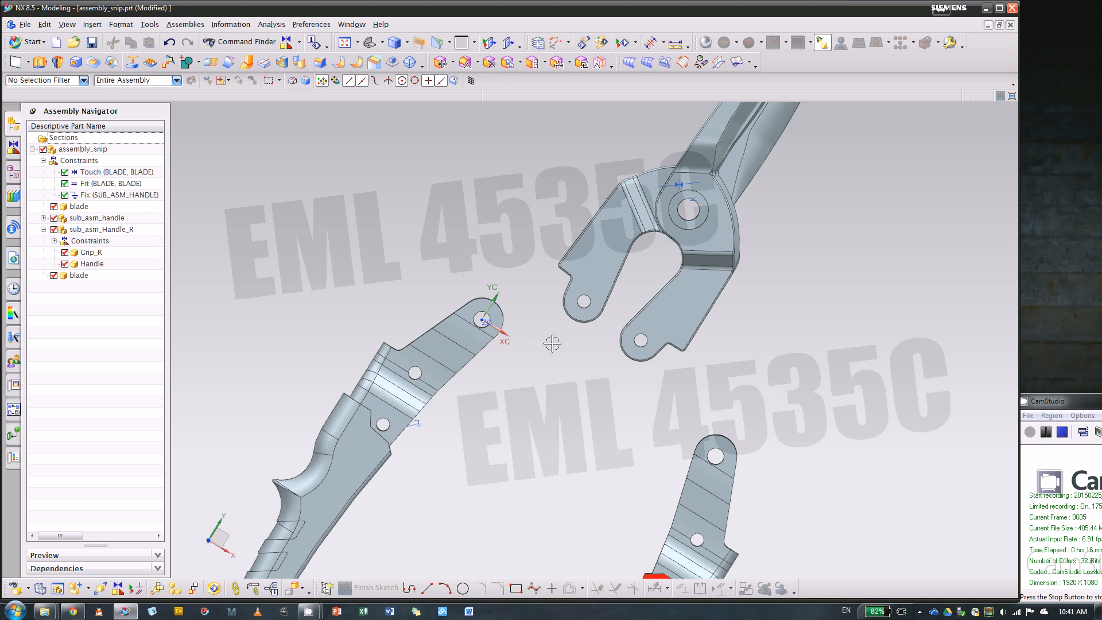
{"action": "scroll", "coordinate": [542, 364], "scroll_direction": "up", "scroll_amount": 2}
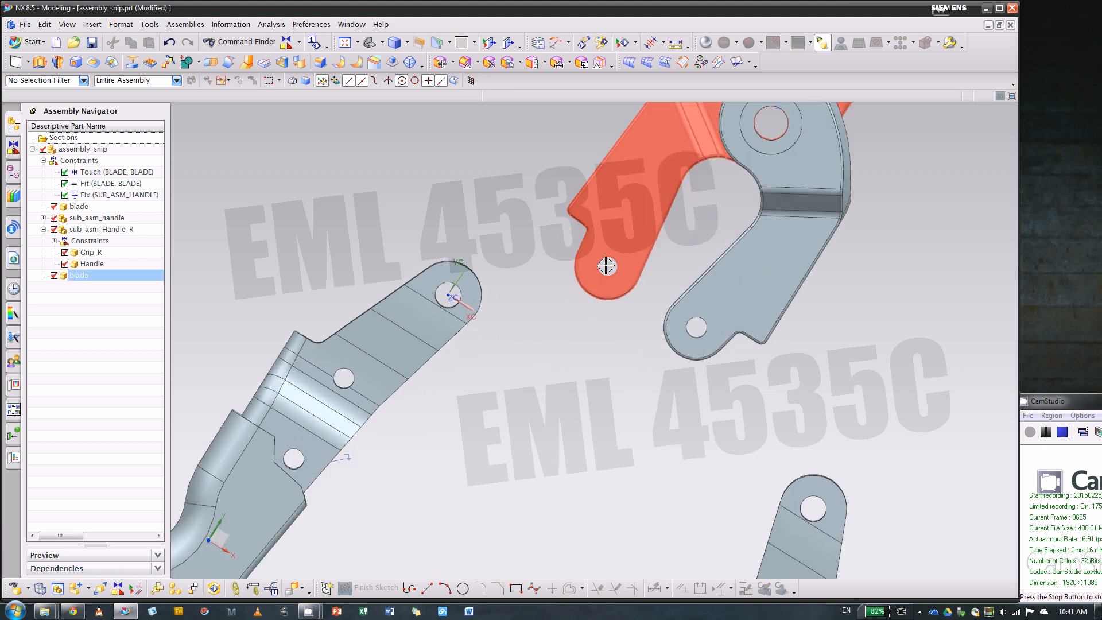
{"action": "middle_click_drag", "start_coordinate": [554, 401], "coordinate": [570, 378]}
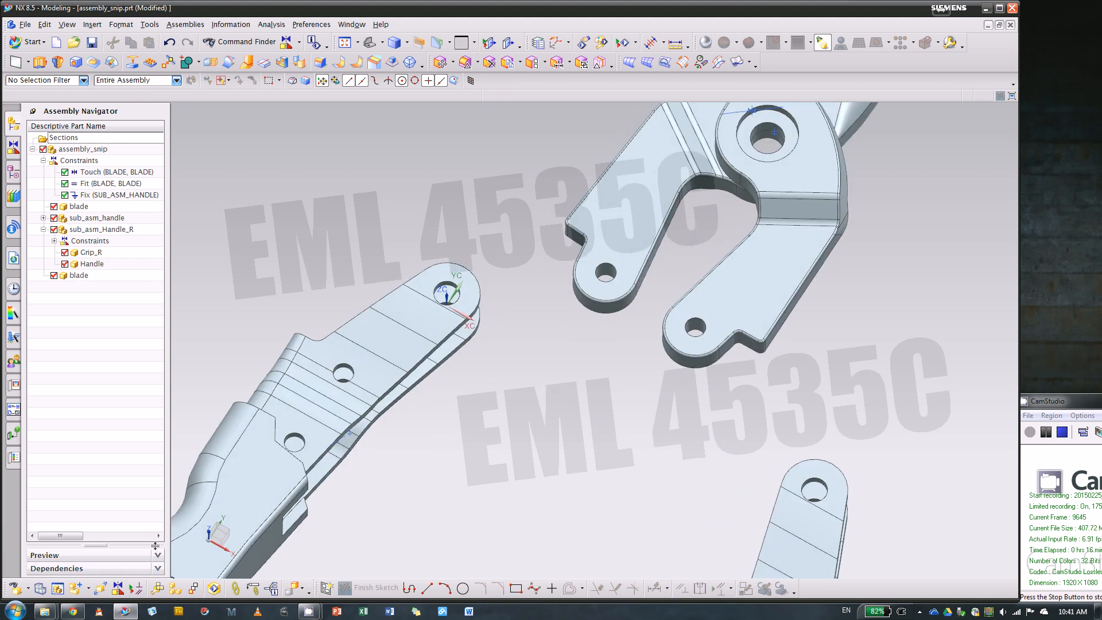
{"action": "left_click", "coordinate": [118, 587]}
{"action": "left_click", "coordinate": [202, 145]}
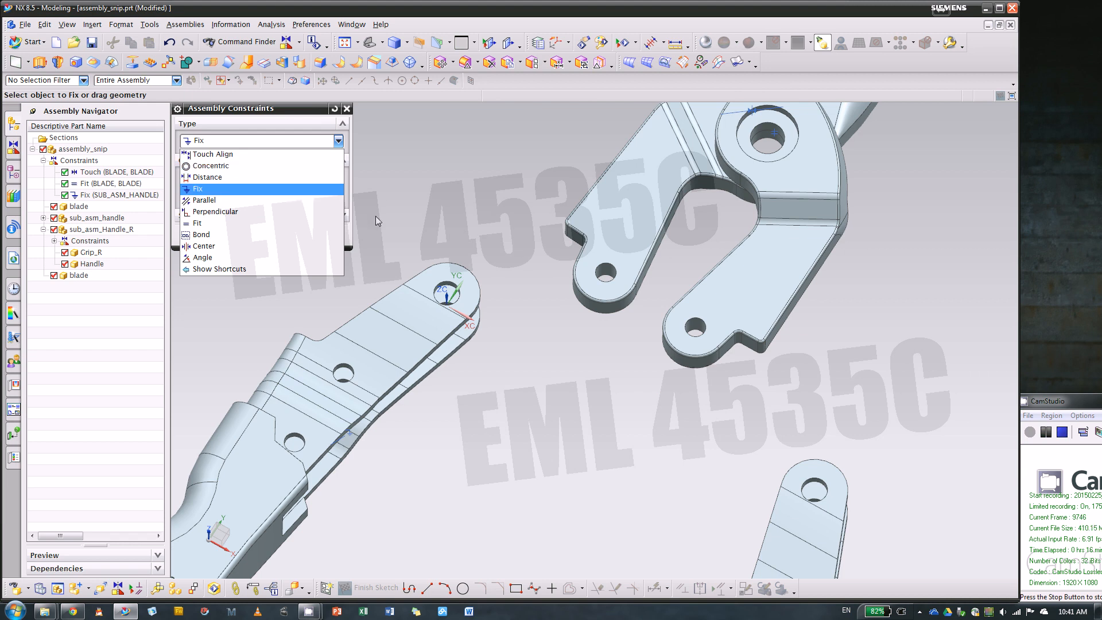
{"action": "left_click", "coordinate": [226, 167]}
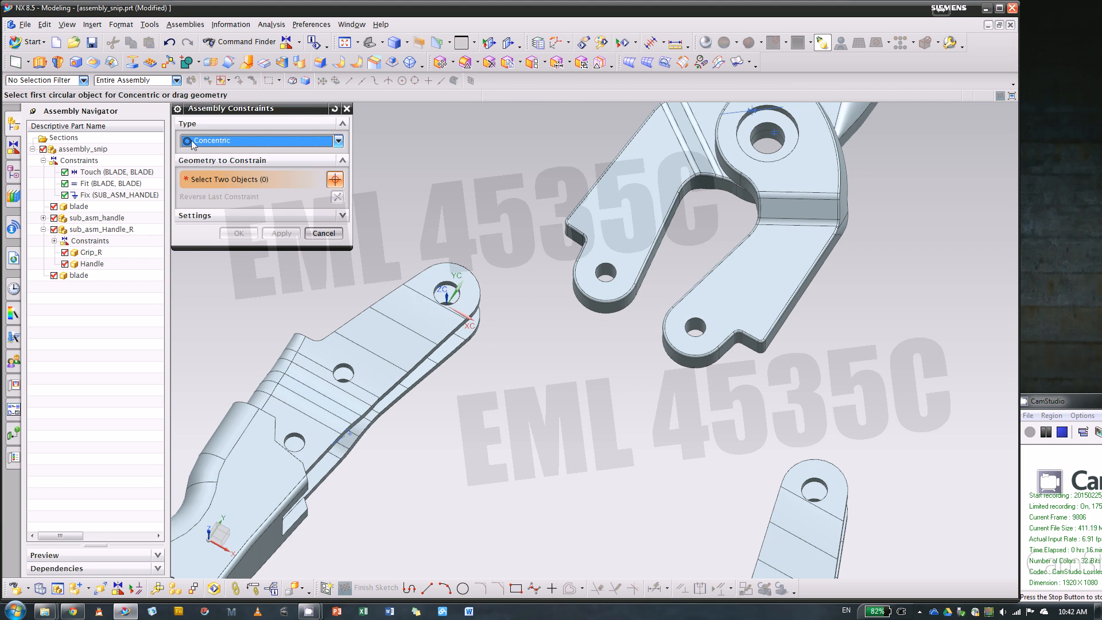
{"action": "left_click", "coordinate": [205, 148]}
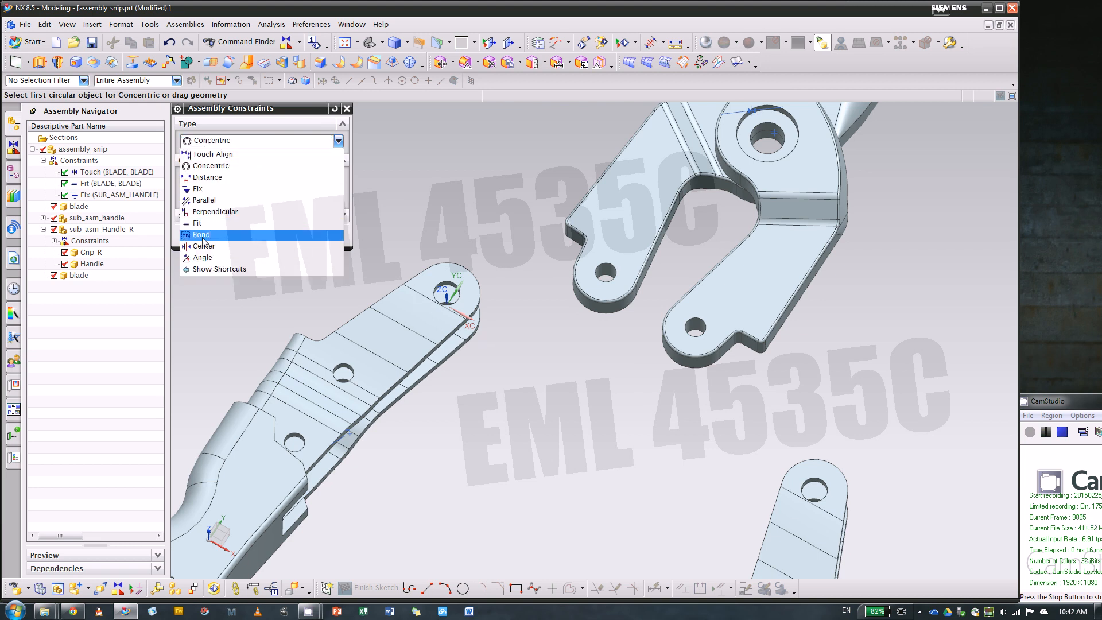
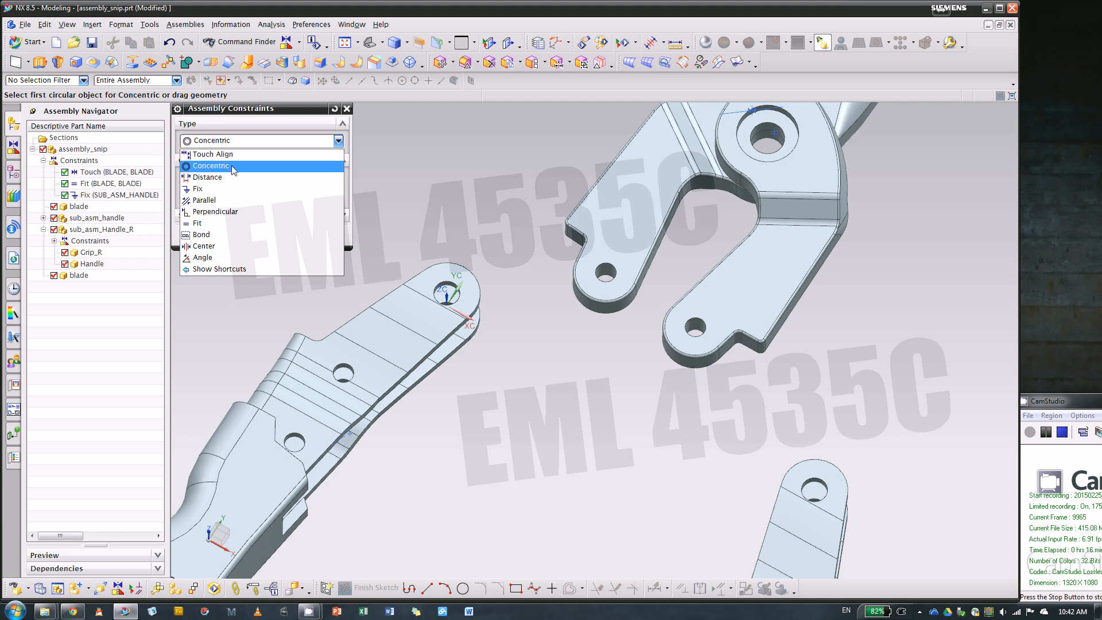
- Add a Concentric constraint between the circular edges of the end holes on the red-grip handle and the fixed handle
{"action": "left_click", "coordinate": [233, 167]}
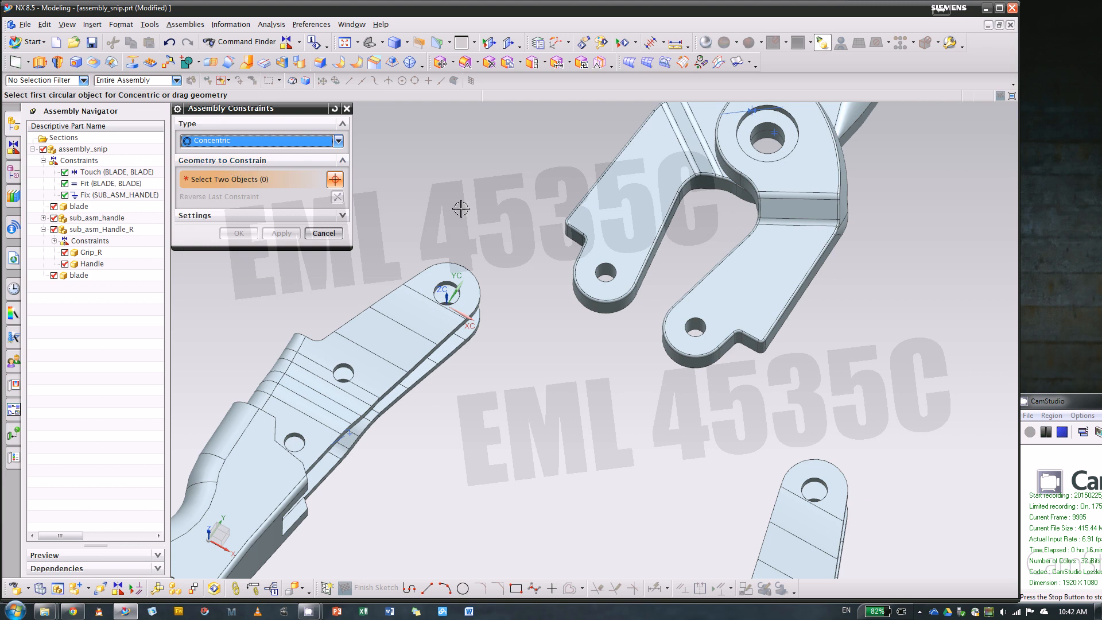
{"action": "middle_click_drag", "start_coordinate": [577, 388], "coordinate": [627, 382]}
{"action": "scroll", "coordinate": [790, 517], "scroll_direction": "up", "scroll_amount": 4}
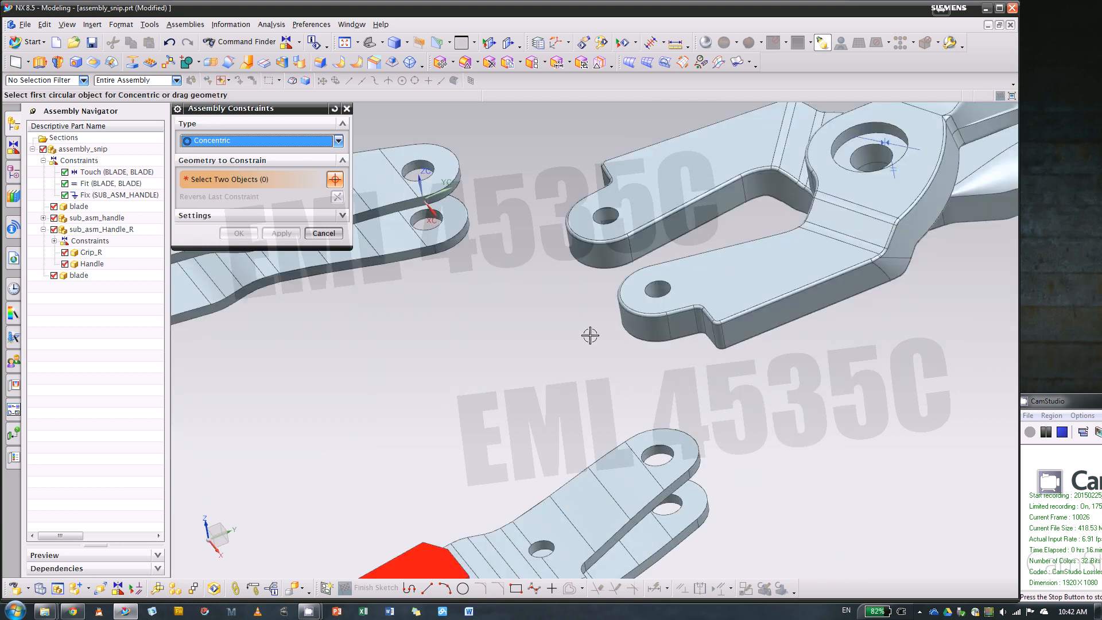
{"action": "scroll", "coordinate": [721, 409], "scroll_direction": "down", "scroll_amount": 2}
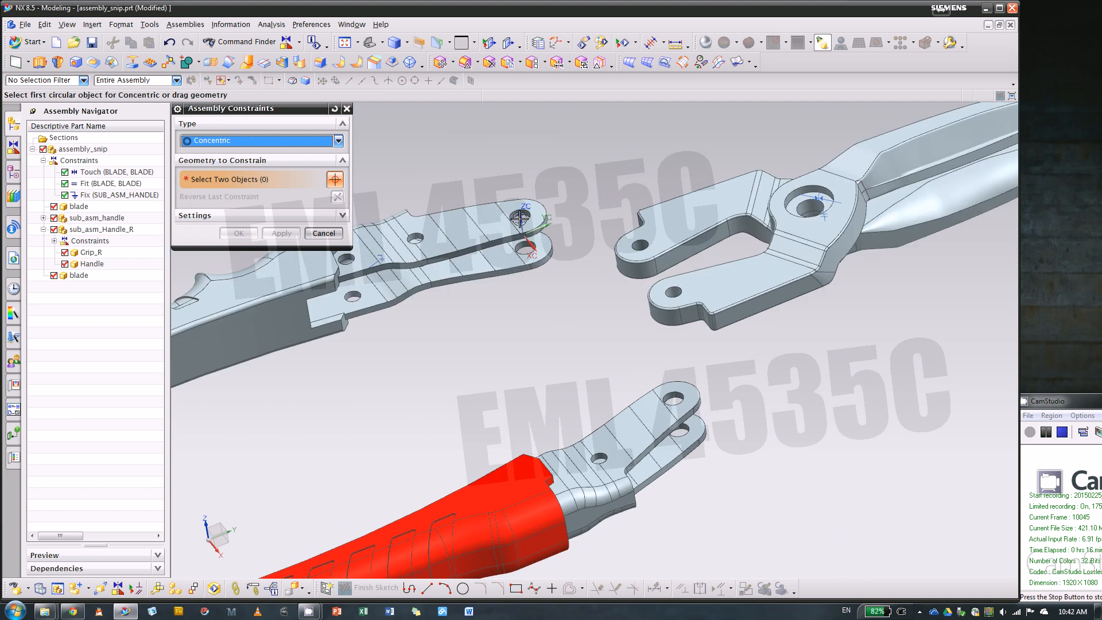
{"action": "scroll", "coordinate": [712, 410], "scroll_direction": "up", "scroll_amount": 5}
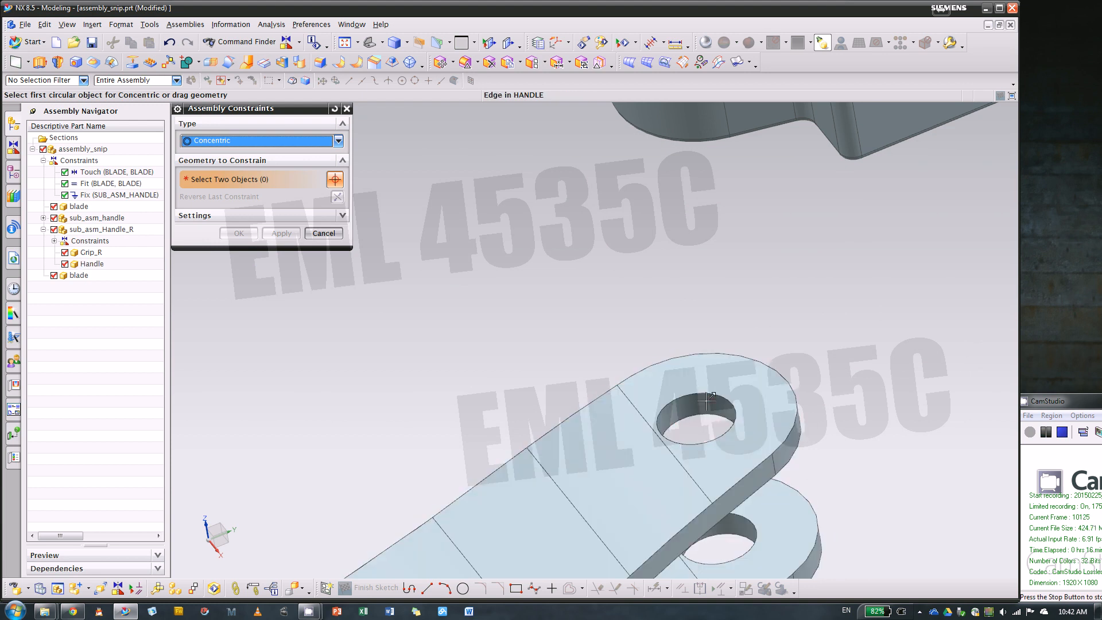
{"action": "left_click", "coordinate": [701, 395]}
{"action": "scroll", "coordinate": [856, 439], "scroll_direction": "down", "scroll_amount": 3}
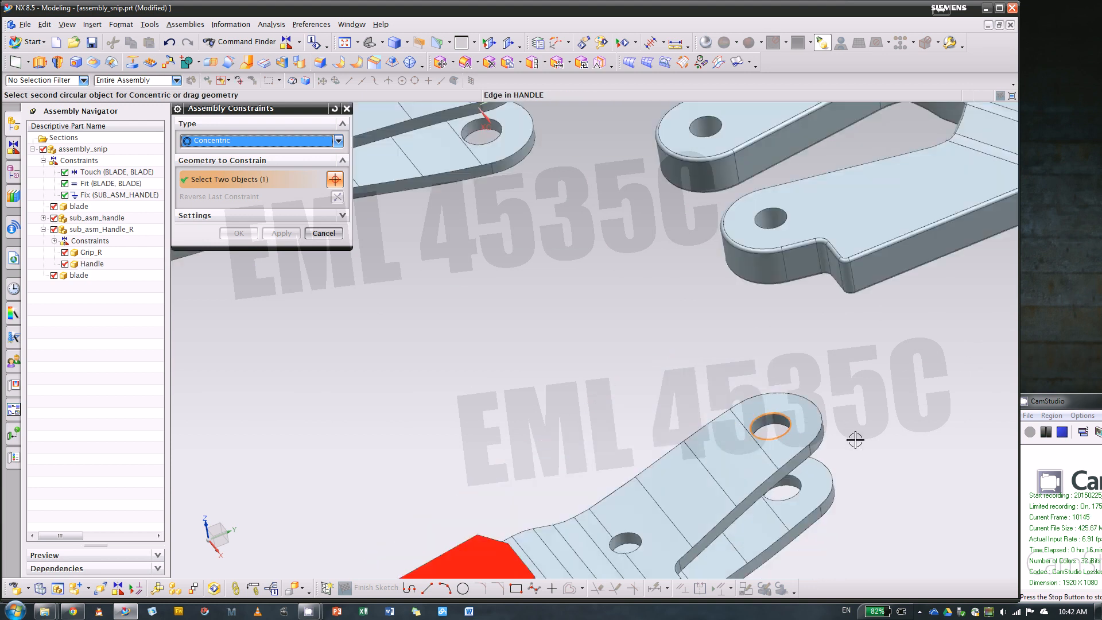
{"action": "scroll", "coordinate": [866, 467], "scroll_direction": "down", "scroll_amount": 2}
{"action": "scroll", "coordinate": [609, 180], "scroll_direction": "up", "scroll_amount": 5}
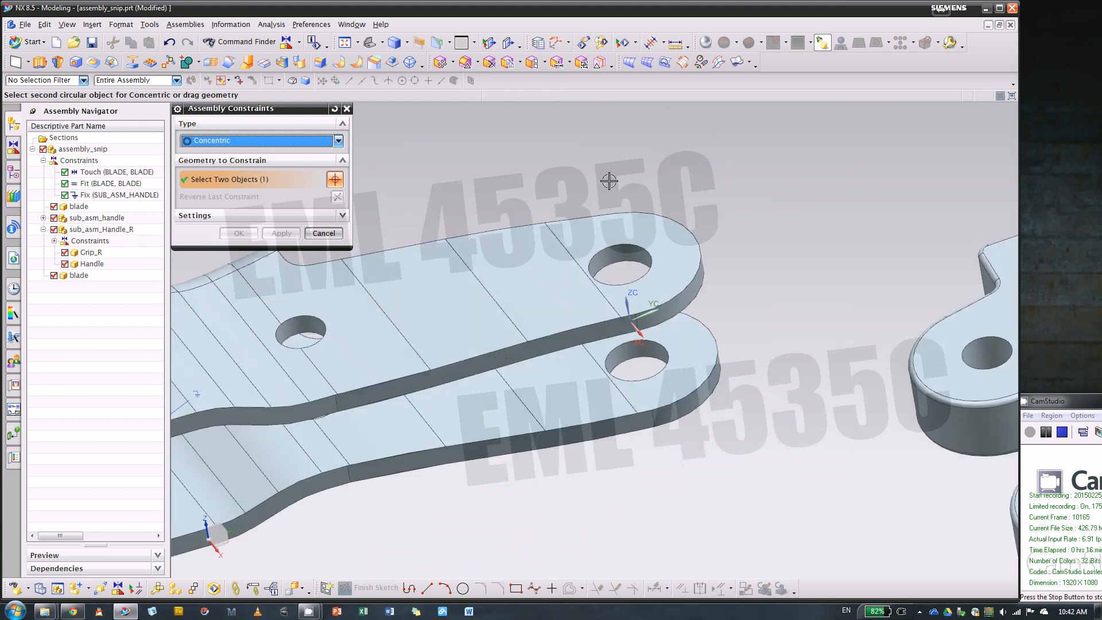
{"action": "left_click", "coordinate": [609, 285]}
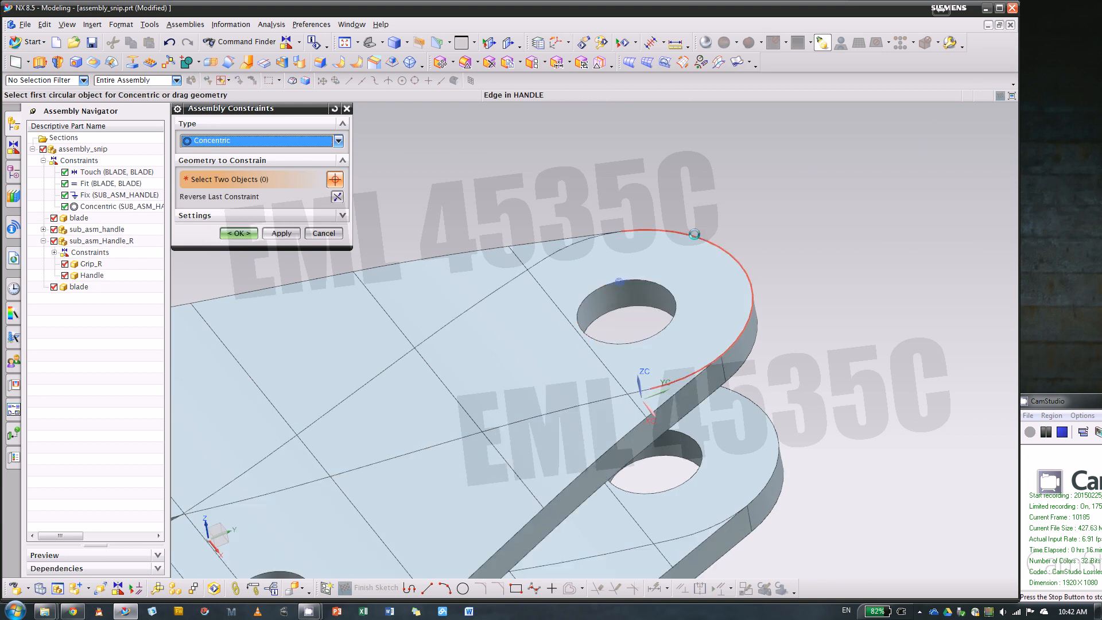
{"action": "scroll", "coordinate": [738, 288], "scroll_direction": "down", "scroll_amount": 3}
{"action": "left_click", "coordinate": [250, 235]}
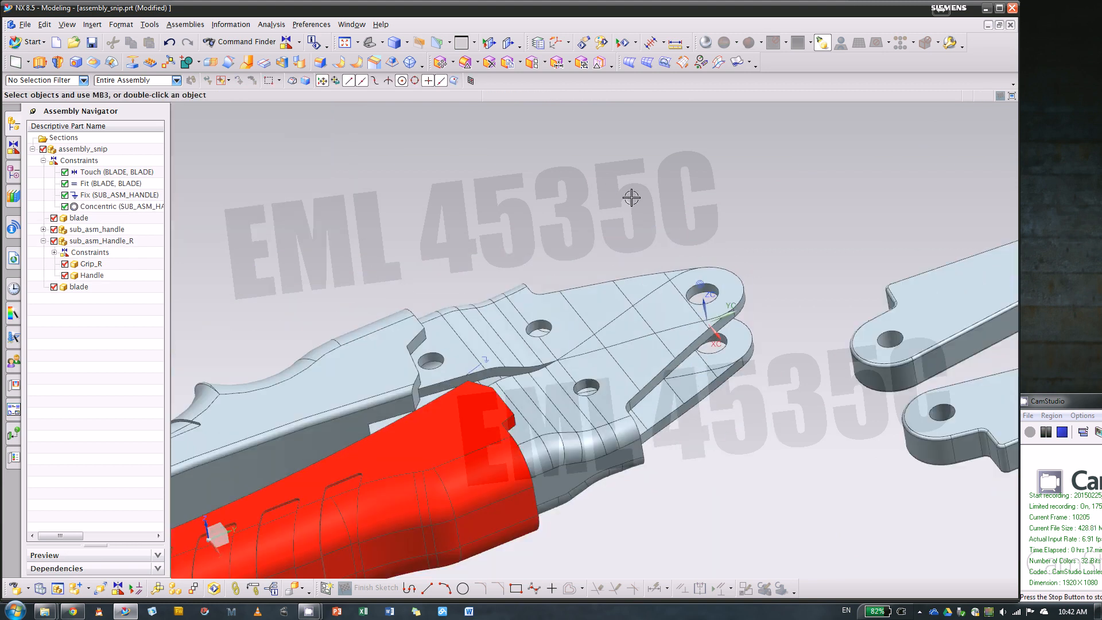
{"action": "scroll", "coordinate": [675, 307], "scroll_direction": "down", "scroll_amount": 2}
{"action": "left_click", "coordinate": [586, 396]}
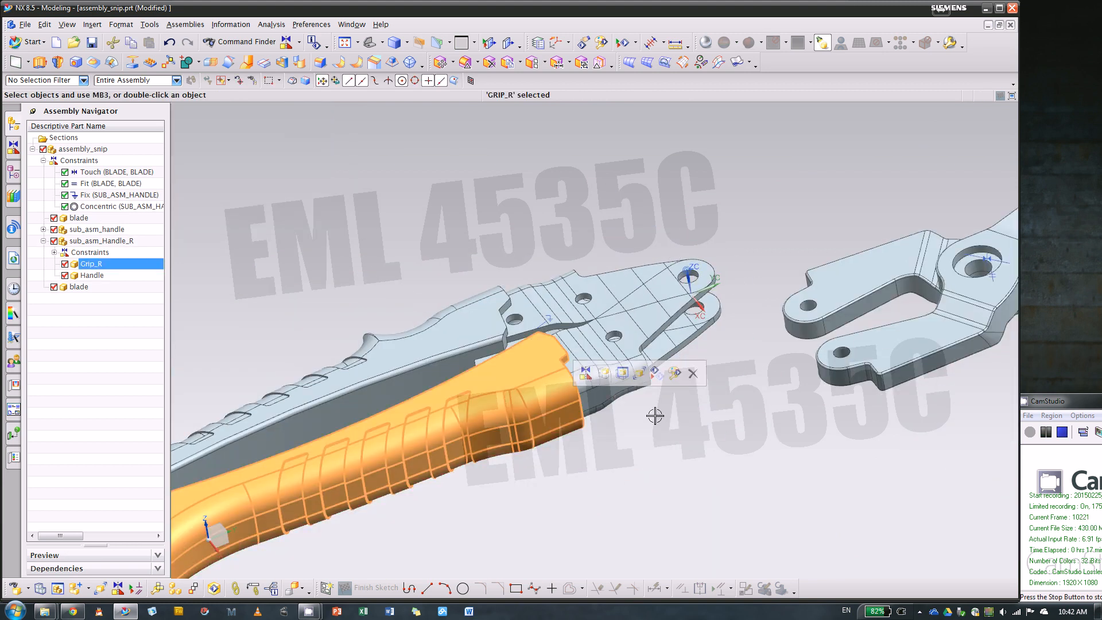
{"action": "left_click", "coordinate": [640, 376]}
{"action": "scroll", "coordinate": [656, 358], "scroll_direction": "down", "scroll_amount": 3}
{"action": "left_click_drag", "start_coordinate": [502, 398], "coordinate": [590, 431]}
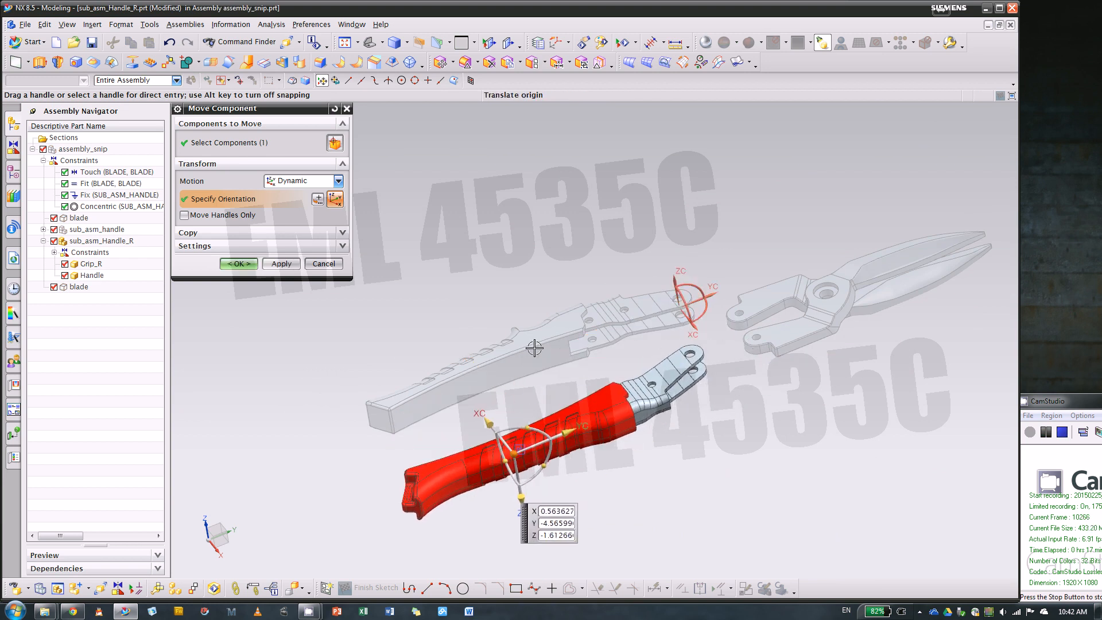
{"action": "middle_click_drag", "start_coordinate": [534, 347], "coordinate": [597, 339]}
{"action": "left_click", "coordinate": [323, 263]}
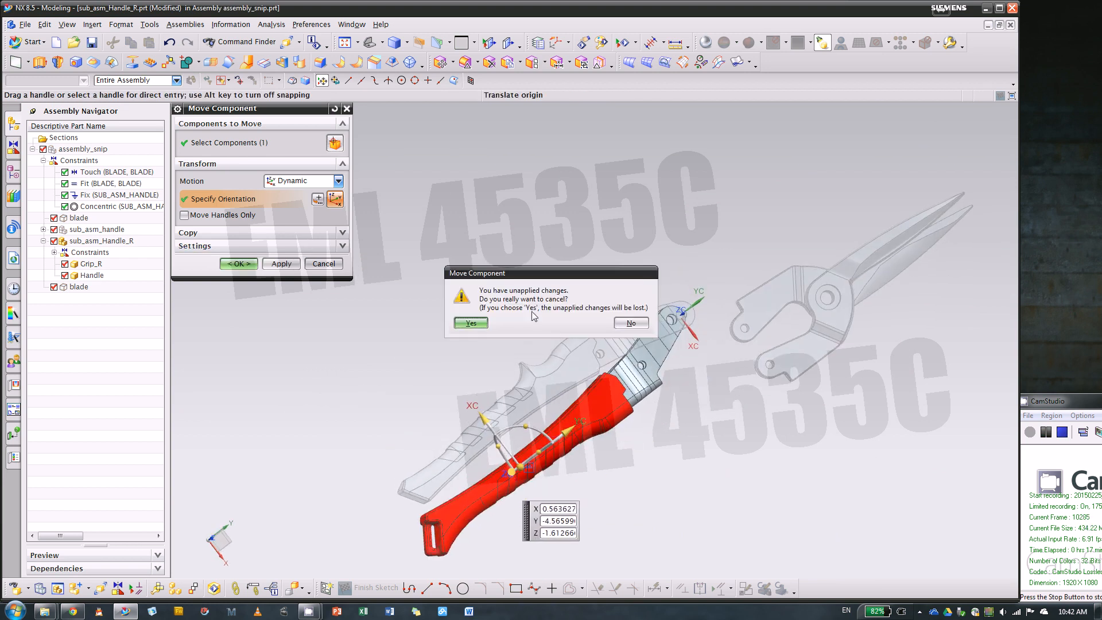
{"action": "left_click", "coordinate": [471, 324]}
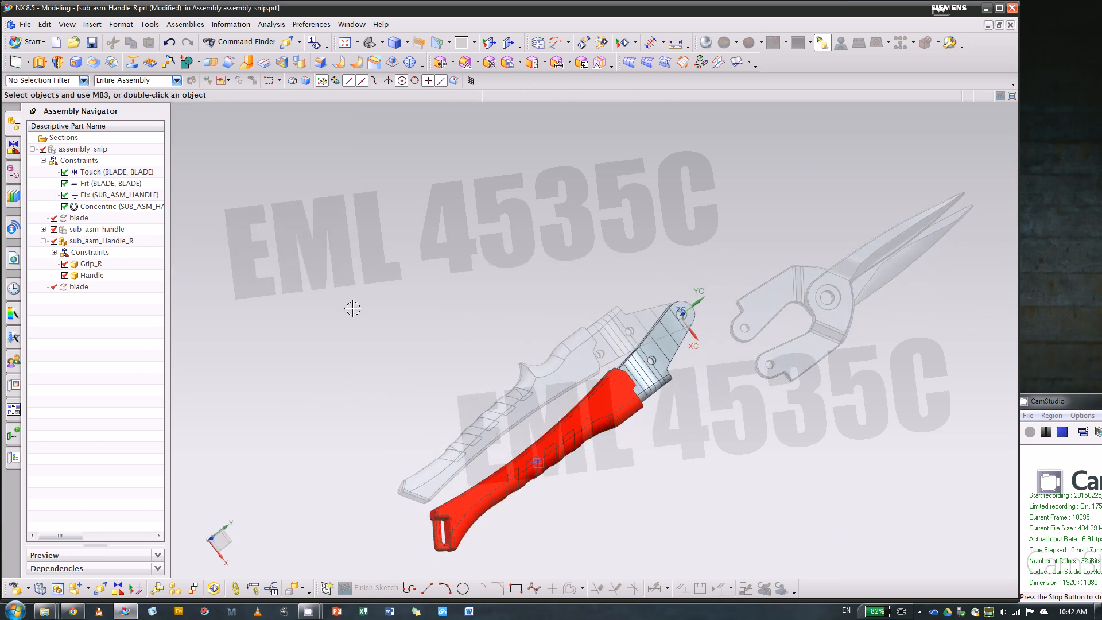
{"action": "double_click", "coordinate": [62, 151]}
{"action": "scroll", "coordinate": [400, 308], "scroll_direction": "down", "scroll_amount": 2}
{"action": "middle_click_drag", "start_coordinate": [400, 311], "coordinate": [388, 259]}
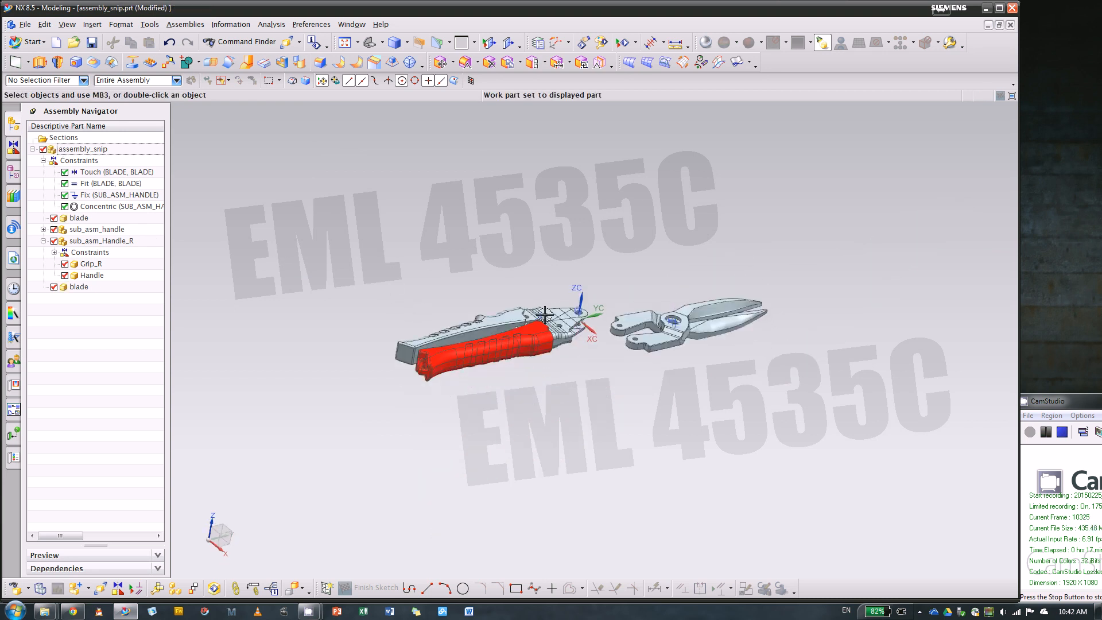
{"action": "scroll", "coordinate": [545, 315], "scroll_direction": "up", "scroll_amount": 3}
{"action": "left_click", "coordinate": [518, 375]}
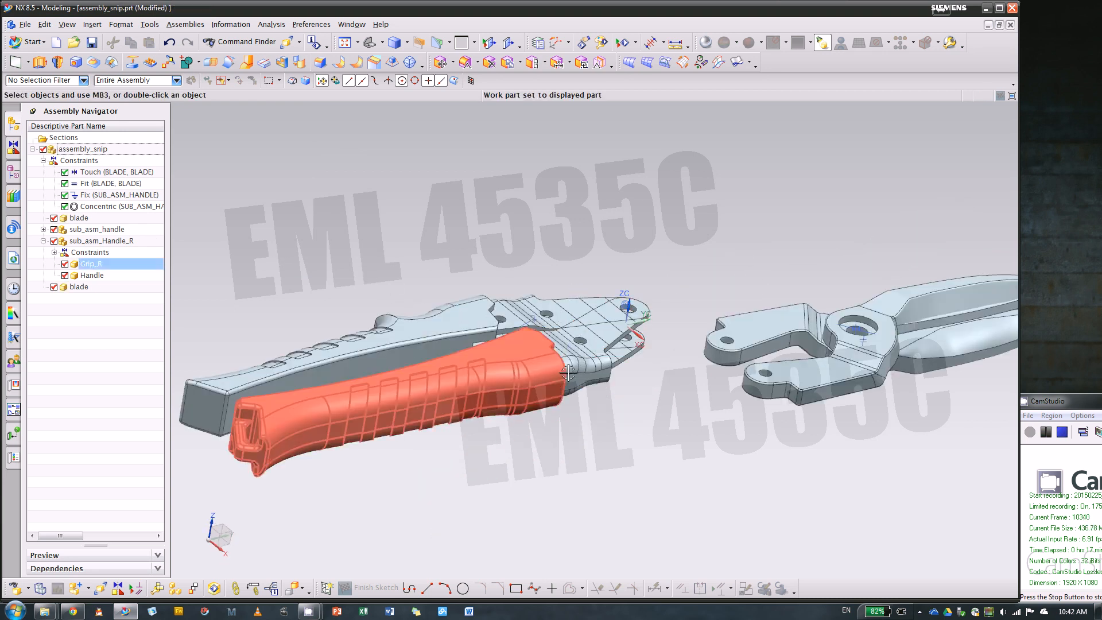
{"action": "left_click", "coordinate": [518, 375]}
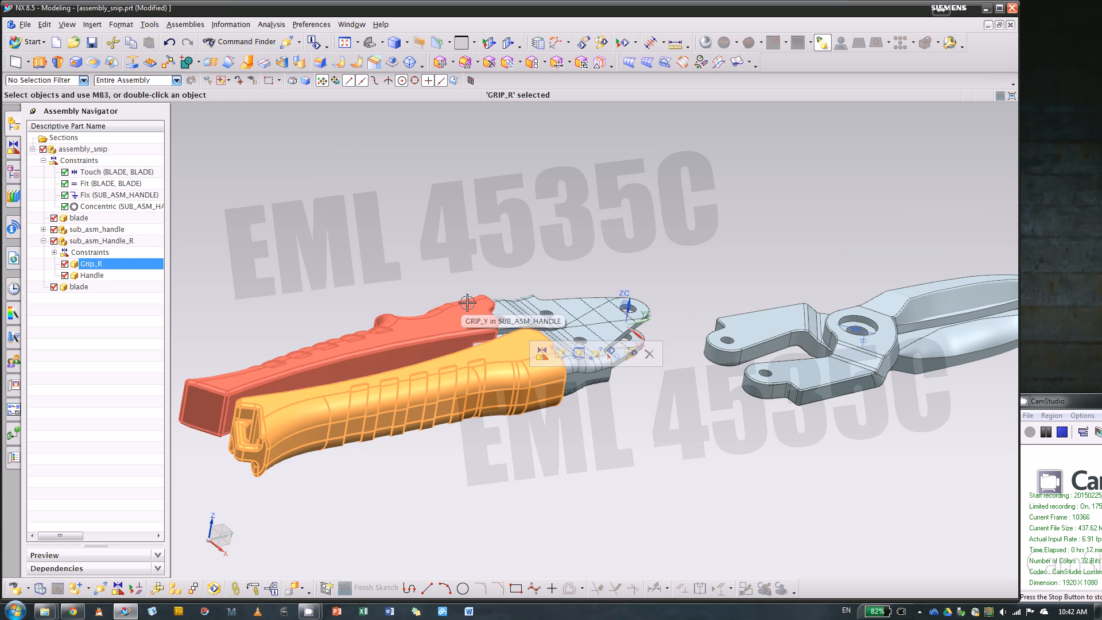
{"action": "key", "text": "Escape"}
- Collapse sub_asm_Handle_R and swing the whole subassembly away from the fixed handle with dynamic Move Component, to about Y -3.35, Z -0.49
{"action": "left_click", "coordinate": [42, 241]}
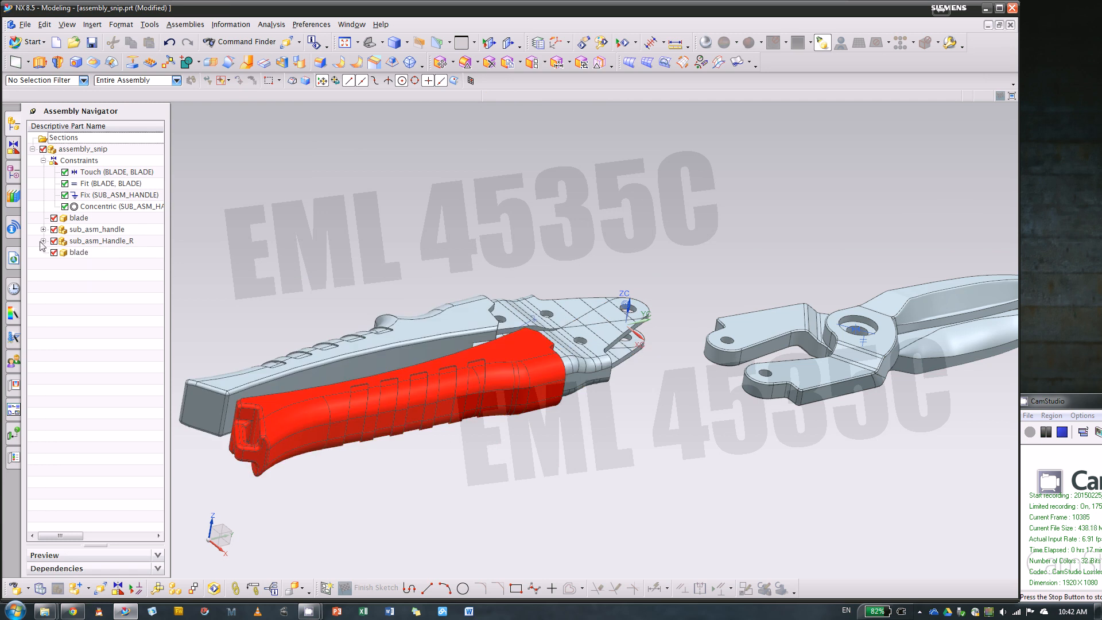
{"action": "right_click", "coordinate": [91, 243]}
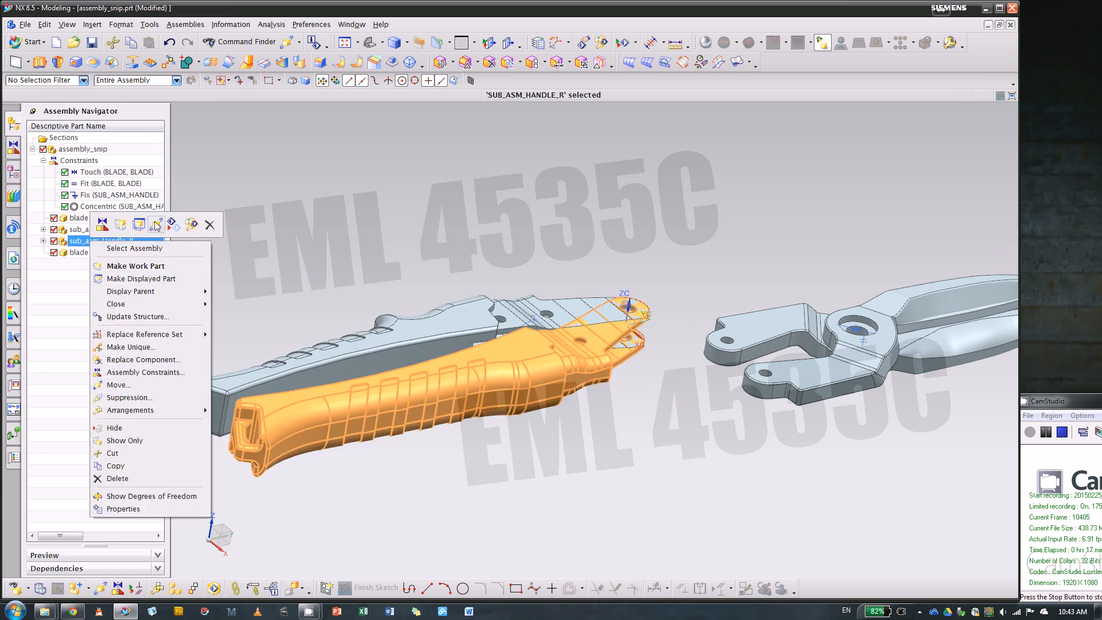
{"action": "left_click", "coordinate": [326, 226]}
{"action": "left_click", "coordinate": [43, 241]}
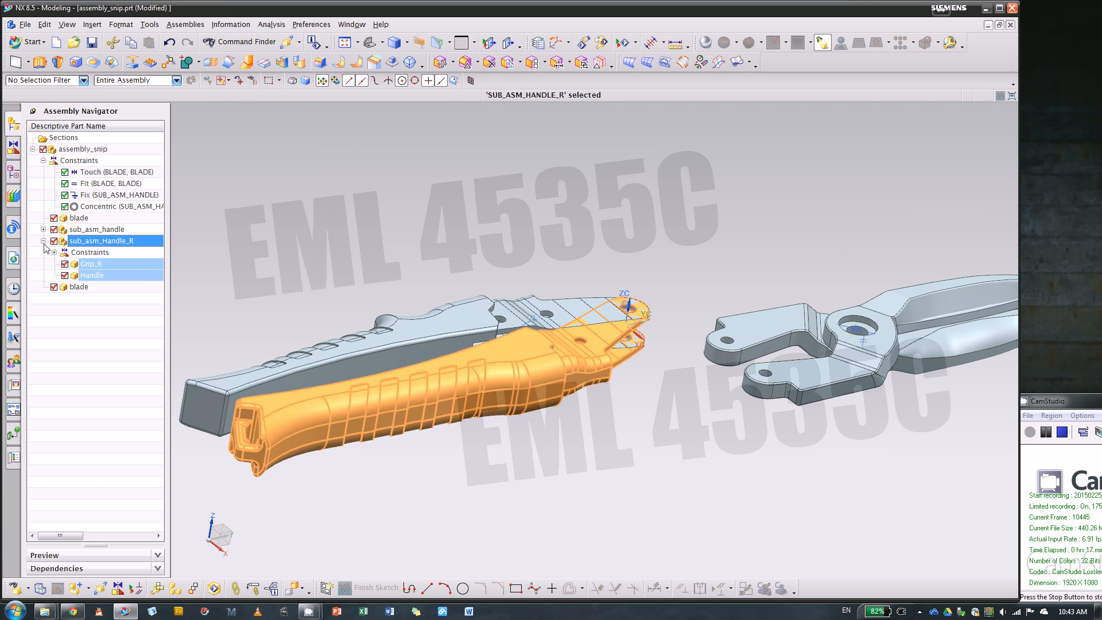
{"action": "left_click", "coordinate": [44, 241]}
{"action": "right_click", "coordinate": [130, 248]}
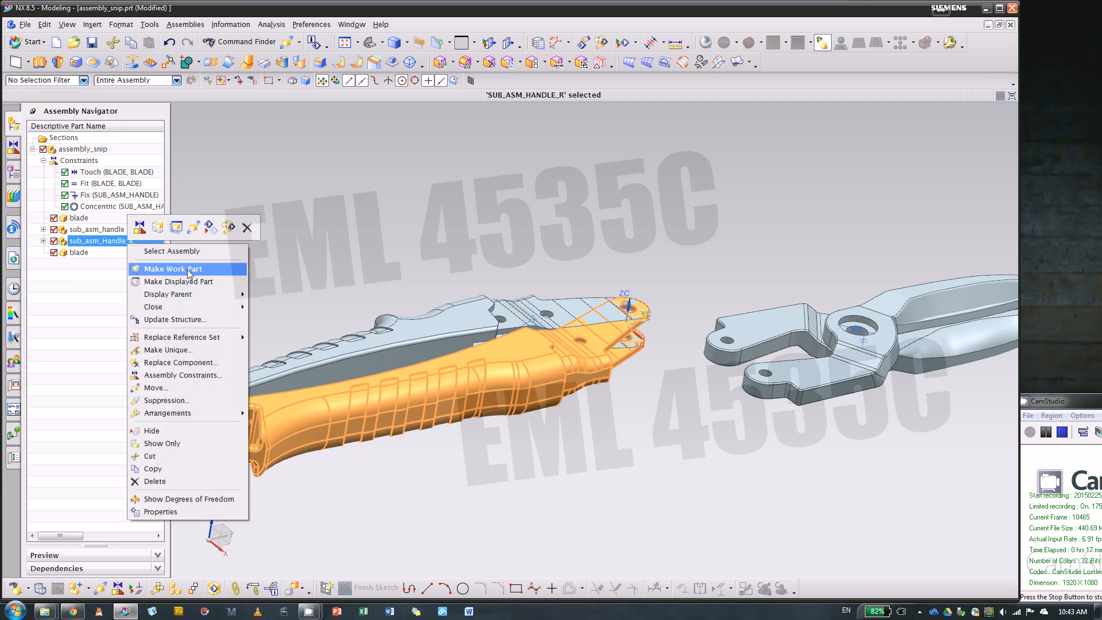
{"action": "left_click", "coordinate": [195, 233]}
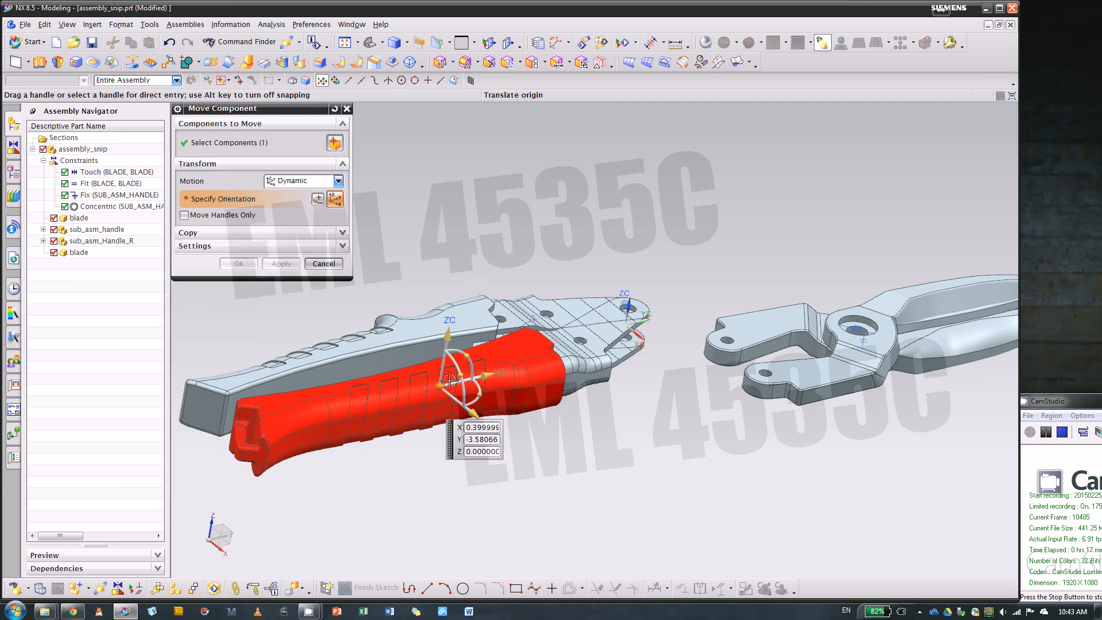
{"action": "left_click_drag", "start_coordinate": [447, 385], "coordinate": [459, 414]}
{"action": "scroll", "coordinate": [647, 325], "scroll_direction": "up", "scroll_amount": 3}
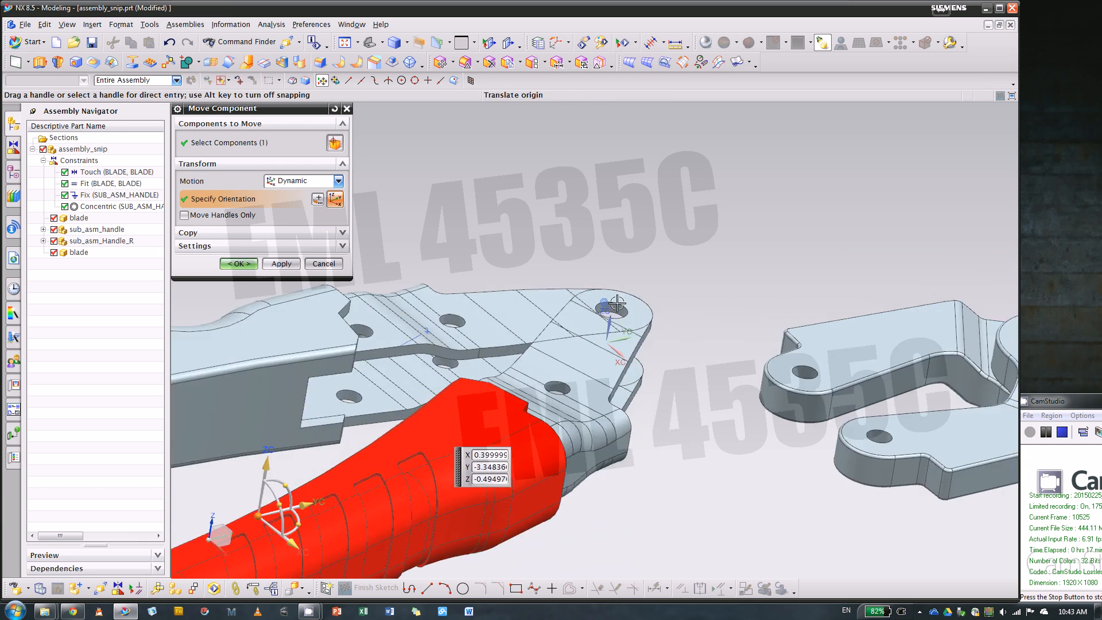
{"action": "scroll", "coordinate": [611, 317], "scroll_direction": "down", "scroll_amount": 3}
- Try to shift sub_asm_Handle_R along its Z axis, check the shared hinge hole, and accept the component move
{"action": "left_click_drag", "start_coordinate": [438, 356], "coordinate": [447, 347]}
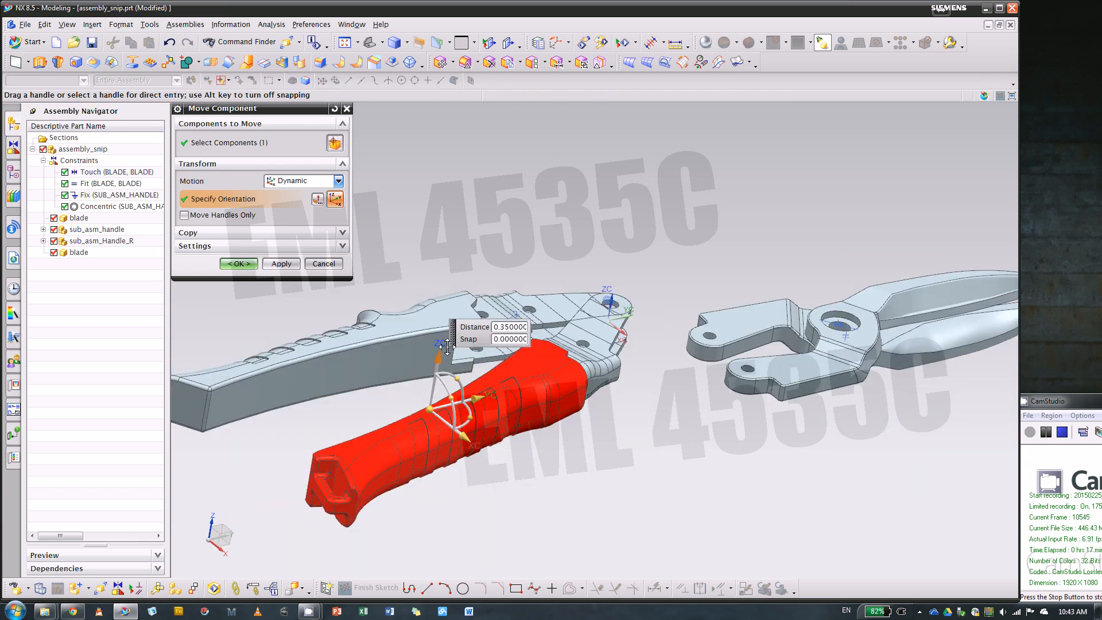
{"action": "left_click_drag", "start_coordinate": [491, 182], "coordinate": [509, 180]}
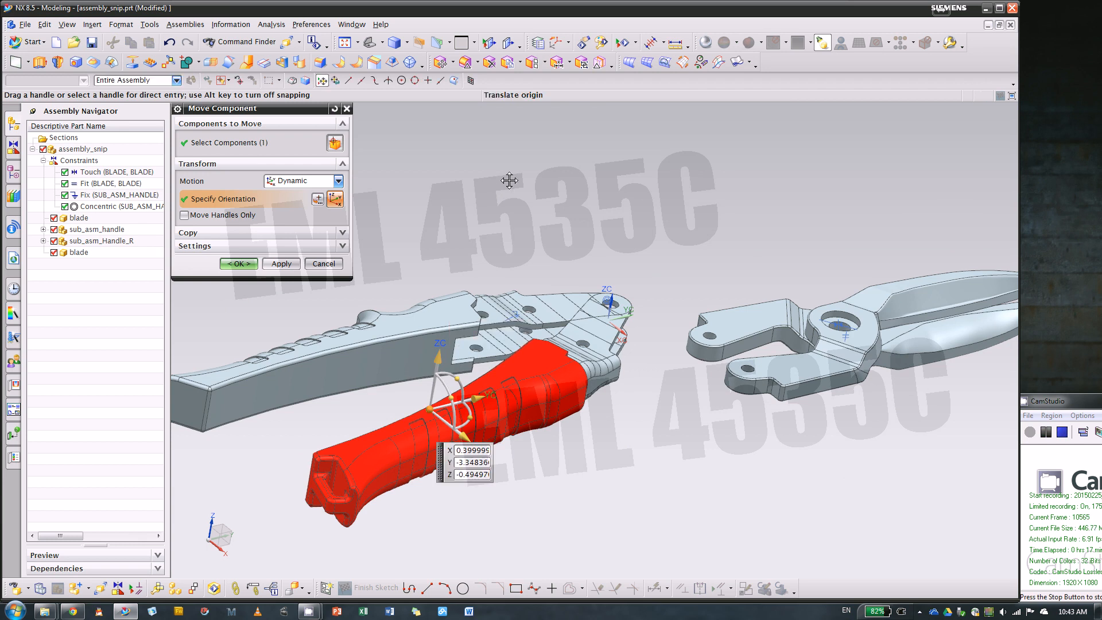
{"action": "scroll", "coordinate": [603, 283], "scroll_direction": "up", "scroll_amount": 5}
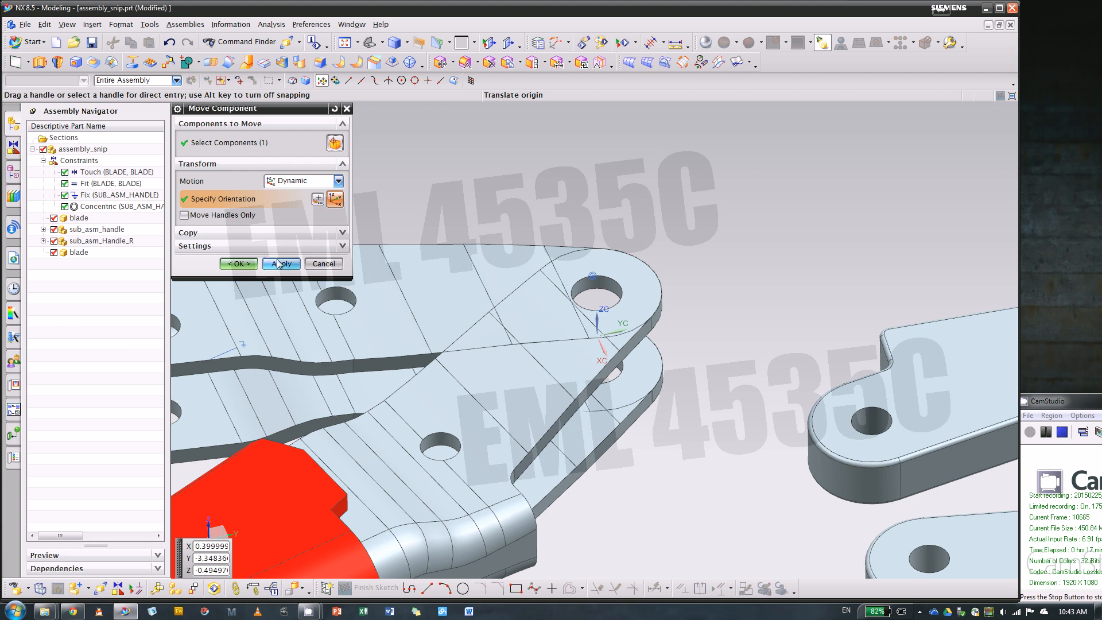
{"action": "scroll", "coordinate": [593, 235], "scroll_direction": "down", "scroll_amount": 4}
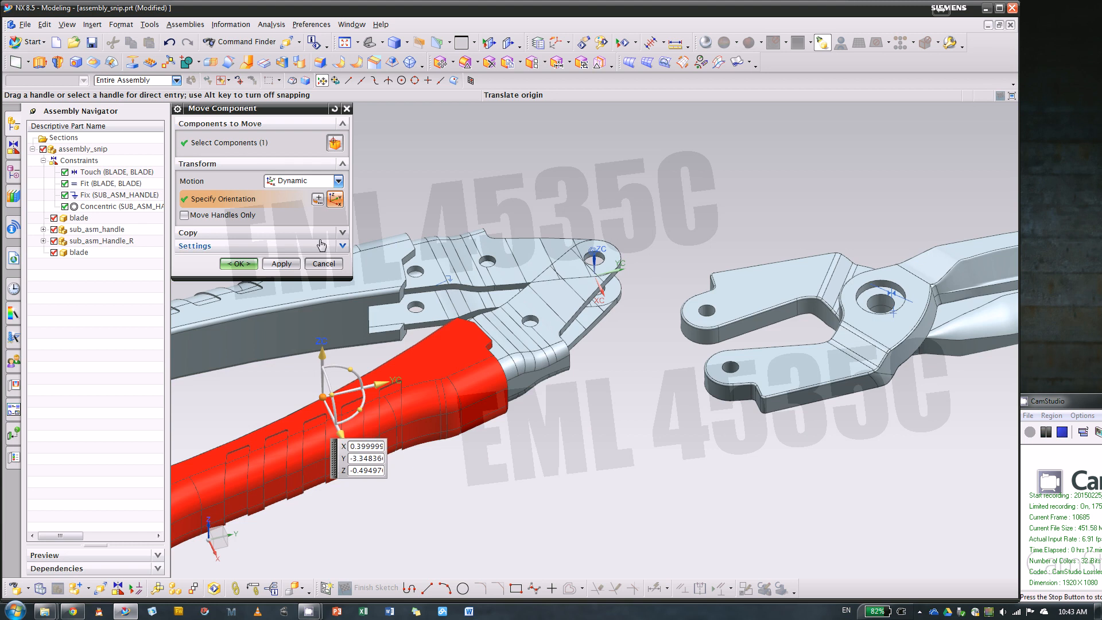
{"action": "left_click", "coordinate": [239, 264]}
- Examine the handles' shared hinge hole, the pivot hole through both blades, and the end holes of the blade tails
{"action": "scroll", "coordinate": [581, 198], "scroll_direction": "up", "scroll_amount": 4}
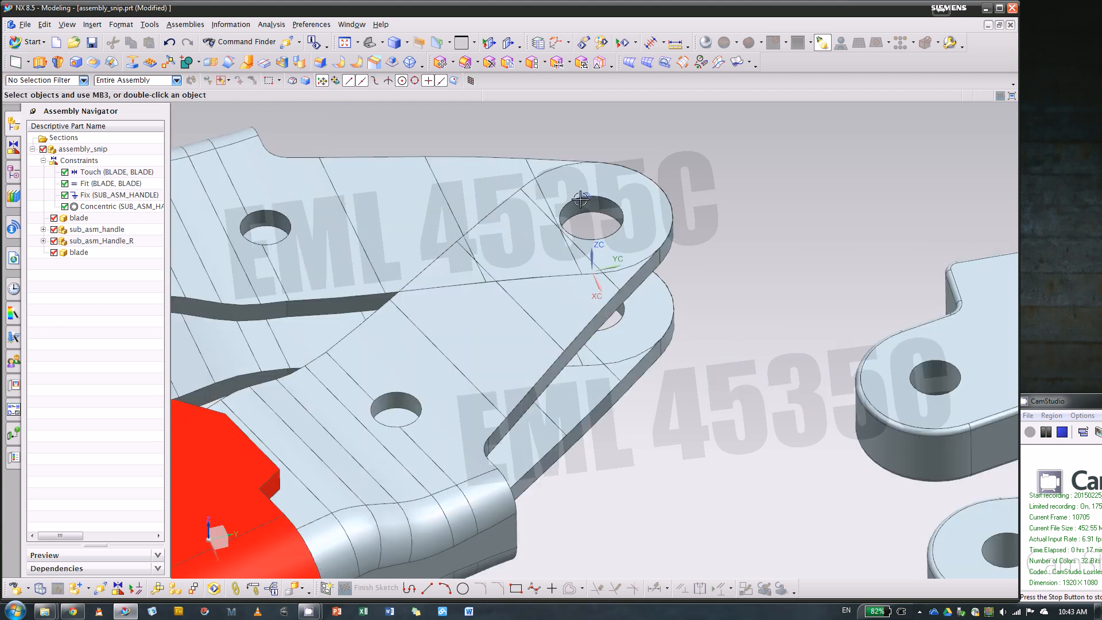
{"action": "scroll", "coordinate": [524, 230], "scroll_direction": "down", "scroll_amount": 4}
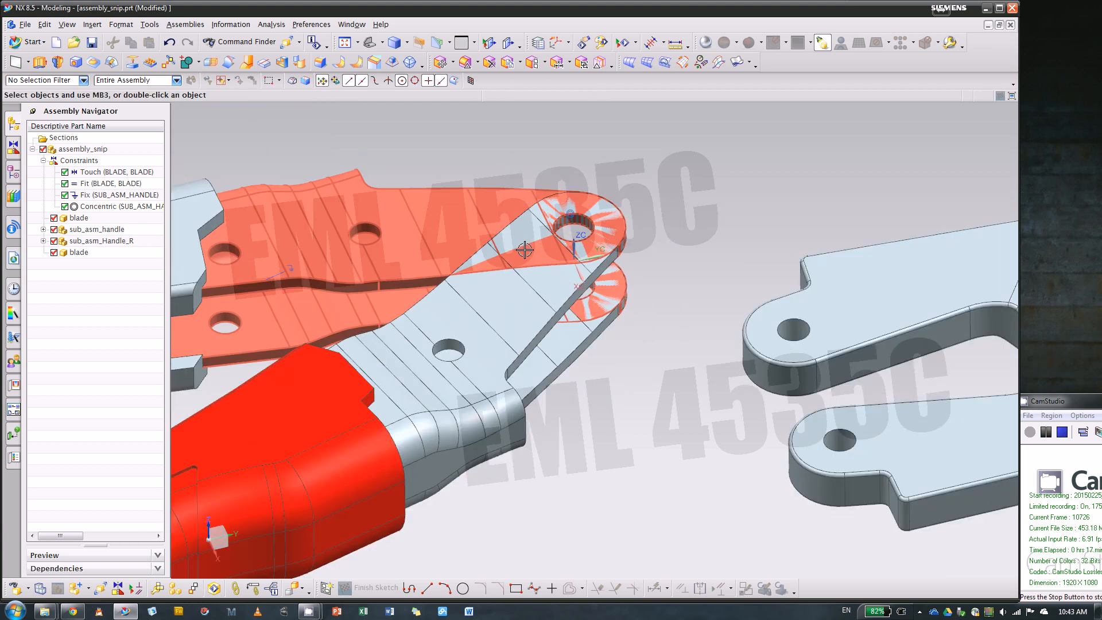
{"action": "scroll", "coordinate": [833, 296], "scroll_direction": "up", "scroll_amount": 4}
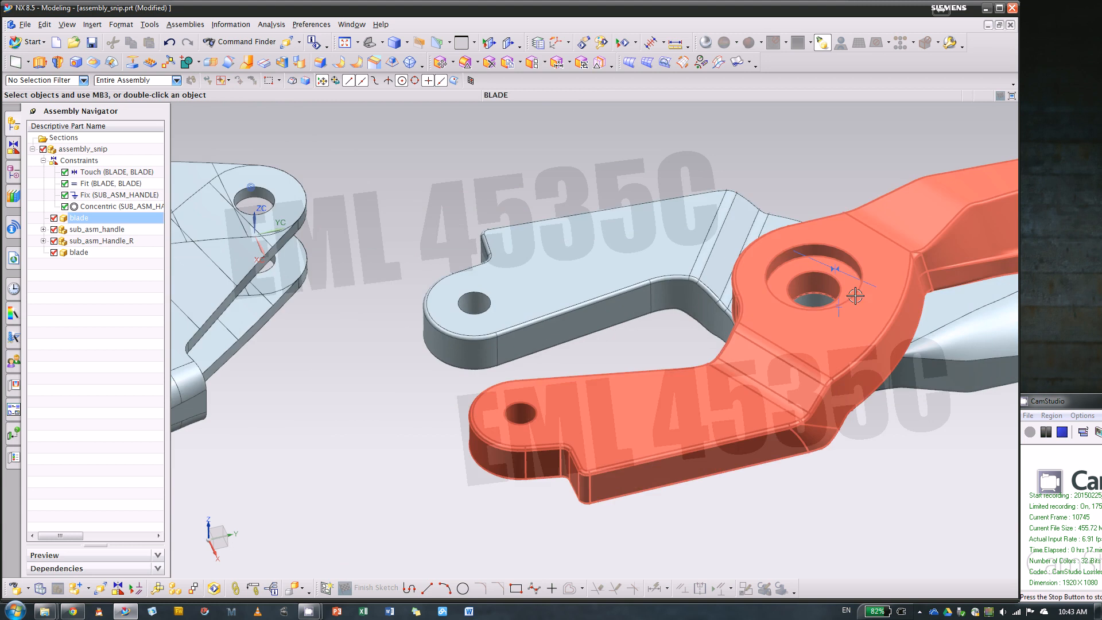
{"action": "scroll", "coordinate": [811, 308], "scroll_direction": "up", "scroll_amount": 6}
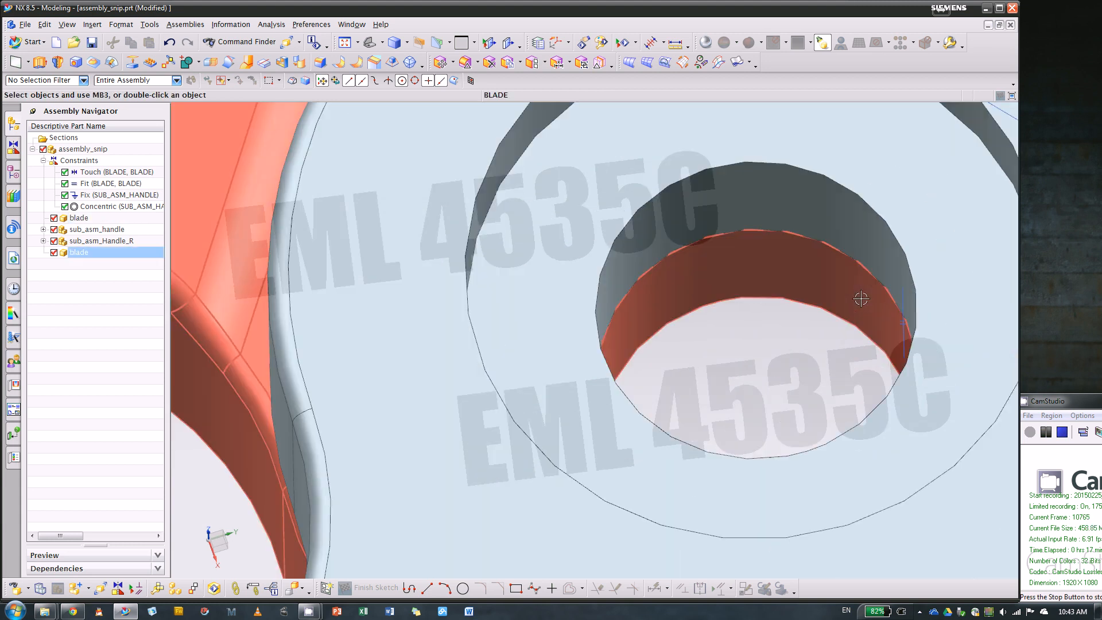
{"action": "middle_click_drag", "start_coordinate": [771, 391], "coordinate": [780, 383]}
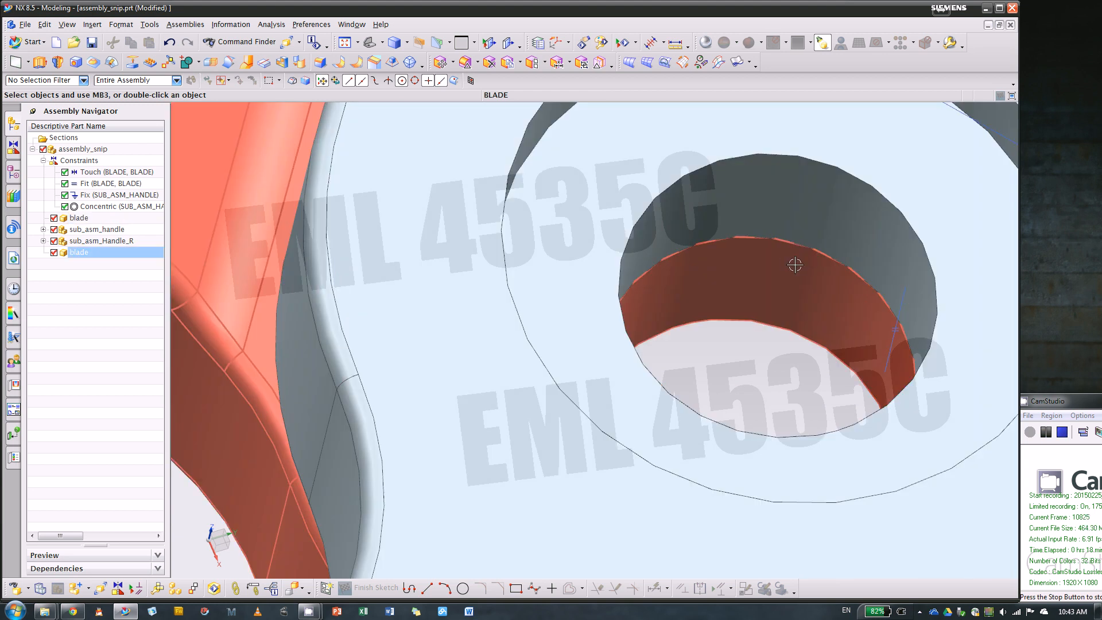
{"action": "middle_click_drag", "start_coordinate": [795, 265], "coordinate": [782, 287]}
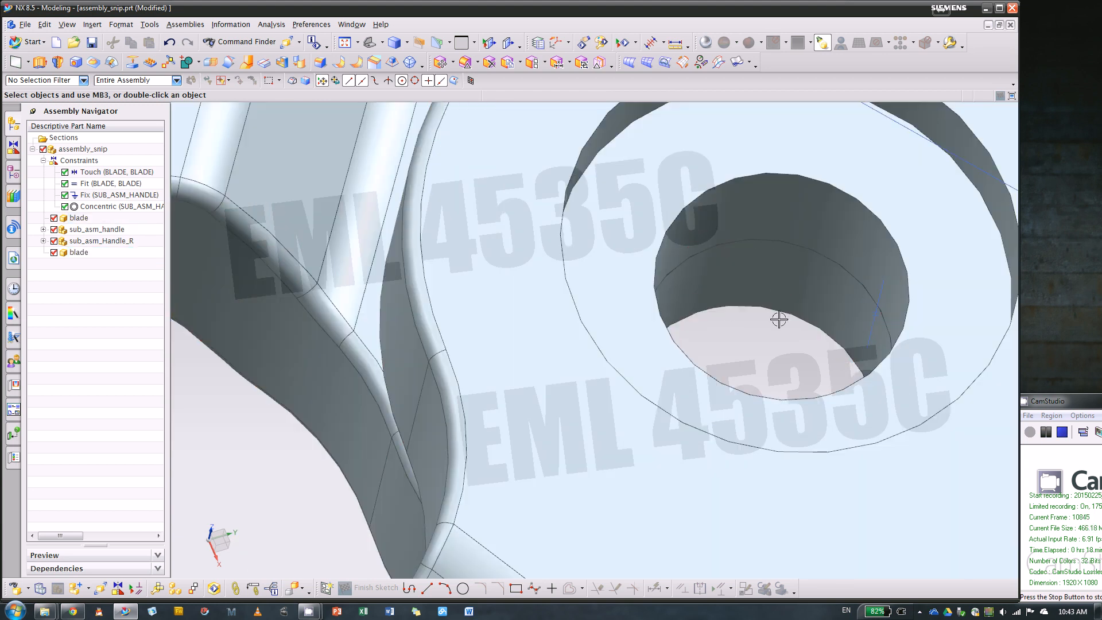
{"action": "scroll", "coordinate": [781, 320], "scroll_direction": "down", "scroll_amount": 10}
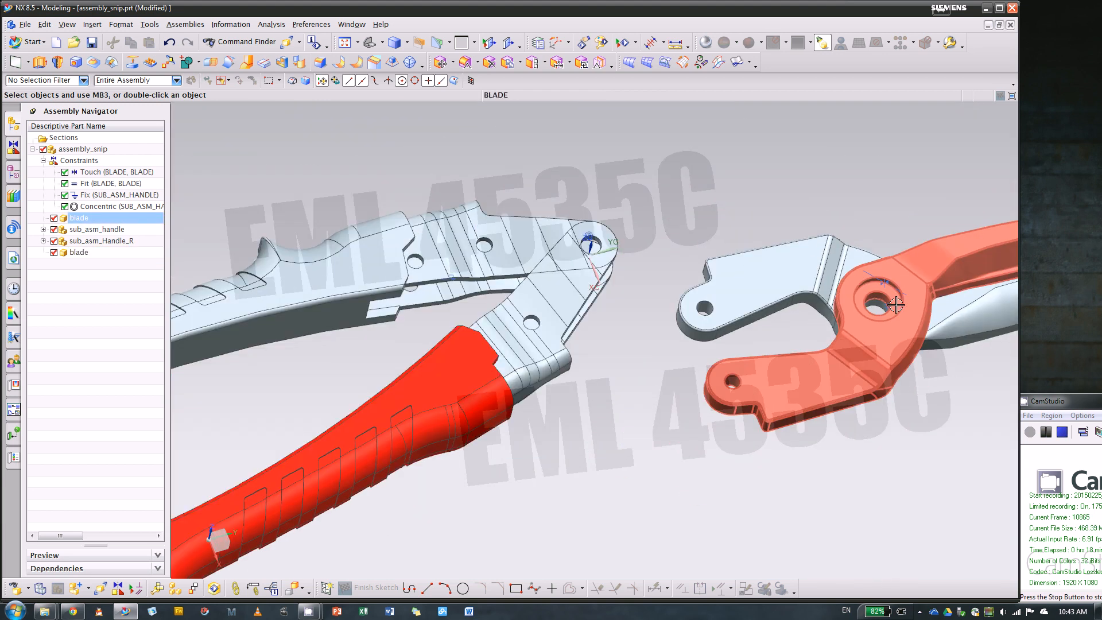
{"action": "mouse_move", "coordinate": [593, 326]}
{"action": "middle_mouse_down"}
{"action": "mouse_move", "coordinate": [590, 343]}
{"action": "mouse_move", "coordinate": [618, 327]}
{"action": "mouse_move", "coordinate": [581, 355]}
{"action": "middle_mouse_up"}
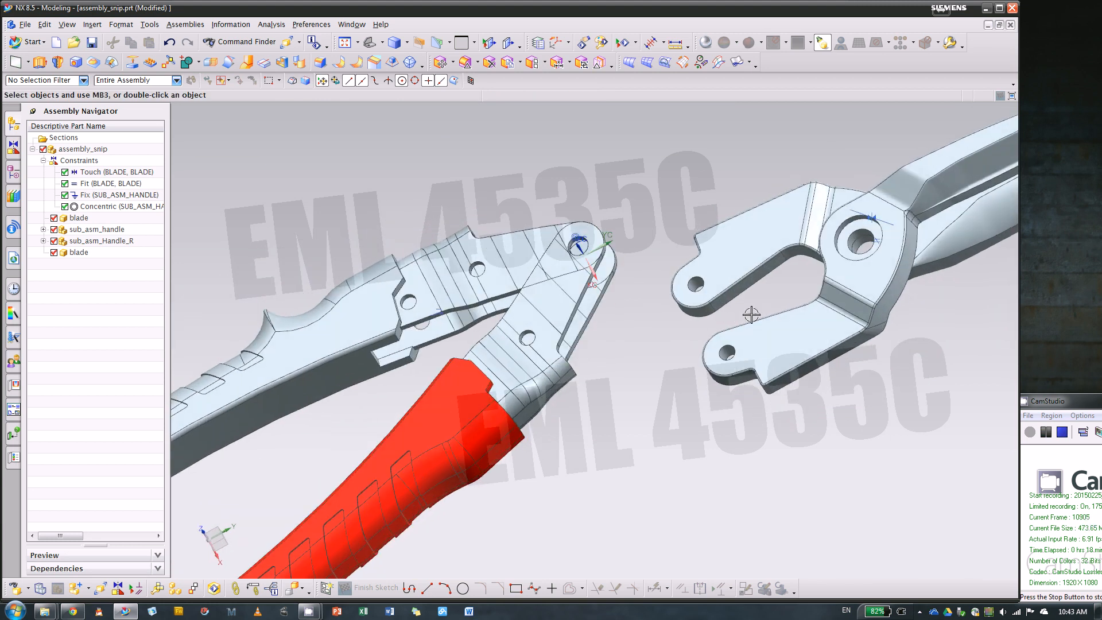
{"action": "scroll", "coordinate": [617, 315], "scroll_direction": "up", "scroll_amount": 2}
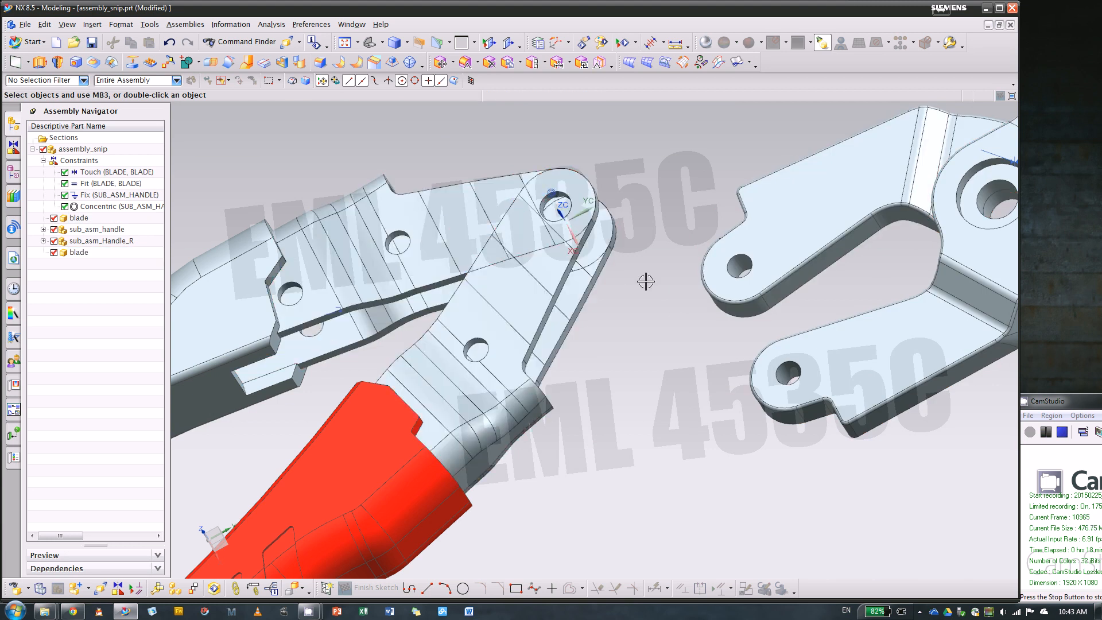
{"action": "scroll", "coordinate": [644, 277], "scroll_direction": "down", "scroll_amount": 2}
{"action": "left_click", "coordinate": [435, 414]}
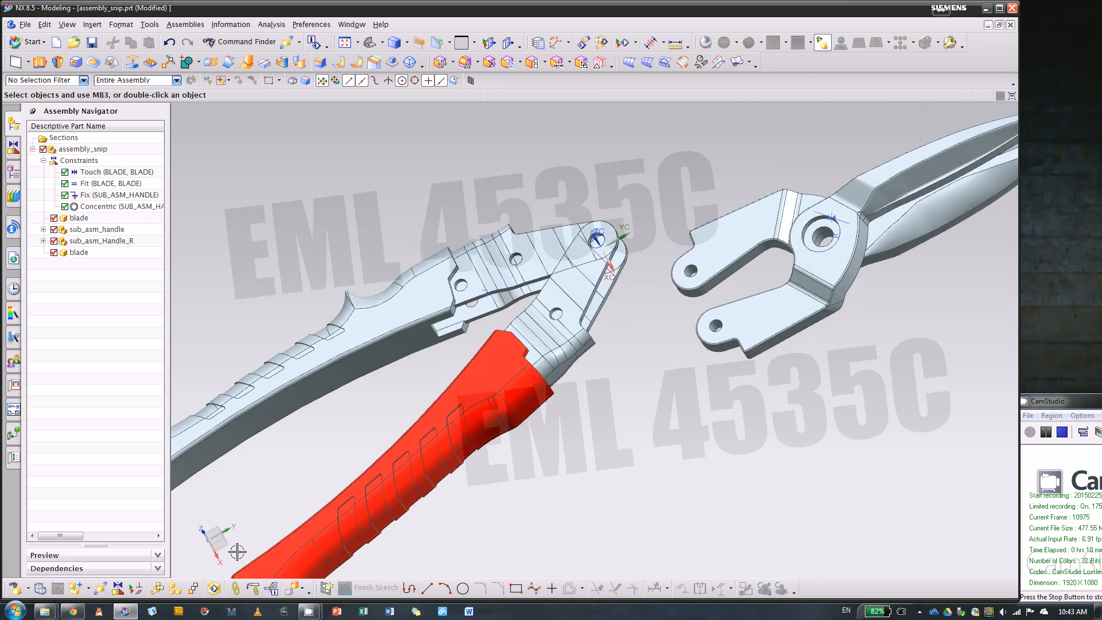
- Add a Fit constraint between the end hole of the upper blade tail and the fixed handle's rivet hole nearest the hinge
{"action": "left_click", "coordinate": [118, 589]}
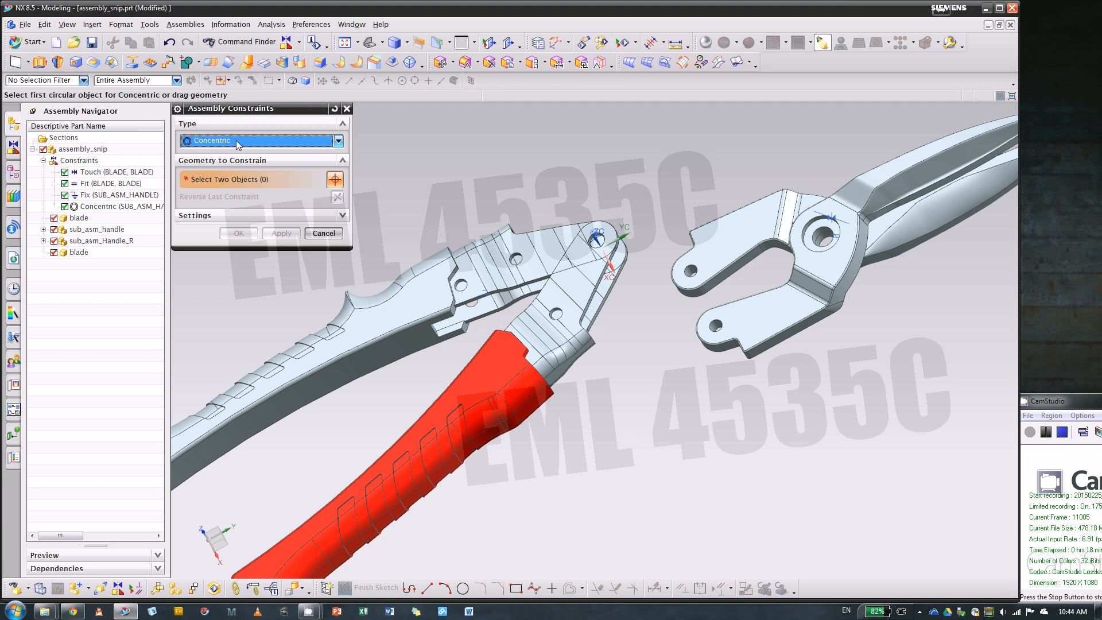
{"action": "left_click", "coordinate": [259, 141]}
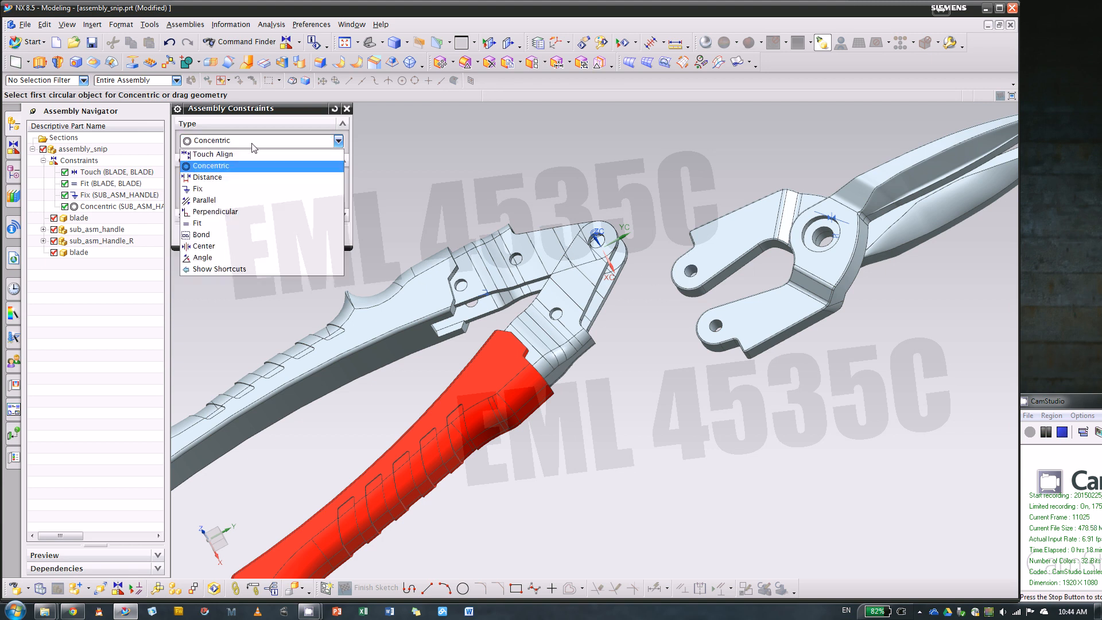
{"action": "left_click", "coordinate": [218, 238]}
{"action": "scroll", "coordinate": [662, 287], "scroll_direction": "up", "scroll_amount": 4}
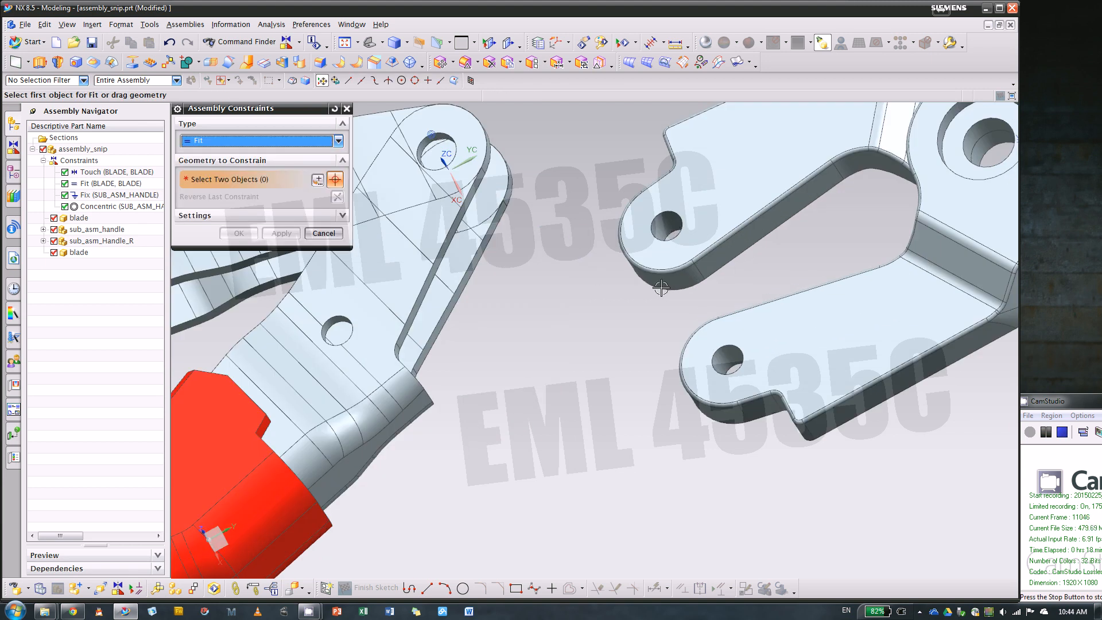
{"action": "left_click", "coordinate": [671, 221]}
{"action": "scroll", "coordinate": [782, 379], "scroll_direction": "down", "scroll_amount": 3}
{"action": "scroll", "coordinate": [528, 296], "scroll_direction": "up", "scroll_amount": 5}
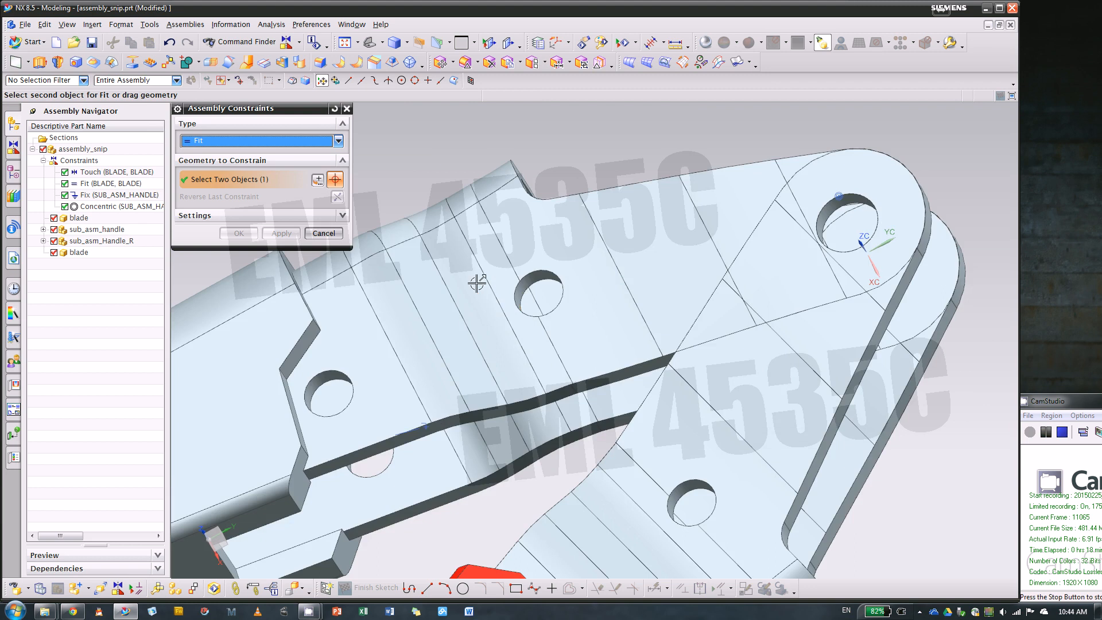
{"action": "scroll", "coordinate": [574, 368], "scroll_direction": "down", "scroll_amount": 2}
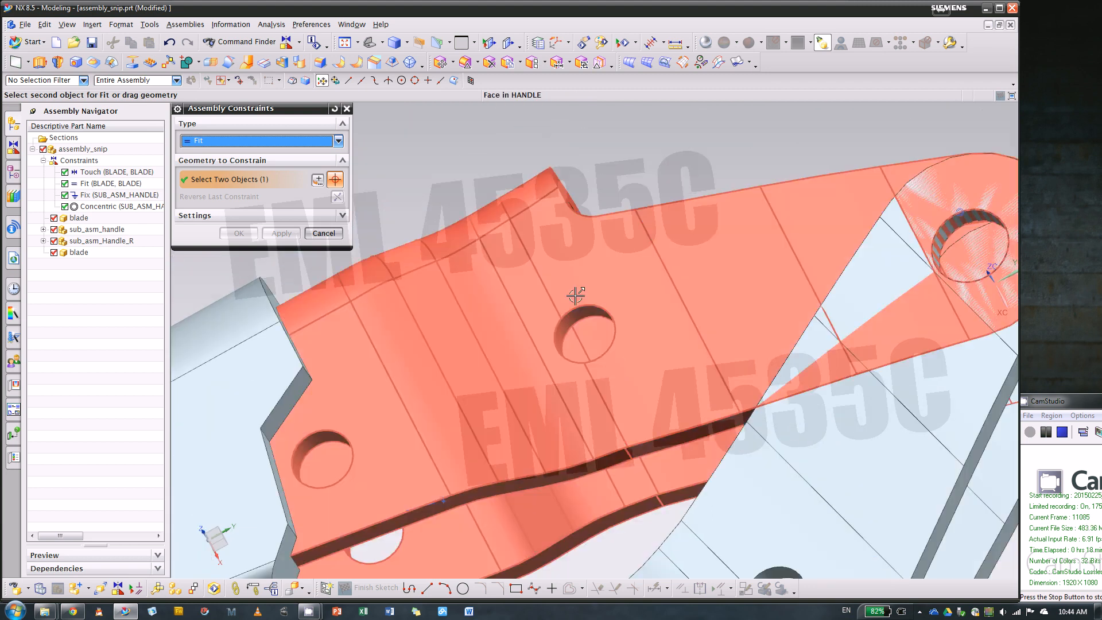
{"action": "scroll", "coordinate": [567, 314], "scroll_direction": "up", "scroll_amount": 3}
{"action": "left_click", "coordinate": [589, 306]}
{"action": "scroll", "coordinate": [550, 245], "scroll_direction": "down", "scroll_amount": 6}
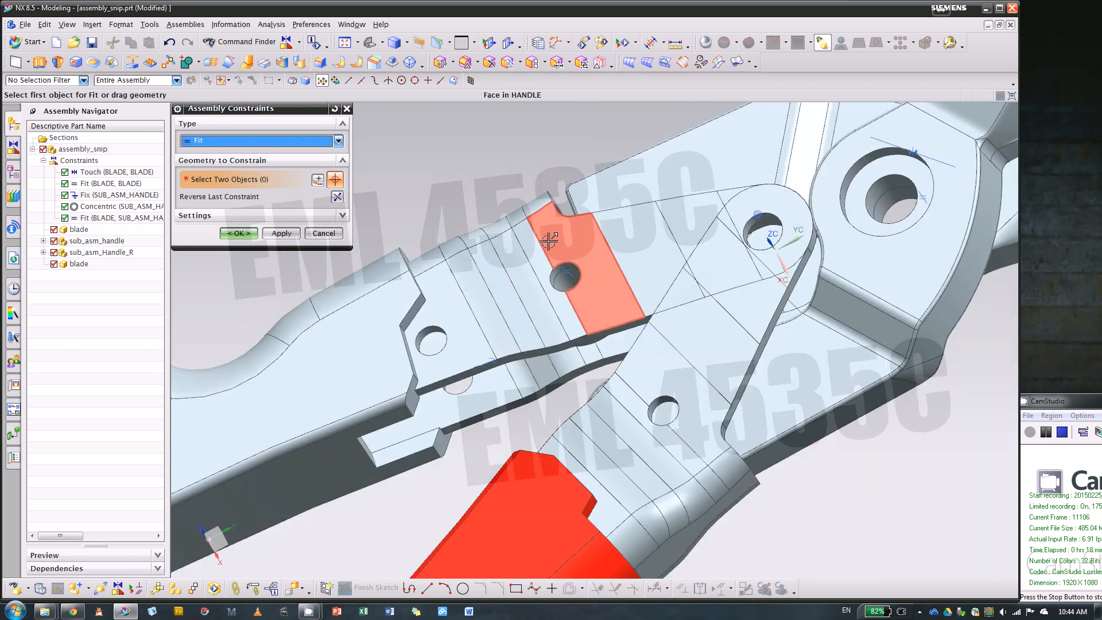
- Switch to wireframe display and add a Fit constraint between the other blade tail's end hole and the red-grip handle's rivet hole
{"action": "mouse_move", "coordinate": [775, 419]}
{"action": "middle_mouse_down"}
{"action": "mouse_move", "coordinate": [840, 473]}
{"action": "mouse_move", "coordinate": [795, 422]}
{"action": "mouse_move", "coordinate": [751, 398]}
{"action": "mouse_move", "coordinate": [804, 446]}
{"action": "mouse_move", "coordinate": [766, 414]}
{"action": "middle_mouse_up"}
{"action": "right_click", "coordinate": [790, 421]}
{"action": "left_click", "coordinate": [769, 421]}
{"action": "scroll", "coordinate": [588, 377], "scroll_direction": "up", "scroll_amount": 5}
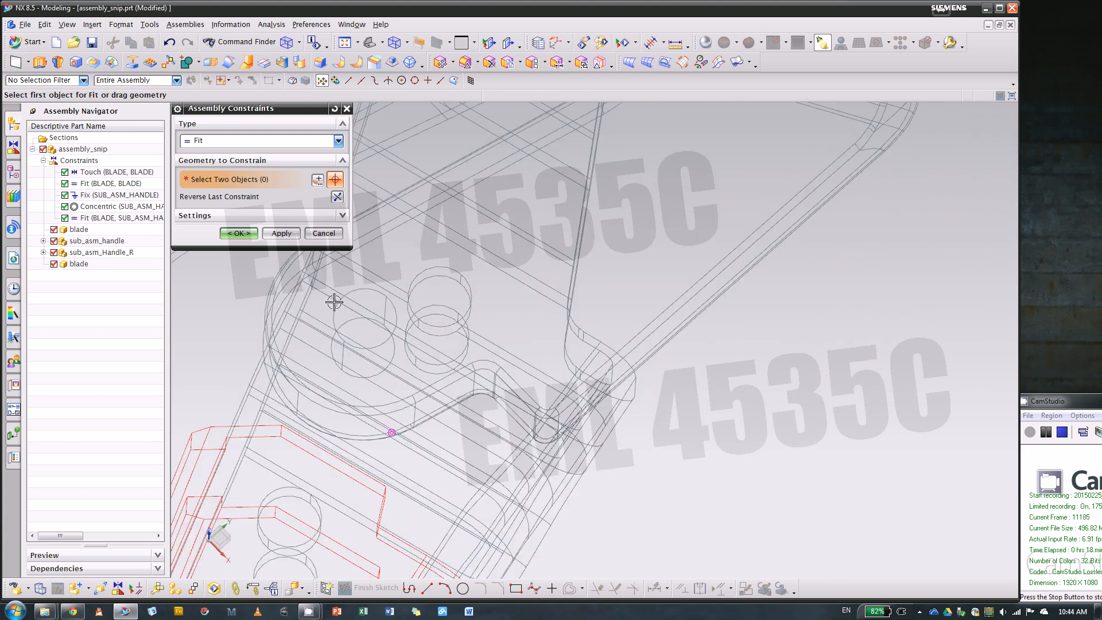
{"action": "scroll", "coordinate": [423, 298], "scroll_direction": "up", "scroll_amount": 3}
{"action": "left_click", "coordinate": [436, 302]}
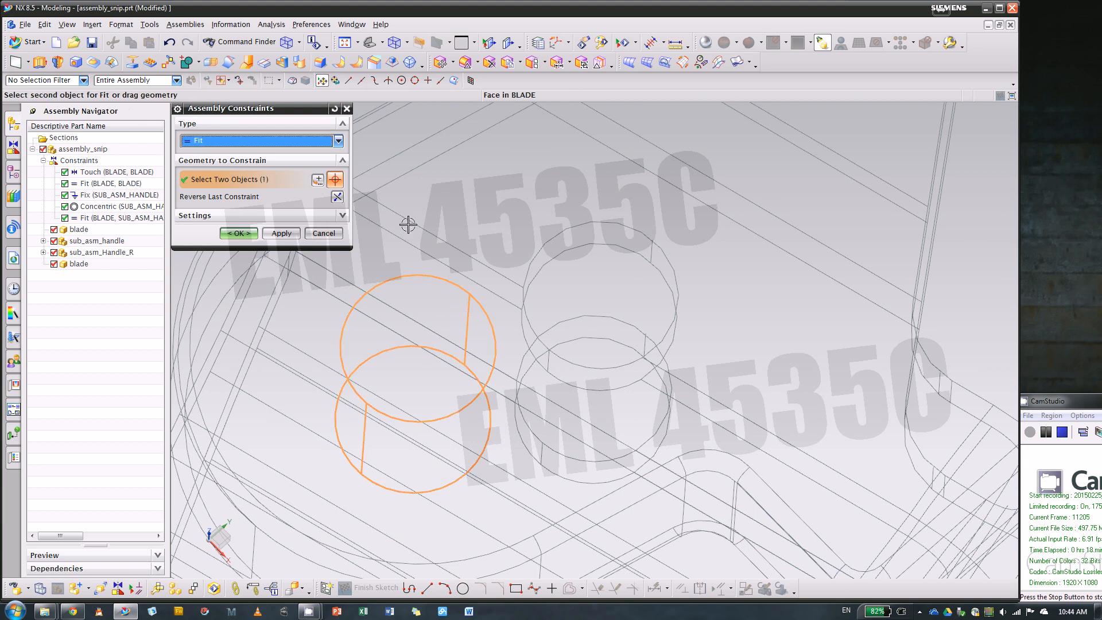
{"action": "left_click", "coordinate": [578, 237]}
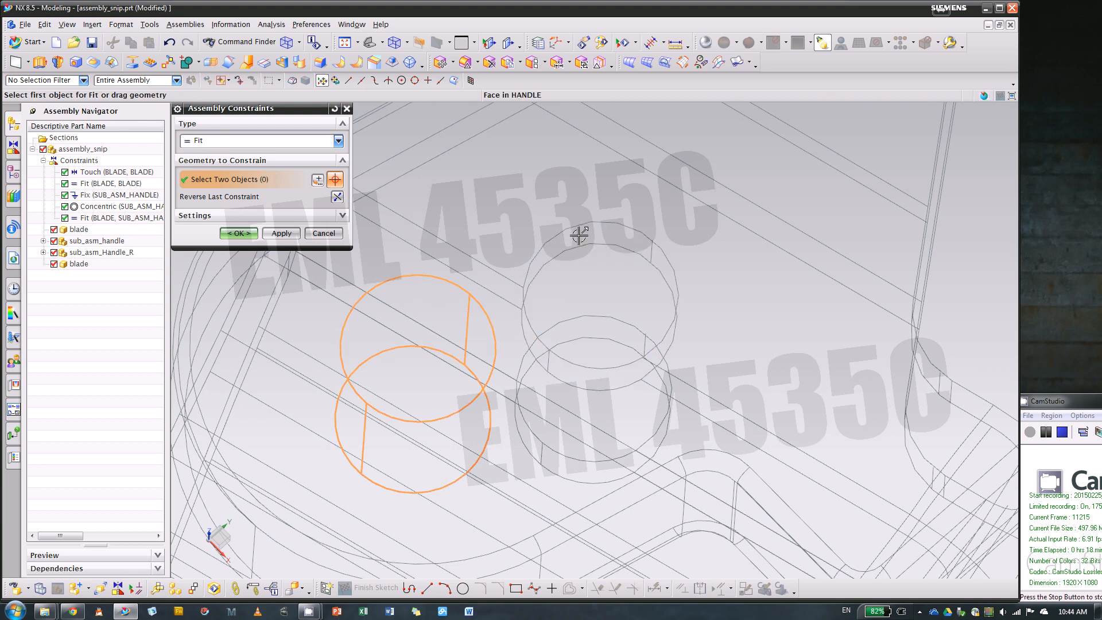
{"action": "left_click", "coordinate": [245, 236]}
- Restore the shaded display with edges and orient the view face-on to the whole snips assembly
{"action": "scroll", "coordinate": [529, 325], "scroll_direction": "down", "scroll_amount": 10}
{"action": "right_click", "coordinate": [646, 344]}
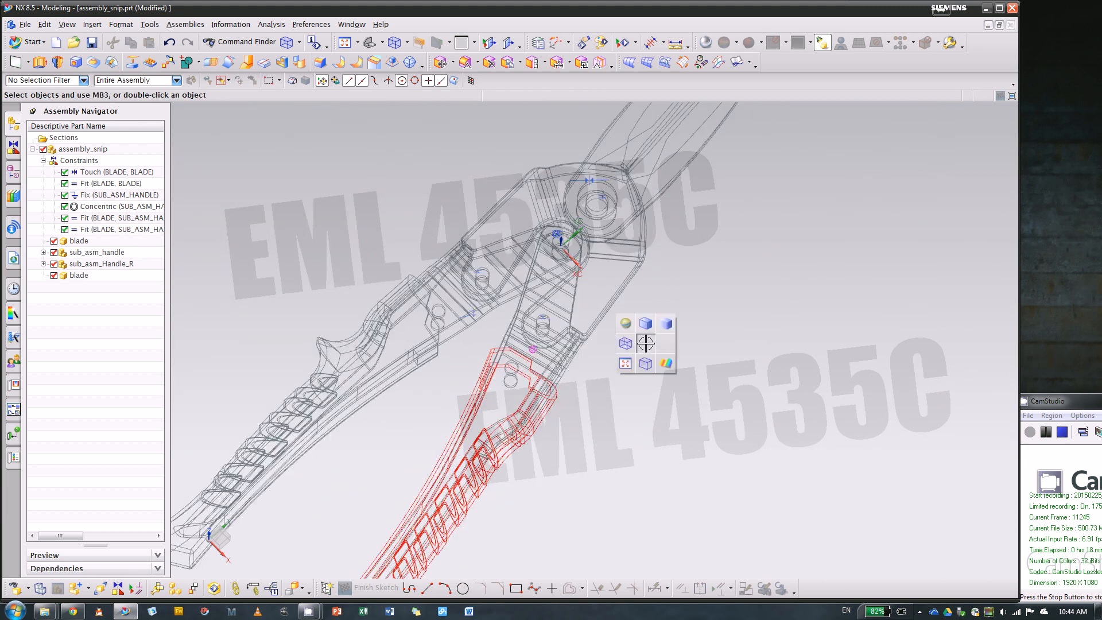
{"action": "left_click", "coordinate": [645, 323]}
{"action": "middle_click_drag", "start_coordinate": [678, 418], "coordinate": [611, 488]}
{"action": "left_click", "coordinate": [563, 492]}
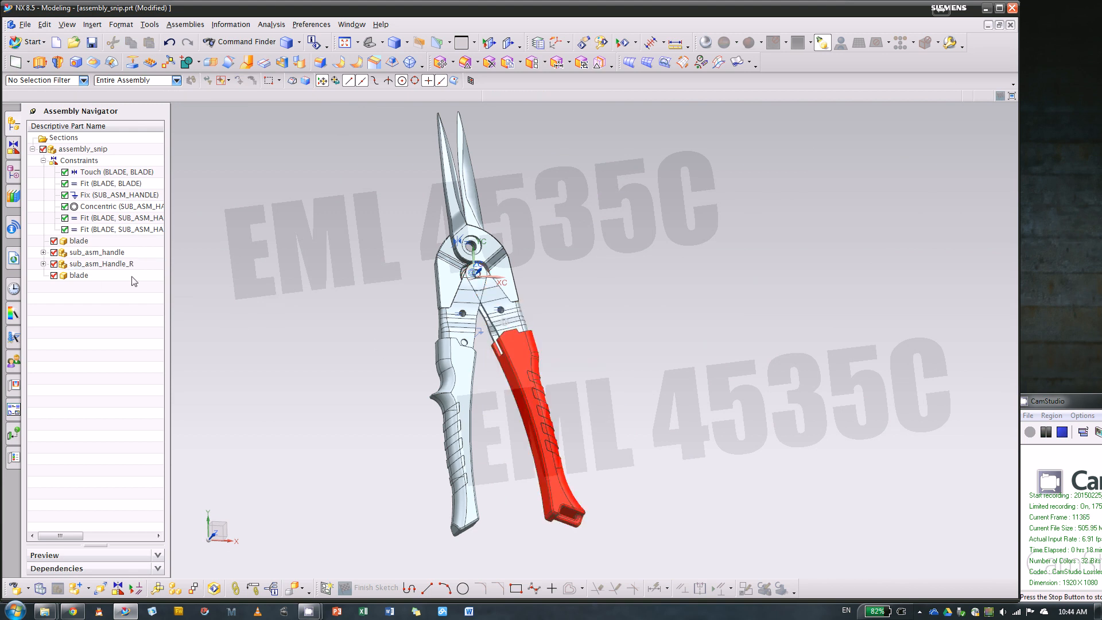
- Swing sub_asm_Handle_R outward with dynamic Move Component to about X 4.45, Y -3.11, and accept the move
{"action": "left_click", "coordinate": [115, 264]}
{"action": "right_click", "coordinate": [115, 265]}
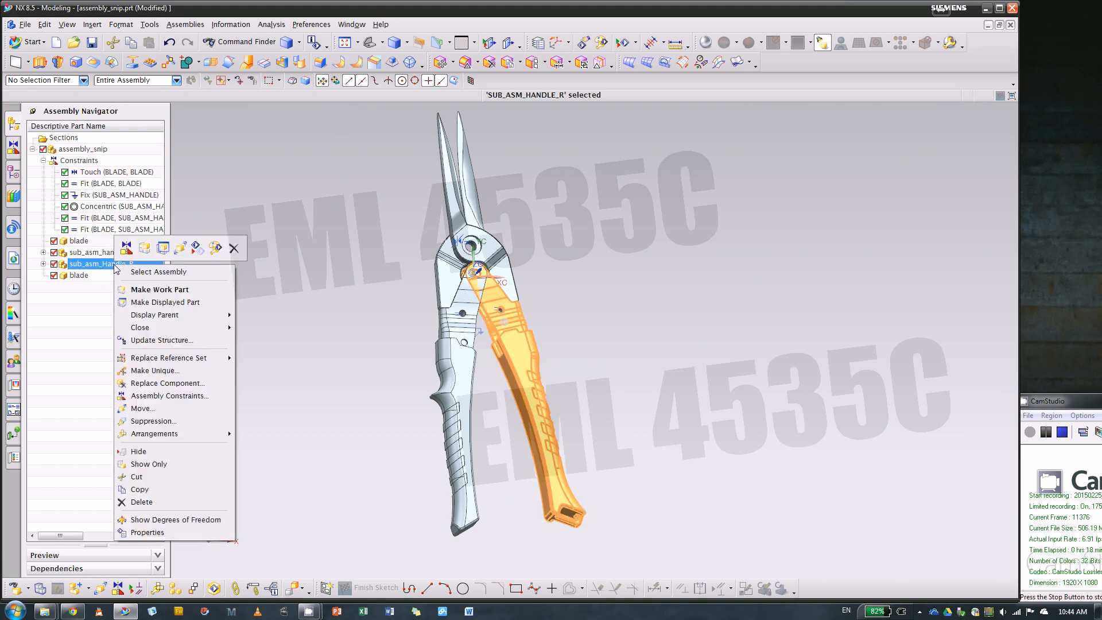
{"action": "left_click", "coordinate": [180, 249]}
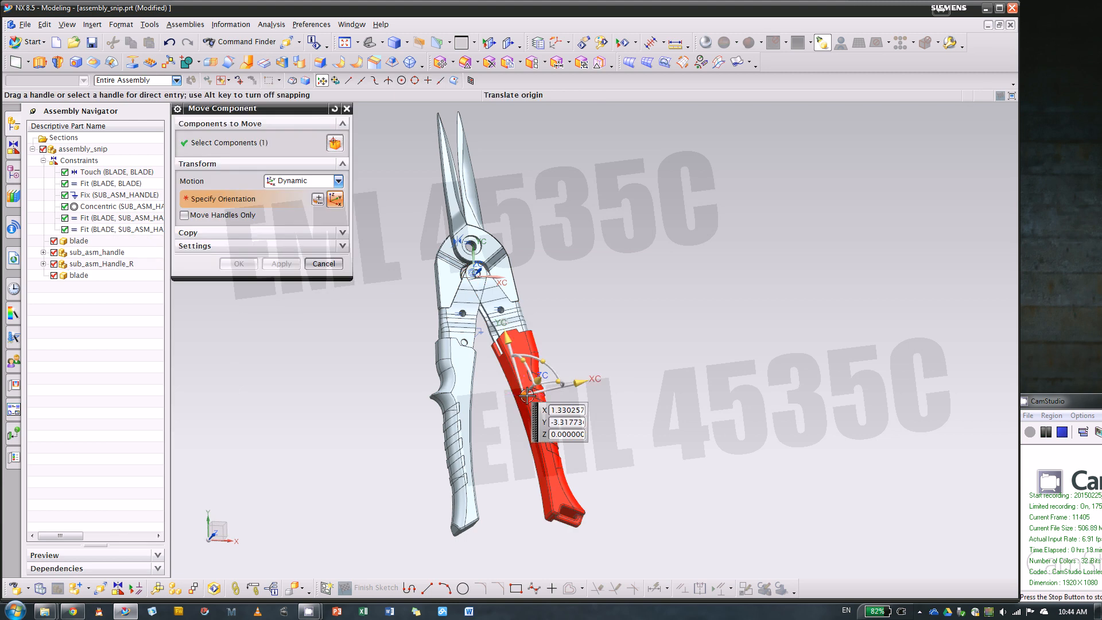
{"action": "left_click_drag", "start_coordinate": [527, 395], "coordinate": [637, 390]}
{"action": "middle_click_drag", "start_coordinate": [709, 267], "coordinate": [632, 322]}
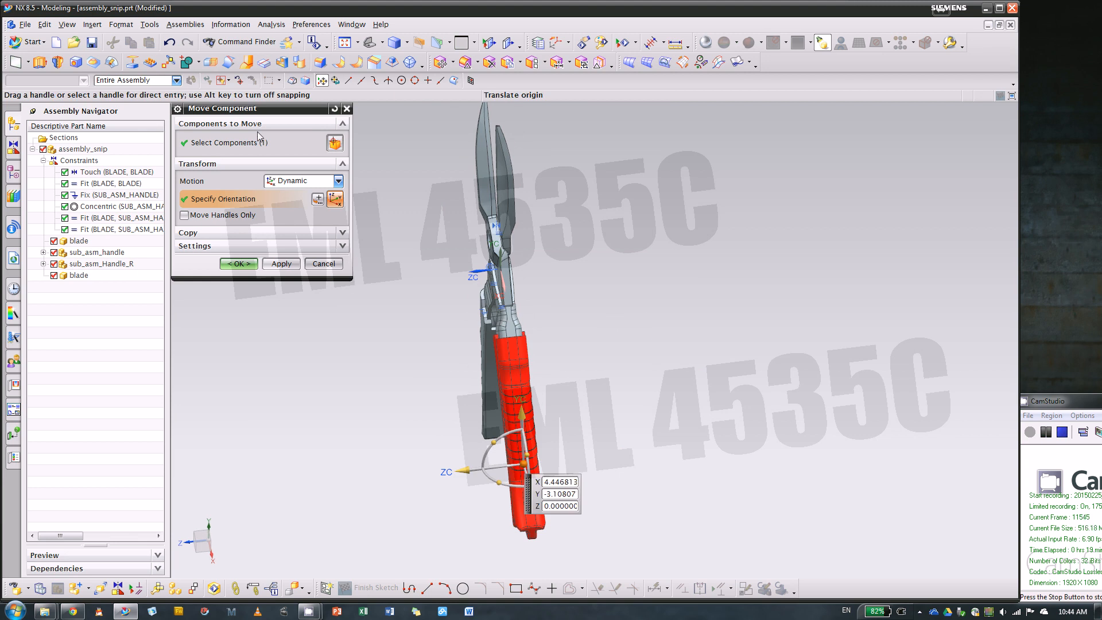
{"action": "left_click", "coordinate": [238, 267]}
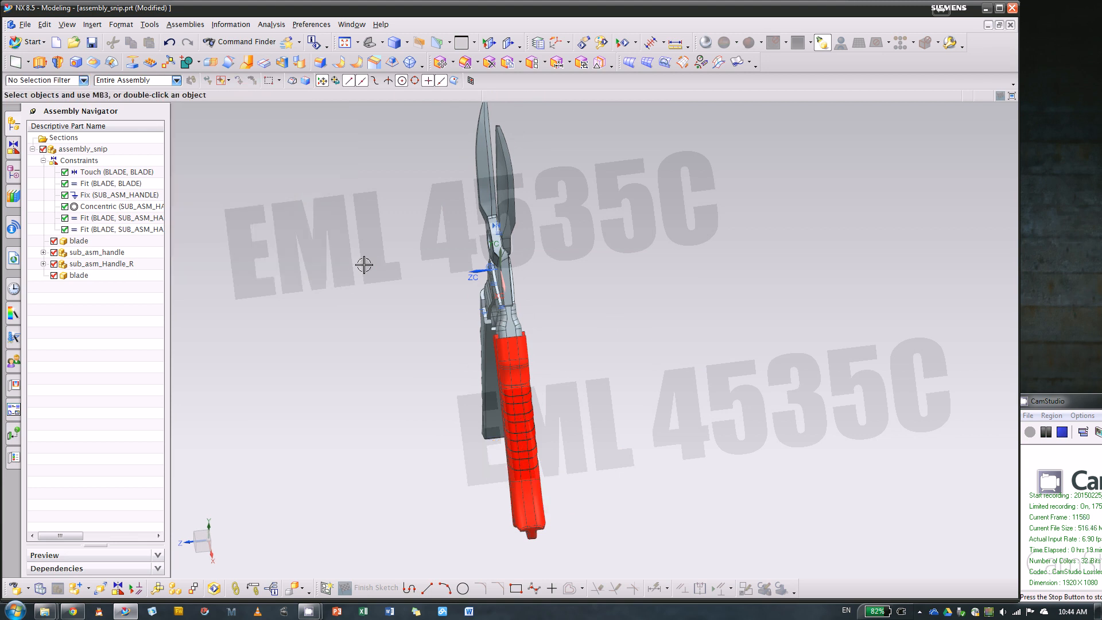
- Pull the blade away from the handles with dynamic Move Component to about X -0.84, Y 1.87, Z 1.83
{"action": "left_click", "coordinate": [485, 197]}
{"action": "left_click", "coordinate": [560, 177]}
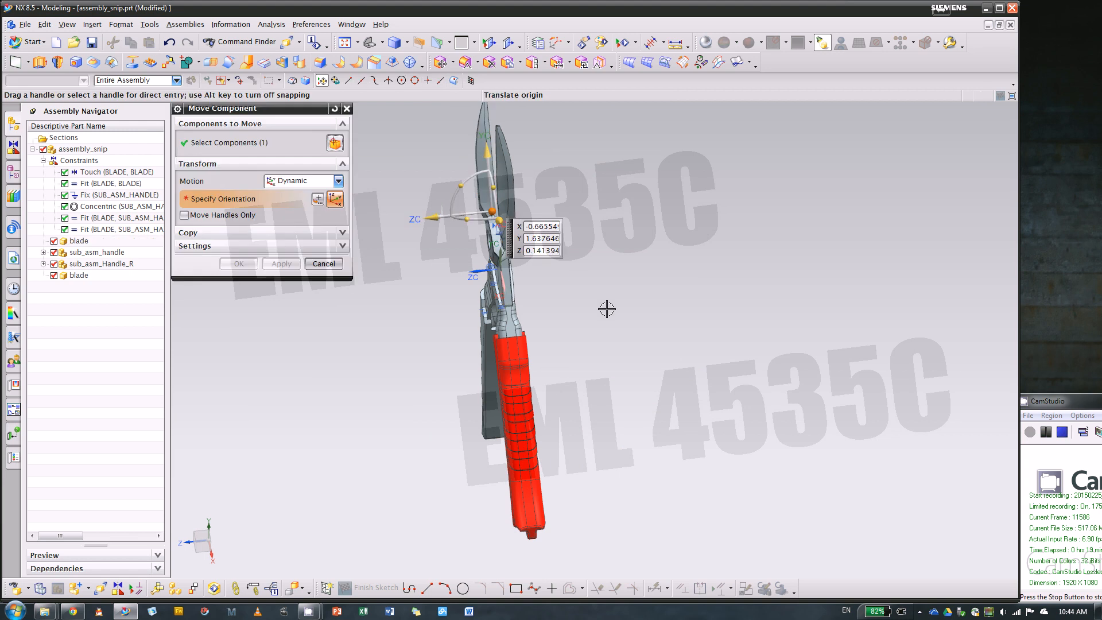
{"action": "mouse_move", "coordinate": [605, 308]}
{"action": "middle_mouse_down"}
{"action": "mouse_move", "coordinate": [622, 310]}
{"action": "mouse_move", "coordinate": [617, 291]}
{"action": "middle_mouse_up"}
{"action": "left_click_drag", "start_coordinate": [501, 205], "coordinate": [378, 208]}
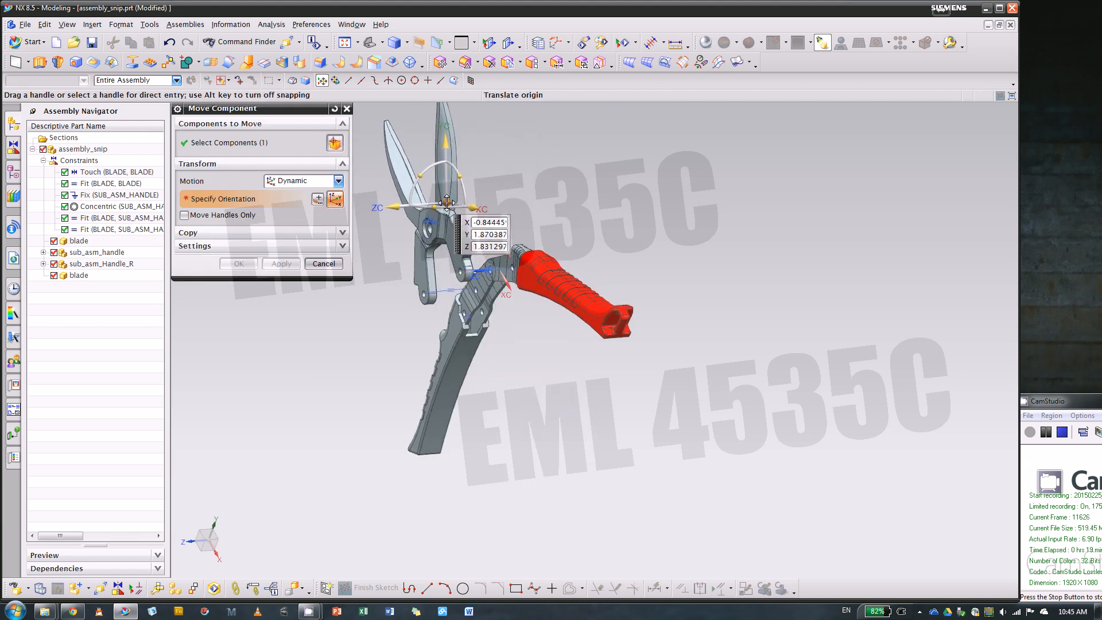
{"action": "scroll", "coordinate": [569, 363], "scroll_direction": "up", "scroll_amount": 3}
{"action": "scroll", "coordinate": [569, 364], "scroll_direction": "down", "scroll_amount": 3}
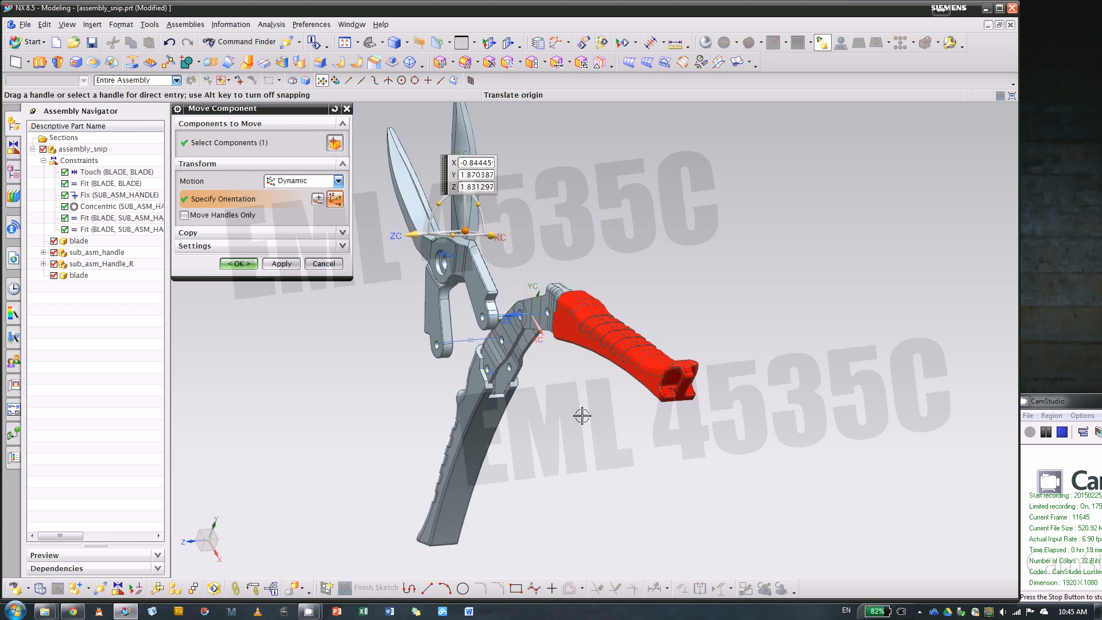
- Shift the blade to about X 0.49, Y 1.20, raise it 1.2 along Z, and accept the component move
{"action": "middle_click_drag", "start_coordinate": [581, 414], "coordinate": [637, 425]}
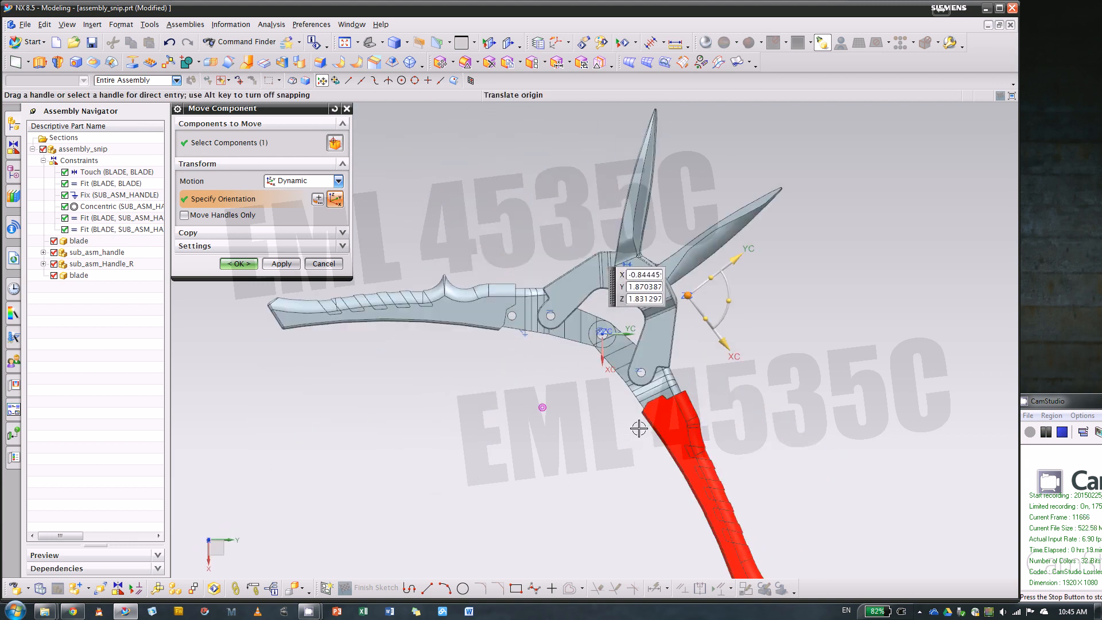
{"action": "left_click_drag", "start_coordinate": [687, 295], "coordinate": [657, 357]}
{"action": "middle_click_drag", "start_coordinate": [653, 446], "coordinate": [647, 403]}
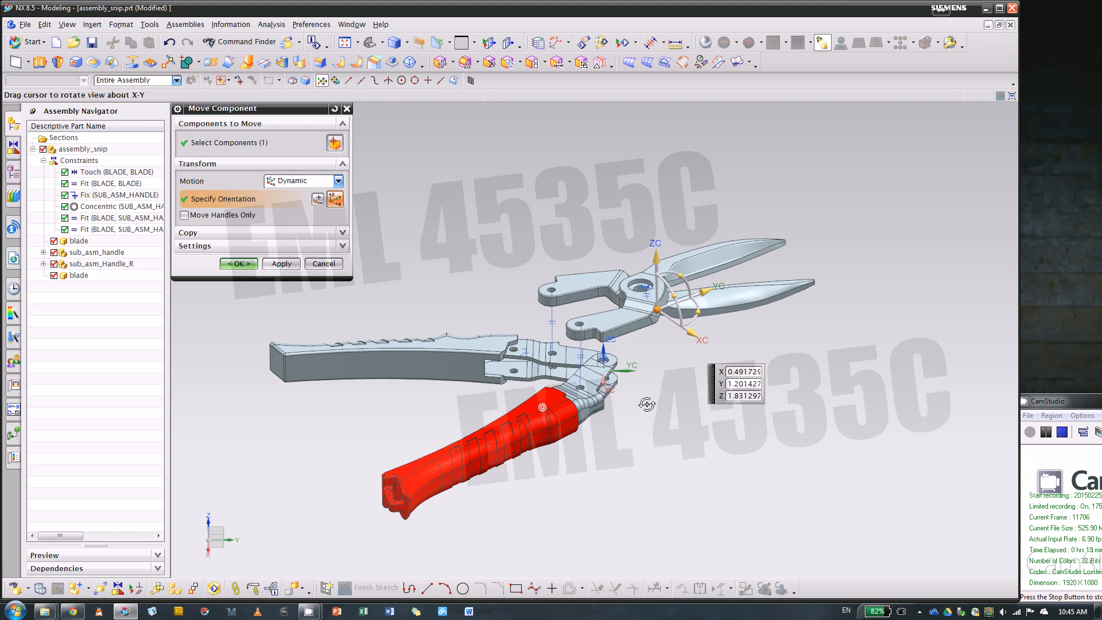
{"action": "mouse_move", "coordinate": [657, 259]}
{"action": "left_mouse_down"}
{"action": "mouse_move", "coordinate": [670, 286]}
{"action": "mouse_move", "coordinate": [667, 242]}
{"action": "left_mouse_up"}
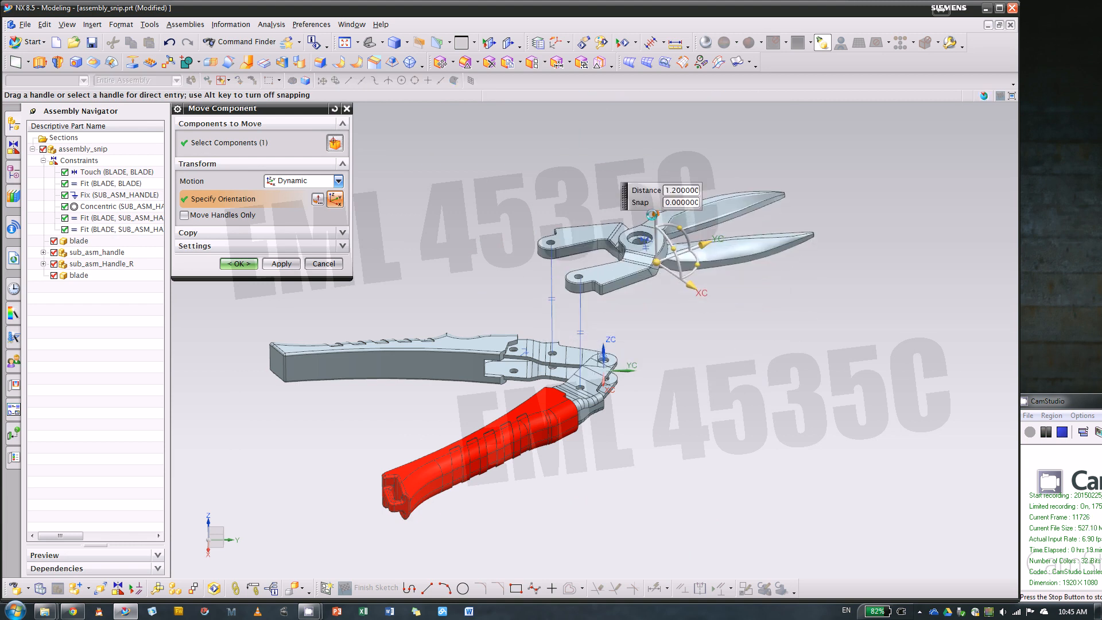
{"action": "left_click", "coordinate": [239, 264]}
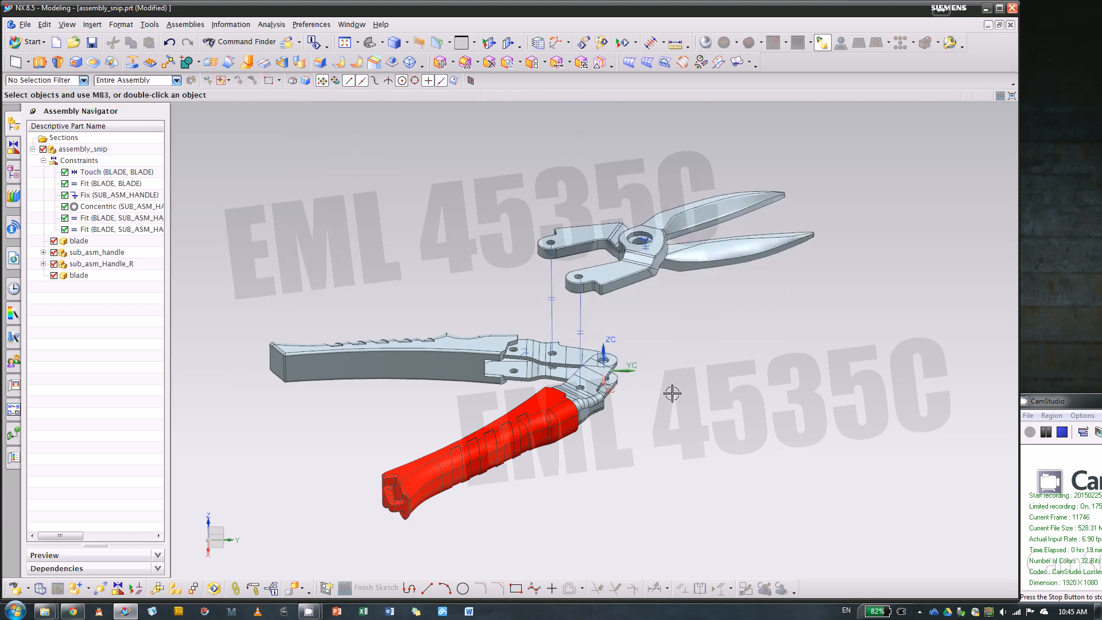
- Start a Center assembly constraint with the 2 to 2 subtype for the blade tail and handle plates
{"action": "scroll", "coordinate": [675, 398], "scroll_direction": "down", "scroll_amount": 1}
{"action": "scroll", "coordinate": [615, 297], "scroll_direction": "down", "scroll_amount": 2}
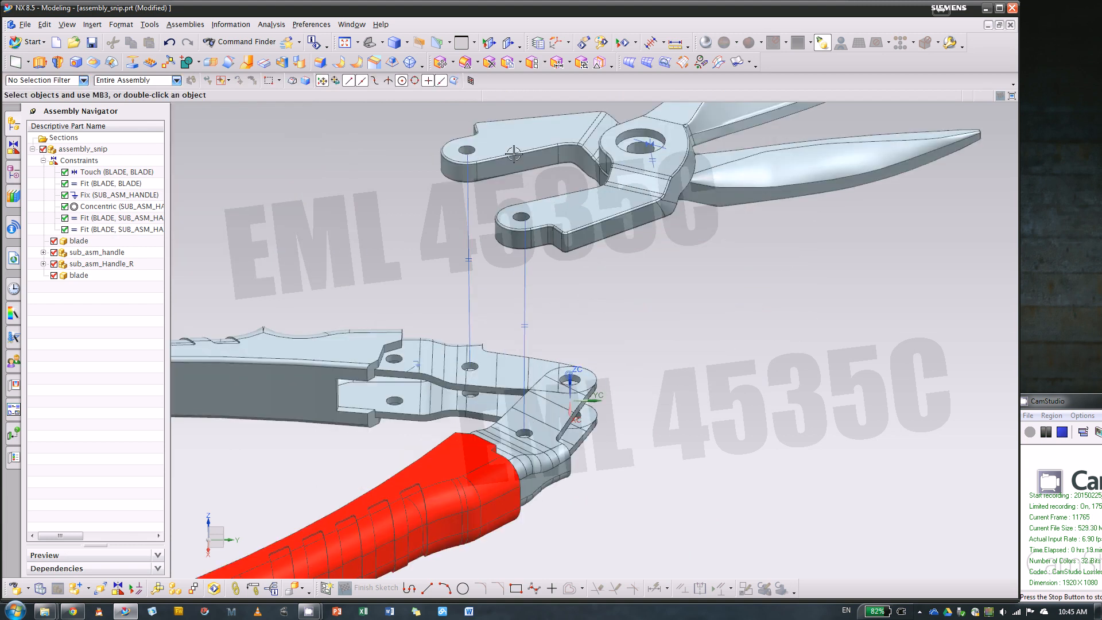
{"action": "scroll", "coordinate": [464, 337], "scroll_direction": "down", "scroll_amount": 3}
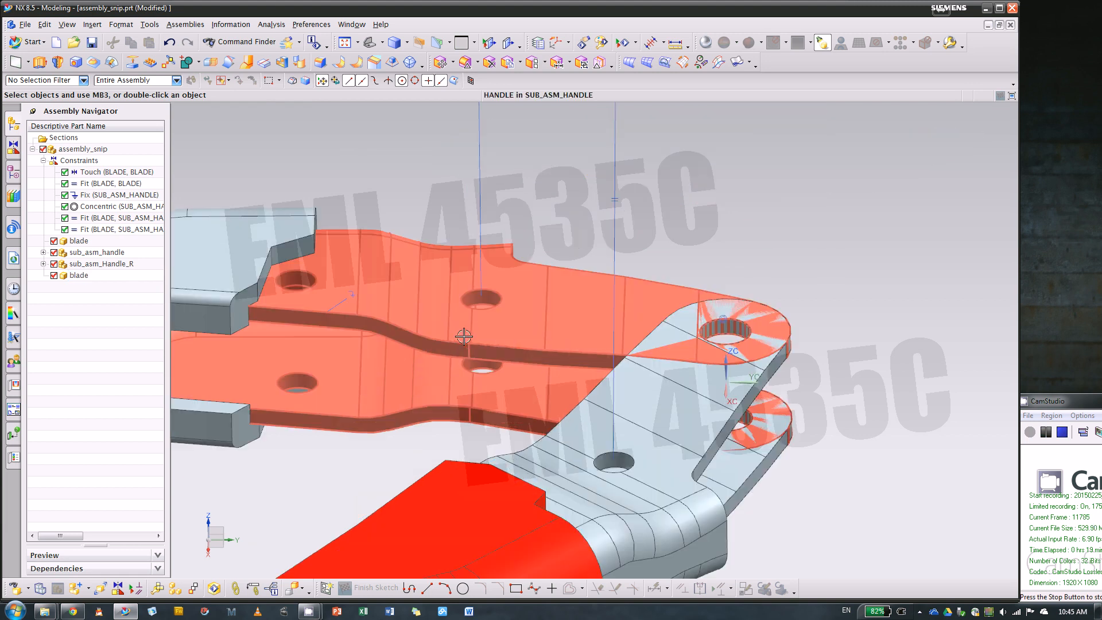
{"action": "scroll", "coordinate": [464, 337], "scroll_direction": "up", "scroll_amount": 2}
{"action": "left_click", "coordinate": [118, 588]}
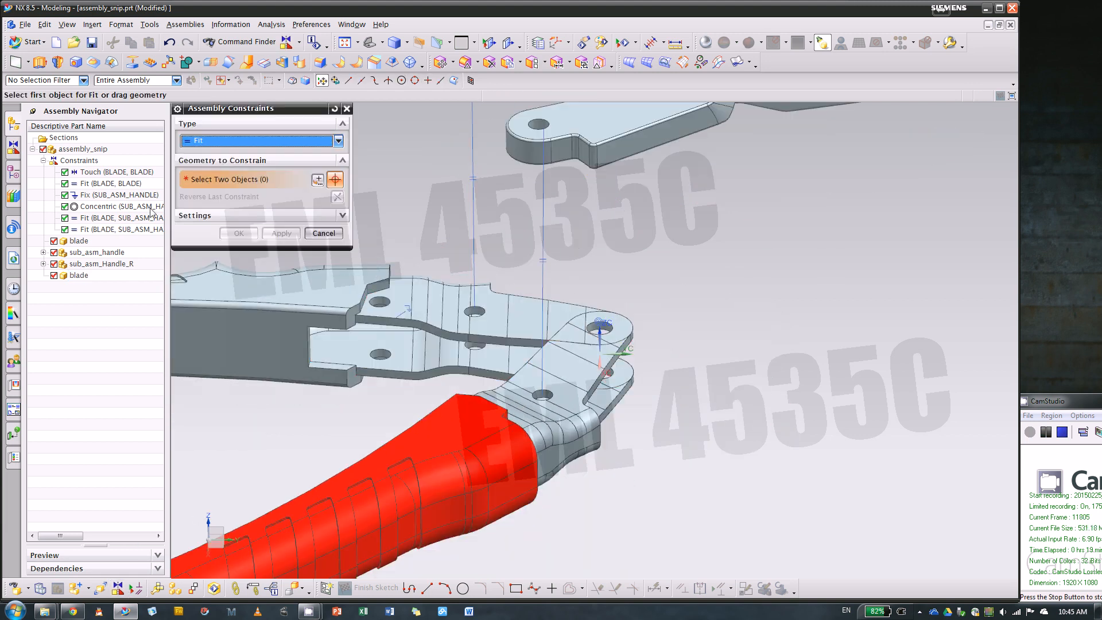
{"action": "left_click", "coordinate": [338, 141]}
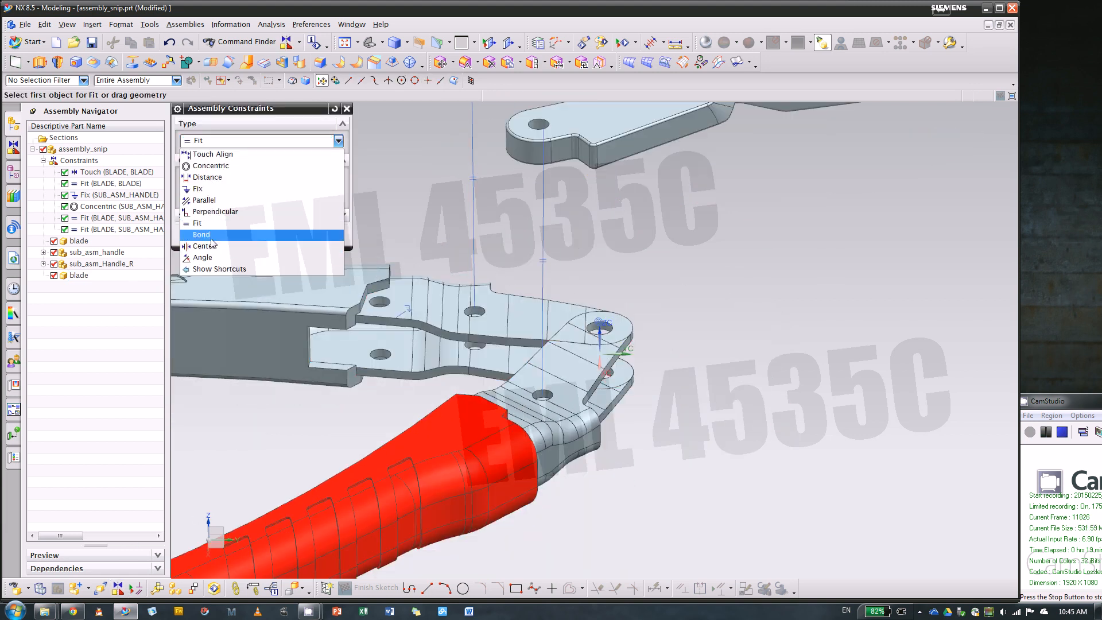
{"action": "left_click", "coordinate": [250, 243]}
{"action": "left_click", "coordinate": [307, 177]}
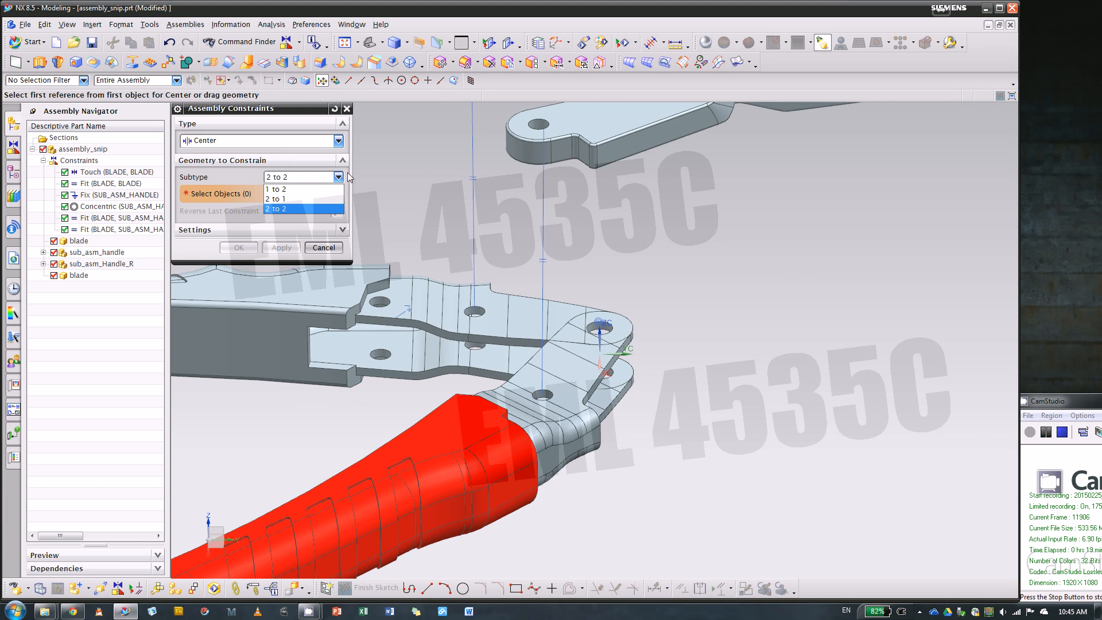
{"action": "left_click", "coordinate": [285, 209]}
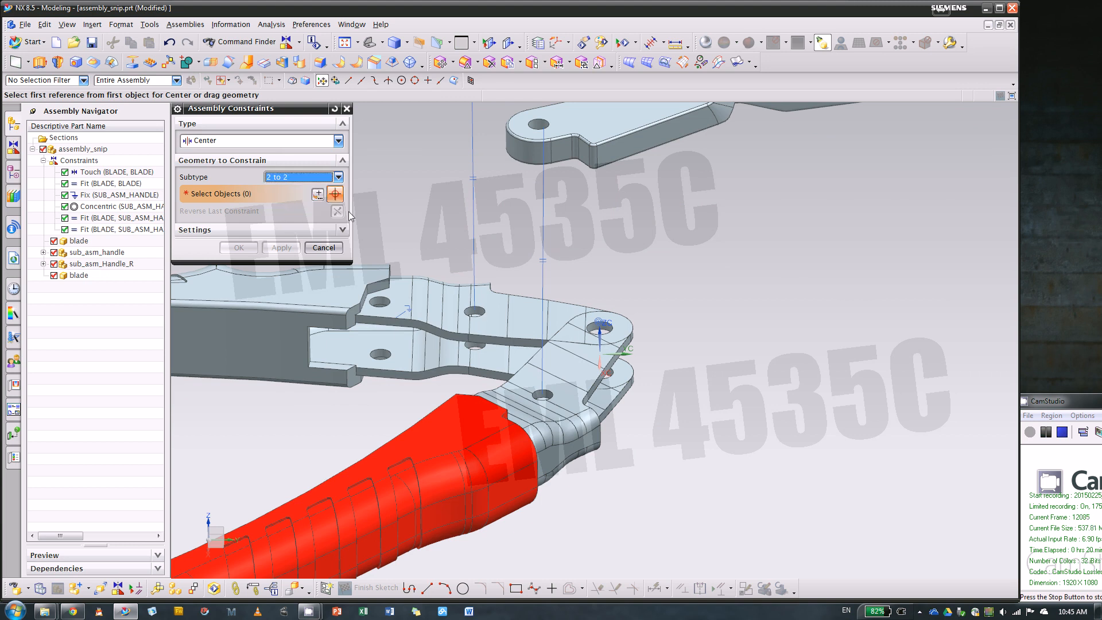
- Pick the underside and top face of the blade tail linked to the red-grip handle as the Center constraint's first pair
{"action": "scroll", "coordinate": [550, 259], "scroll_direction": "down", "scroll_amount": 2}
{"action": "scroll", "coordinate": [658, 285], "scroll_direction": "down", "scroll_amount": 2}
{"action": "scroll", "coordinate": [672, 272], "scroll_direction": "up", "scroll_amount": 4}
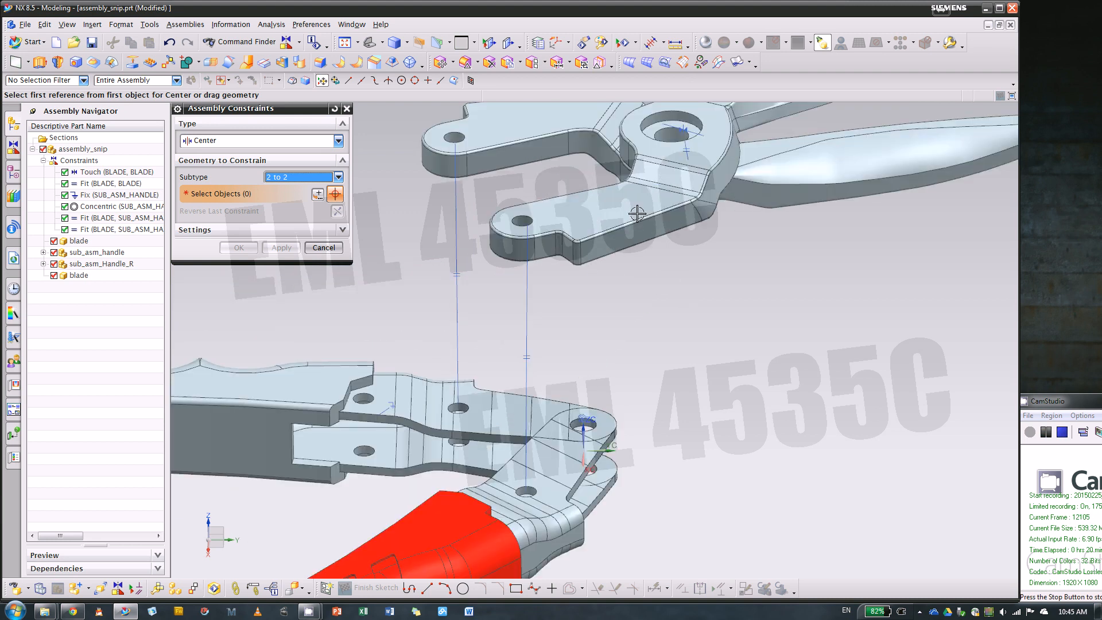
{"action": "middle_click_drag", "start_coordinate": [652, 260], "coordinate": [605, 270]}
{"action": "left_click", "coordinate": [620, 226]}
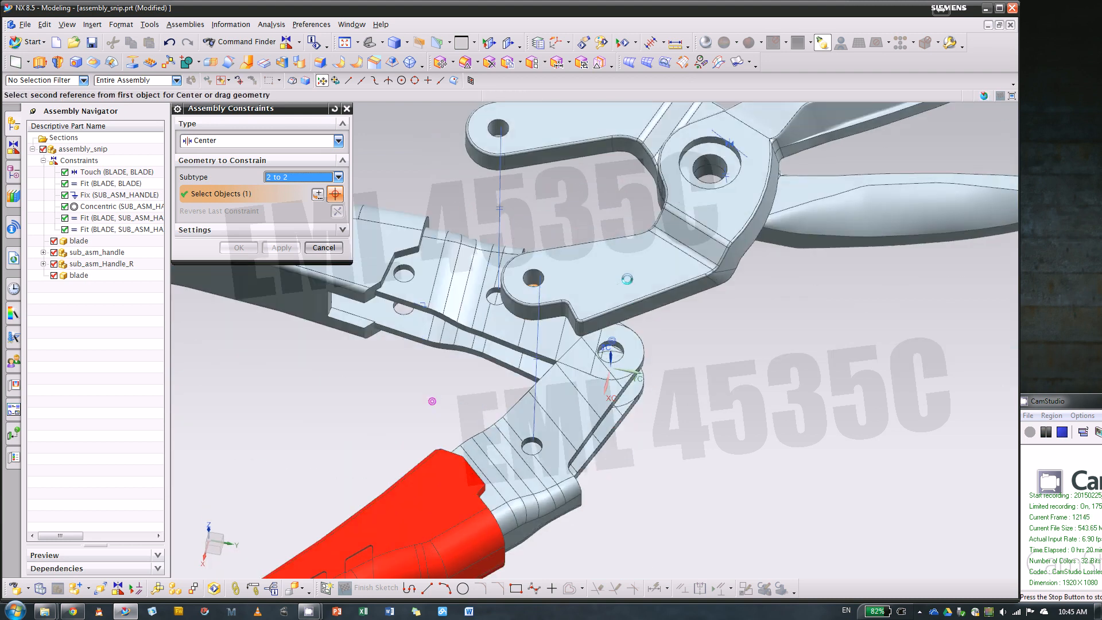
{"action": "left_click", "coordinate": [688, 281]}
{"action": "scroll", "coordinate": [692, 341], "scroll_direction": "down", "scroll_amount": 2}
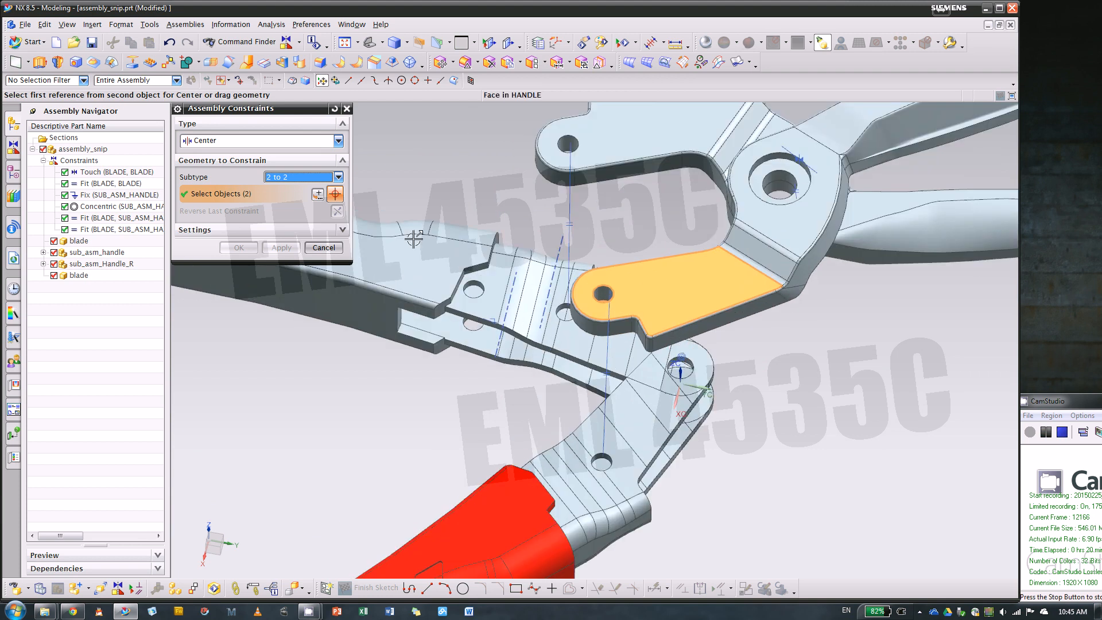
- Try to complete the Center constraint using narrow top and underside faces of the red-grip handle's plates as the second pair
{"action": "middle_click_drag", "start_coordinate": [639, 237], "coordinate": [659, 295]}
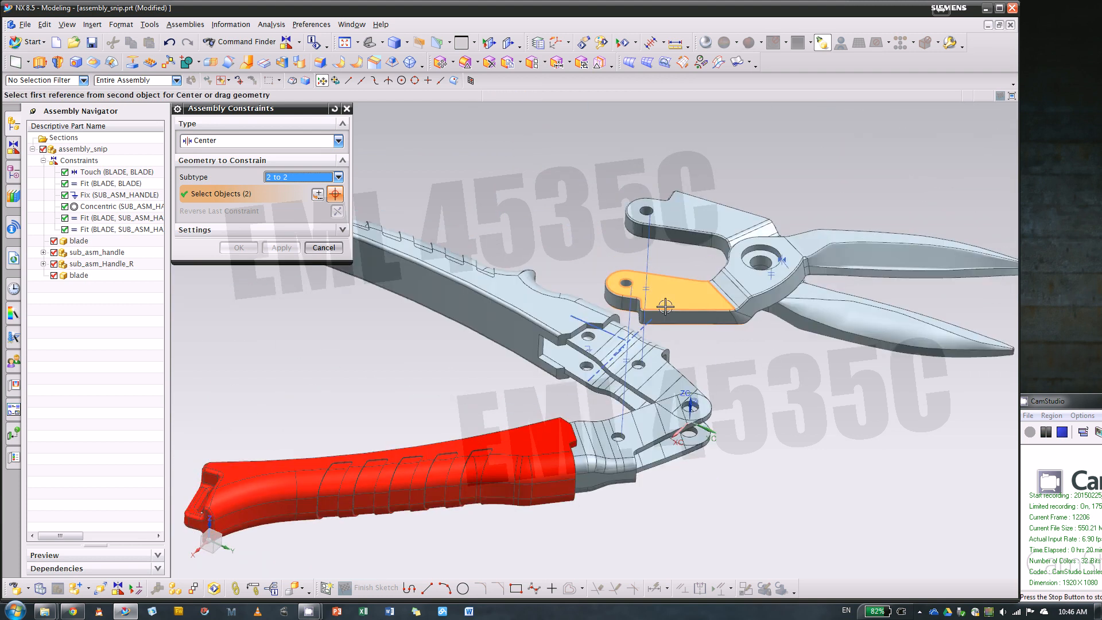
{"action": "scroll", "coordinate": [660, 287], "scroll_direction": "down", "scroll_amount": 5}
{"action": "scroll", "coordinate": [770, 425], "scroll_direction": "up", "scroll_amount": 3}
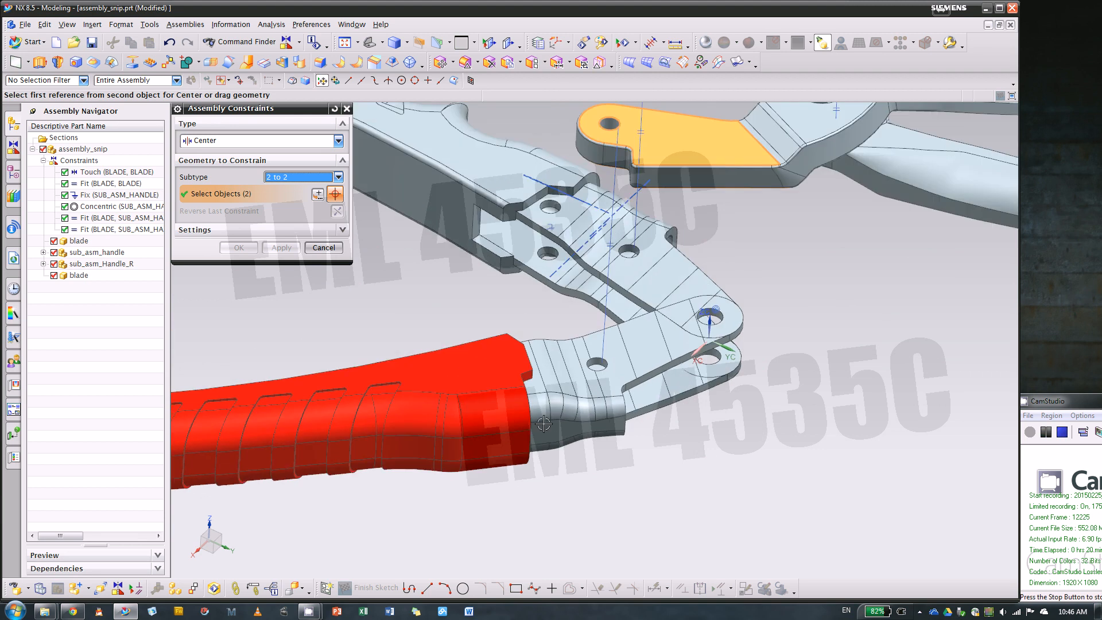
{"action": "scroll", "coordinate": [543, 425], "scroll_direction": "down", "scroll_amount": 5}
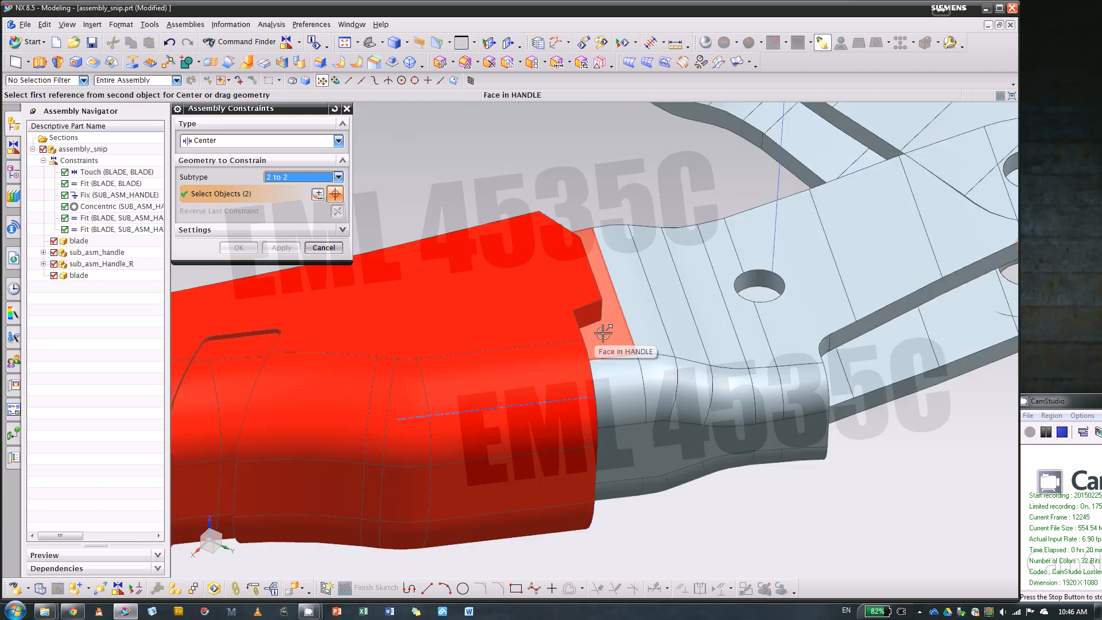
{"action": "scroll", "coordinate": [603, 333], "scroll_direction": "up", "scroll_amount": 4}
{"action": "mouse_move", "coordinate": [689, 446]}
{"action": "middle_mouse_down"}
{"action": "mouse_move", "coordinate": [681, 431]}
{"action": "mouse_move", "coordinate": [657, 440]}
{"action": "mouse_move", "coordinate": [671, 450]}
{"action": "middle_mouse_up"}
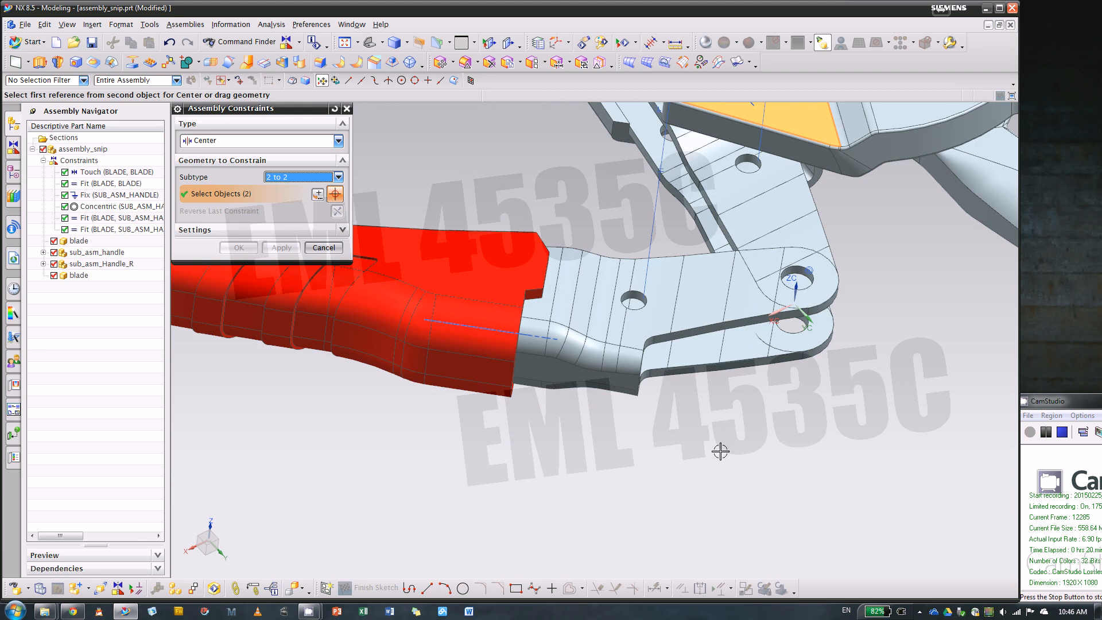
{"action": "scroll", "coordinate": [798, 452], "scroll_direction": "down", "scroll_amount": 3}
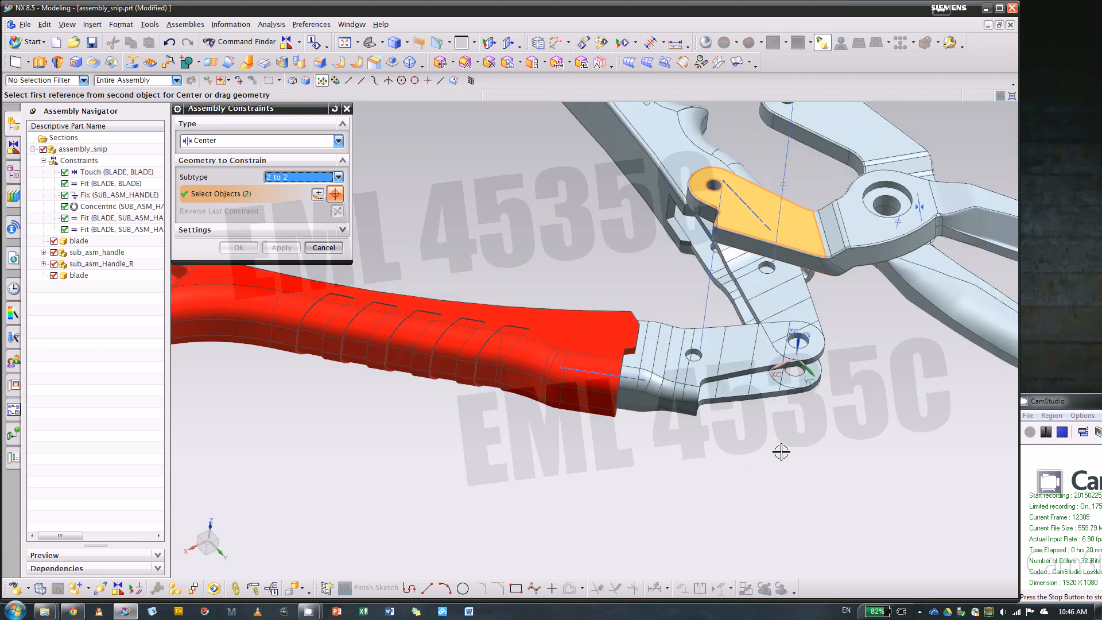
{"action": "scroll", "coordinate": [717, 445], "scroll_direction": "down", "scroll_amount": 4}
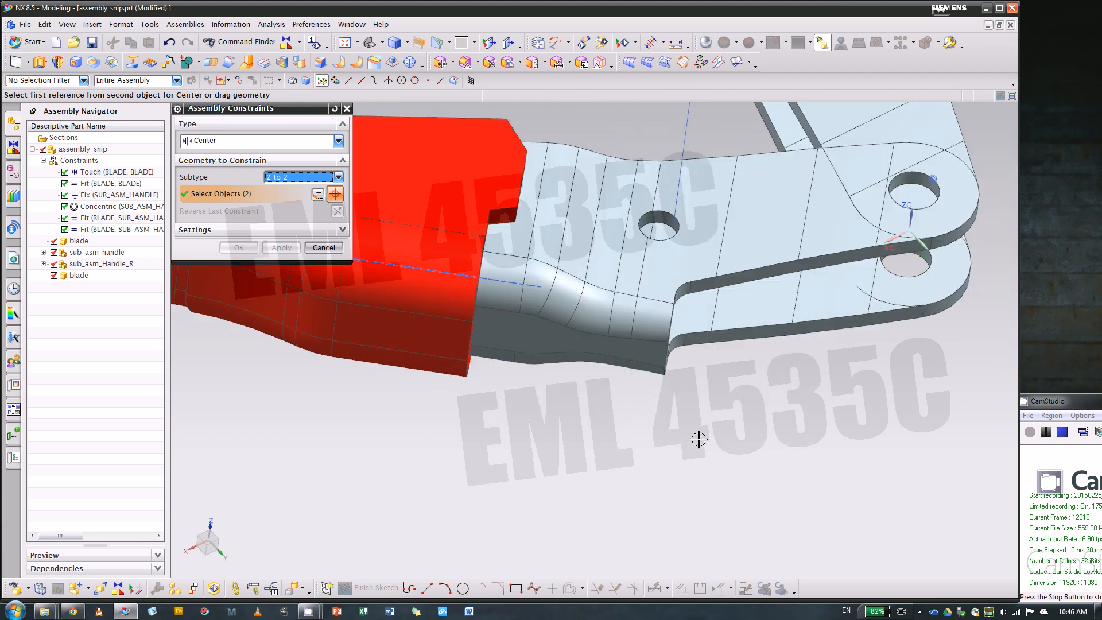
{"action": "left_click", "coordinate": [590, 200]}
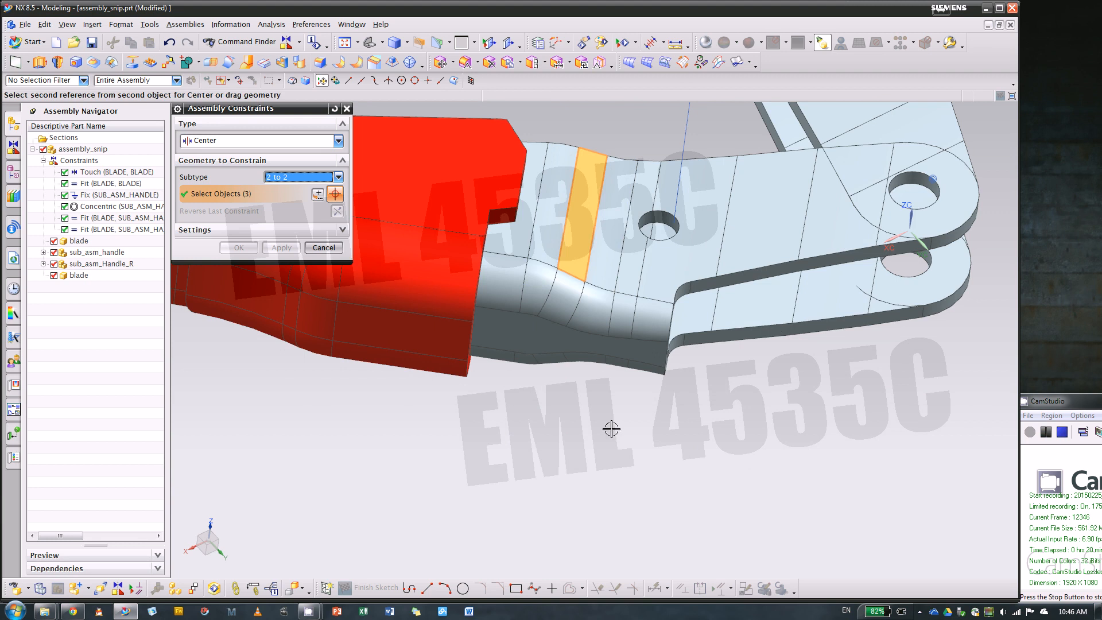
{"action": "scroll", "coordinate": [611, 429], "scroll_direction": "up", "scroll_amount": 8}
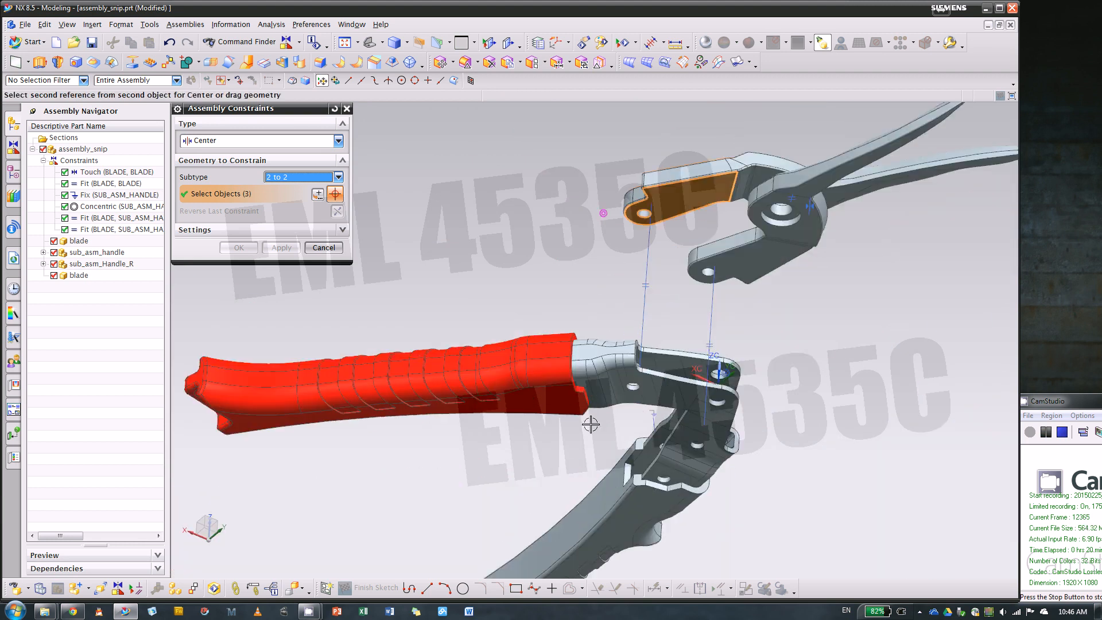
{"action": "scroll", "coordinate": [590, 423], "scroll_direction": "down", "scroll_amount": 6}
{"action": "left_click", "coordinate": [632, 306]}
{"action": "scroll", "coordinate": [640, 374], "scroll_direction": "up", "scroll_amount": 6}
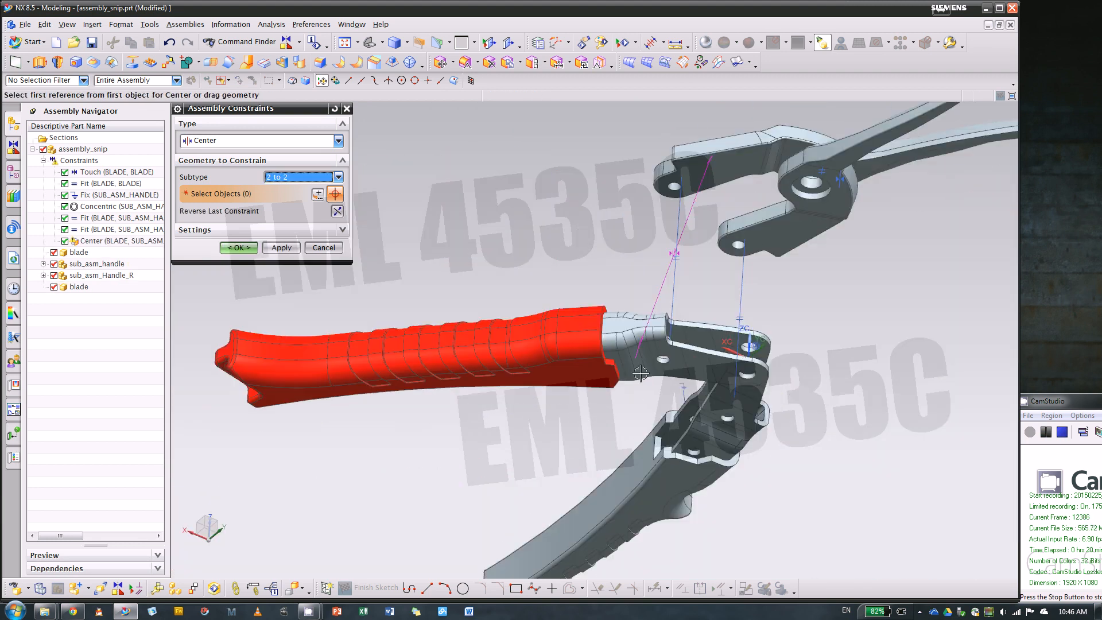
- Examine the new Center constraint around the red-grip handle plates and undo it
{"action": "middle_click_drag", "start_coordinate": [618, 402], "coordinate": [629, 452]}
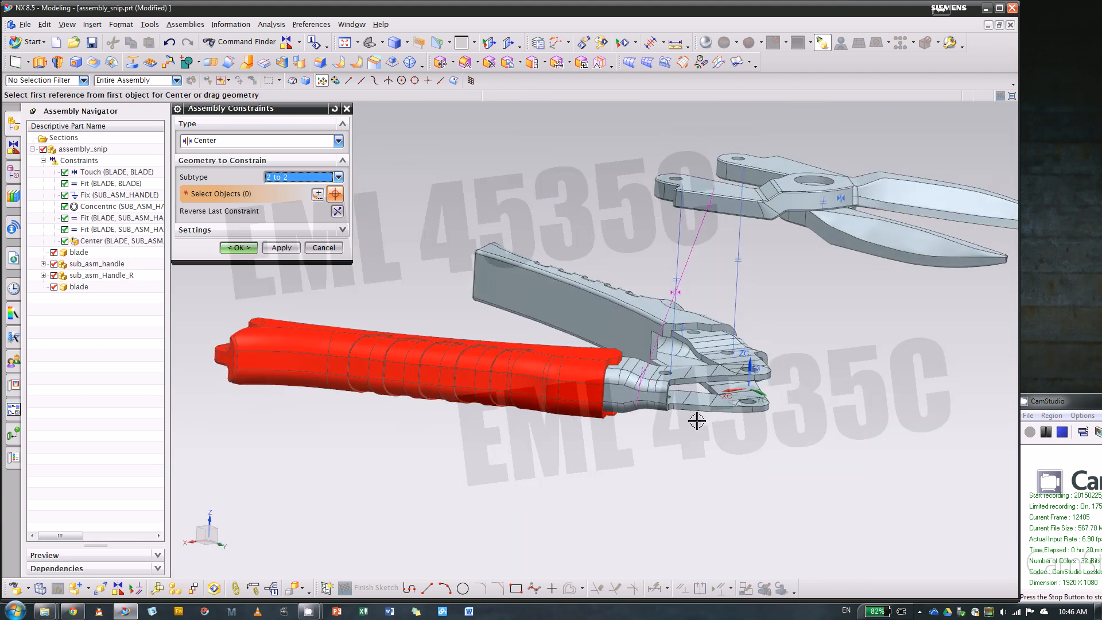
{"action": "scroll", "coordinate": [681, 422], "scroll_direction": "down", "scroll_amount": 3}
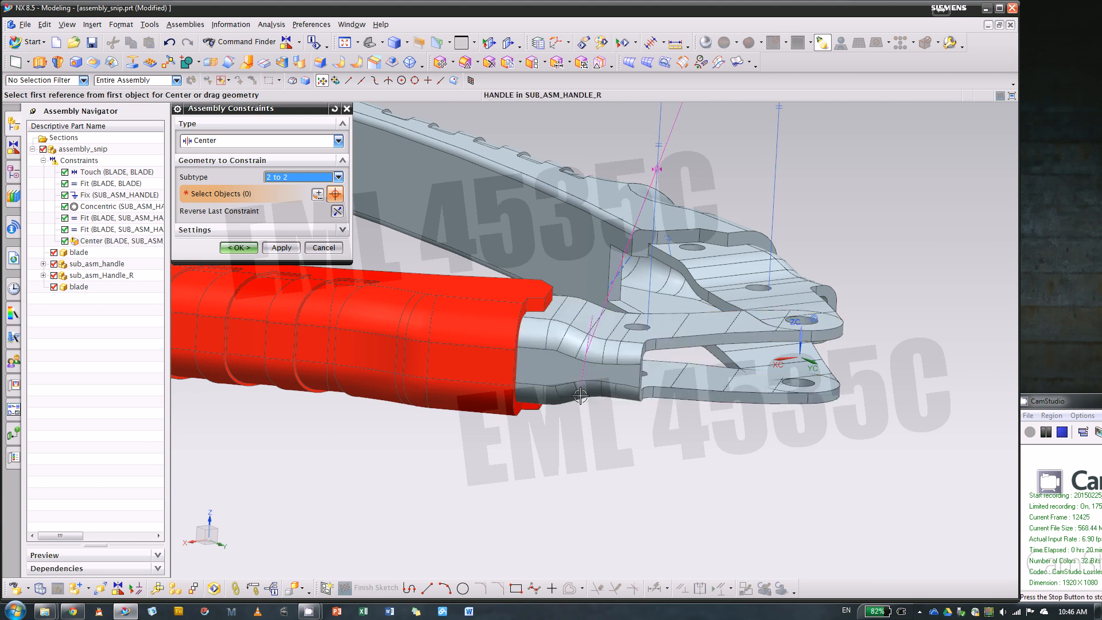
{"action": "scroll", "coordinate": [581, 402], "scroll_direction": "down", "scroll_amount": 2}
{"action": "scroll", "coordinate": [580, 440], "scroll_direction": "up", "scroll_amount": 4}
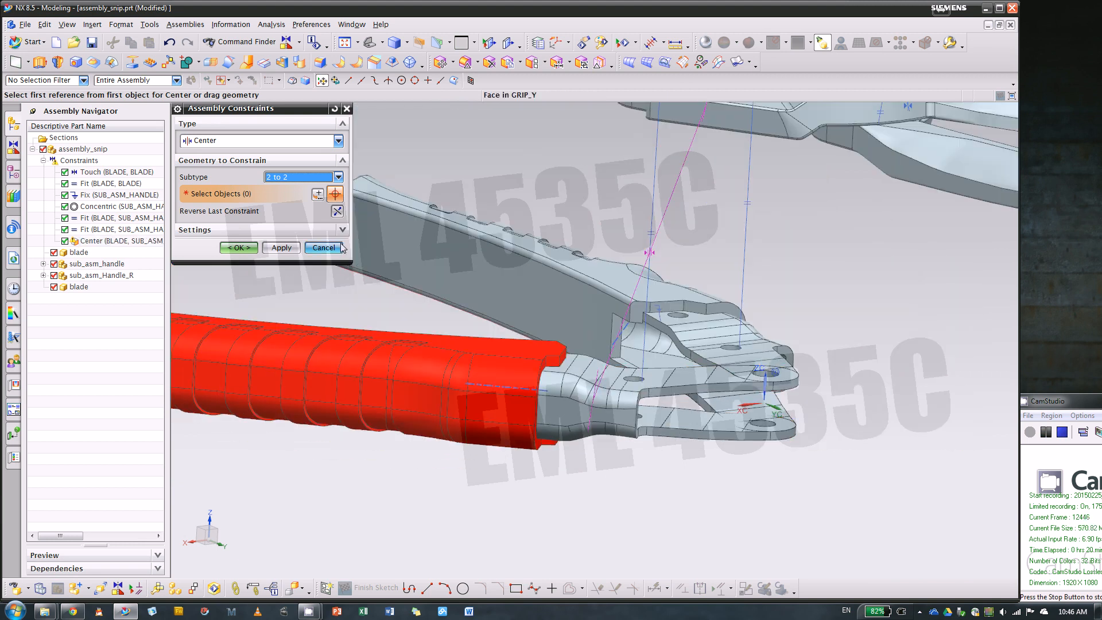
{"action": "left_click", "coordinate": [171, 46]}
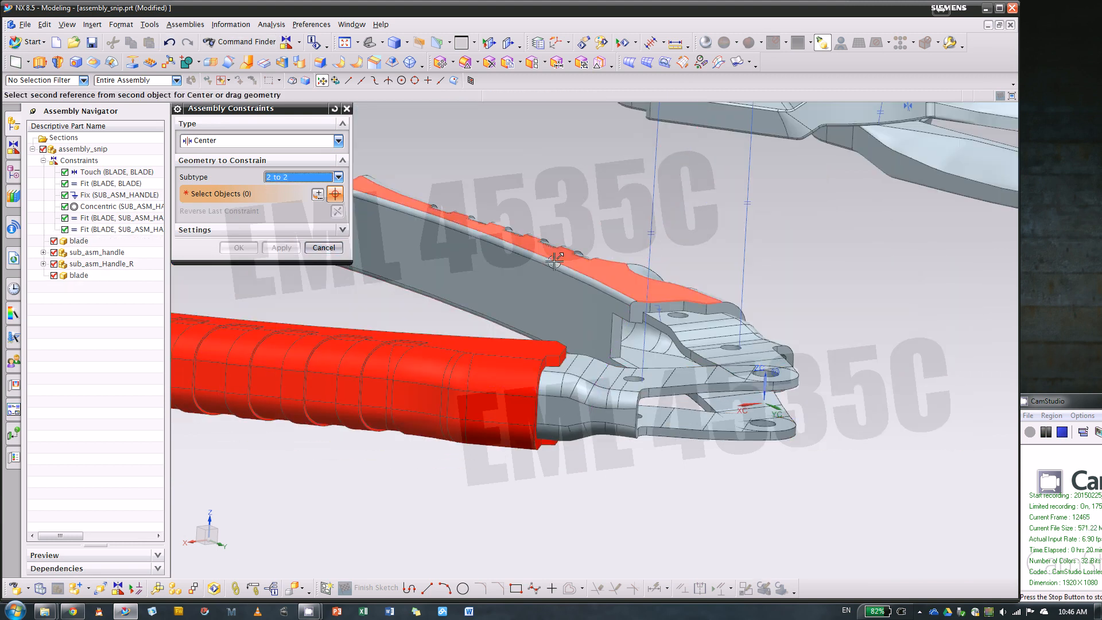
- Pick the top face and underside of the red-grip handle's blade tail as the 2 to 2 Center constraint's first pair
{"action": "middle_click_drag", "start_coordinate": [497, 284], "coordinate": [542, 318]}
{"action": "scroll", "coordinate": [637, 401], "scroll_direction": "up", "scroll_amount": 5}
{"action": "scroll", "coordinate": [643, 263], "scroll_direction": "down", "scroll_amount": 4}
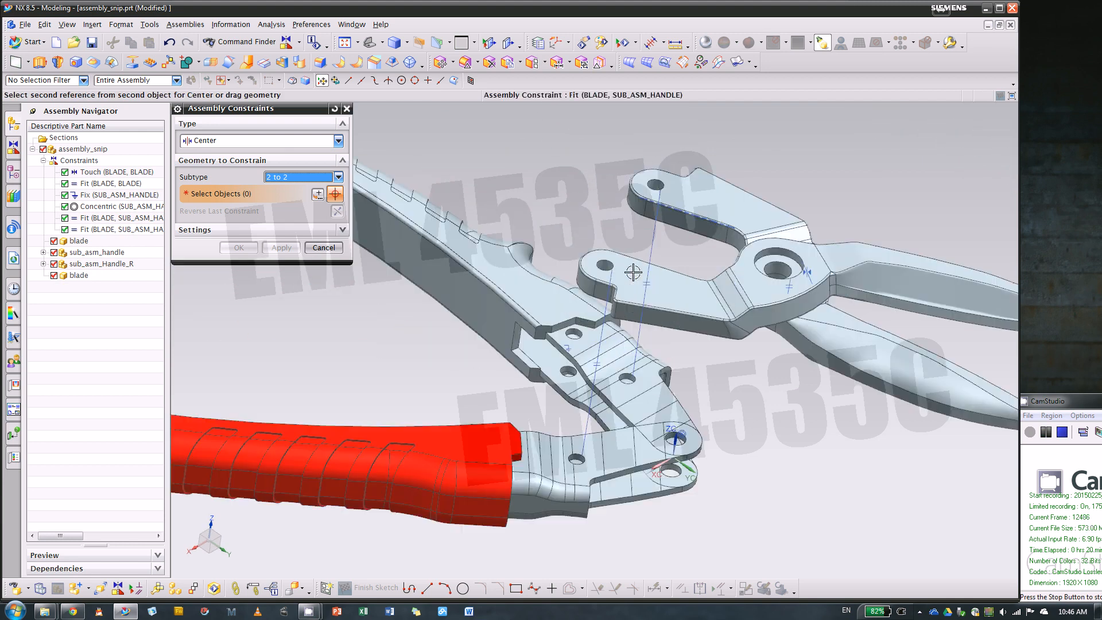
{"action": "left_click", "coordinate": [674, 287]}
{"action": "middle_click_drag", "start_coordinate": [748, 396], "coordinate": [738, 308]}
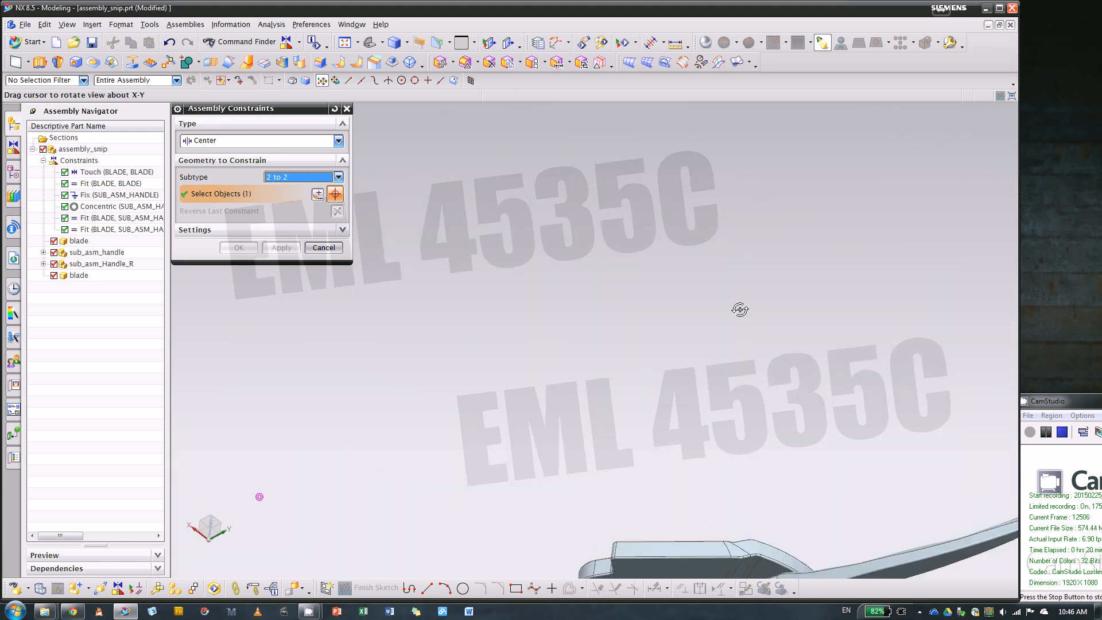
{"action": "scroll", "coordinate": [737, 308], "scroll_direction": "up", "scroll_amount": 3}
{"action": "scroll", "coordinate": [691, 447], "scroll_direction": "down", "scroll_amount": 5}
{"action": "left_click", "coordinate": [692, 446]}
{"action": "scroll", "coordinate": [691, 305], "scroll_direction": "up", "scroll_amount": 4}
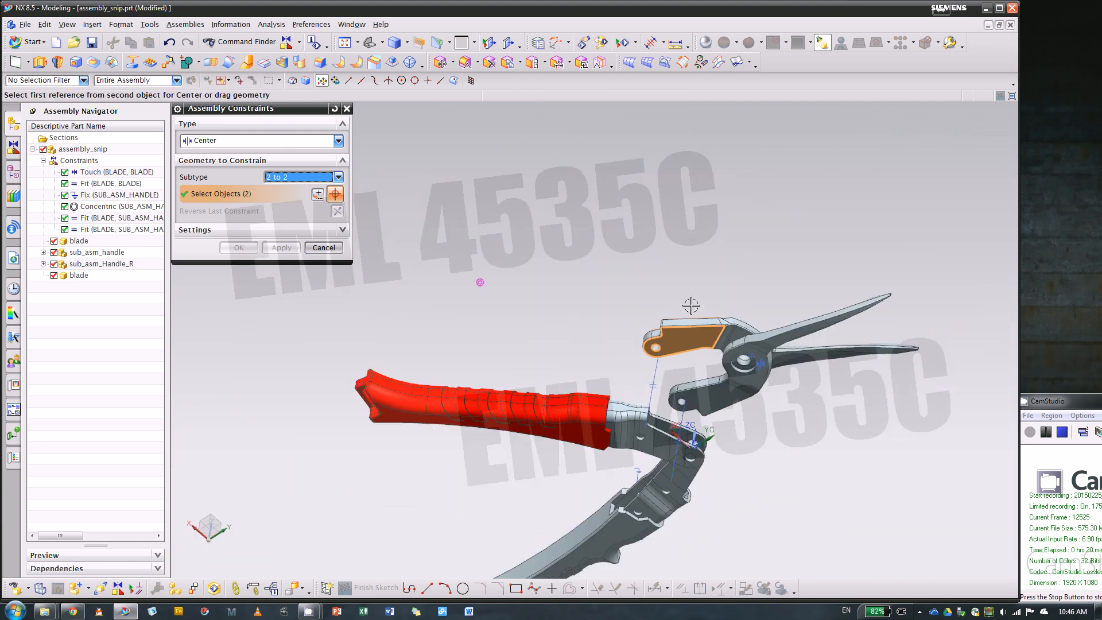
- Pick the handle's underside and top plate faces right beside the red grip as the second pair, and accept the Center constraint
{"action": "scroll", "coordinate": [624, 474], "scroll_direction": "down", "scroll_amount": 2}
{"action": "scroll", "coordinate": [596, 416], "scroll_direction": "down", "scroll_amount": 3}
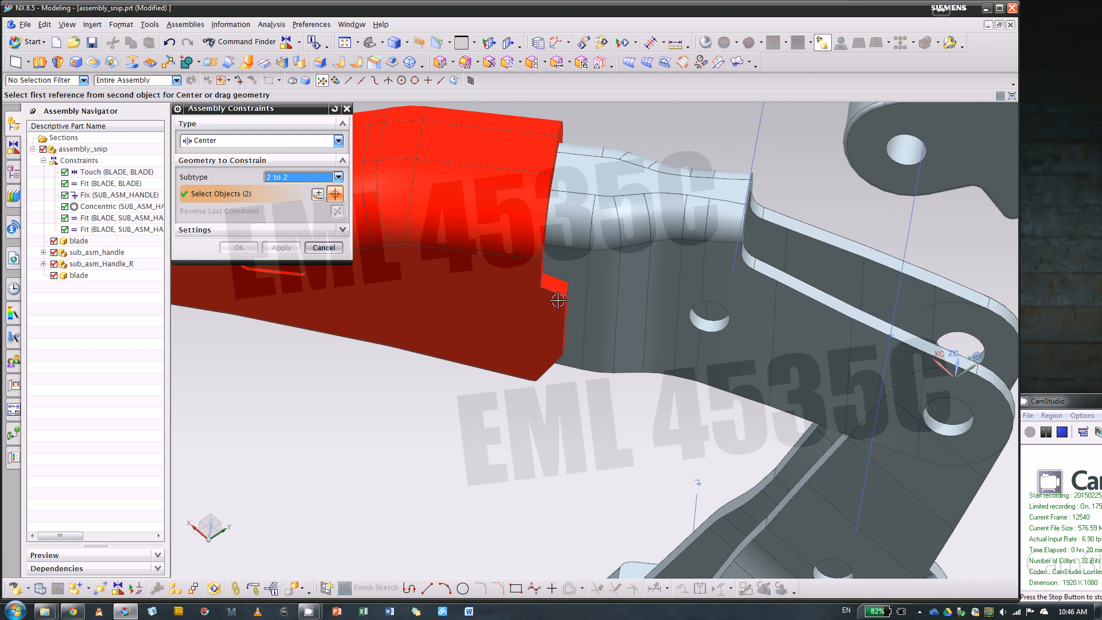
{"action": "left_click", "coordinate": [576, 269]}
{"action": "middle_click_drag", "start_coordinate": [610, 423], "coordinate": [609, 495]}
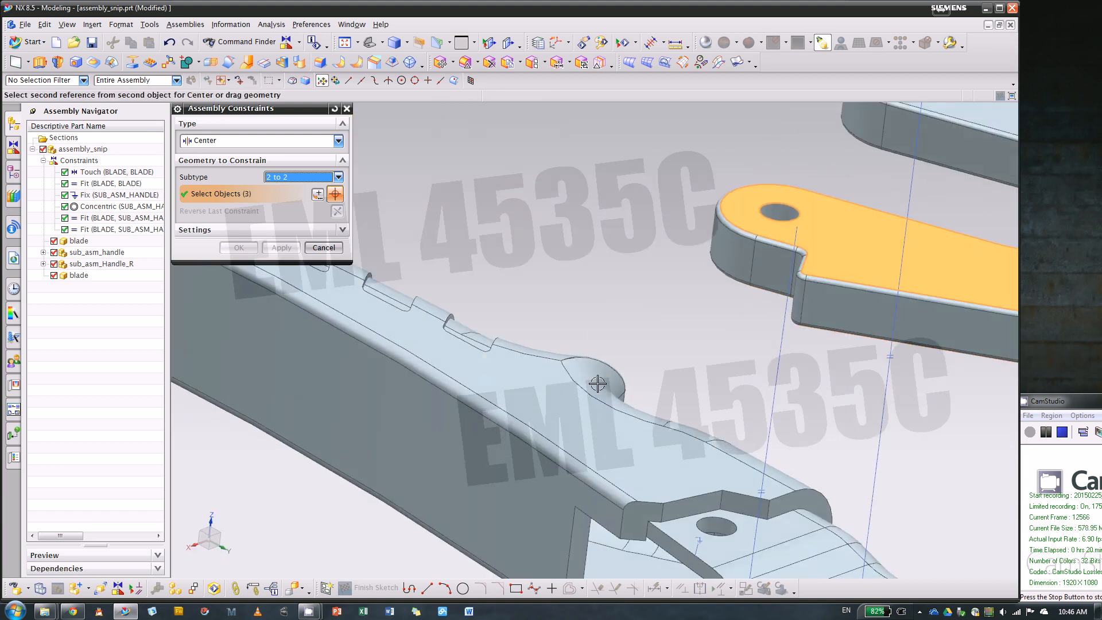
{"action": "scroll", "coordinate": [609, 409], "scroll_direction": "up", "scroll_amount": 3}
{"action": "scroll", "coordinate": [600, 520], "scroll_direction": "down", "scroll_amount": 7}
{"action": "left_click", "coordinate": [607, 397]}
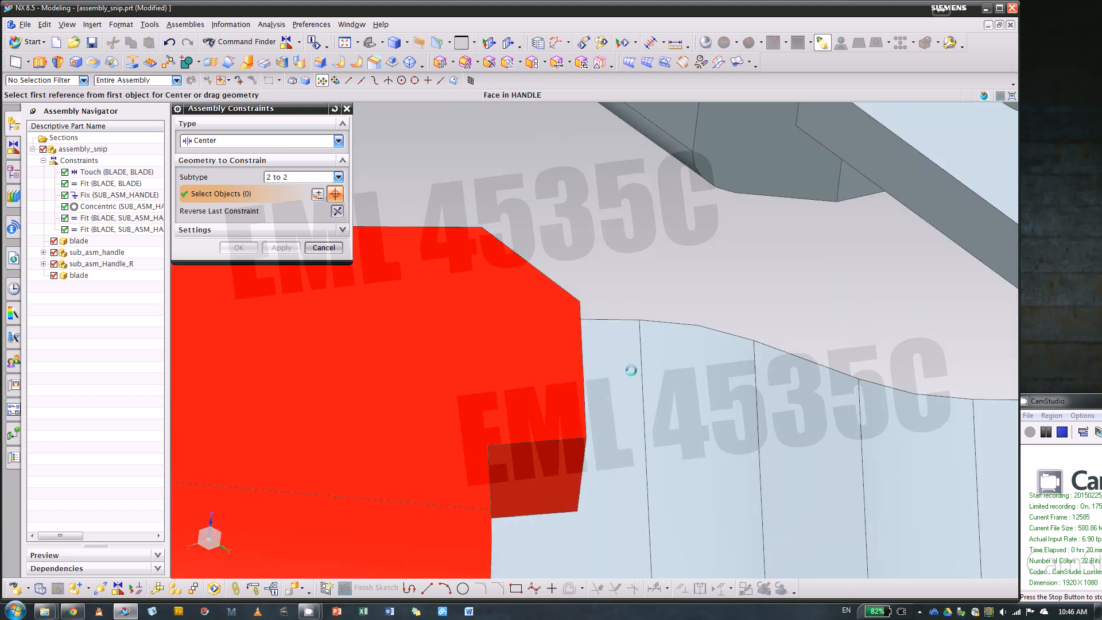
{"action": "scroll", "coordinate": [632, 372], "scroll_direction": "up", "scroll_amount": 5}
{"action": "scroll", "coordinate": [554, 397], "scroll_direction": "down", "scroll_amount": 5}
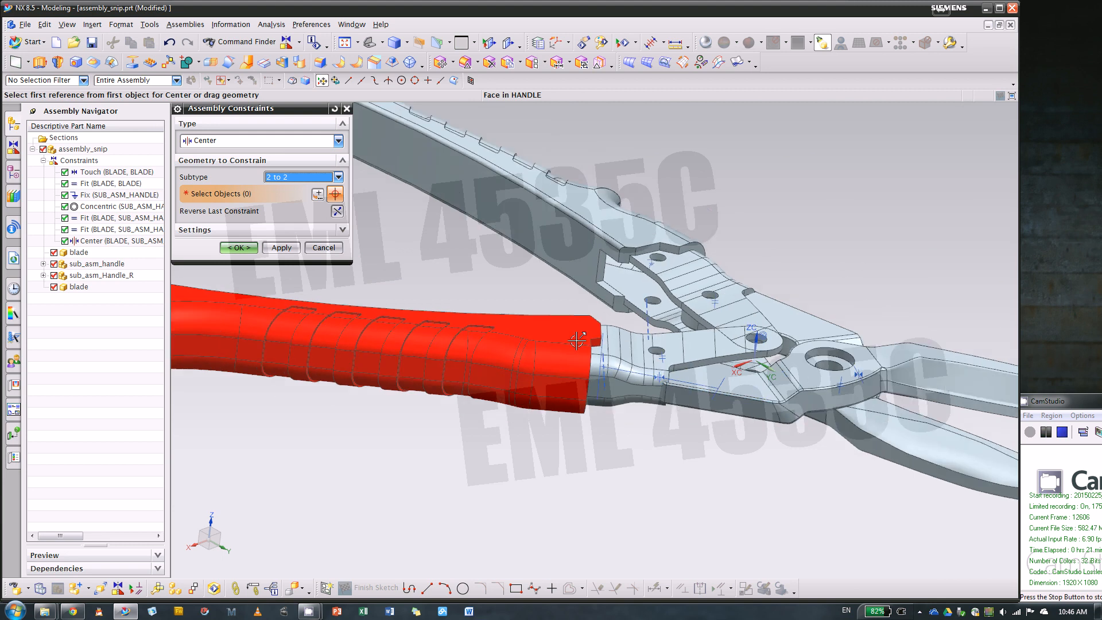
{"action": "scroll", "coordinate": [745, 365], "scroll_direction": "up", "scroll_amount": 3}
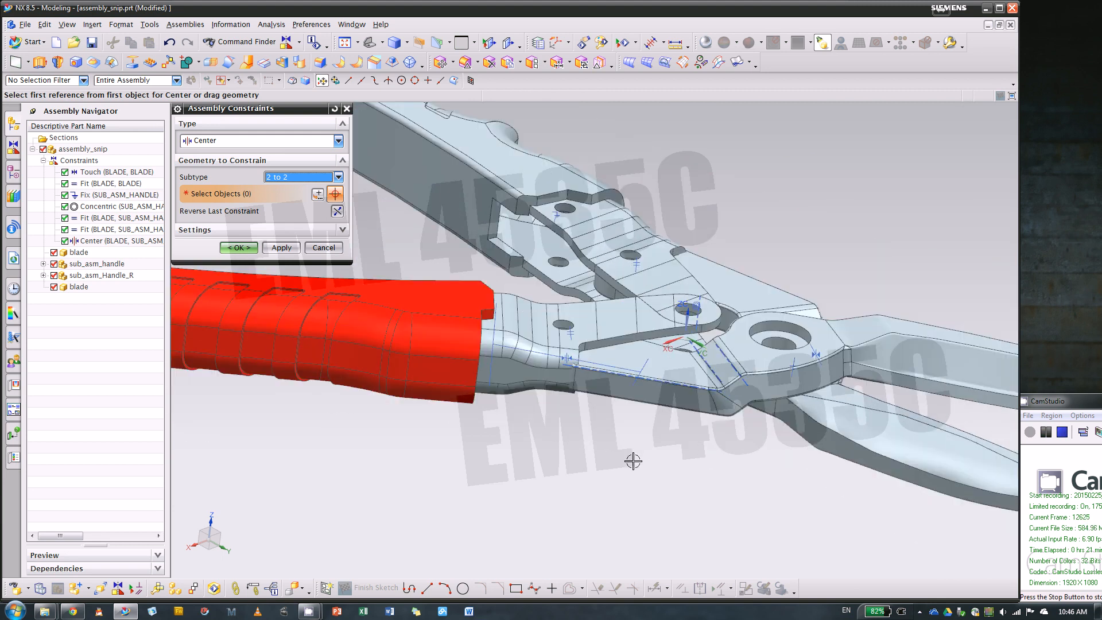
{"action": "middle_click_drag", "start_coordinate": [633, 461], "coordinate": [358, 260]}
{"action": "left_click", "coordinate": [239, 248]}
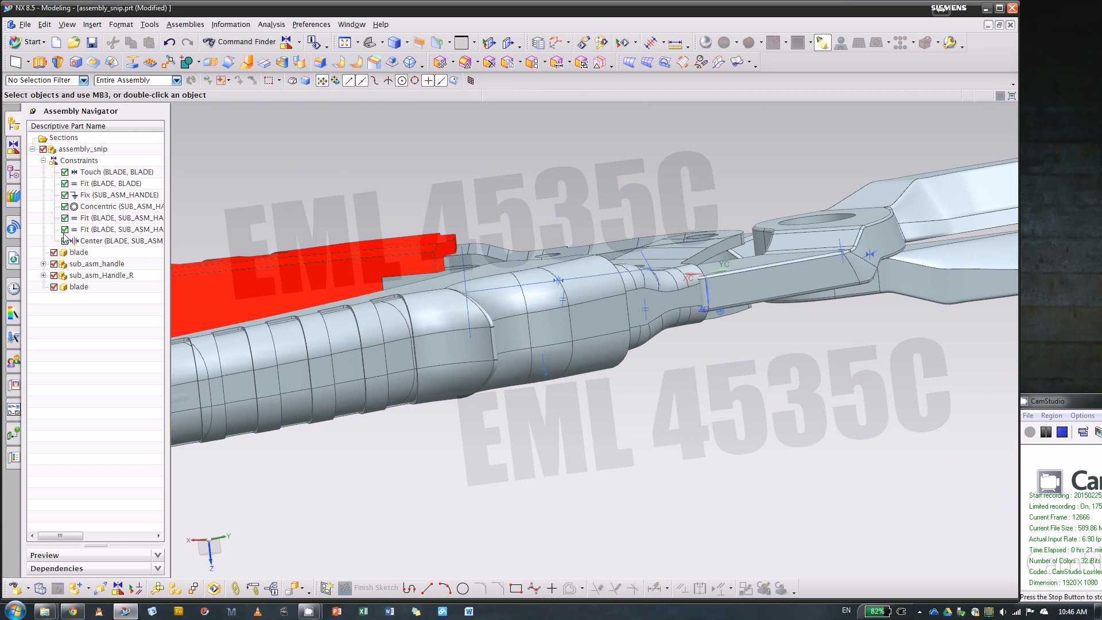
- Hide sub_asm_handle and its blade, and inspect from the side how the other blade tail sits between the red-grip handle plates
{"action": "left_click", "coordinate": [54, 264]}
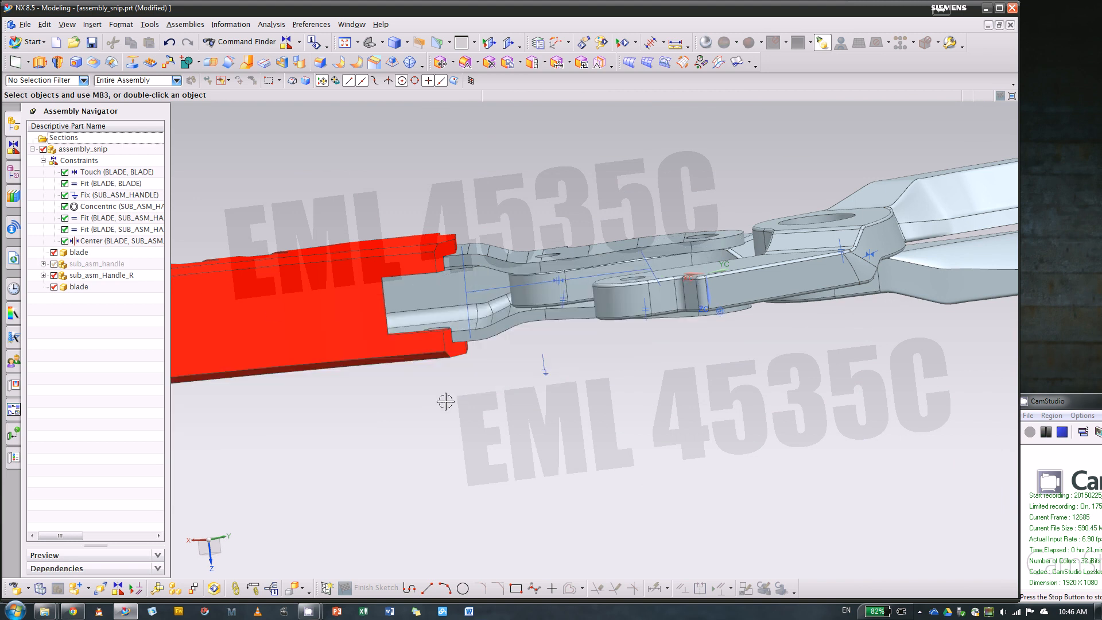
{"action": "left_click", "coordinate": [55, 287]}
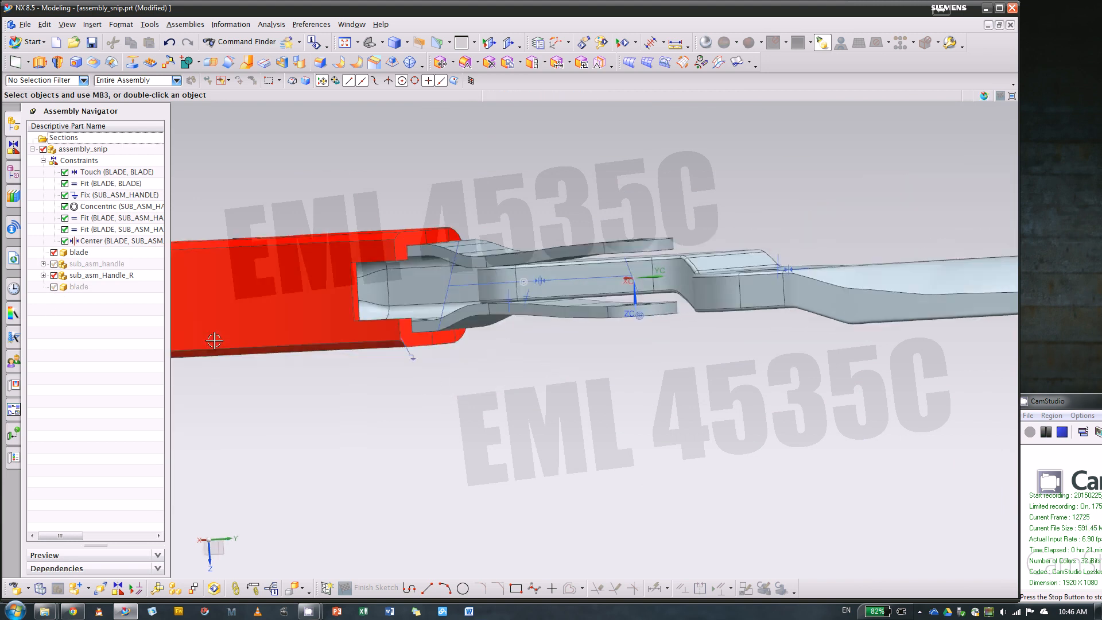
{"action": "scroll", "coordinate": [400, 288], "scroll_direction": "up", "scroll_amount": 10}
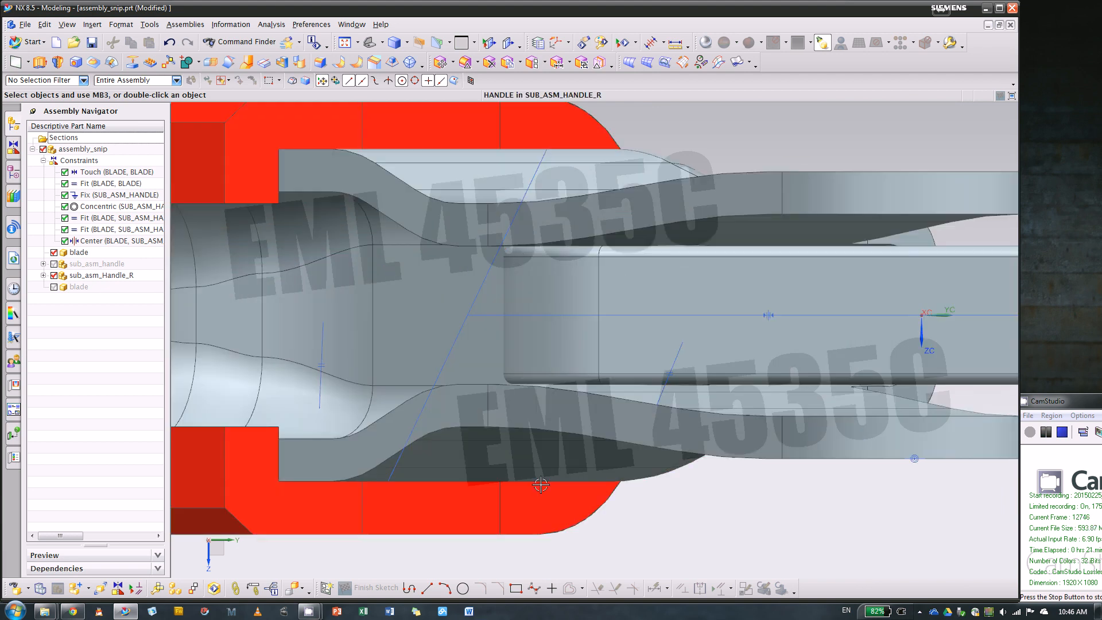
{"action": "scroll", "coordinate": [541, 485], "scroll_direction": "down", "scroll_amount": 8}
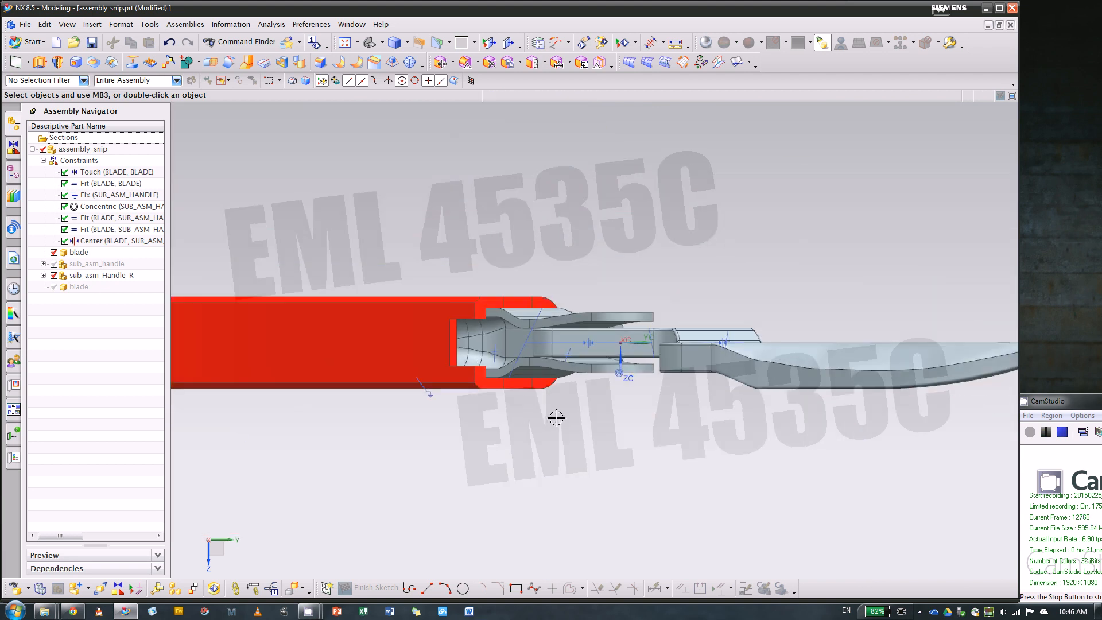
- Show the hidden blade and sub_asm_handle again and view the complete snips assembly
{"action": "left_click", "coordinate": [57, 288]}
{"action": "left_click", "coordinate": [56, 265]}
{"action": "scroll", "coordinate": [524, 287], "scroll_direction": "down", "scroll_amount": 3}
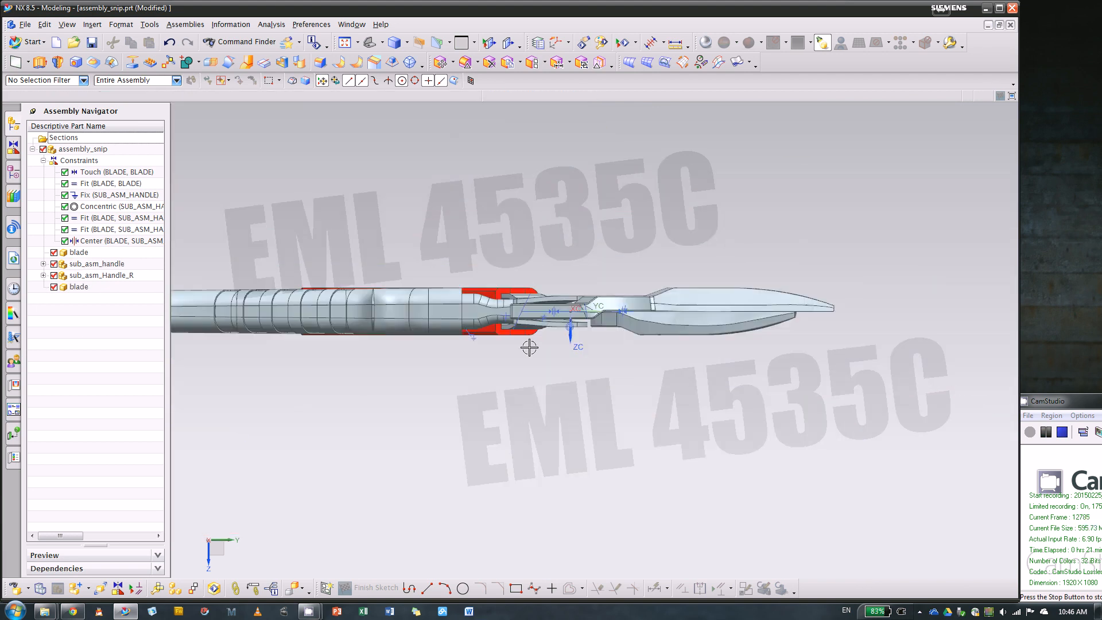
{"action": "middle_click_drag", "start_coordinate": [548, 436], "coordinate": [569, 300]}
{"action": "scroll", "coordinate": [748, 300], "scroll_direction": "up", "scroll_amount": 5}
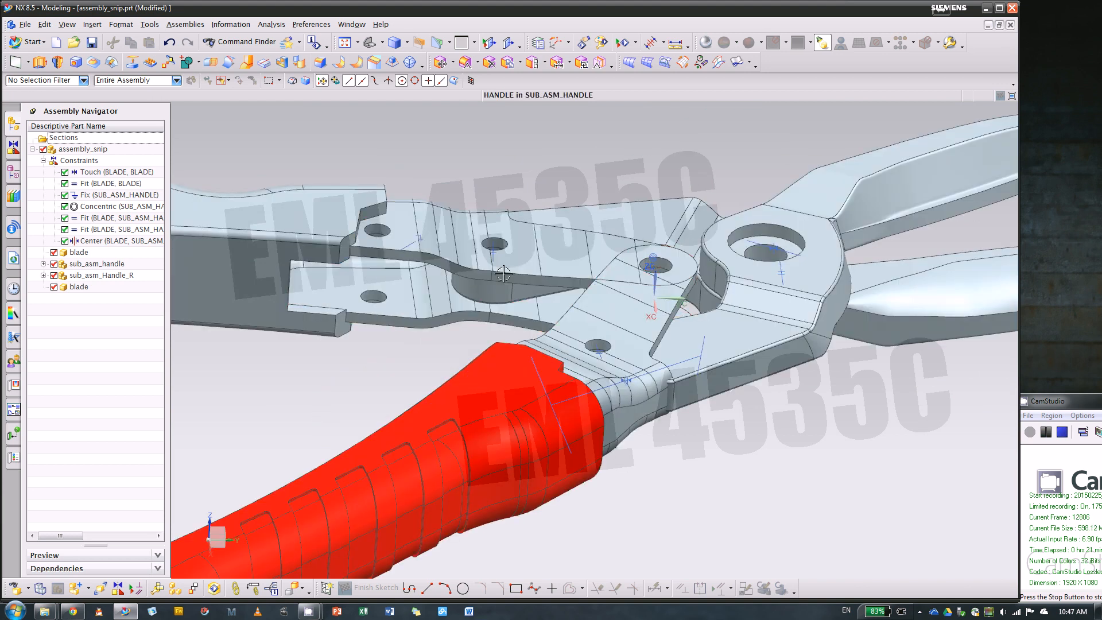
- Show the degrees of freedom of the blade linked to the gray handle, inspect them around the assembly, and clear the selection
{"action": "scroll", "coordinate": [748, 300], "scroll_direction": "down", "scroll_amount": 5}
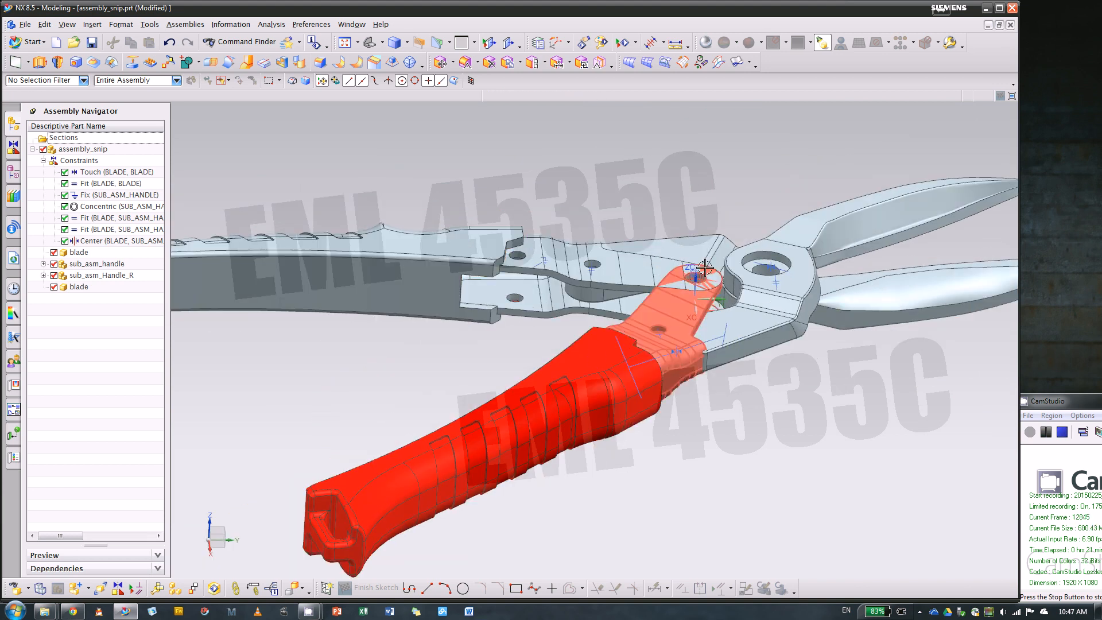
{"action": "left_click", "coordinate": [586, 406]}
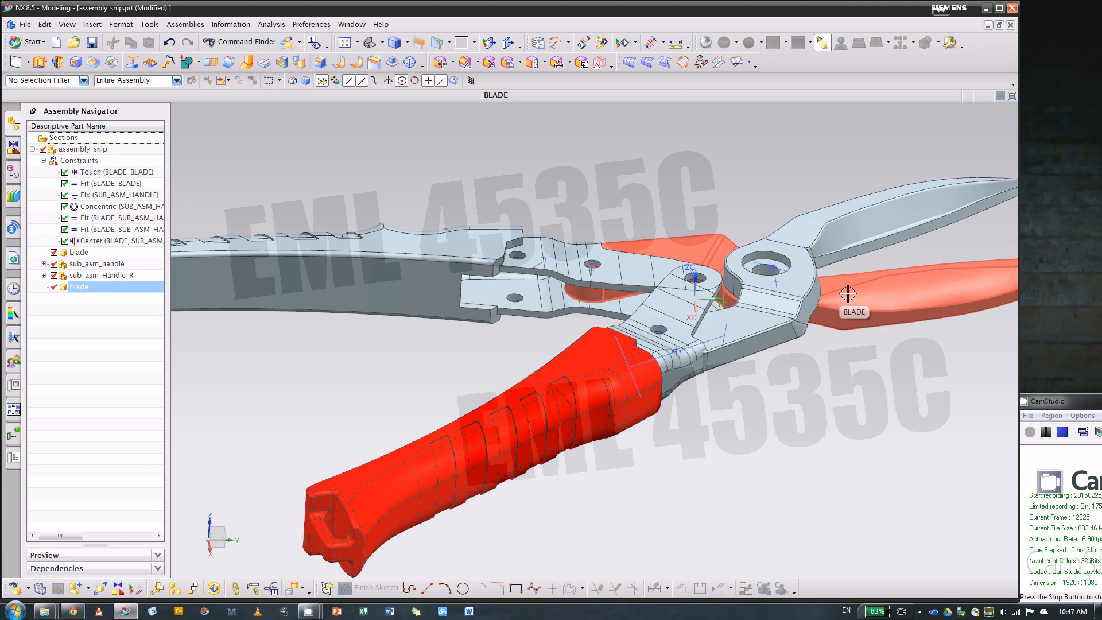
{"action": "scroll", "coordinate": [677, 370], "scroll_direction": "down", "scroll_amount": 2}
{"action": "middle_click_drag", "start_coordinate": [722, 395], "coordinate": [717, 394]}
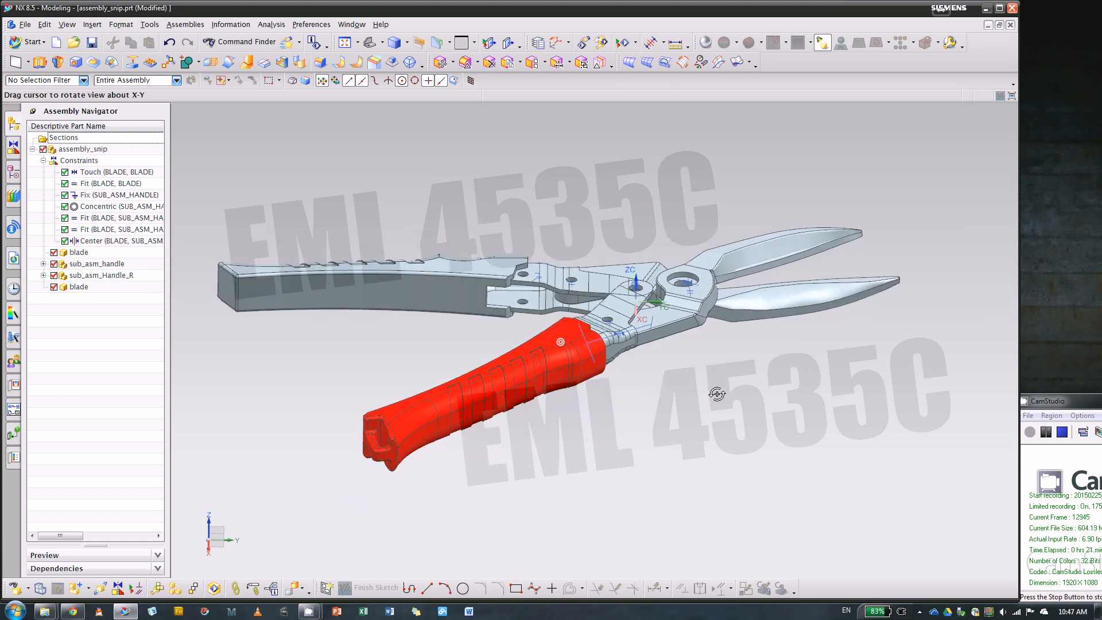
{"action": "right_click", "coordinate": [802, 302]}
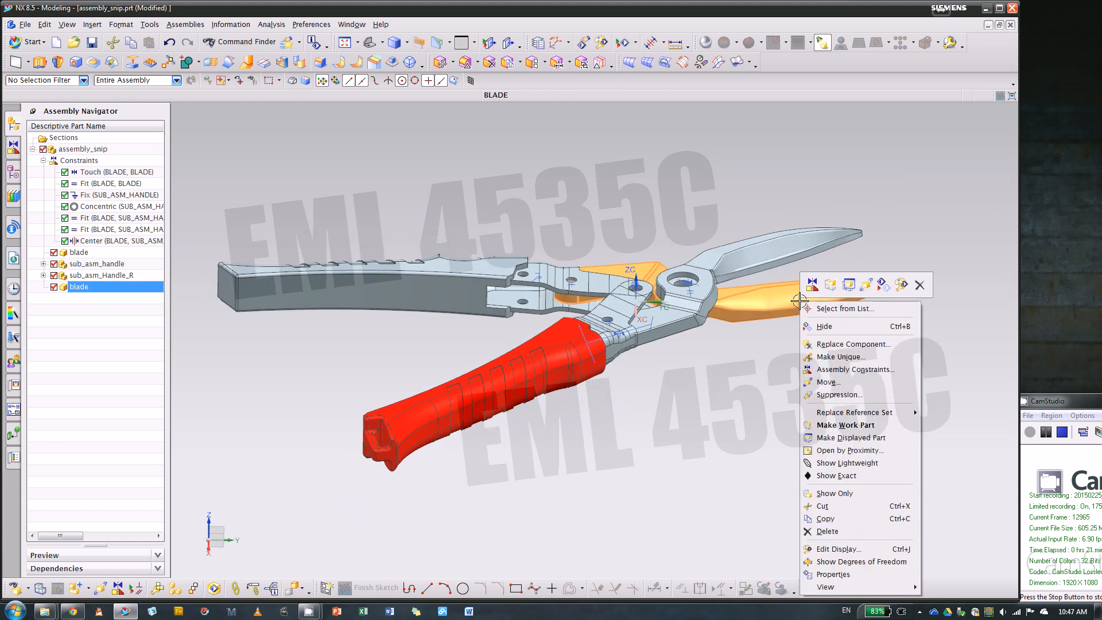
{"action": "left_click", "coordinate": [860, 562]}
{"action": "middle_click_drag", "start_coordinate": [752, 447], "coordinate": [758, 494]}
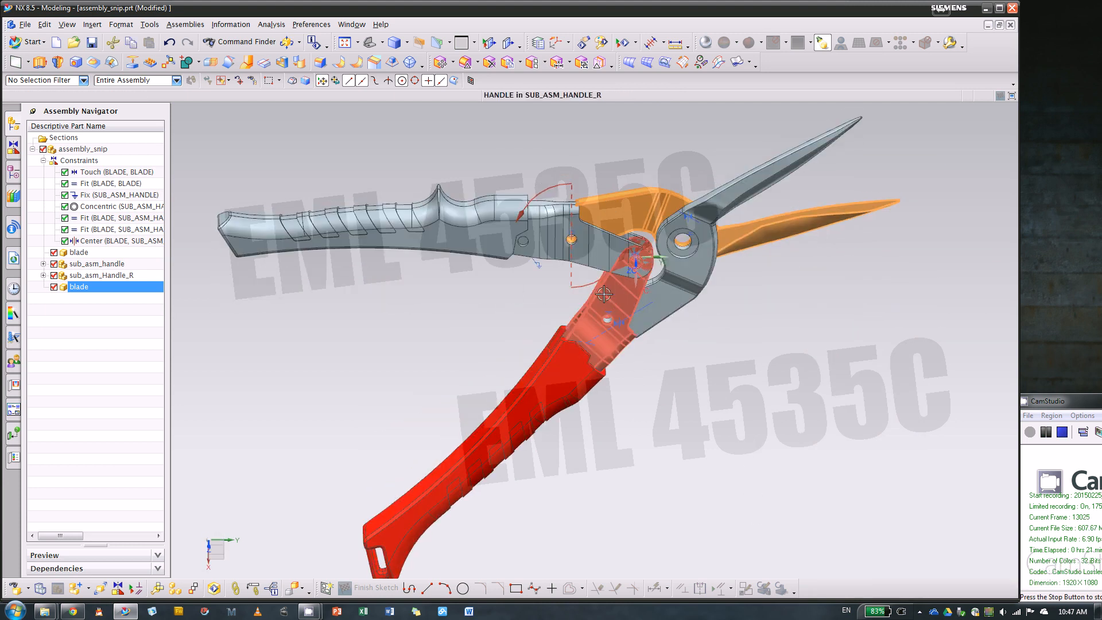
{"action": "middle_click_drag", "start_coordinate": [724, 420], "coordinate": [755, 362]}
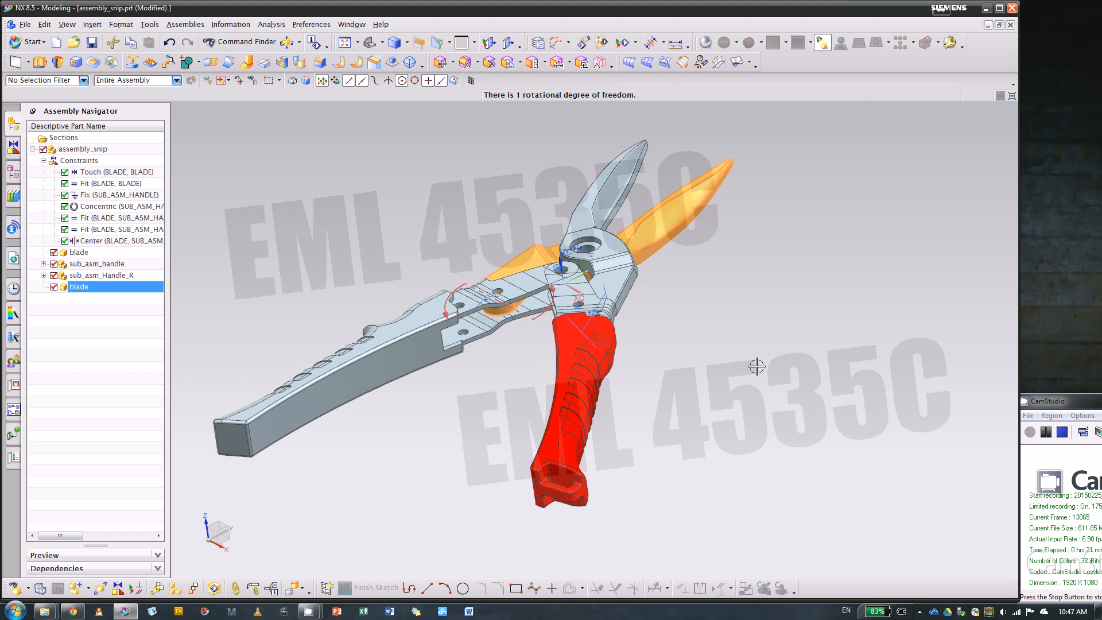
{"action": "key", "text": "Escape"}
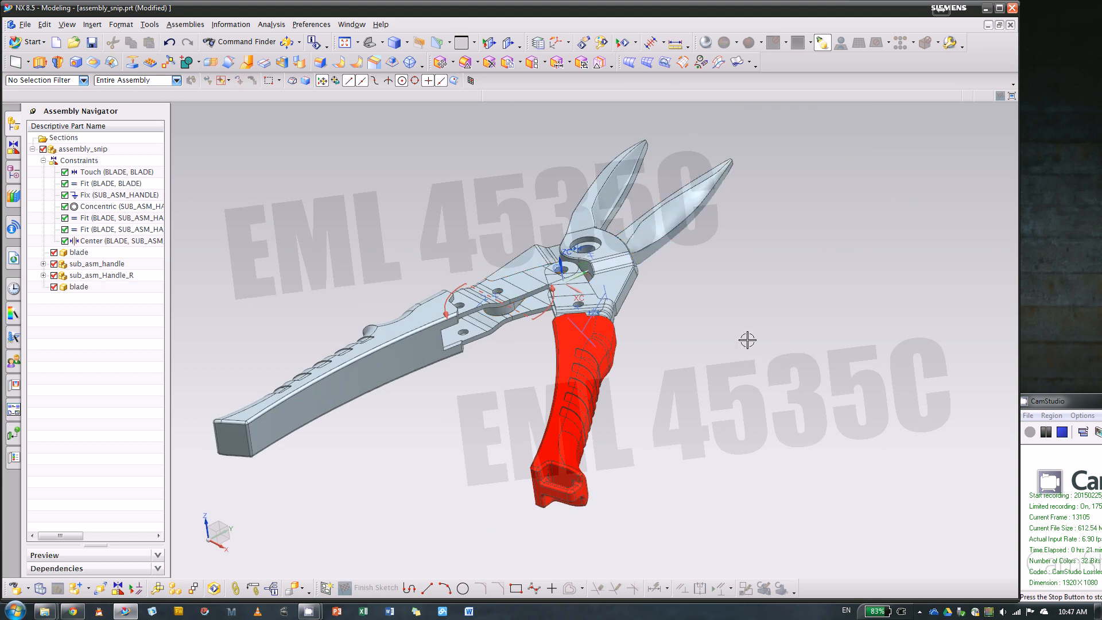
- Swing sub_asm_Handle_R inward with Move Component, using Dynamic motion, so the red-grip handle and the blades partly close
{"action": "right_click", "coordinate": [748, 340]}
{"action": "middle_click_drag", "start_coordinate": [749, 344], "coordinate": [621, 356]}
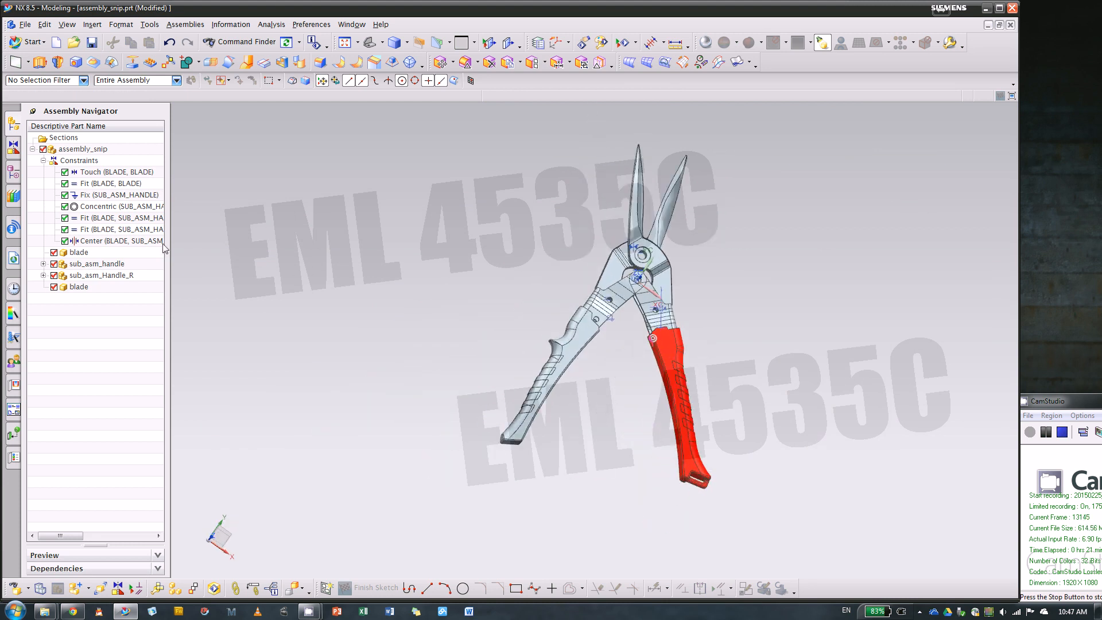
{"action": "scroll", "coordinate": [629, 321], "scroll_direction": "up", "scroll_amount": 2}
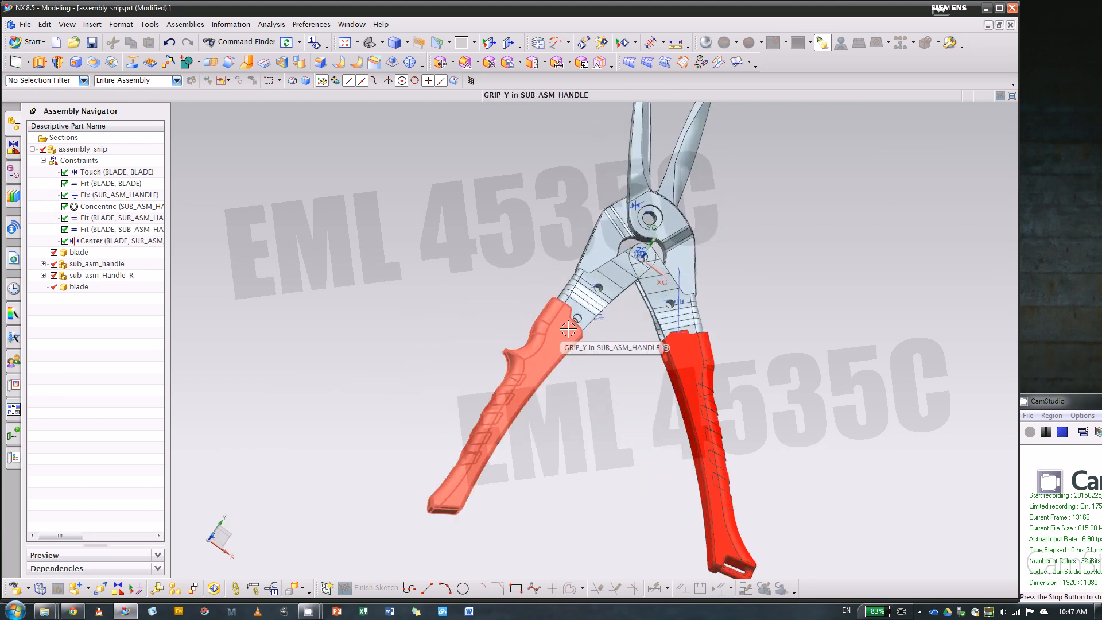
{"action": "scroll", "coordinate": [488, 327], "scroll_direction": "down", "scroll_amount": 2}
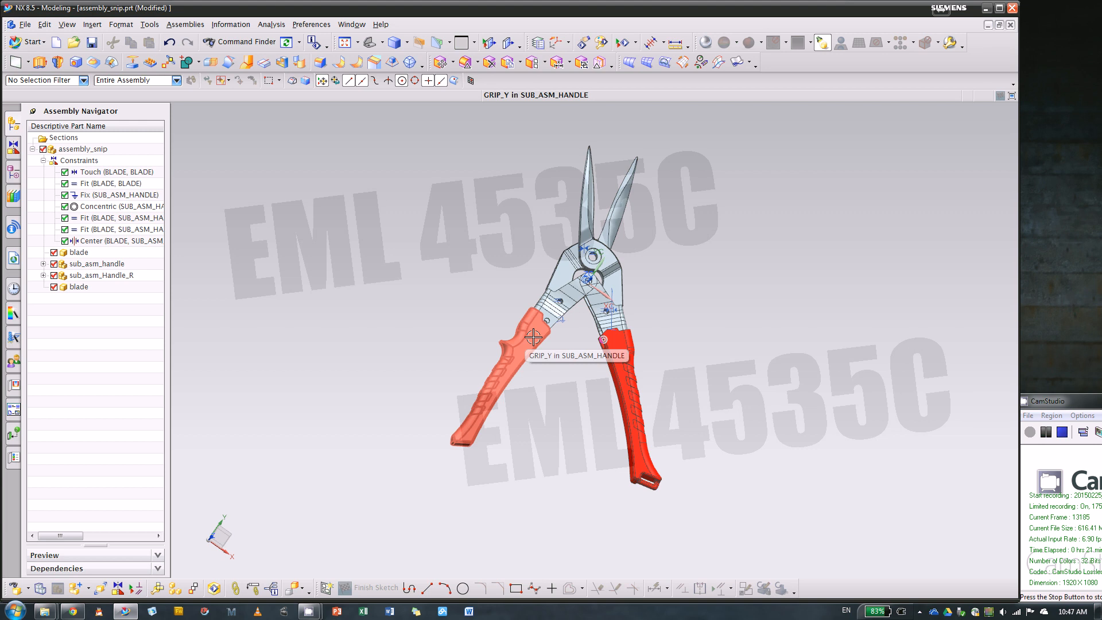
{"action": "key", "text": "ctrl+alt+f"}
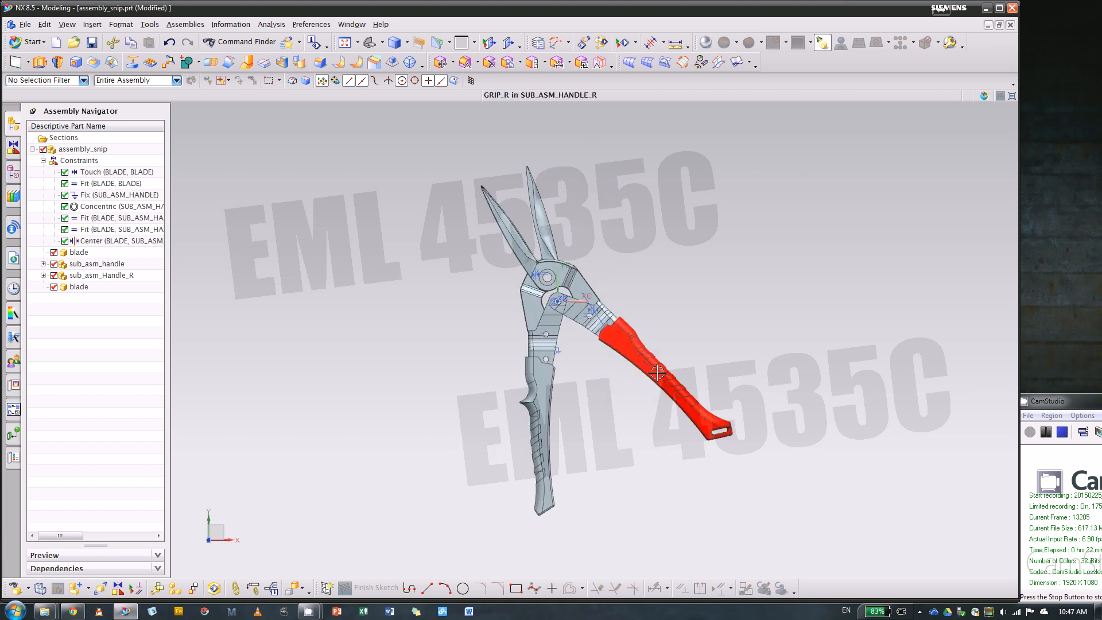
{"action": "left_click", "coordinate": [658, 373]}
{"action": "left_click", "coordinate": [108, 275]}
{"action": "right_click", "coordinate": [109, 275]}
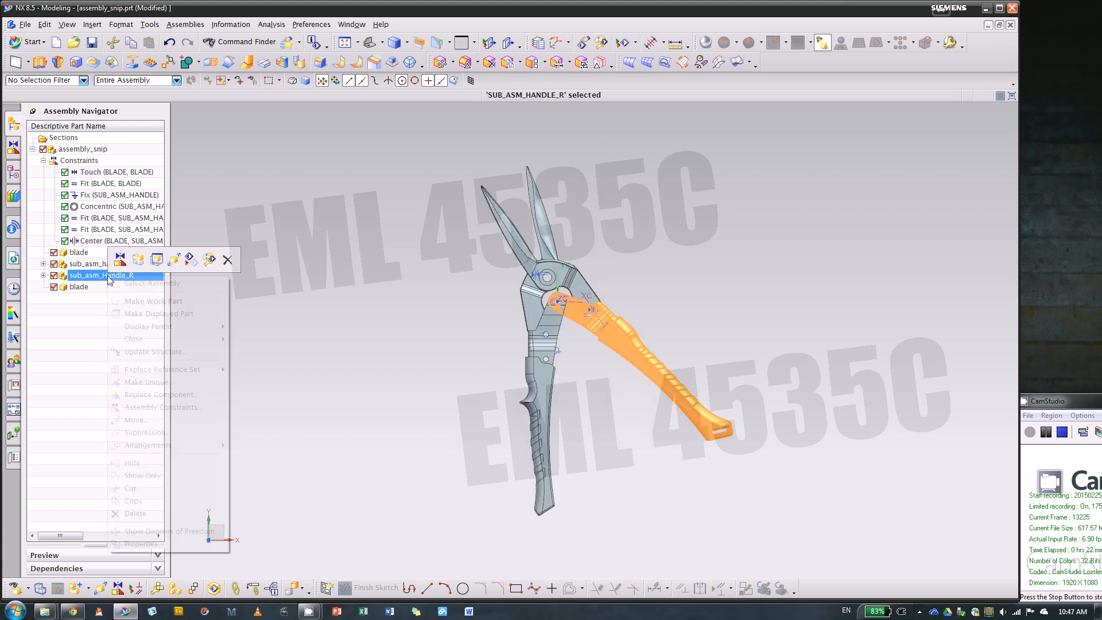
{"action": "left_click", "coordinate": [173, 260]}
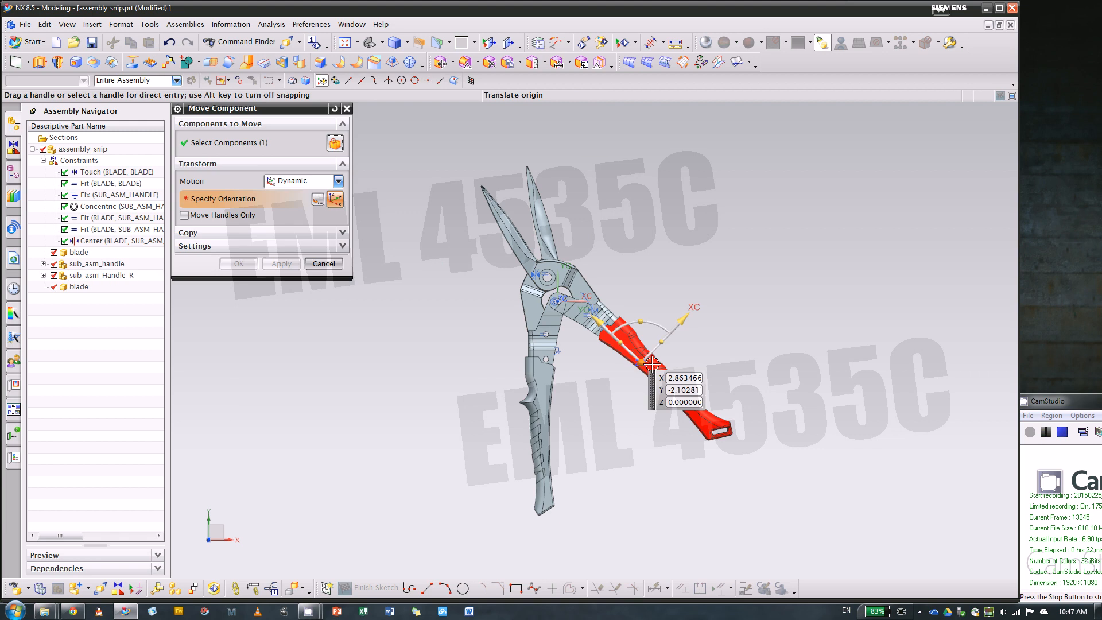
{"action": "left_click_drag", "start_coordinate": [642, 360], "coordinate": [645, 420]}
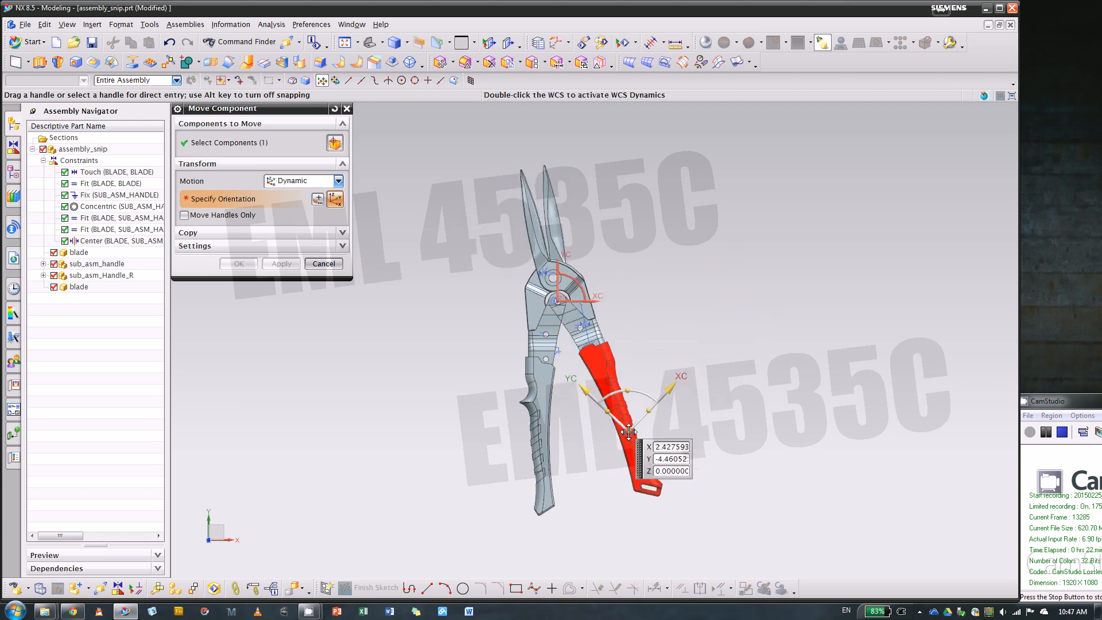
- Inspect up close how the blade's lower corner sits against the handle plate above the red grip
{"action": "scroll", "coordinate": [582, 289], "scroll_direction": "up", "scroll_amount": 4}
{"action": "scroll", "coordinate": [583, 289], "scroll_direction": "up", "scroll_amount": 5}
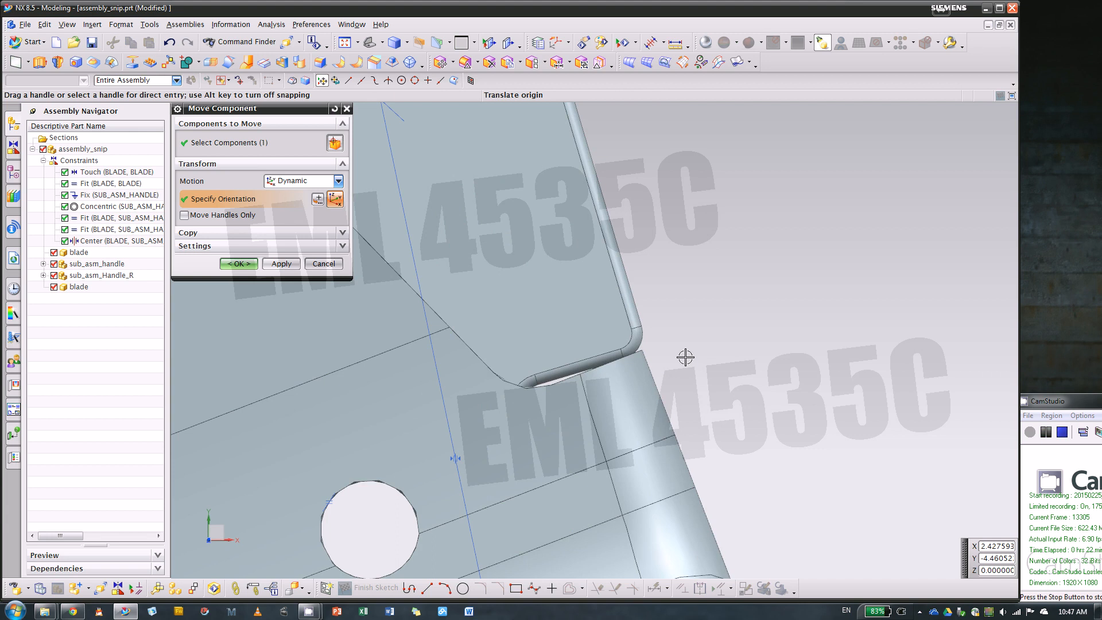
{"action": "middle_click_drag", "start_coordinate": [685, 357], "coordinate": [685, 368]}
{"action": "scroll", "coordinate": [673, 347], "scroll_direction": "down", "scroll_amount": 3}
{"action": "scroll", "coordinate": [671, 348], "scroll_direction": "up", "scroll_amount": 3}
{"action": "scroll", "coordinate": [692, 336], "scroll_direction": "down", "scroll_amount": 2}
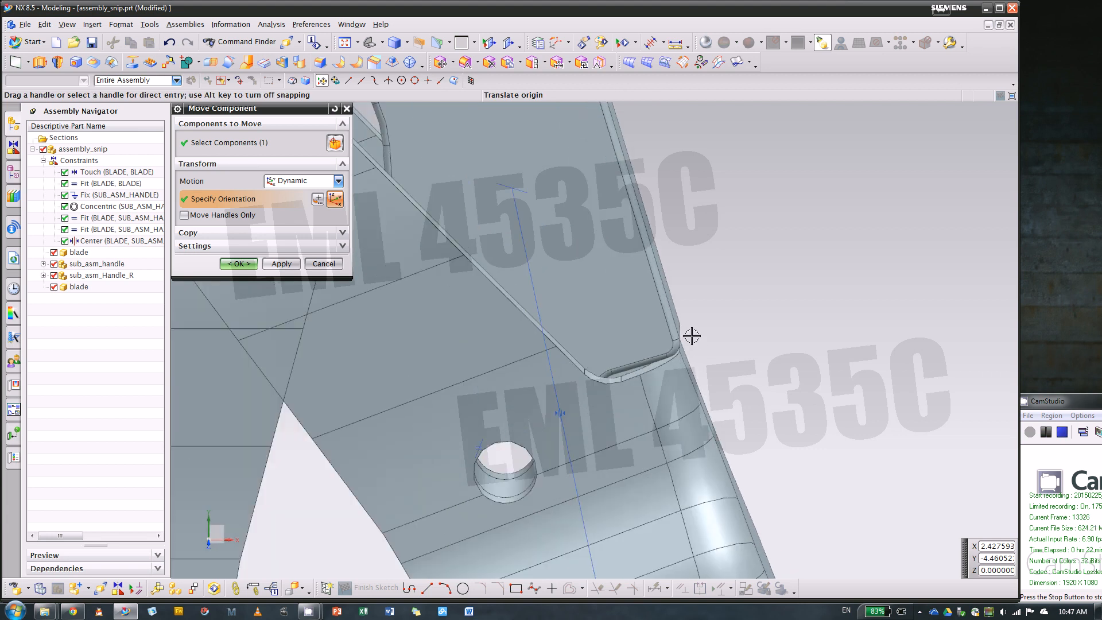
{"action": "scroll", "coordinate": [692, 336], "scroll_direction": "down", "scroll_amount": 6}
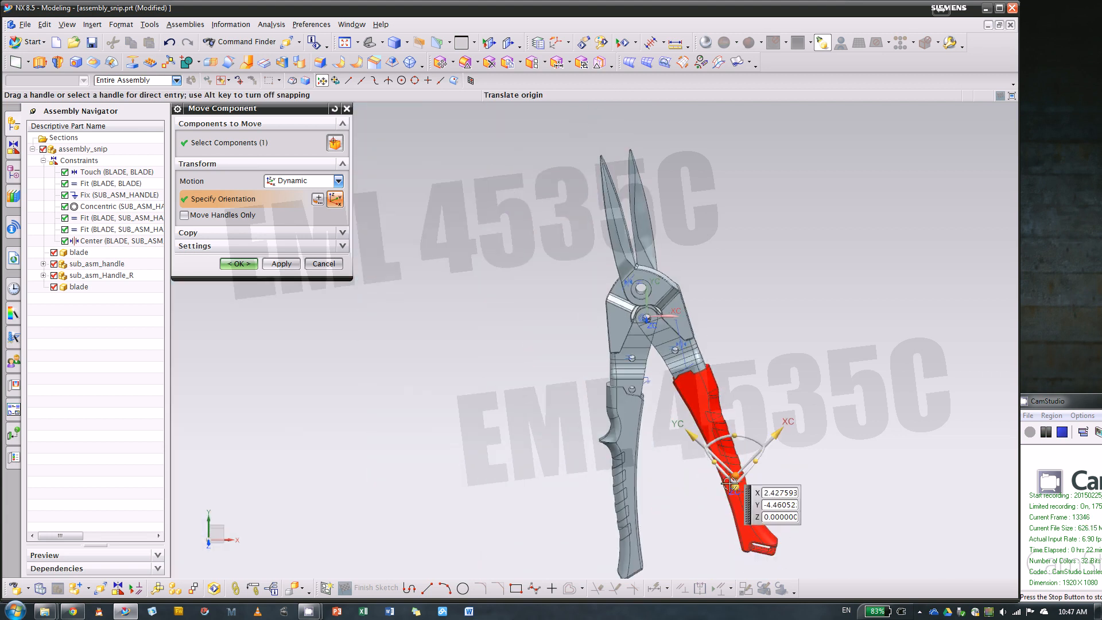
- Swing the red-grip handle further inward until the blades close, check the blade tips, and accept the move
{"action": "left_click_drag", "start_coordinate": [745, 473], "coordinate": [677, 482]}
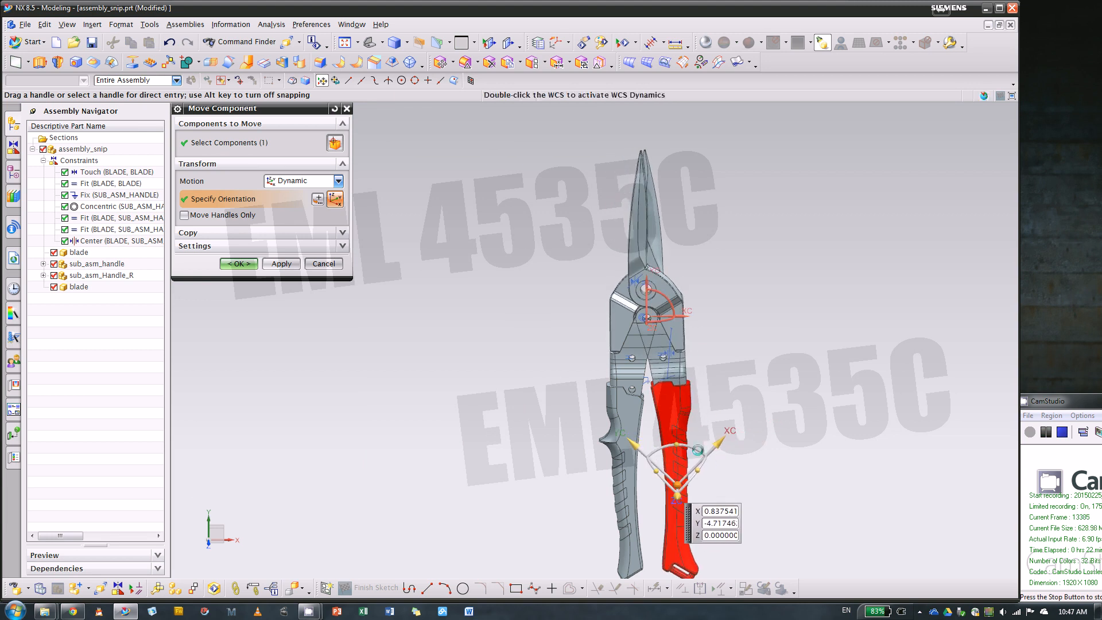
{"action": "middle_click_drag", "start_coordinate": [722, 420], "coordinate": [595, 129]}
{"action": "scroll", "coordinate": [595, 126], "scroll_direction": "up", "scroll_amount": 3}
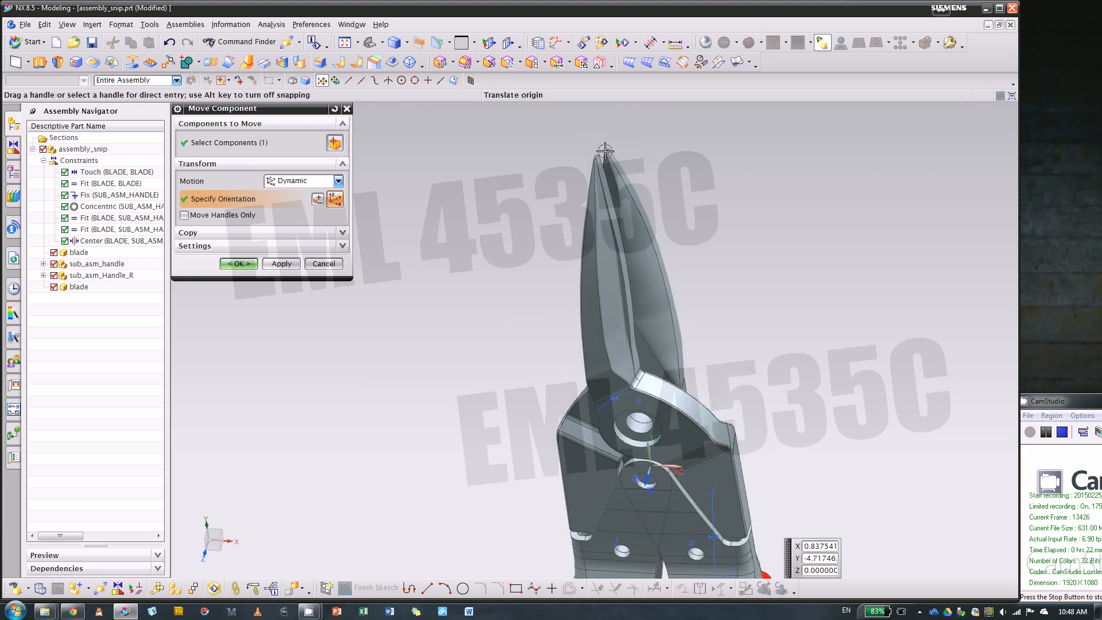
{"action": "scroll", "coordinate": [596, 129], "scroll_direction": "up", "scroll_amount": 2}
{"action": "scroll", "coordinate": [597, 154], "scroll_direction": "down", "scroll_amount": 4}
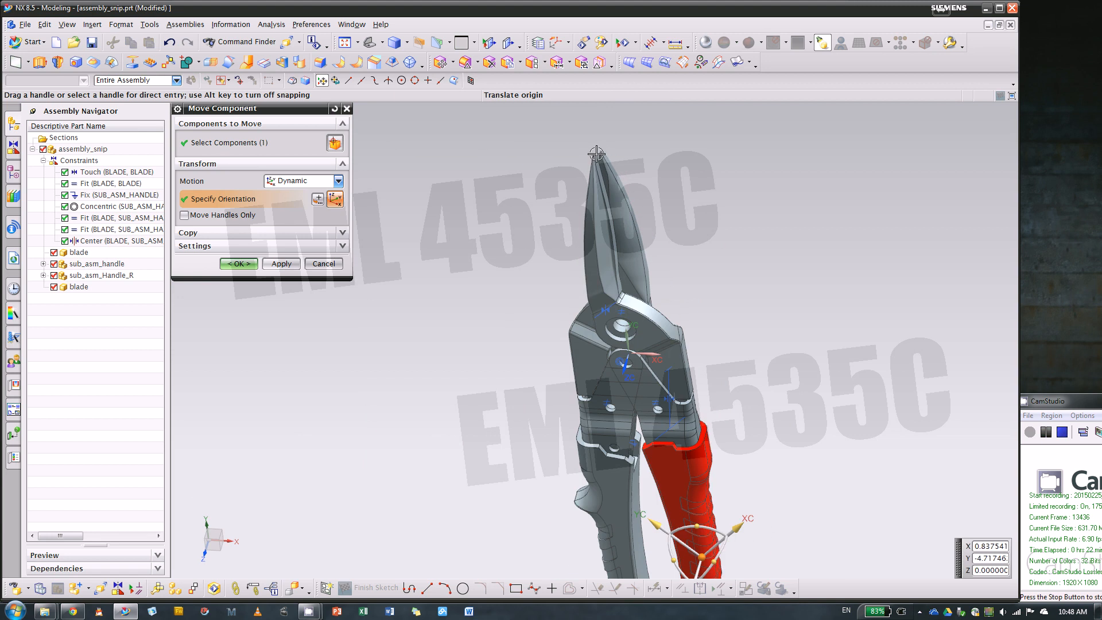
{"action": "left_click", "coordinate": [248, 265]}
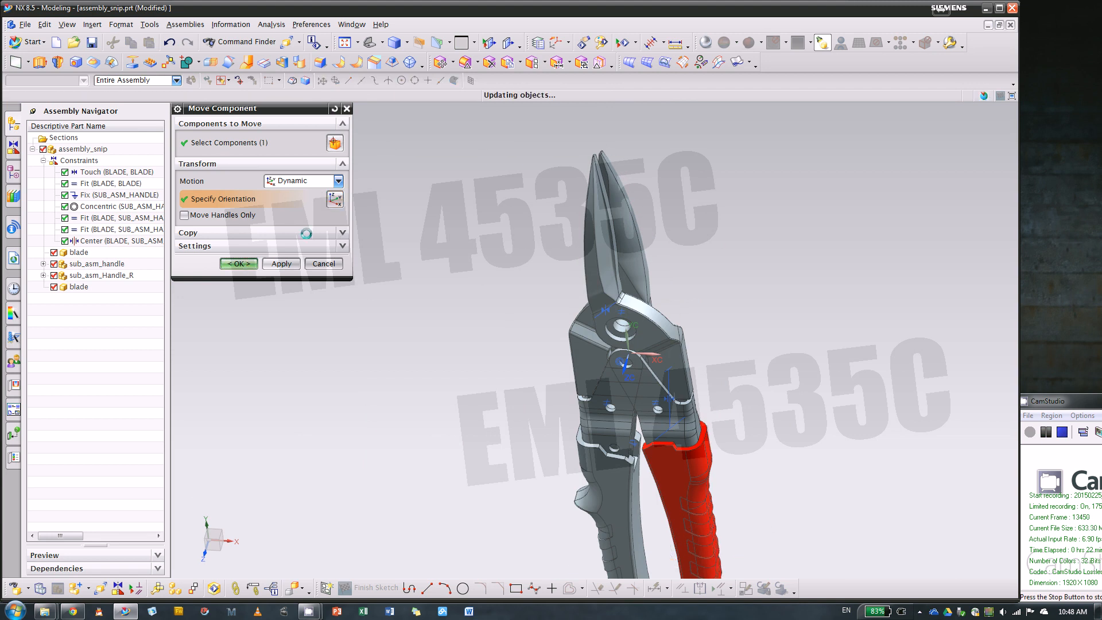
- Start Assembly Constraints and inspect the closed snips around the pivot and blade shoulders from the front and side
{"action": "left_click", "coordinate": [117, 588]}
{"action": "middle_click_drag", "start_coordinate": [448, 446], "coordinate": [516, 411]}
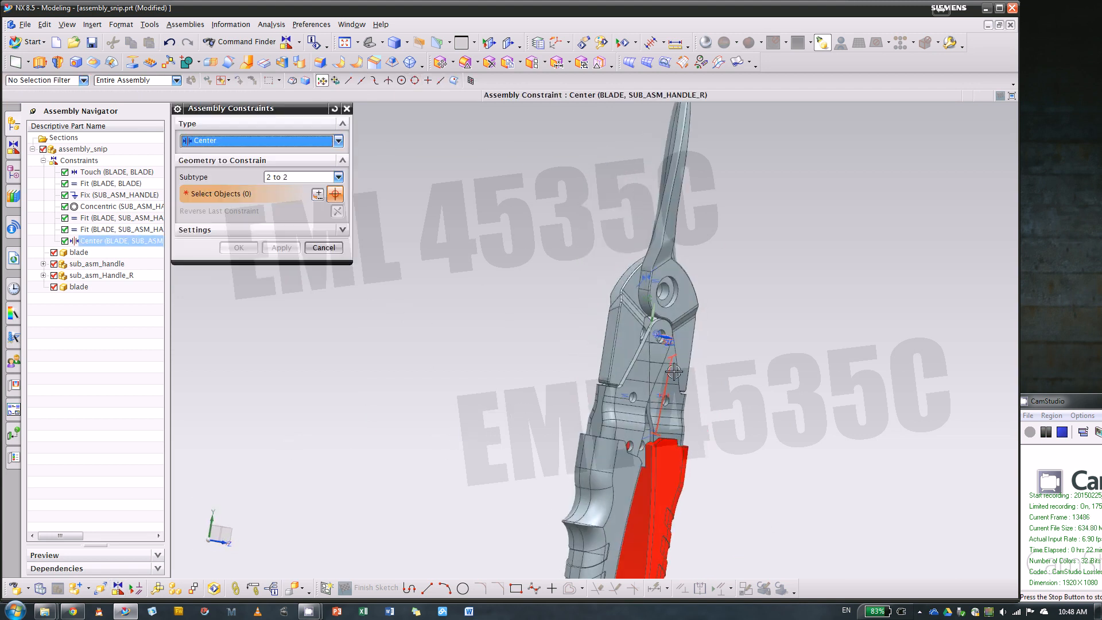
{"action": "mouse_move", "coordinate": [674, 372]}
{"action": "middle_mouse_down"}
{"action": "mouse_move", "coordinate": [724, 351]}
{"action": "mouse_move", "coordinate": [668, 356]}
{"action": "middle_mouse_up"}
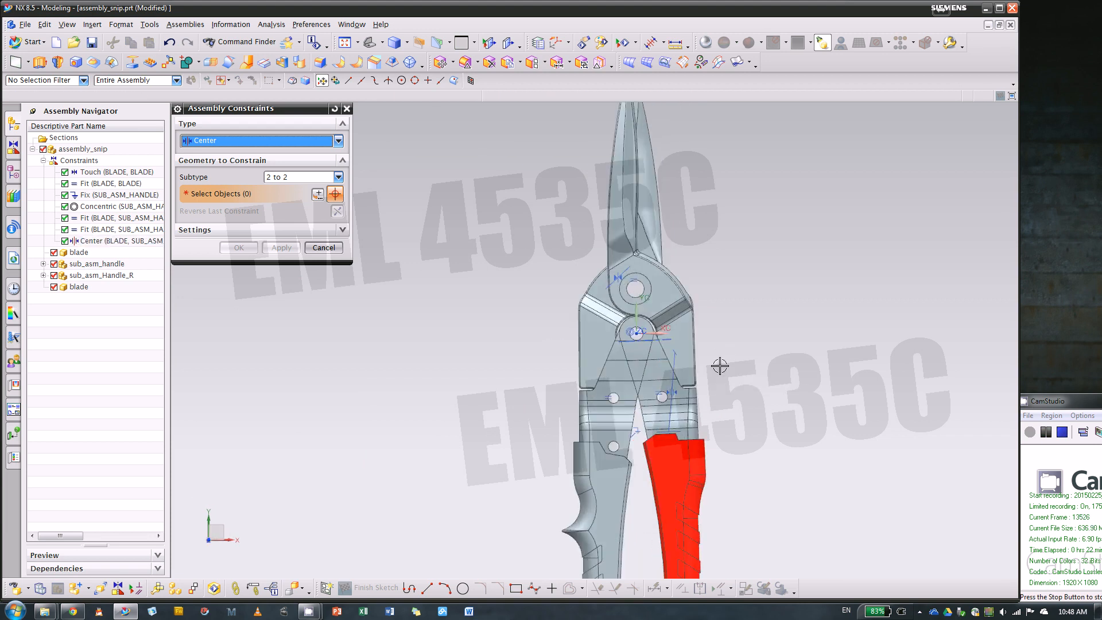
{"action": "scroll", "coordinate": [718, 362], "scroll_direction": "up", "scroll_amount": 4}
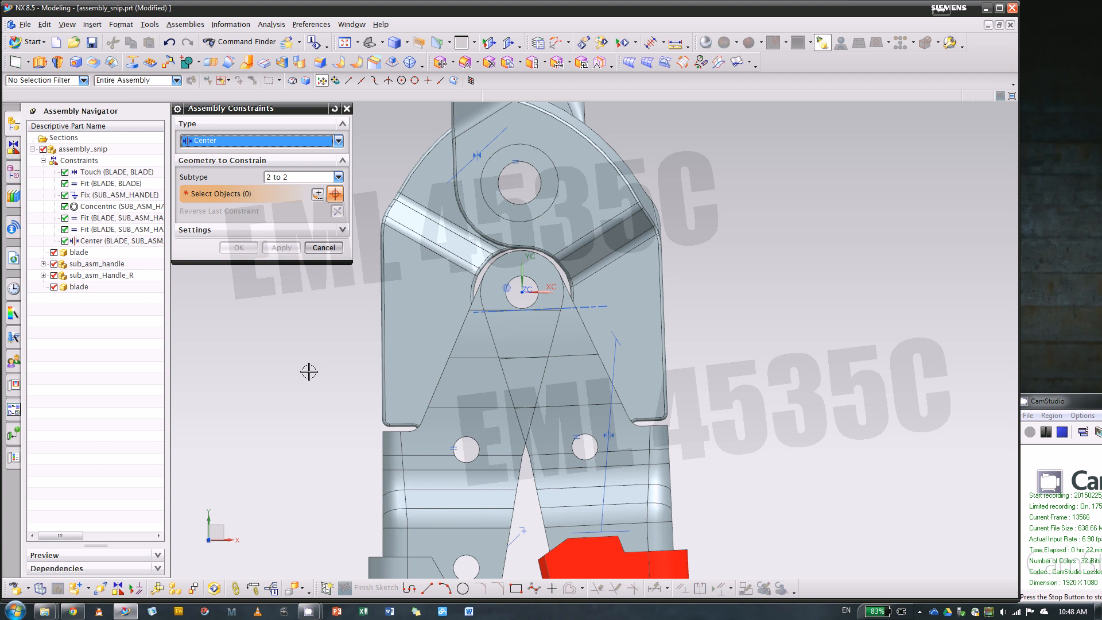
{"action": "scroll", "coordinate": [308, 372], "scroll_direction": "down", "scroll_amount": 2}
{"action": "middle_click_drag", "start_coordinate": [277, 384], "coordinate": [309, 395]}
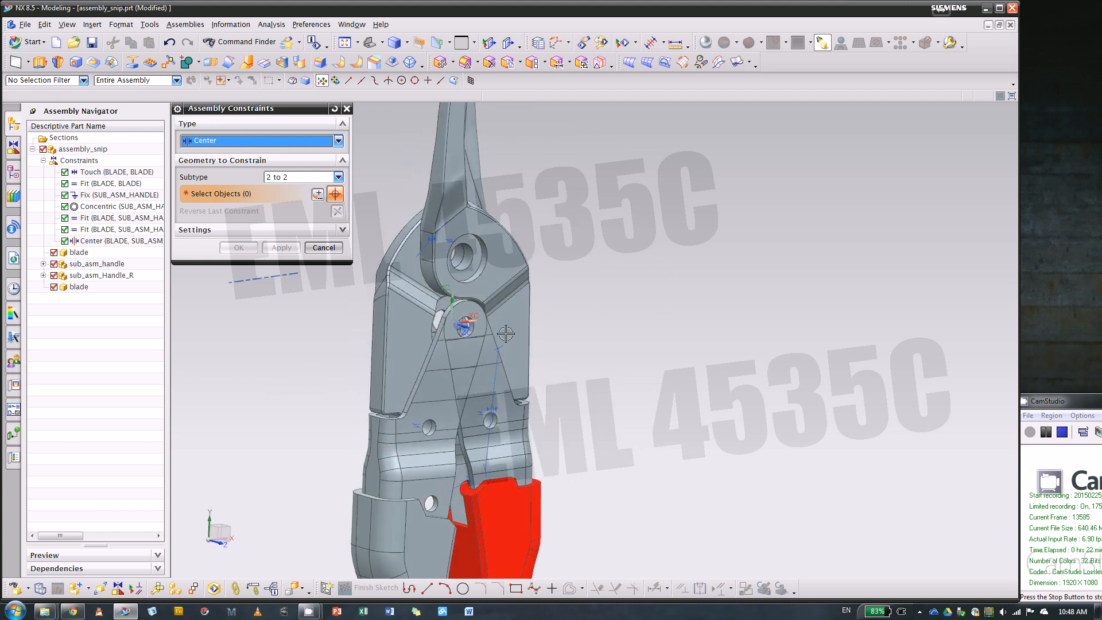
{"action": "scroll", "coordinate": [506, 333], "scroll_direction": "down", "scroll_amount": 2}
{"action": "middle_click_drag", "start_coordinate": [505, 333], "coordinate": [550, 247]}
- Add a Parallel constraint between the flat outer side faces of the two blades
{"action": "left_click", "coordinate": [248, 142]}
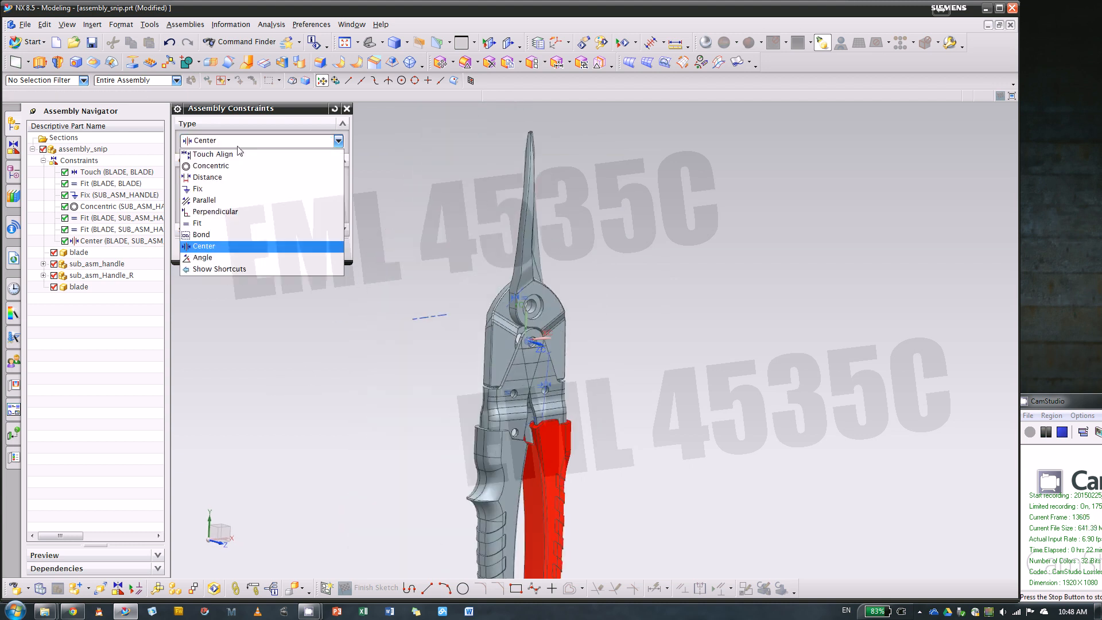
{"action": "left_click", "coordinate": [215, 200]}
{"action": "scroll", "coordinate": [469, 372], "scroll_direction": "up", "scroll_amount": 4}
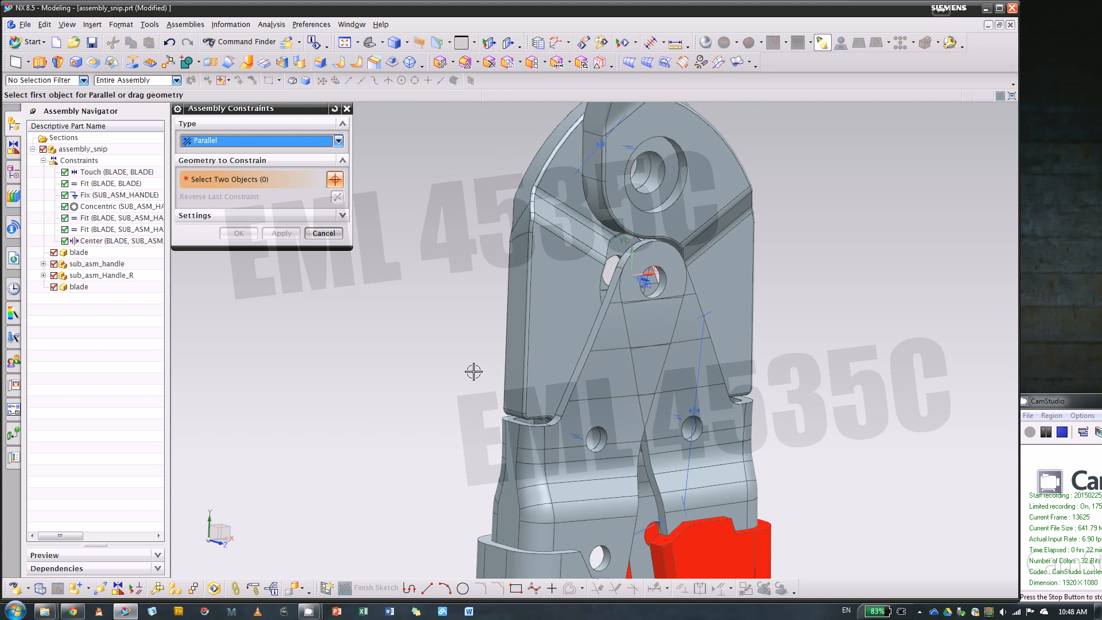
{"action": "left_click", "coordinate": [514, 333]}
{"action": "middle_click_drag", "start_coordinate": [445, 337], "coordinate": [313, 349]}
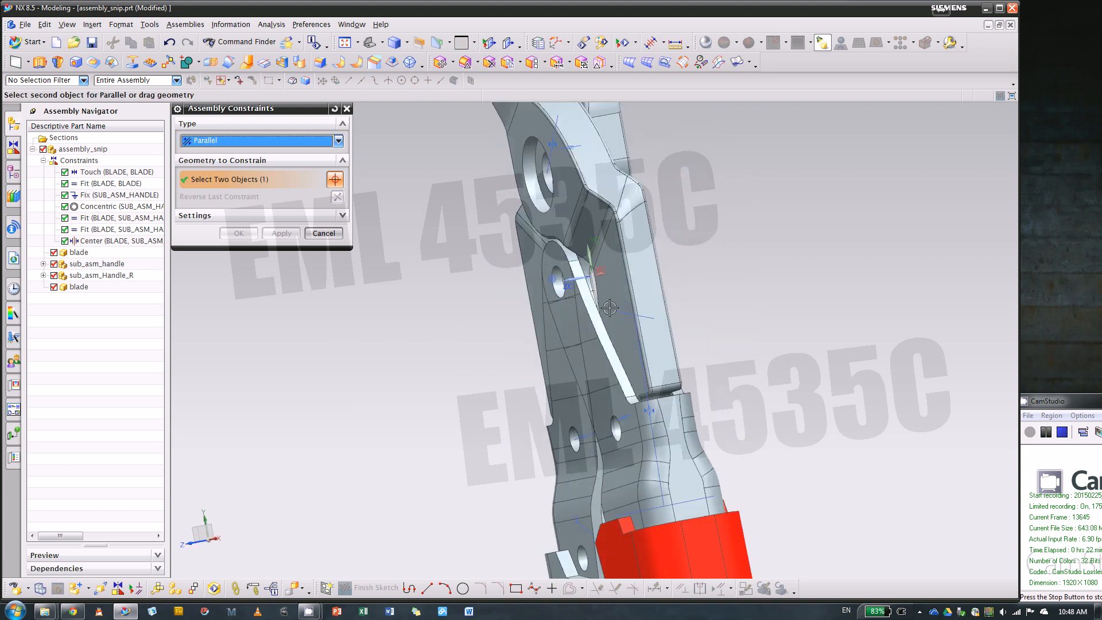
{"action": "left_click", "coordinate": [639, 272]}
- Examine the closed snips from the front, checking the blade tips and the alignment of both handles
{"action": "scroll", "coordinate": [719, 315], "scroll_direction": "down", "scroll_amount": 4}
{"action": "middle_click_drag", "start_coordinate": [743, 354], "coordinate": [660, 498]}
{"action": "scroll", "coordinate": [661, 497], "scroll_direction": "down", "scroll_amount": 2}
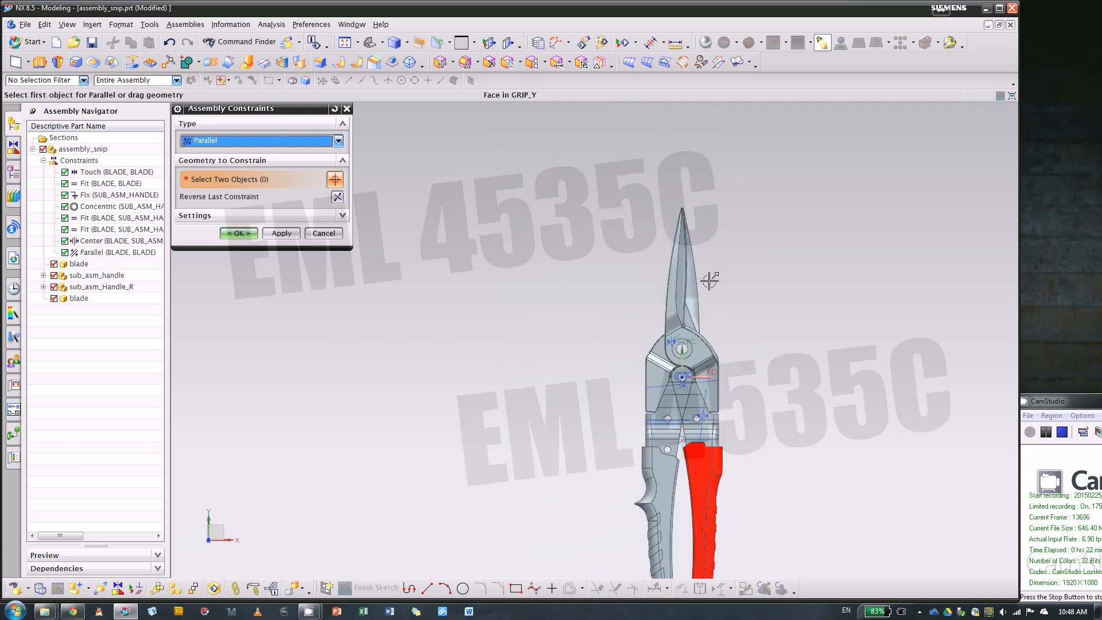
{"action": "scroll", "coordinate": [689, 238], "scroll_direction": "up", "scroll_amount": 3}
{"action": "scroll", "coordinate": [569, 197], "scroll_direction": "down", "scroll_amount": 3}
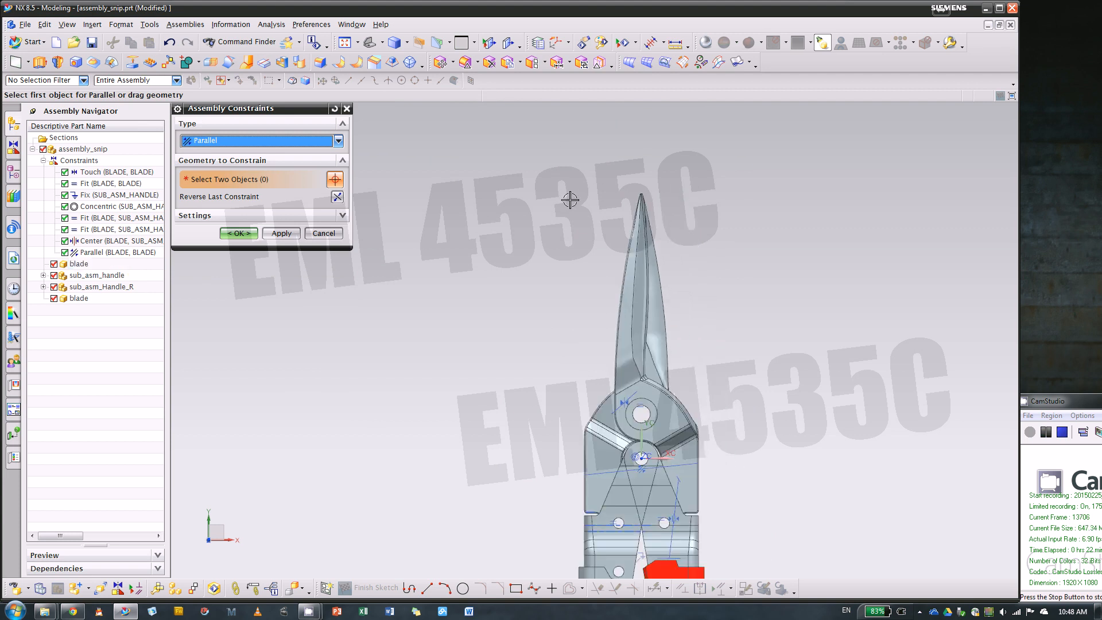
{"action": "scroll", "coordinate": [619, 350], "scroll_direction": "down", "scroll_amount": 2}
{"action": "scroll", "coordinate": [653, 423], "scroll_direction": "up", "scroll_amount": 2}
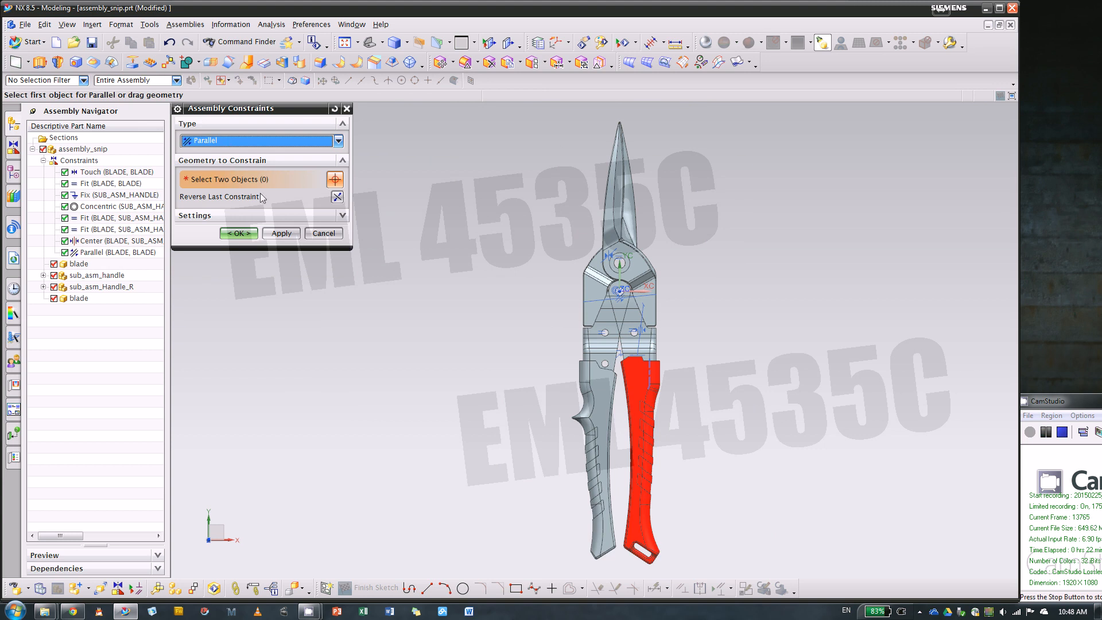
- Change the constraint type to Touch Align and examine the gap between the blade's lower corner and the handle's curved rim
{"action": "left_click", "coordinate": [264, 141]}
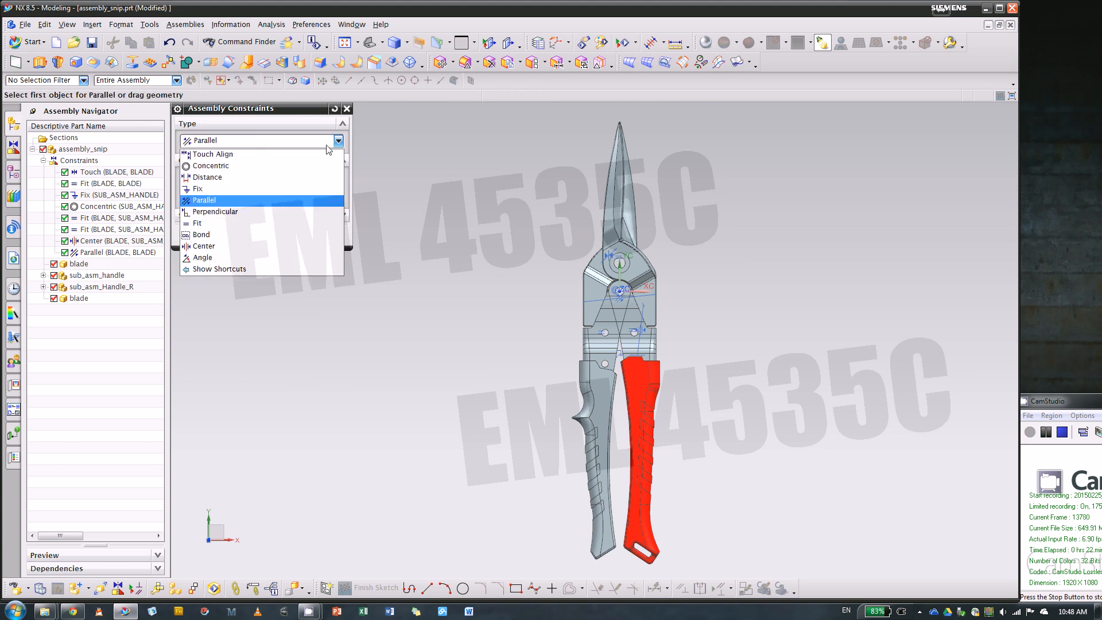
{"action": "left_click", "coordinate": [262, 155]}
{"action": "scroll", "coordinate": [699, 313], "scroll_direction": "up", "scroll_amount": 3}
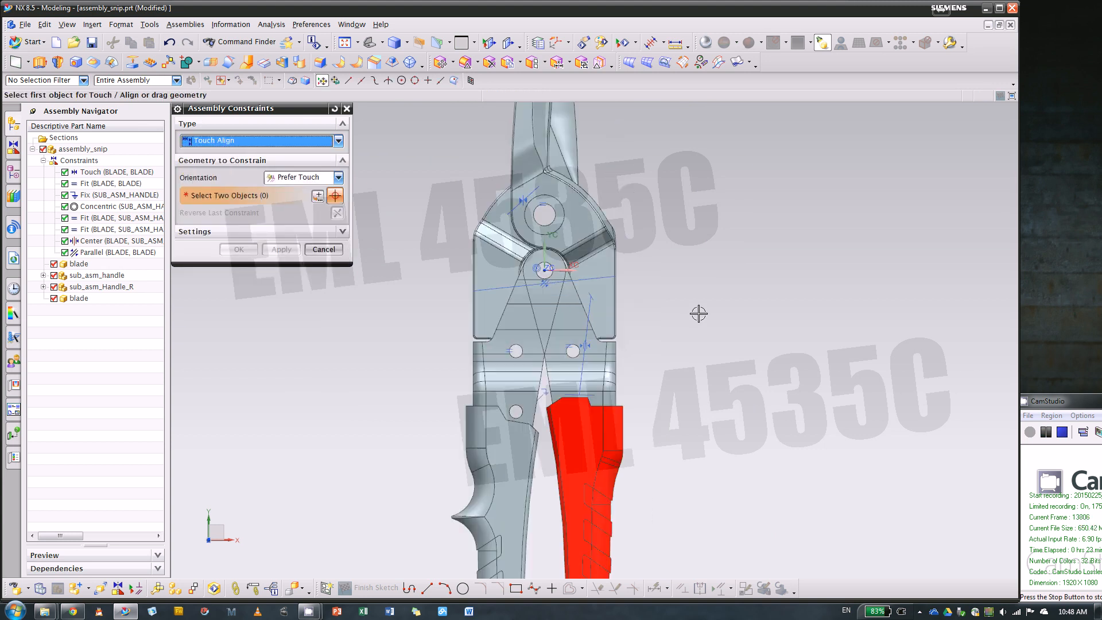
{"action": "scroll", "coordinate": [670, 319], "scroll_direction": "up", "scroll_amount": 2}
{"action": "scroll", "coordinate": [590, 344], "scroll_direction": "up", "scroll_amount": 7}
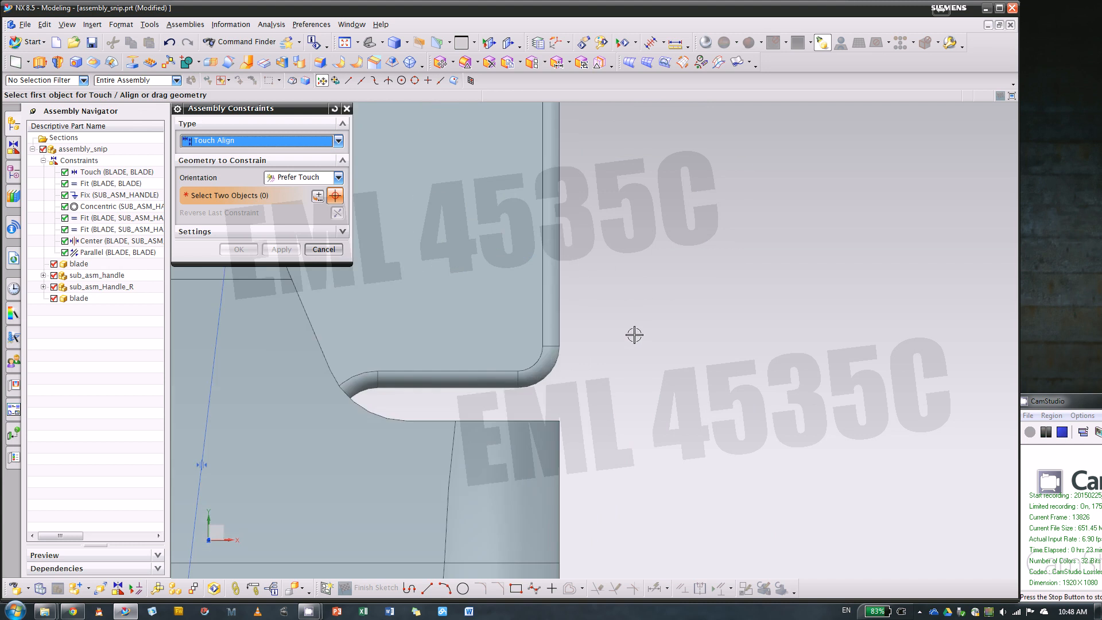
{"action": "middle_click_drag", "start_coordinate": [635, 334], "coordinate": [614, 366]}
{"action": "scroll", "coordinate": [698, 364], "scroll_direction": "down", "scroll_amount": 8}
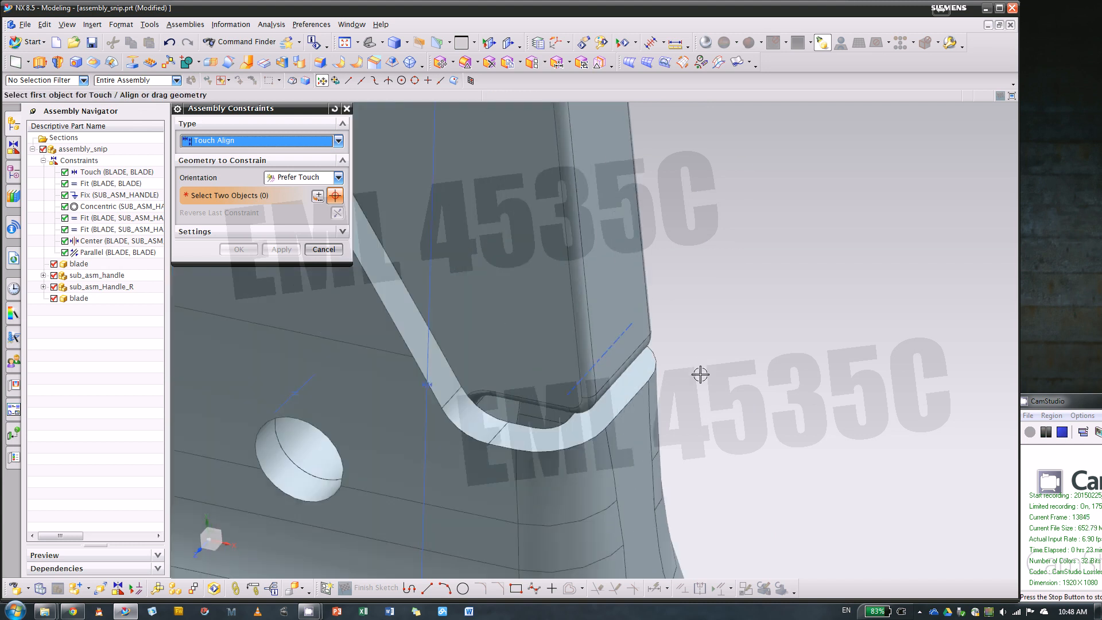
{"action": "scroll", "coordinate": [691, 399], "scroll_direction": "up", "scroll_amount": 5}
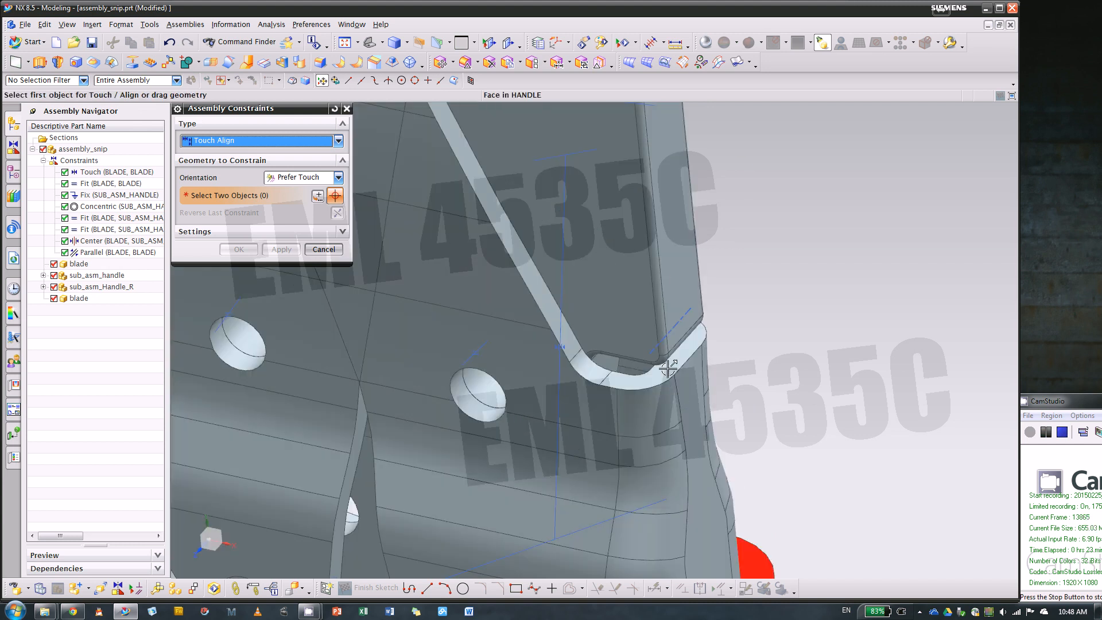
{"action": "scroll", "coordinate": [676, 364], "scroll_direction": "up", "scroll_amount": 2}
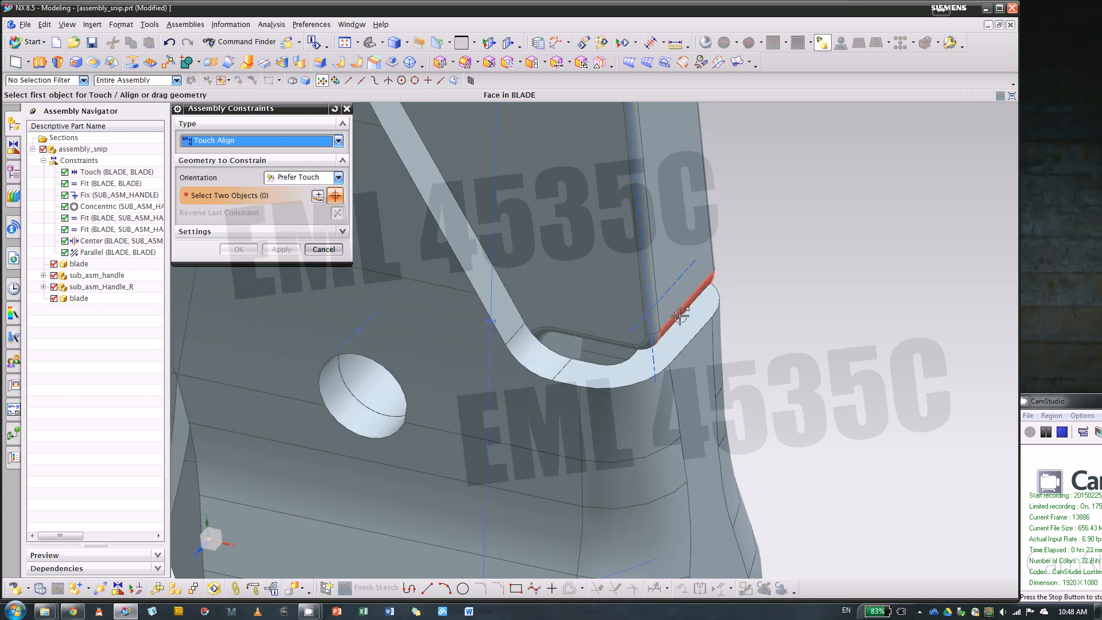
- Add a Touch Align constraint between the handle's top rim face and the rounded lower corner face of the blade, and finish the constraint command
{"action": "scroll", "coordinate": [769, 344], "scroll_direction": "down", "scroll_amount": 6}
{"action": "scroll", "coordinate": [767, 281], "scroll_direction": "up", "scroll_amount": 6}
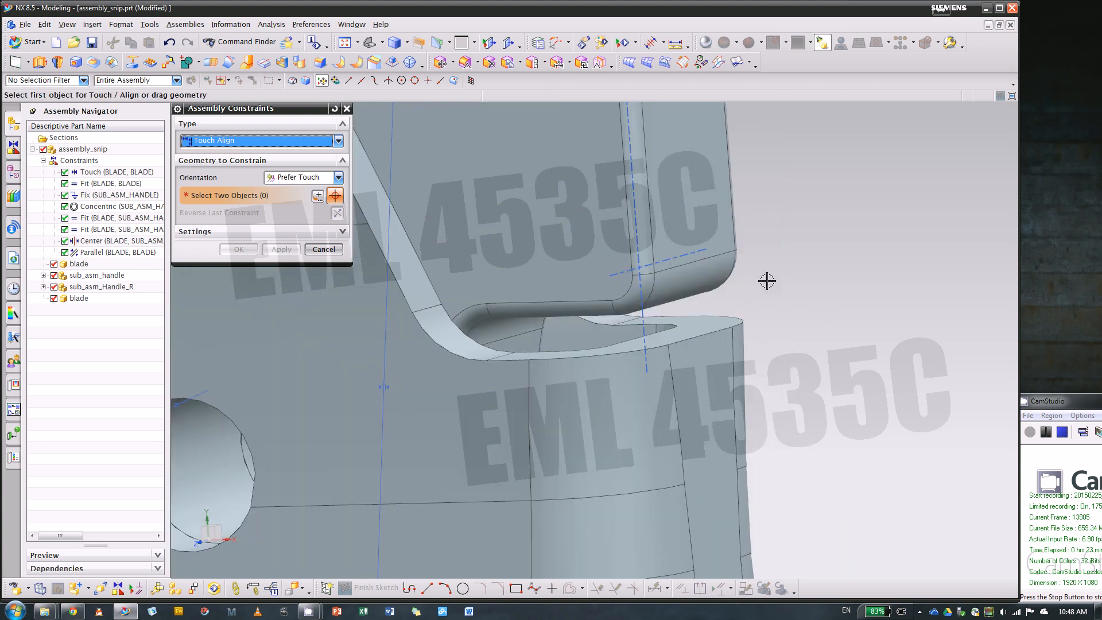
{"action": "middle_click_drag", "start_coordinate": [799, 296], "coordinate": [757, 301]}
{"action": "key", "text": "F8"}
{"action": "scroll", "coordinate": [756, 302], "scroll_direction": "up", "scroll_amount": 3}
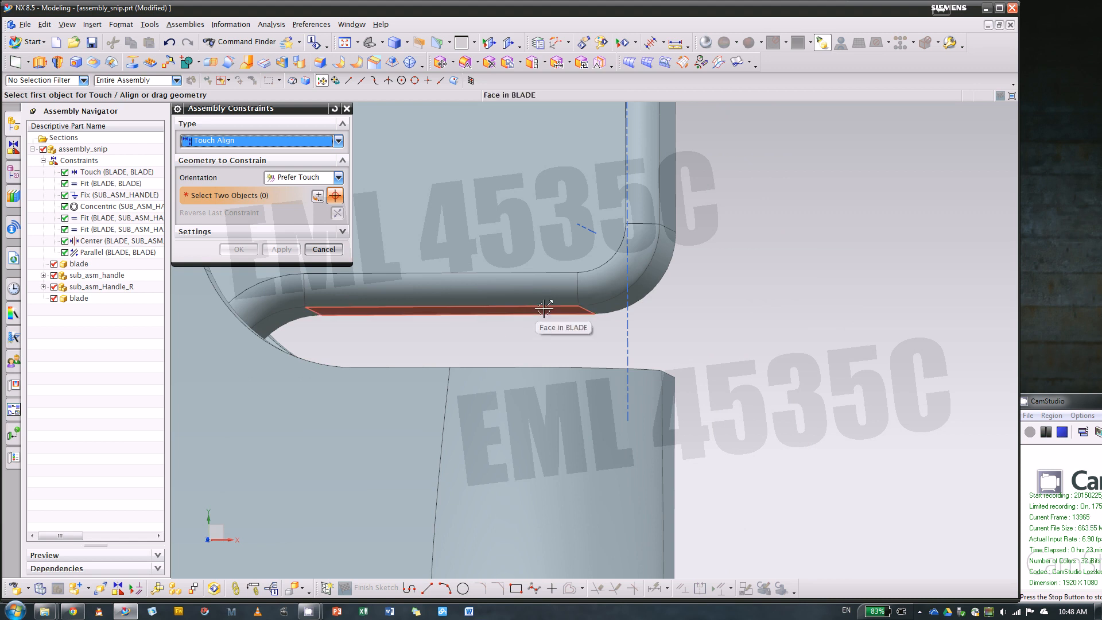
{"action": "middle_click_drag", "start_coordinate": [724, 339], "coordinate": [678, 352]}
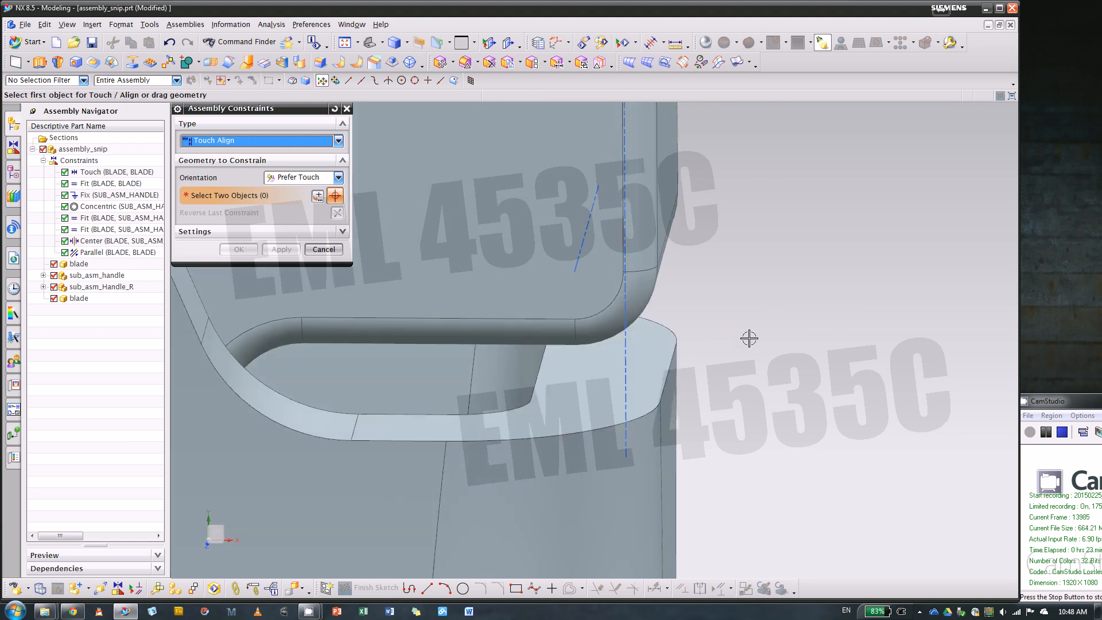
{"action": "middle_click_drag", "start_coordinate": [777, 347], "coordinate": [709, 336]}
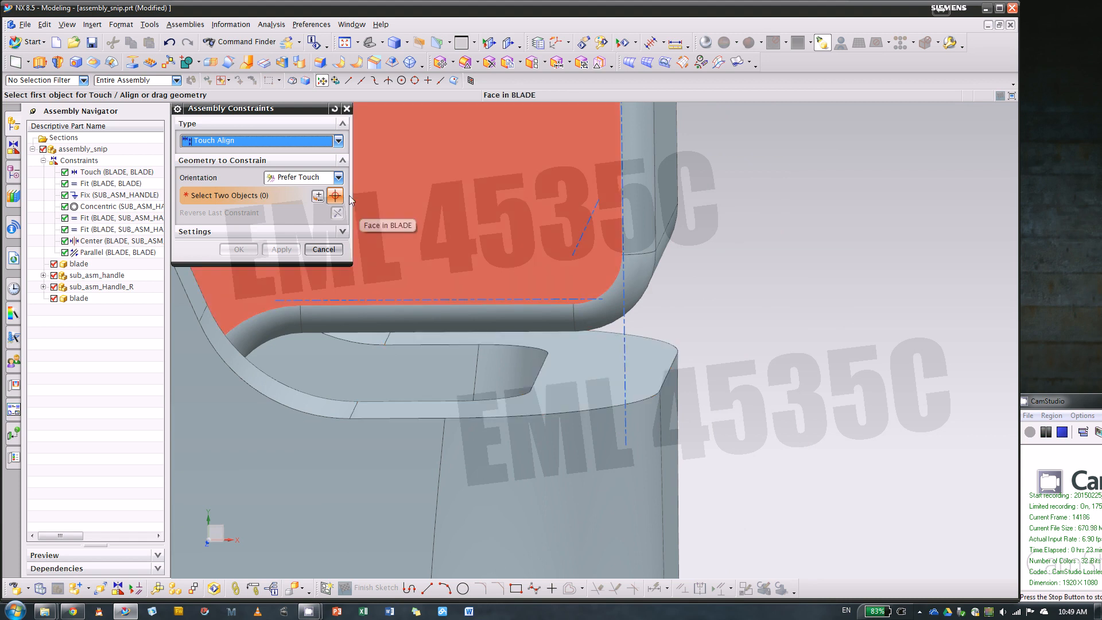
{"action": "middle_click_drag", "start_coordinate": [569, 333], "coordinate": [712, 343]}
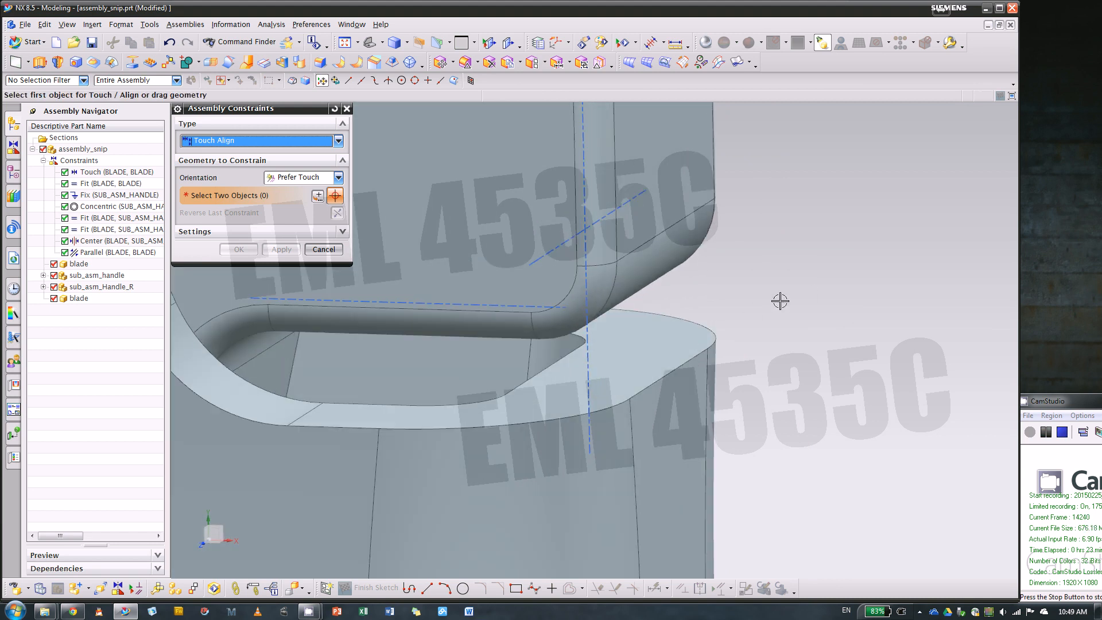
{"action": "left_click", "coordinate": [632, 347]}
{"action": "mouse_move", "coordinate": [780, 344]}
{"action": "middle_mouse_down"}
{"action": "mouse_move", "coordinate": [770, 324]}
{"action": "mouse_move", "coordinate": [792, 328]}
{"action": "middle_mouse_up"}
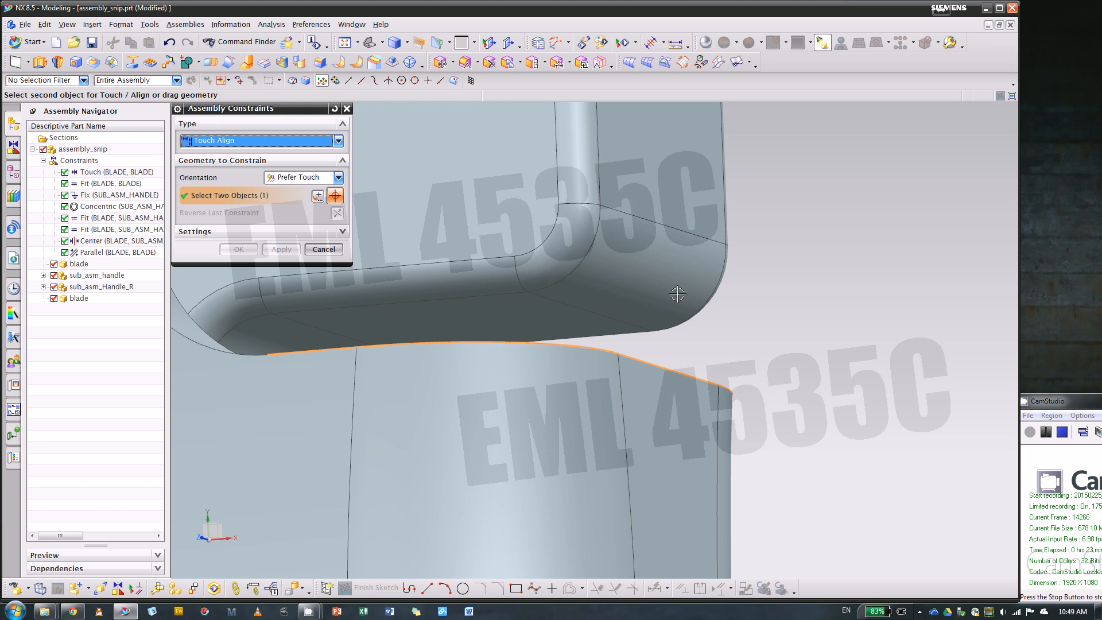
{"action": "left_click", "coordinate": [631, 283]}
{"action": "left_click", "coordinate": [744, 292]}
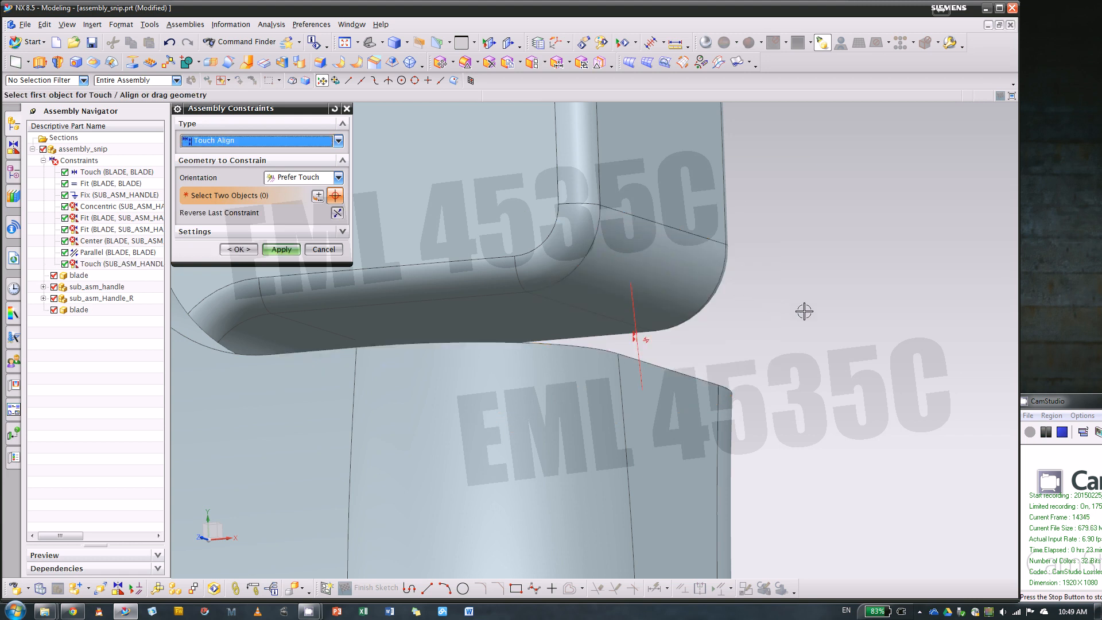
{"action": "middle_click_drag", "start_coordinate": [805, 311], "coordinate": [813, 323]}
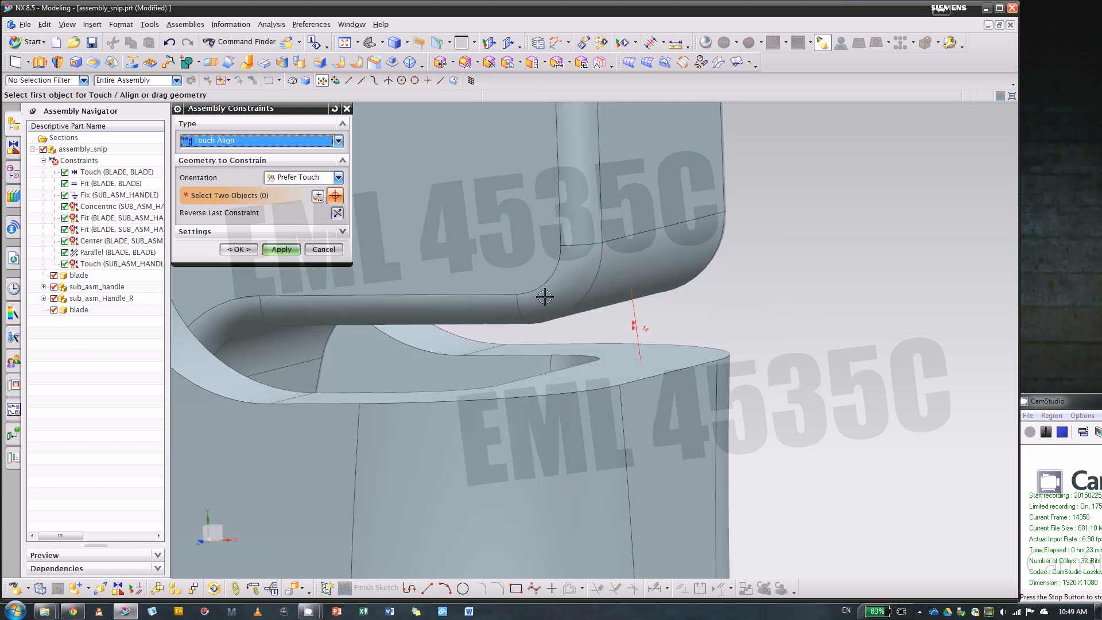
{"action": "left_click", "coordinate": [242, 249]}
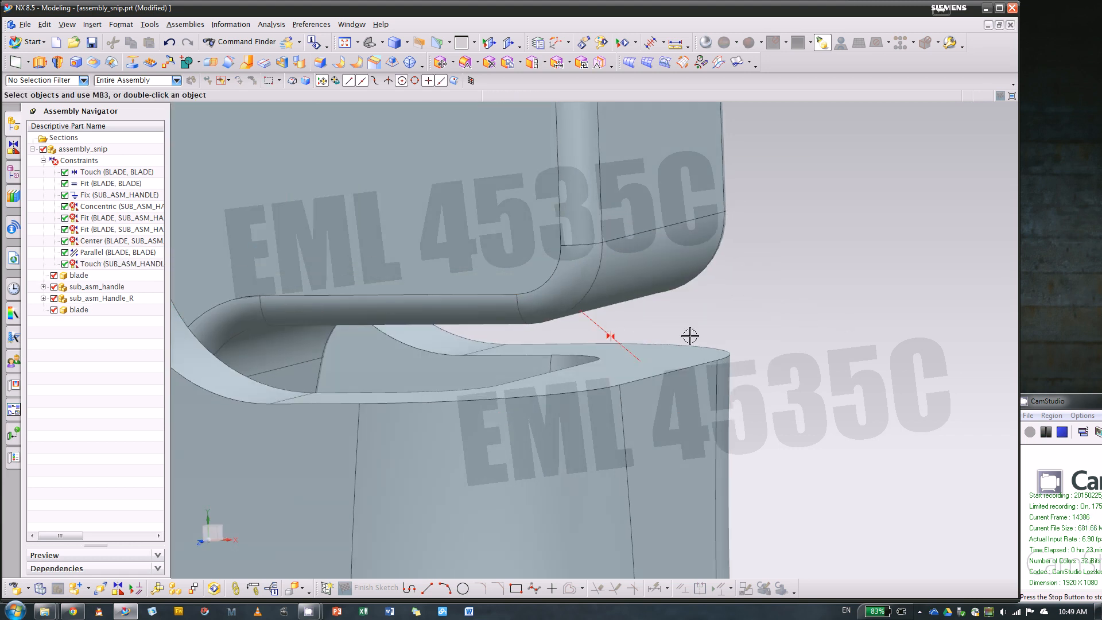
- Suppress the Parallel constraint between the two blades in the assembly's constraint list
{"action": "scroll", "coordinate": [861, 364], "scroll_direction": "down", "scroll_amount": 6}
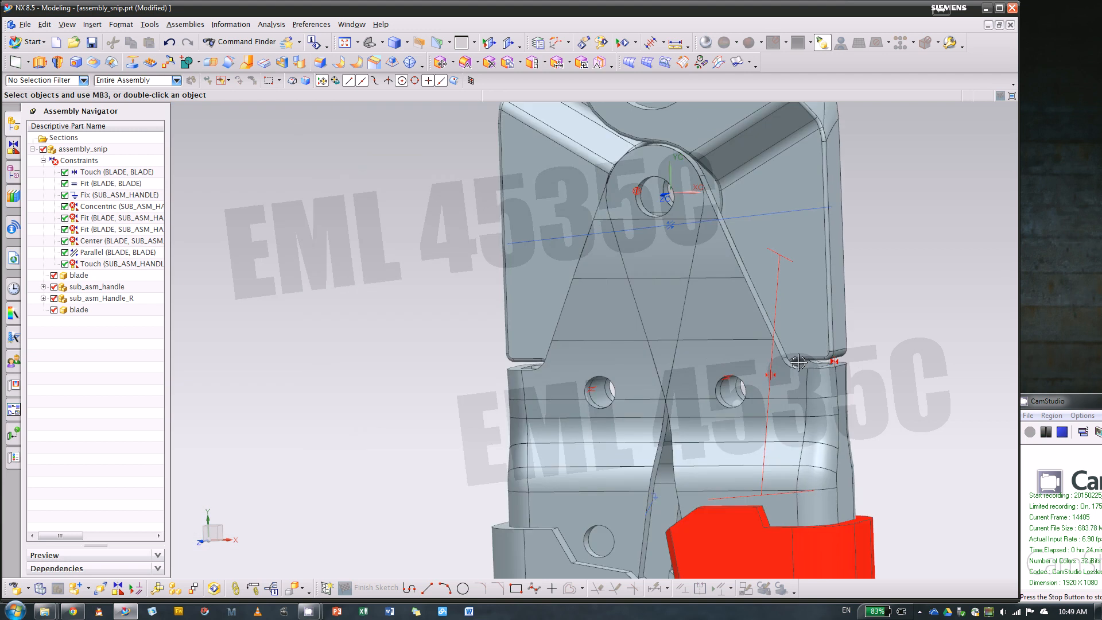
{"action": "scroll", "coordinate": [798, 363], "scroll_direction": "down", "scroll_amount": 2}
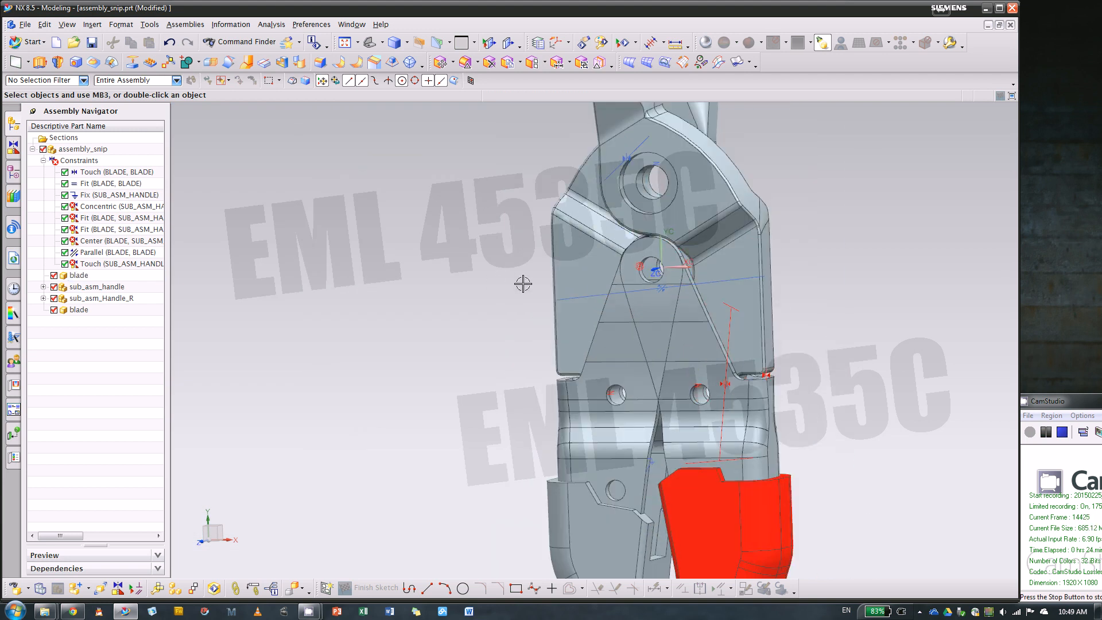
{"action": "middle_click_drag", "start_coordinate": [523, 283], "coordinate": [546, 297]}
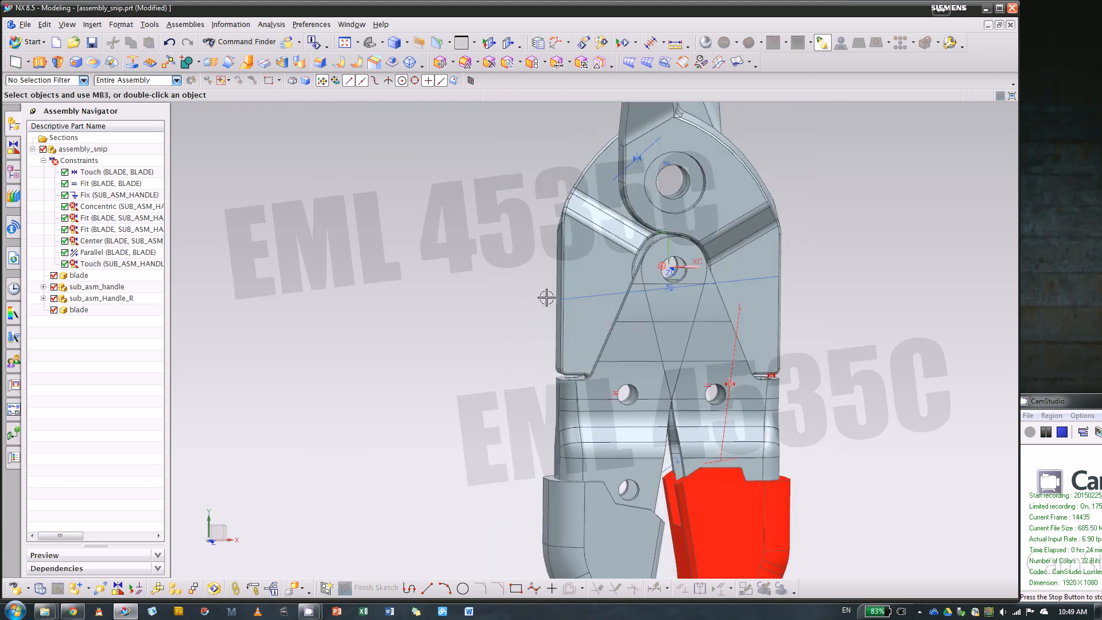
{"action": "left_click", "coordinate": [107, 253]}
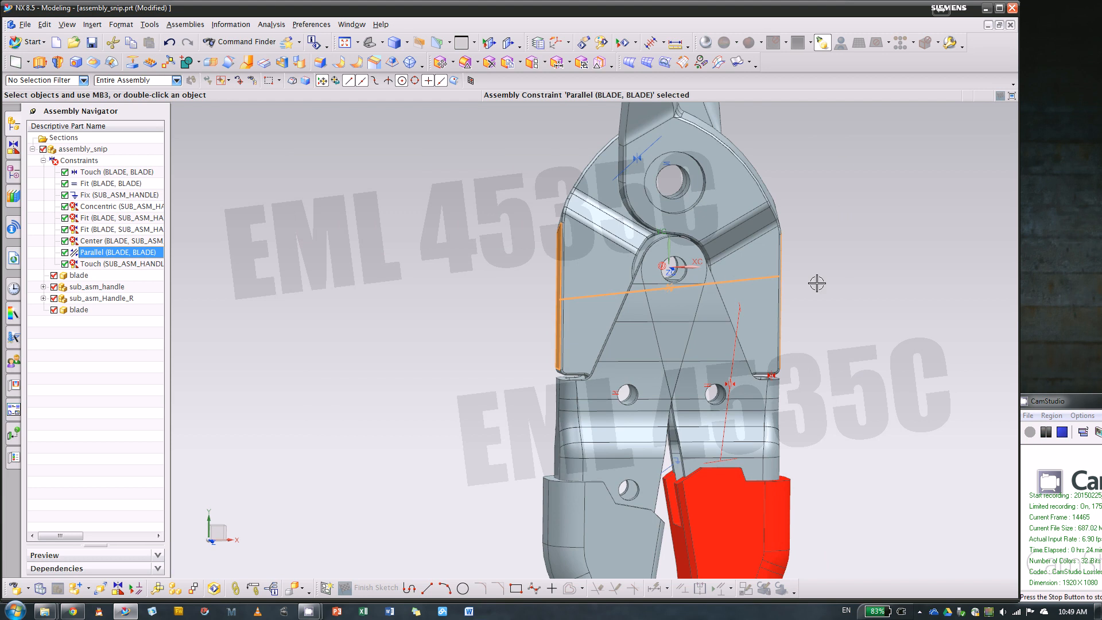
{"action": "scroll", "coordinate": [804, 275], "scroll_direction": "down", "scroll_amount": 5}
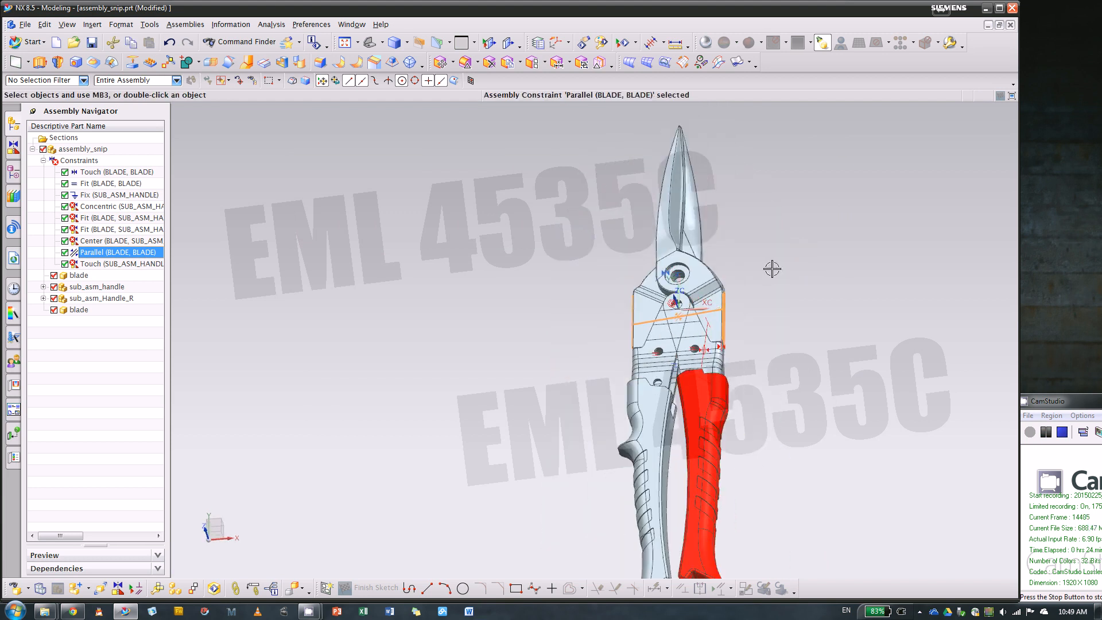
{"action": "scroll", "coordinate": [772, 269], "scroll_direction": "up", "scroll_amount": 1}
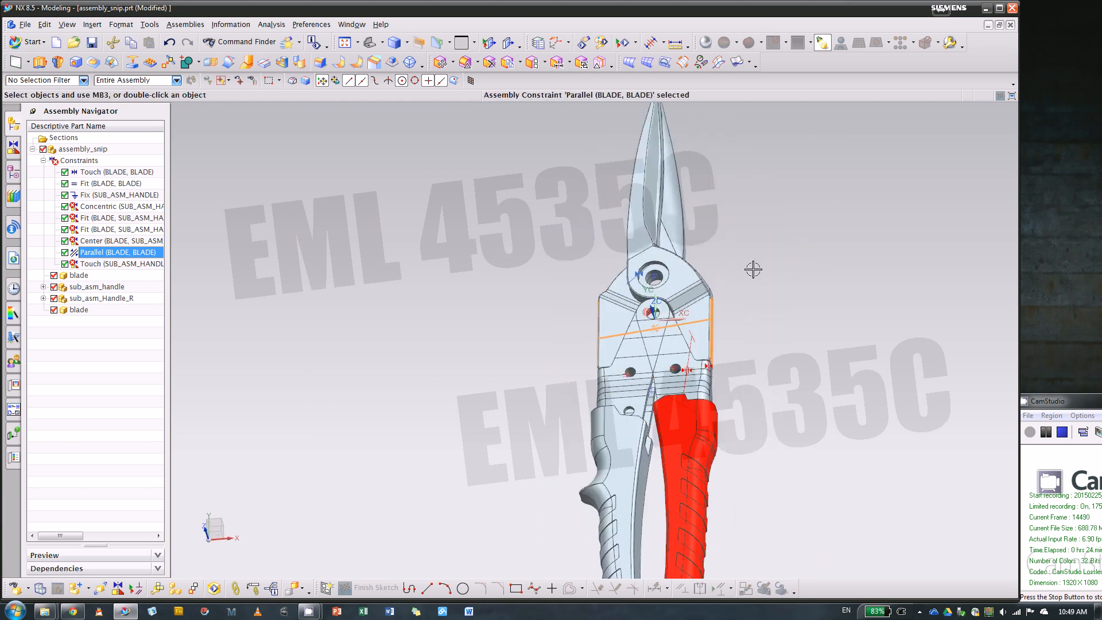
{"action": "left_click", "coordinate": [65, 253]}
- Examine from front and side how the blades' lower corners meet the handle rims on both sides
{"action": "middle_click_drag", "start_coordinate": [787, 260], "coordinate": [755, 315]}
{"action": "scroll", "coordinate": [723, 344], "scroll_direction": "up", "scroll_amount": 5}
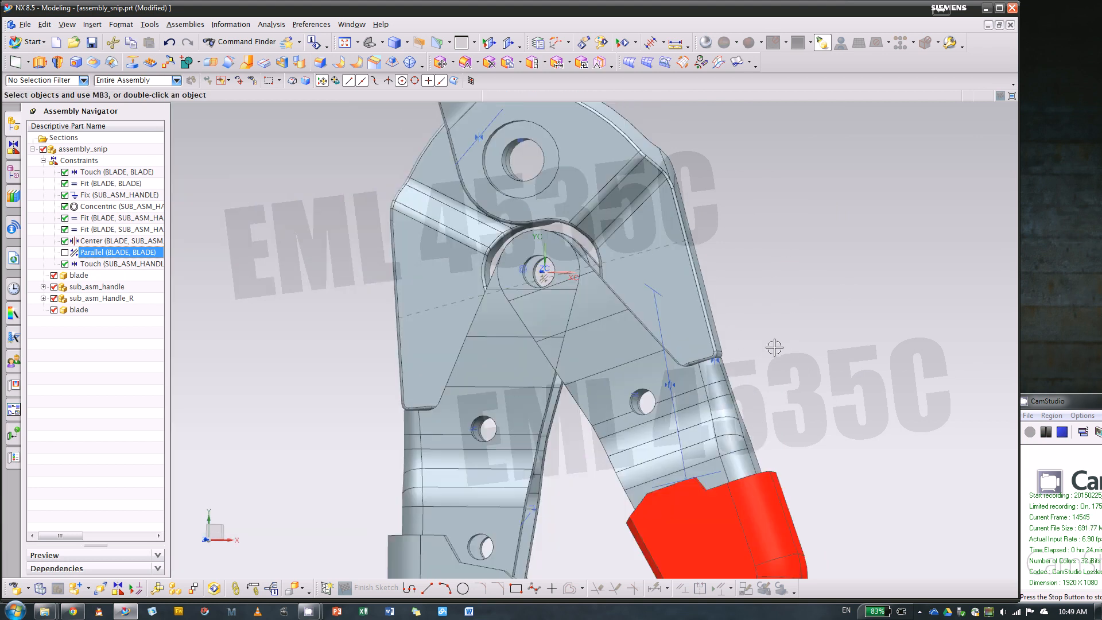
{"action": "middle_click_drag", "start_coordinate": [298, 360], "coordinate": [338, 366]}
{"action": "scroll", "coordinate": [750, 364], "scroll_direction": "up", "scroll_amount": 4}
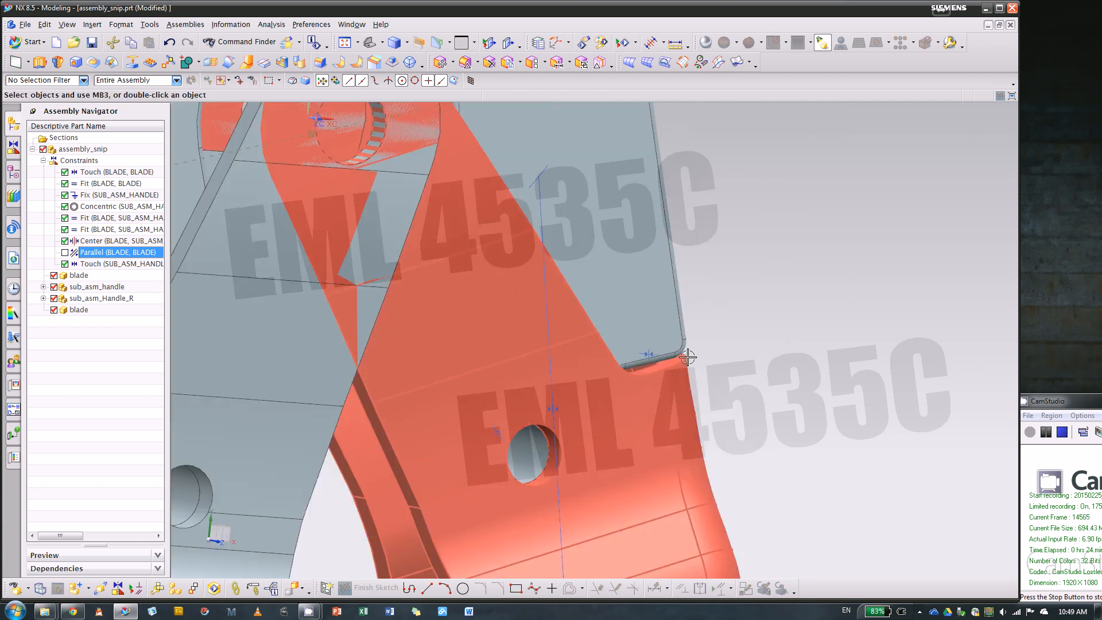
{"action": "scroll", "coordinate": [801, 345], "scroll_direction": "down", "scroll_amount": 5}
{"action": "scroll", "coordinate": [615, 359], "scroll_direction": "up", "scroll_amount": 5}
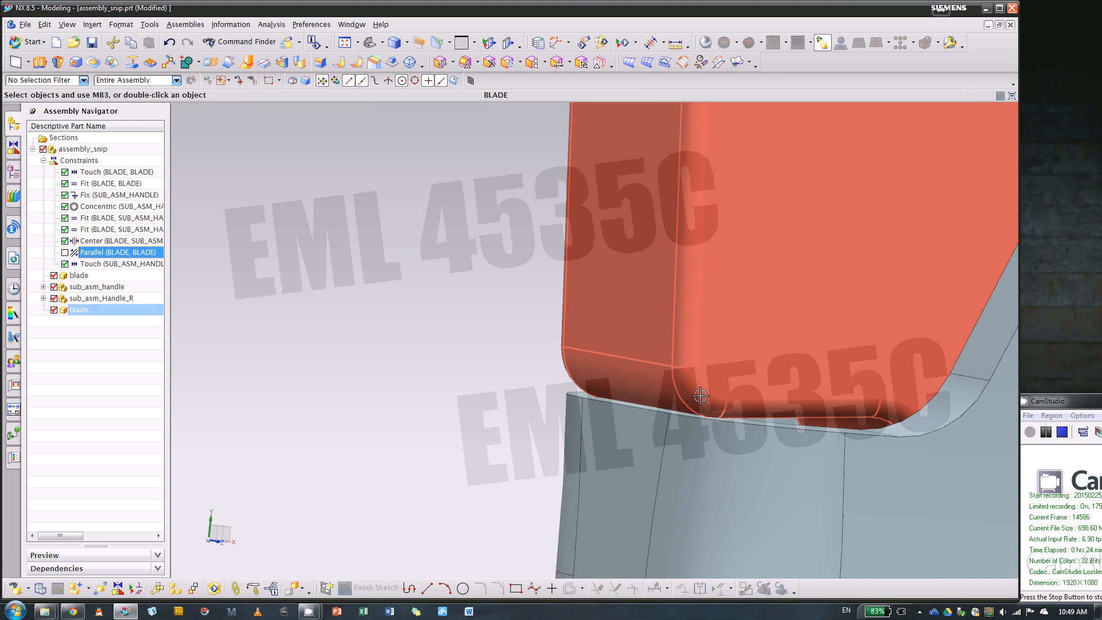
{"action": "scroll", "coordinate": [403, 295], "scroll_direction": "down", "scroll_amount": 5}
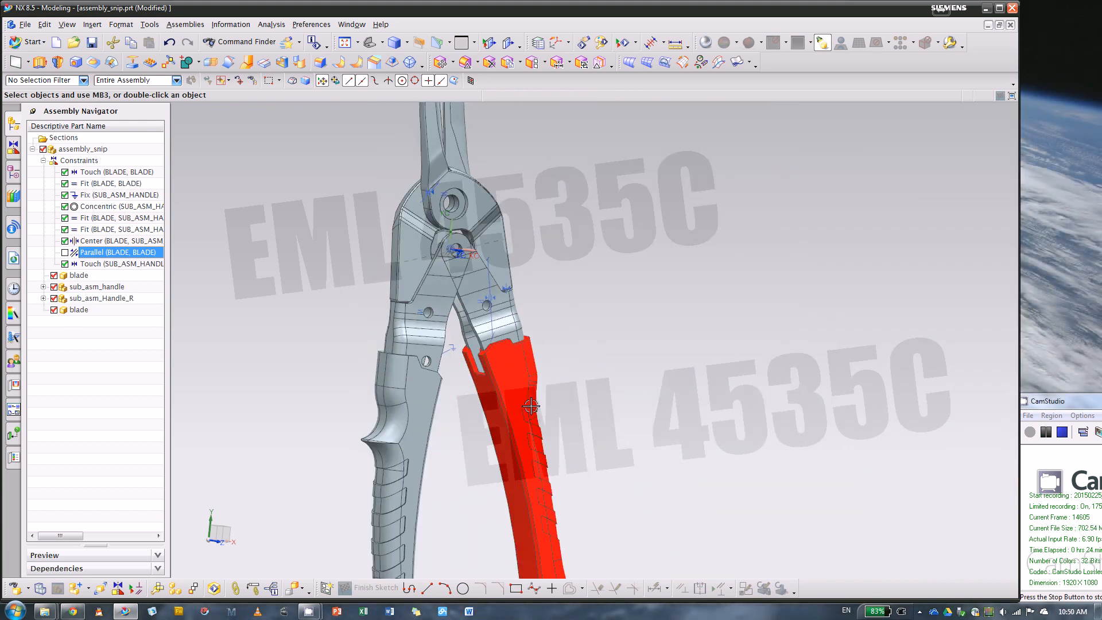
{"action": "left_click", "coordinate": [547, 409]}
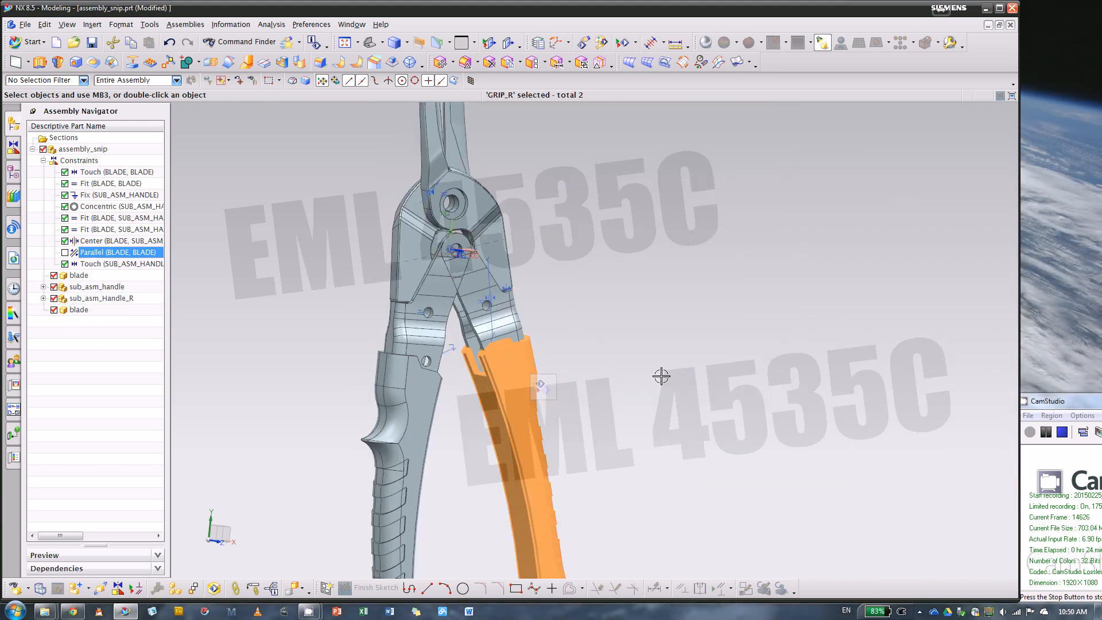
{"action": "key", "text": "Escape"}
{"action": "right_click", "coordinate": [115, 300]}
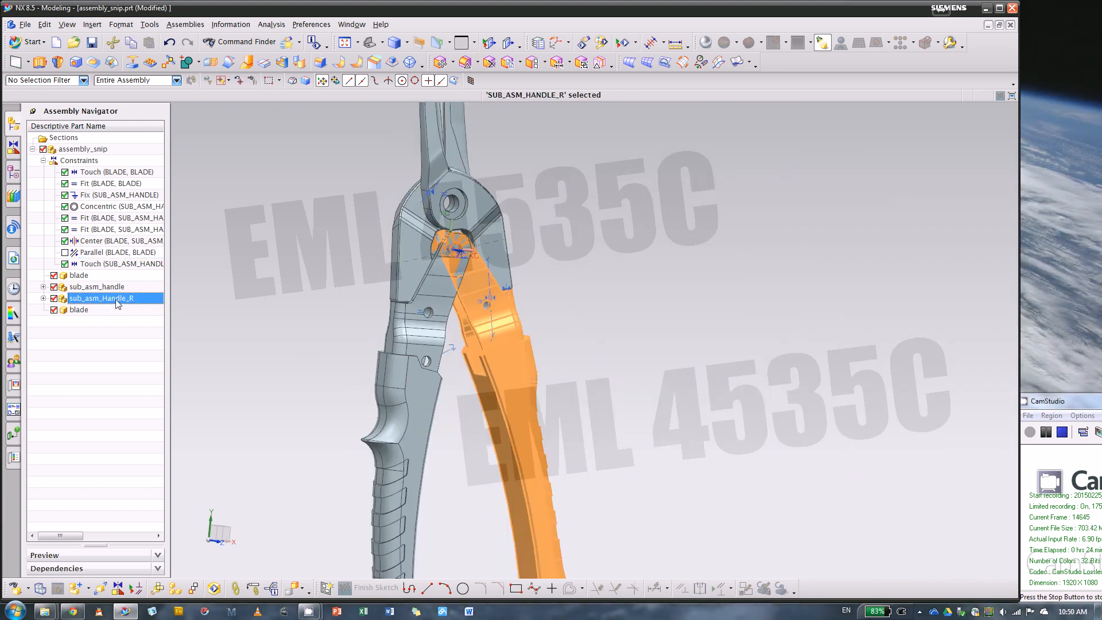
{"action": "left_click", "coordinate": [186, 278]}
{"action": "scroll", "coordinate": [589, 303], "scroll_direction": "down", "scroll_amount": 3}
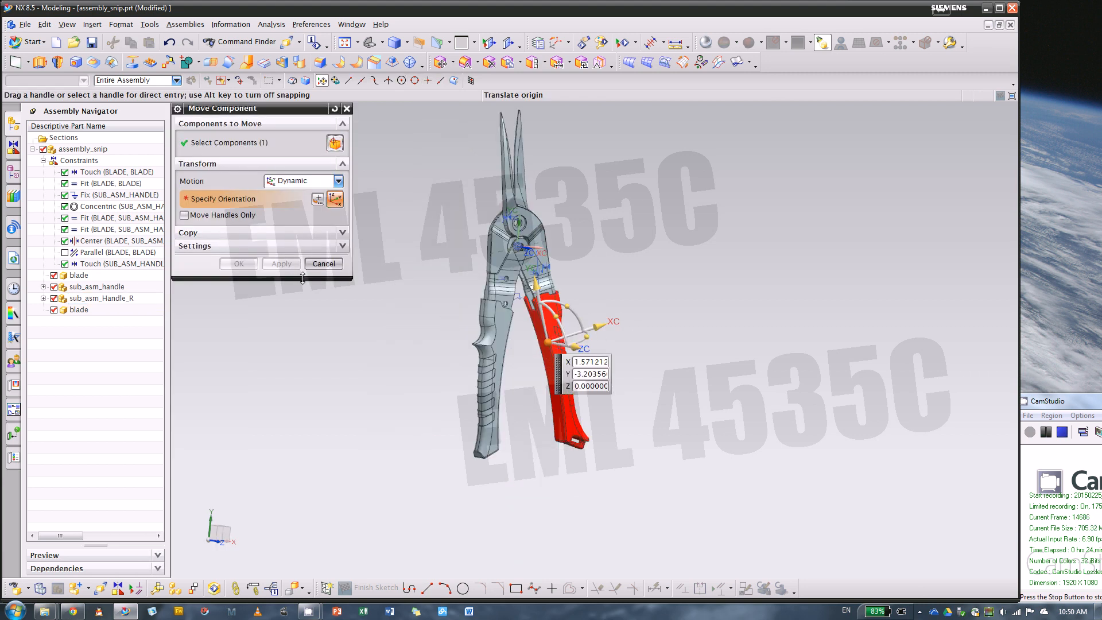
{"action": "left_click", "coordinate": [321, 263]}
- Examine the opened snips from the front, comparing the blade corners at both handle rims, the pivot area and the gap between the blade tips
{"action": "scroll", "coordinate": [615, 253], "scroll_direction": "up", "scroll_amount": 5}
{"action": "middle_click_drag", "start_coordinate": [551, 241], "coordinate": [530, 243]}
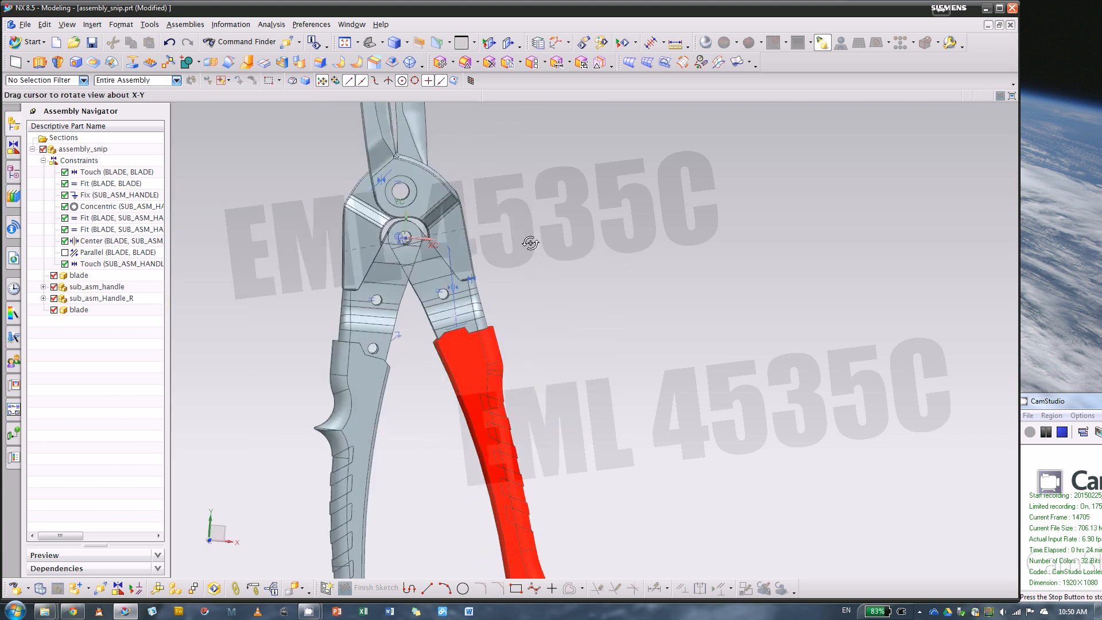
{"action": "scroll", "coordinate": [517, 247], "scroll_direction": "up", "scroll_amount": 5}
{"action": "scroll", "coordinate": [684, 316], "scroll_direction": "down", "scroll_amount": 2}
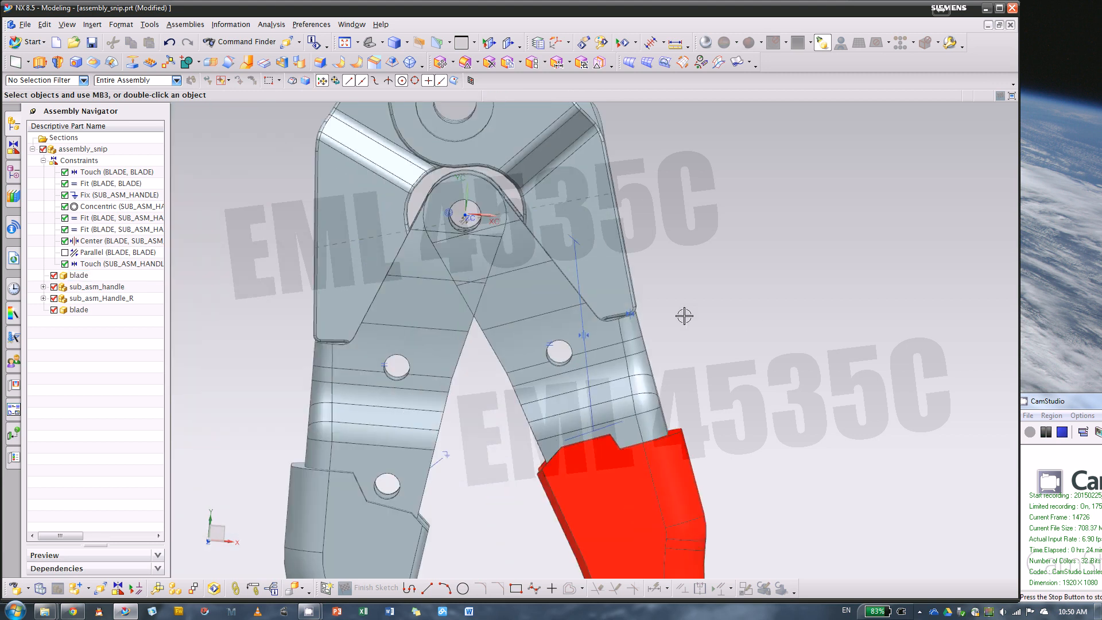
{"action": "scroll", "coordinate": [330, 326], "scroll_direction": "up", "scroll_amount": 5}
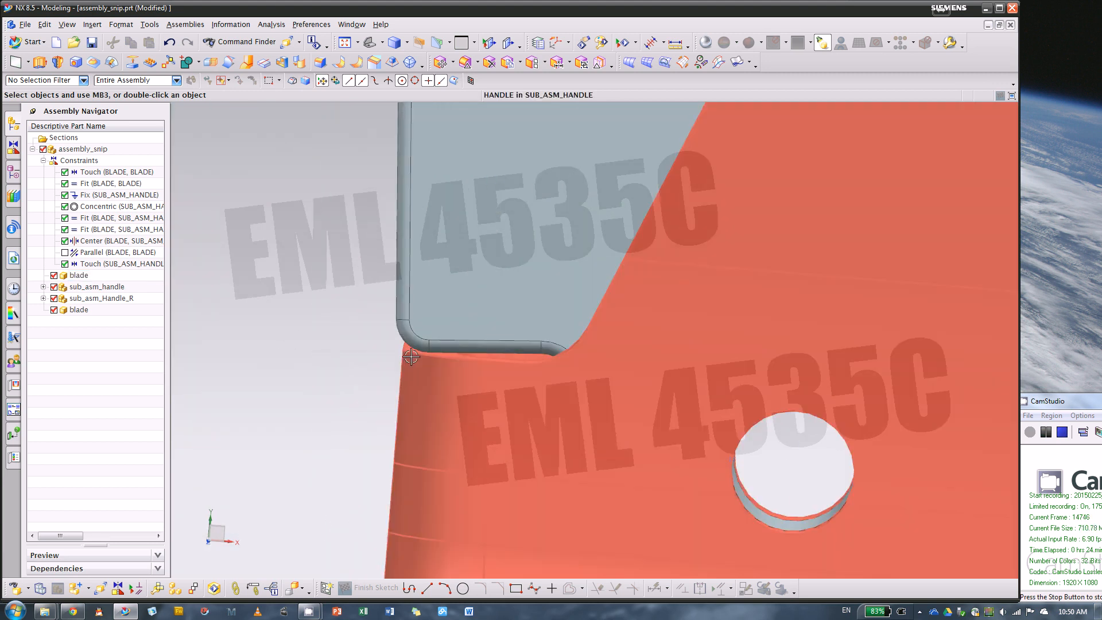
{"action": "scroll", "coordinate": [322, 339], "scroll_direction": "down", "scroll_amount": 4}
{"action": "scroll", "coordinate": [354, 368], "scroll_direction": "down", "scroll_amount": 3}
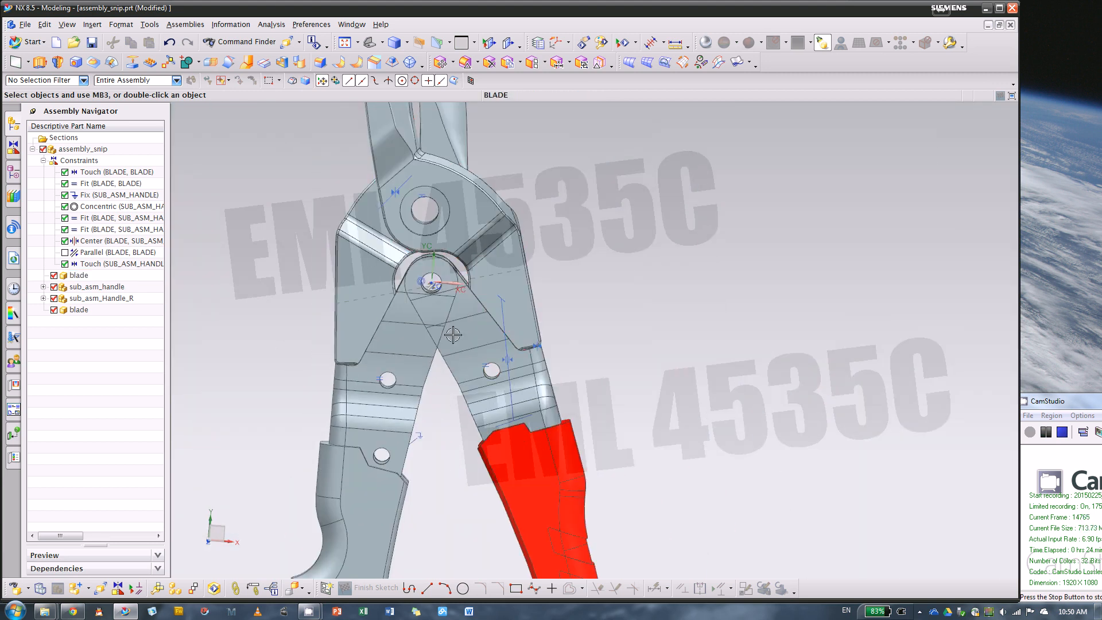
{"action": "scroll", "coordinate": [505, 321], "scroll_direction": "up", "scroll_amount": 4}
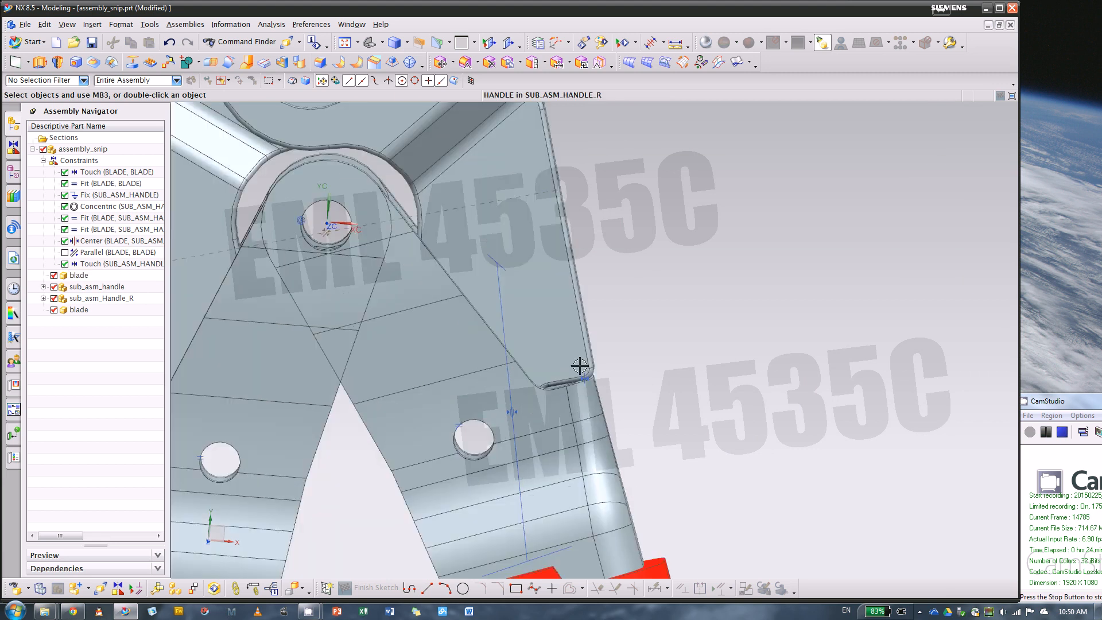
{"action": "scroll", "coordinate": [674, 353], "scroll_direction": "down", "scroll_amount": 5}
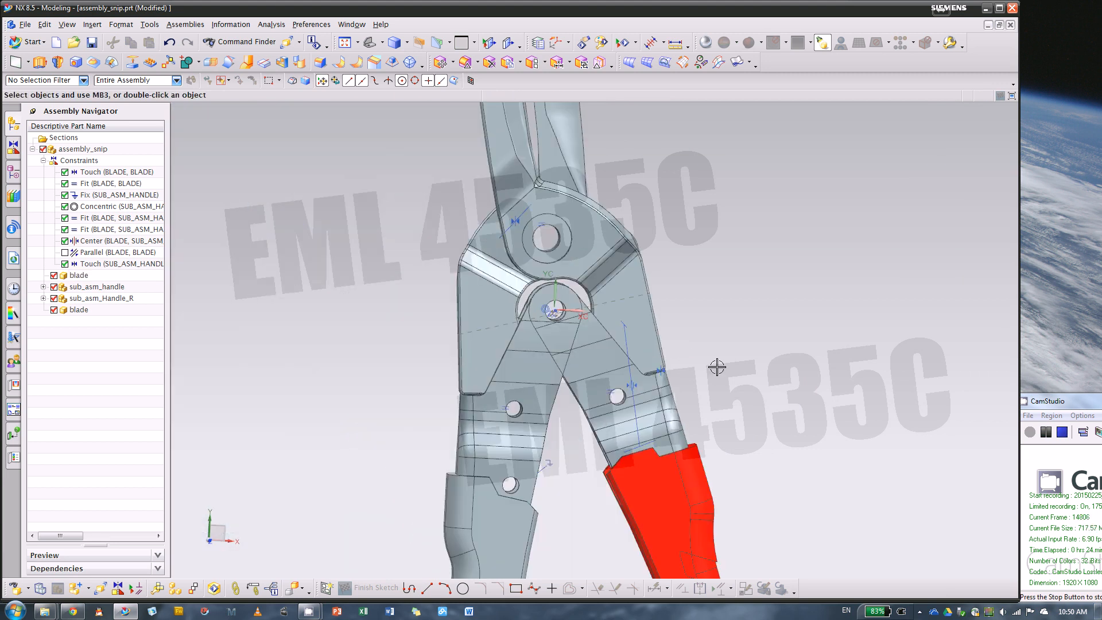
{"action": "scroll", "coordinate": [686, 404], "scroll_direction": "down", "scroll_amount": 3}
{"action": "scroll", "coordinate": [661, 355], "scroll_direction": "up", "scroll_amount": 5}
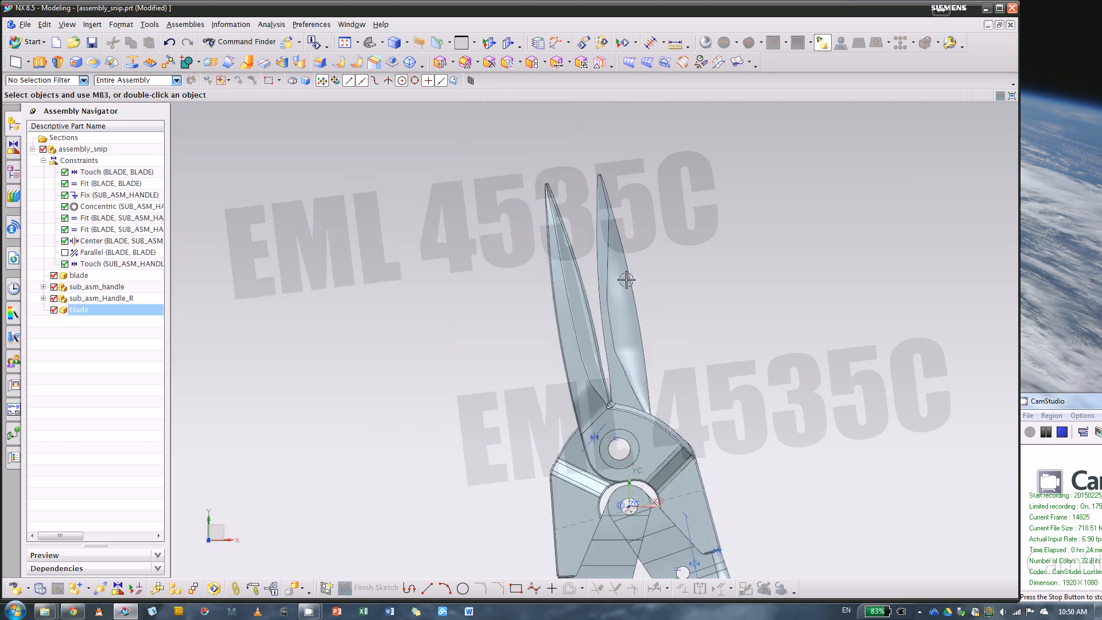
{"action": "scroll", "coordinate": [661, 356], "scroll_direction": "up", "scroll_amount": 2}
{"action": "scroll", "coordinate": [515, 275], "scroll_direction": "down", "scroll_amount": 2}
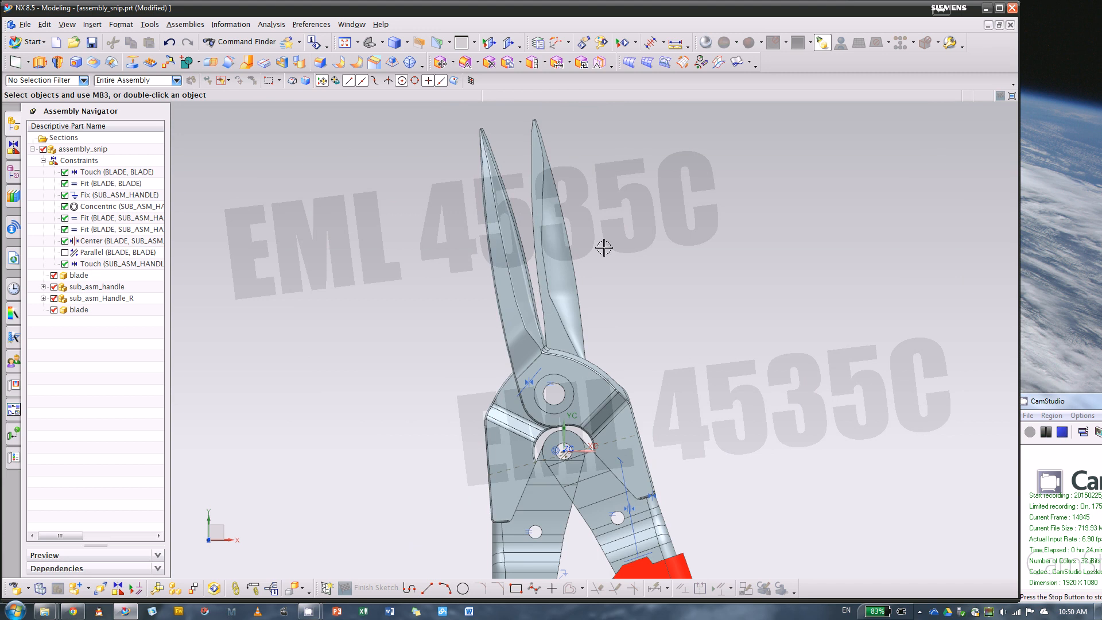
{"action": "scroll", "coordinate": [686, 505], "scroll_direction": "up", "scroll_amount": 2}
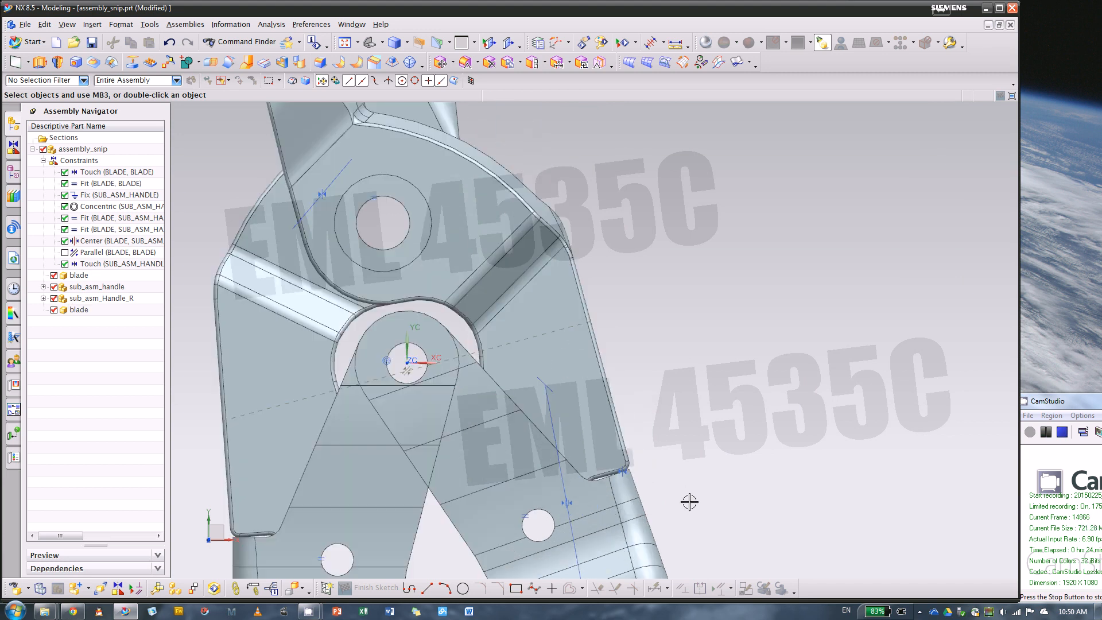
{"action": "scroll", "coordinate": [692, 501], "scroll_direction": "down", "scroll_amount": 2}
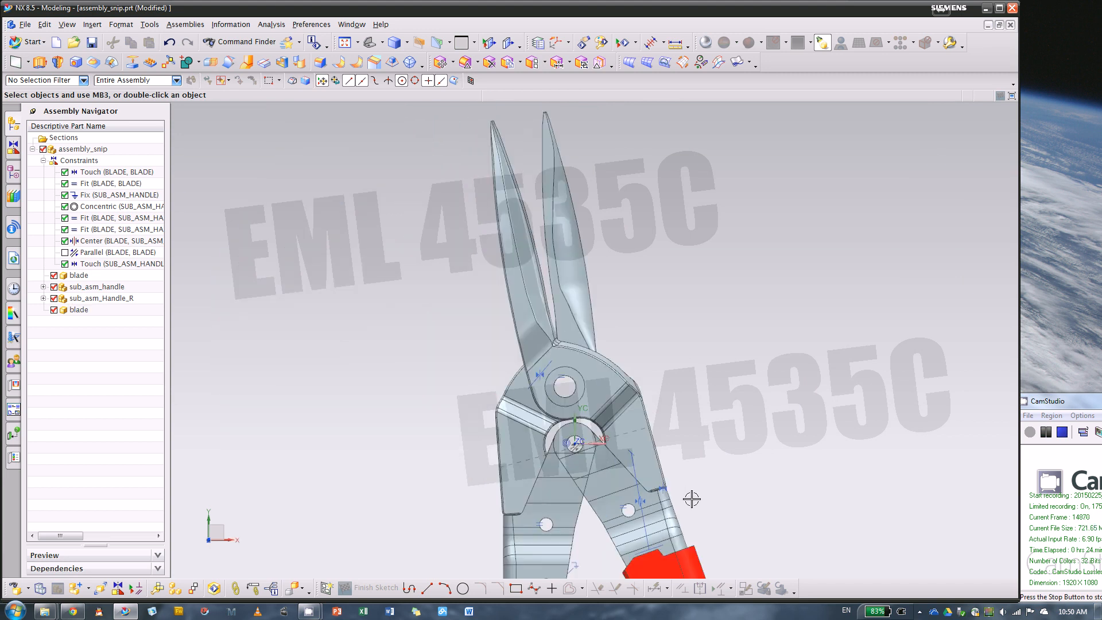
- Make the blade with the suspect corner the work part and open its base outline sketch, SKETCH_000, for editing
{"action": "double_click", "coordinate": [632, 406]}
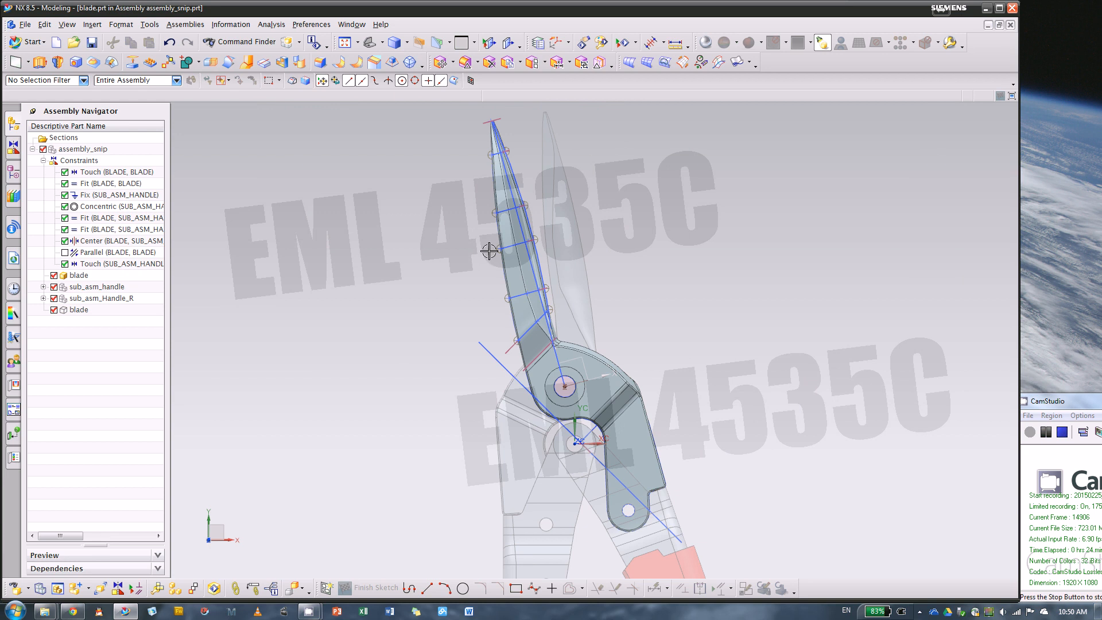
{"action": "left_click", "coordinate": [14, 171]}
{"action": "left_click", "coordinate": [95, 196]}
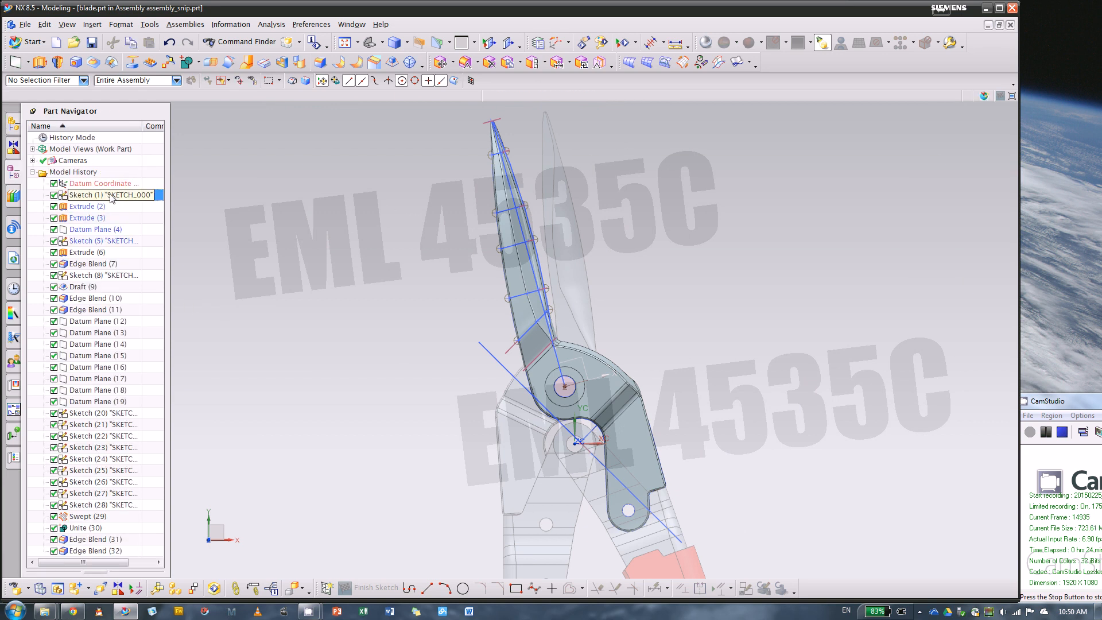
{"action": "left_click", "coordinate": [116, 241]}
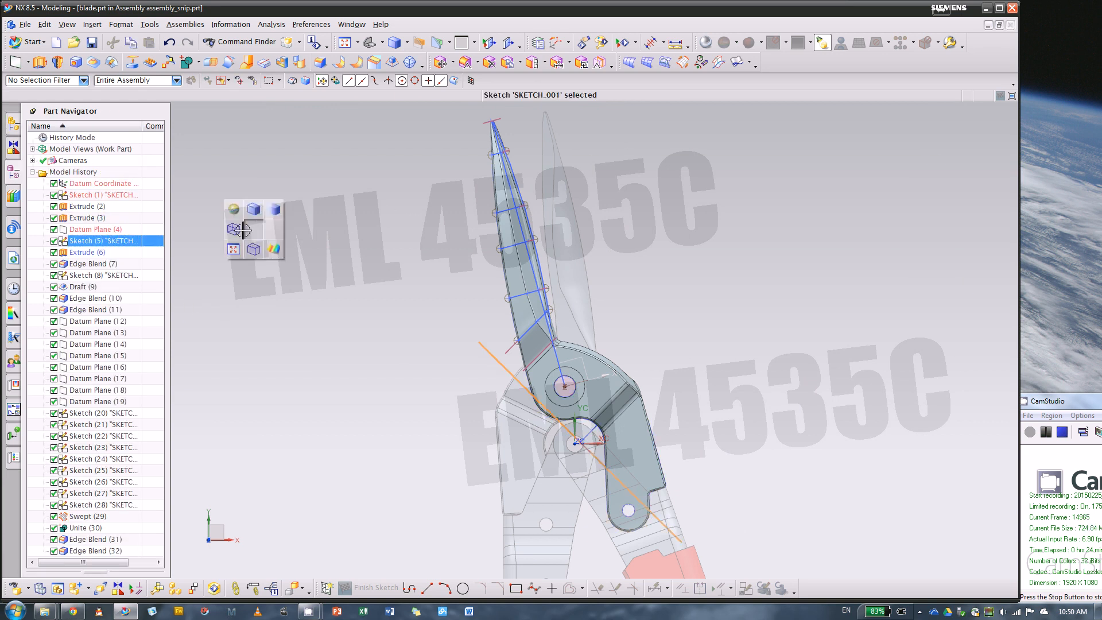
{"action": "left_click", "coordinate": [120, 196]}
{"action": "double_click", "coordinate": [120, 196]}
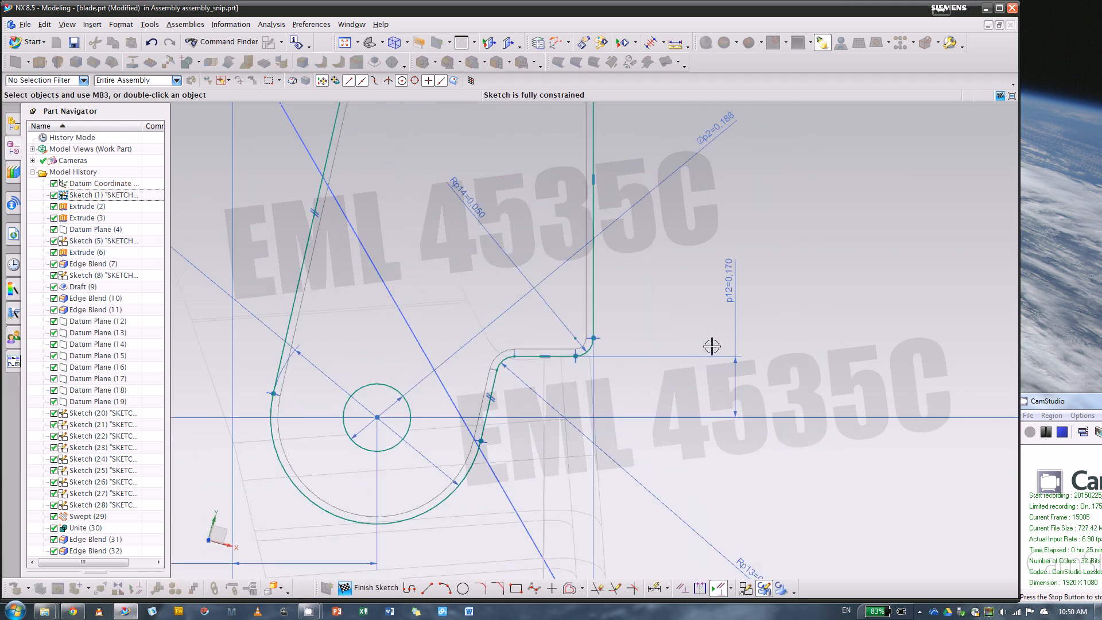
- Set the vertical distance from the blade's lower hole center to the step edge to 0.3 in and finish the sketch
{"action": "double_click", "coordinate": [736, 264]}
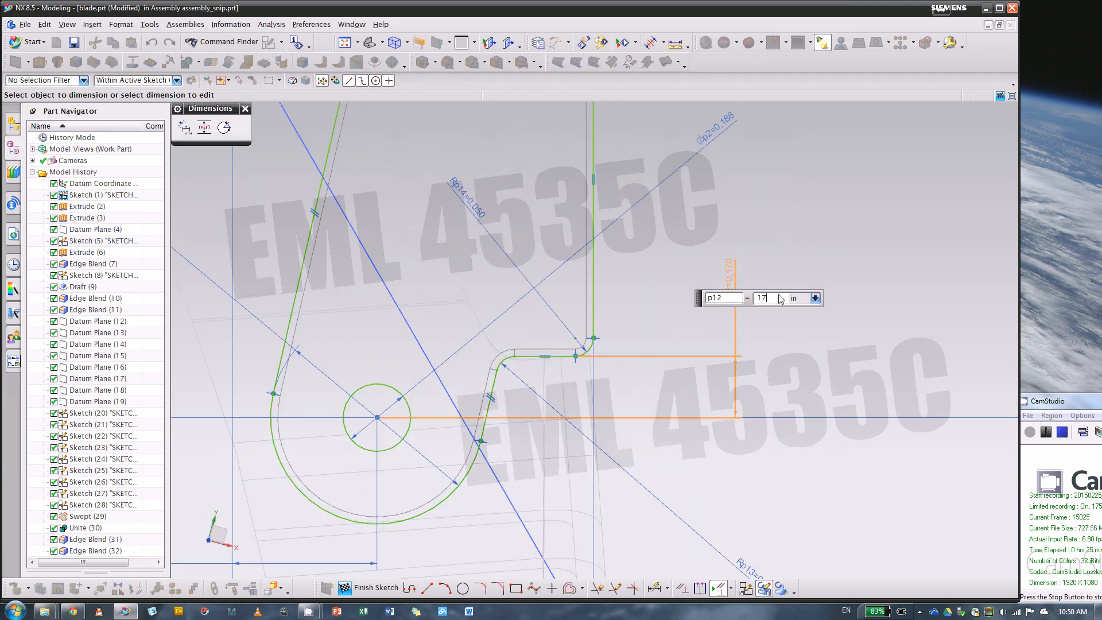
{"action": "scroll", "coordinate": [721, 367], "scroll_direction": "down", "scroll_amount": 3}
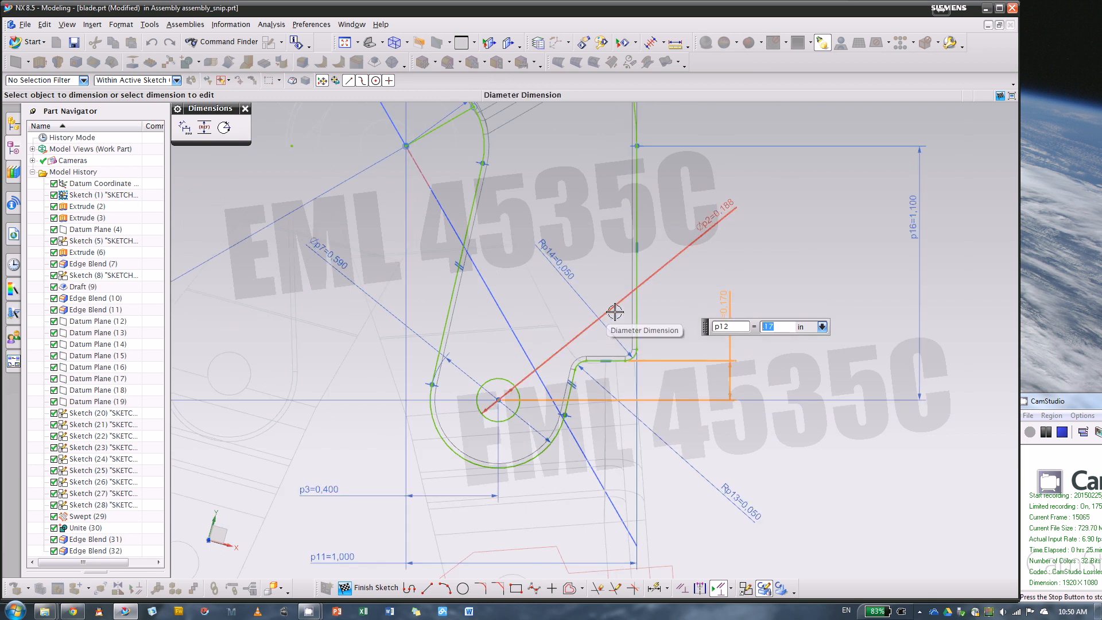
{"action": "scroll", "coordinate": [701, 406], "scroll_direction": "down", "scroll_amount": 4}
{"action": "scroll", "coordinate": [701, 406], "scroll_direction": "up", "scroll_amount": 5}
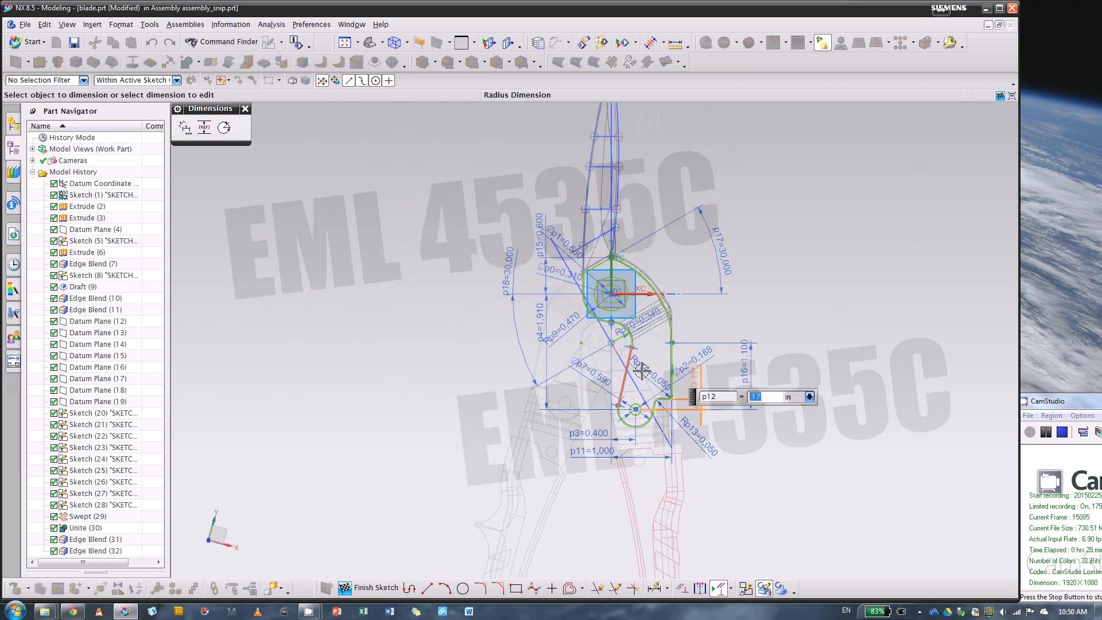
{"action": "scroll", "coordinate": [765, 385], "scroll_direction": "up", "scroll_amount": 3}
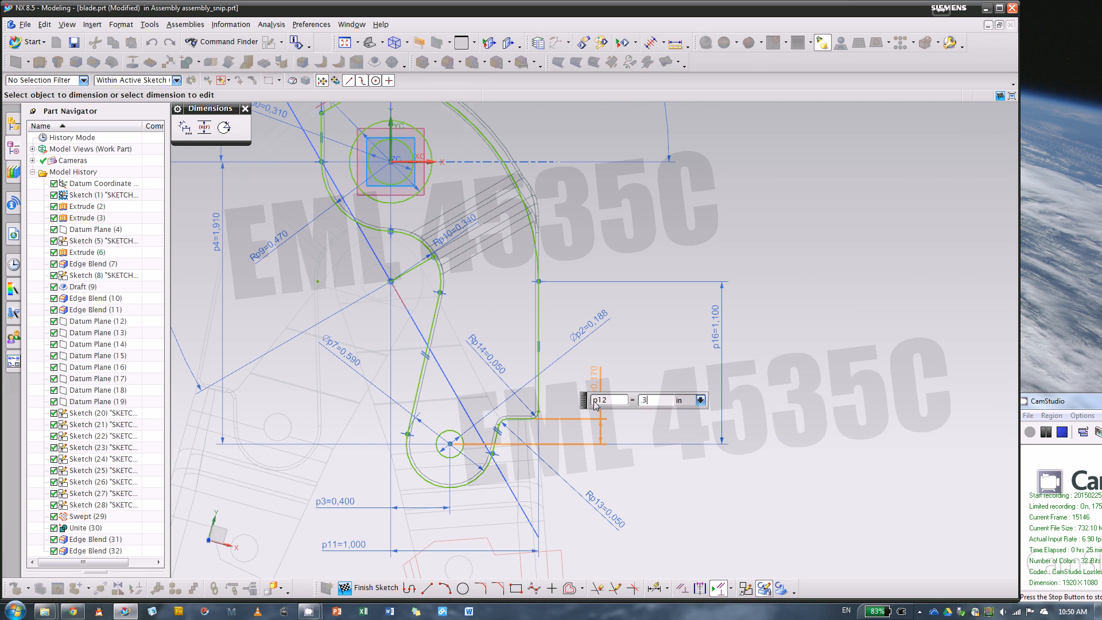
{"action": "key", "text": "Return"}
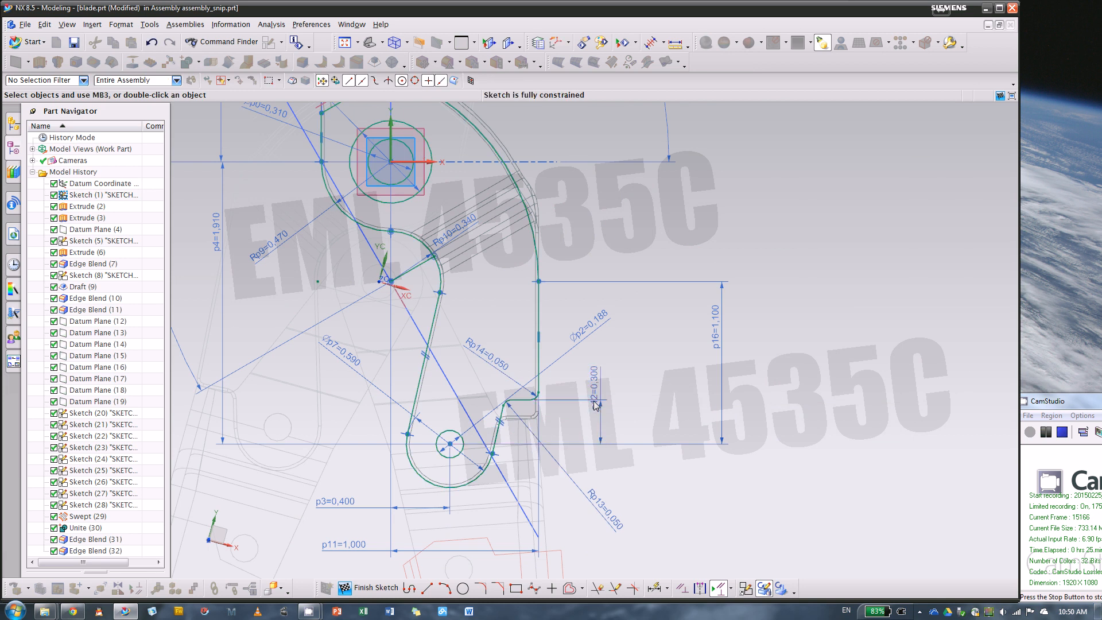
{"action": "scroll", "coordinate": [525, 423], "scroll_direction": "up", "scroll_amount": 5}
{"action": "scroll", "coordinate": [546, 431], "scroll_direction": "down", "scroll_amount": 5}
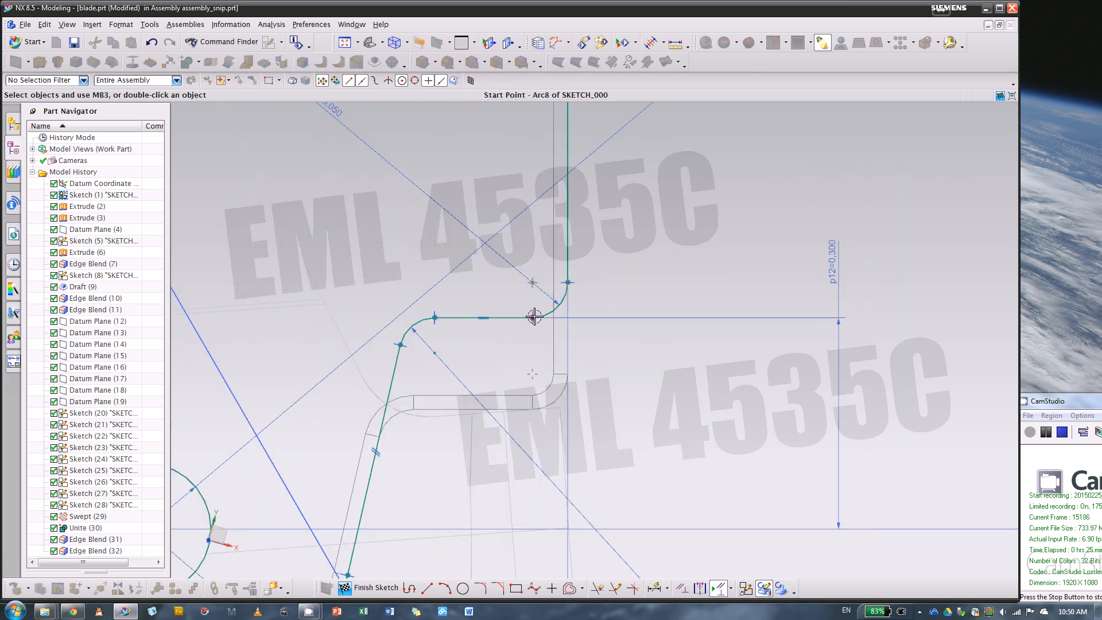
{"action": "scroll", "coordinate": [555, 368], "scroll_direction": "down", "scroll_amount": 3}
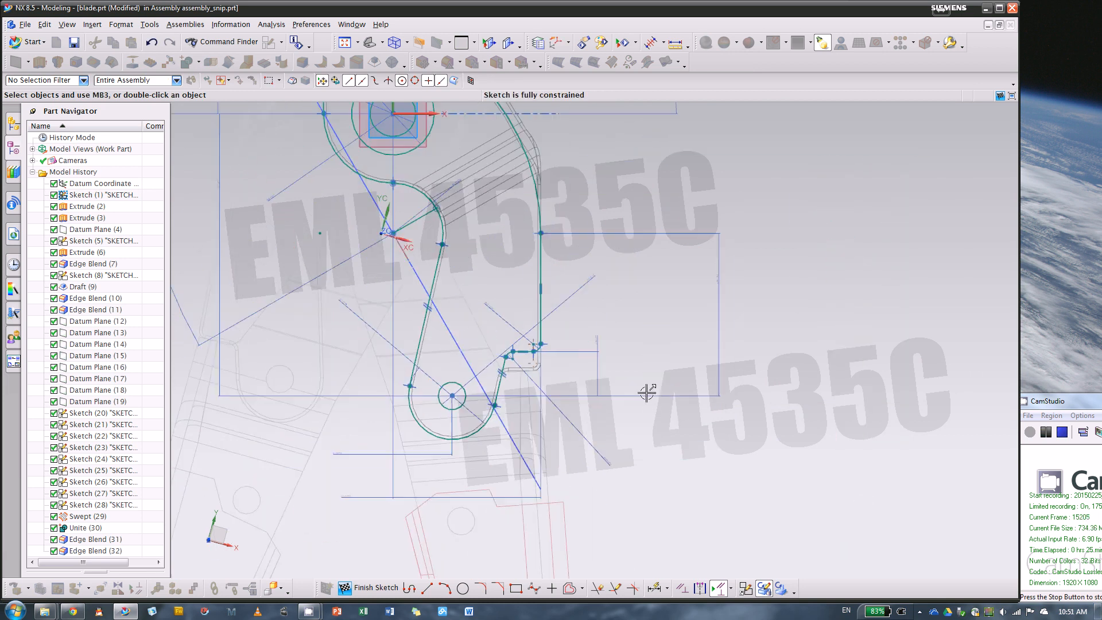
{"action": "mouse_move", "coordinate": [647, 389]}
{"action": "middle_mouse_down"}
{"action": "mouse_move", "coordinate": [677, 386]}
{"action": "mouse_move", "coordinate": [681, 448]}
{"action": "mouse_move", "coordinate": [656, 426]}
{"action": "mouse_move", "coordinate": [735, 455]}
{"action": "middle_mouse_up"}
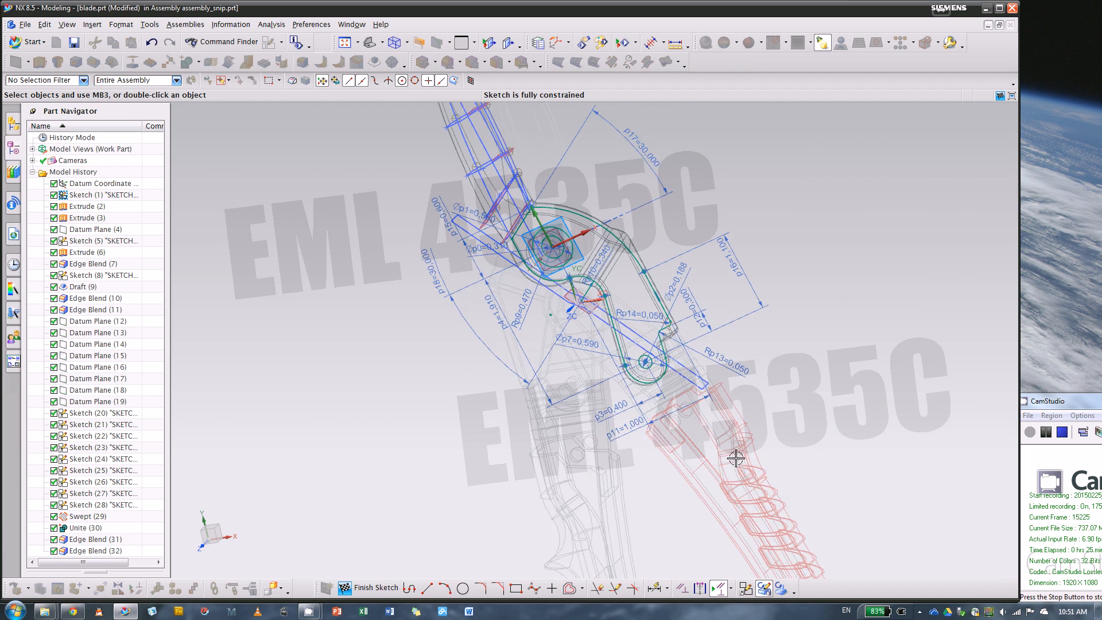
{"action": "scroll", "coordinate": [735, 455], "scroll_direction": "down", "scroll_amount": 3}
{"action": "left_click", "coordinate": [370, 587]}
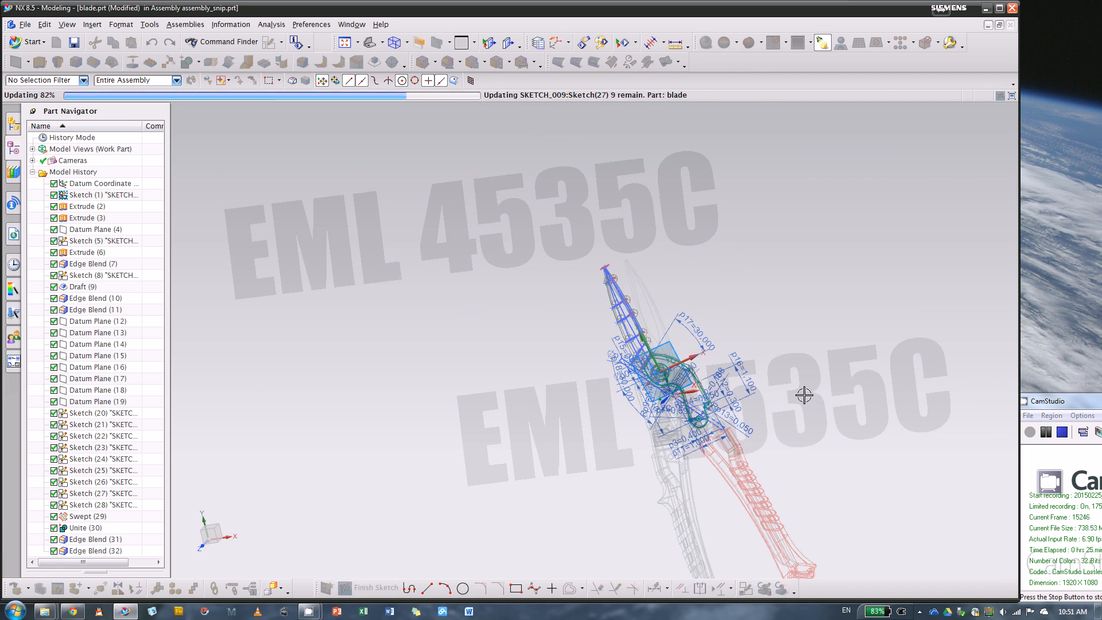
- Switch the graphics window to the Dark Background
{"action": "middle_click_drag", "start_coordinate": [734, 341], "coordinate": [713, 267]}
{"action": "left_click", "coordinate": [474, 42]}
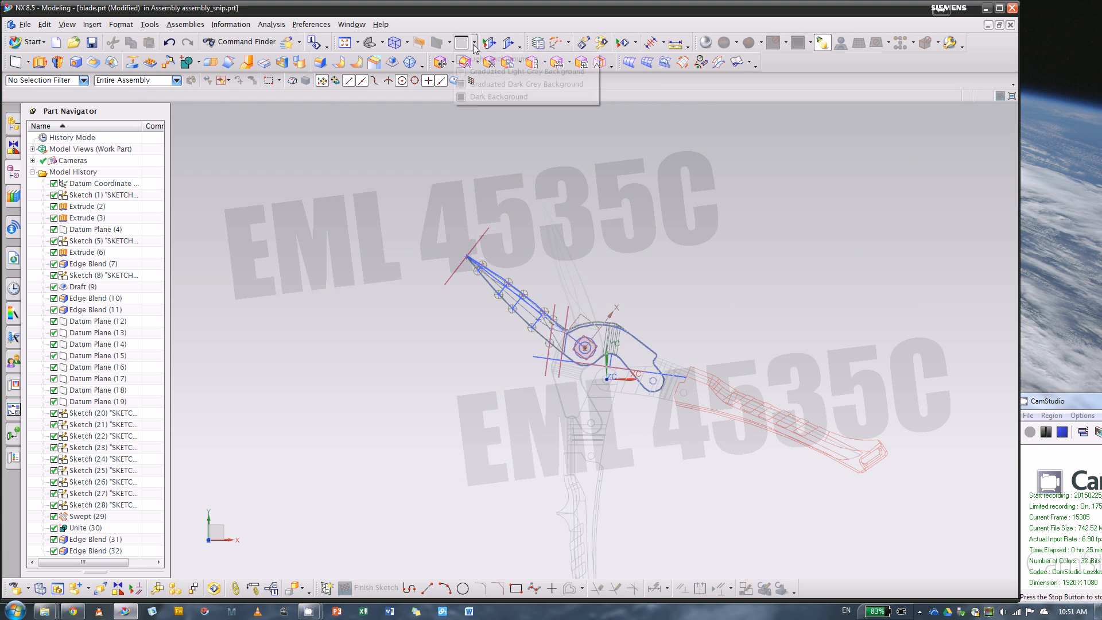
{"action": "left_click", "coordinate": [477, 101]}
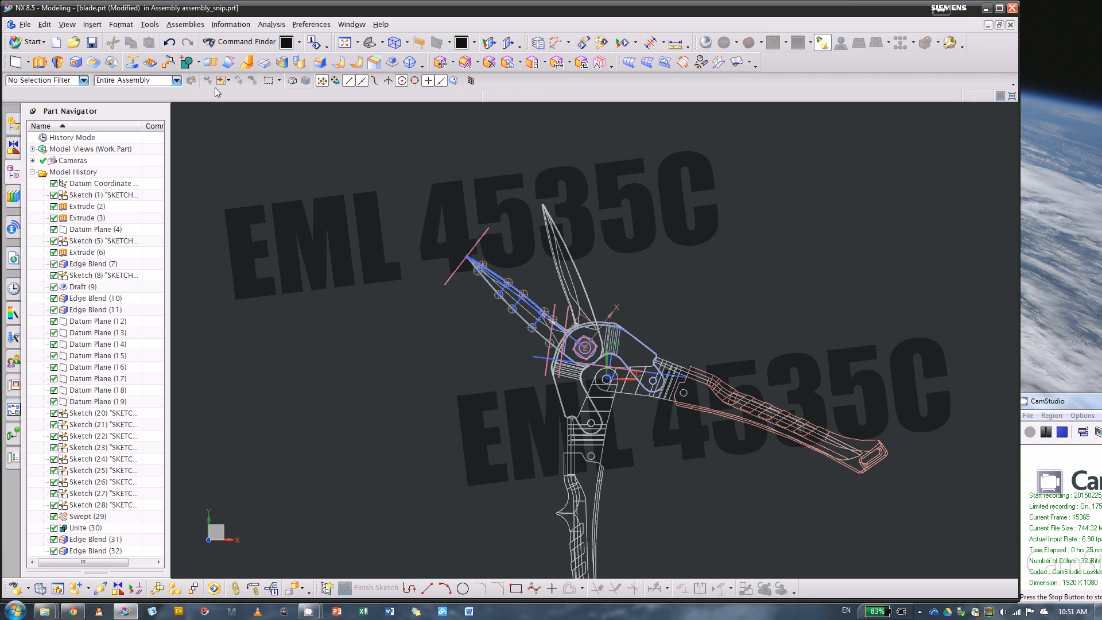
- Undo the blade sketch's step distance change, reapply the dark background, and finish the sketch
{"action": "left_click", "coordinate": [170, 43]}
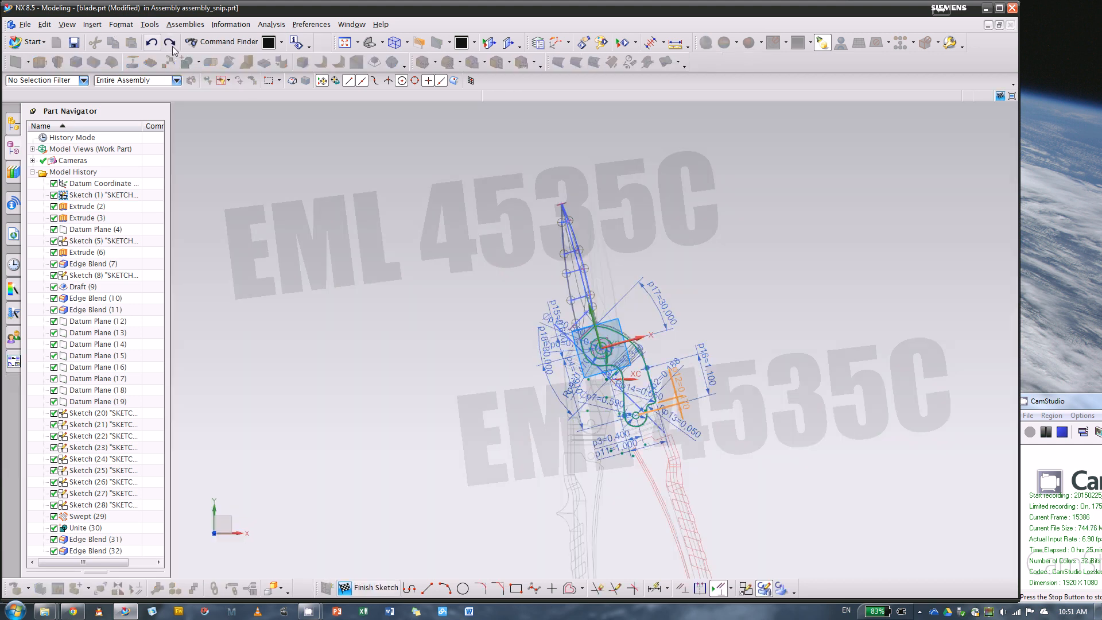
{"action": "left_click", "coordinate": [461, 46]}
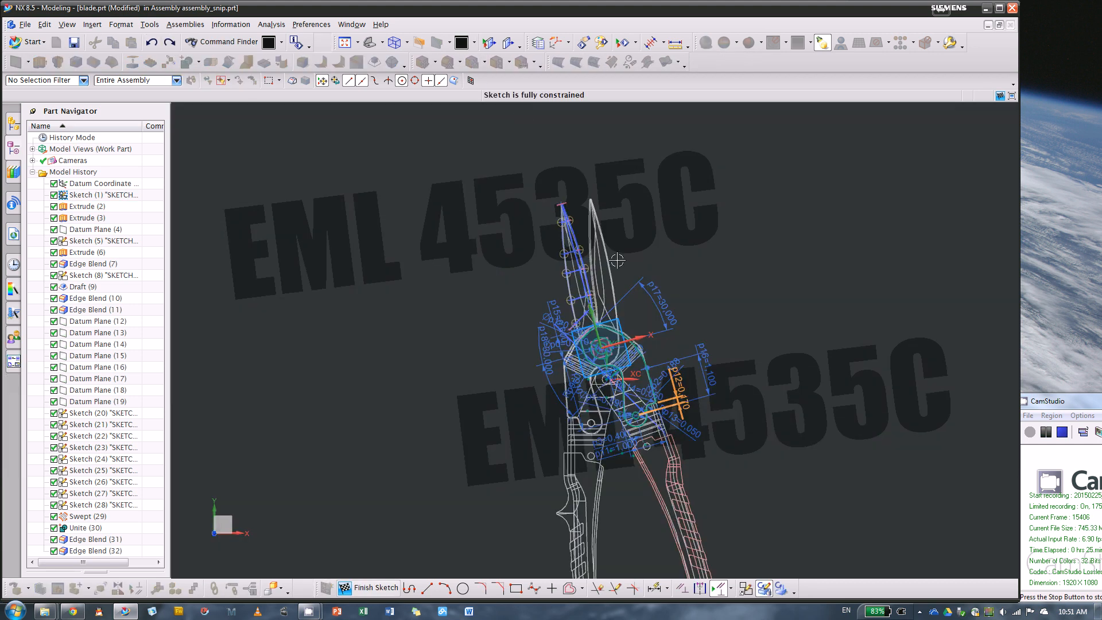
{"action": "scroll", "coordinate": [620, 240], "scroll_direction": "up", "scroll_amount": 3}
{"action": "scroll", "coordinate": [551, 173], "scroll_direction": "down", "scroll_amount": 2}
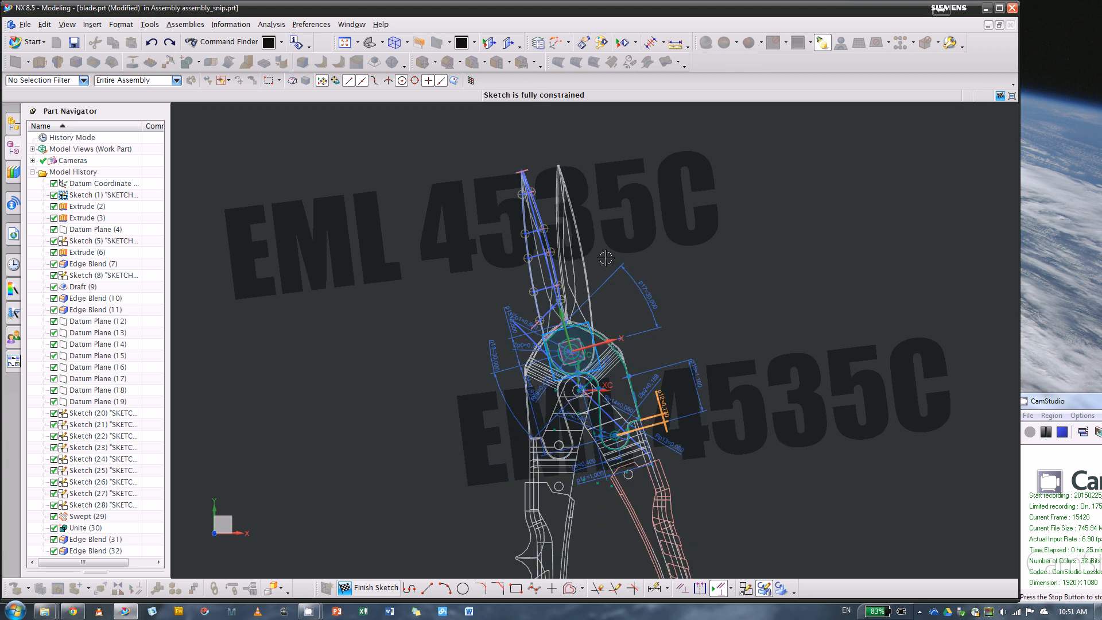
{"action": "left_click", "coordinate": [371, 588]}
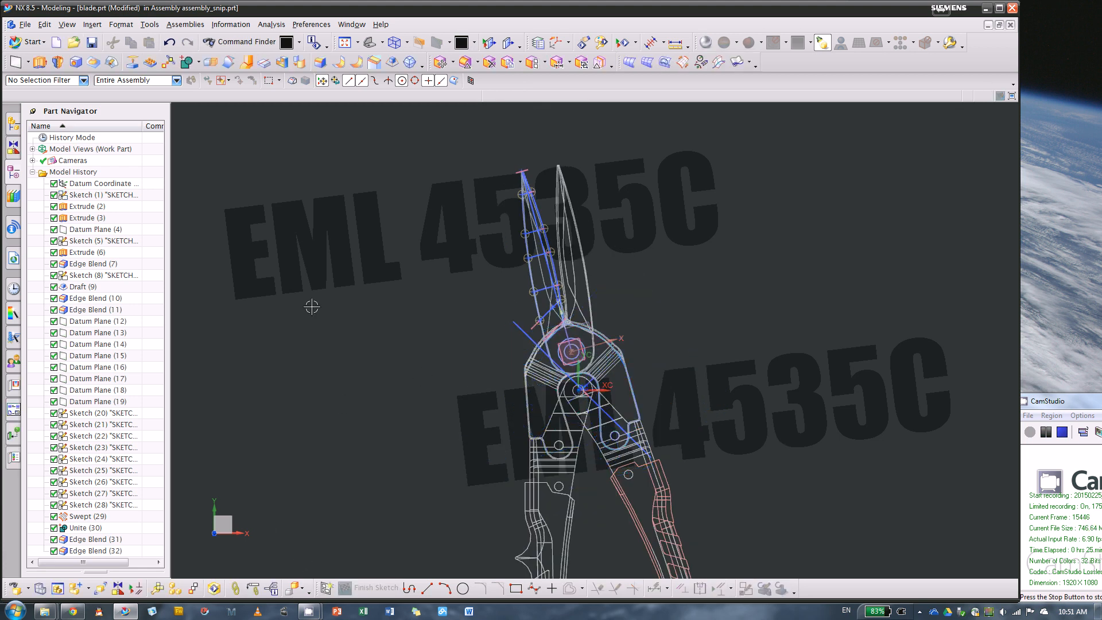
- Make the top-level assembly_snip the work part again and display the model shaded with edges
{"action": "left_click", "coordinate": [14, 131]}
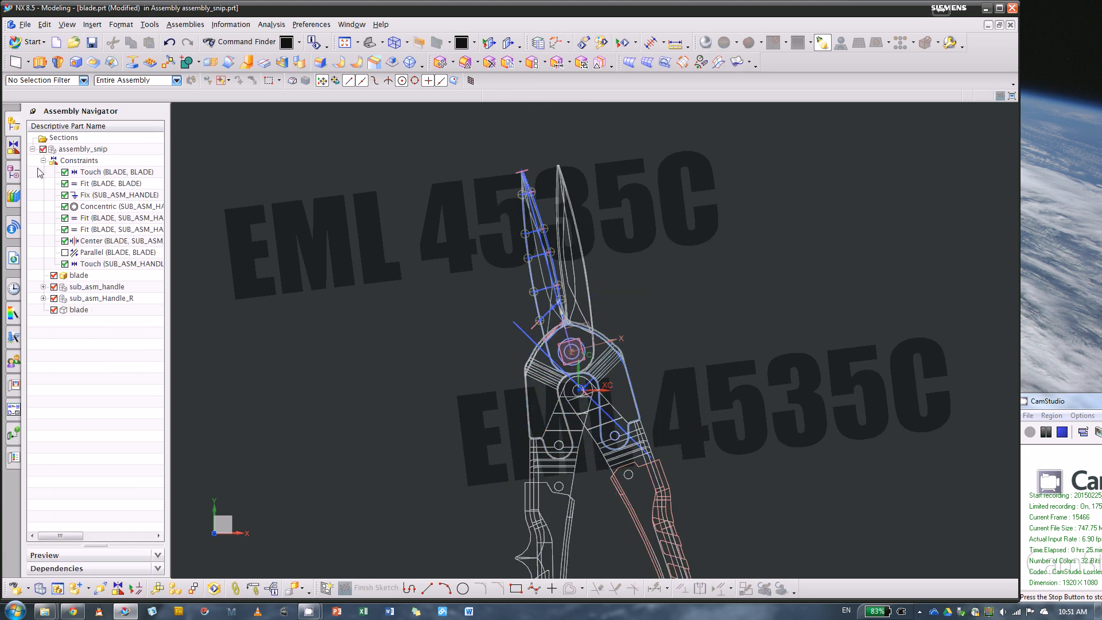
{"action": "double_click", "coordinate": [76, 150]}
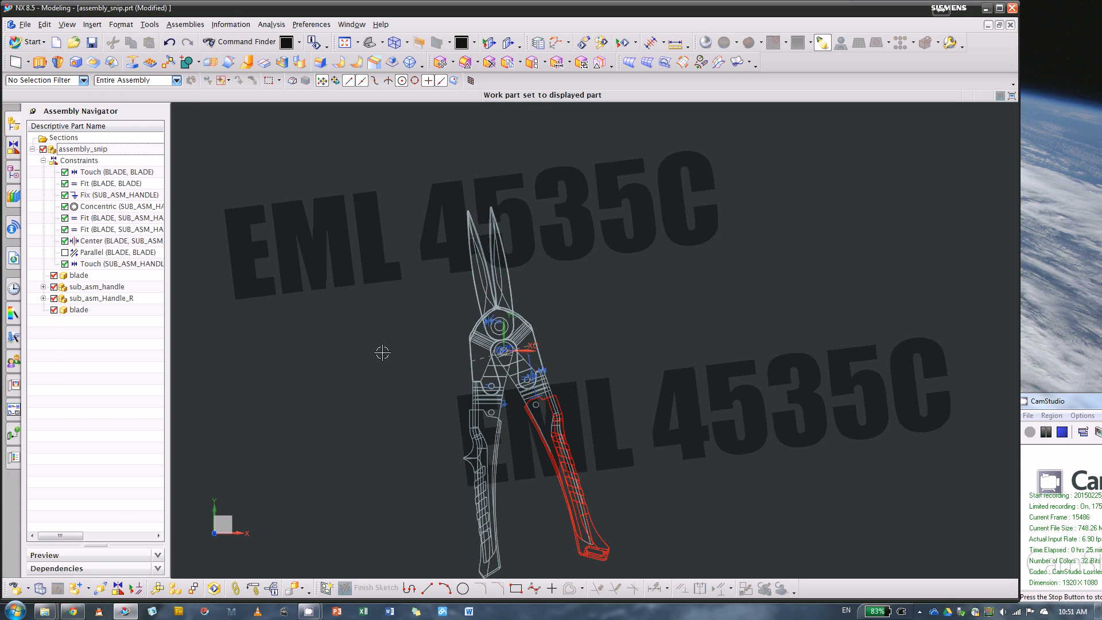
{"action": "right_click_drag", "start_coordinate": [382, 327], "coordinate": [383, 307]}
{"action": "mouse_move", "coordinate": [392, 317]}
{"action": "middle_mouse_down"}
{"action": "mouse_move", "coordinate": [399, 304]}
{"action": "mouse_move", "coordinate": [376, 320]}
{"action": "middle_mouse_up"}
{"action": "scroll", "coordinate": [494, 271], "scroll_direction": "down", "scroll_amount": 2}
{"action": "scroll", "coordinate": [541, 362], "scroll_direction": "up", "scroll_amount": 2}
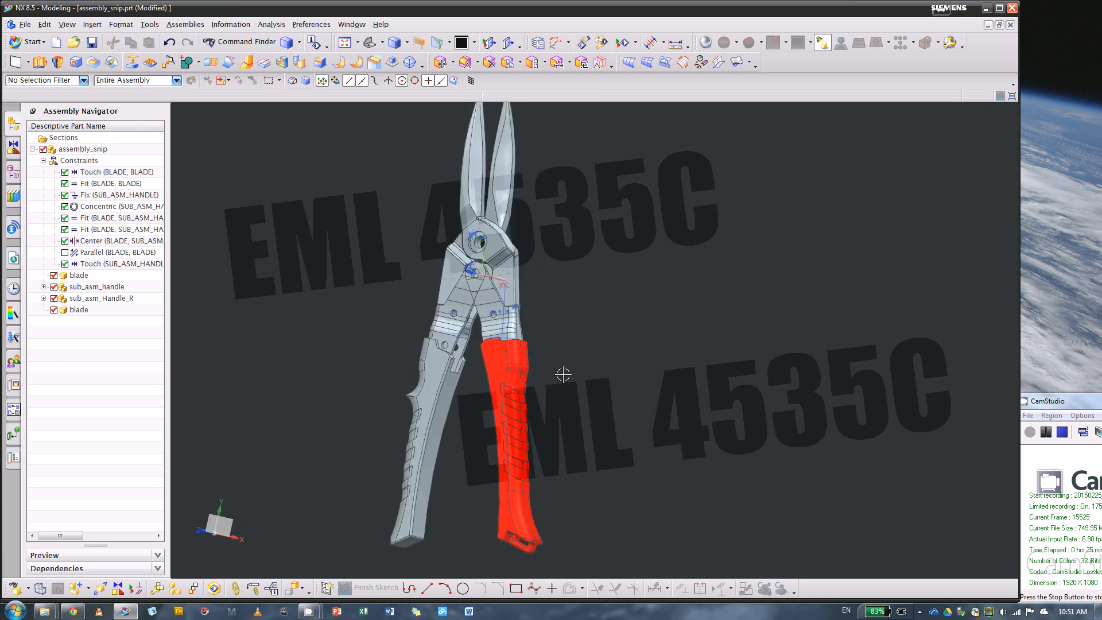
- Examine the shaded snips assembly from the front and from below the handle ends
{"action": "scroll", "coordinate": [632, 364], "scroll_direction": "down", "scroll_amount": 1}
{"action": "scroll", "coordinate": [564, 359], "scroll_direction": "up", "scroll_amount": 2}
{"action": "scroll", "coordinate": [581, 344], "scroll_direction": "down", "scroll_amount": 1}
{"action": "middle_click_drag", "start_coordinate": [581, 344], "coordinate": [599, 356]}
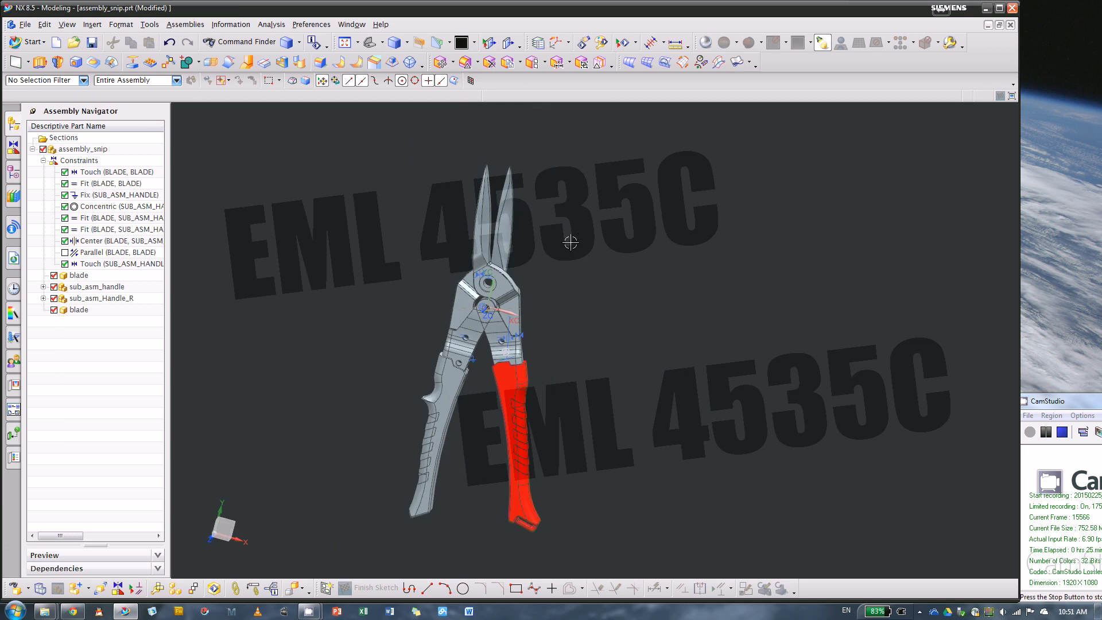
{"action": "scroll", "coordinate": [413, 236], "scroll_direction": "up", "scroll_amount": 2}
{"action": "middle_click_drag", "start_coordinate": [443, 374], "coordinate": [531, 381]}
{"action": "middle_click_drag", "start_coordinate": [535, 429], "coordinate": [559, 348], "text": "shift"}
{"action": "scroll", "coordinate": [562, 355], "scroll_direction": "down", "scroll_amount": 3}
{"action": "scroll", "coordinate": [562, 357], "scroll_direction": "up", "scroll_amount": 2}
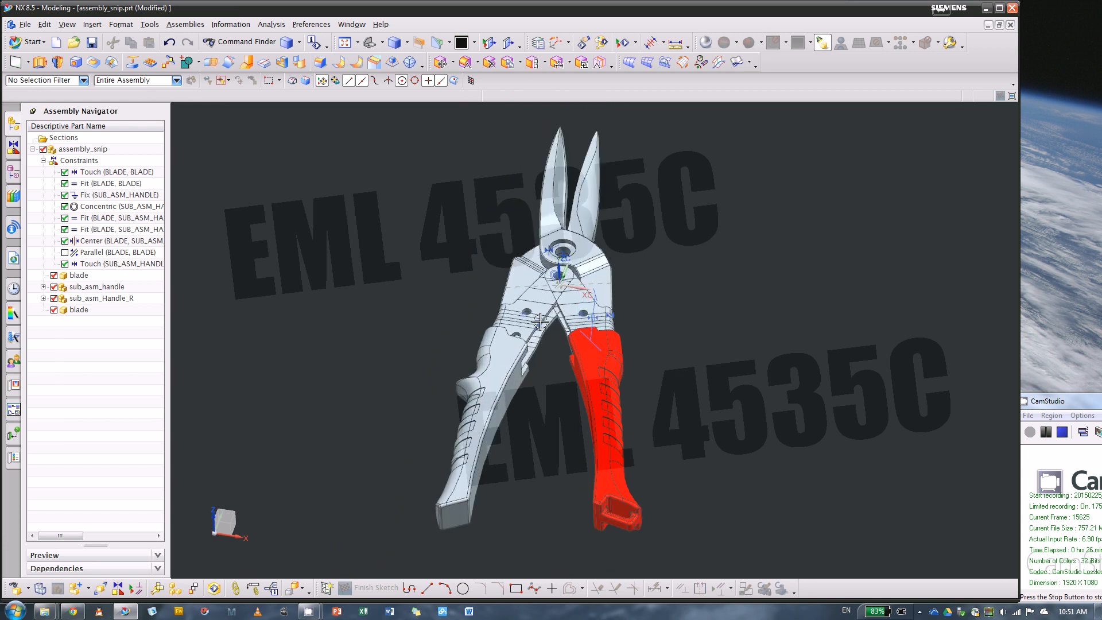
{"action": "right_click", "coordinate": [547, 315]}
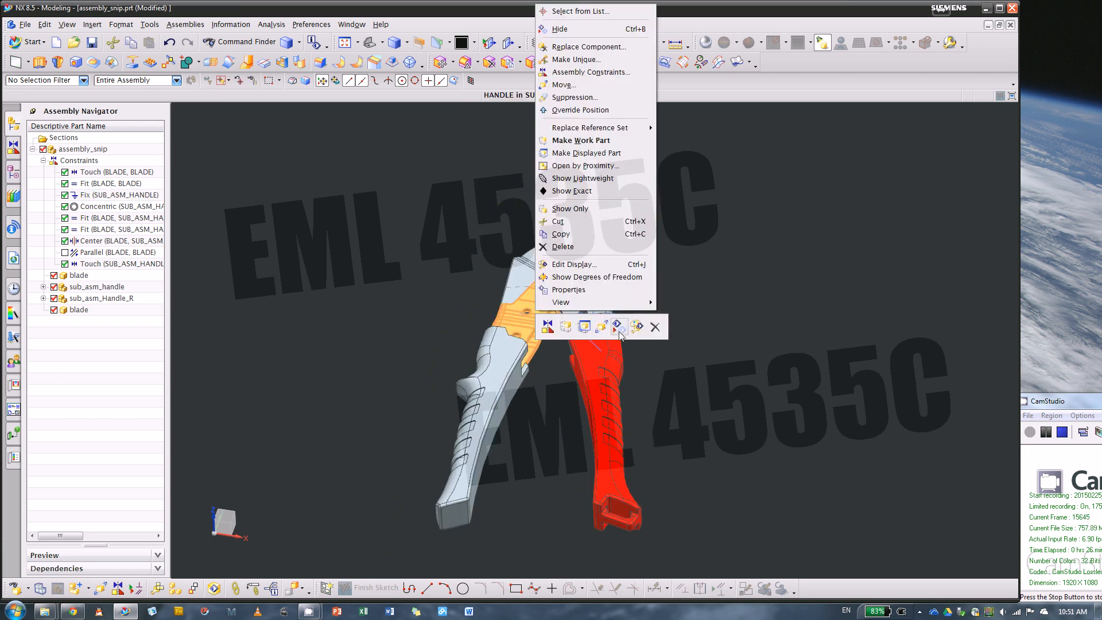
{"action": "left_click", "coordinate": [636, 328]}
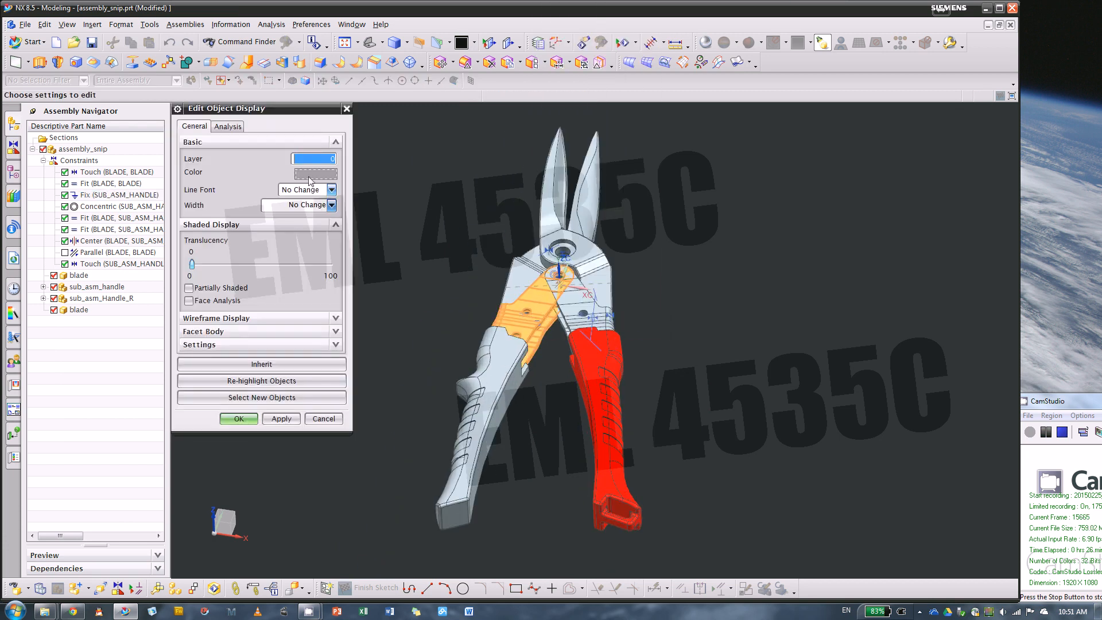
{"action": "right_click", "coordinate": [581, 314]}
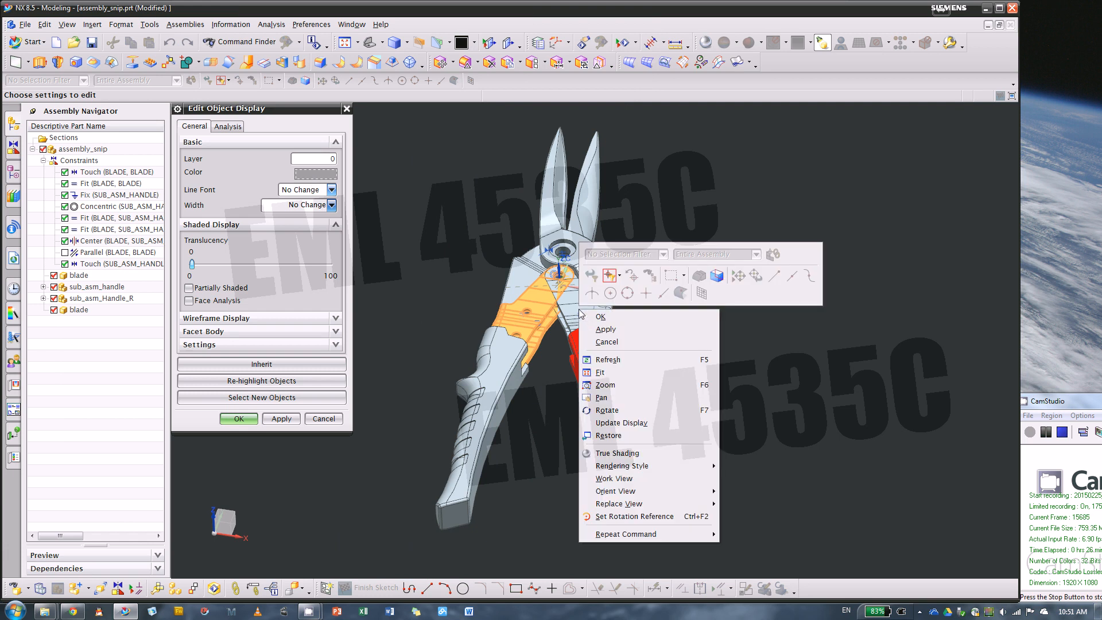
{"action": "left_click", "coordinate": [308, 419]}
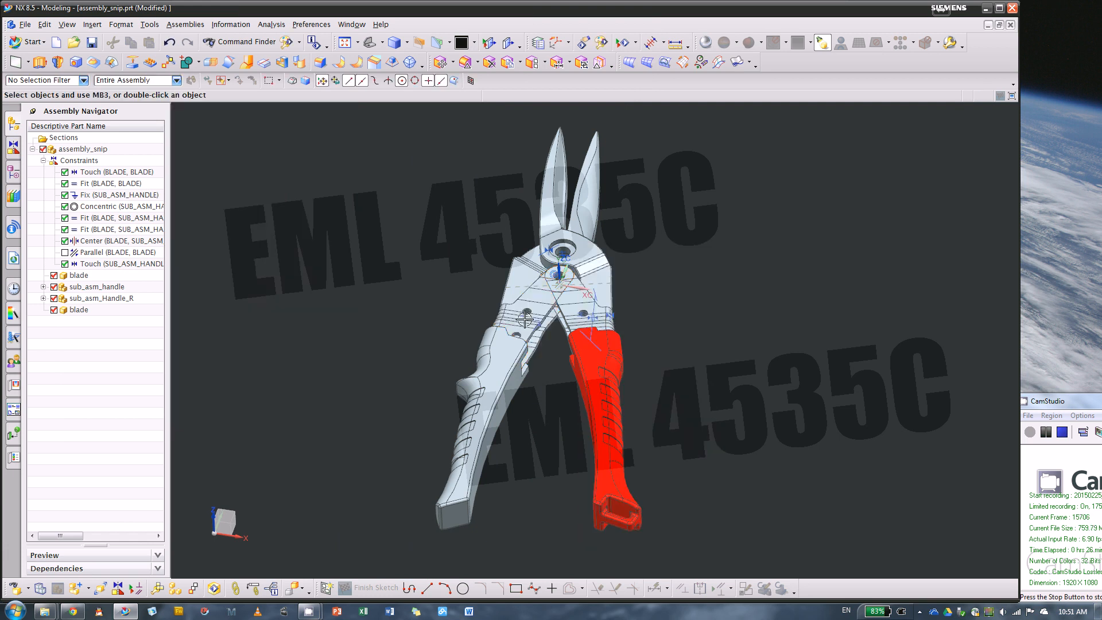
- Change the display color of the metal handle above the uncolored grip to dark gray and apply it
{"action": "right_click", "coordinate": [551, 315]}
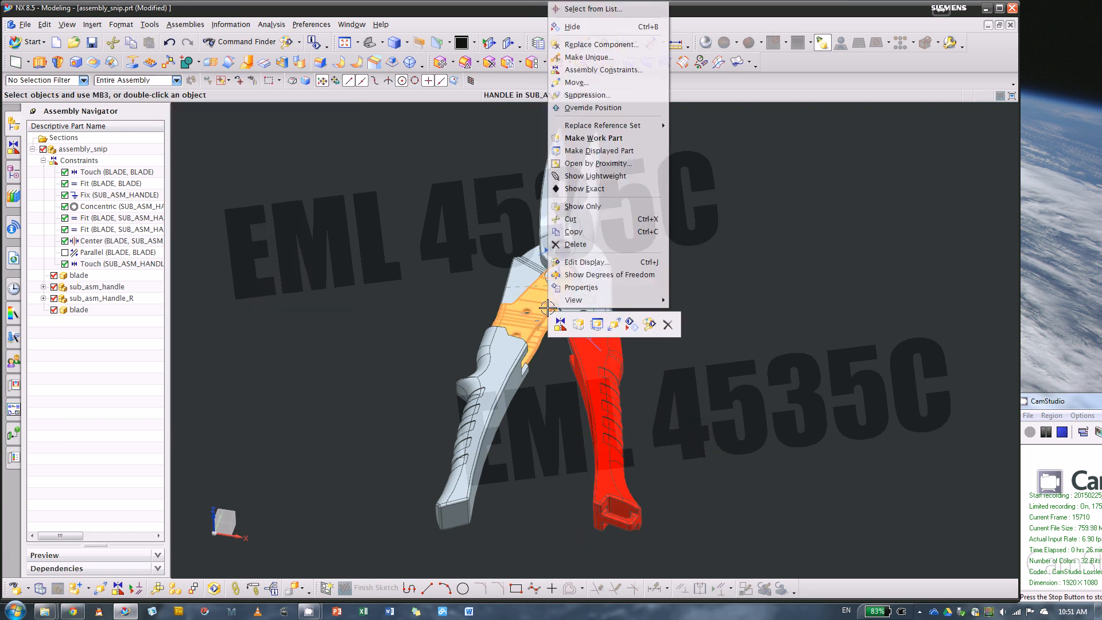
{"action": "left_click", "coordinate": [648, 326]}
{"action": "left_click", "coordinate": [315, 174]}
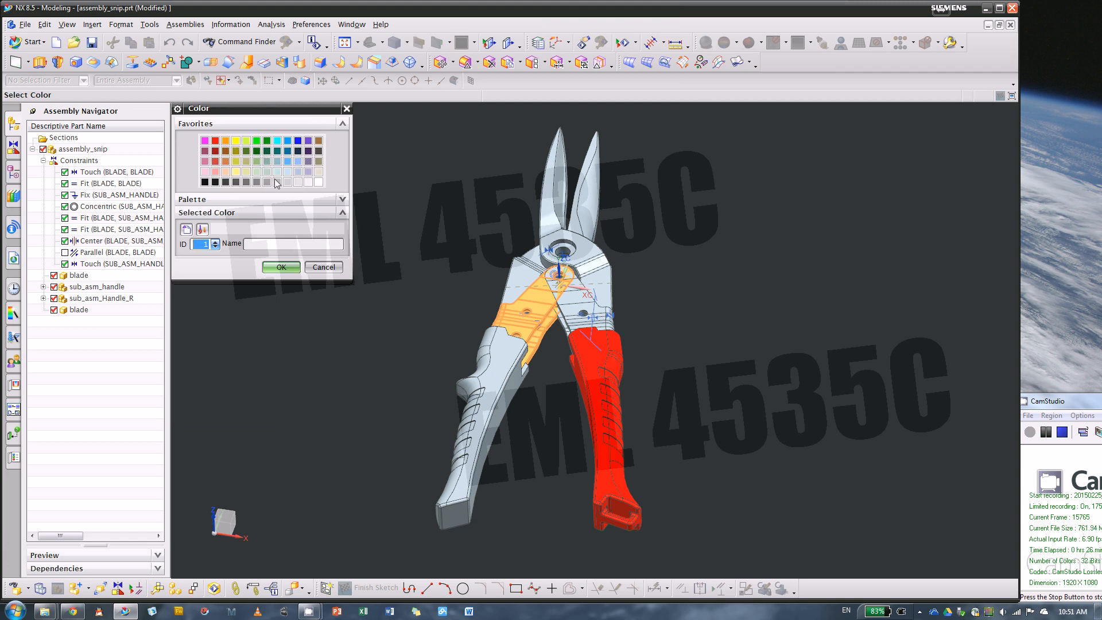
{"action": "left_click", "coordinate": [246, 182]}
{"action": "left_click", "coordinate": [281, 267]}
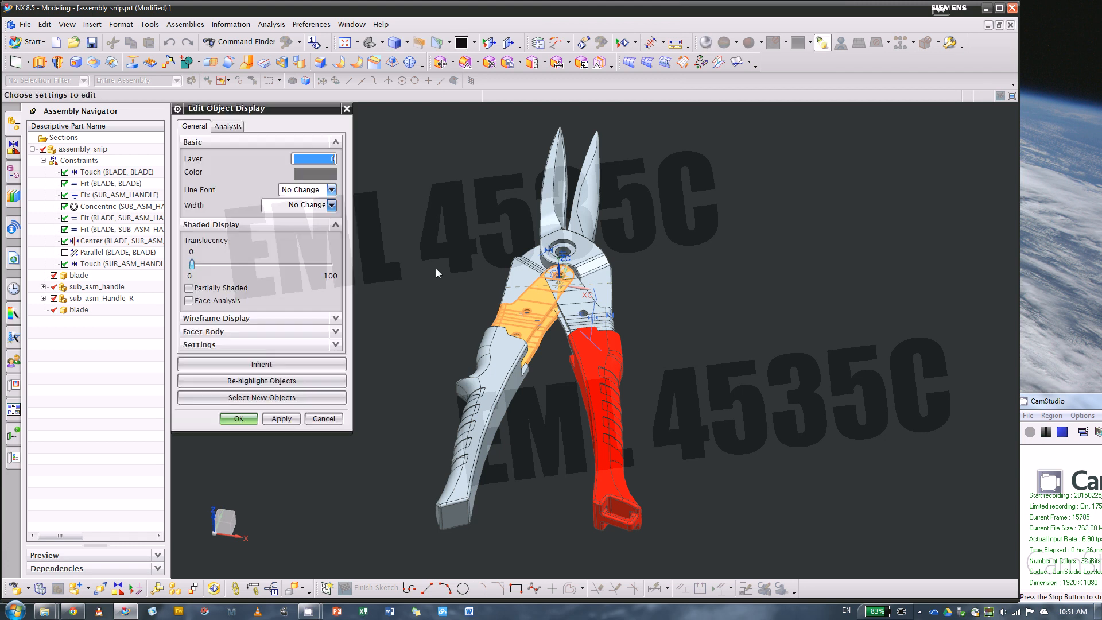
{"action": "left_click", "coordinate": [282, 420]}
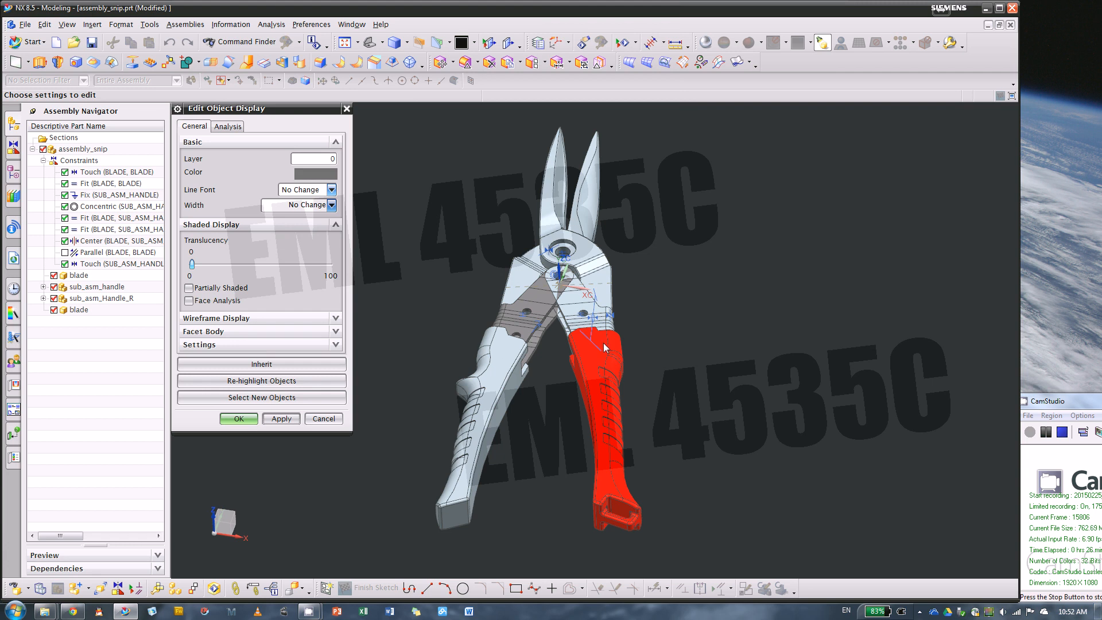
- Give the metal handle above the red grip the dark gray display properties inherited from the other metal handle, and finish the display edit
{"action": "left_click", "coordinate": [262, 397]}
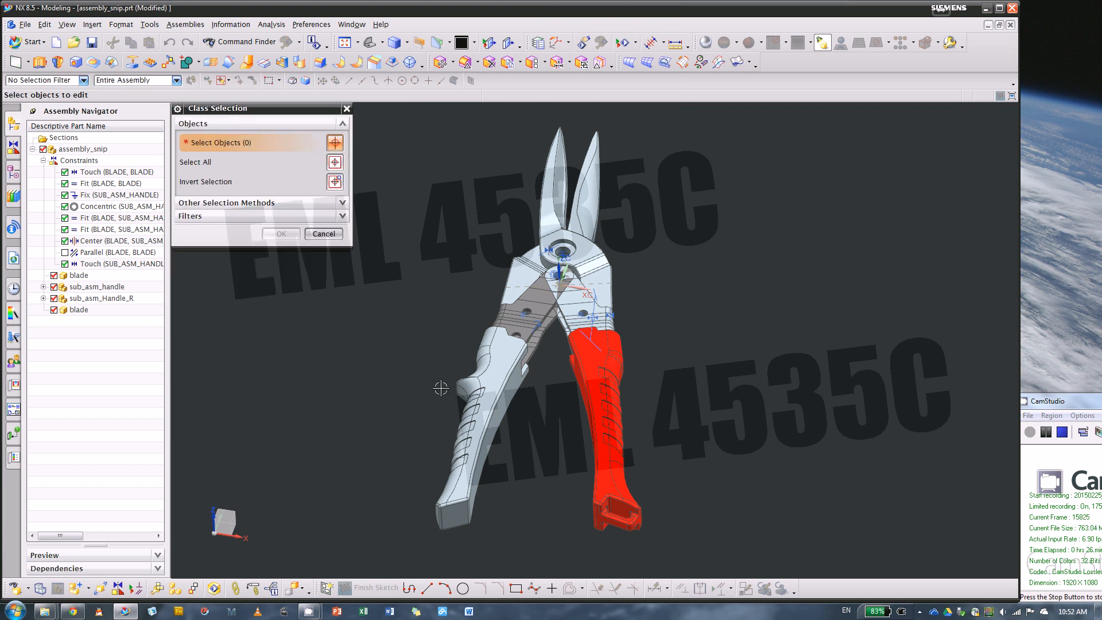
{"action": "left_click", "coordinate": [577, 309]}
{"action": "left_click", "coordinate": [278, 236]}
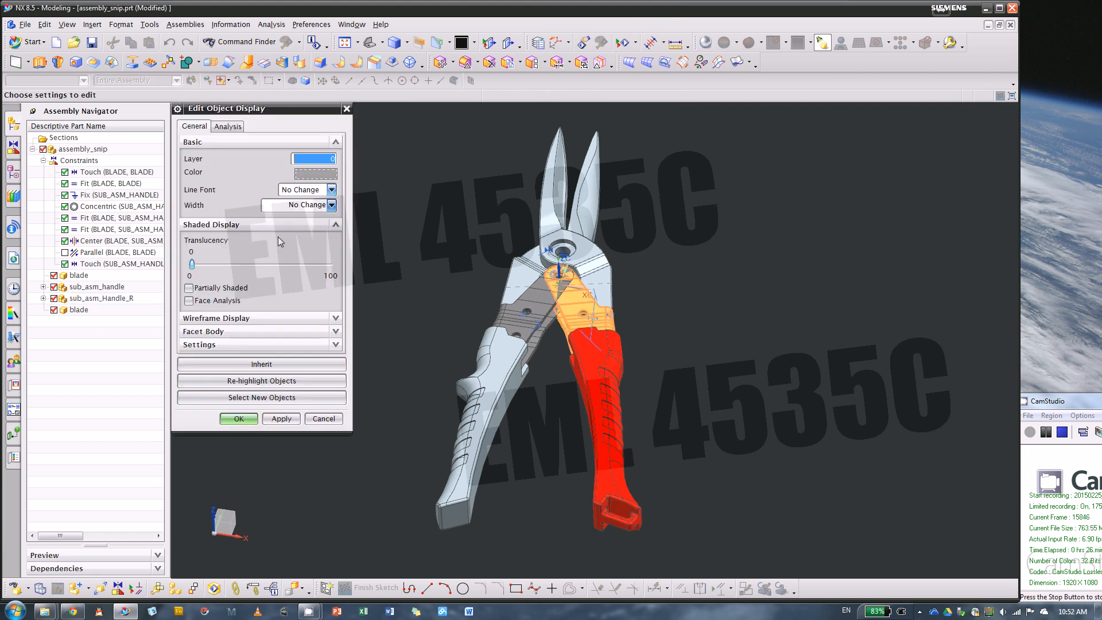
{"action": "left_click", "coordinate": [262, 365]}
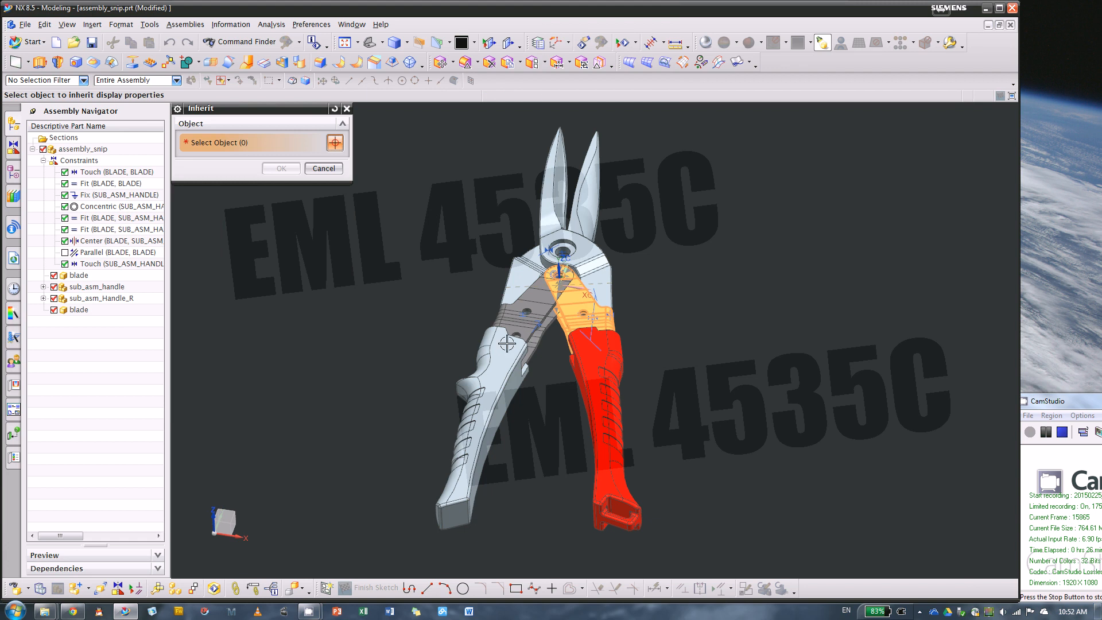
{"action": "left_click", "coordinate": [539, 298]}
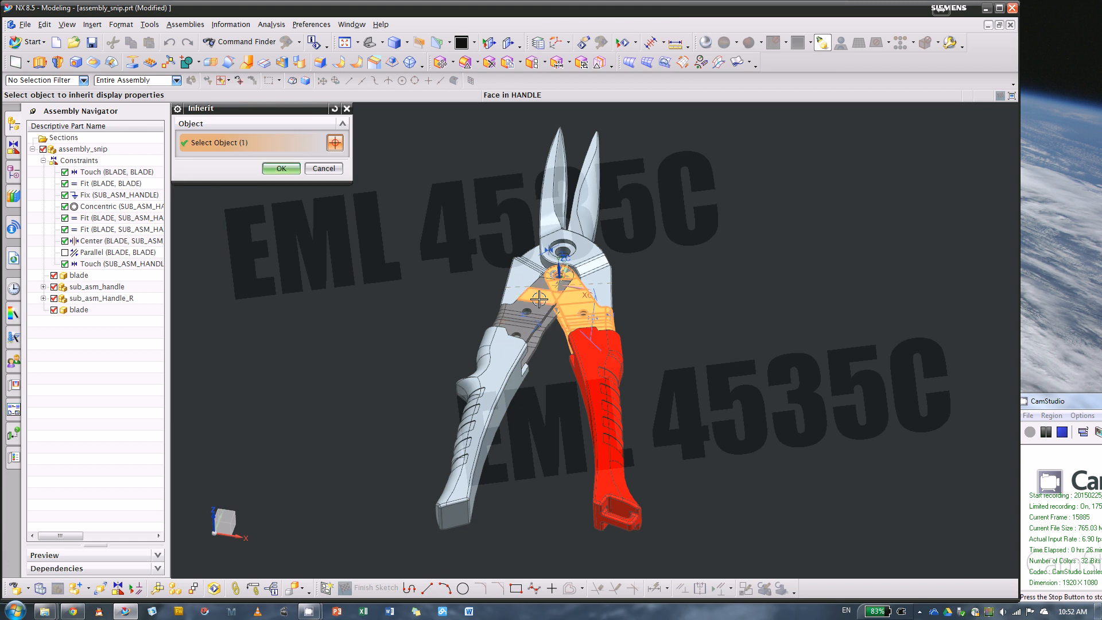
{"action": "left_click", "coordinate": [282, 168]}
{"action": "left_click", "coordinate": [281, 418]}
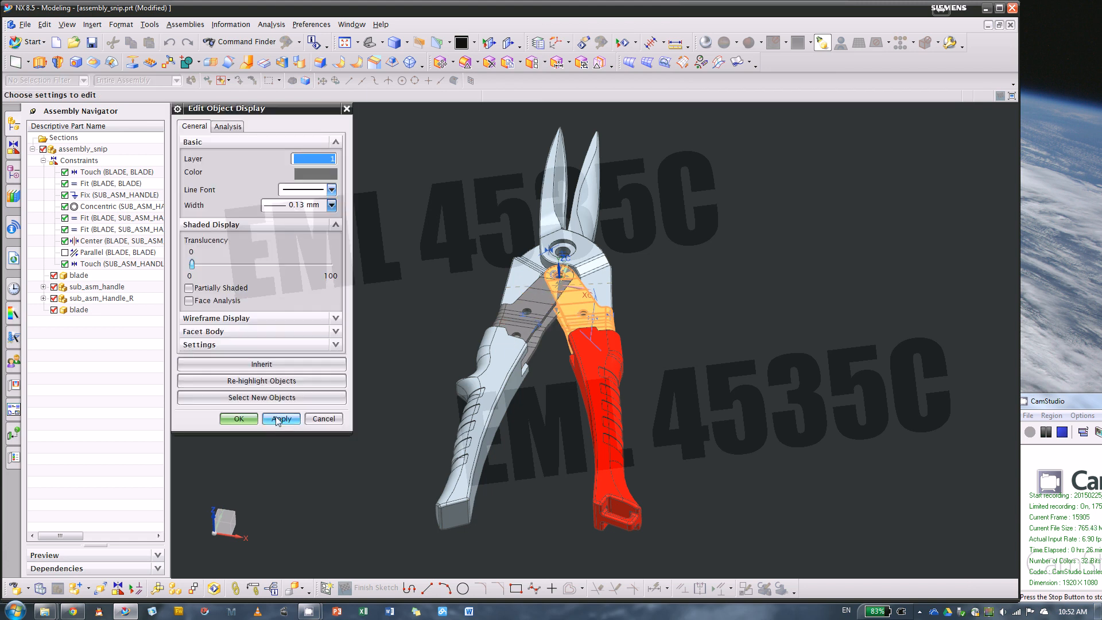
{"action": "scroll", "coordinate": [434, 321], "scroll_direction": "up", "scroll_amount": 3}
{"action": "scroll", "coordinate": [505, 322], "scroll_direction": "down", "scroll_amount": 3}
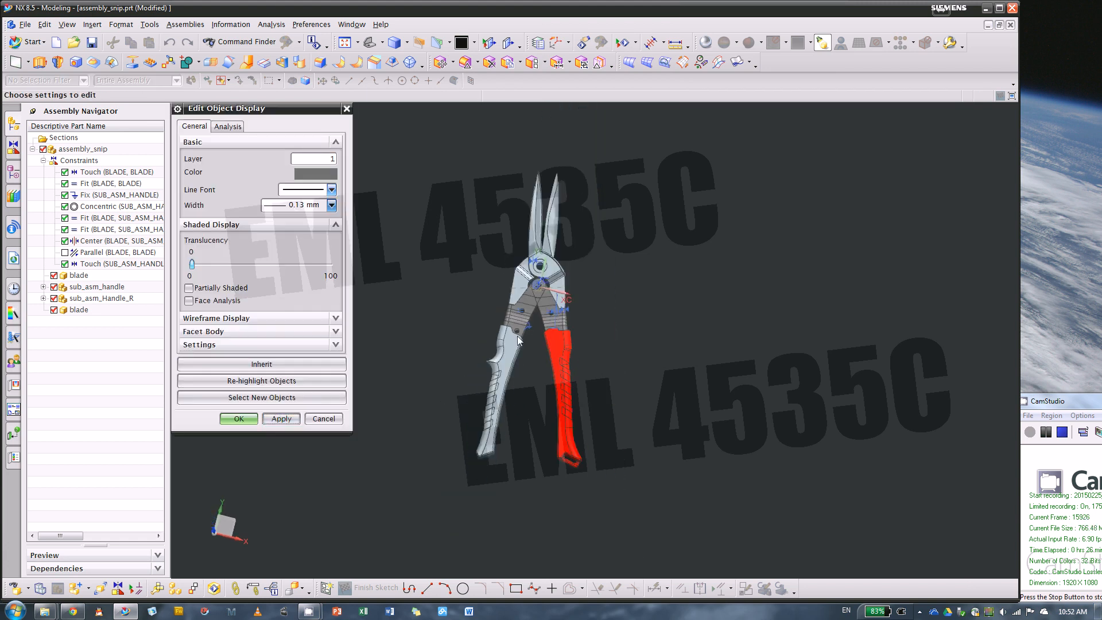
{"action": "scroll", "coordinate": [518, 336], "scroll_direction": "up", "scroll_amount": 2}
{"action": "left_click", "coordinate": [239, 418]}
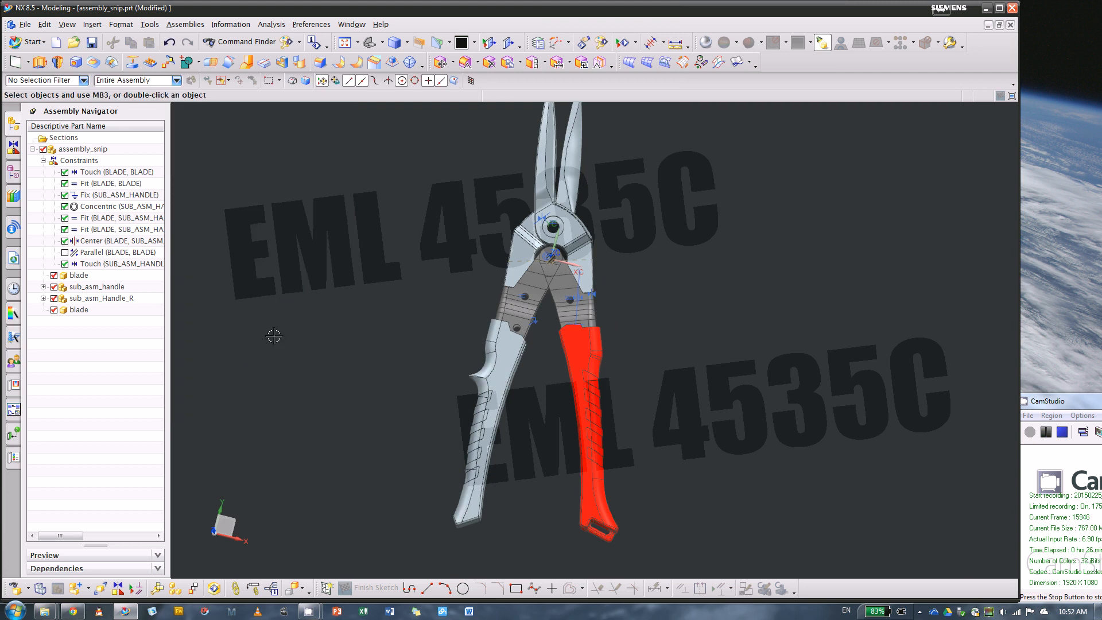
- Switch the snips assembly to the realistic rendering style that displays the grip materials and the Milwaukee decal
{"action": "right_click_drag", "start_coordinate": [273, 336], "coordinate": [255, 317]}
{"action": "scroll", "coordinate": [594, 352], "scroll_direction": "up", "scroll_amount": 3}
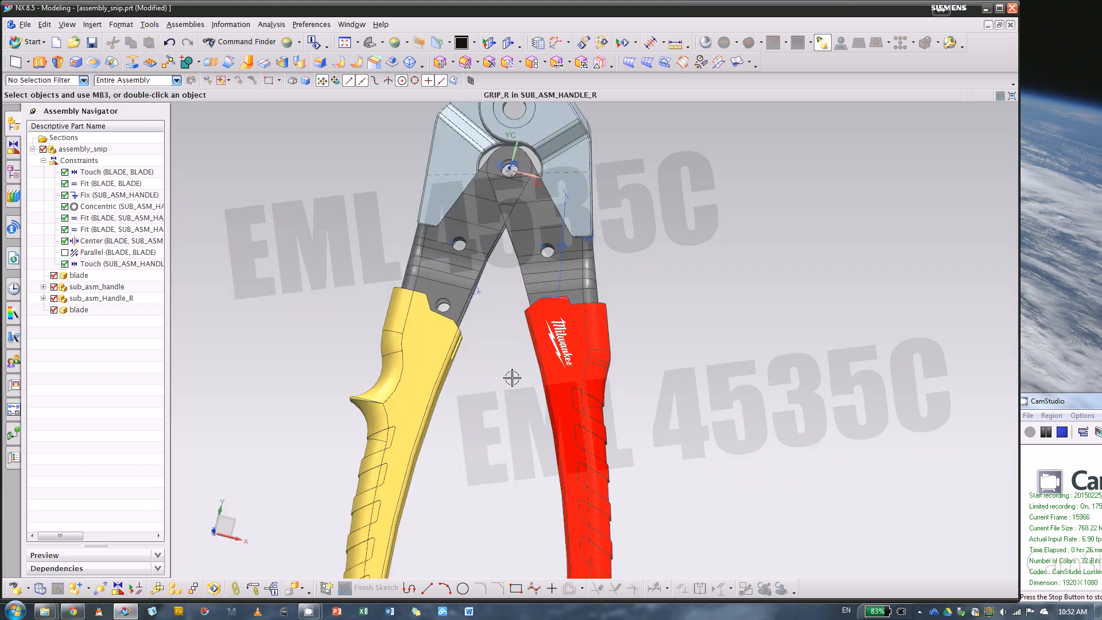
{"action": "scroll", "coordinate": [512, 378], "scroll_direction": "down", "scroll_amount": 3}
{"action": "middle_click_drag", "start_coordinate": [502, 381], "coordinate": [392, 394]}
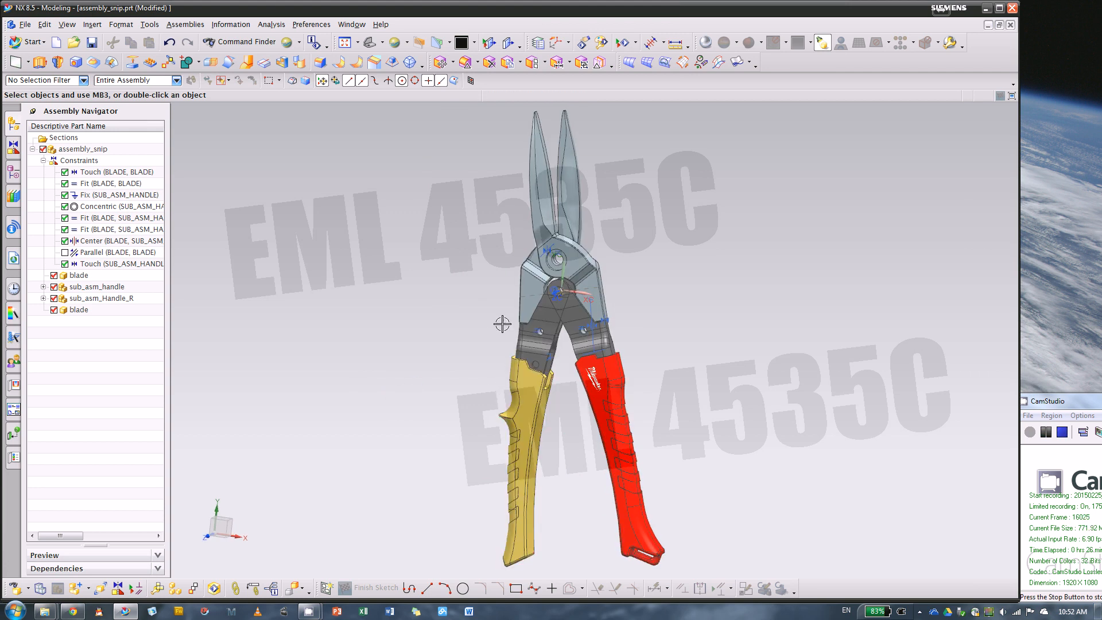
{"action": "scroll", "coordinate": [374, 311], "scroll_direction": "down", "scroll_amount": 2}
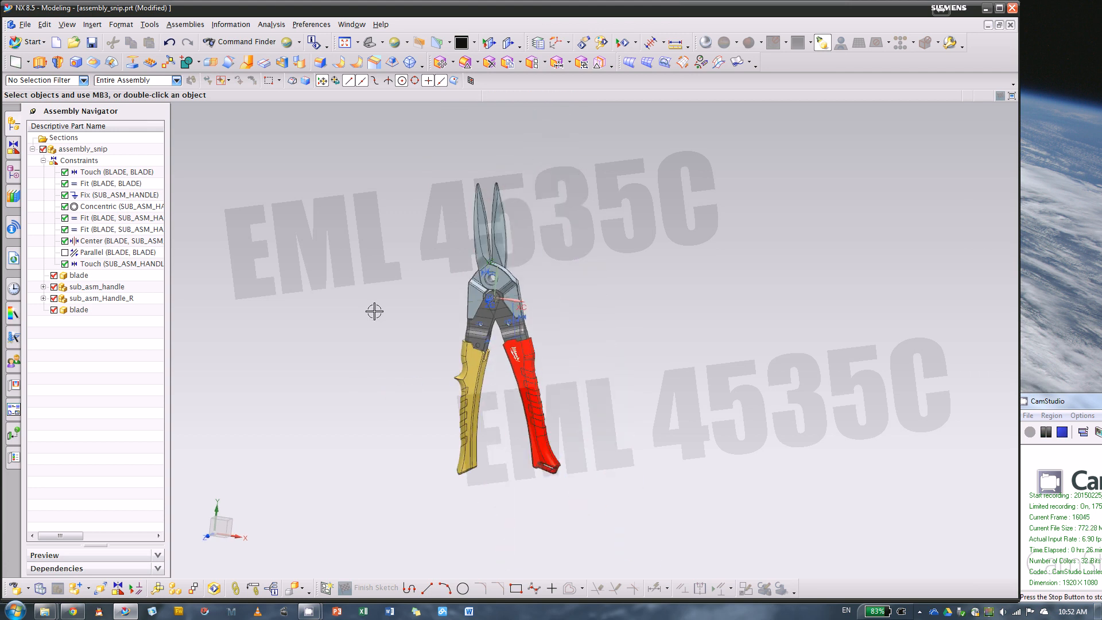
- Examine the rendered blades, metal handles and grips of the snips from the front and at an angle
{"action": "left_click", "coordinate": [65, 141]}
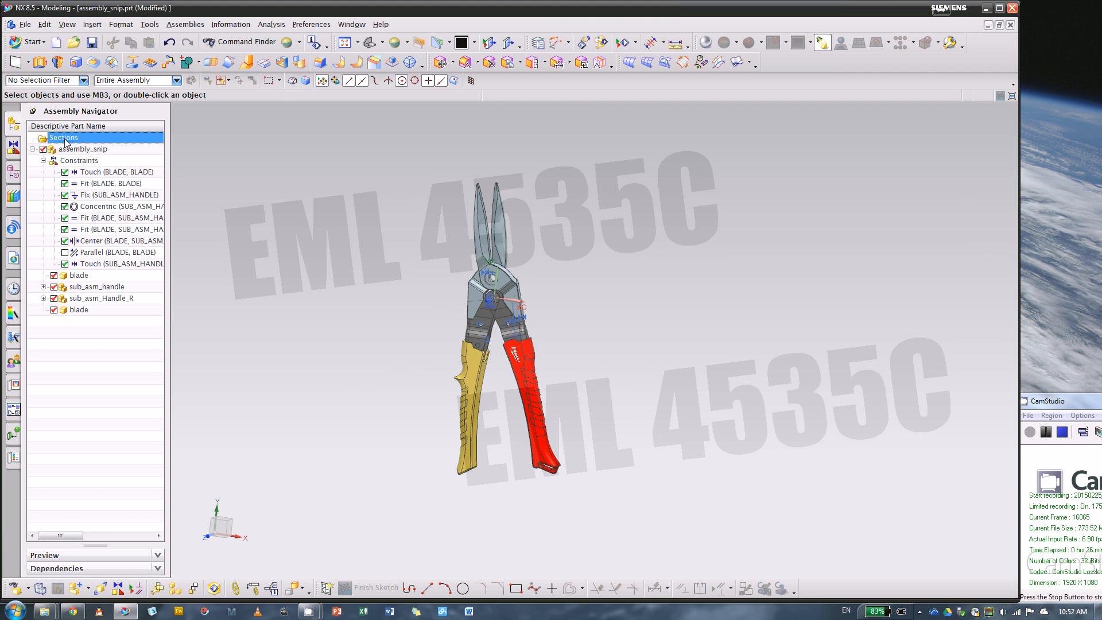
{"action": "left_click", "coordinate": [320, 229]}
{"action": "scroll", "coordinate": [498, 278], "scroll_direction": "up", "scroll_amount": 3}
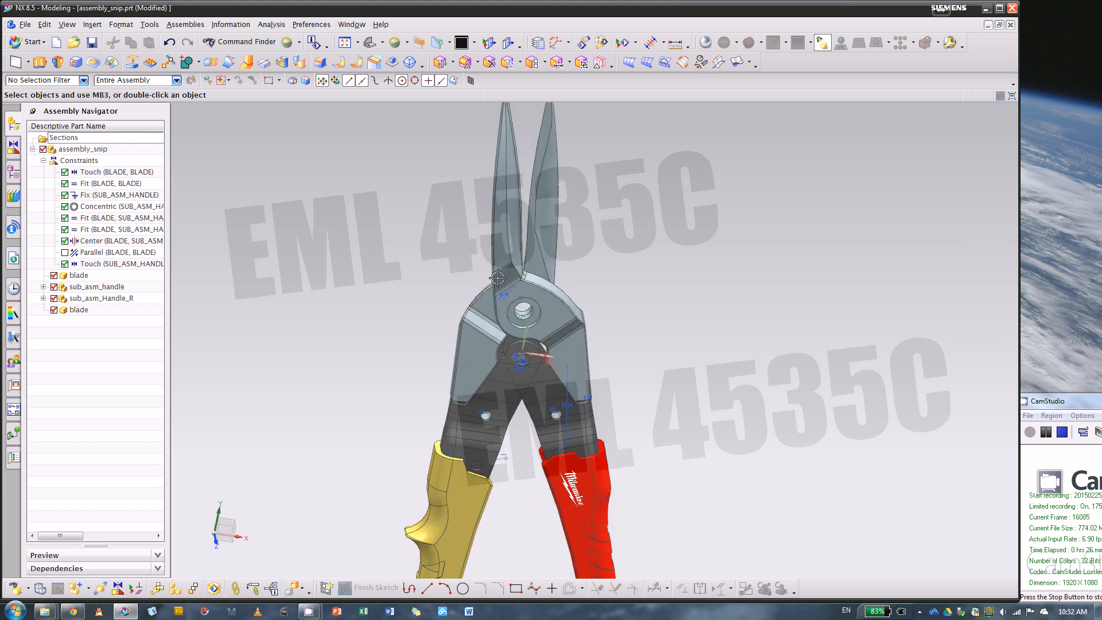
{"action": "scroll", "coordinate": [401, 261], "scroll_direction": "down", "scroll_amount": 2}
{"action": "middle_click_drag", "start_coordinate": [352, 277], "coordinate": [344, 236]}
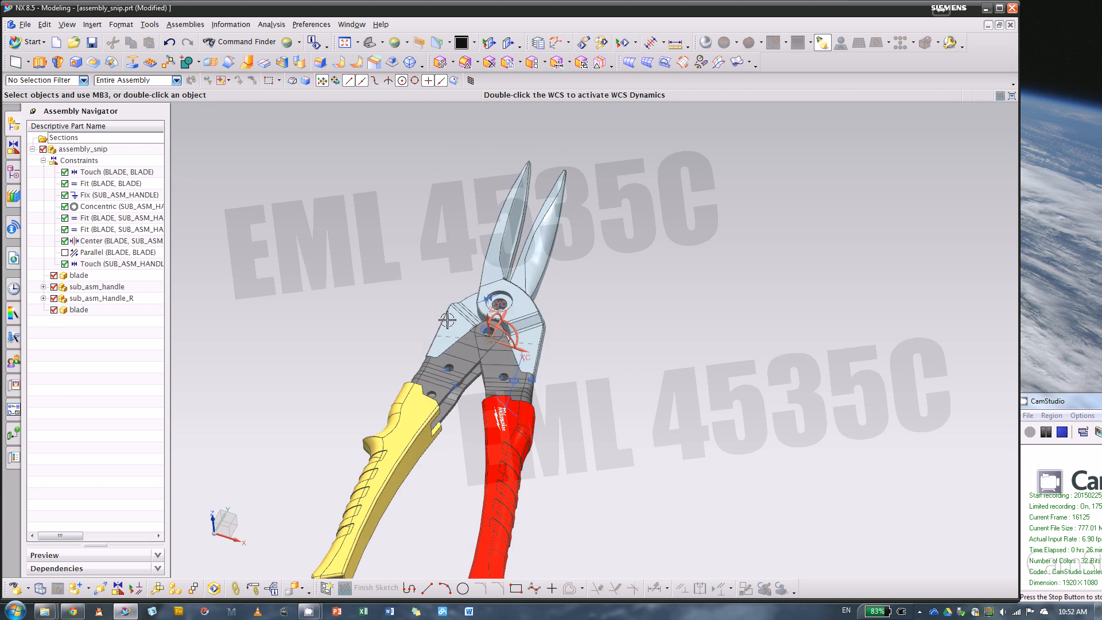
{"action": "scroll", "coordinate": [524, 283], "scroll_direction": "down", "scroll_amount": 2}
{"action": "scroll", "coordinate": [496, 389], "scroll_direction": "up", "scroll_amount": 2}
{"action": "scroll", "coordinate": [460, 406], "scroll_direction": "up", "scroll_amount": 4}
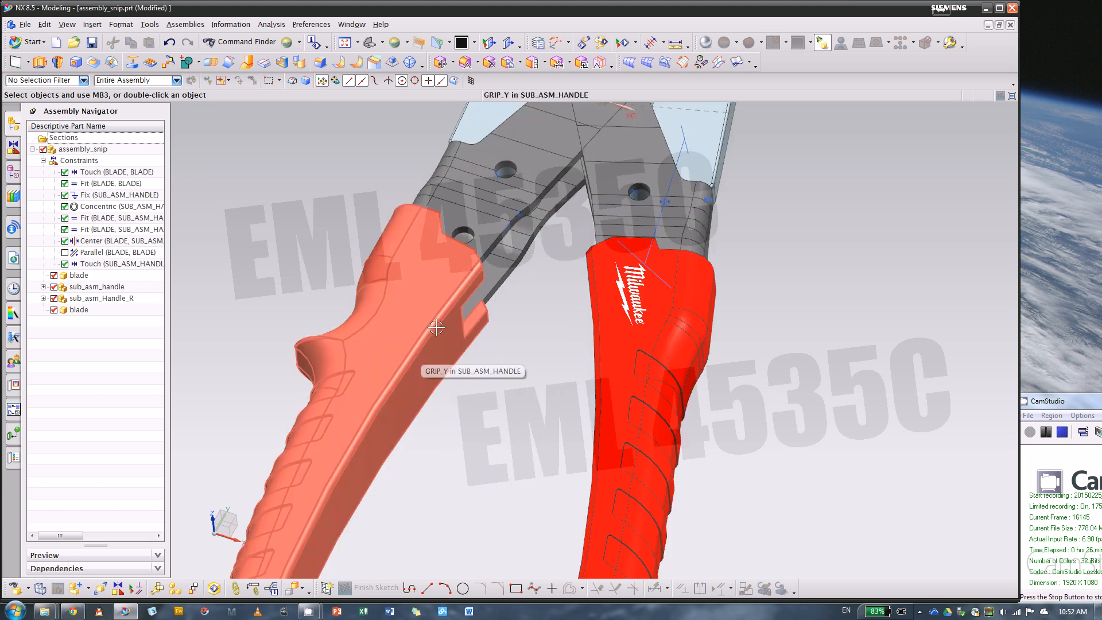
{"action": "scroll", "coordinate": [477, 312], "scroll_direction": "down", "scroll_amount": 5}
{"action": "scroll", "coordinate": [426, 304], "scroll_direction": "up", "scroll_amount": 1}
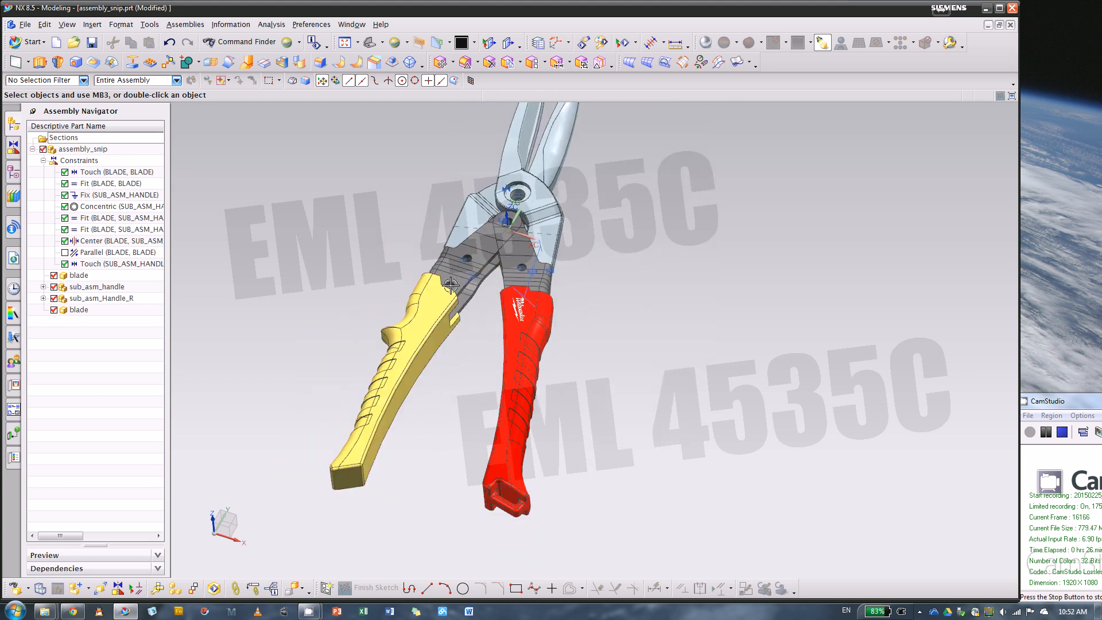
- Start a new one-plane view section of the assembly with the section plane normal to the Z axis
{"action": "right_click", "coordinate": [64, 138]}
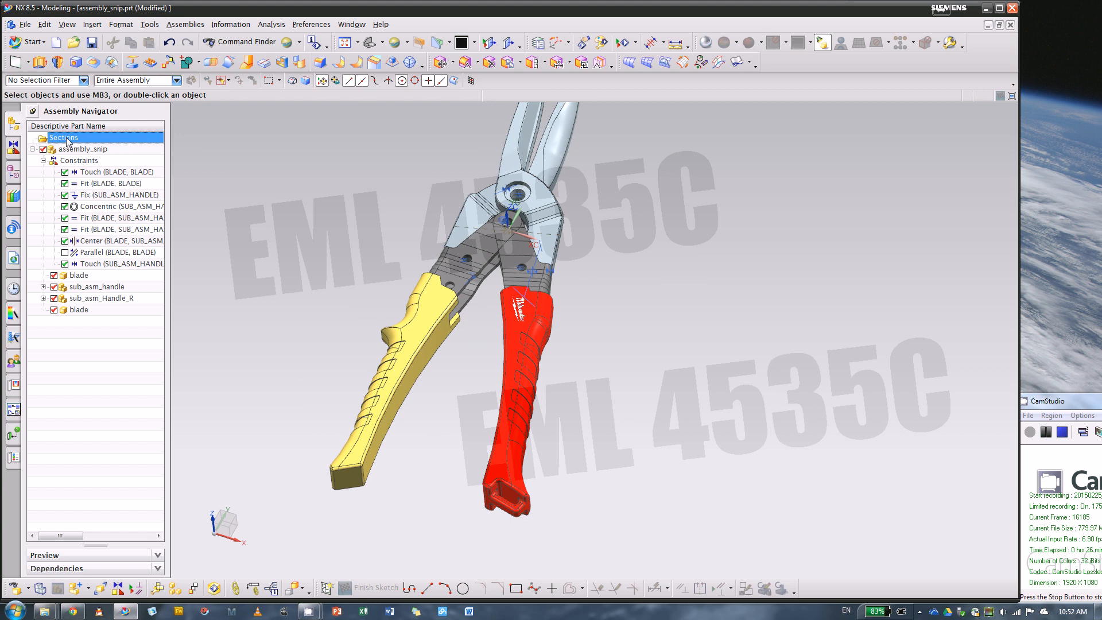
{"action": "left_click", "coordinate": [86, 146]}
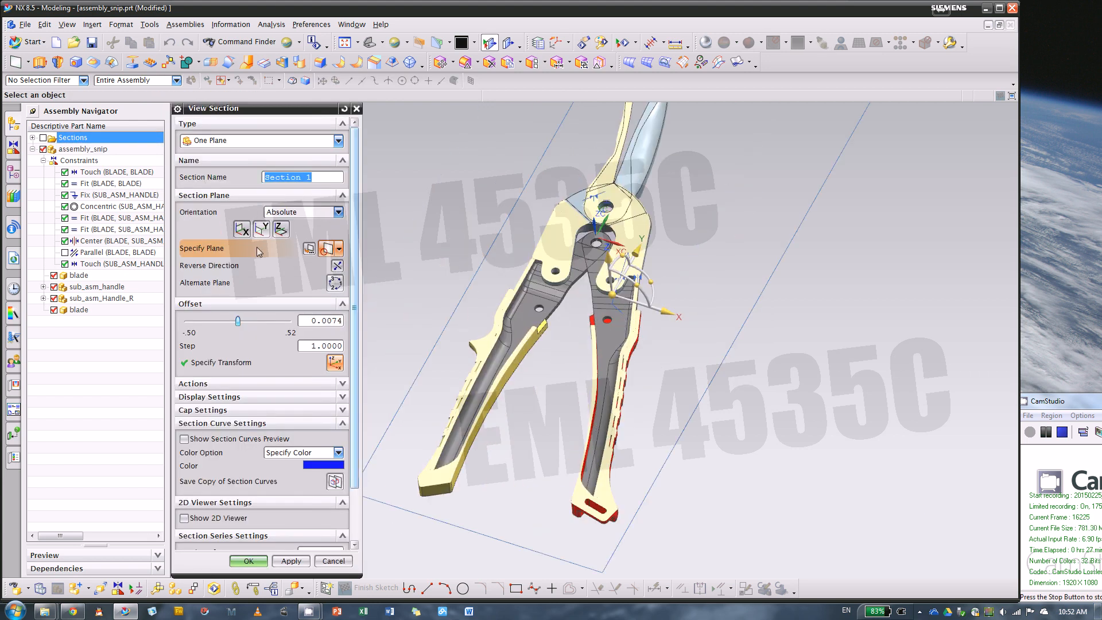
{"action": "left_click", "coordinate": [262, 229]}
{"action": "left_click", "coordinate": [279, 230]}
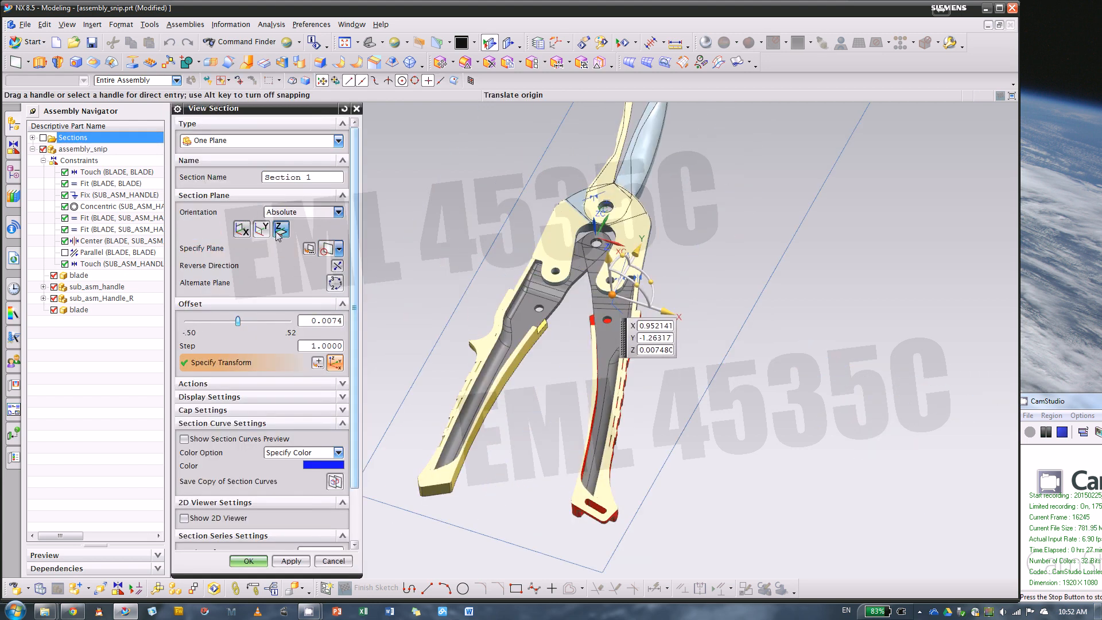
- Set the section plane's Z coordinate to 0 and accept the view section
{"action": "middle_click_drag", "start_coordinate": [763, 311], "coordinate": [705, 325]}
{"action": "scroll", "coordinate": [705, 325], "scroll_direction": "up", "scroll_amount": 1}
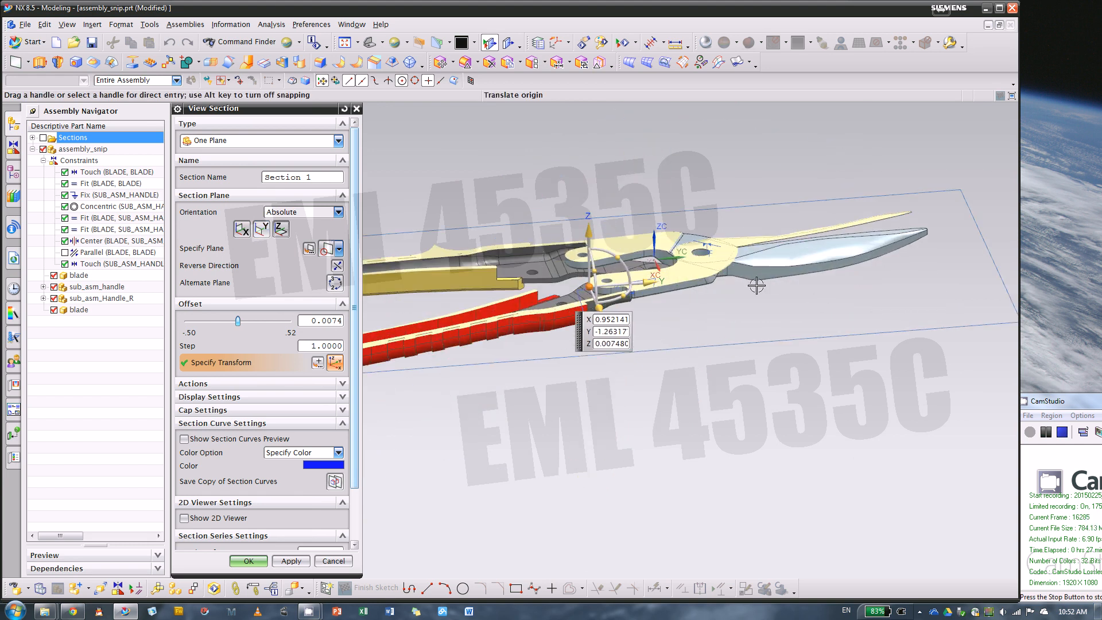
{"action": "left_click", "coordinate": [614, 343]}
{"action": "type", "text": "0"}
{"action": "key", "text": "Return"}
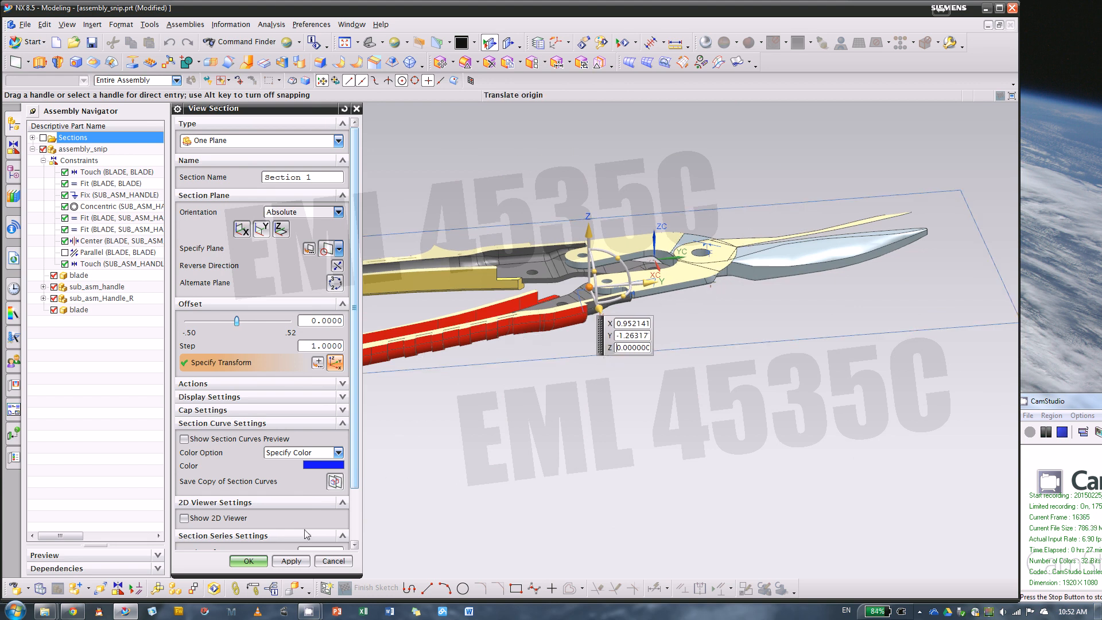
{"action": "left_click", "coordinate": [250, 563]}
- Inspect the cut red handle closely and display the section curves of Section 1
{"action": "middle_click_drag", "start_coordinate": [494, 470], "coordinate": [604, 438]}
{"action": "scroll", "coordinate": [475, 360], "scroll_direction": "up", "scroll_amount": 4}
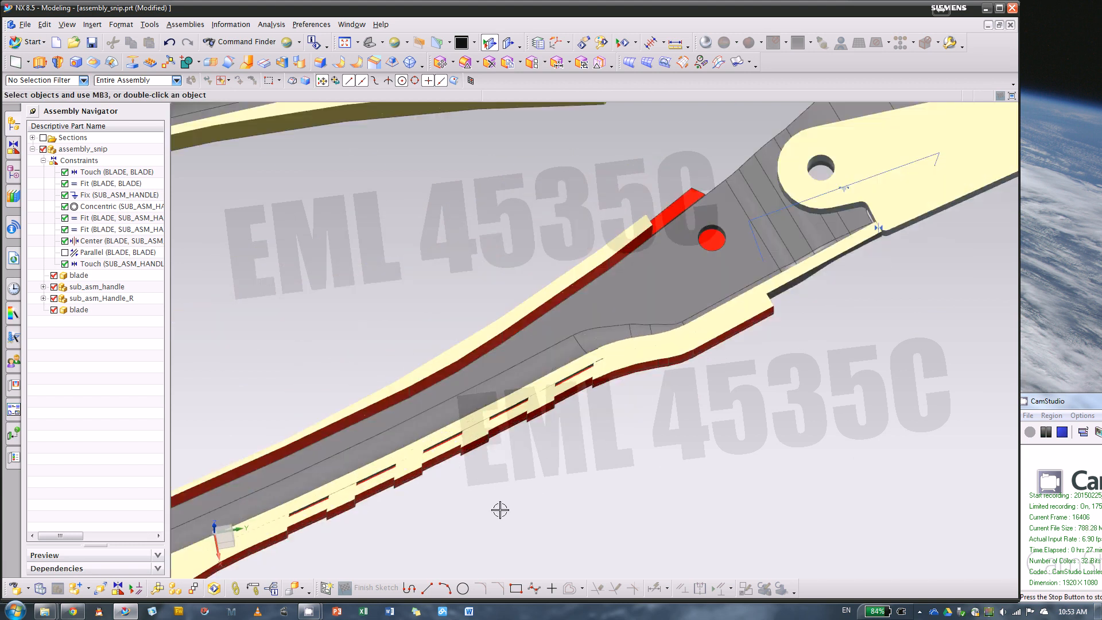
{"action": "scroll", "coordinate": [499, 500], "scroll_direction": "up", "scroll_amount": 1}
{"action": "scroll", "coordinate": [439, 371], "scroll_direction": "up", "scroll_amount": 2}
{"action": "scroll", "coordinate": [608, 428], "scroll_direction": "down", "scroll_amount": 3}
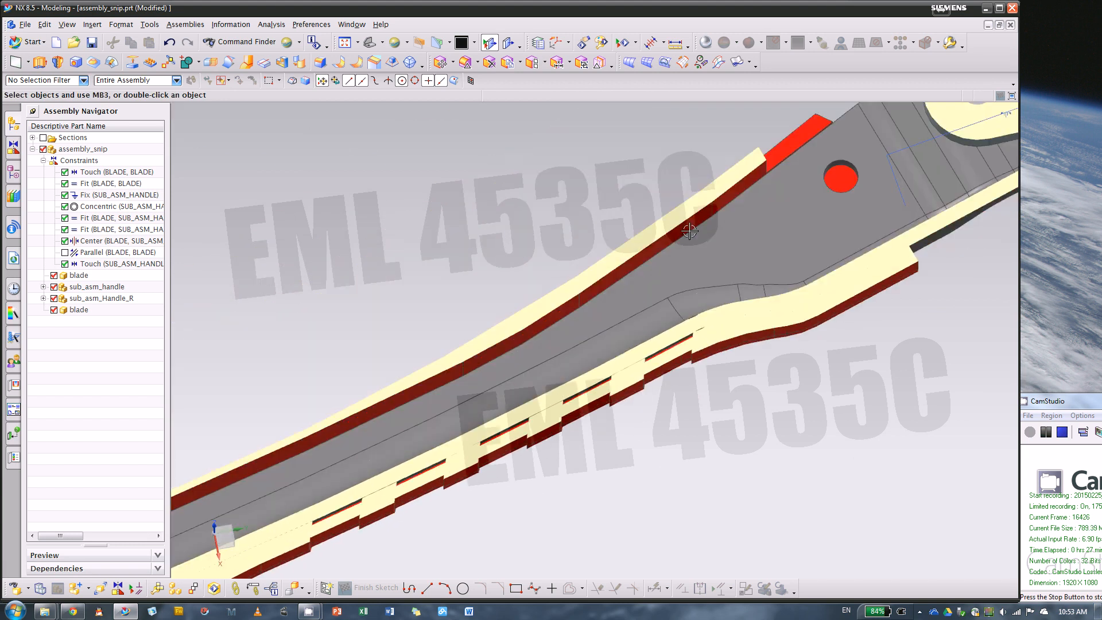
{"action": "left_click", "coordinate": [34, 137]}
{"action": "scroll", "coordinate": [803, 323], "scroll_direction": "down", "scroll_amount": 3}
{"action": "scroll", "coordinate": [754, 337], "scroll_direction": "up", "scroll_amount": 2}
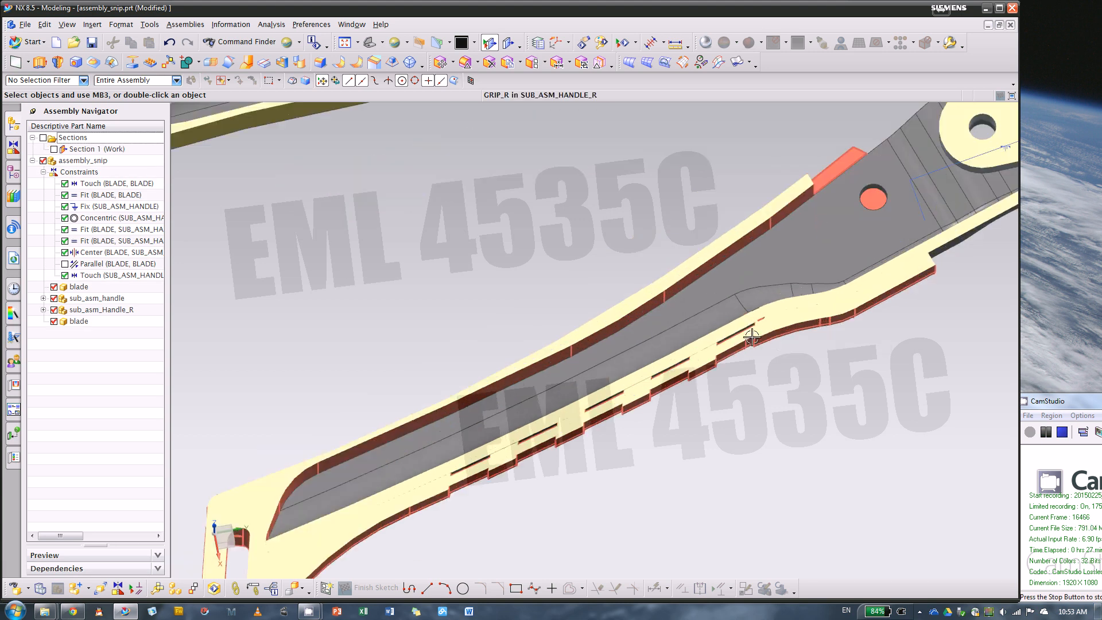
{"action": "left_click", "coordinate": [54, 150]}
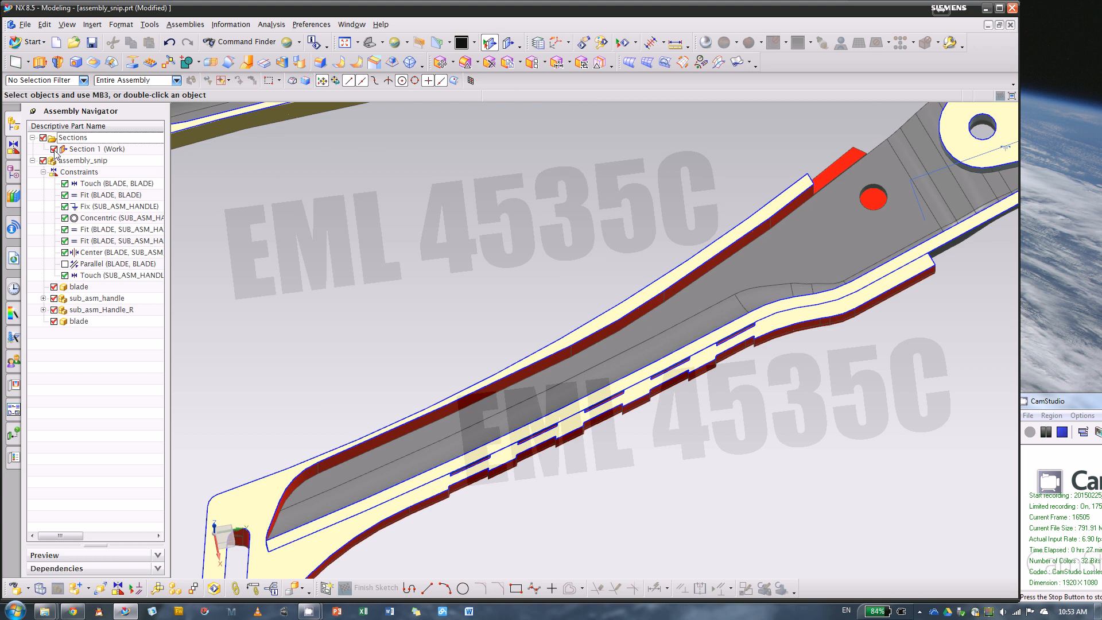
- Examine the sectioned grips, metal handles and blades along their section curves, close up and as a whole
{"action": "scroll", "coordinate": [527, 365], "scroll_direction": "down", "scroll_amount": 3}
{"action": "scroll", "coordinate": [580, 369], "scroll_direction": "up", "scroll_amount": 5}
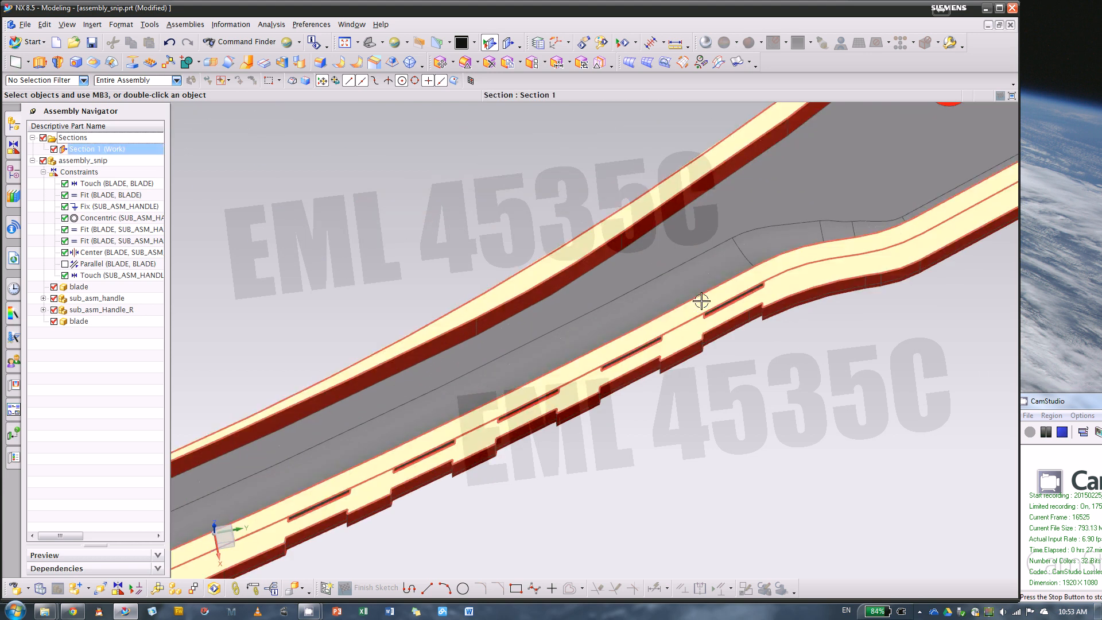
{"action": "scroll", "coordinate": [702, 301], "scroll_direction": "down", "scroll_amount": 1}
{"action": "middle_click_drag", "start_coordinate": [691, 477], "coordinate": [631, 468]}
{"action": "scroll", "coordinate": [628, 436], "scroll_direction": "down", "scroll_amount": 3}
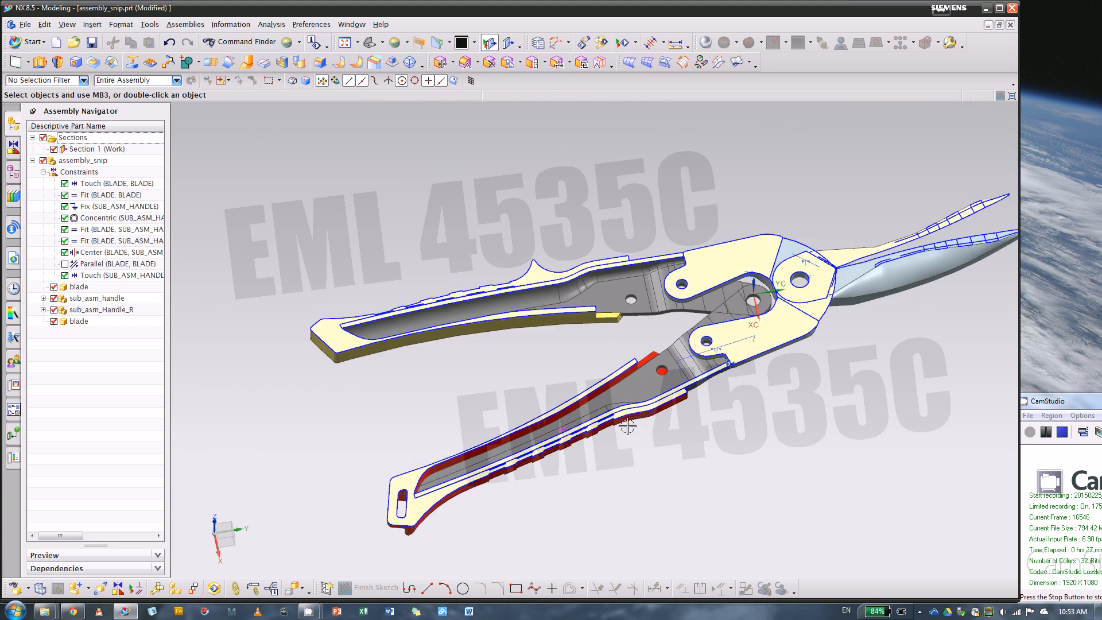
{"action": "scroll", "coordinate": [750, 315], "scroll_direction": "up", "scroll_amount": 3}
{"action": "scroll", "coordinate": [753, 230], "scroll_direction": "down", "scroll_amount": 3}
{"action": "scroll", "coordinate": [614, 301], "scroll_direction": "up", "scroll_amount": 2}
{"action": "scroll", "coordinate": [614, 301], "scroll_direction": "down", "scroll_amount": 2}
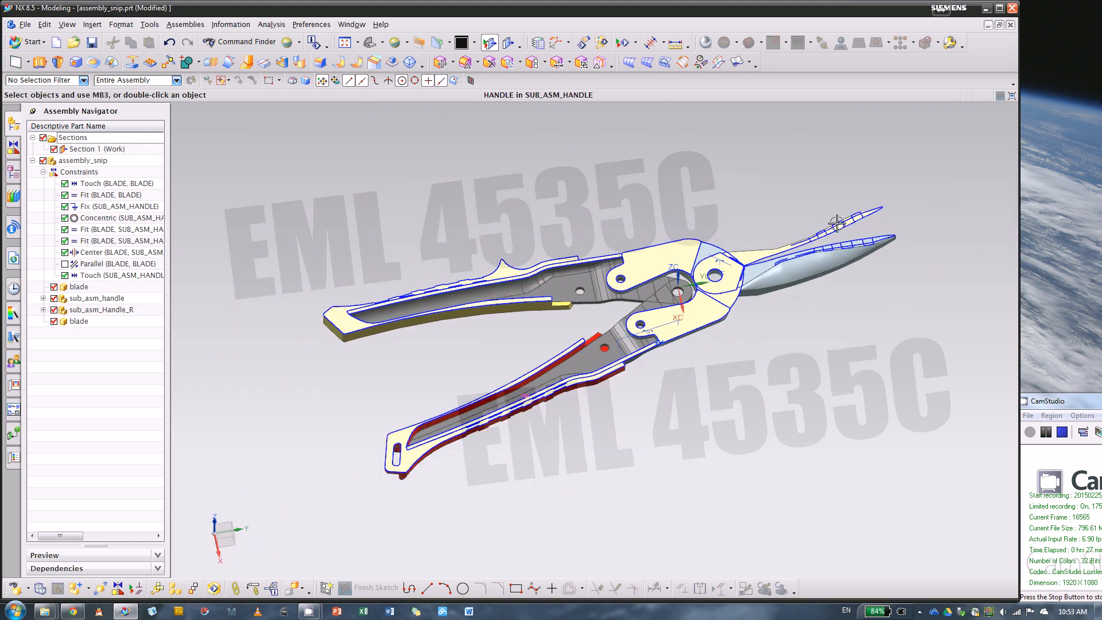
{"action": "scroll", "coordinate": [838, 223], "scroll_direction": "up", "scroll_amount": 1}
{"action": "scroll", "coordinate": [265, 328], "scroll_direction": "up", "scroll_amount": 2}
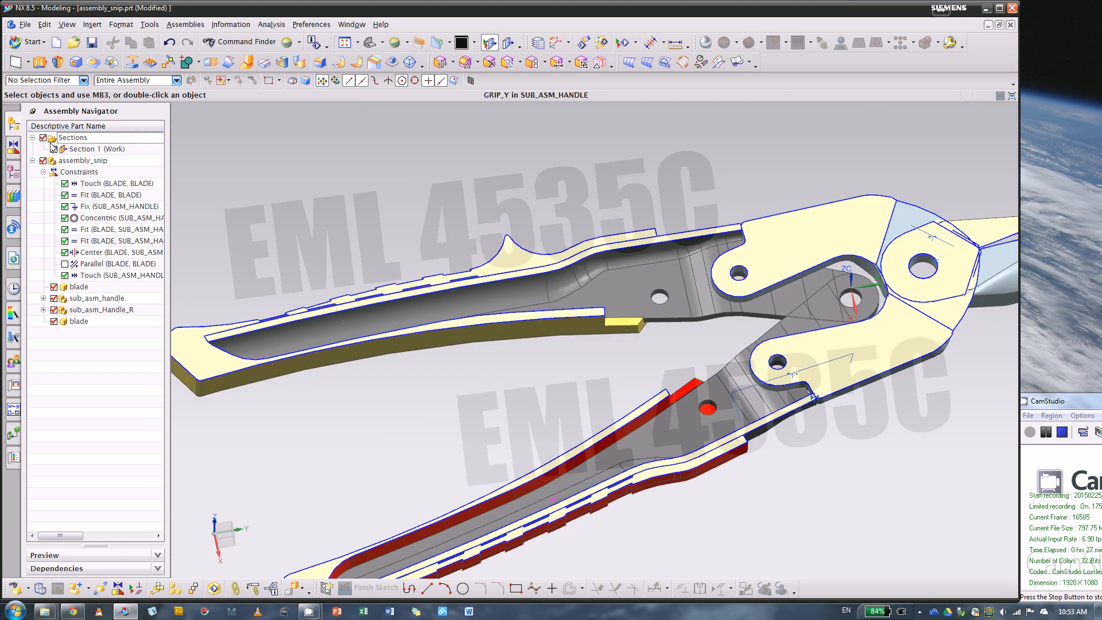
{"action": "scroll", "coordinate": [546, 229], "scroll_direction": "down", "scroll_amount": 3}
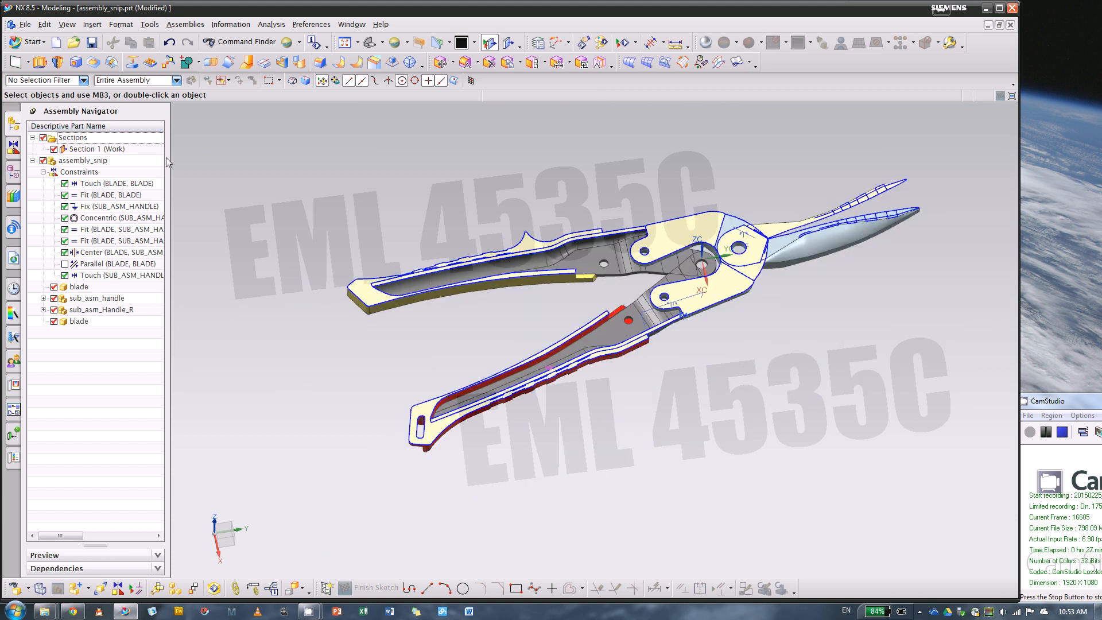
- Turn off the section cut and hide the Section 1 curves, returning to a front view of the complete snips
{"action": "double_click", "coordinate": [98, 152]}
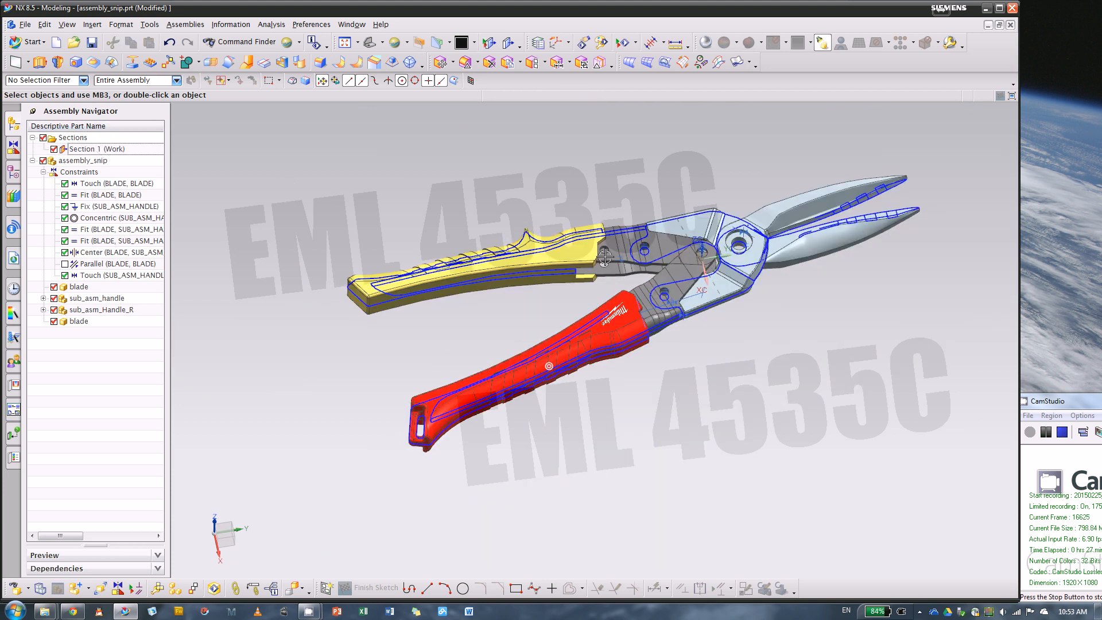
{"action": "left_click", "coordinate": [54, 149]}
{"action": "middle_click_drag", "start_coordinate": [320, 312], "coordinate": [326, 361]}
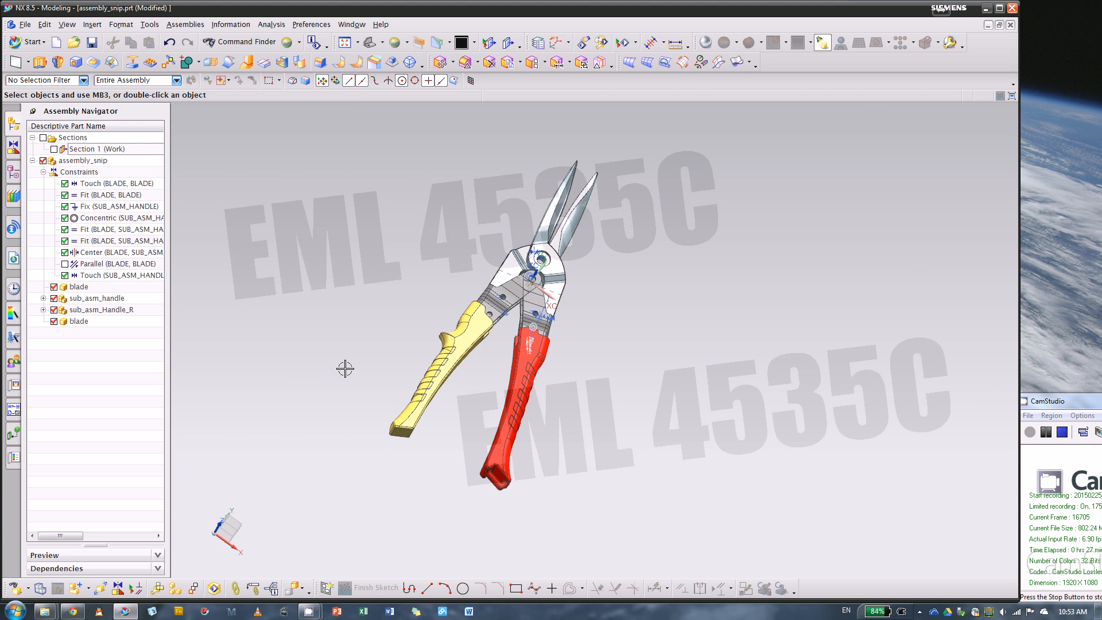
{"action": "middle_click_drag", "start_coordinate": [339, 327], "coordinate": [324, 368]}
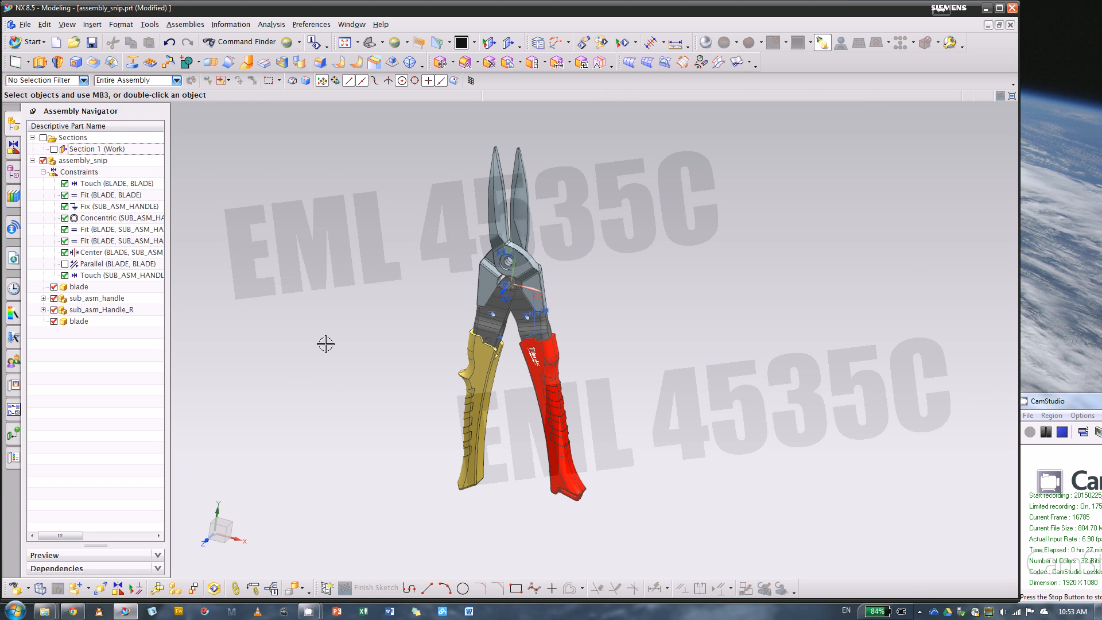
{"action": "left_click", "coordinate": [56, 42]}
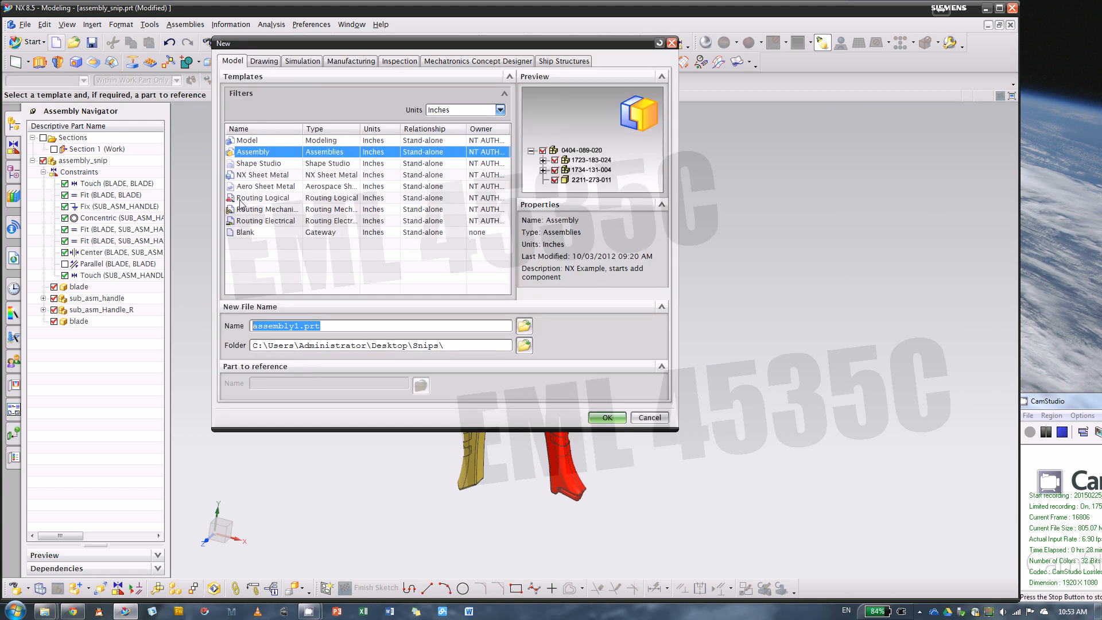
{"action": "left_click", "coordinate": [267, 61]}
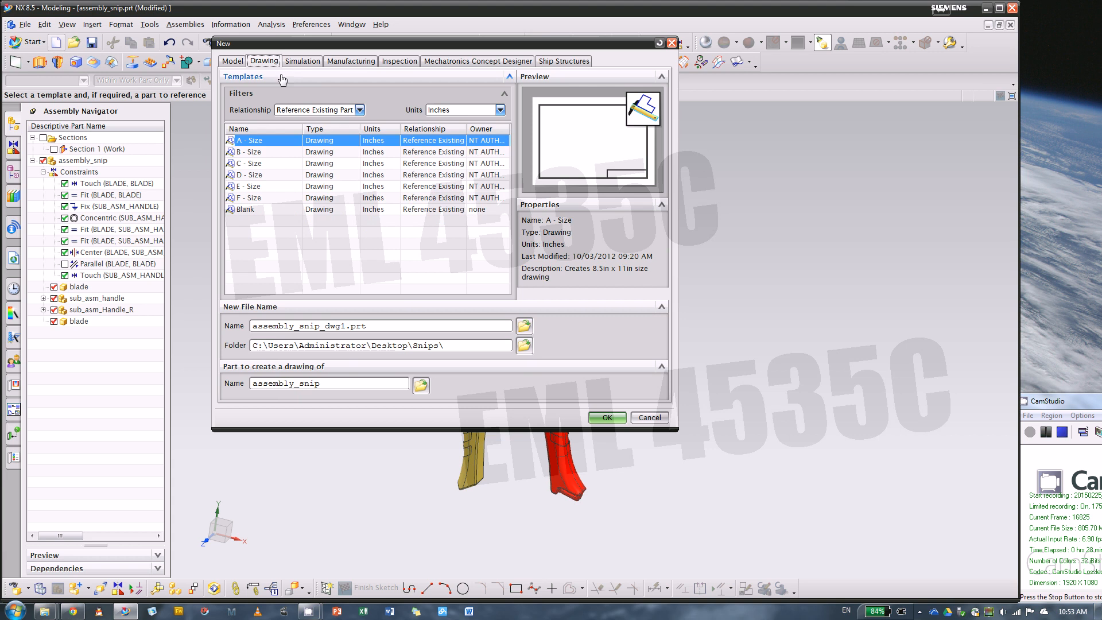
{"action": "left_click", "coordinate": [303, 112]}
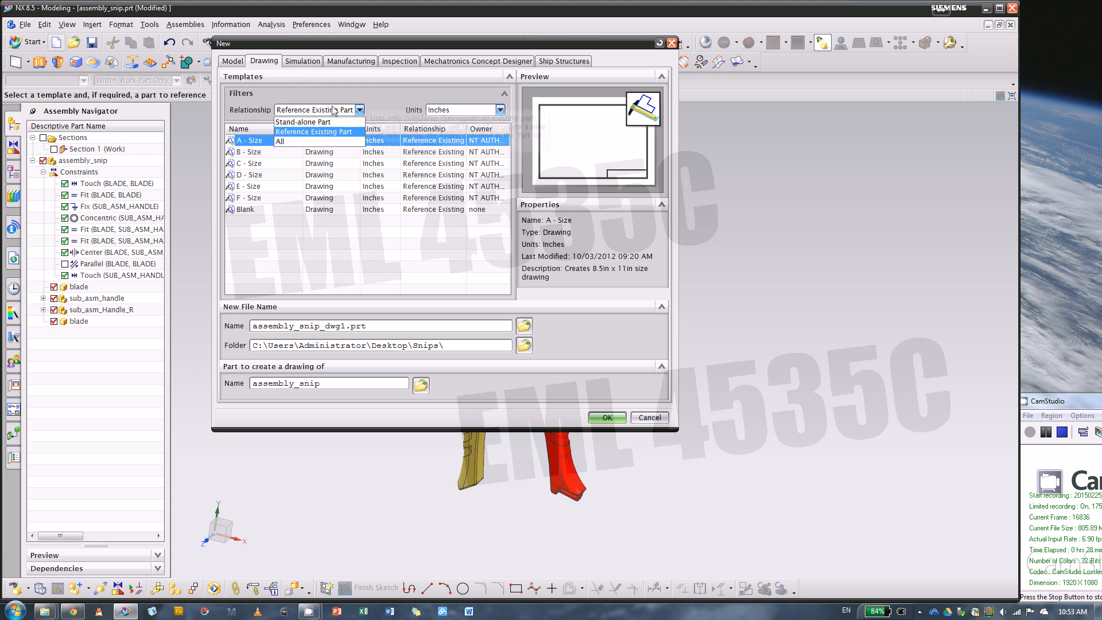
{"action": "left_click", "coordinate": [307, 132]}
{"action": "left_click_drag", "start_coordinate": [268, 46], "coordinate": [225, 106]}
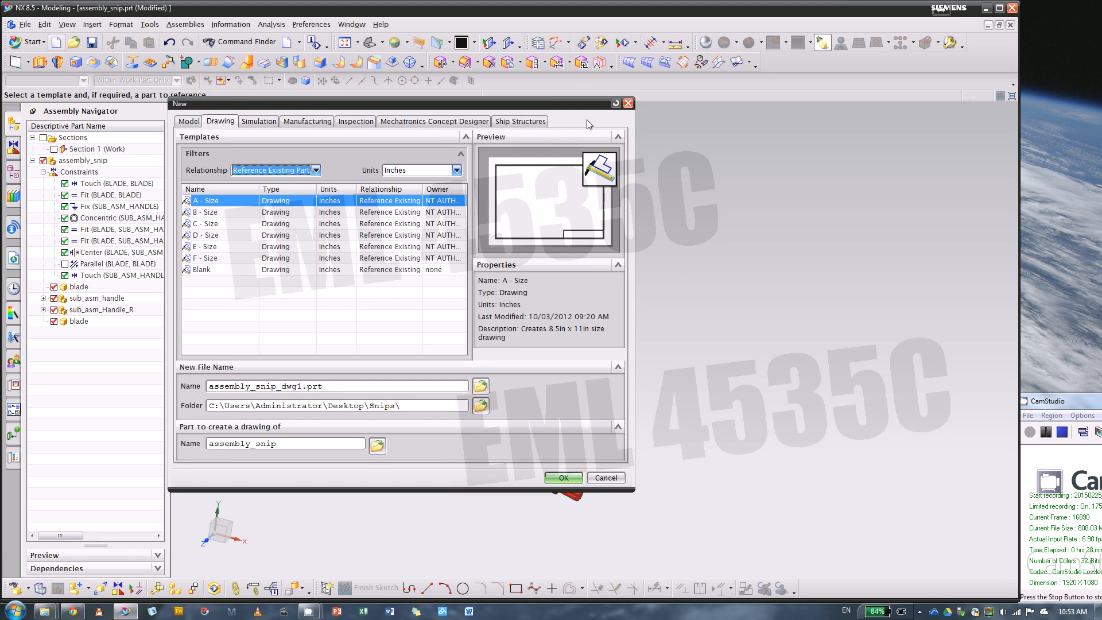
{"action": "left_click", "coordinate": [629, 103]}
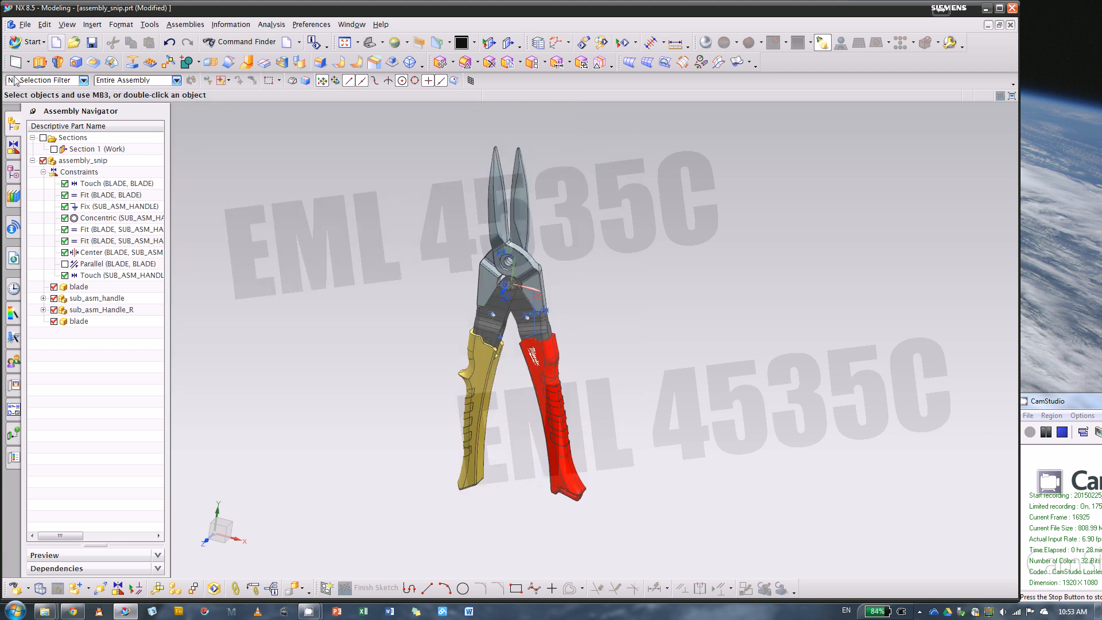
{"action": "left_click", "coordinate": [33, 42]}
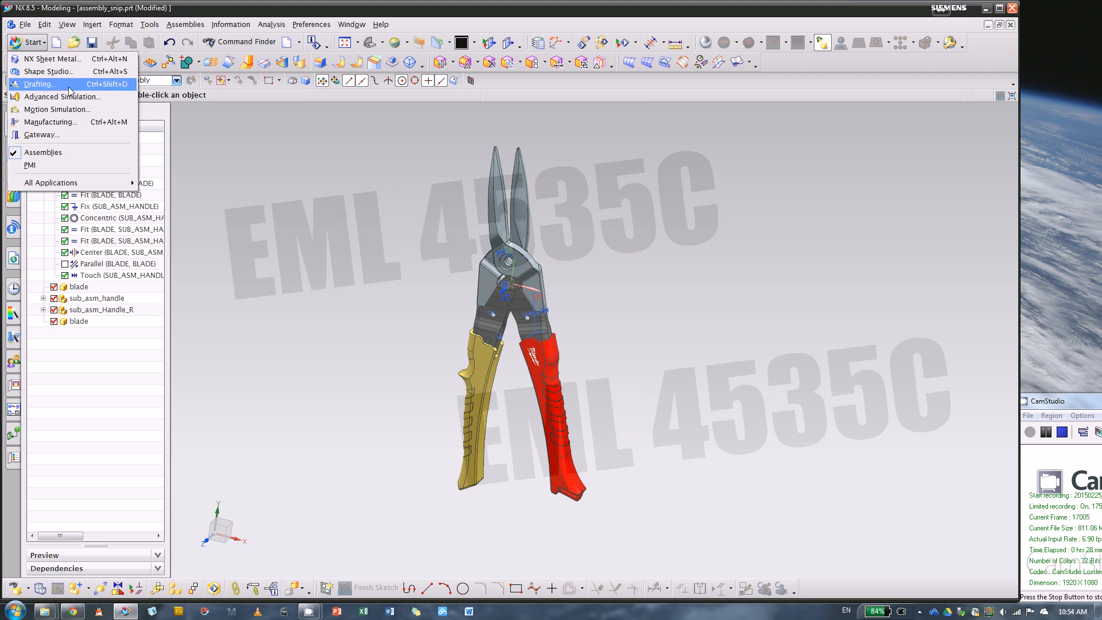
- Switch from the snips assembly to the blade.prt part
{"action": "left_click", "coordinate": [351, 24]}
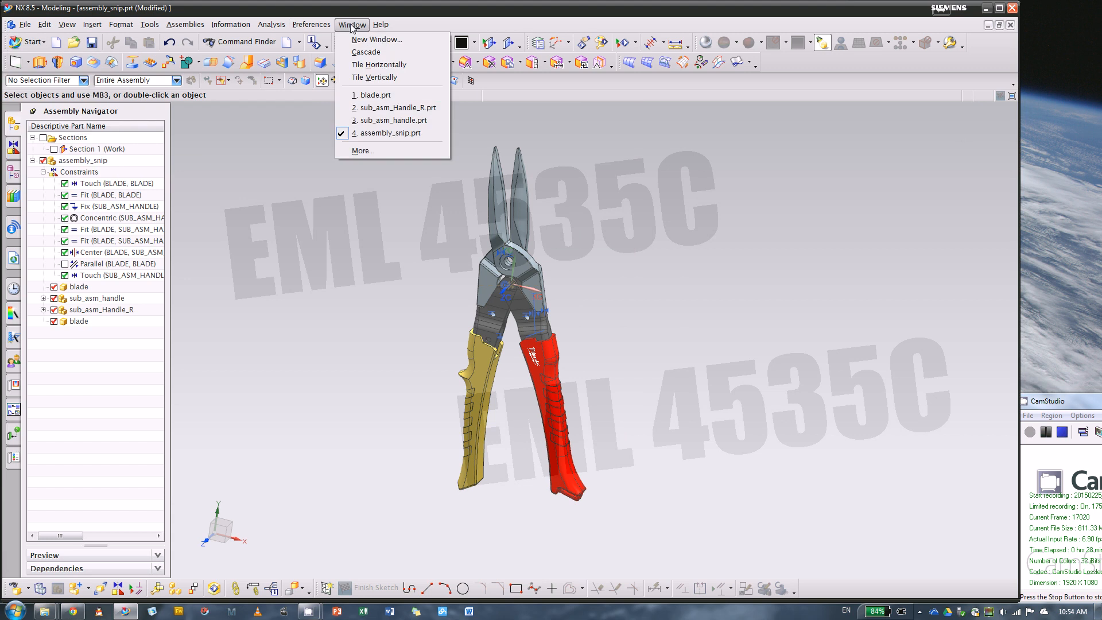
{"action": "left_click", "coordinate": [362, 95]}
{"action": "left_click", "coordinate": [33, 42]}
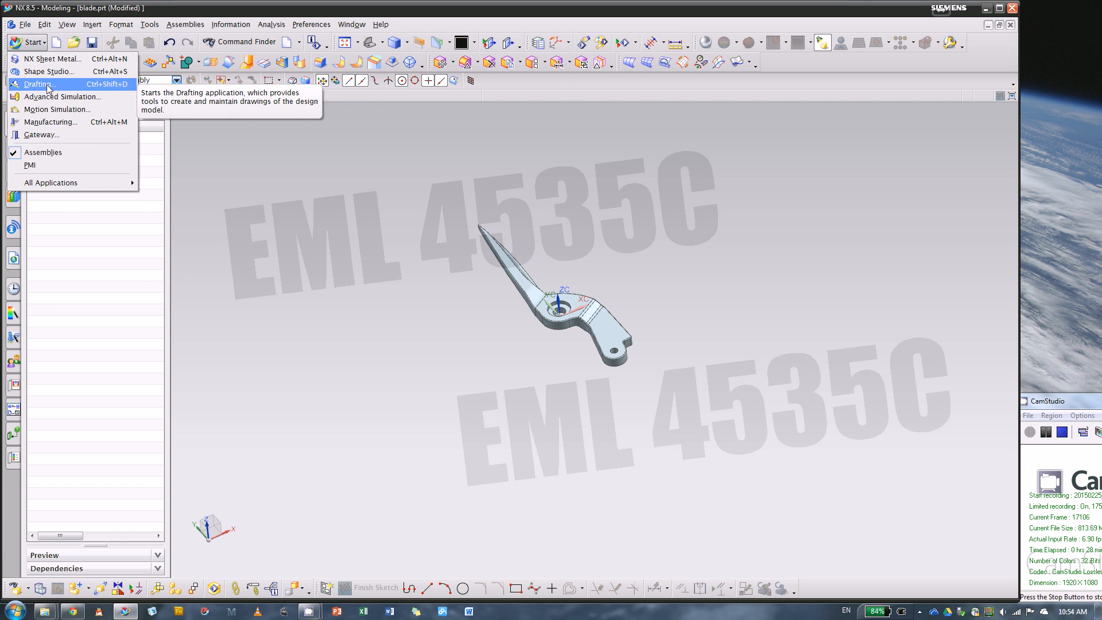
- Create an A-size drawing in inches named blade_dwg1.prt that references the existing blade part
{"action": "left_click", "coordinate": [59, 39]}
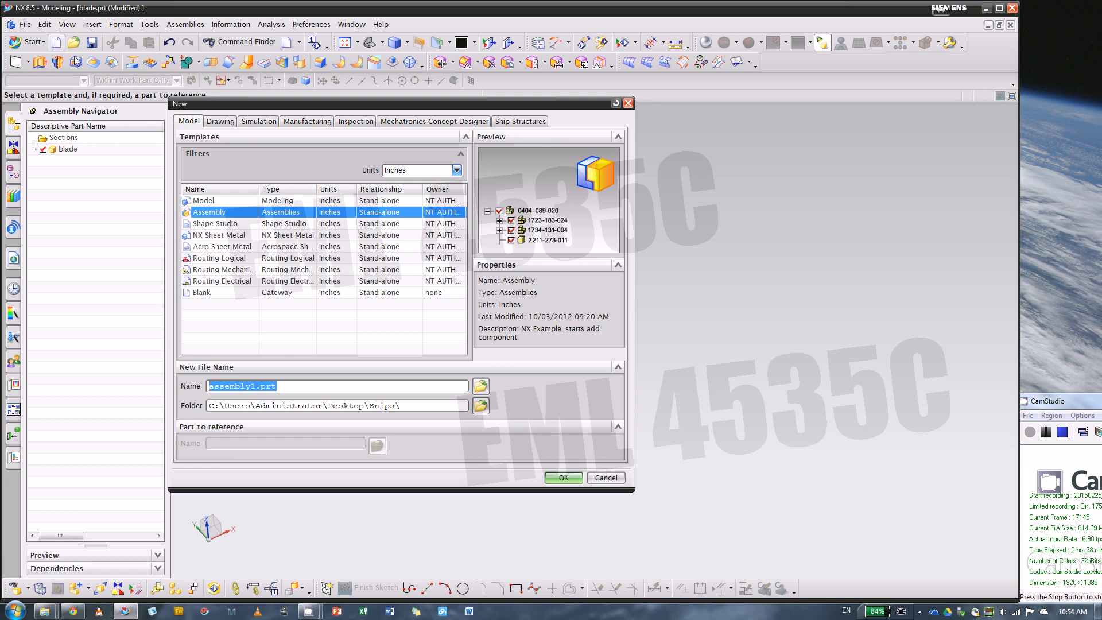
{"action": "left_click", "coordinate": [220, 121]}
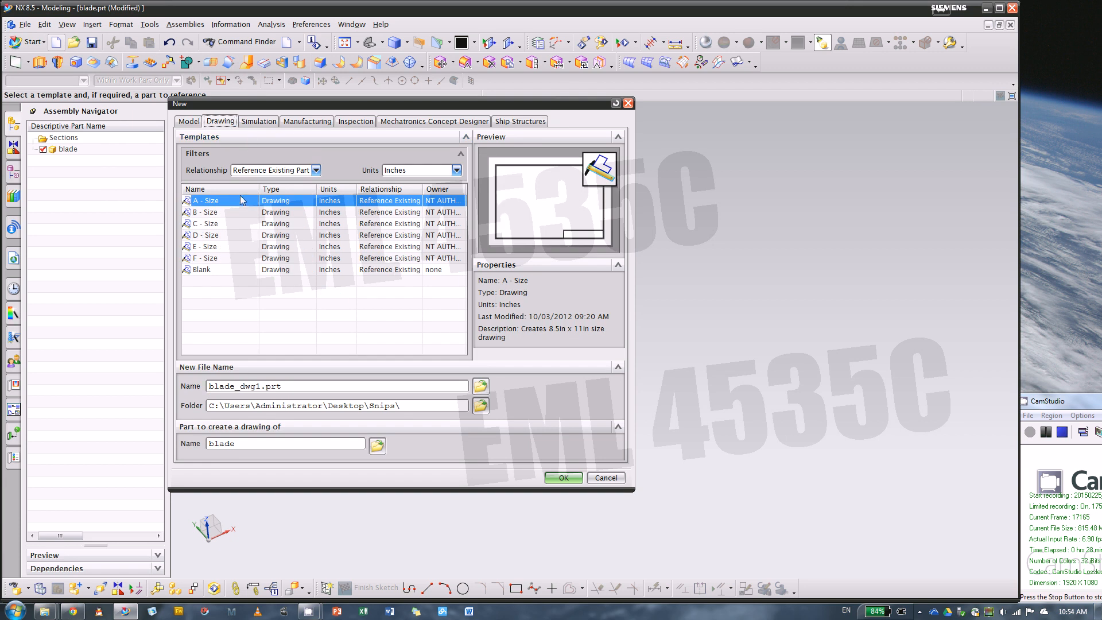
{"action": "left_click", "coordinate": [278, 170]}
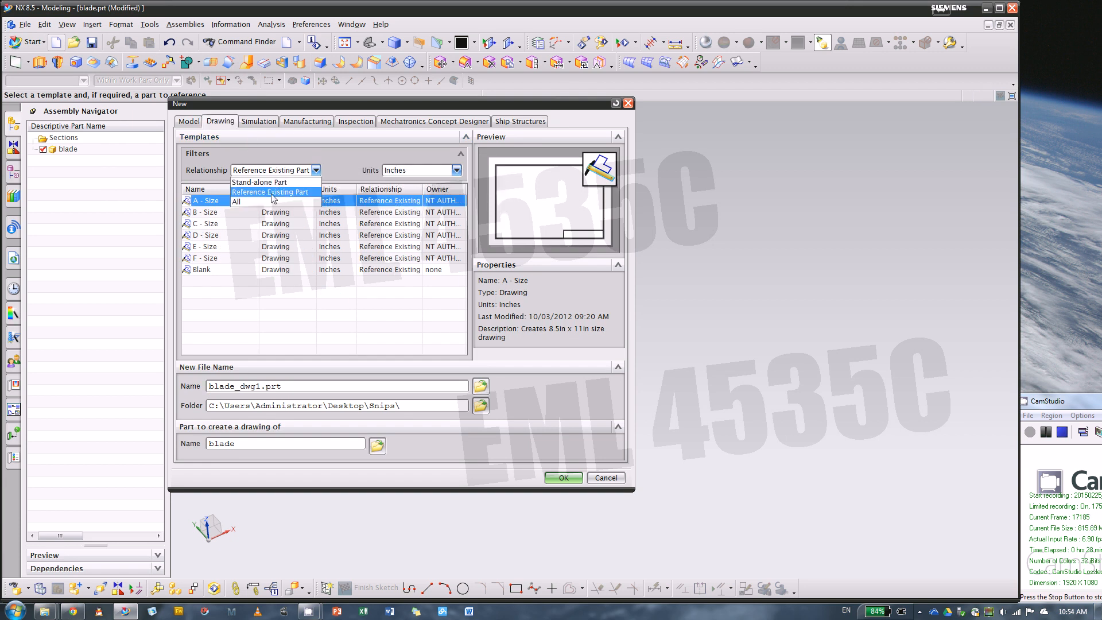
{"action": "left_click", "coordinate": [273, 192]}
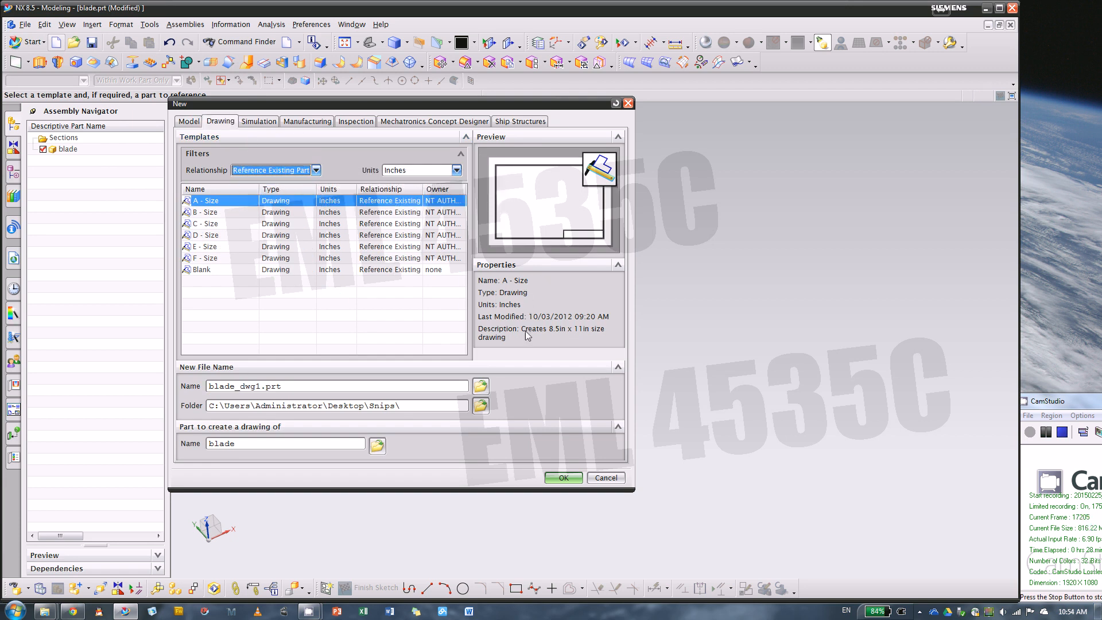
{"action": "left_click", "coordinate": [259, 386]}
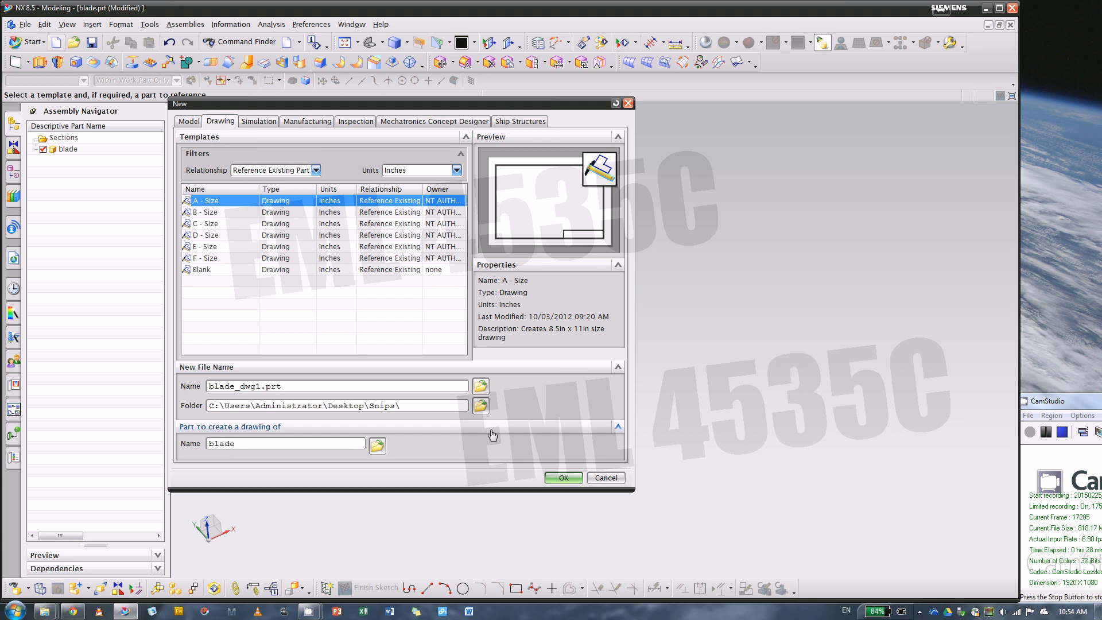
{"action": "left_click", "coordinate": [560, 478]}
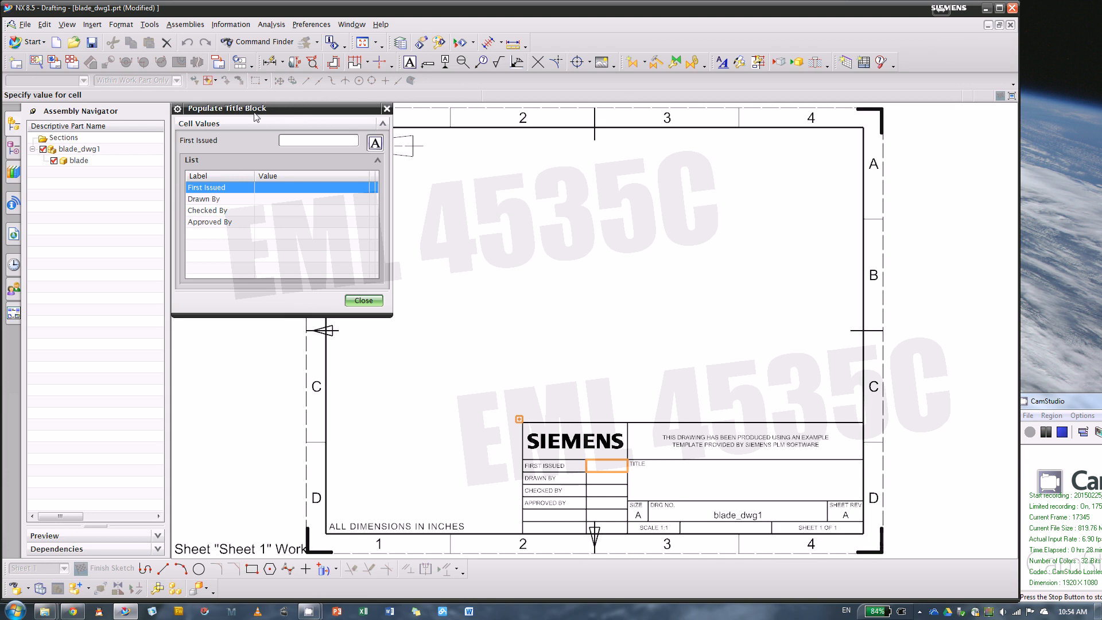
- Go through the title block's Drawn By, Checked By and Approved By cells and close it with all values left blank
{"action": "left_click_drag", "start_coordinate": [255, 113], "coordinate": [181, 183]}
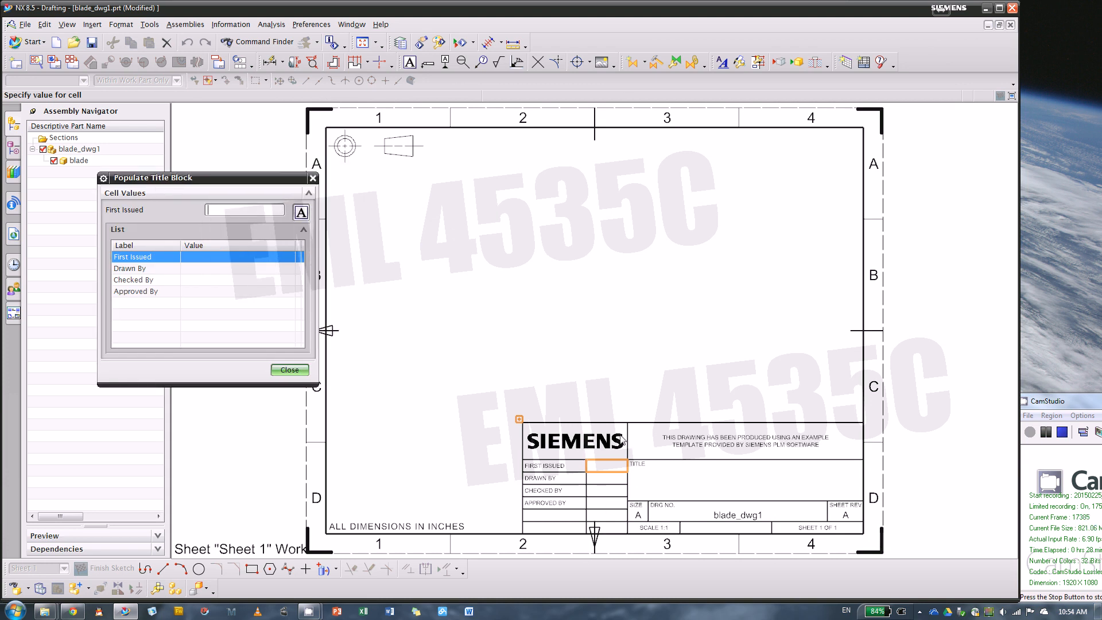
{"action": "left_click", "coordinate": [142, 269]}
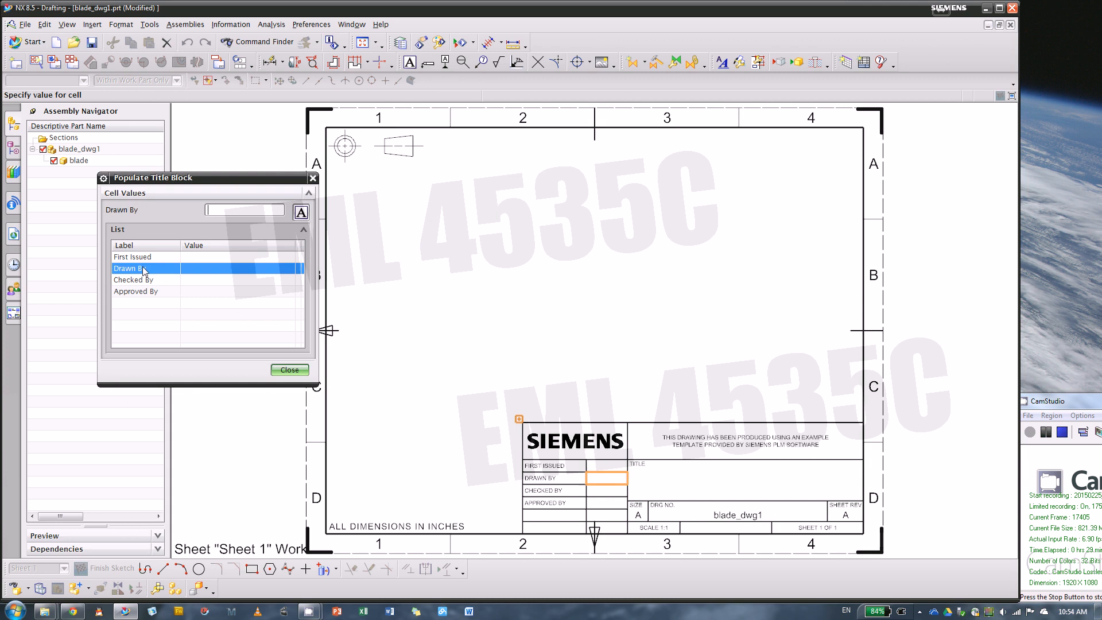
{"action": "left_click", "coordinate": [143, 280]}
{"action": "left_click", "coordinate": [143, 290]}
{"action": "left_click", "coordinate": [286, 371]}
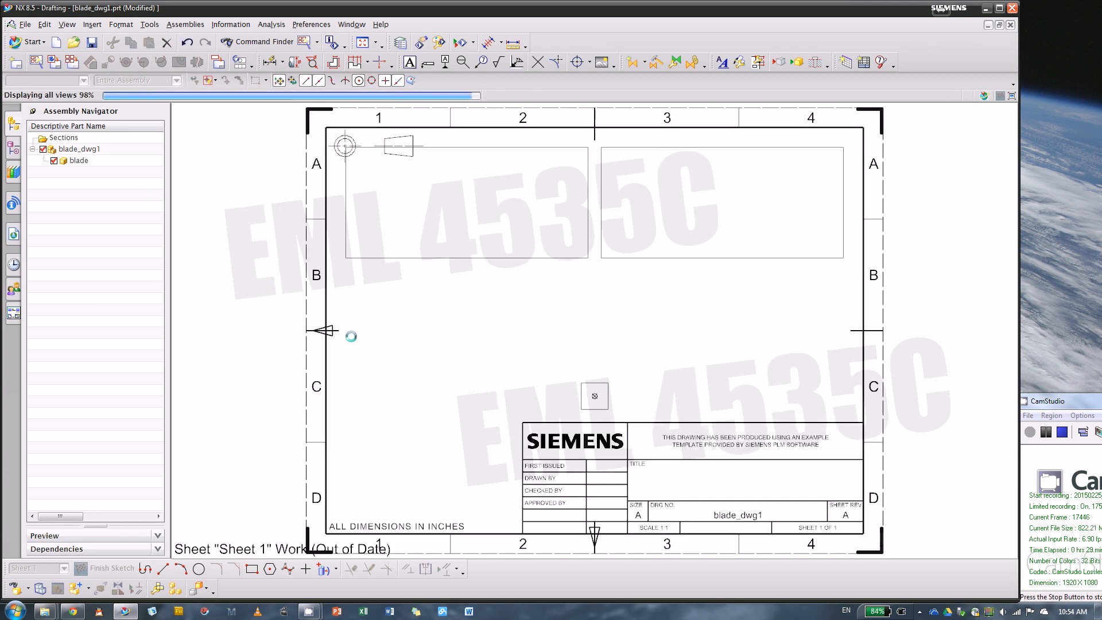
{"action": "left_click_drag", "start_coordinate": [158, 181], "coordinate": [186, 166]}
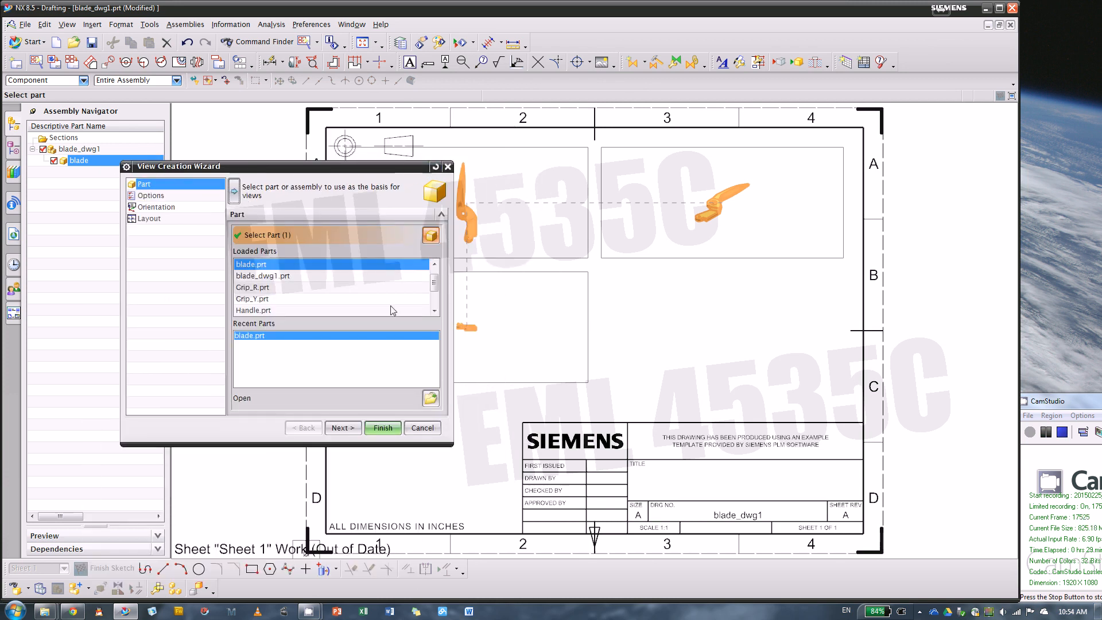
{"action": "left_click", "coordinate": [158, 208]}
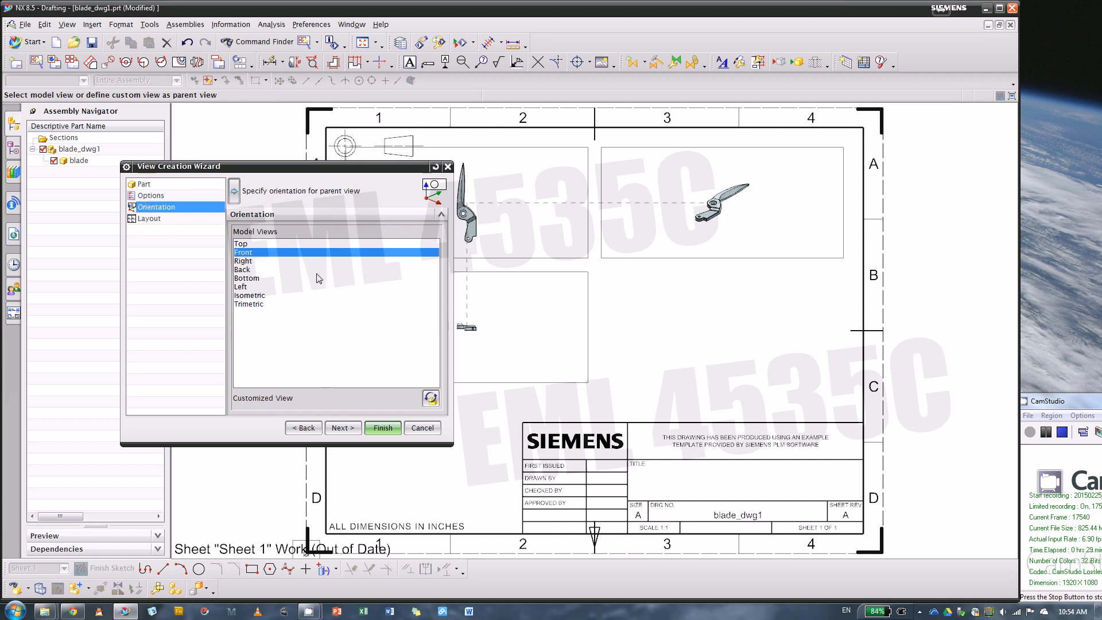
{"action": "left_click", "coordinate": [152, 196]}
{"action": "left_click", "coordinate": [153, 197]}
{"action": "left_click", "coordinate": [152, 207]}
{"action": "left_click", "coordinate": [149, 219]}
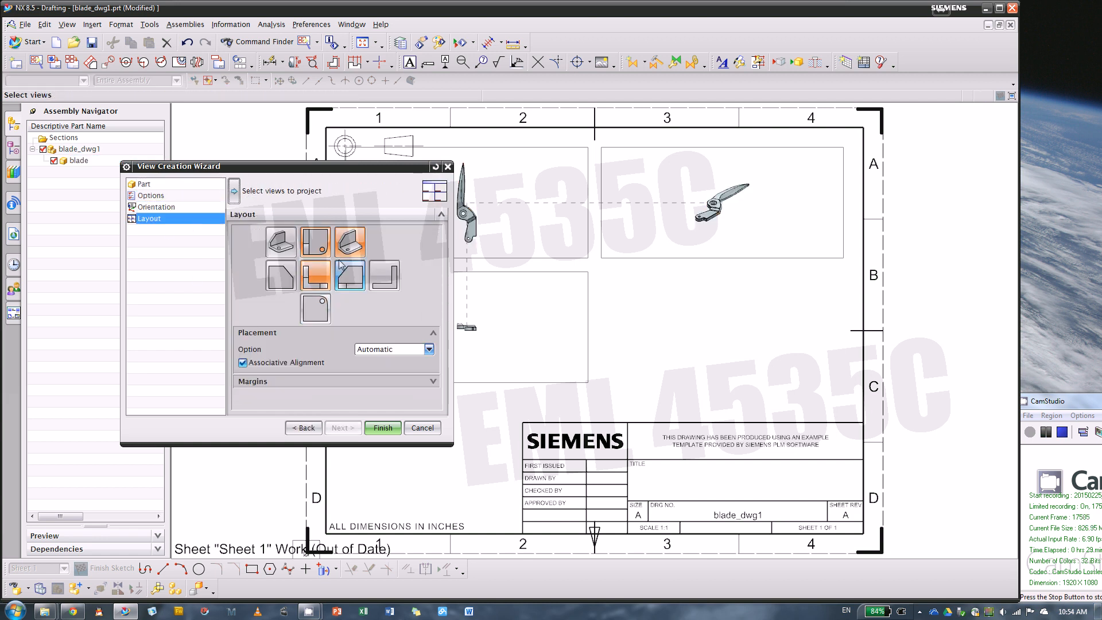
{"action": "left_click", "coordinate": [342, 284]}
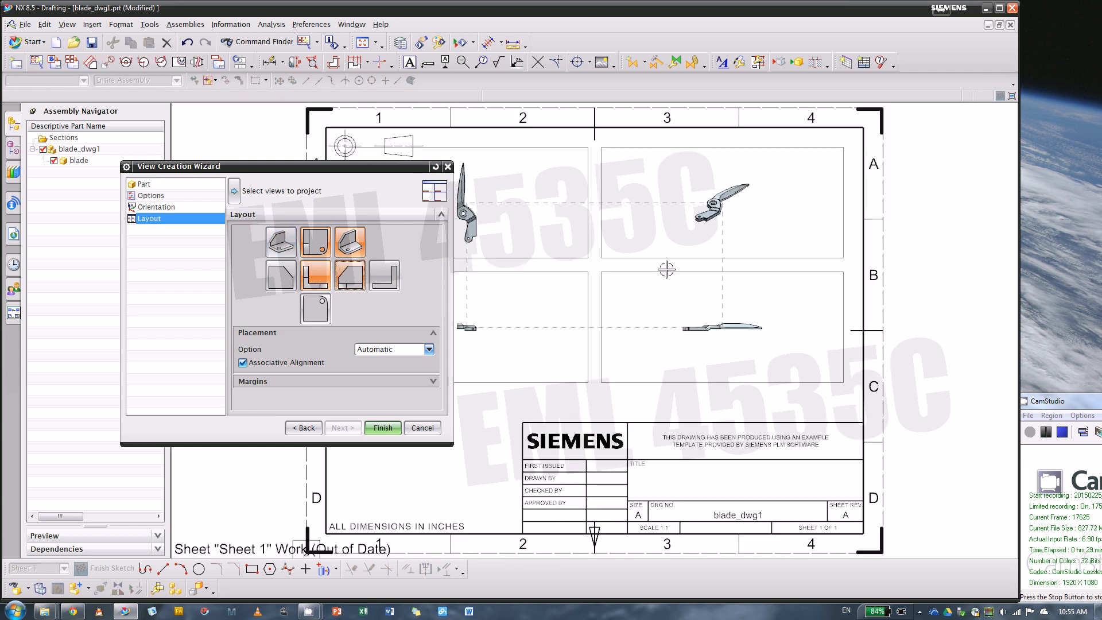
{"action": "left_click", "coordinate": [421, 428]}
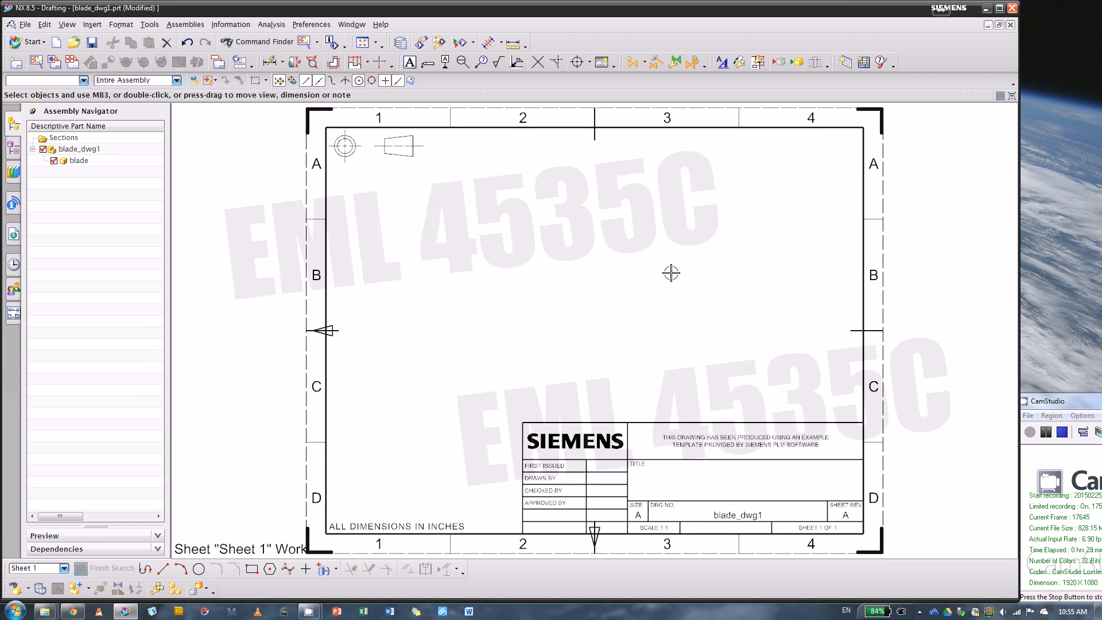
{"action": "left_click", "coordinate": [37, 62]}
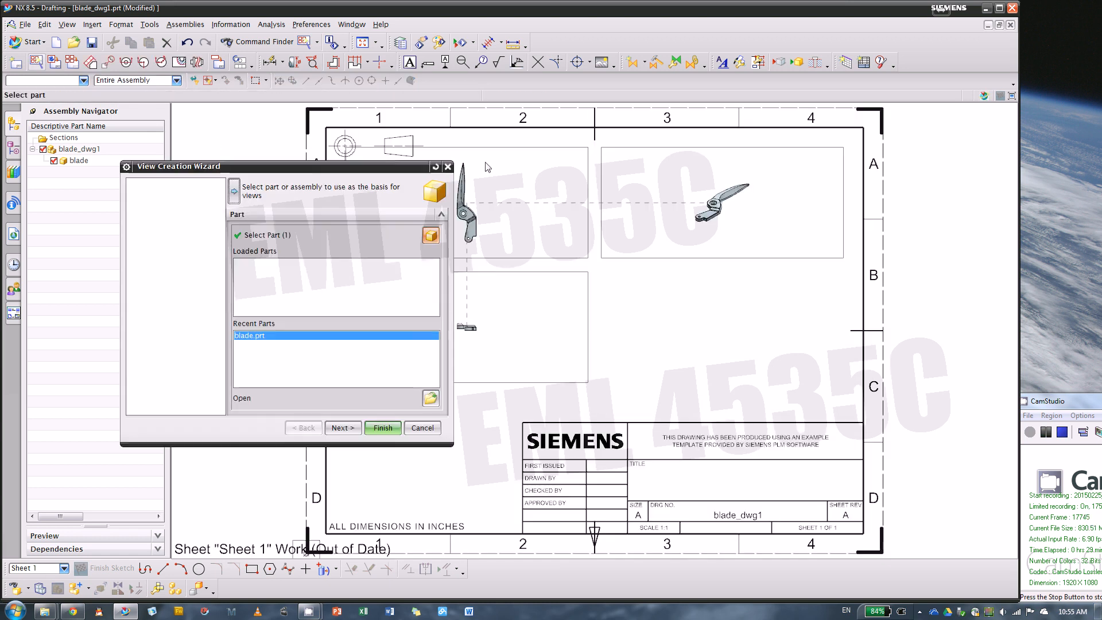
{"action": "left_click", "coordinate": [448, 166]}
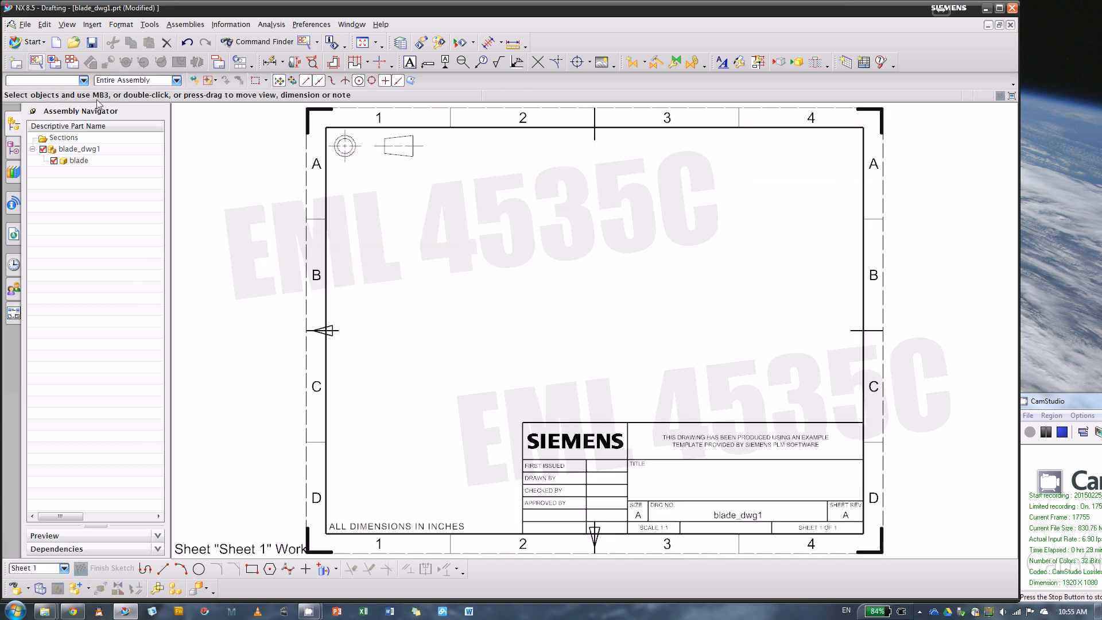
- Place a Top base view of the blade at 1:2 scale in the left part of the sheet
{"action": "left_click", "coordinate": [55, 62]}
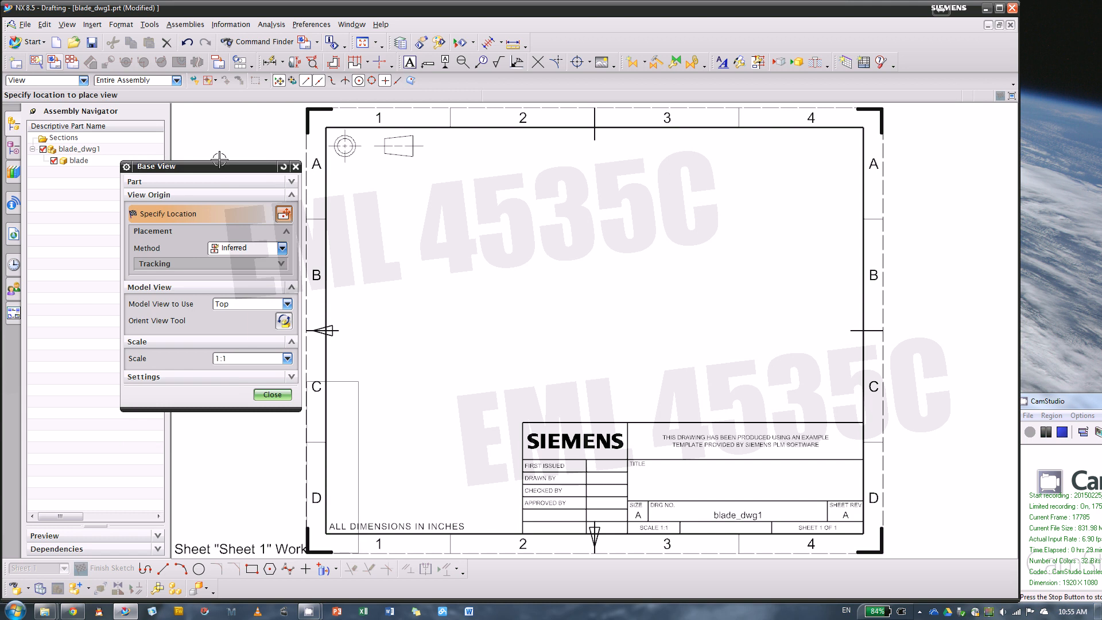
{"action": "left_click_drag", "start_coordinate": [219, 170], "coordinate": [224, 153]}
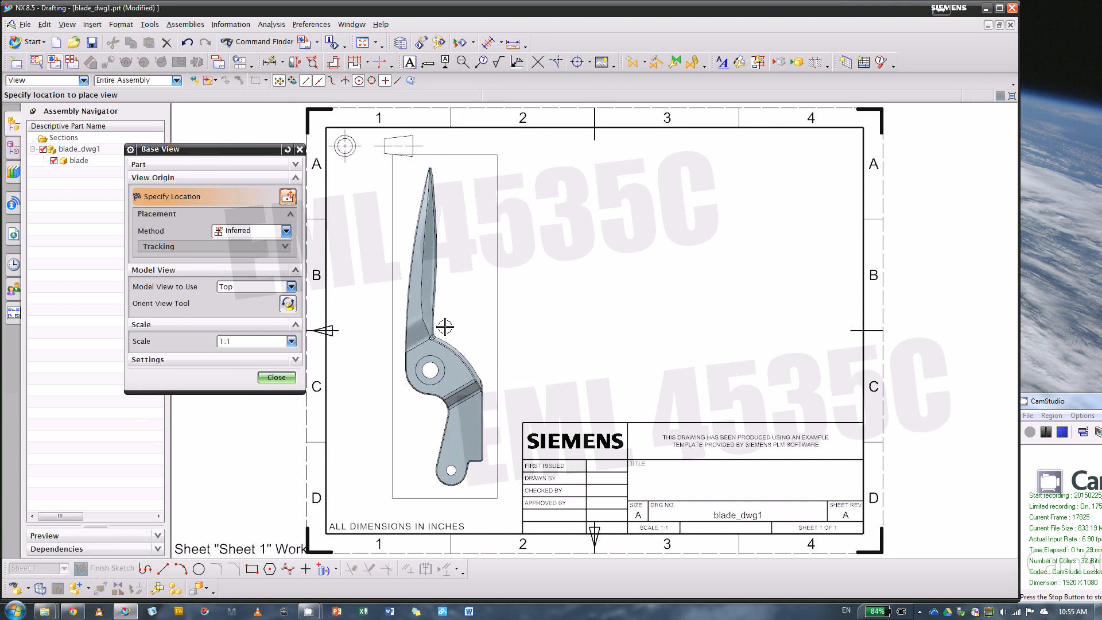
{"action": "left_click", "coordinate": [247, 341]}
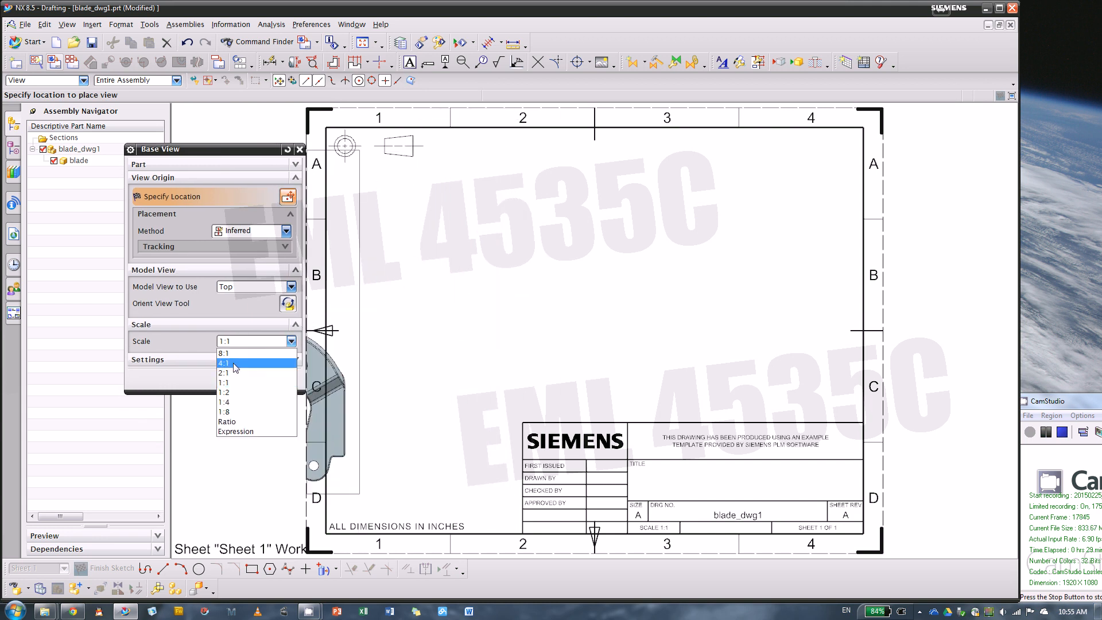
{"action": "left_click", "coordinate": [236, 372]}
{"action": "left_click", "coordinate": [247, 342]}
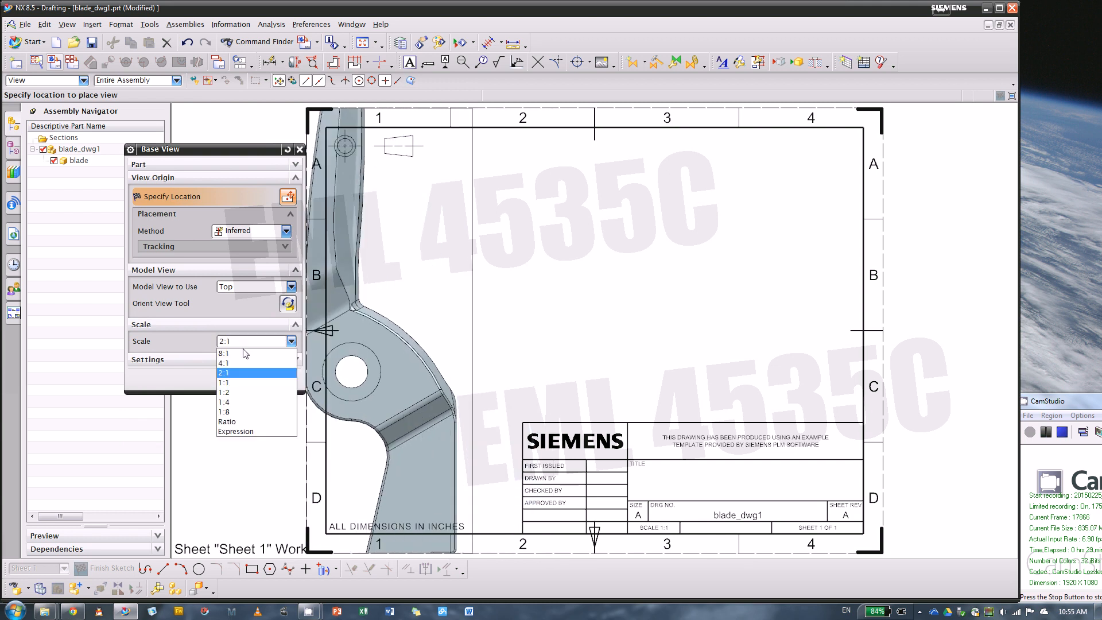
{"action": "left_click", "coordinate": [229, 393]}
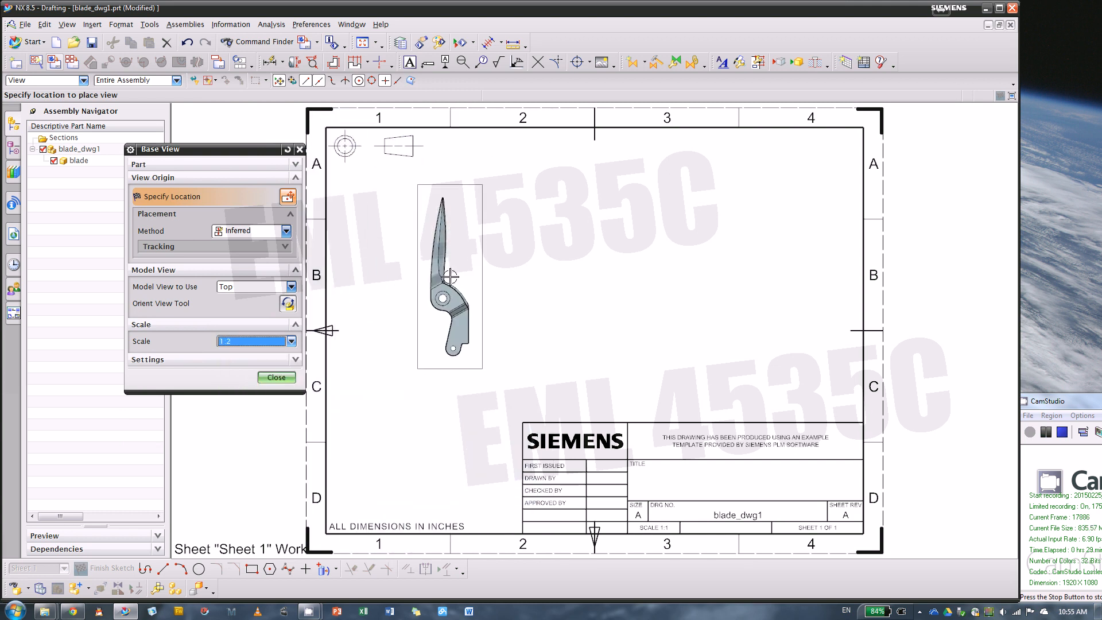
{"action": "left_click", "coordinate": [407, 280]}
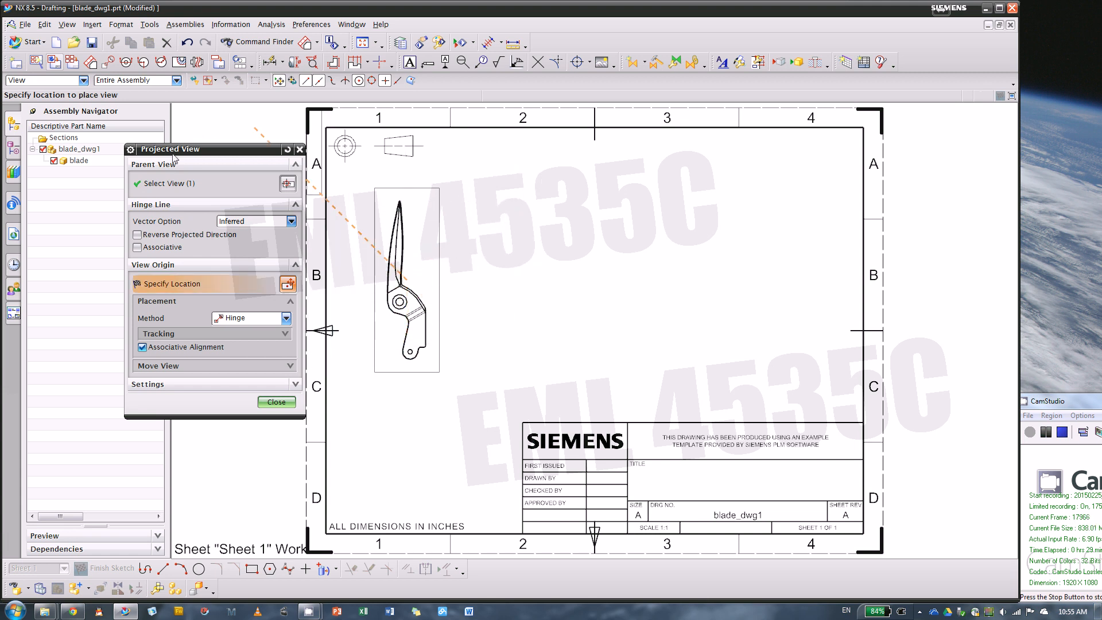
- Project a side view of the blade horizontally to the right of the top view and finish projecting
{"action": "left_click", "coordinate": [13, 148]}
{"action": "left_click_drag", "start_coordinate": [146, 151], "coordinate": [193, 109]}
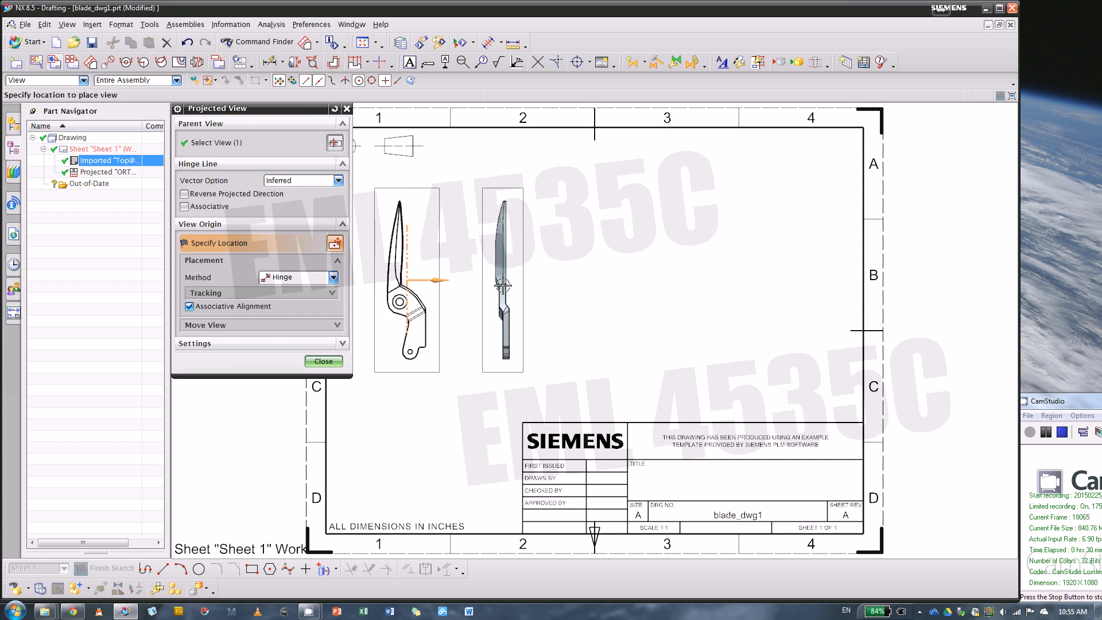
{"action": "left_click", "coordinate": [503, 286]}
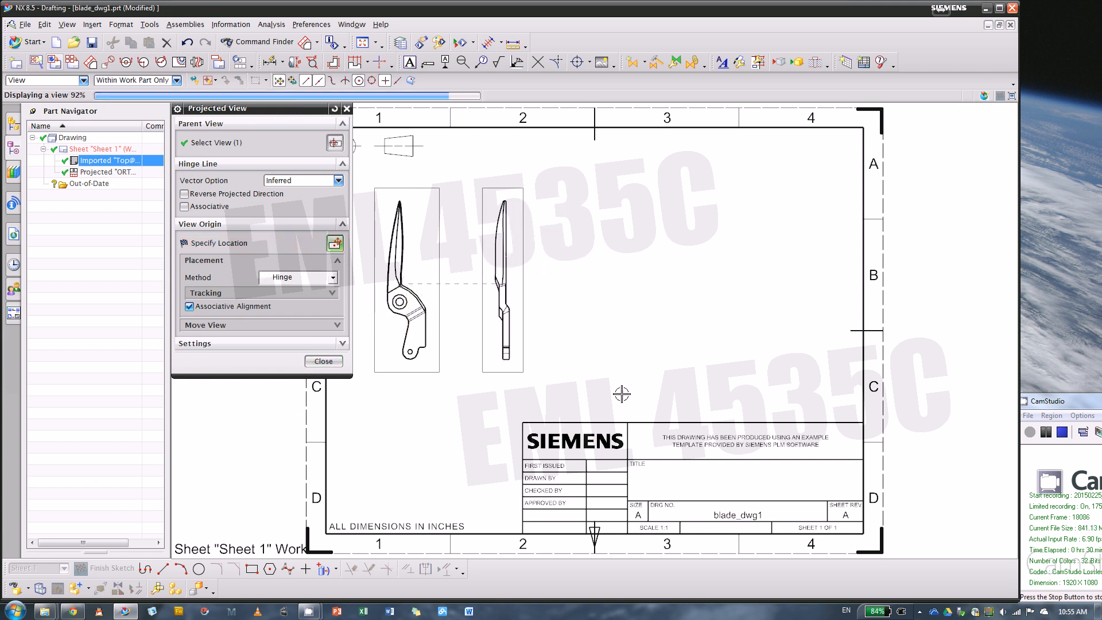
{"action": "left_click", "coordinate": [339, 365]}
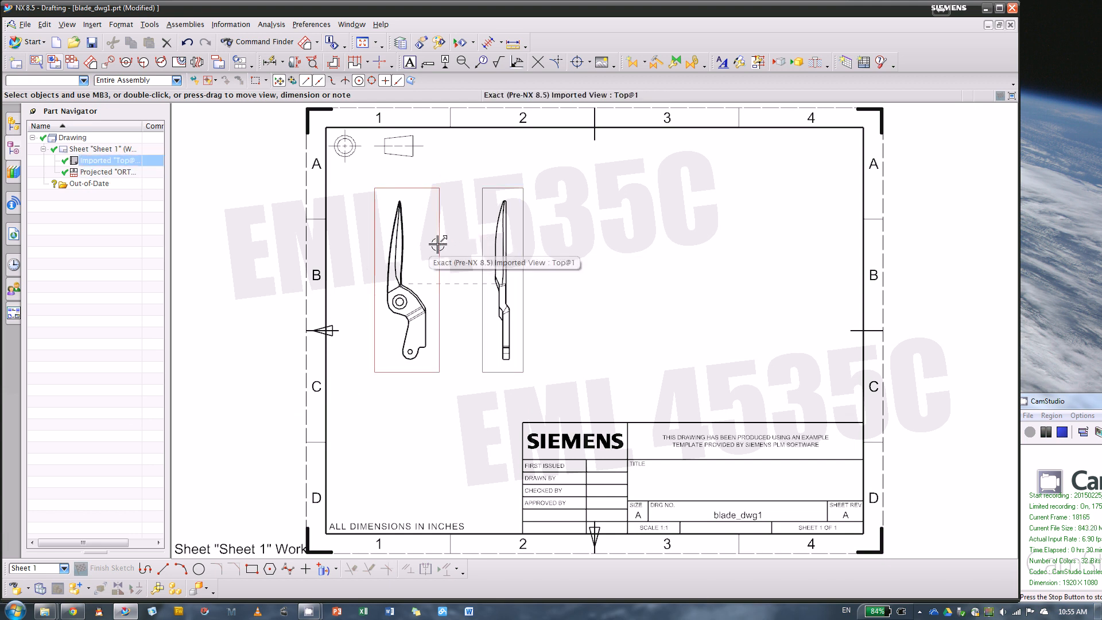
- Place an Isometric base view of the blade at 1:2 scale in the right part of the sheet, above the title block
{"action": "left_click", "coordinate": [55, 62]}
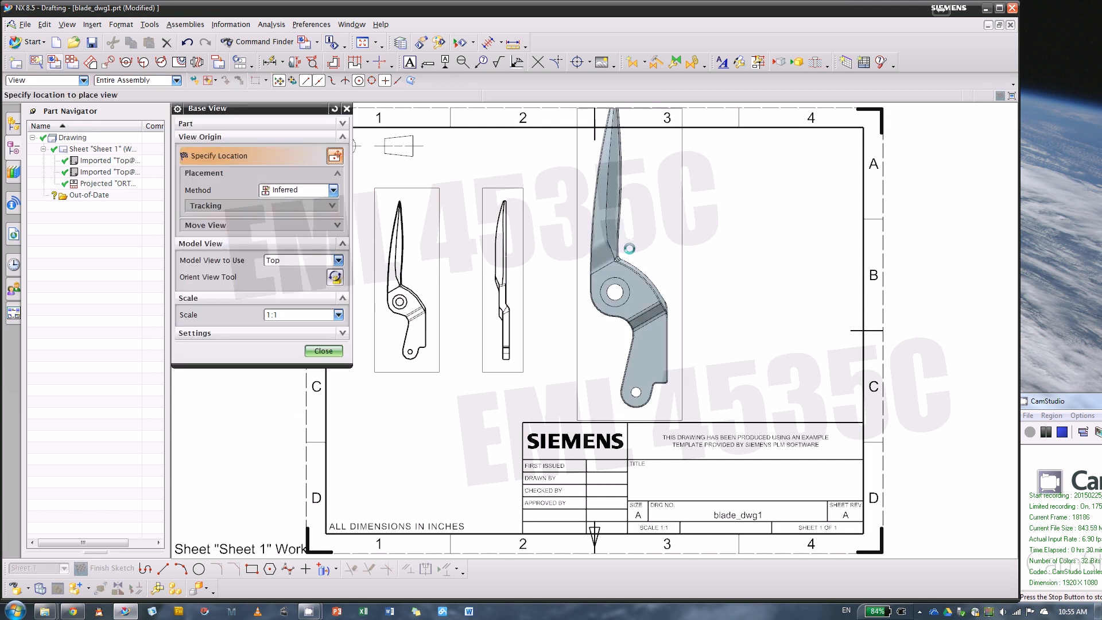
{"action": "left_click", "coordinate": [291, 260]}
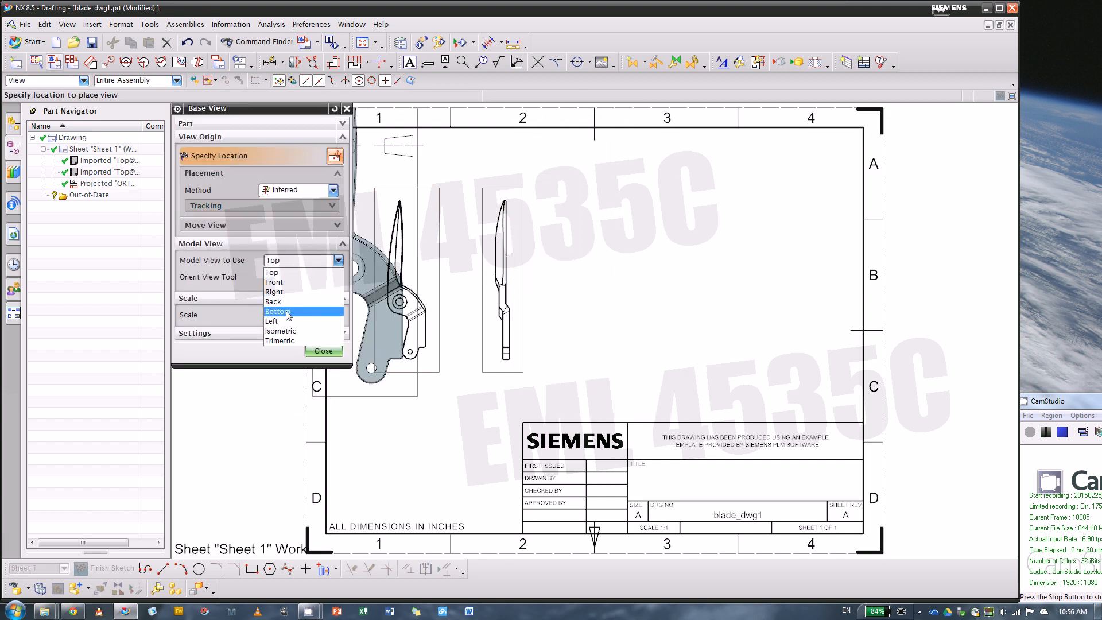
{"action": "left_click", "coordinate": [281, 341]}
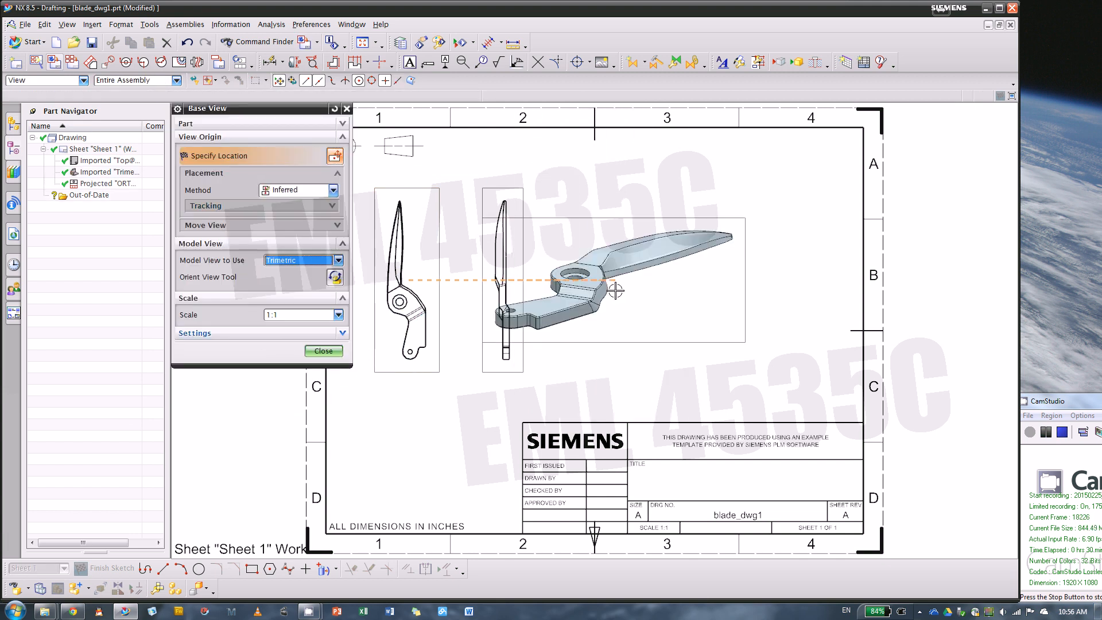
{"action": "left_click", "coordinate": [298, 260]}
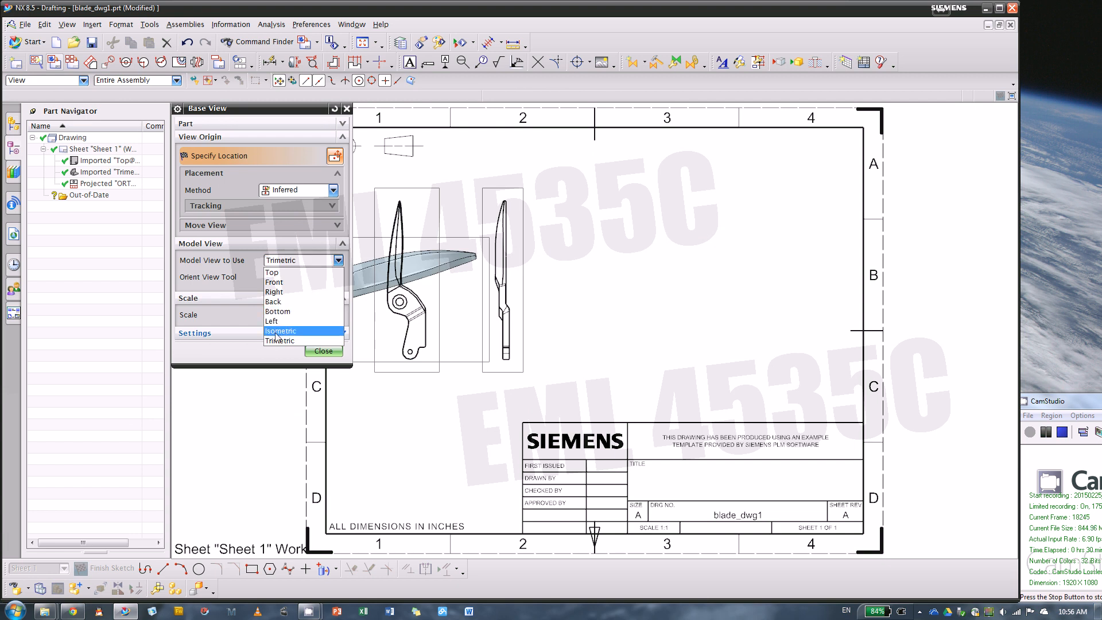
{"action": "left_click", "coordinate": [282, 330]}
{"action": "left_click", "coordinate": [310, 313]}
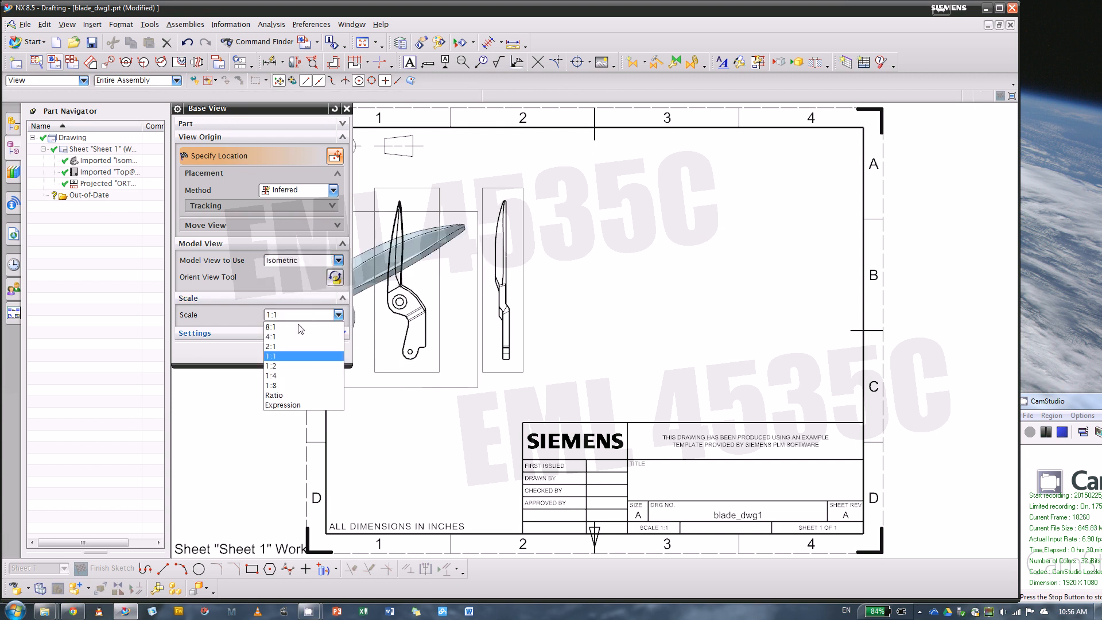
{"action": "left_click", "coordinate": [281, 361]}
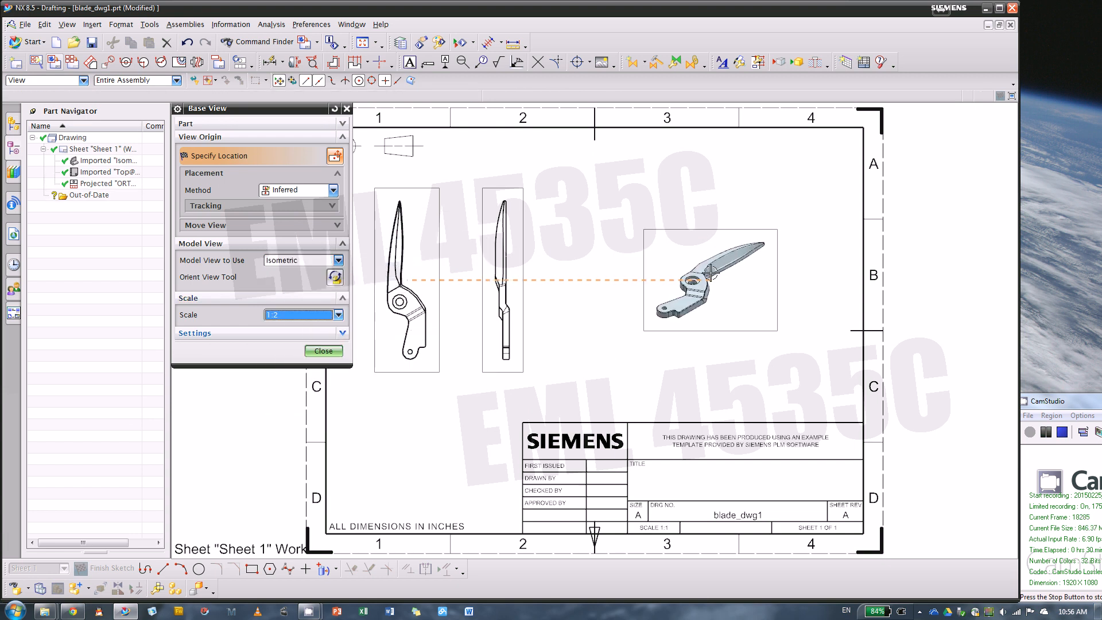
{"action": "left_click", "coordinate": [694, 275]}
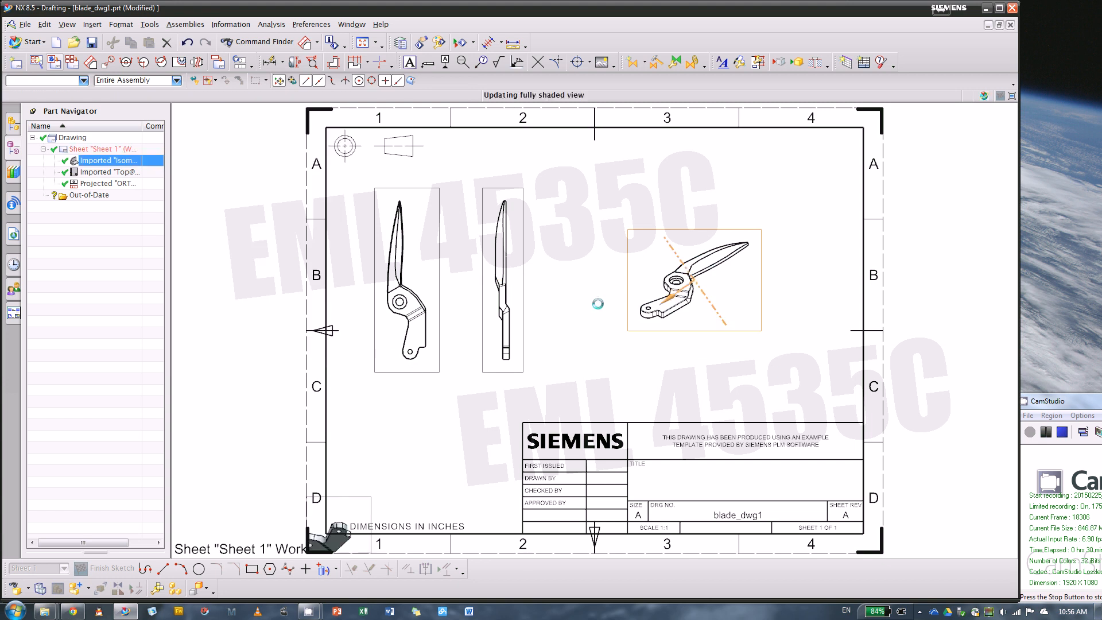
{"action": "left_click", "coordinate": [323, 361]}
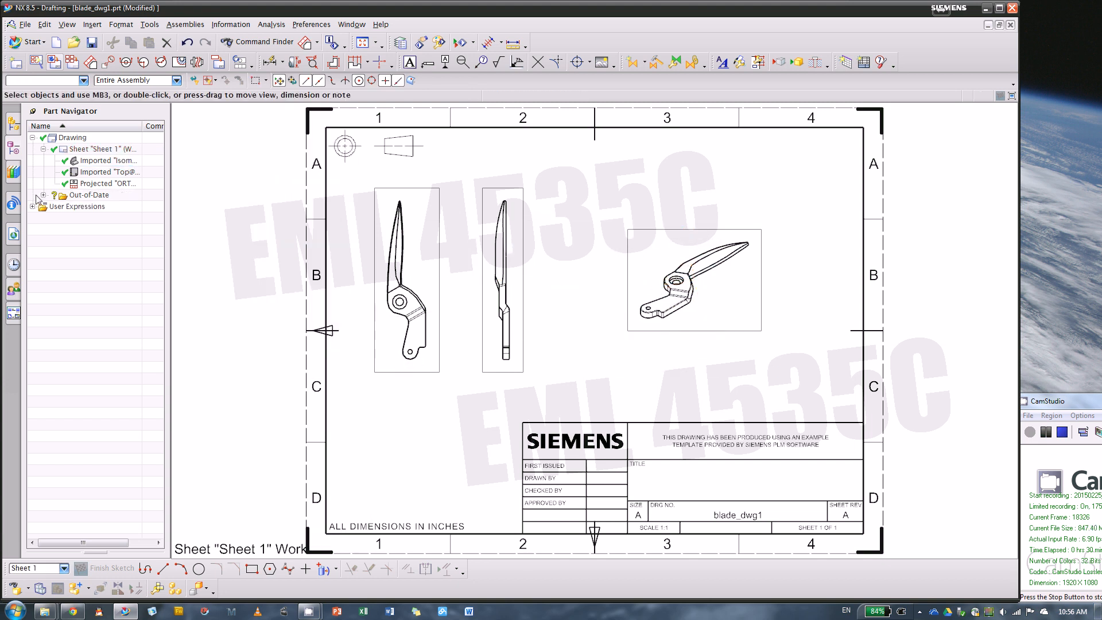
- Fit the navigator's name column to show full view names and identify the projected and top views on the sheet
{"action": "double_click", "coordinate": [142, 126]}
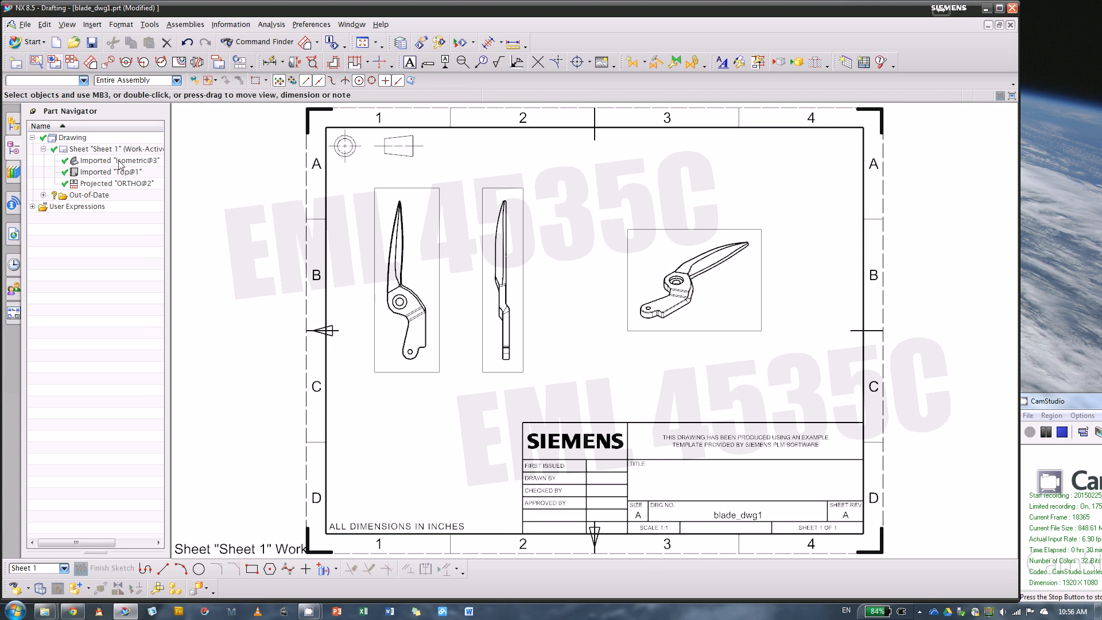
{"action": "left_click", "coordinate": [106, 185]}
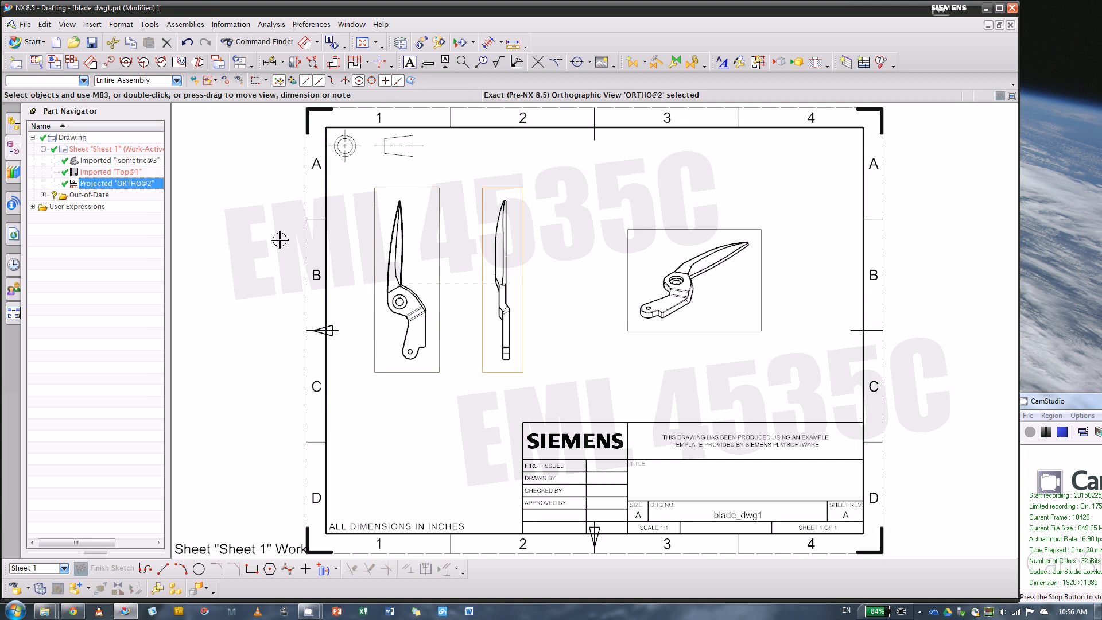
{"action": "double_click", "coordinate": [130, 174]}
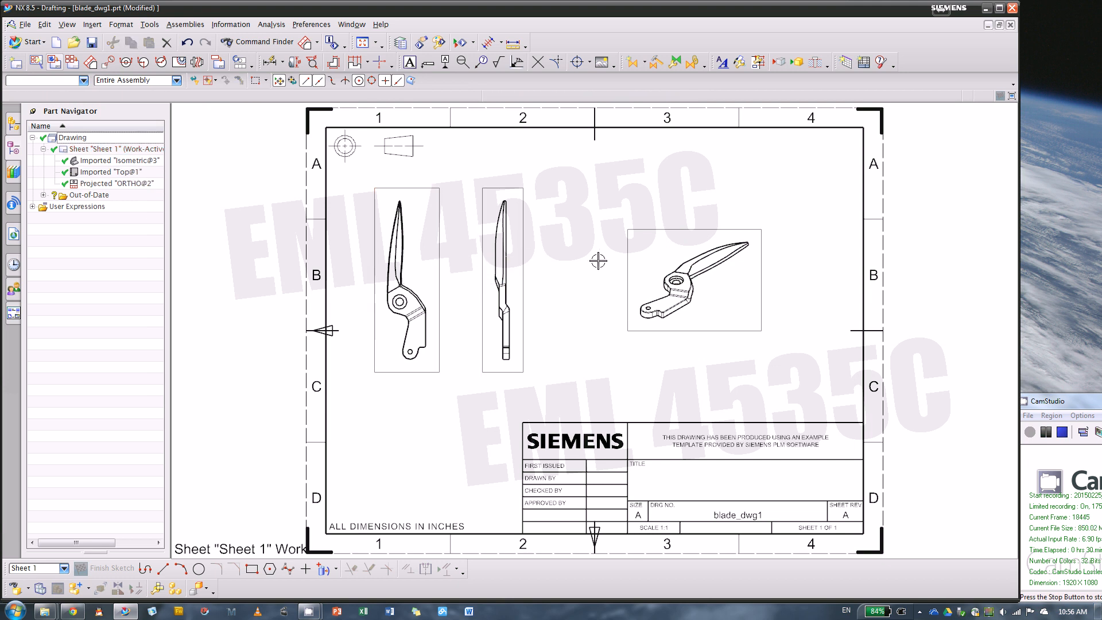
- Shift the top view slightly left and move the isometric view farther right on the sheet
{"action": "mouse_move", "coordinate": [443, 253]}
{"action": "left_mouse_down"}
{"action": "mouse_move", "coordinate": [443, 226]}
{"action": "mouse_move", "coordinate": [444, 251]}
{"action": "left_mouse_up"}
{"action": "left_click_drag", "start_coordinate": [647, 229], "coordinate": [667, 256]}
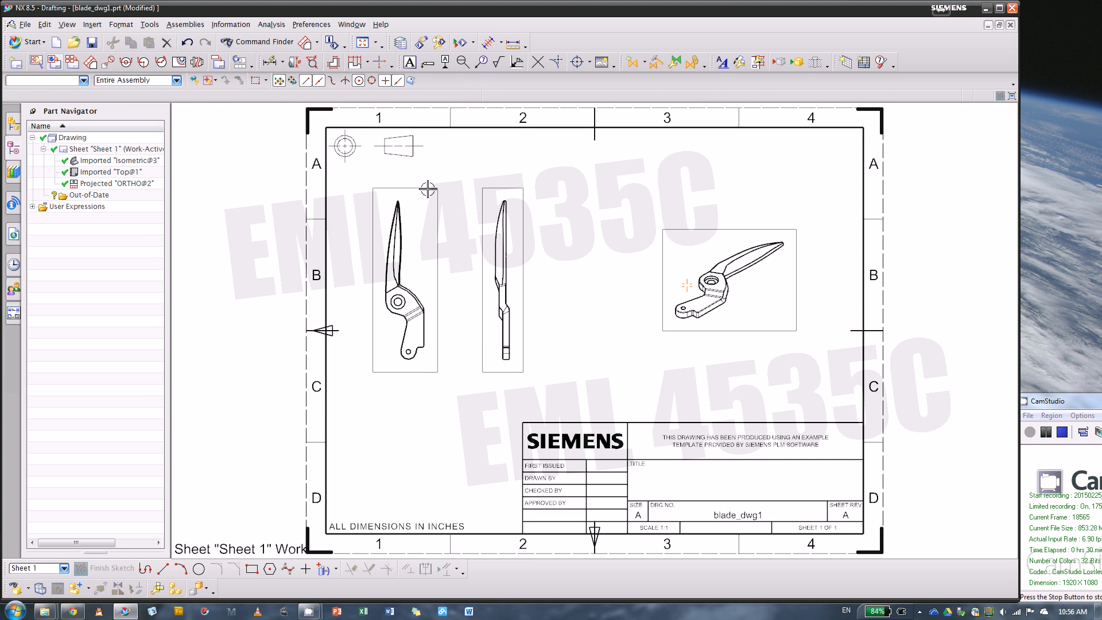
- Start Feature Parameters with the ansi template, expand the blade's features and select SKETCH_000:Sketch(1) as a source of dimensions
{"action": "scroll", "coordinate": [365, 309], "scroll_direction": "up", "scroll_amount": 4}
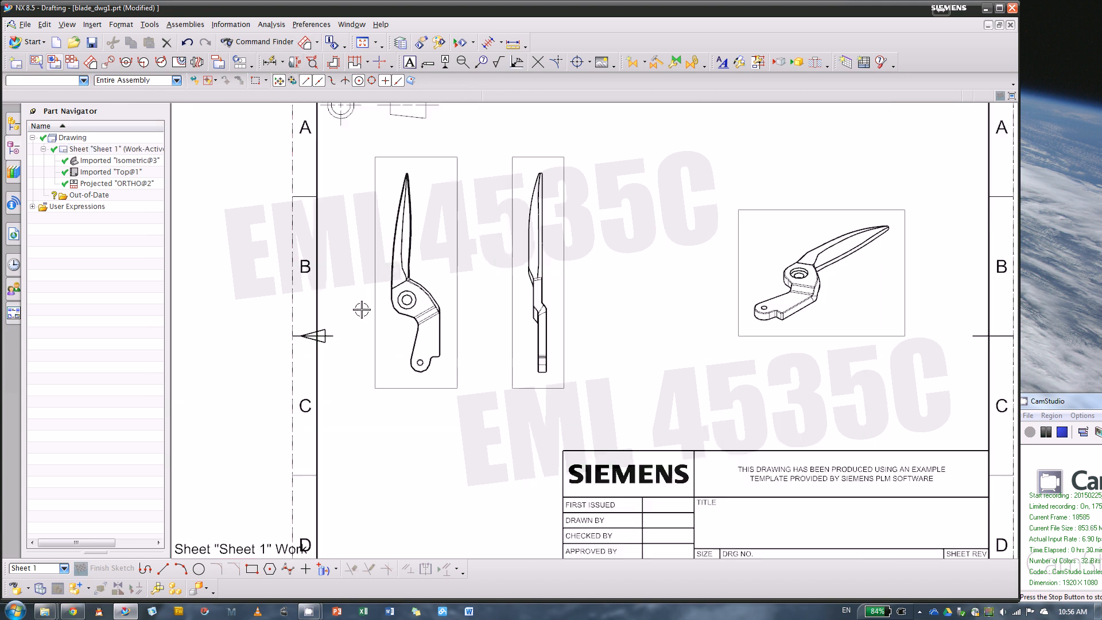
{"action": "scroll", "coordinate": [394, 335], "scroll_direction": "up", "scroll_amount": 3}
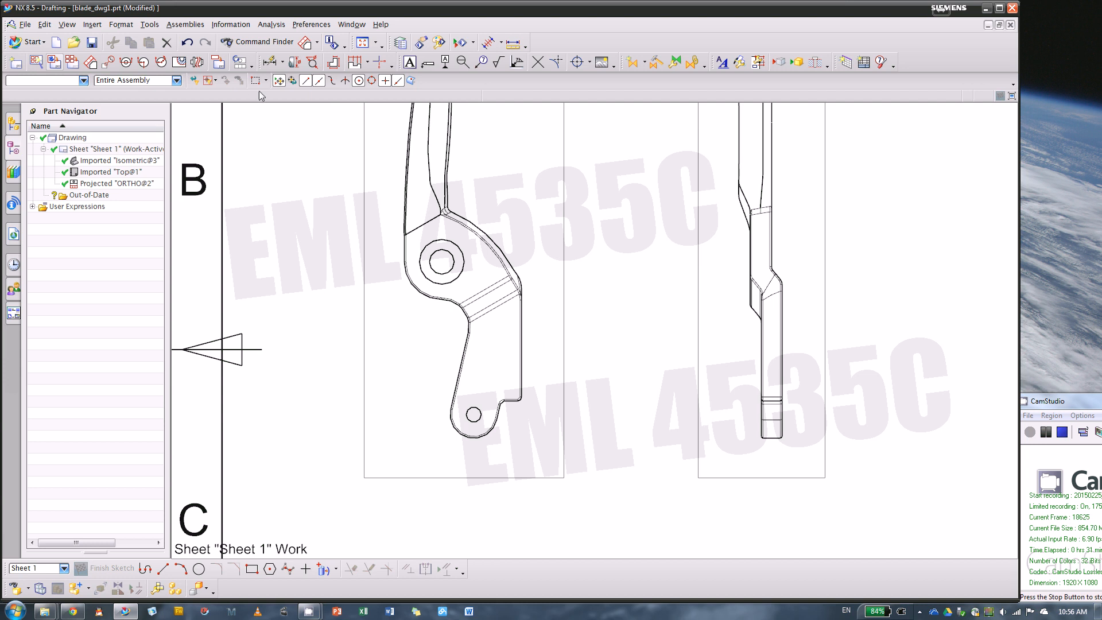
{"action": "left_click", "coordinate": [334, 62]}
{"action": "left_click_drag", "start_coordinate": [288, 108], "coordinate": [240, 104]}
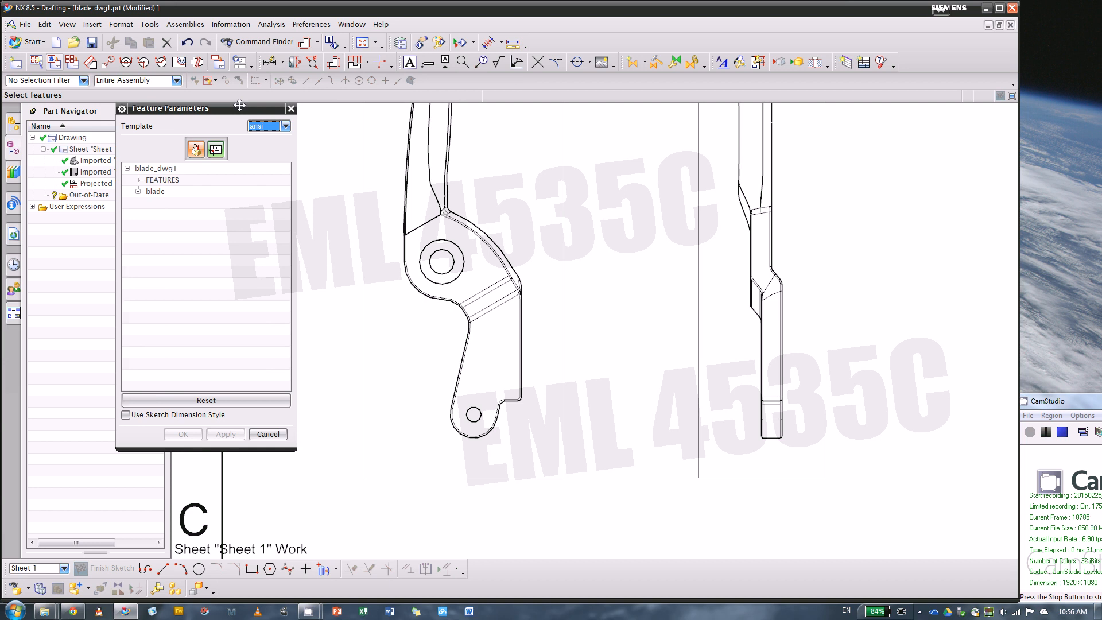
{"action": "left_click", "coordinate": [138, 192]}
{"action": "left_click", "coordinate": [149, 204]}
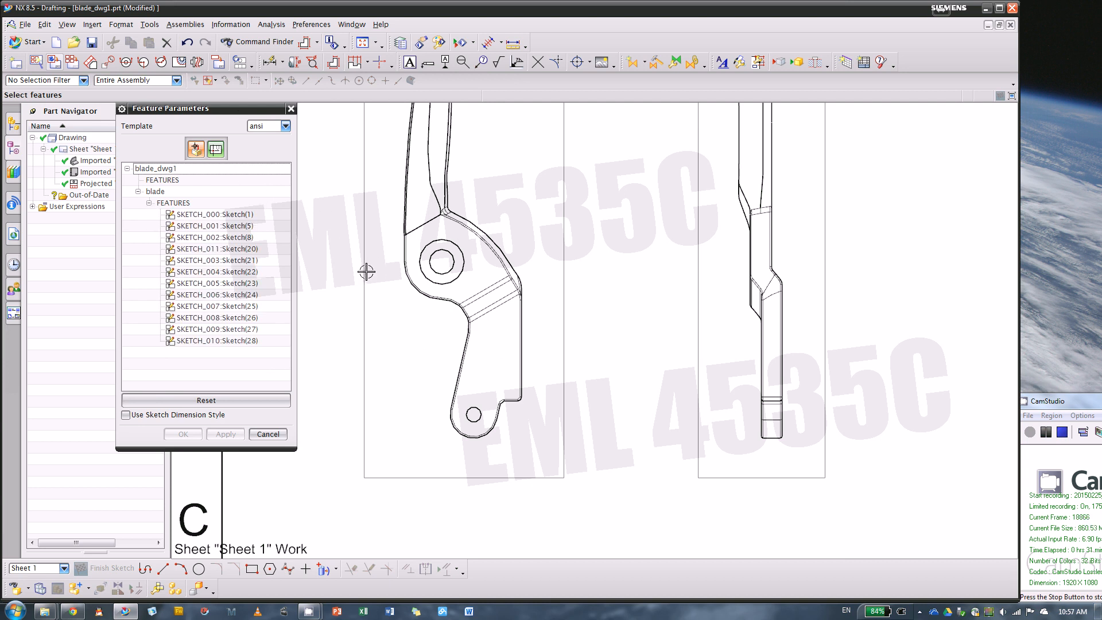
{"action": "left_click", "coordinate": [240, 215]}
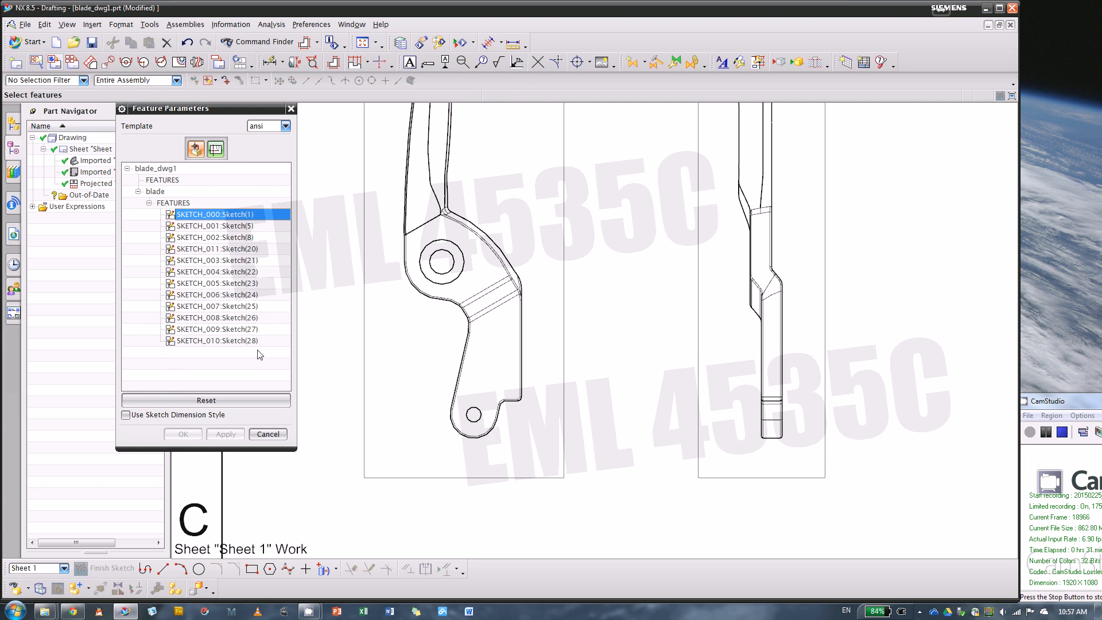
- Inherit the selected sketch's dimensions into the Top@1 view and finish Feature Parameters
{"action": "left_click", "coordinate": [217, 150]}
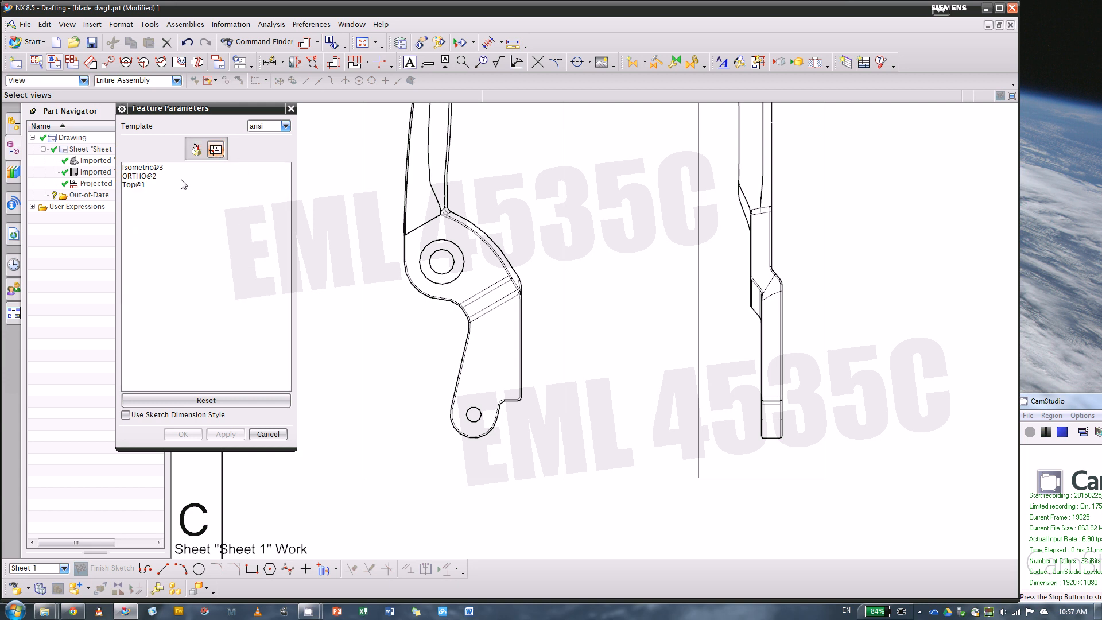
{"action": "scroll", "coordinate": [500, 335], "scroll_direction": "up", "scroll_amount": 4}
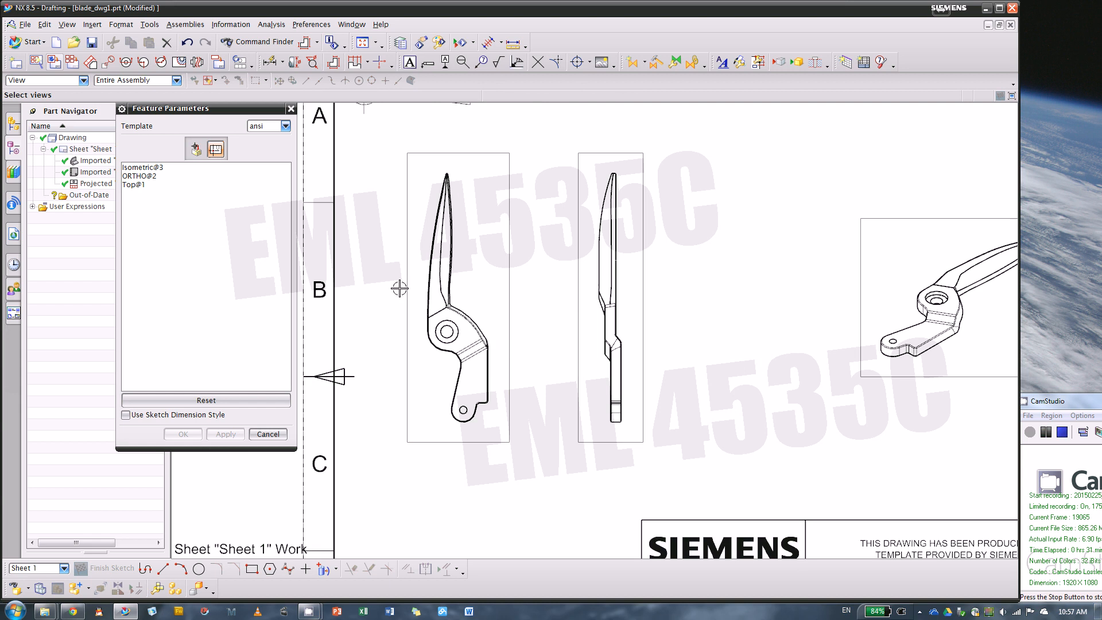
{"action": "scroll", "coordinate": [402, 350], "scroll_direction": "down", "scroll_amount": 1}
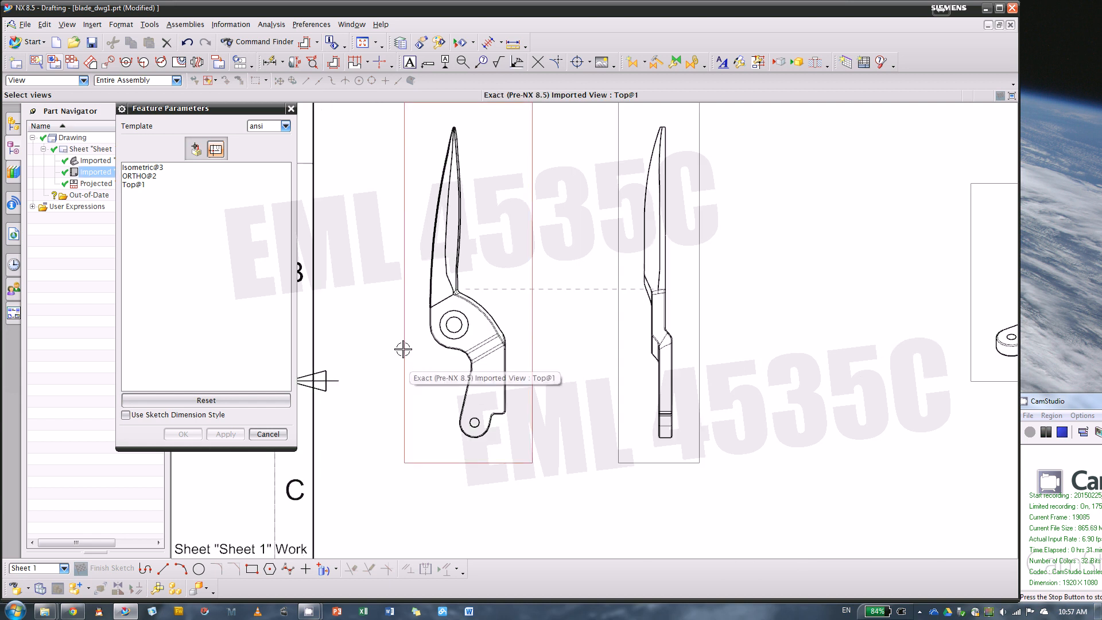
{"action": "scroll", "coordinate": [384, 359], "scroll_direction": "up", "scroll_amount": 1}
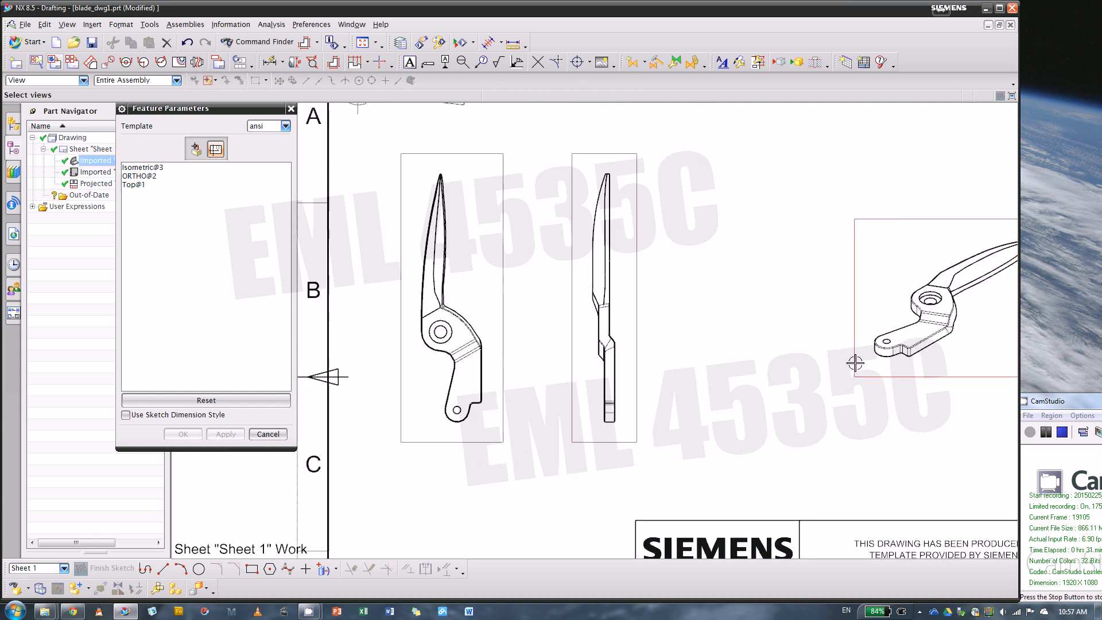
{"action": "left_click", "coordinate": [139, 185]}
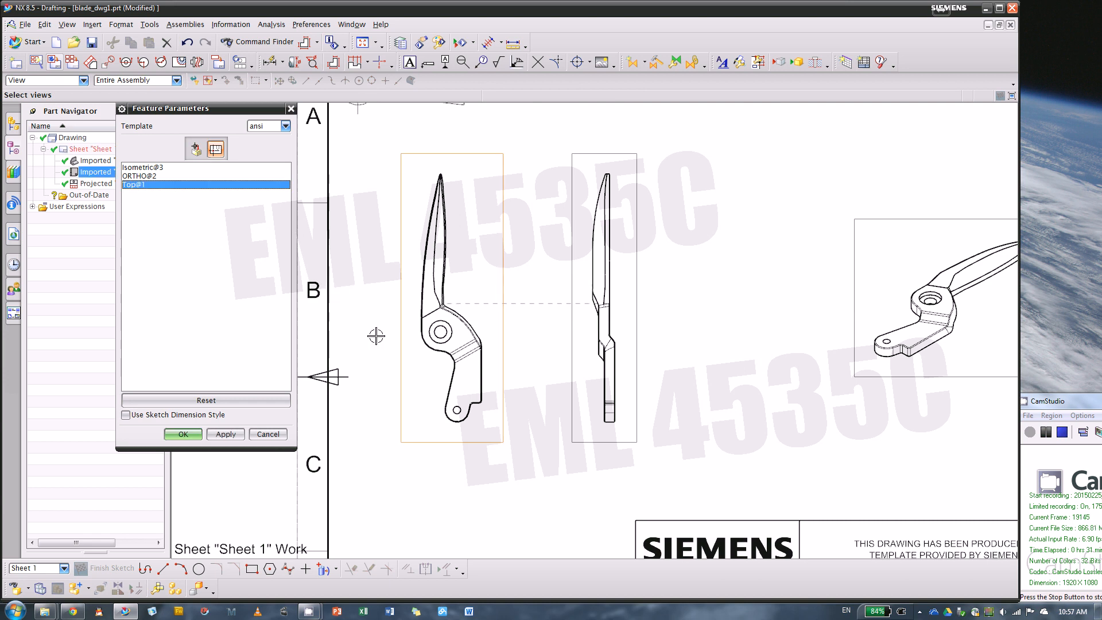
{"action": "left_click", "coordinate": [225, 434]}
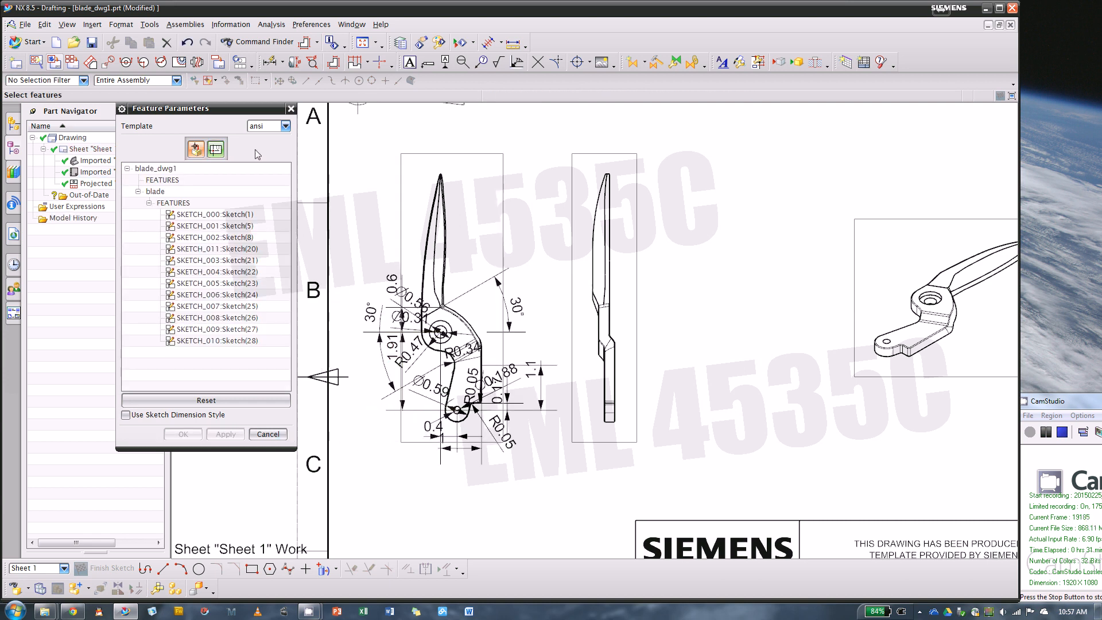
{"action": "left_click", "coordinate": [290, 110]}
- Move the Ø0.56 and Ø0.31 dimensions up and to the right of the pivot hole, and shift the 0.6 dimension slightly outward
{"action": "scroll", "coordinate": [374, 374], "scroll_direction": "up", "scroll_amount": 2}
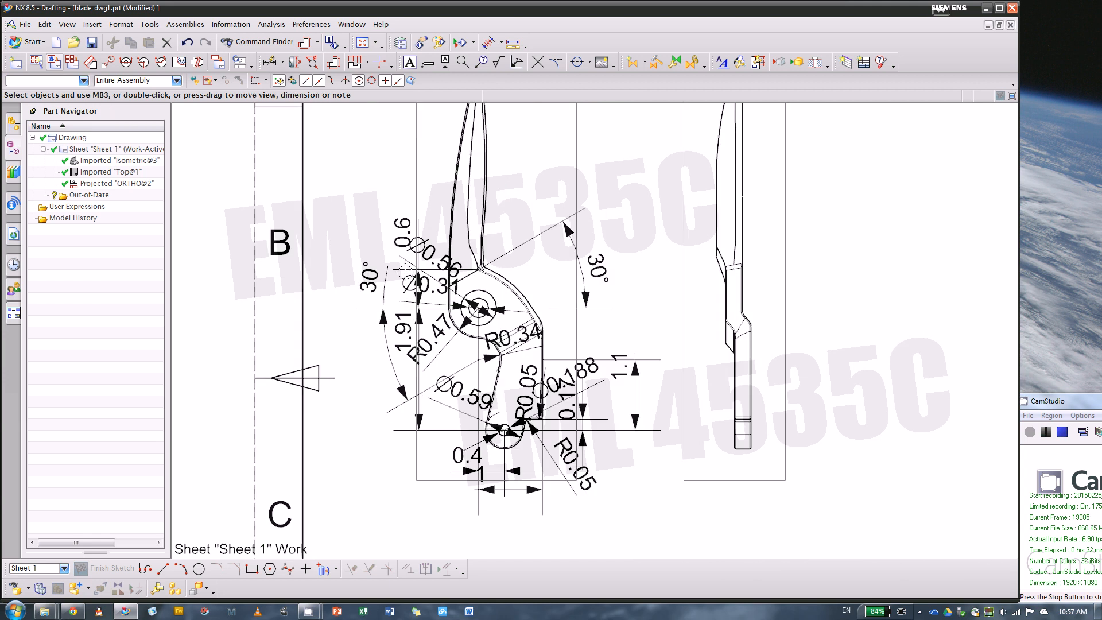
{"action": "scroll", "coordinate": [543, 266], "scroll_direction": "up", "scroll_amount": 1}
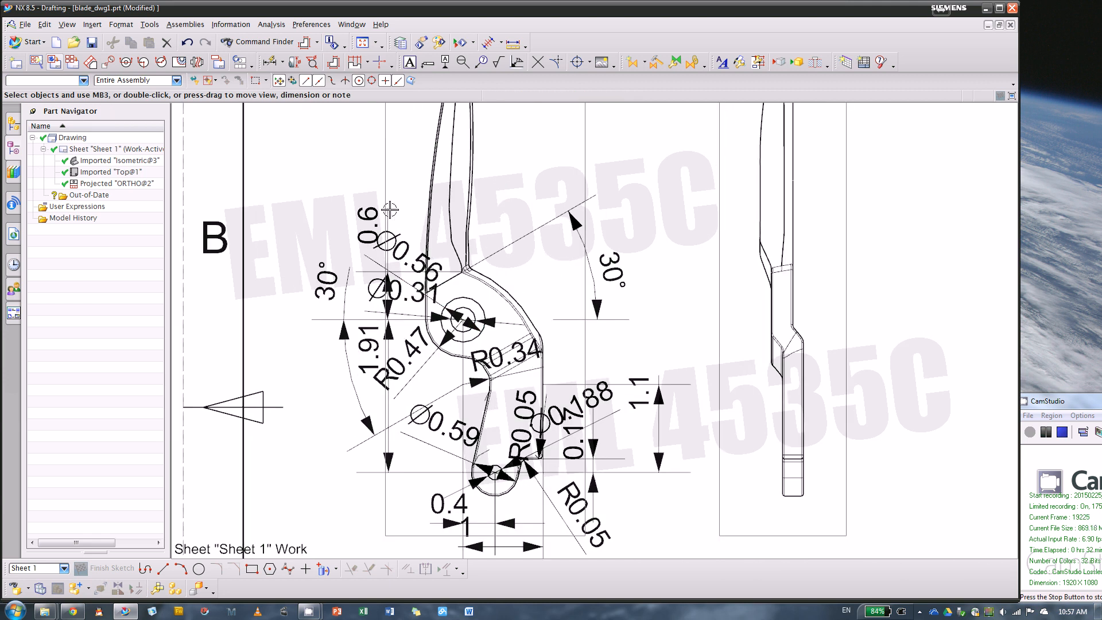
{"action": "left_click_drag", "start_coordinate": [399, 250], "coordinate": [514, 191]}
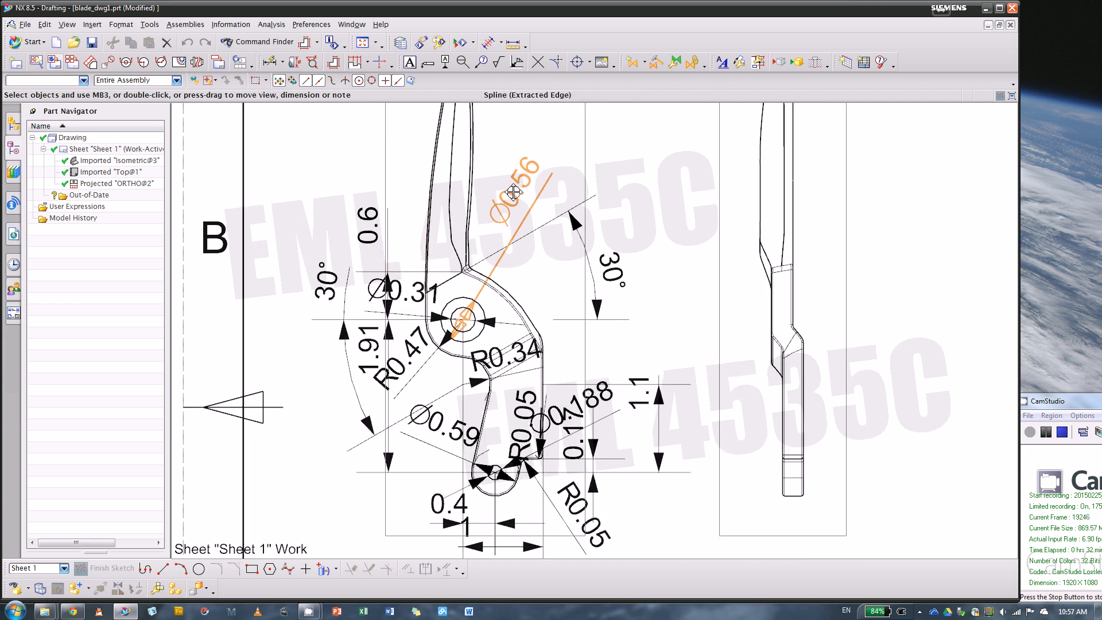
{"action": "left_click_drag", "start_coordinate": [368, 225], "coordinate": [357, 196]}
{"action": "mouse_move", "coordinate": [402, 291]}
{"action": "left_mouse_down"}
{"action": "mouse_move", "coordinate": [519, 275]}
{"action": "mouse_move", "coordinate": [646, 207]}
{"action": "left_mouse_up"}
{"action": "scroll", "coordinate": [605, 228], "scroll_direction": "down", "scroll_amount": 1}
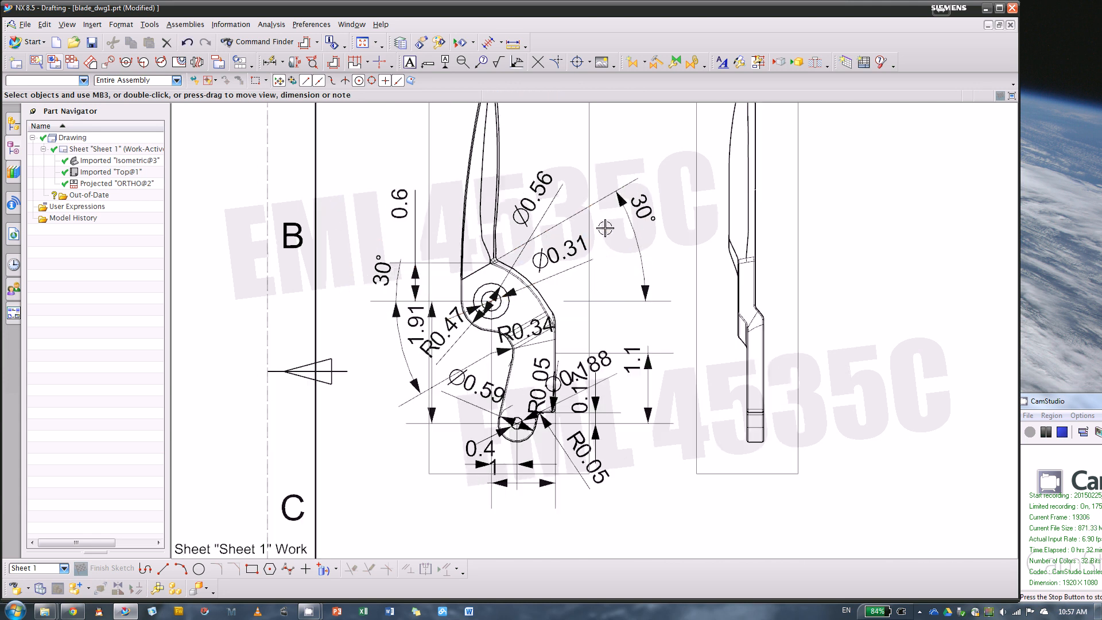
- Move the left 30° angle farther left of the blade, and place R0.34 and the 1.1 dimension farther out on its right side
{"action": "scroll", "coordinate": [566, 377], "scroll_direction": "up", "scroll_amount": 1}
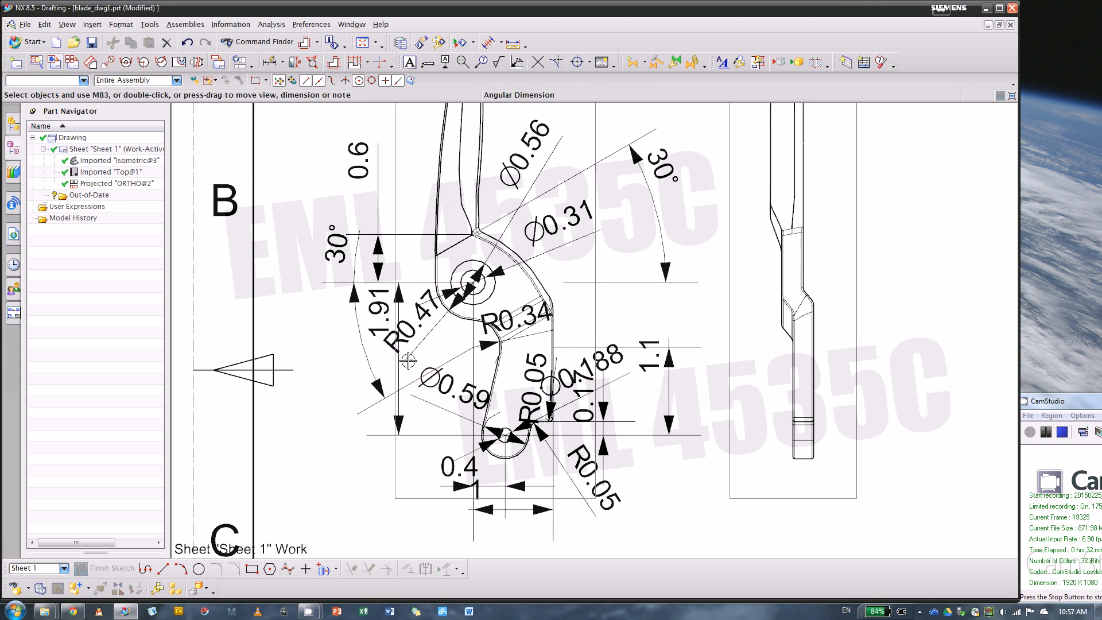
{"action": "mouse_move", "coordinate": [335, 255]}
{"action": "left_mouse_down"}
{"action": "mouse_move", "coordinate": [313, 282]}
{"action": "mouse_move", "coordinate": [312, 344]}
{"action": "left_mouse_up"}
{"action": "scroll", "coordinate": [312, 344], "scroll_direction": "down", "scroll_amount": 1}
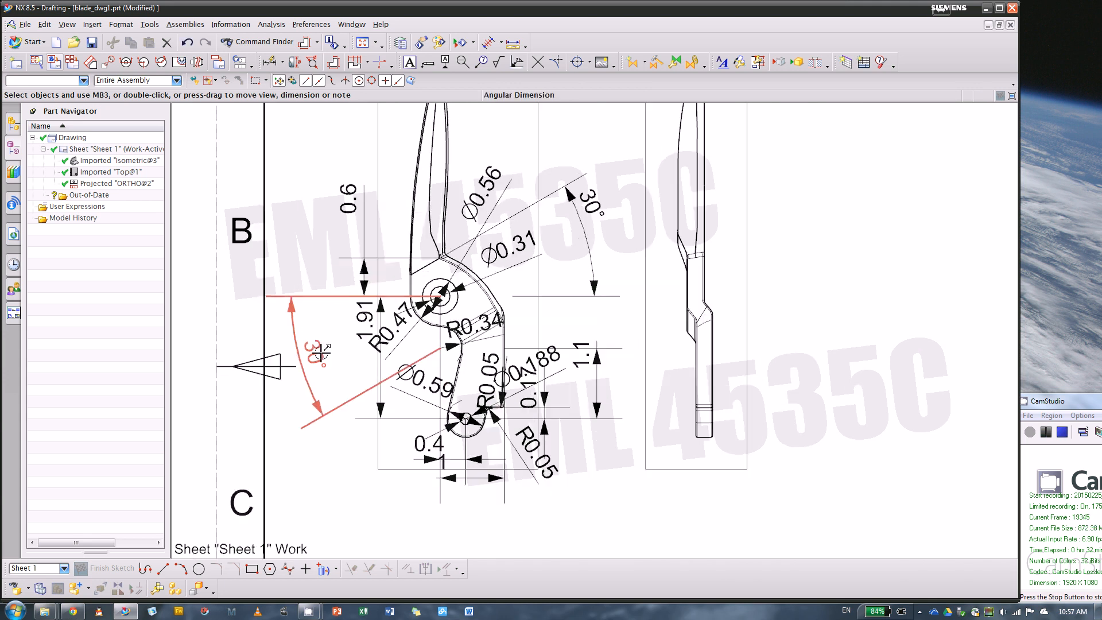
{"action": "left_click_drag", "start_coordinate": [508, 327], "coordinate": [557, 273]}
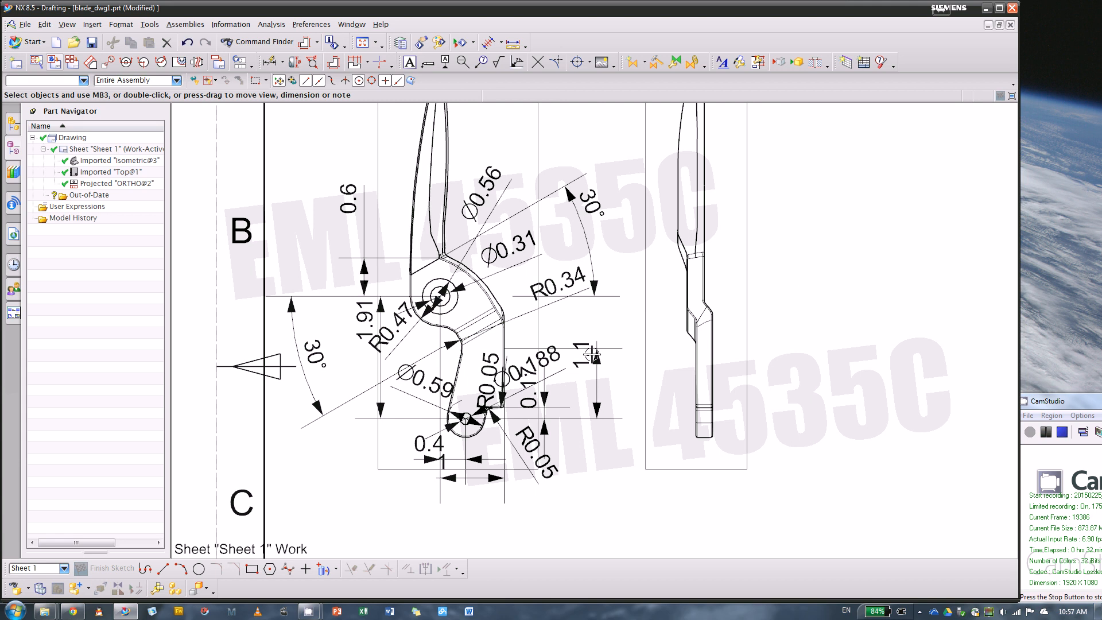
{"action": "left_click_drag", "start_coordinate": [599, 351], "coordinate": [622, 351]}
- Spread the crowded Ø0.188, 1, 0.4, upper R0.05, 0.17 and 1.91 dimensions outward around the lower part of the top view
{"action": "left_click_drag", "start_coordinate": [537, 362], "coordinate": [599, 488]}
{"action": "left_click_drag", "start_coordinate": [472, 479], "coordinate": [472, 522]}
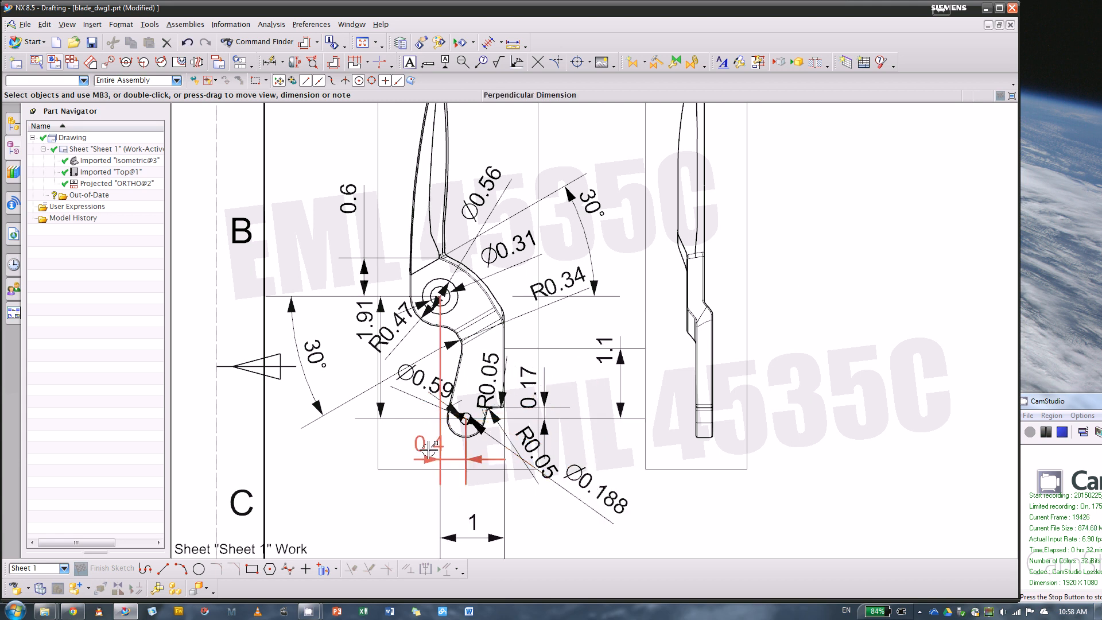
{"action": "left_click_drag", "start_coordinate": [428, 452], "coordinate": [355, 487]}
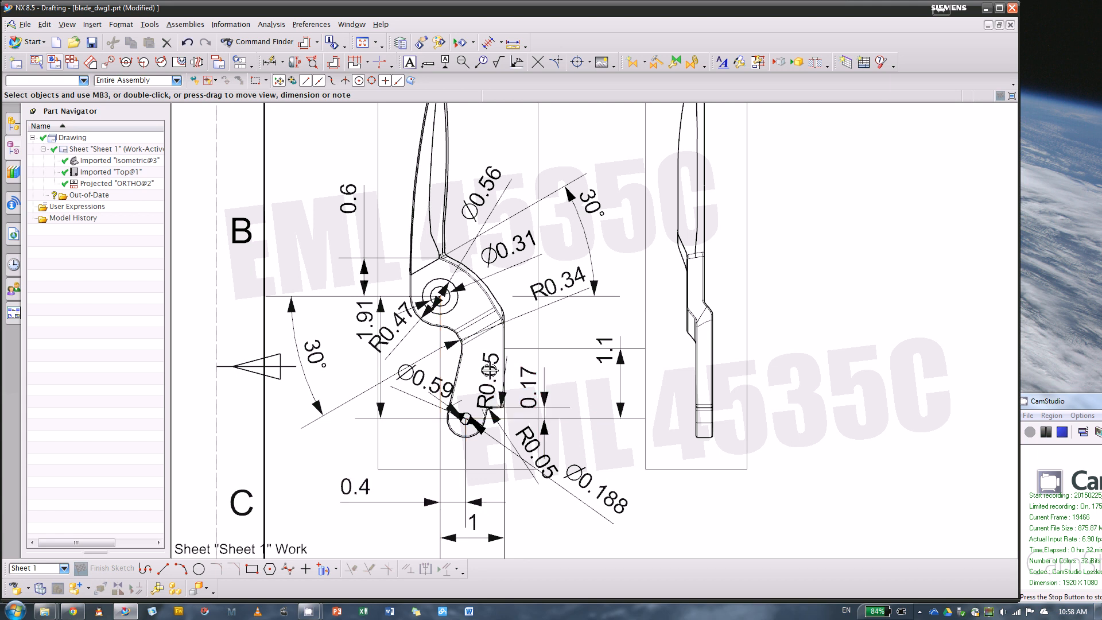
{"action": "left_click_drag", "start_coordinate": [488, 372], "coordinate": [612, 448]}
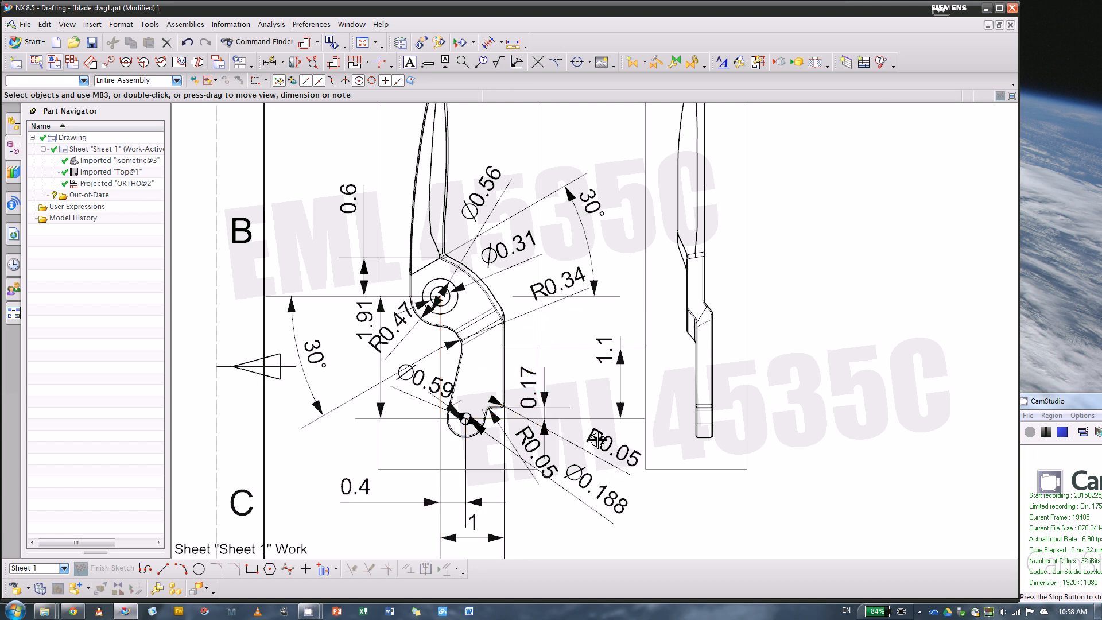
{"action": "left_click_drag", "start_coordinate": [545, 399], "coordinate": [583, 399]}
{"action": "mouse_move", "coordinate": [375, 317]}
{"action": "left_mouse_down"}
{"action": "mouse_move", "coordinate": [346, 326]}
{"action": "mouse_move", "coordinate": [308, 239]}
{"action": "mouse_move", "coordinate": [359, 350]}
{"action": "mouse_move", "coordinate": [336, 322]}
{"action": "mouse_move", "coordinate": [328, 333]}
{"action": "mouse_move", "coordinate": [312, 247]}
{"action": "left_mouse_up"}
- Add an inferred vertical dimension from the blade tip to the pivot hole's centre, placed left of the top view
{"action": "scroll", "coordinate": [319, 339], "scroll_direction": "down", "scroll_amount": 3}
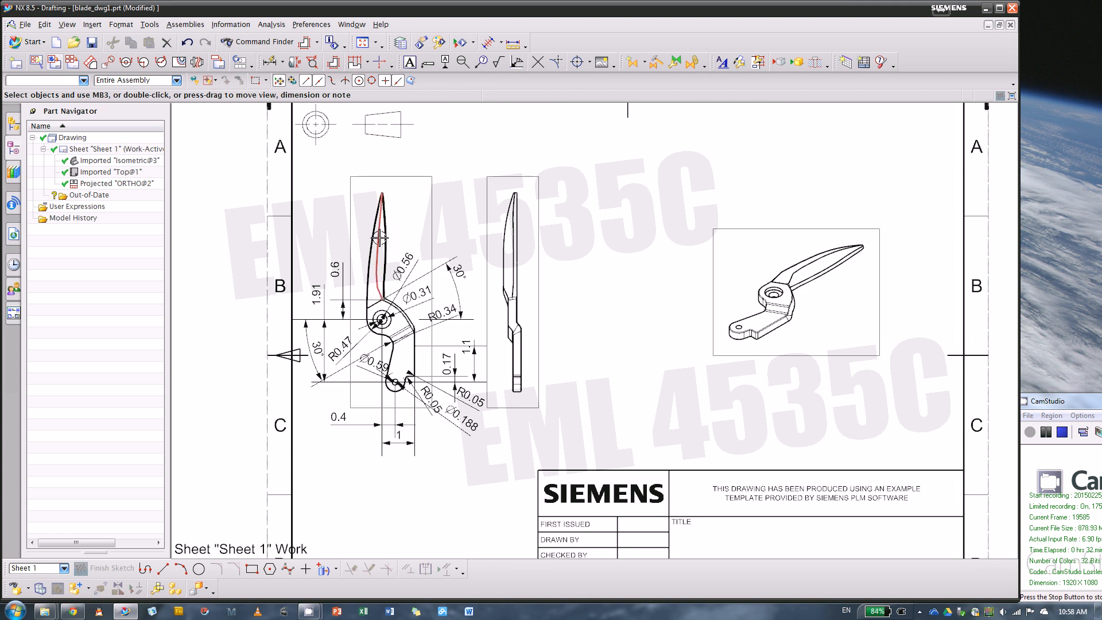
{"action": "scroll", "coordinate": [379, 236], "scroll_direction": "up", "scroll_amount": 4}
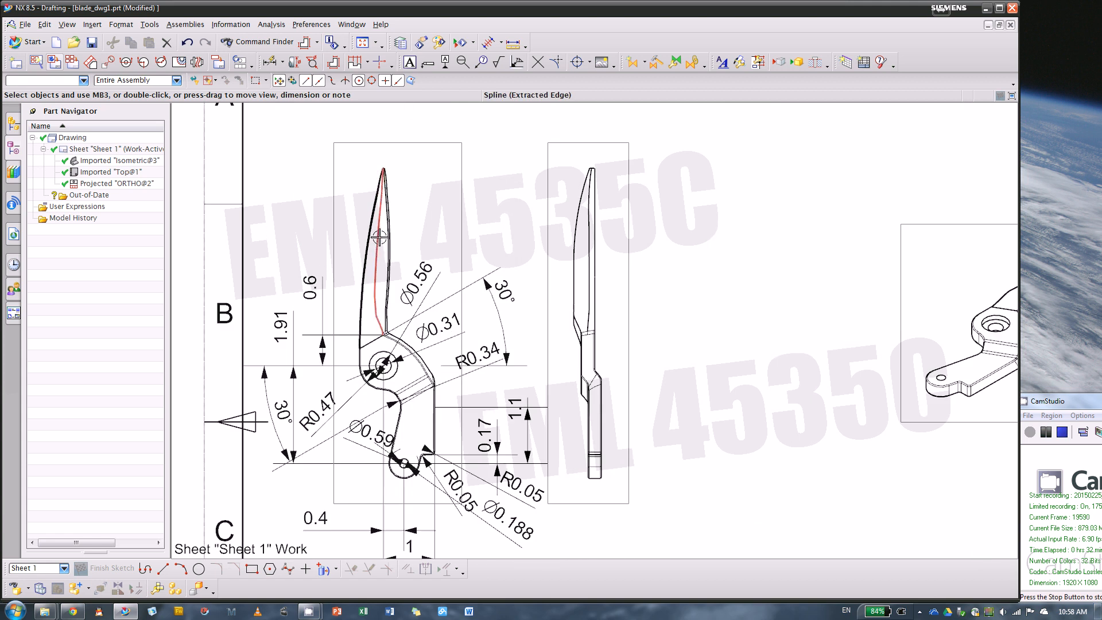
{"action": "left_click", "coordinate": [269, 62]}
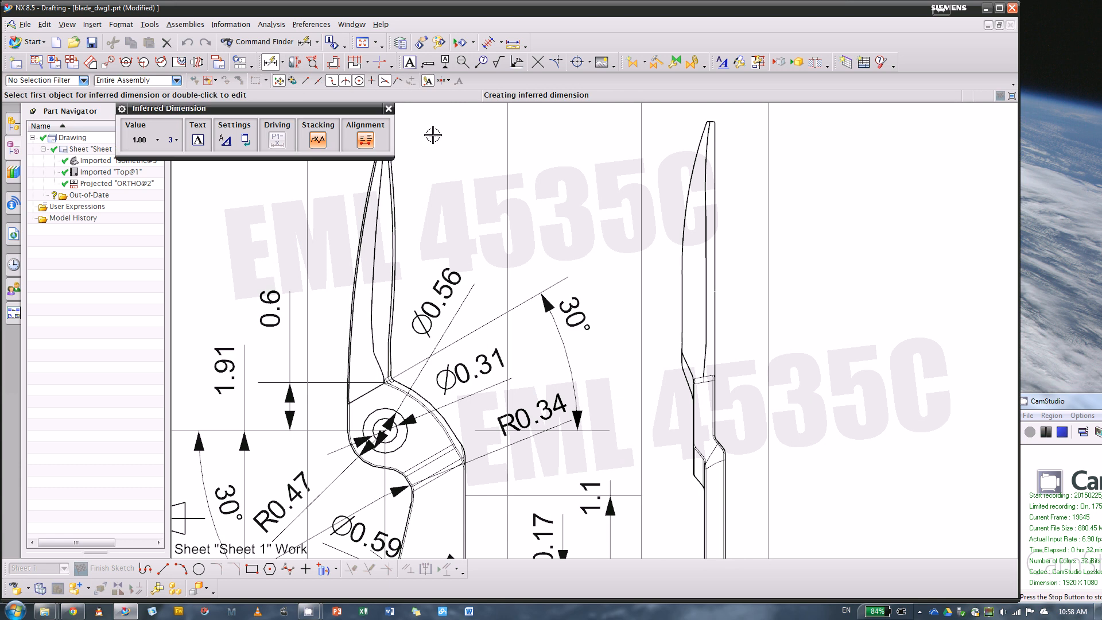
{"action": "scroll", "coordinate": [489, 185], "scroll_direction": "down", "scroll_amount": 2}
{"action": "scroll", "coordinate": [434, 141], "scroll_direction": "up", "scroll_amount": 5}
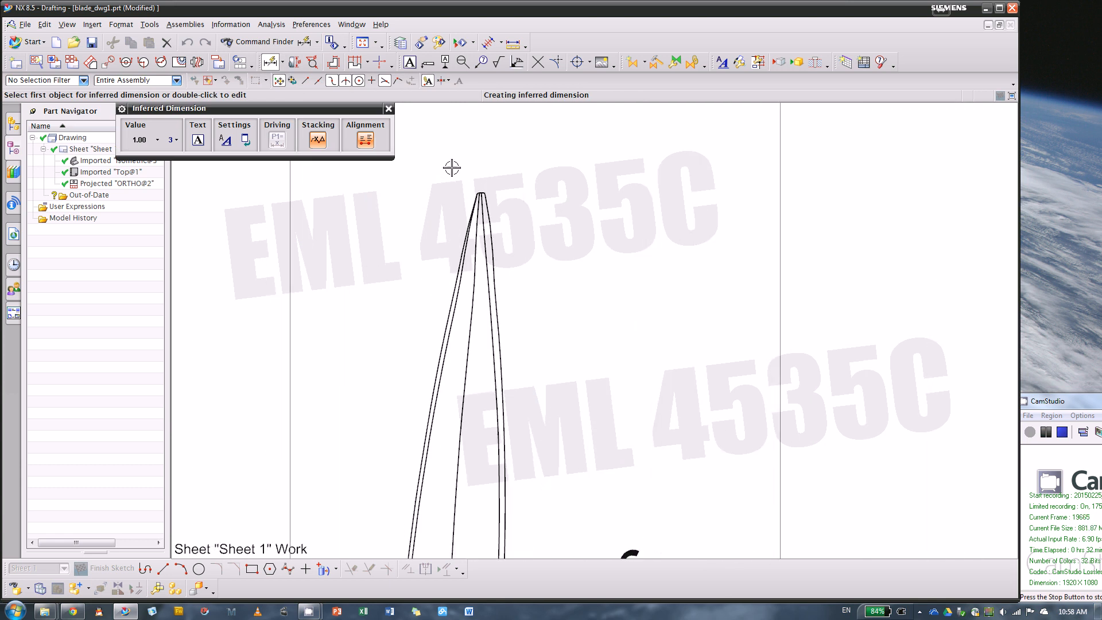
{"action": "scroll", "coordinate": [480, 193], "scroll_direction": "up", "scroll_amount": 1}
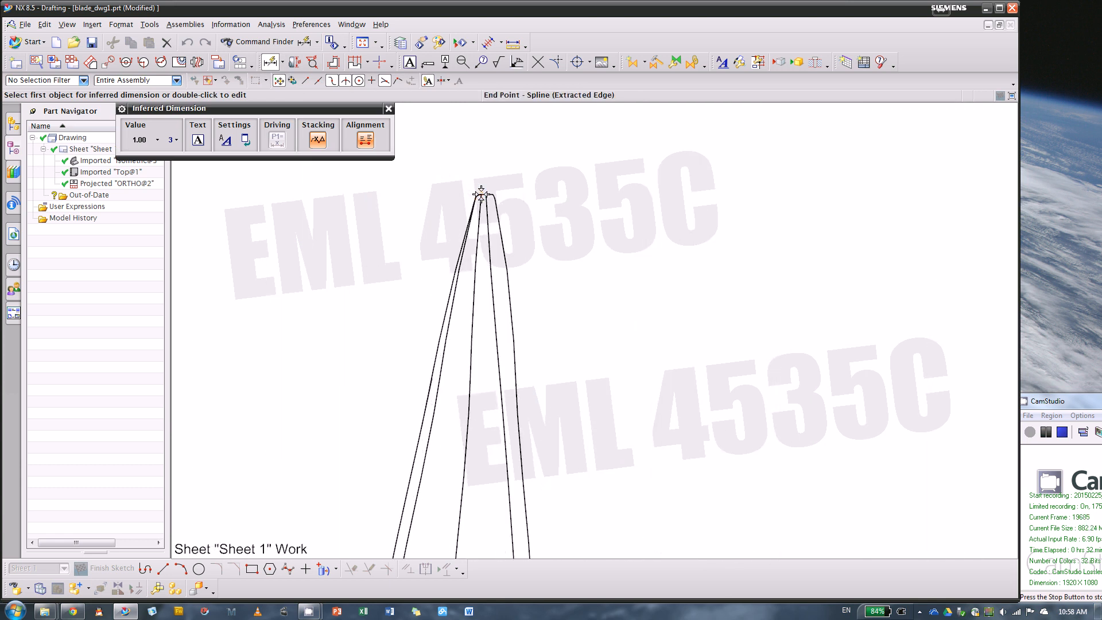
{"action": "left_click", "coordinate": [481, 194]}
{"action": "scroll", "coordinate": [476, 193], "scroll_direction": "down", "scroll_amount": 3}
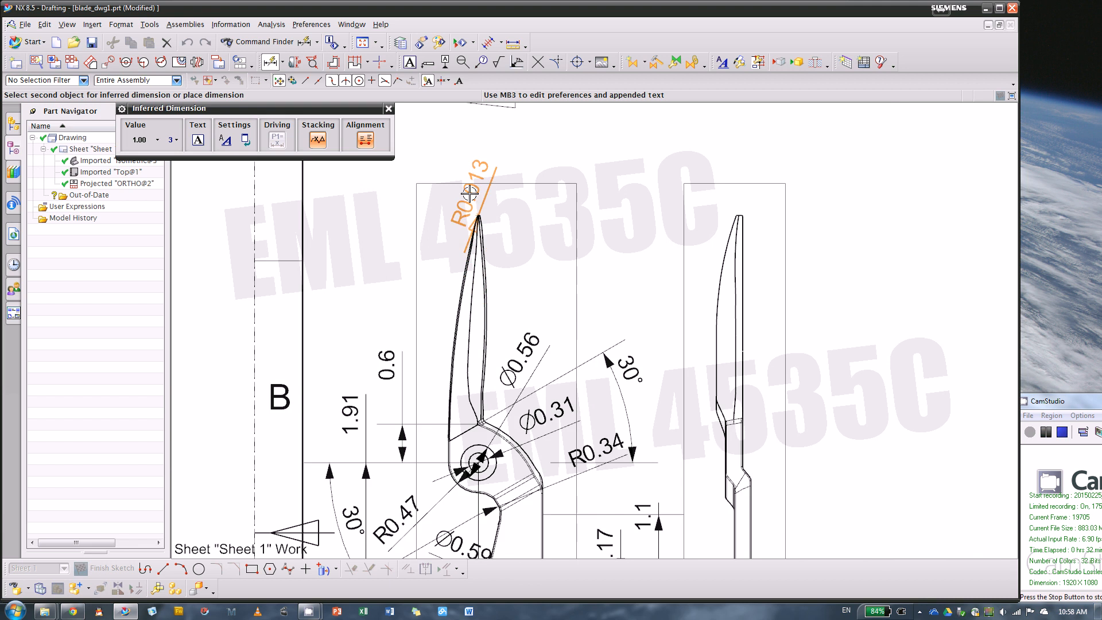
{"action": "scroll", "coordinate": [470, 196], "scroll_direction": "up", "scroll_amount": 1}
{"action": "scroll", "coordinate": [472, 200], "scroll_direction": "up", "scroll_amount": 4}
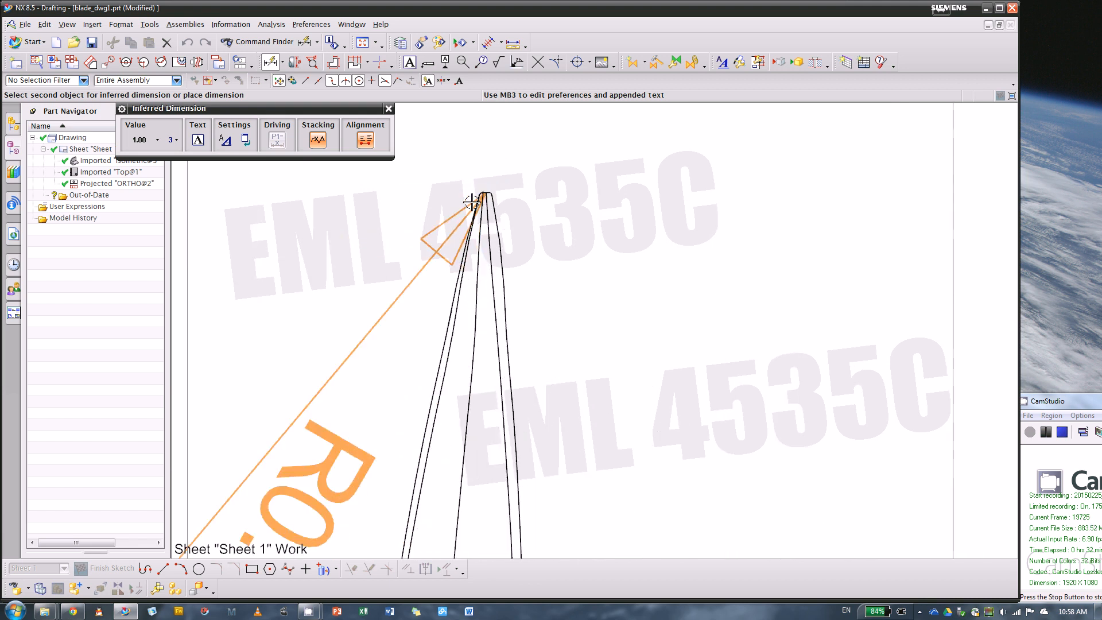
{"action": "scroll", "coordinate": [473, 189], "scroll_direction": "down", "scroll_amount": 5}
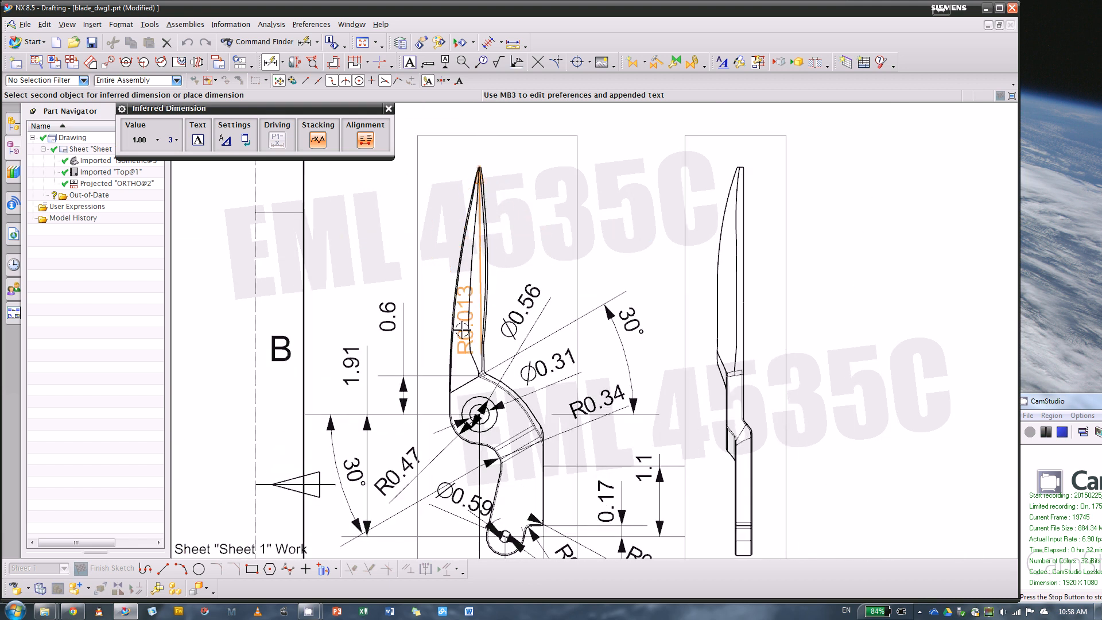
{"action": "scroll", "coordinate": [465, 333], "scroll_direction": "up", "scroll_amount": 5}
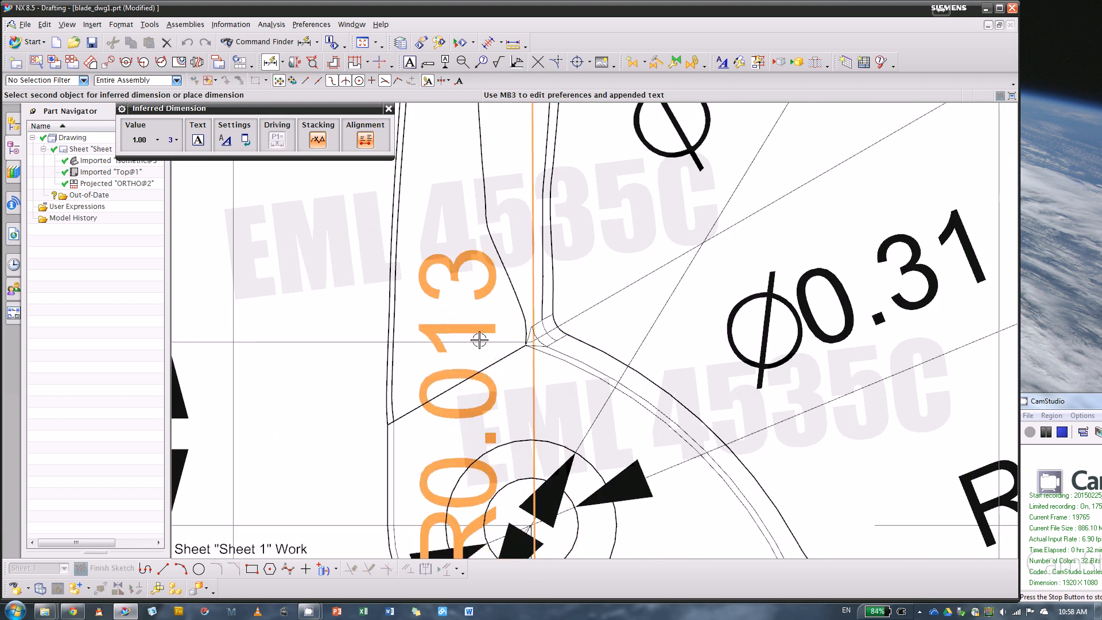
{"action": "scroll", "coordinate": [480, 340], "scroll_direction": "down", "scroll_amount": 4}
{"action": "scroll", "coordinate": [462, 388], "scroll_direction": "up", "scroll_amount": 4}
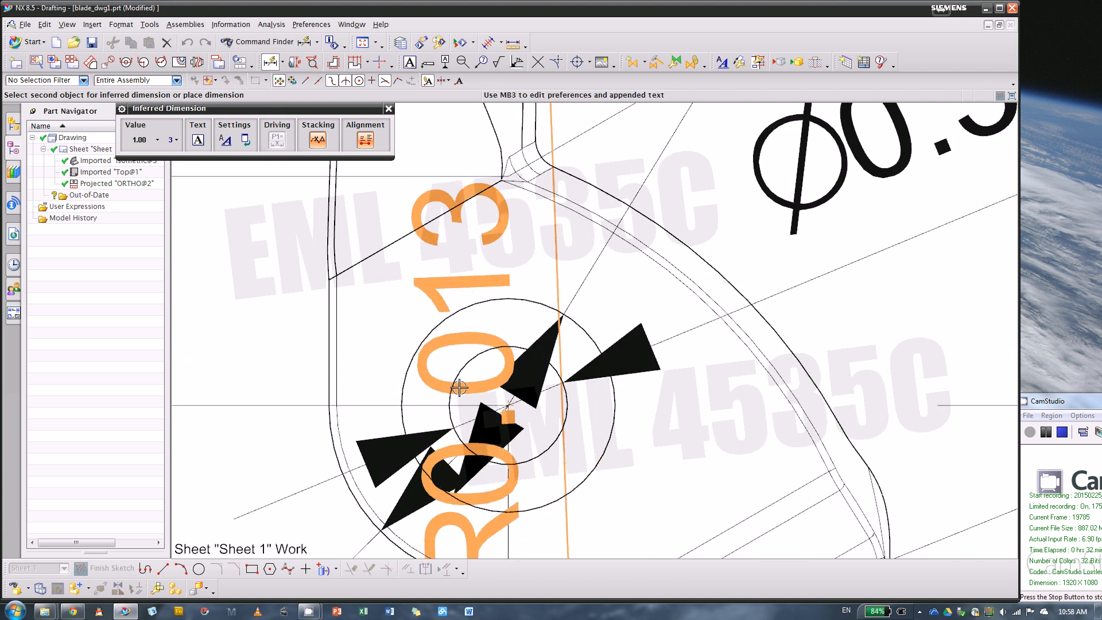
{"action": "left_click", "coordinate": [462, 452]}
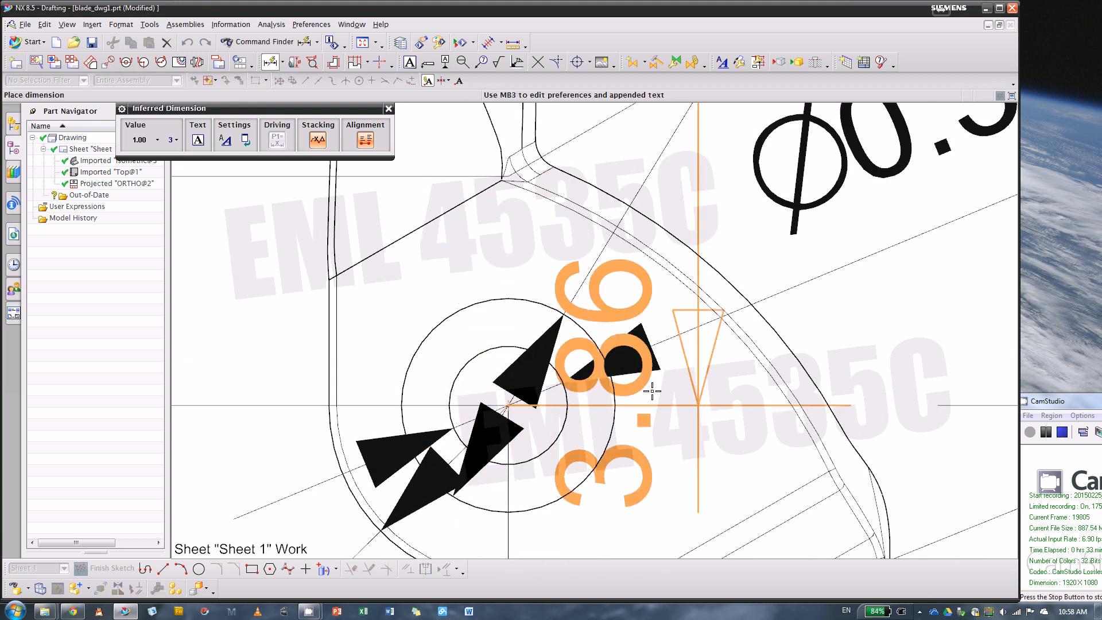
{"action": "scroll", "coordinate": [653, 391], "scroll_direction": "down", "scroll_amount": 5}
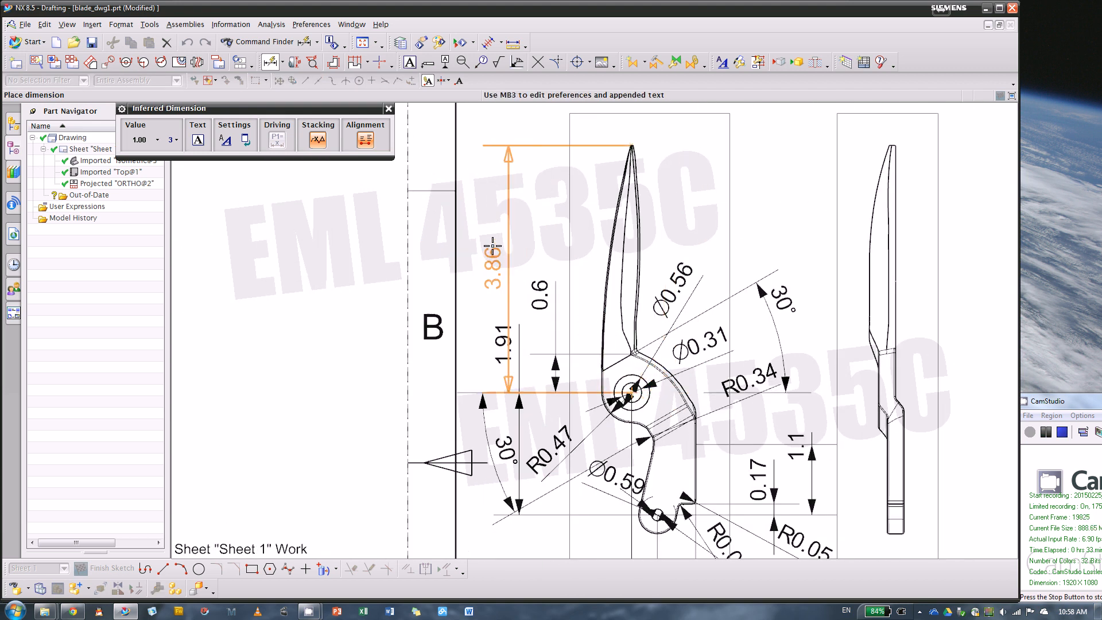
{"action": "left_click", "coordinate": [486, 251]}
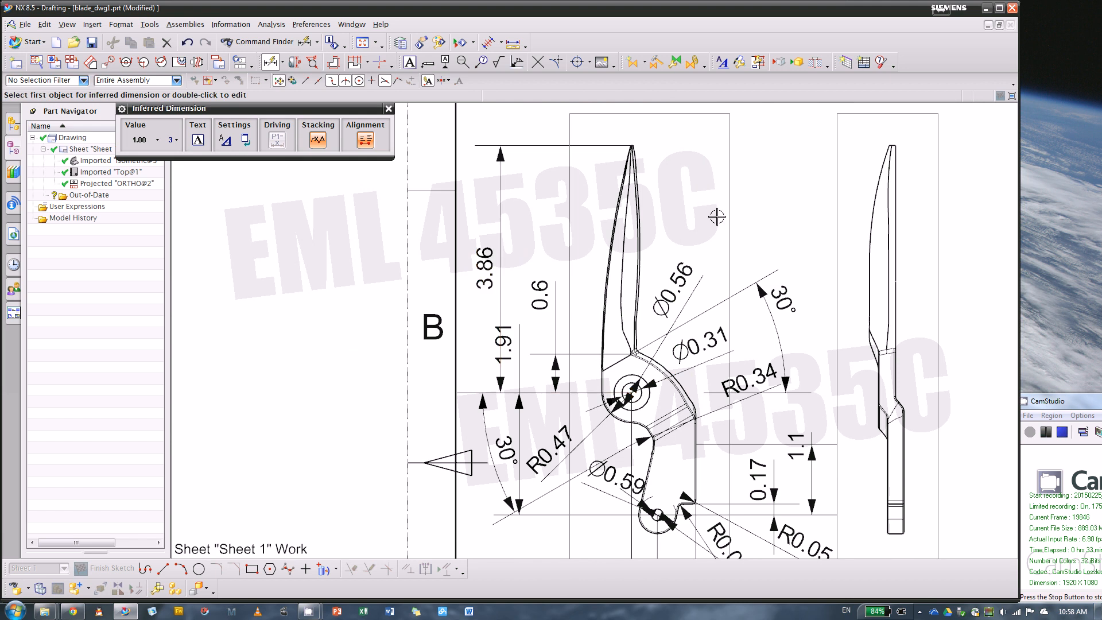
- Dimension the thickness of the blade's lower end in the projected side view and place it below the view
{"action": "scroll", "coordinate": [717, 216], "scroll_direction": "up", "scroll_amount": 1}
{"action": "scroll", "coordinate": [529, 287], "scroll_direction": "down", "scroll_amount": 2}
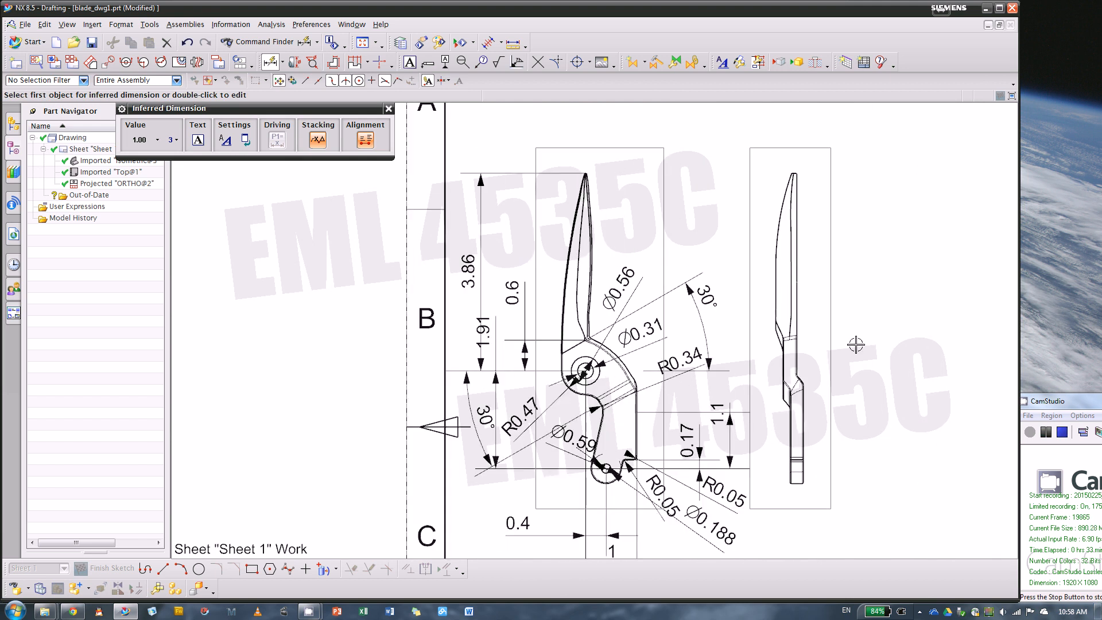
{"action": "scroll", "coordinate": [807, 510], "scroll_direction": "up", "scroll_amount": 2}
{"action": "scroll", "coordinate": [774, 449], "scroll_direction": "up", "scroll_amount": 2}
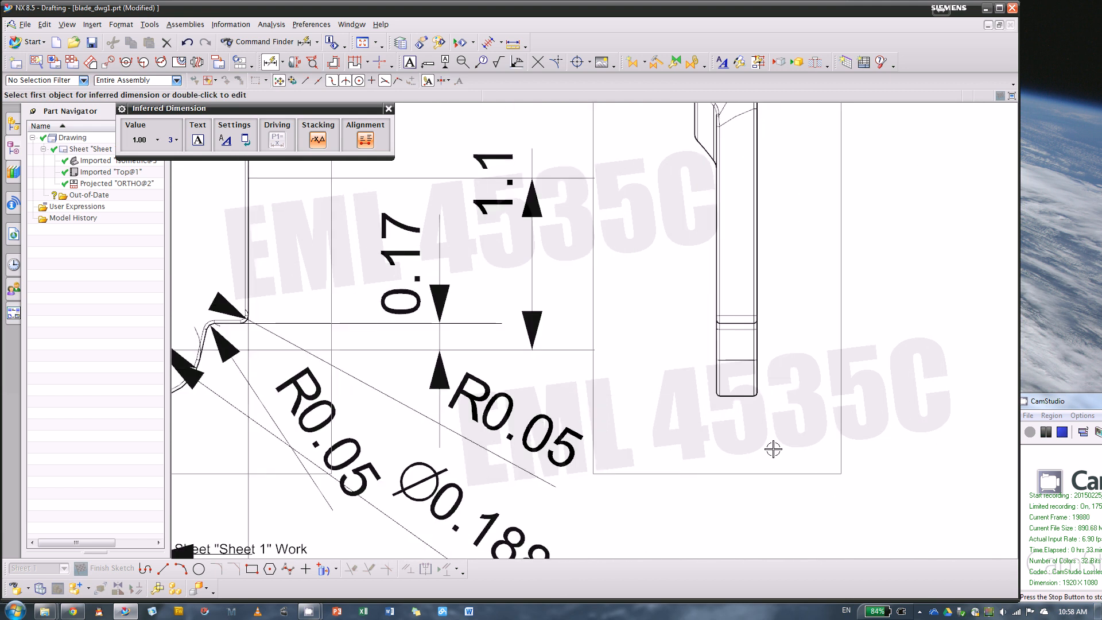
{"action": "left_click", "coordinate": [716, 387]}
{"action": "left_click", "coordinate": [755, 391]}
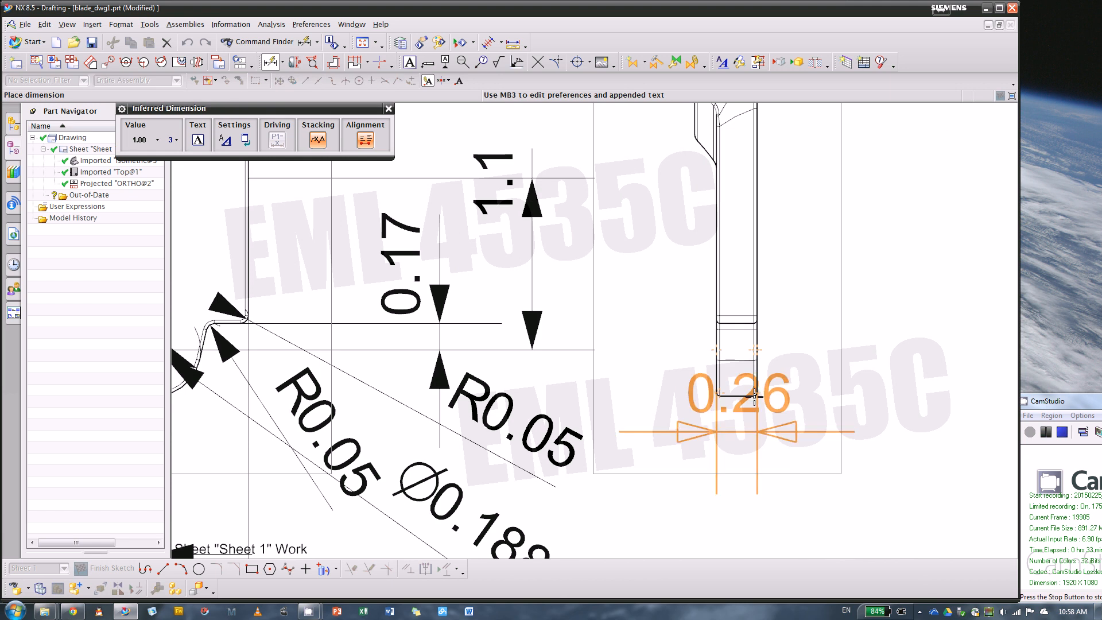
{"action": "left_click", "coordinate": [747, 493]}
{"action": "scroll", "coordinate": [804, 455], "scroll_direction": "down", "scroll_amount": 2}
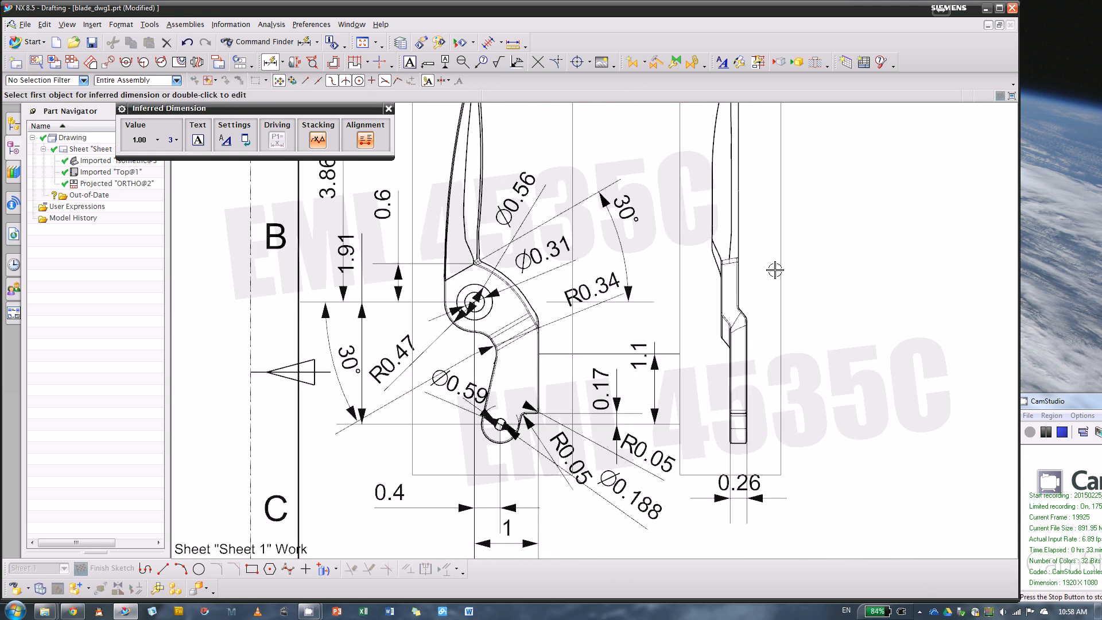
- Add a horizontal inferred dimension across the offset faces of the side view's lower part, placed below the 0.26 dimension
{"action": "scroll", "coordinate": [776, 340], "scroll_direction": "up", "scroll_amount": 2}
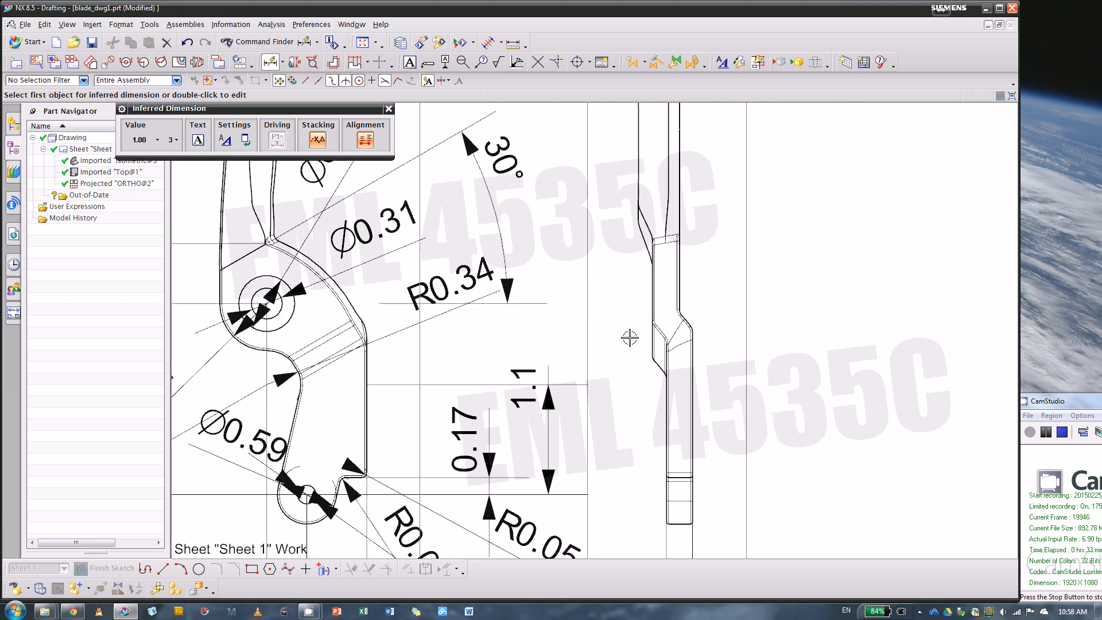
{"action": "left_click", "coordinate": [654, 248]}
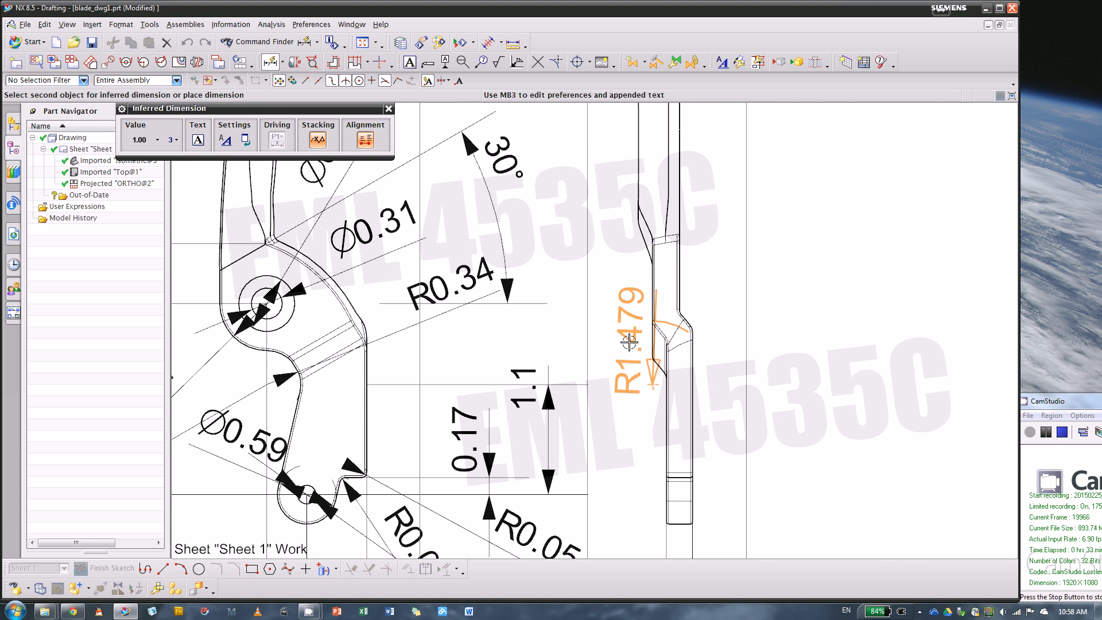
{"action": "left_click", "coordinate": [691, 477]}
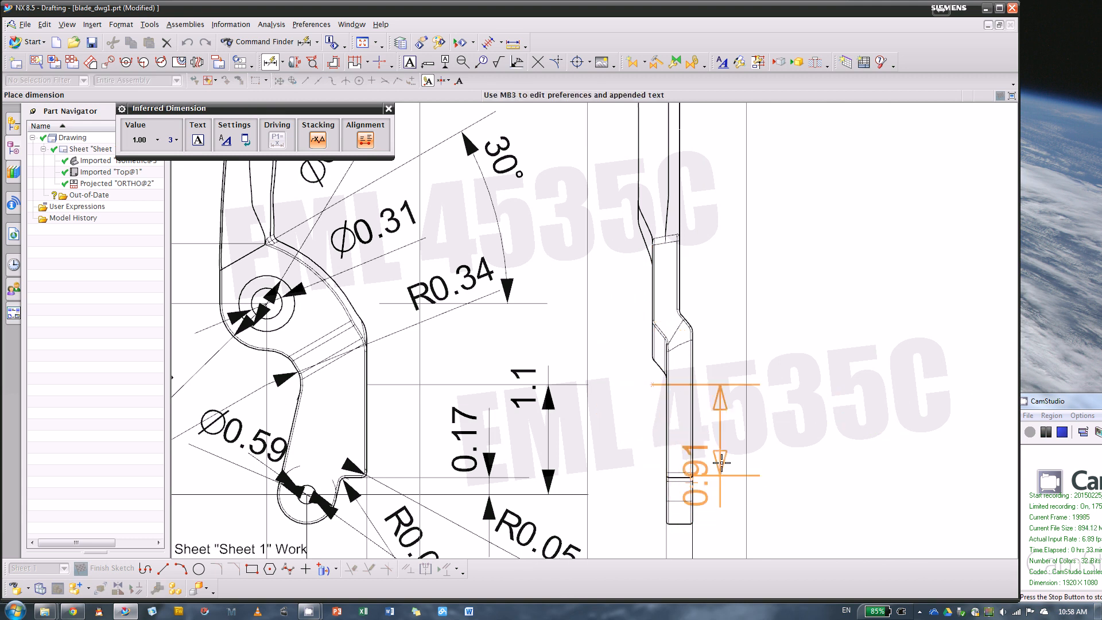
{"action": "scroll", "coordinate": [666, 313], "scroll_direction": "down", "scroll_amount": 3}
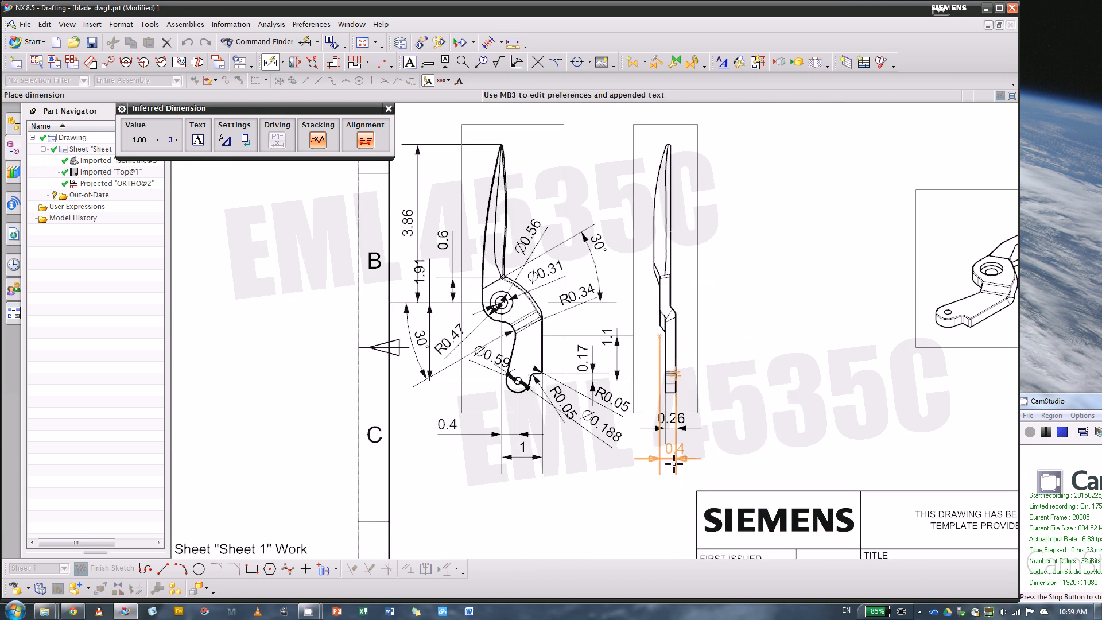
{"action": "left_click", "coordinate": [669, 457]}
- Dimension the blade's widest cutting section horizontally in the projected side view and place it to the right of the view
{"action": "scroll", "coordinate": [721, 399], "scroll_direction": "up", "scroll_amount": 2}
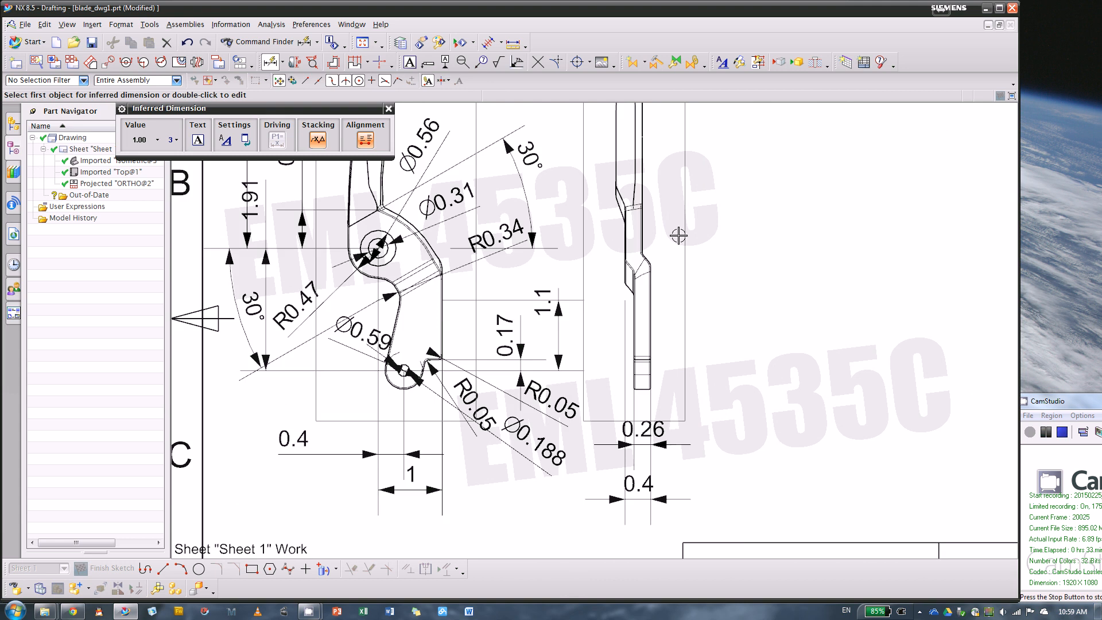
{"action": "scroll", "coordinate": [683, 241], "scroll_direction": "down", "scroll_amount": 2}
{"action": "scroll", "coordinate": [695, 264], "scroll_direction": "up", "scroll_amount": 3}
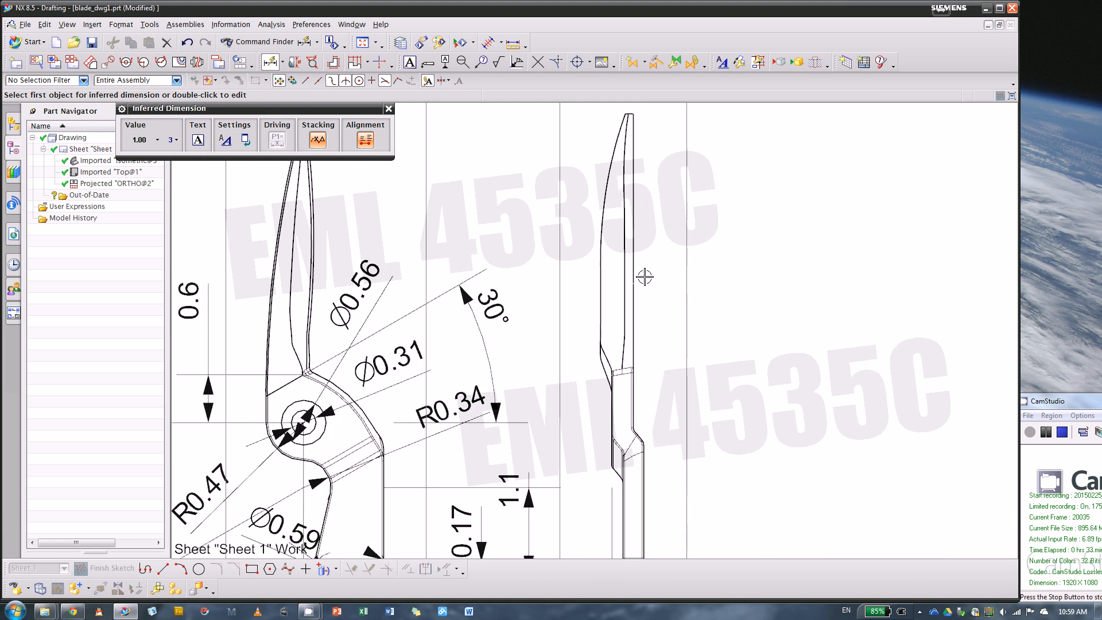
{"action": "left_click", "coordinate": [600, 342]}
{"action": "left_click", "coordinate": [634, 332]}
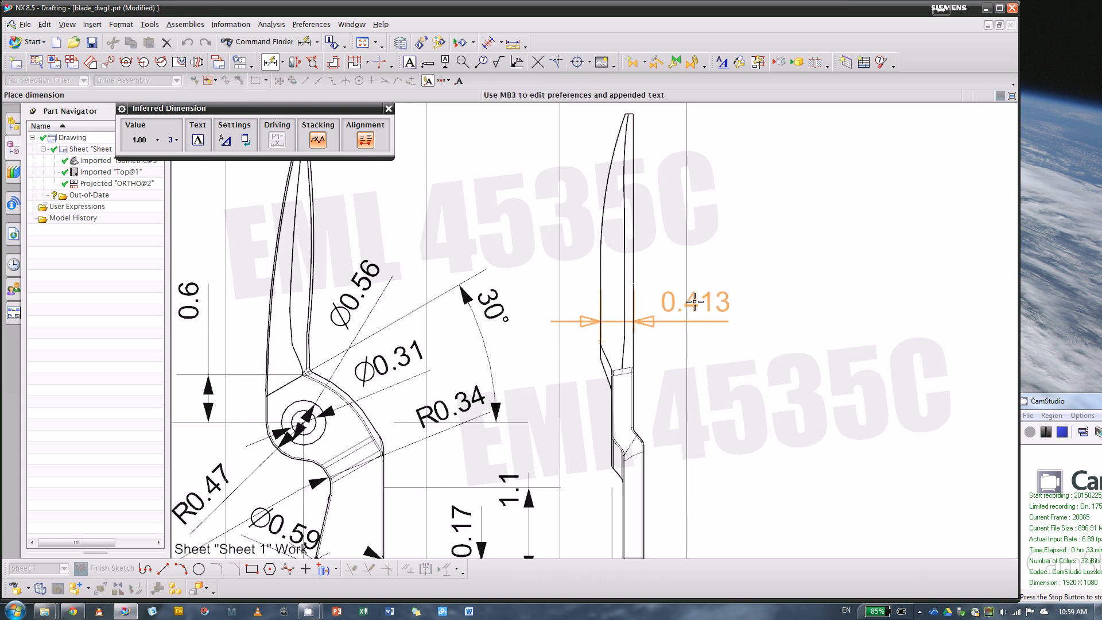
{"action": "left_click", "coordinate": [740, 247]}
{"action": "scroll", "coordinate": [717, 345], "scroll_direction": "down", "scroll_amount": 3}
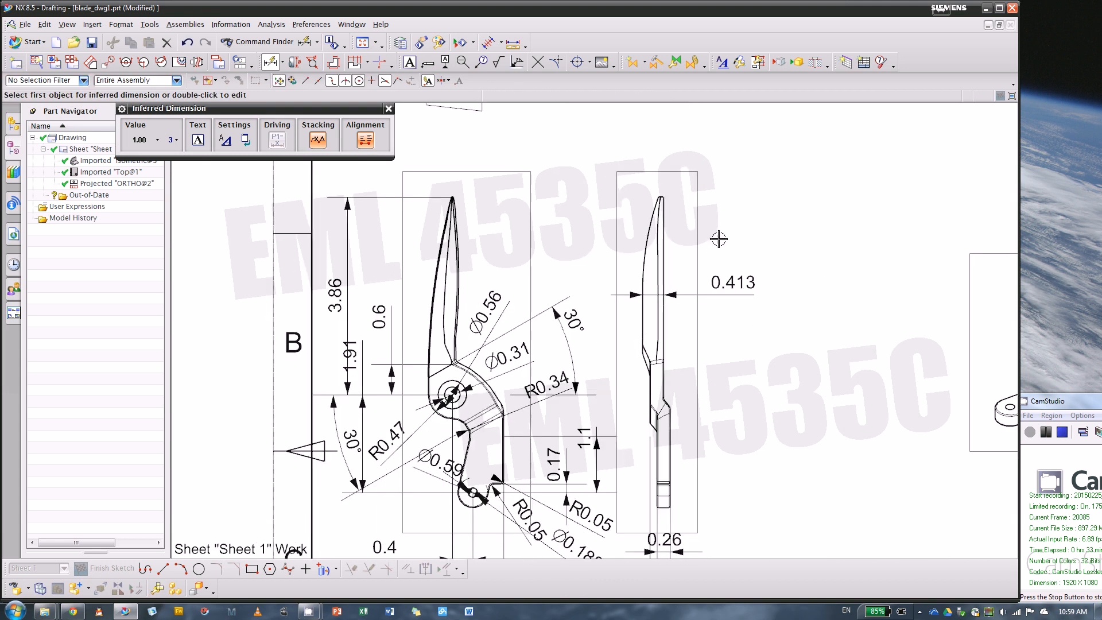
{"action": "scroll", "coordinate": [635, 187], "scroll_direction": "up", "scroll_amount": 4}
{"action": "scroll", "coordinate": [619, 213], "scroll_direction": "up", "scroll_amount": 2}
{"action": "left_click", "coordinate": [623, 216]}
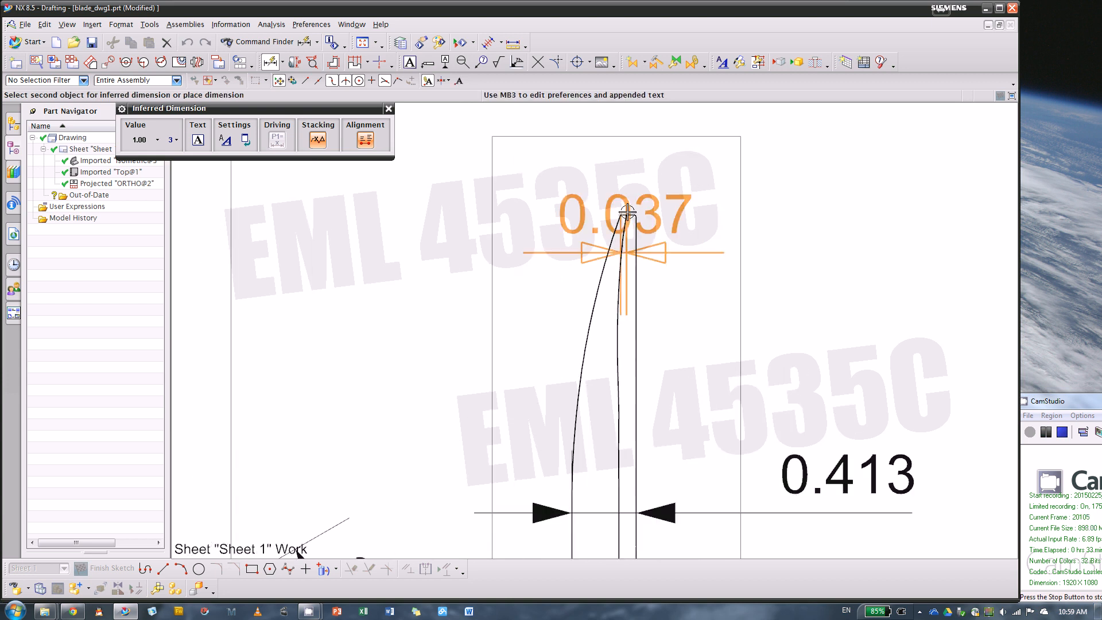
{"action": "scroll", "coordinate": [631, 216], "scroll_direction": "up", "scroll_amount": 3}
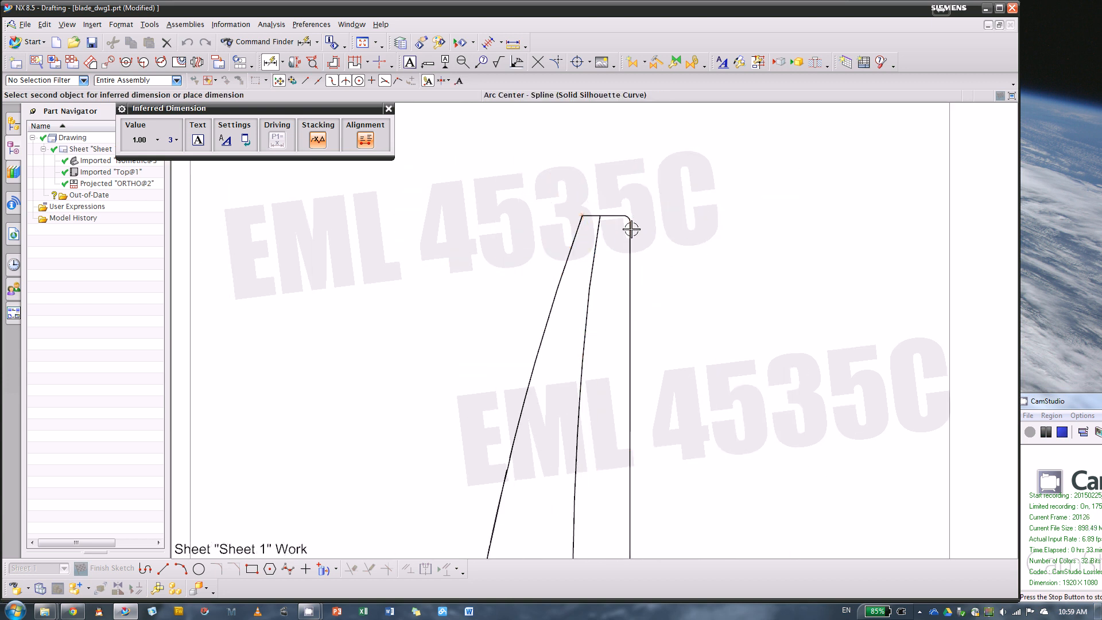
{"action": "left_click", "coordinate": [632, 229]}
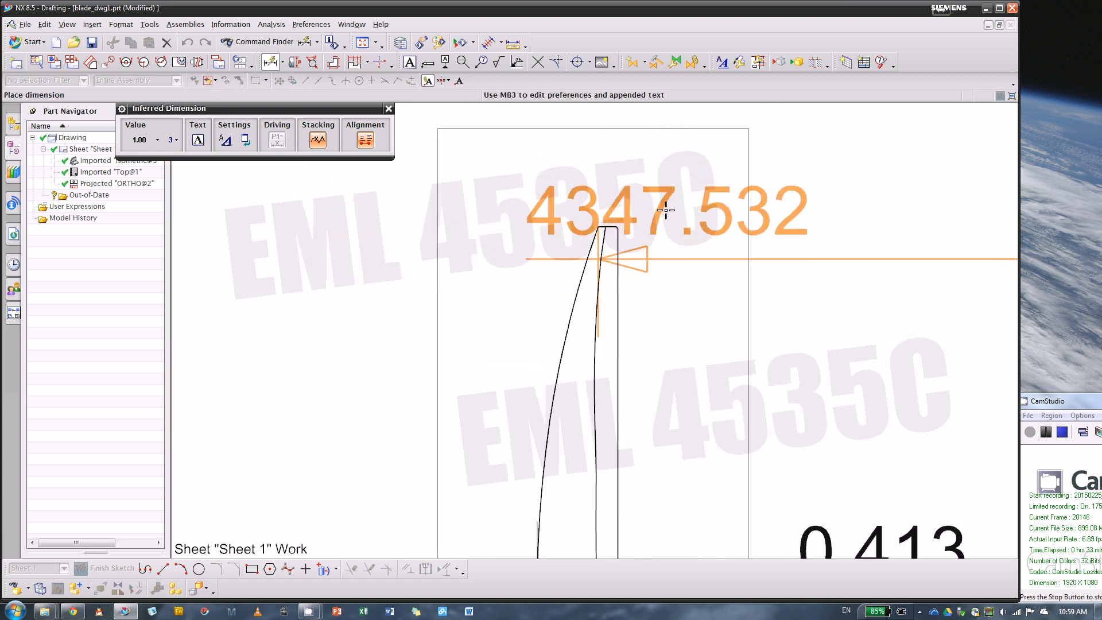
{"action": "key", "text": "Escape"}
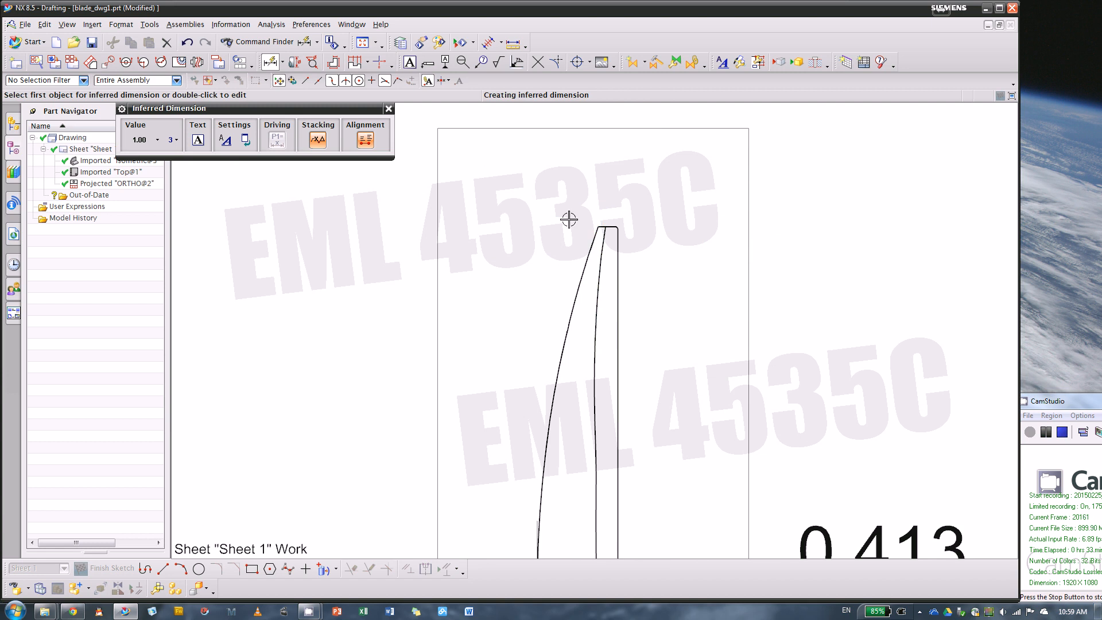
- Dimension the width of the blade's flat tip in the projected side view and place it above the view
{"action": "left_click", "coordinate": [602, 227]}
{"action": "scroll", "coordinate": [647, 220], "scroll_direction": "up", "scroll_amount": 4}
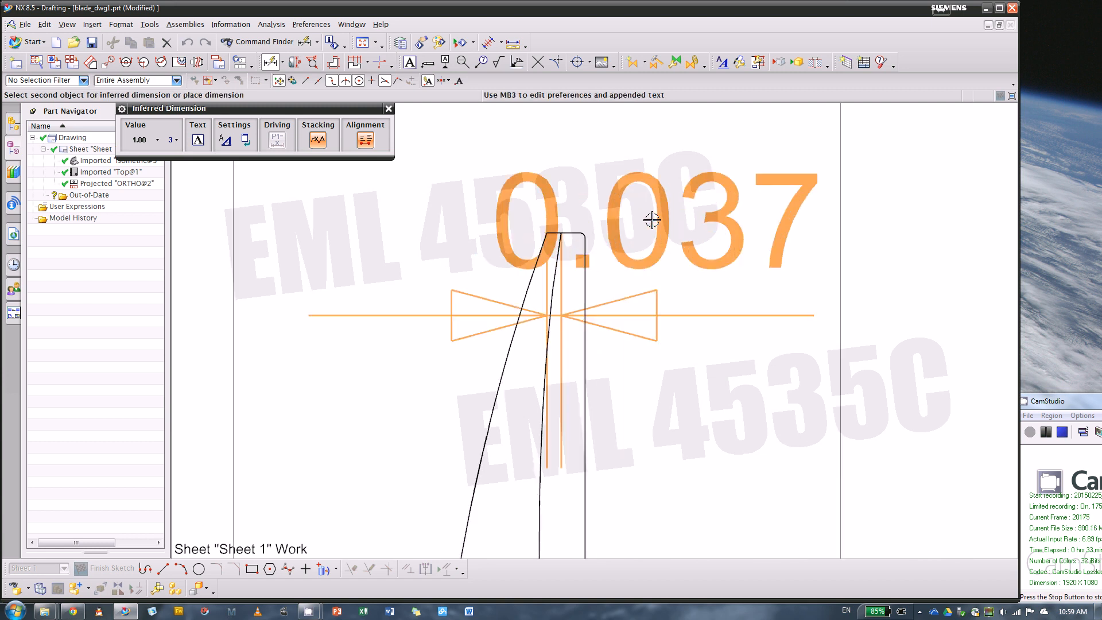
{"action": "left_click", "coordinate": [569, 244]}
{"action": "scroll", "coordinate": [573, 342], "scroll_direction": "down", "scroll_amount": 4}
{"action": "scroll", "coordinate": [577, 356], "scroll_direction": "down", "scroll_amount": 3}
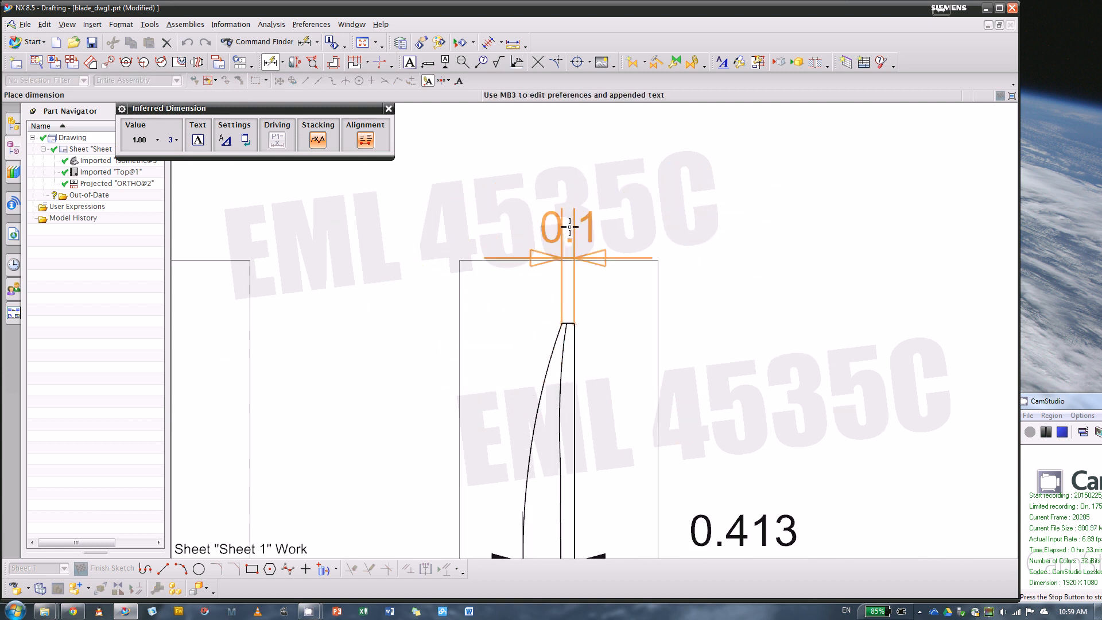
{"action": "left_click", "coordinate": [566, 213]}
- Look over the projected side view from tip to lower end for features still lacking dimensions
{"action": "scroll", "coordinate": [560, 261], "scroll_direction": "down", "scroll_amount": 2}
{"action": "scroll", "coordinate": [560, 262], "scroll_direction": "up", "scroll_amount": 3}
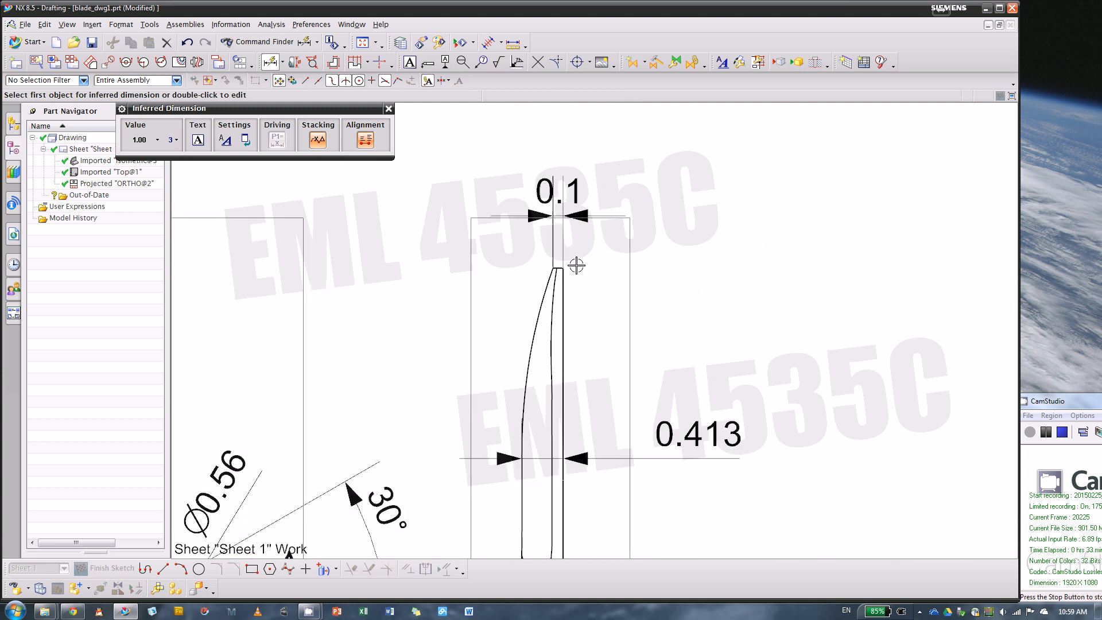
{"action": "scroll", "coordinate": [574, 261], "scroll_direction": "down", "scroll_amount": 4}
{"action": "scroll", "coordinate": [573, 362], "scroll_direction": "up", "scroll_amount": 3}
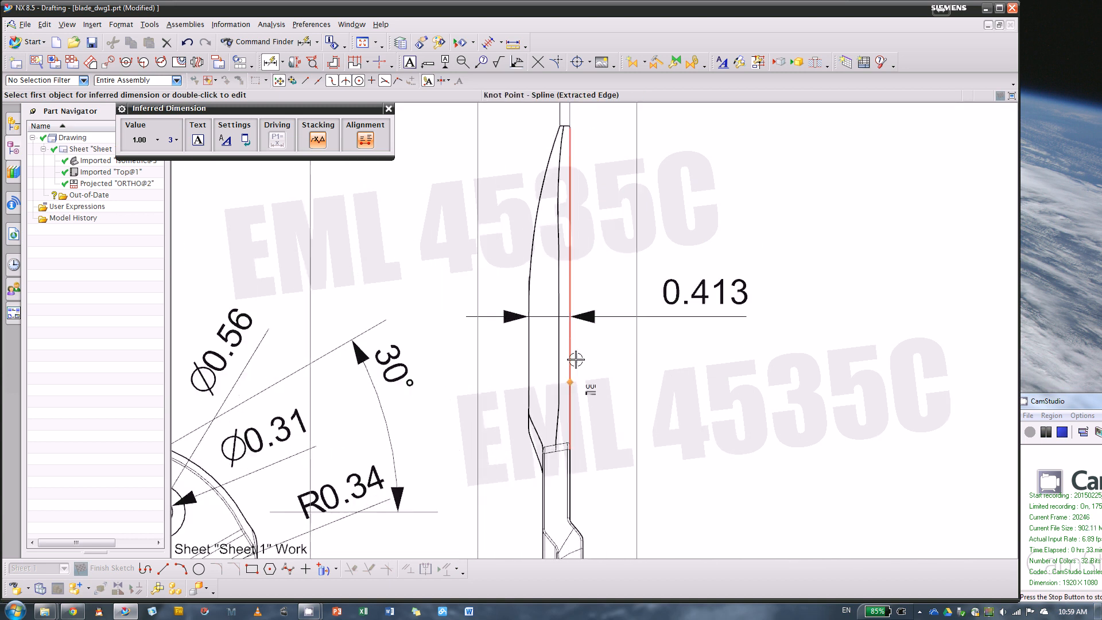
{"action": "scroll", "coordinate": [579, 364], "scroll_direction": "down", "scroll_amount": 3}
{"action": "scroll", "coordinate": [571, 359], "scroll_direction": "up", "scroll_amount": 3}
{"action": "scroll", "coordinate": [611, 346], "scroll_direction": "down", "scroll_amount": 3}
{"action": "scroll", "coordinate": [611, 351], "scroll_direction": "up", "scroll_amount": 2}
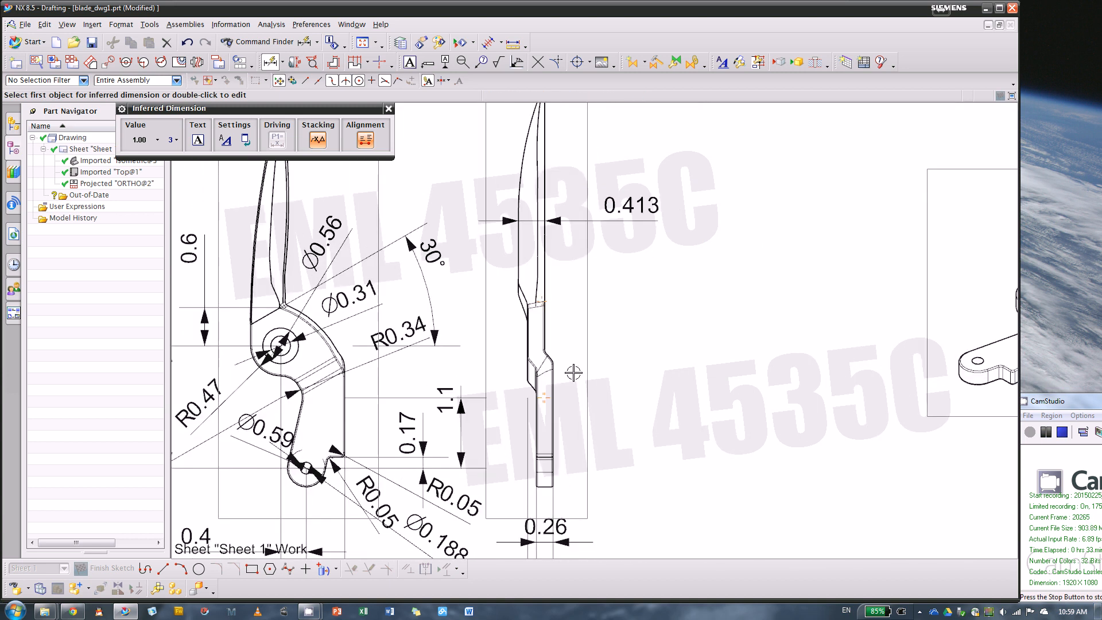
{"action": "scroll", "coordinate": [616, 377], "scroll_direction": "down", "scroll_amount": 3}
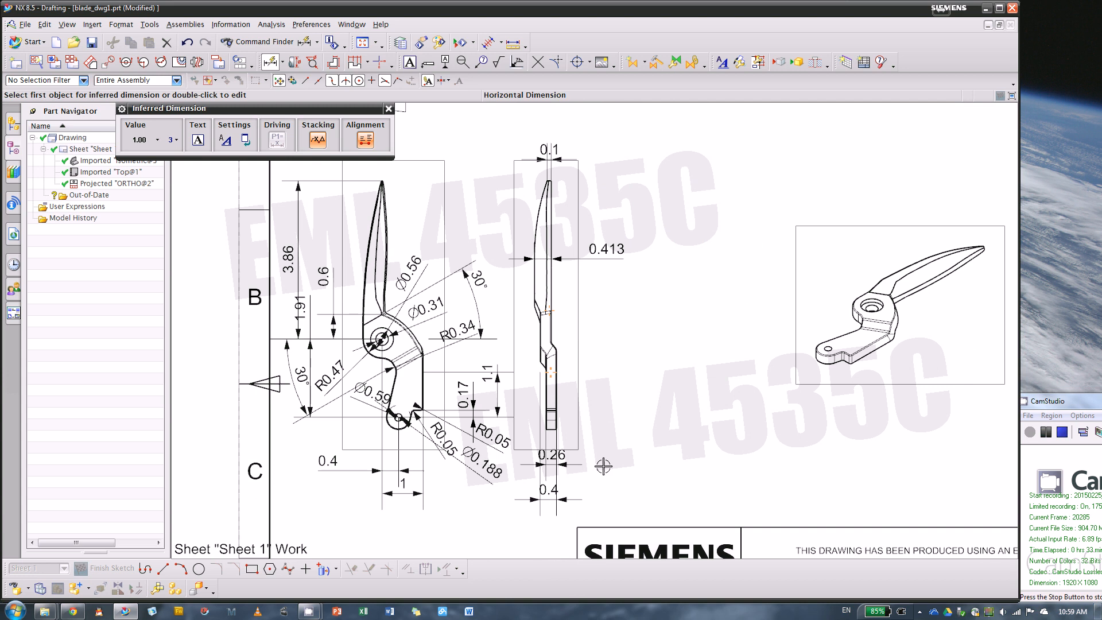
- End inferred dimensioning and move the 0.26 and 0.4 dimension texts out to the right below the side view
{"action": "left_click", "coordinate": [553, 427]}
{"action": "left_click", "coordinate": [389, 108]}
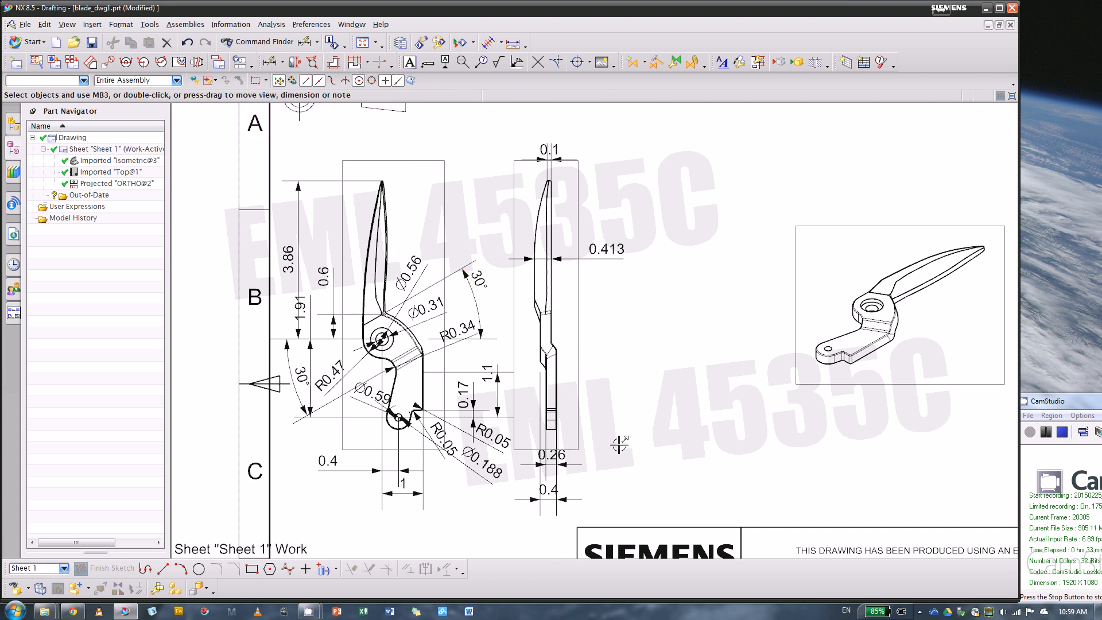
{"action": "left_click_drag", "start_coordinate": [552, 455], "coordinate": [608, 465]}
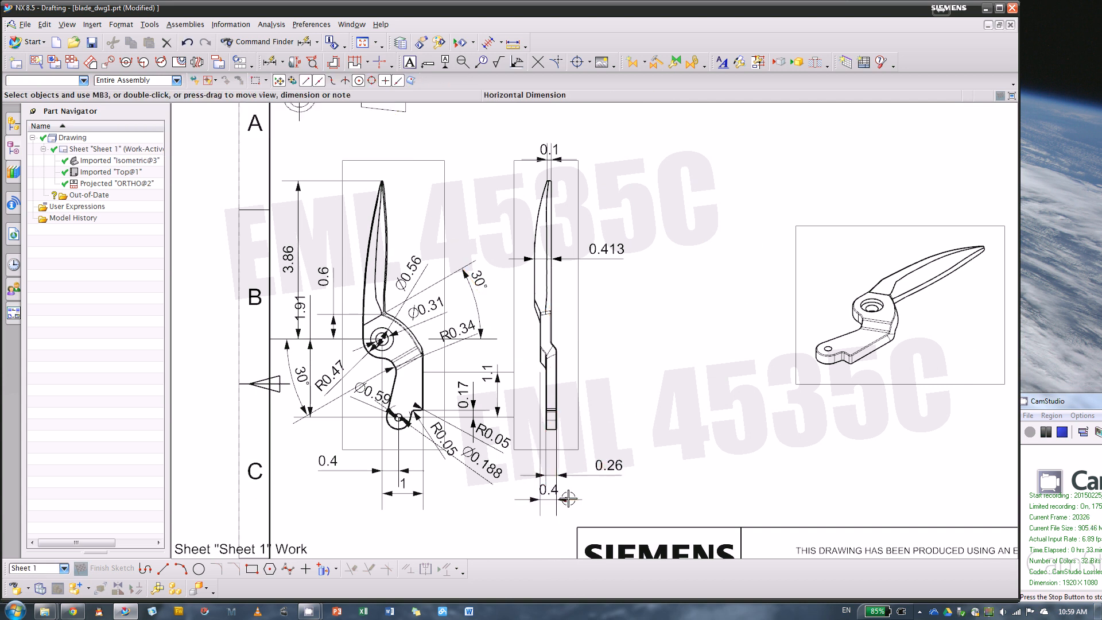
{"action": "left_click_drag", "start_coordinate": [553, 491], "coordinate": [612, 495]}
- Edit the annotation style of the Ø0.56 pivot dimension and apply the stacked fraction format to its linear units
{"action": "scroll", "coordinate": [654, 361], "scroll_direction": "down", "scroll_amount": 1}
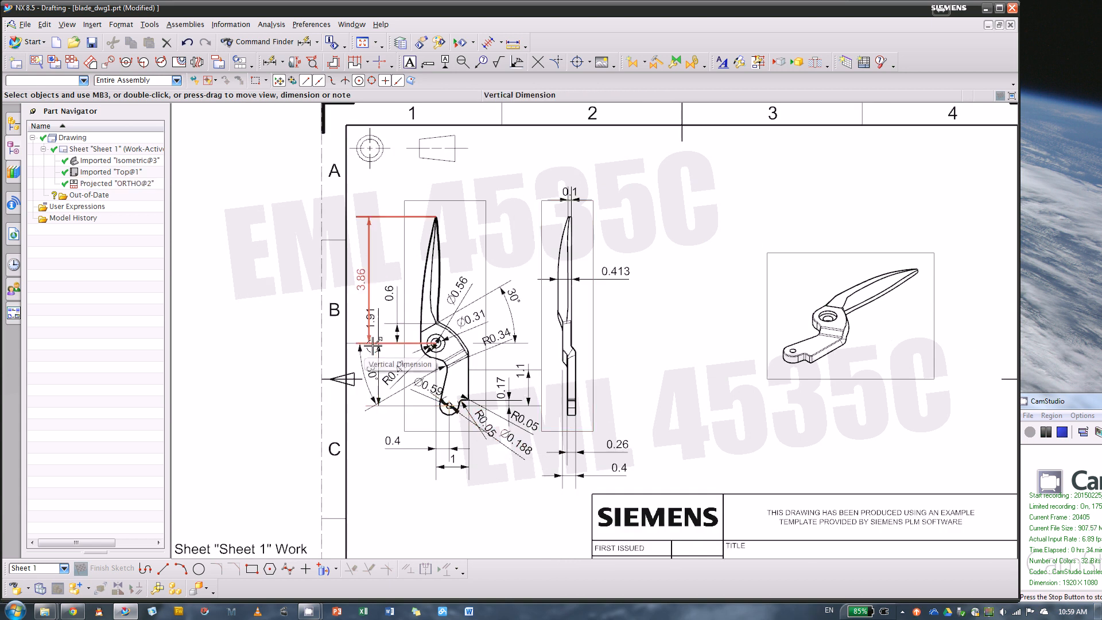
{"action": "scroll", "coordinate": [524, 309], "scroll_direction": "up", "scroll_amount": 2}
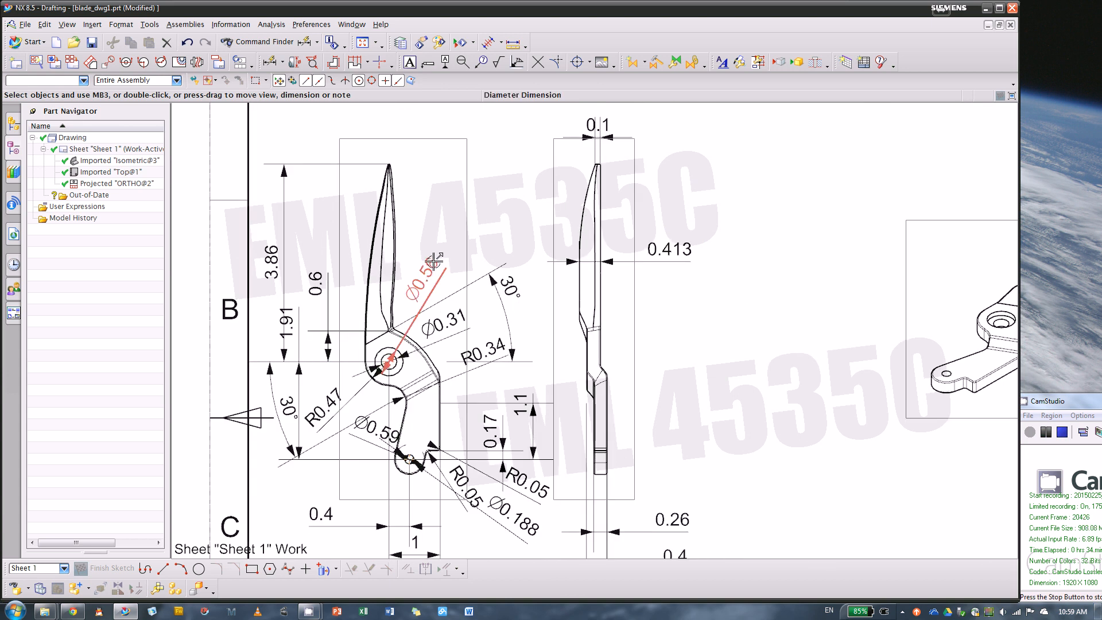
{"action": "scroll", "coordinate": [410, 276], "scroll_direction": "up", "scroll_amount": 2}
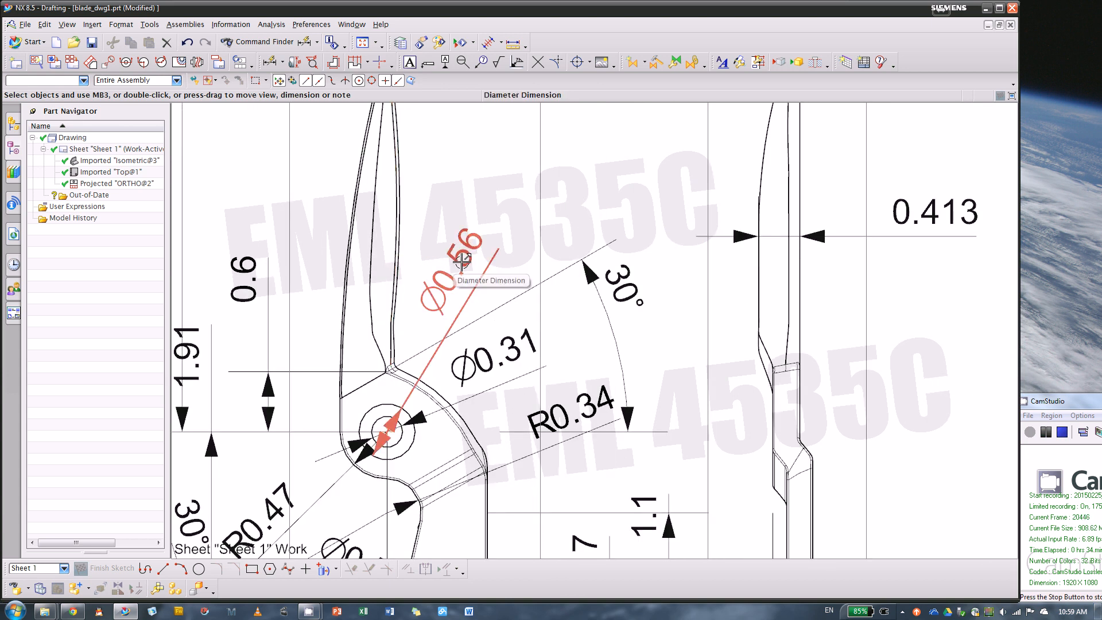
{"action": "scroll", "coordinate": [561, 266], "scroll_direction": "down", "scroll_amount": 2}
{"action": "scroll", "coordinate": [561, 266], "scroll_direction": "up", "scroll_amount": 1}
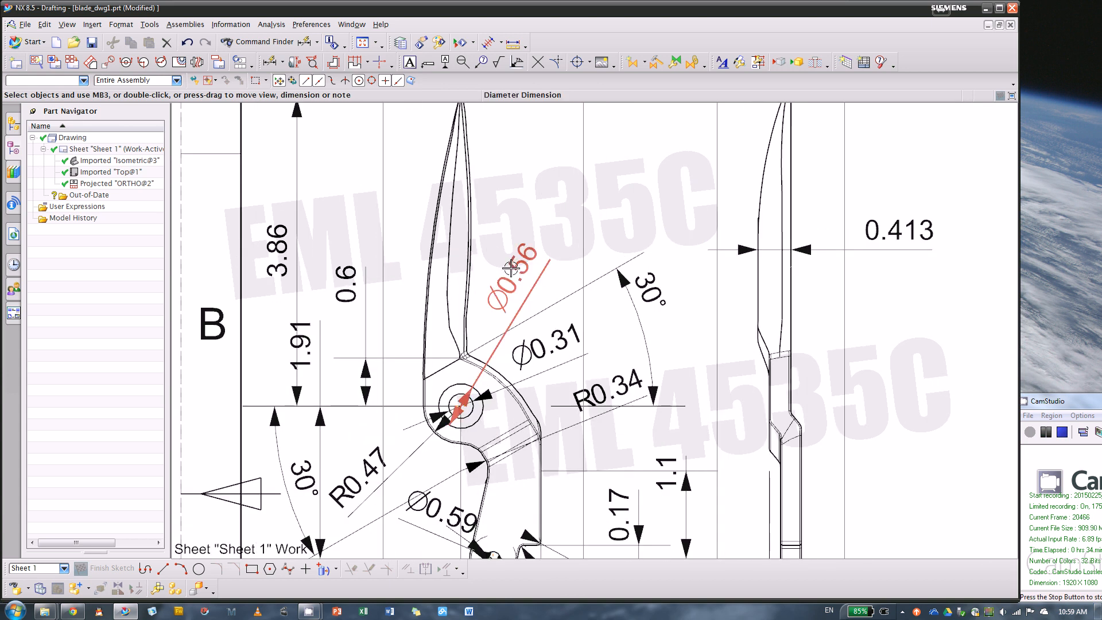
{"action": "right_click", "coordinate": [529, 264]}
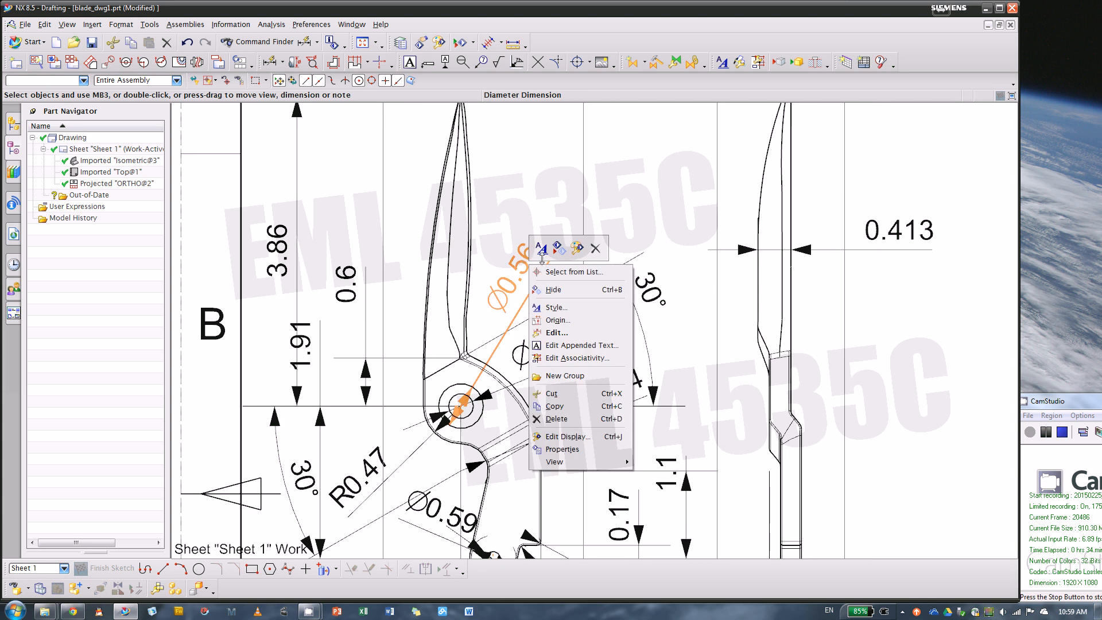
{"action": "left_click", "coordinate": [550, 308]}
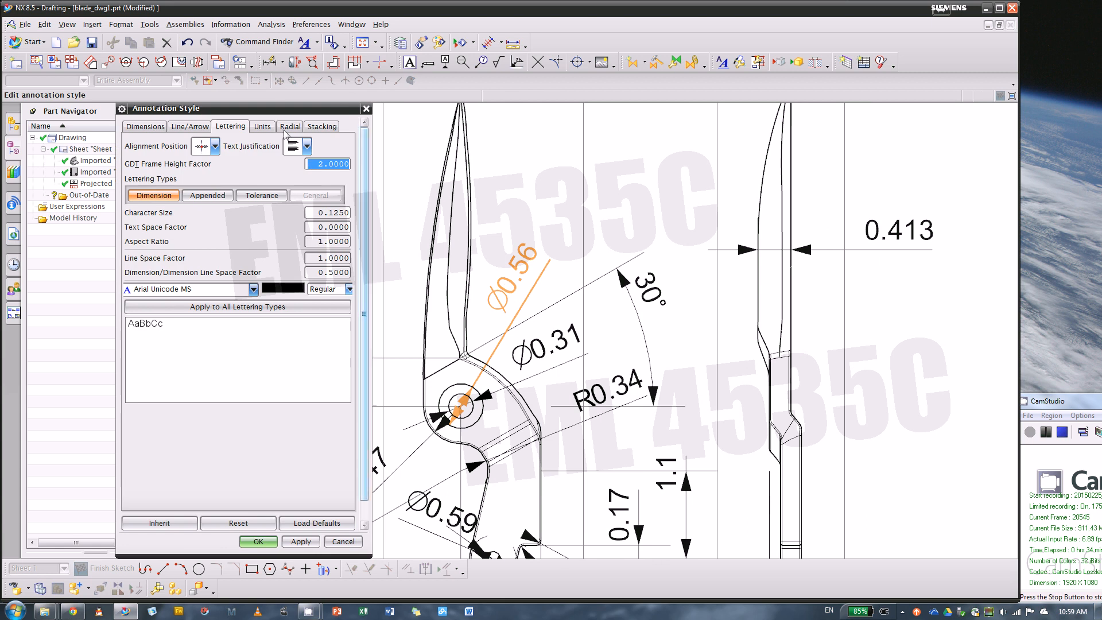
{"action": "left_click", "coordinate": [261, 127]}
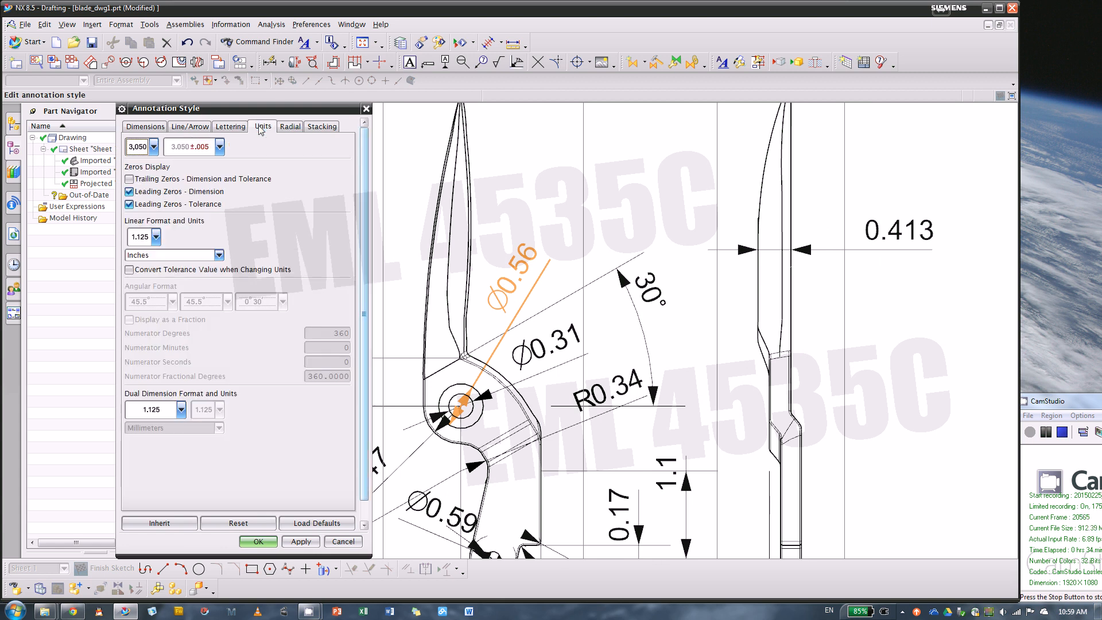
{"action": "left_click", "coordinate": [146, 237]}
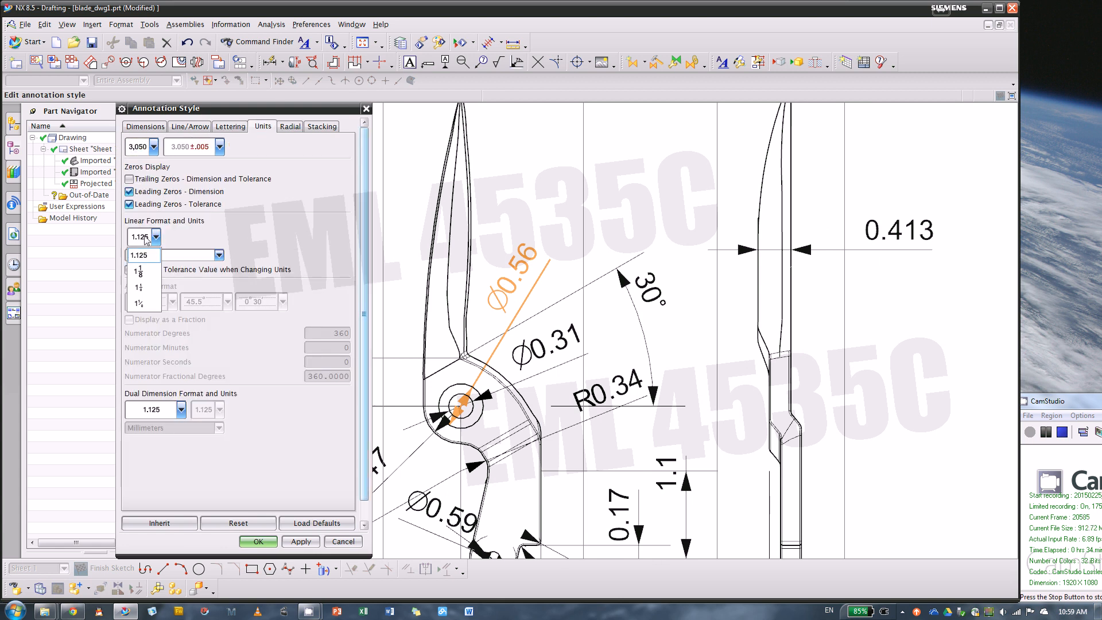
{"action": "left_click", "coordinate": [152, 273]}
{"action": "left_click", "coordinate": [301, 541]}
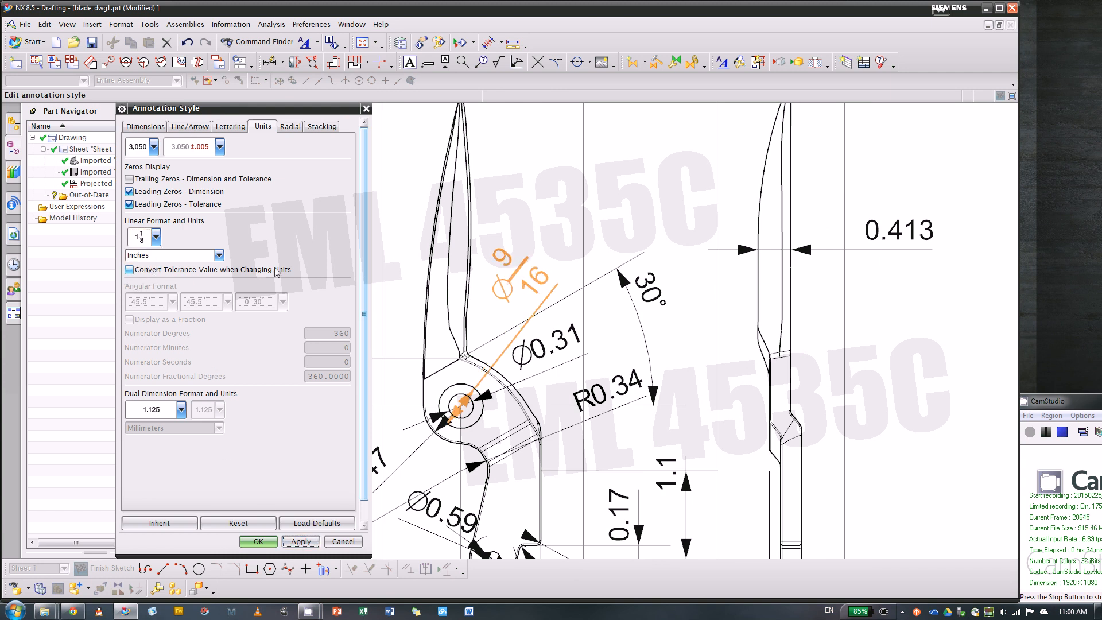
- Set the fraction precision of the Ø9/16 pivot dimension to 1/64 and confirm its annotation style
{"action": "left_click", "coordinate": [230, 127]}
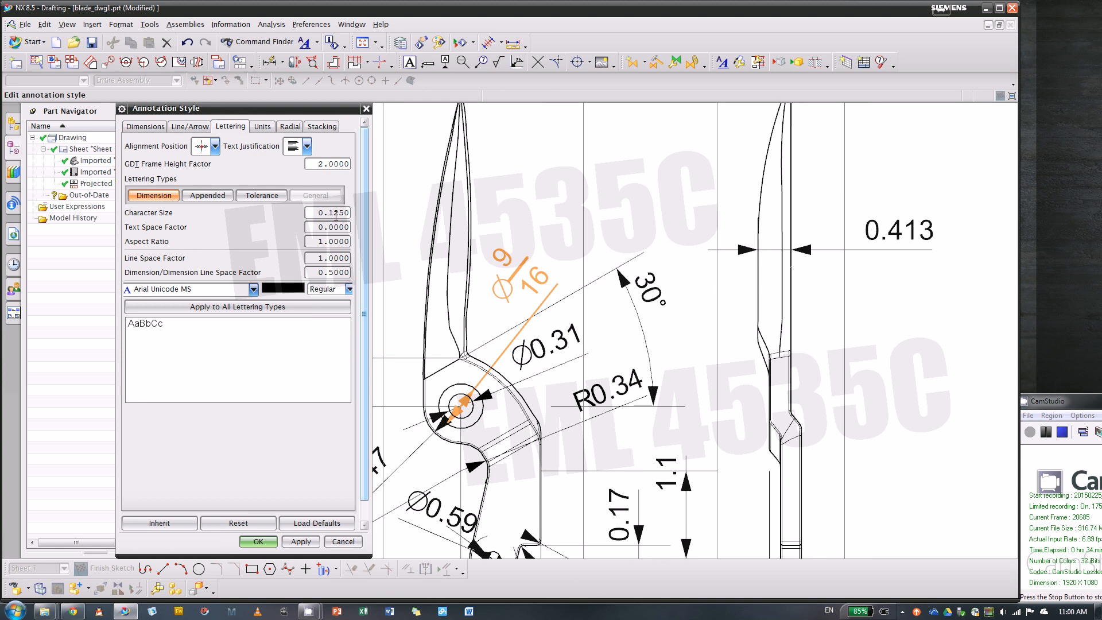
{"action": "left_click", "coordinate": [181, 126]}
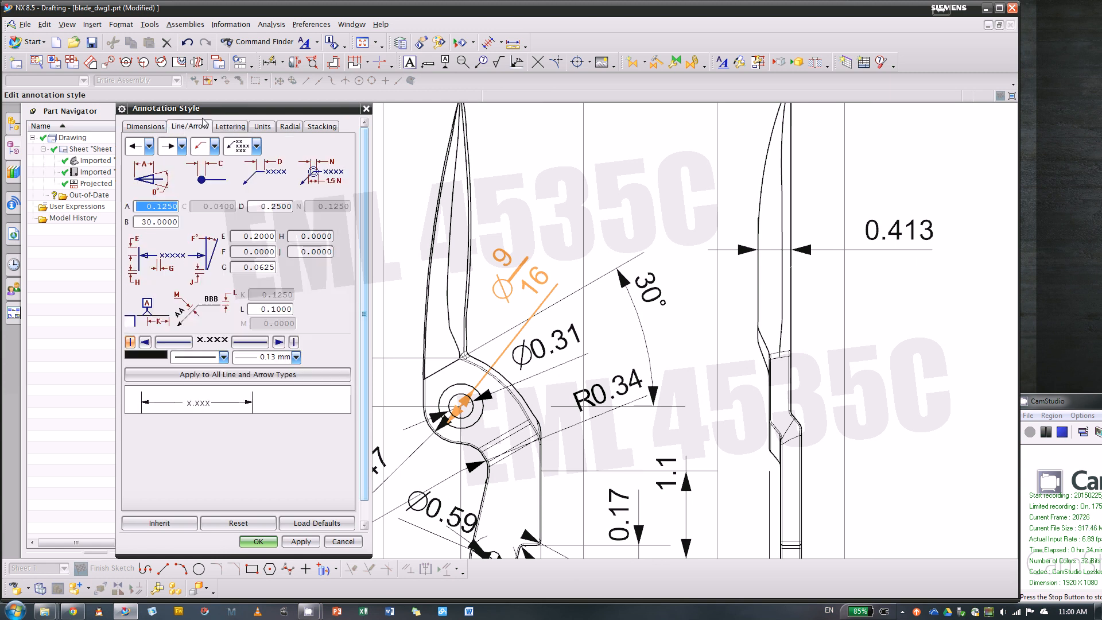
{"action": "left_click", "coordinate": [146, 127]}
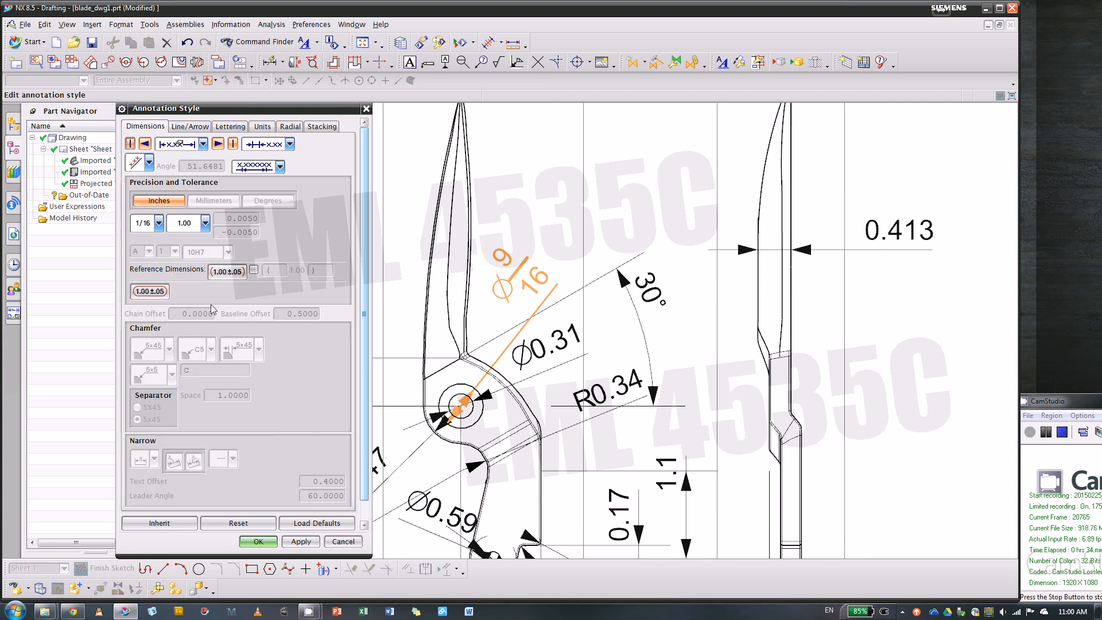
{"action": "left_click", "coordinate": [264, 127]}
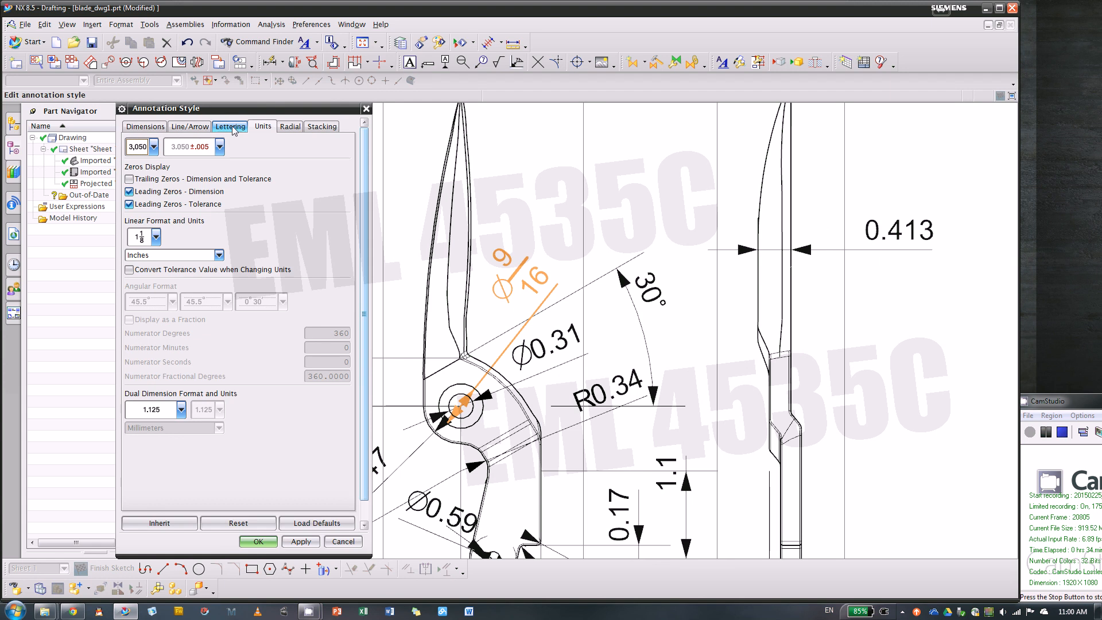
{"action": "left_click", "coordinate": [190, 126]}
{"action": "left_click", "coordinate": [146, 126]}
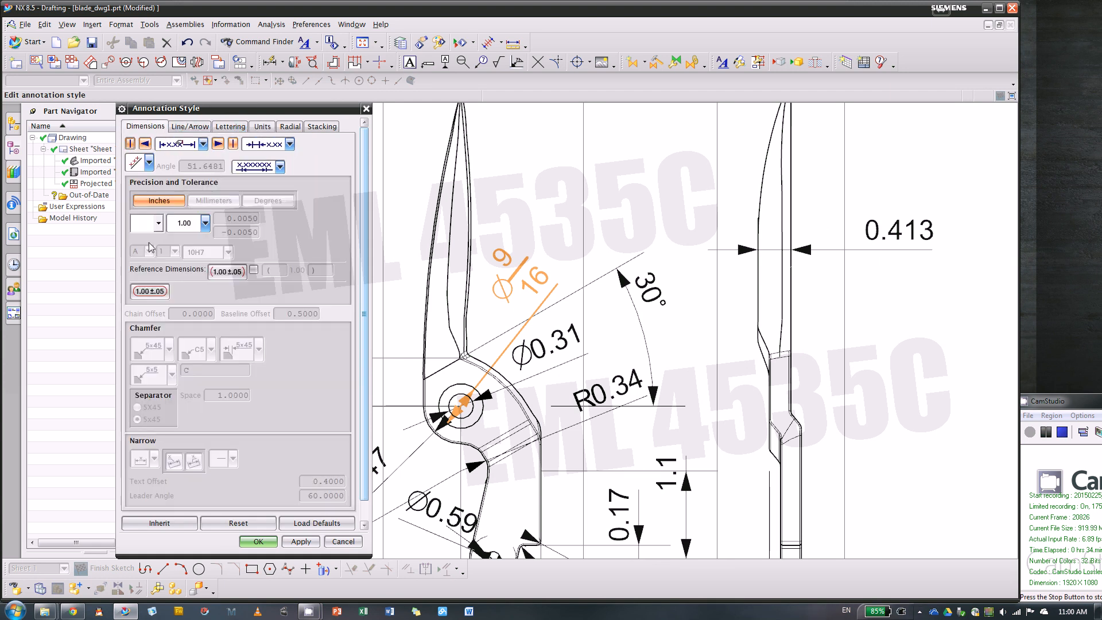
{"action": "scroll", "coordinate": [274, 338], "scroll_direction": "down", "scroll_amount": 2}
{"action": "scroll", "coordinate": [274, 339], "scroll_direction": "up", "scroll_amount": 2}
{"action": "left_click", "coordinate": [152, 223]}
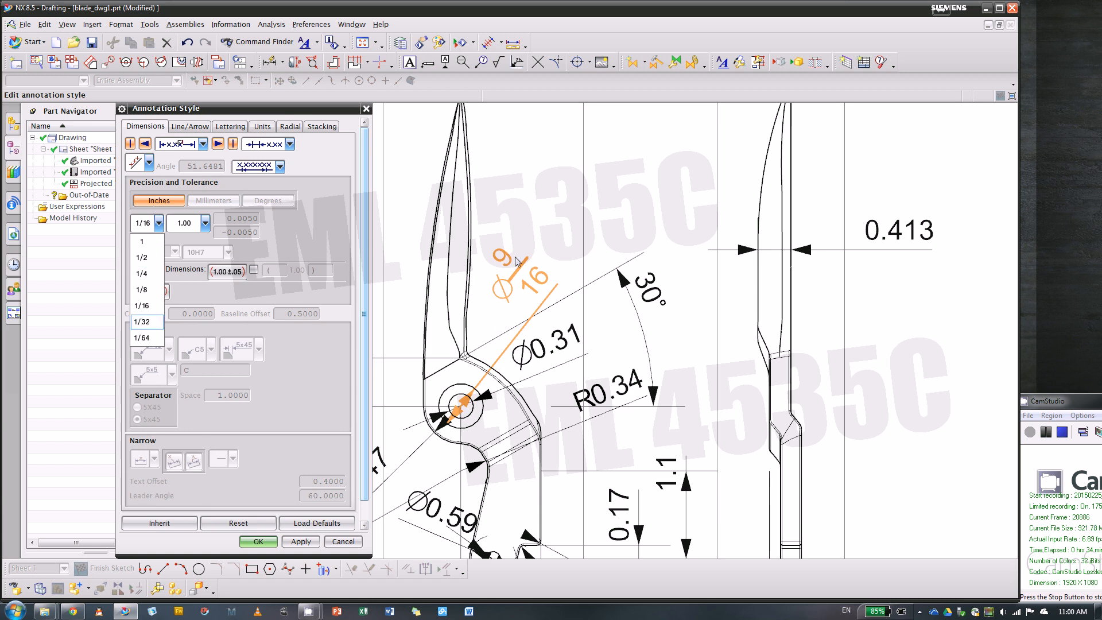
{"action": "left_click", "coordinate": [143, 338]}
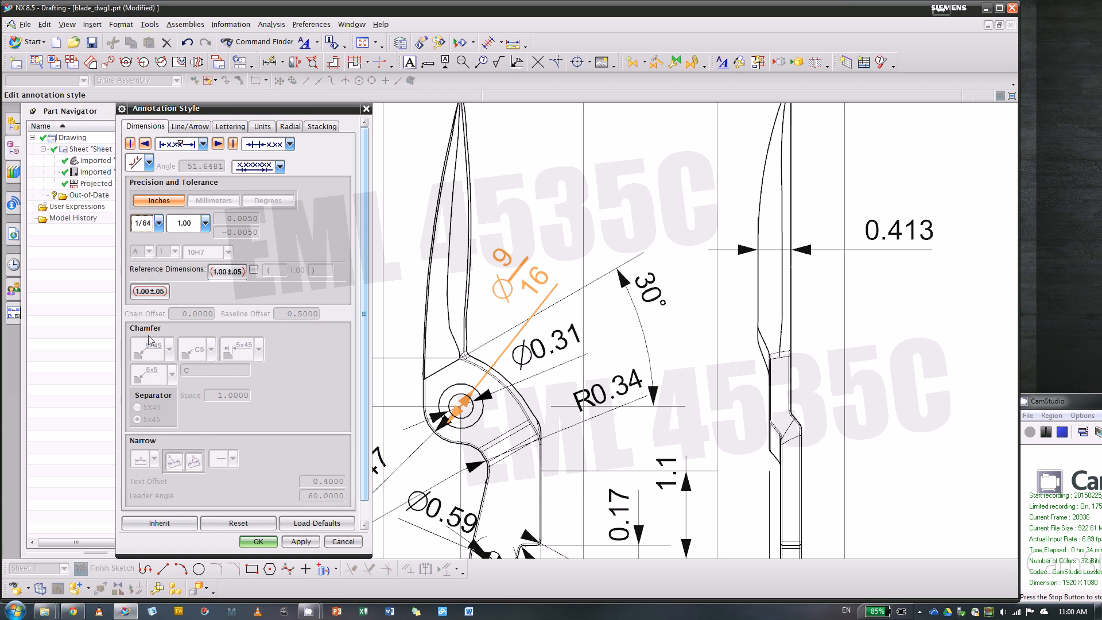
{"action": "left_click", "coordinate": [302, 542]}
{"action": "left_click", "coordinate": [259, 542]}
- Set the decimal precision of the Ø0.31 pivot hole dimension to 6 places
{"action": "scroll", "coordinate": [564, 356], "scroll_direction": "up", "scroll_amount": 4}
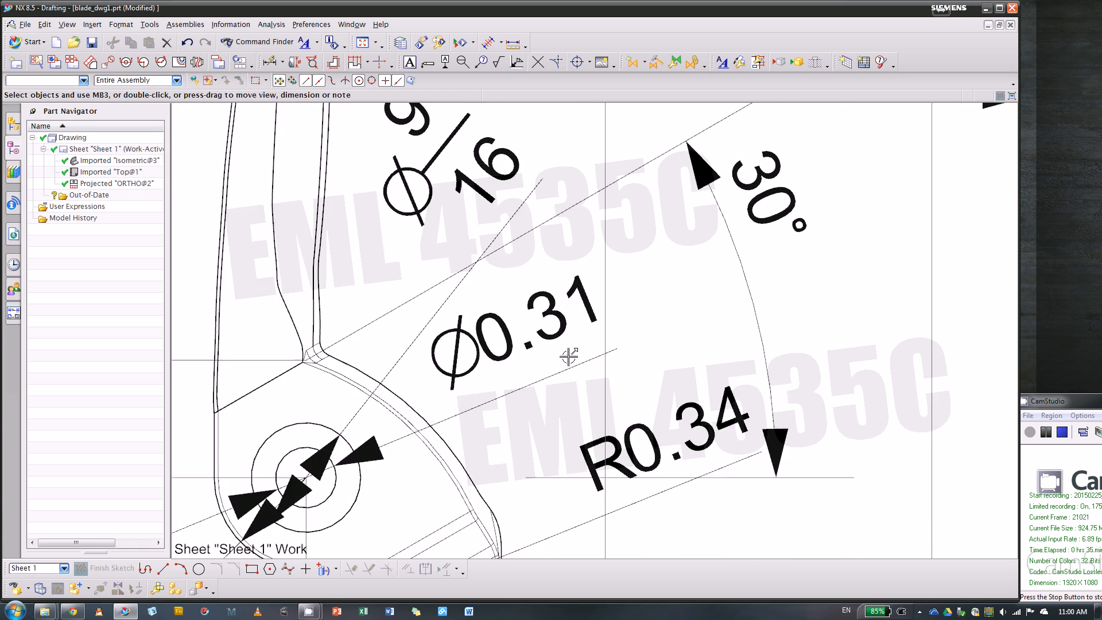
{"action": "scroll", "coordinate": [551, 296], "scroll_direction": "down", "scroll_amount": 2}
{"action": "left_click", "coordinate": [551, 302]}
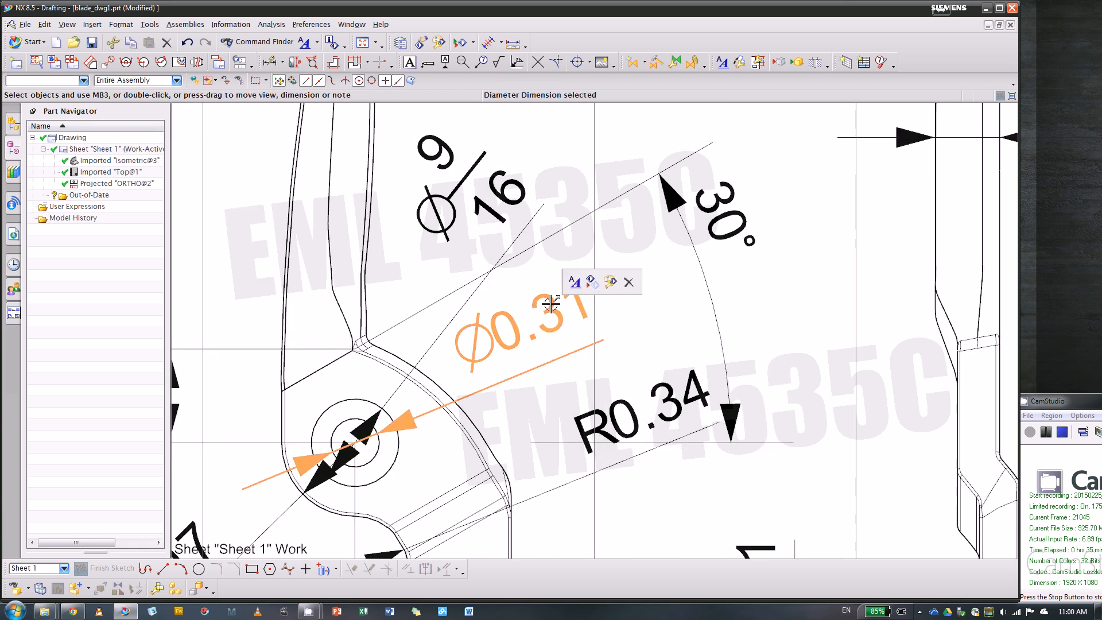
{"action": "right_click", "coordinate": [545, 303]}
{"action": "left_click", "coordinate": [545, 305]}
{"action": "double_click", "coordinate": [546, 304]}
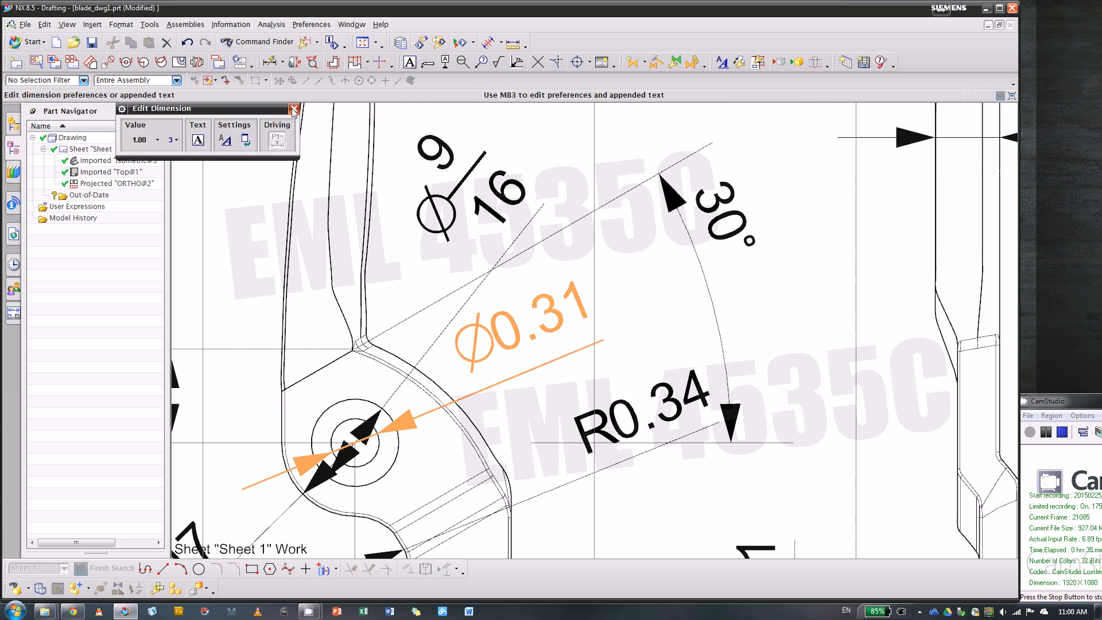
{"action": "left_click_drag", "start_coordinate": [178, 108], "coordinate": [234, 164]}
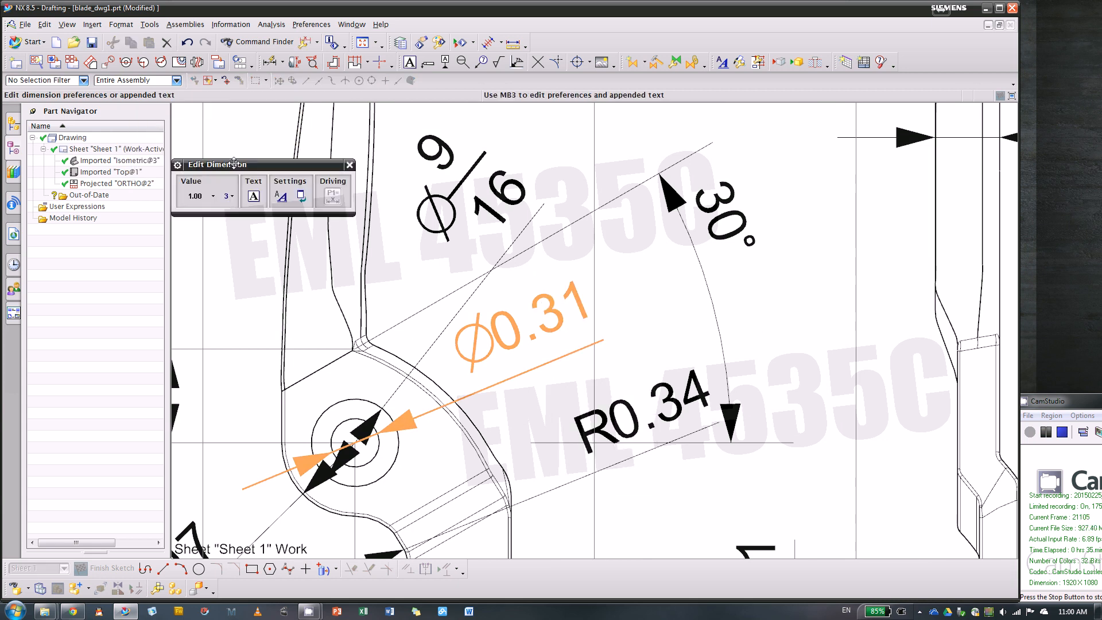
{"action": "left_click", "coordinate": [228, 196]}
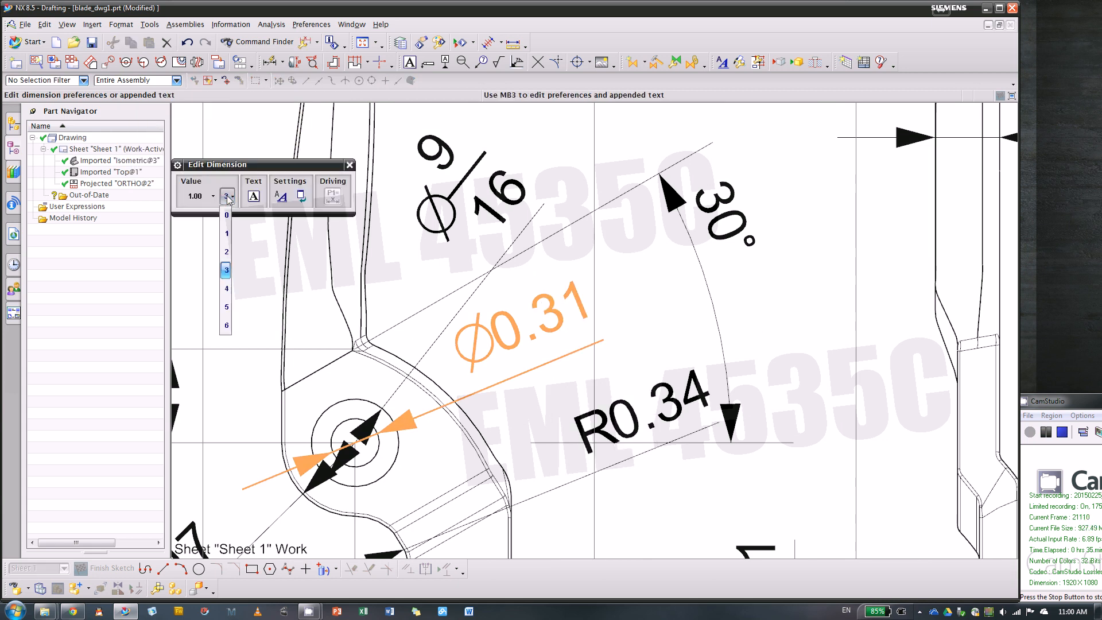
{"action": "left_click", "coordinate": [227, 325]}
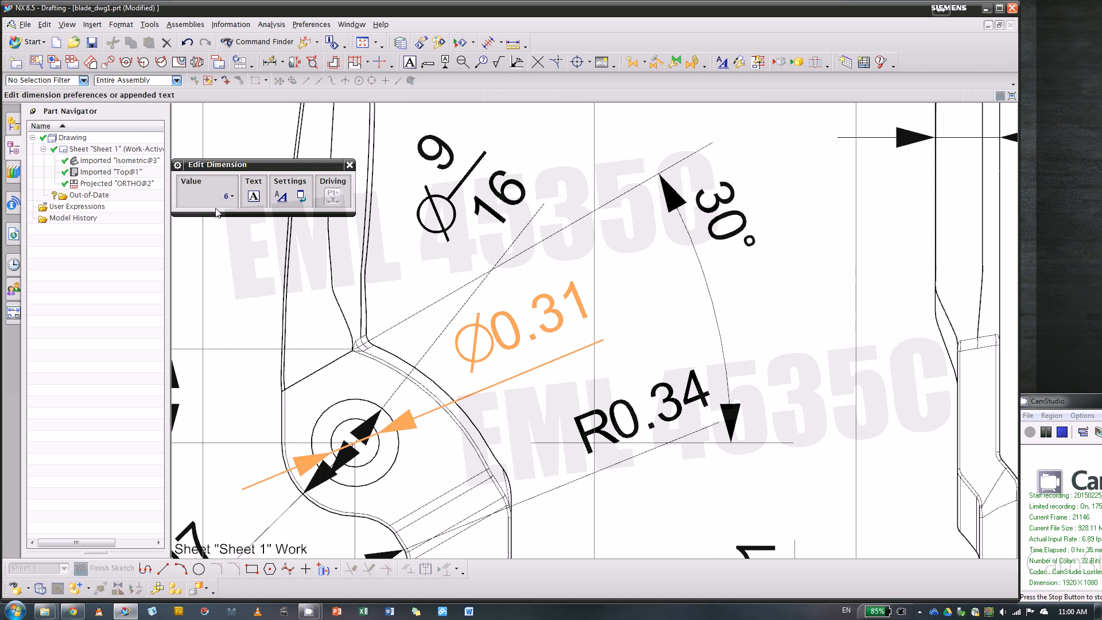
{"action": "left_click", "coordinate": [349, 165]}
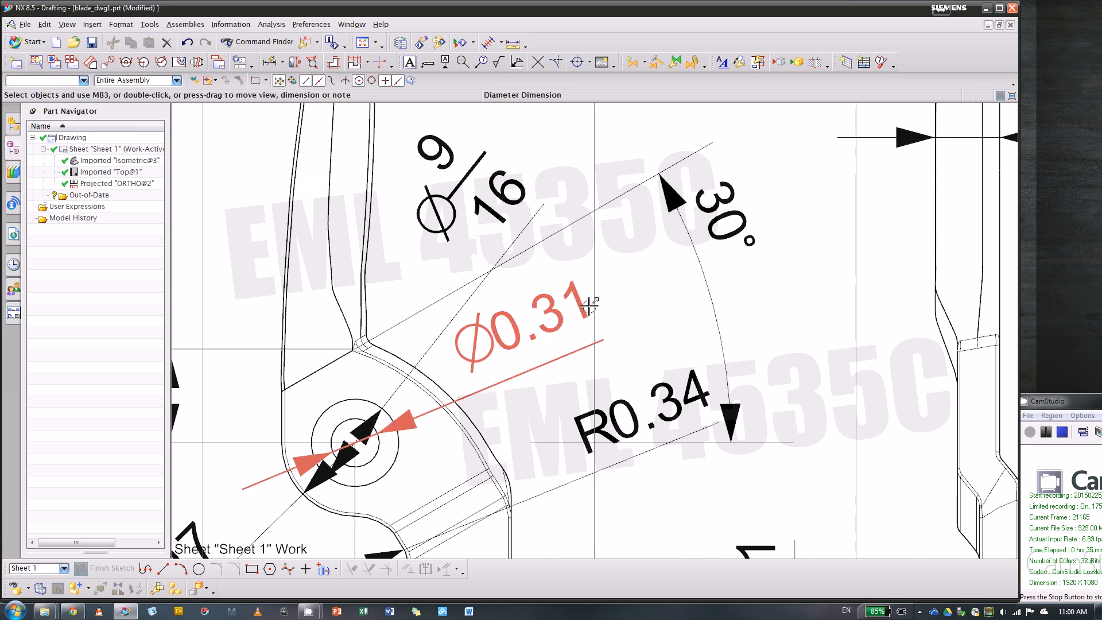
{"action": "scroll", "coordinate": [521, 293], "scroll_direction": "down", "scroll_amount": 3}
{"action": "scroll", "coordinate": [524, 299], "scroll_direction": "up", "scroll_amount": 3}
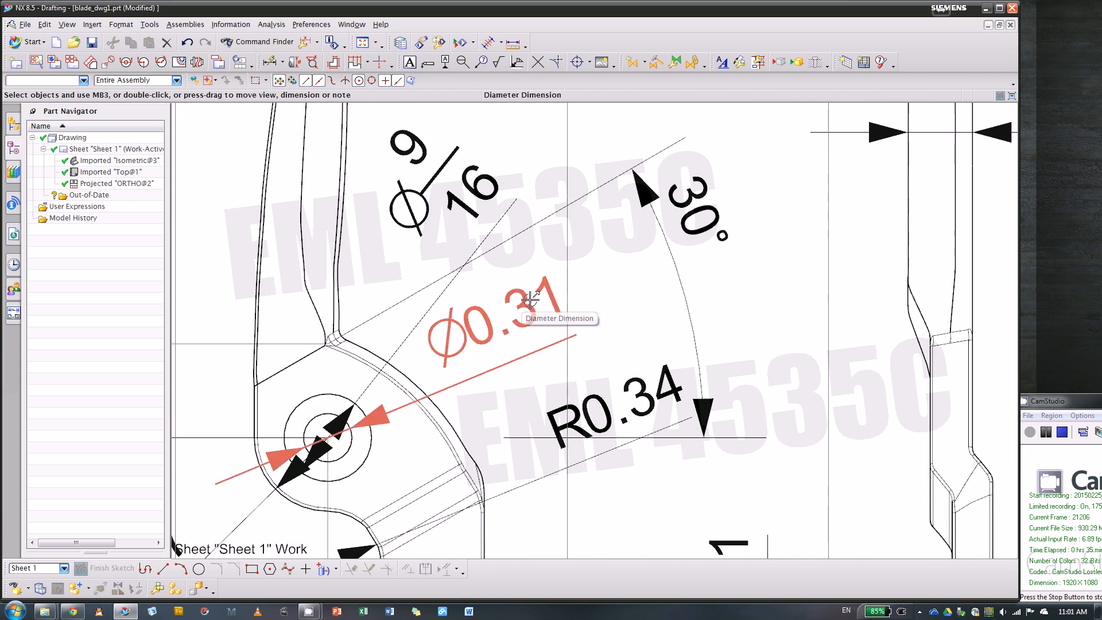
{"action": "scroll", "coordinate": [479, 296], "scroll_direction": "down", "scroll_amount": 3}
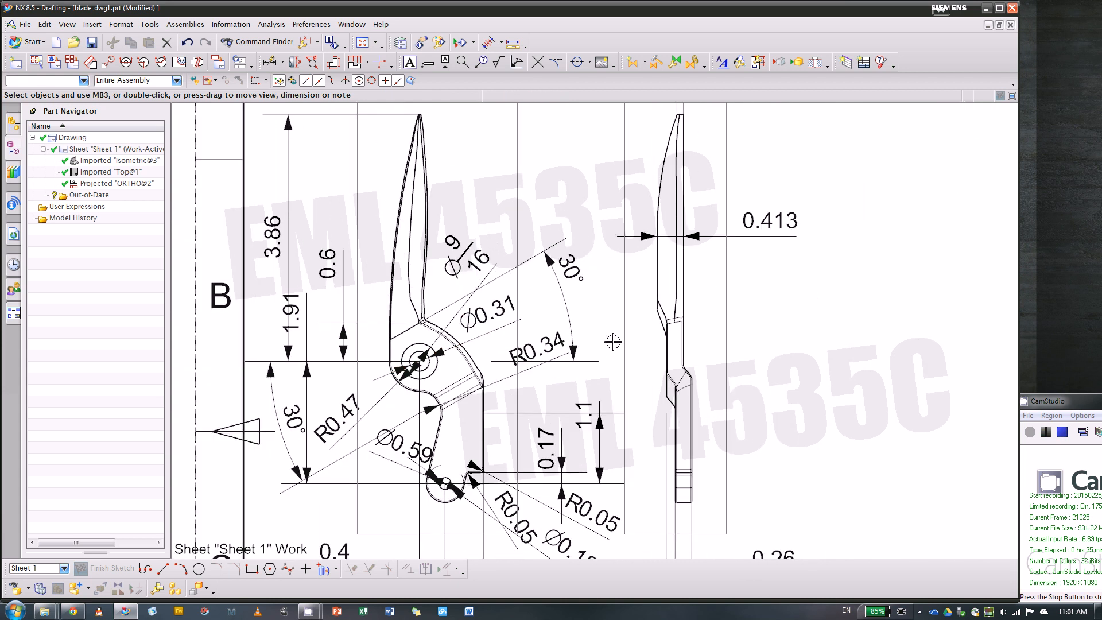
{"action": "double_click", "coordinate": [485, 275]}
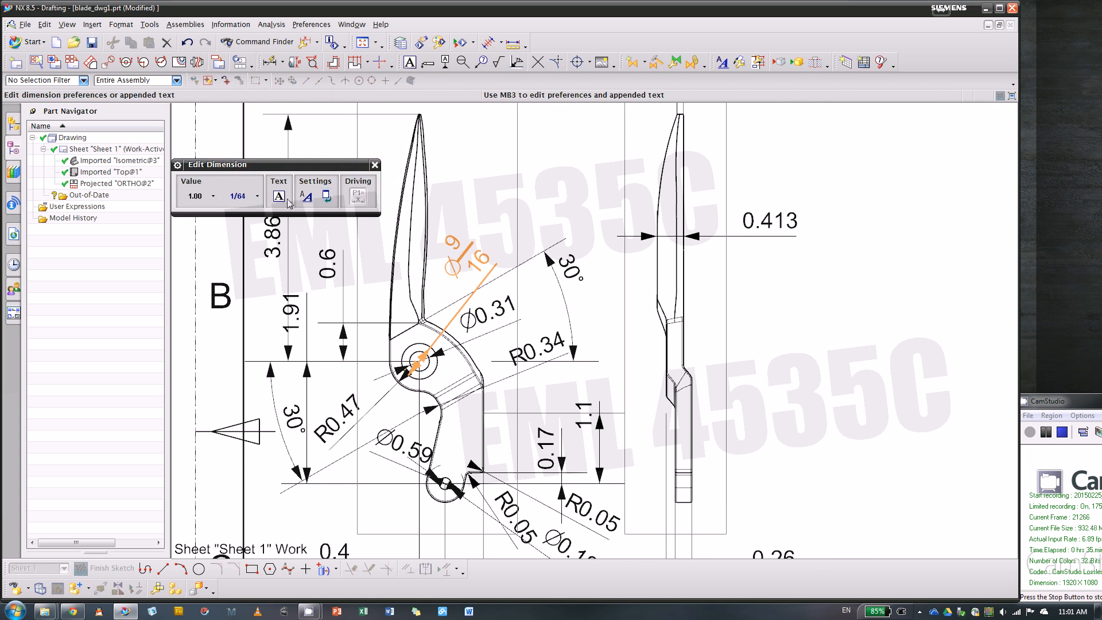
{"action": "left_click", "coordinate": [374, 167]}
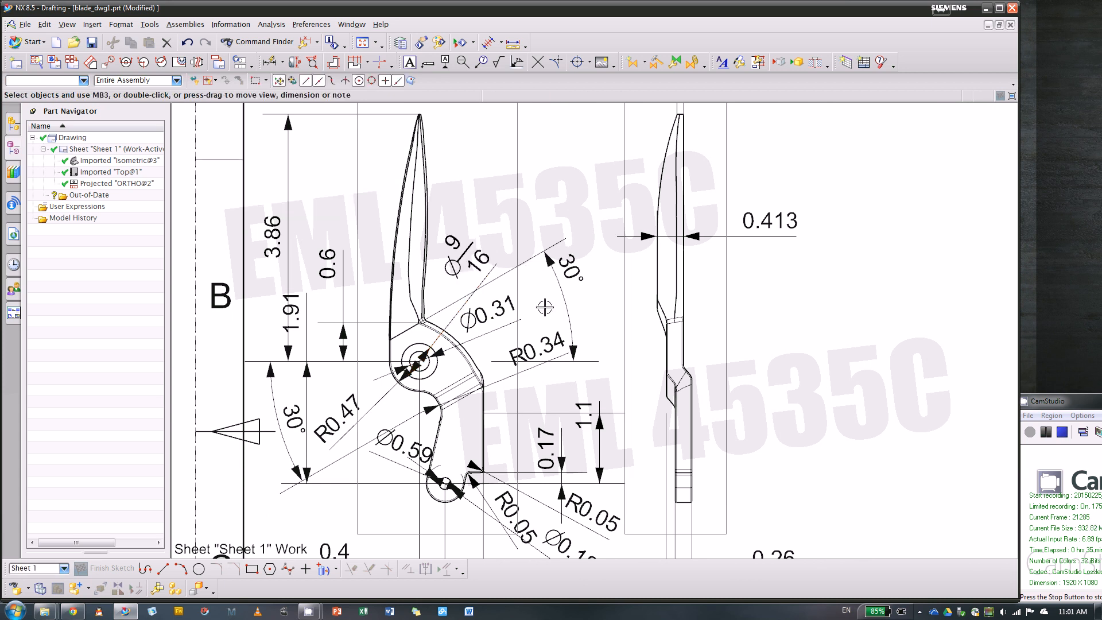
- Try a precision of 3 and the boxed basic tolerance format in the annotation style of the Ø0.31 dimension
{"action": "right_click", "coordinate": [503, 308]}
{"action": "left_click", "coordinate": [513, 294]}
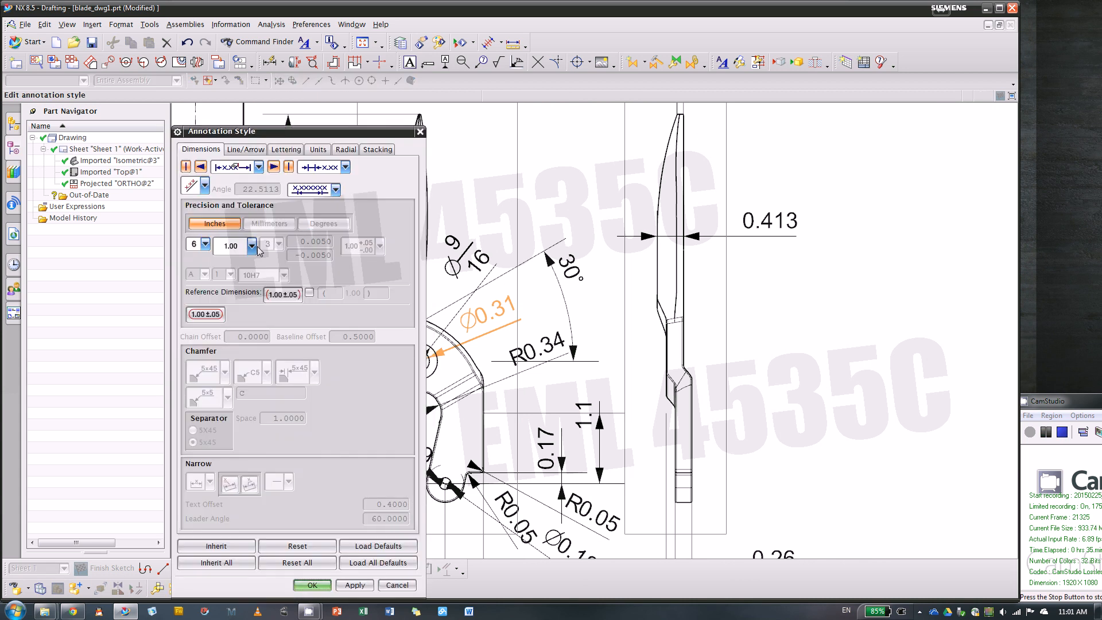
{"action": "left_click", "coordinate": [205, 245]}
{"action": "left_click", "coordinate": [195, 290]}
{"action": "left_click", "coordinate": [252, 246]}
{"action": "left_click", "coordinate": [235, 425]}
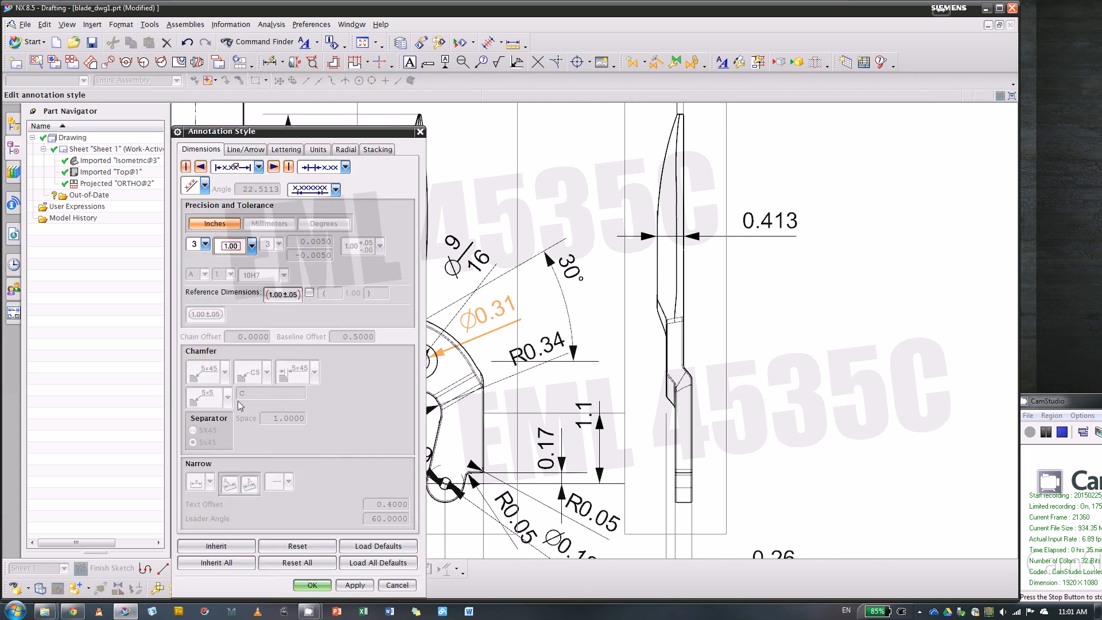
{"action": "left_click", "coordinate": [240, 252]}
{"action": "left_click", "coordinate": [237, 267]}
{"action": "left_click", "coordinate": [277, 150]}
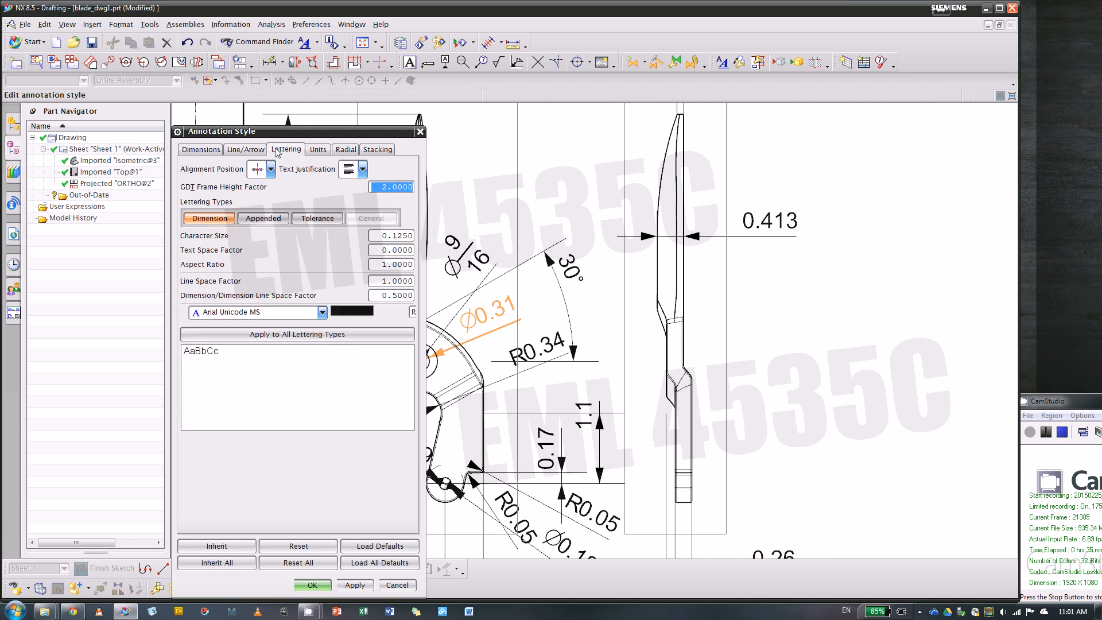
{"action": "left_click", "coordinate": [318, 150]}
{"action": "left_click", "coordinate": [345, 150]}
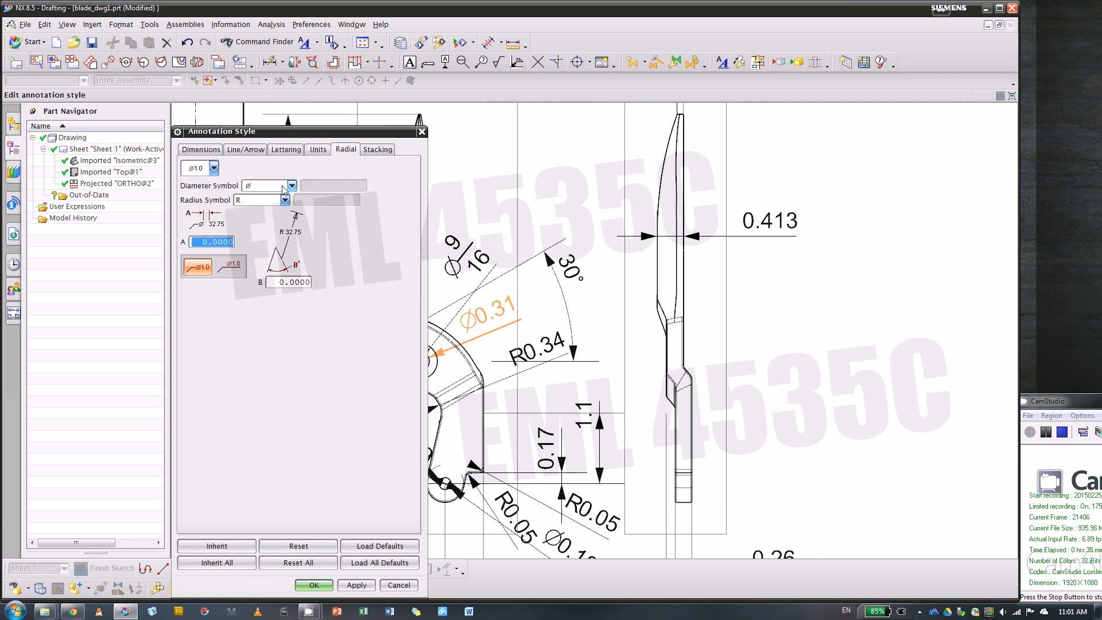
{"action": "left_click", "coordinate": [422, 132]}
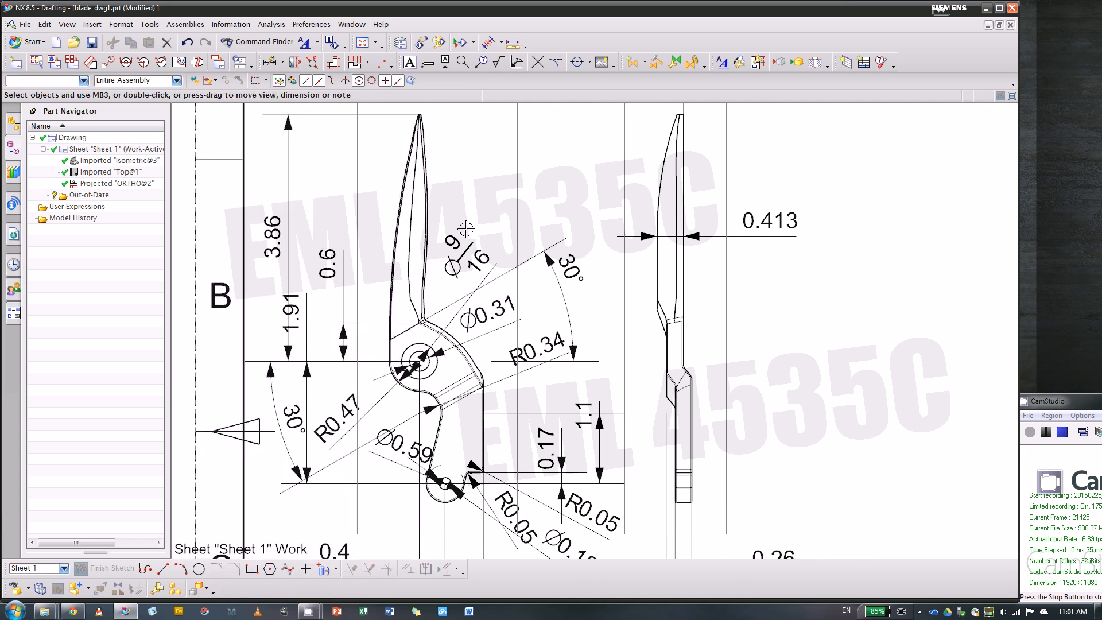
- Move the isometric view of the blade up and to the right on the sheet
{"action": "scroll", "coordinate": [517, 254], "scroll_direction": "down", "scroll_amount": 3}
{"action": "scroll", "coordinate": [570, 291], "scroll_direction": "down", "scroll_amount": 3}
{"action": "scroll", "coordinate": [564, 371], "scroll_direction": "up", "scroll_amount": 1}
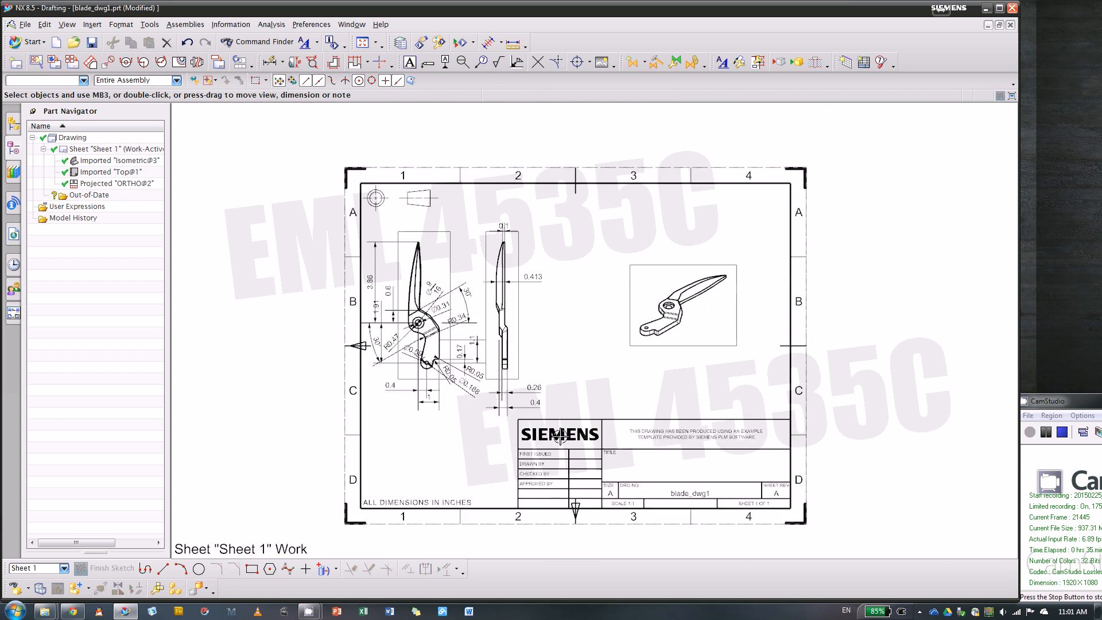
{"action": "scroll", "coordinate": [560, 436], "scroll_direction": "up", "scroll_amount": 2}
{"action": "mouse_move", "coordinate": [432, 407]}
{"action": "middle_mouse_down", "text": "shift"}
{"action": "mouse_move", "coordinate": [374, 442]}
{"action": "mouse_move", "coordinate": [327, 439]}
{"action": "middle_mouse_up", "text": "shift"}
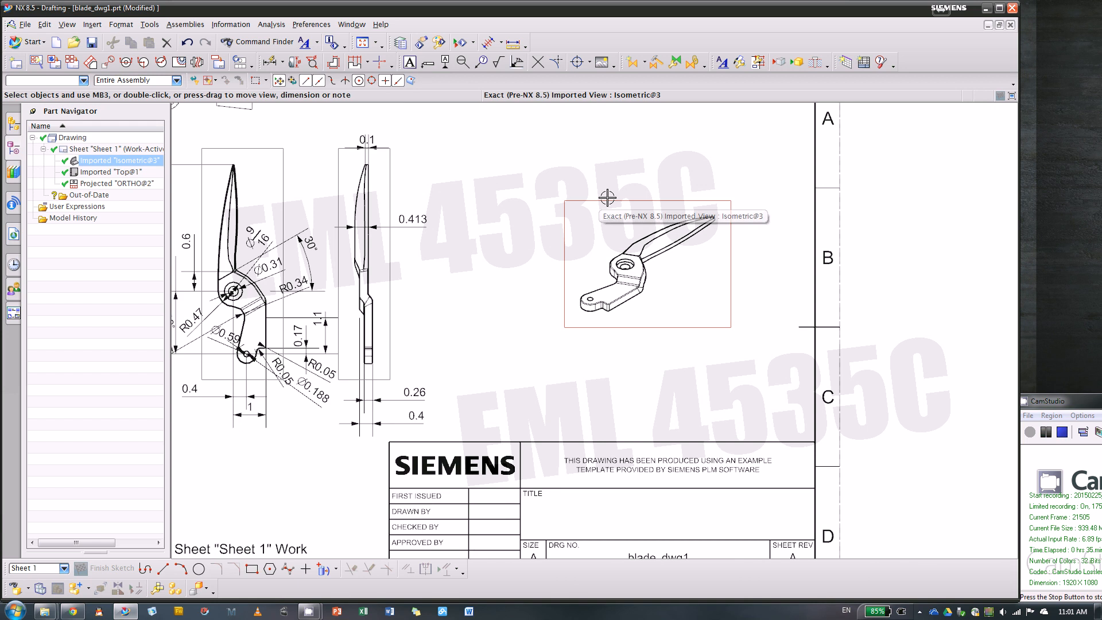
{"action": "scroll", "coordinate": [637, 294], "scroll_direction": "up", "scroll_amount": 3}
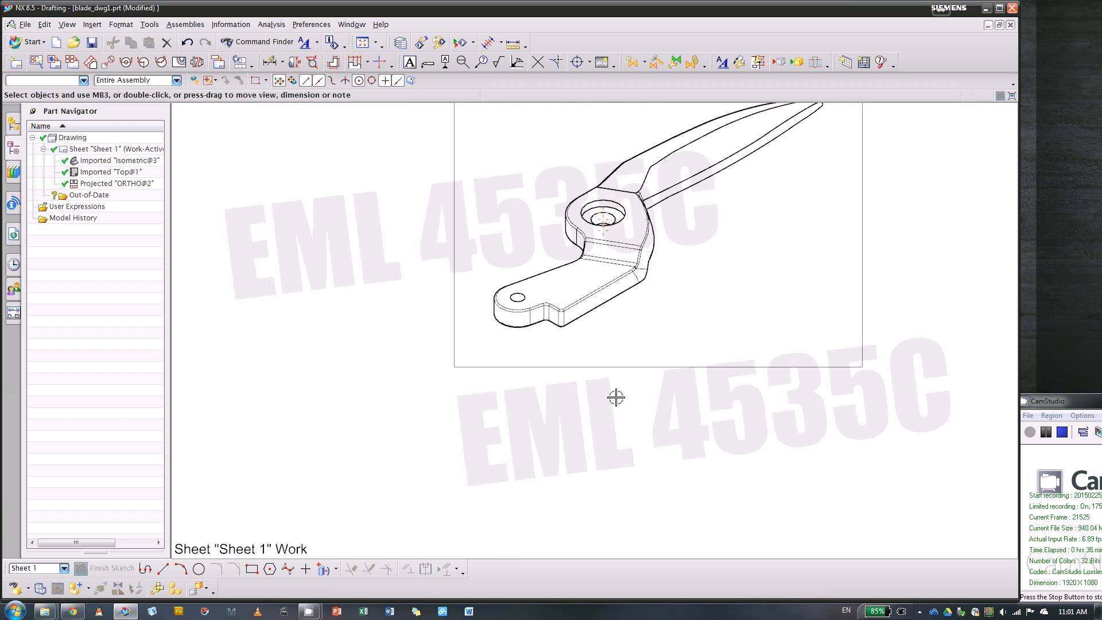
{"action": "scroll", "coordinate": [628, 449], "scroll_direction": "down", "scroll_amount": 3}
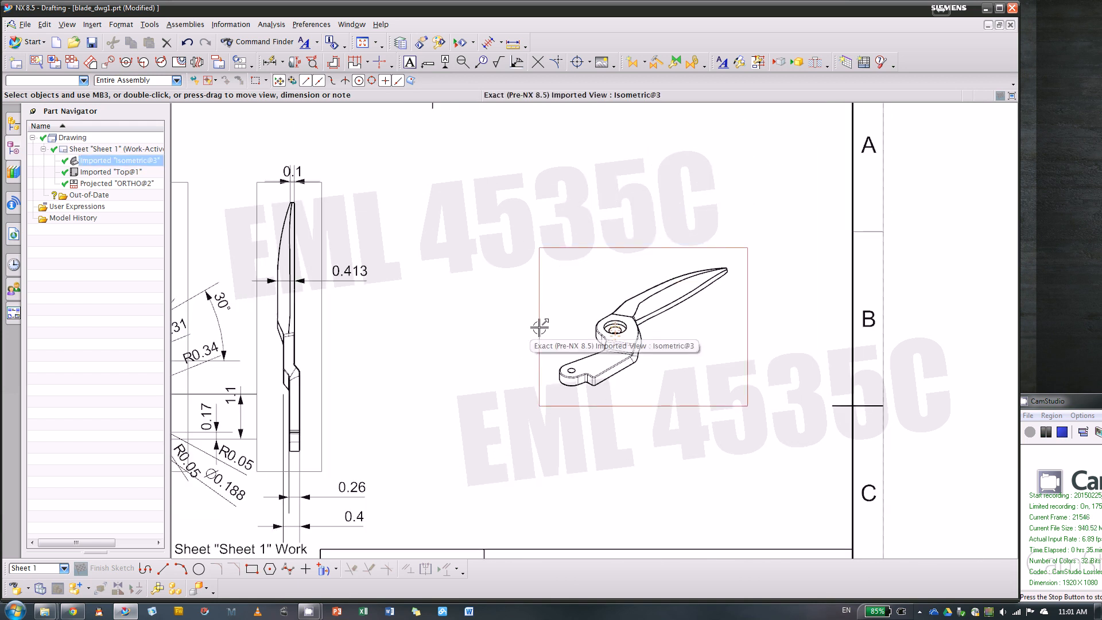
{"action": "mouse_move", "coordinate": [542, 308]}
{"action": "left_mouse_down"}
{"action": "mouse_move", "coordinate": [581, 251]}
{"action": "mouse_move", "coordinate": [598, 264]}
{"action": "mouse_move", "coordinate": [600, 248]}
{"action": "left_mouse_up"}
- Set the rendering style of the isometric blade view to Fully Shaded
{"action": "double_click", "coordinate": [593, 249]}
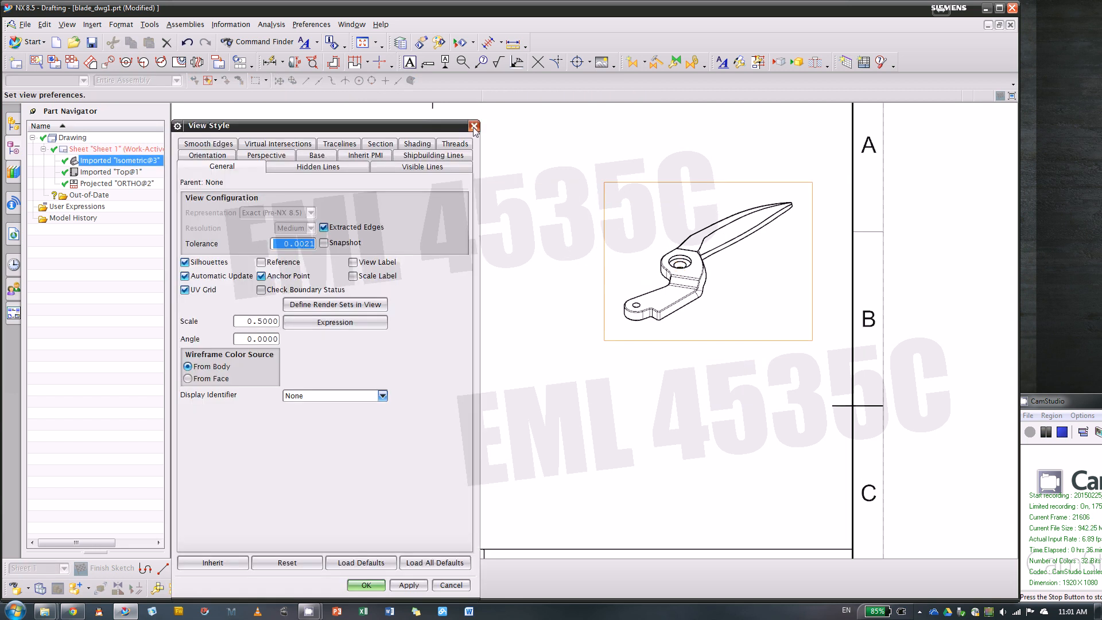
{"action": "left_click", "coordinate": [473, 126]}
{"action": "right_click", "coordinate": [605, 198]}
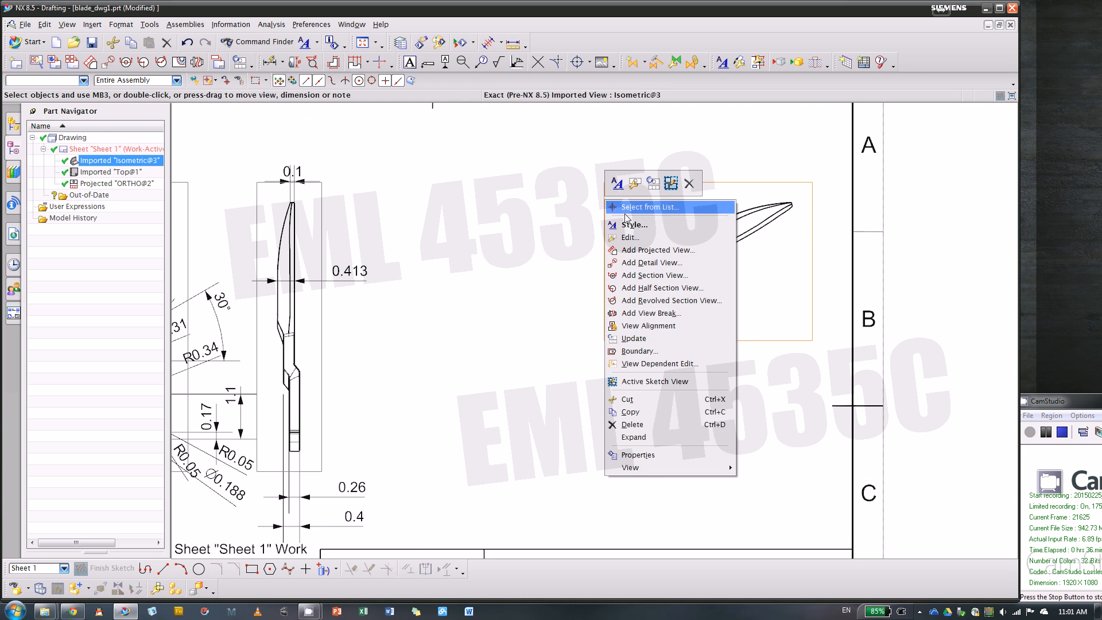
{"action": "left_click", "coordinate": [639, 225]}
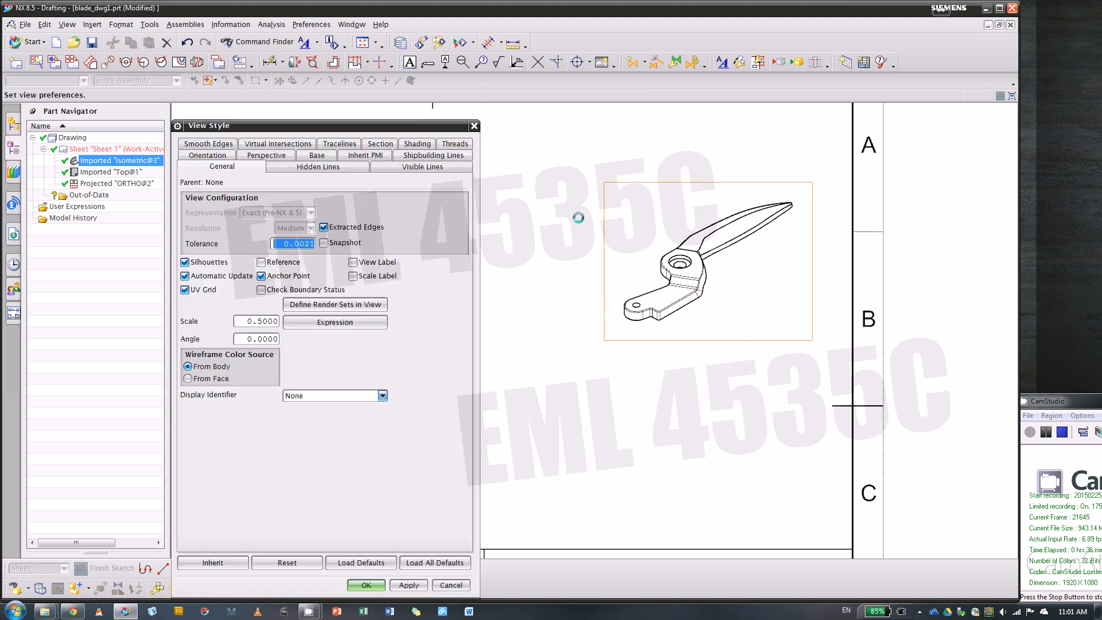
{"action": "left_click", "coordinate": [413, 144]}
{"action": "left_click", "coordinate": [422, 183]}
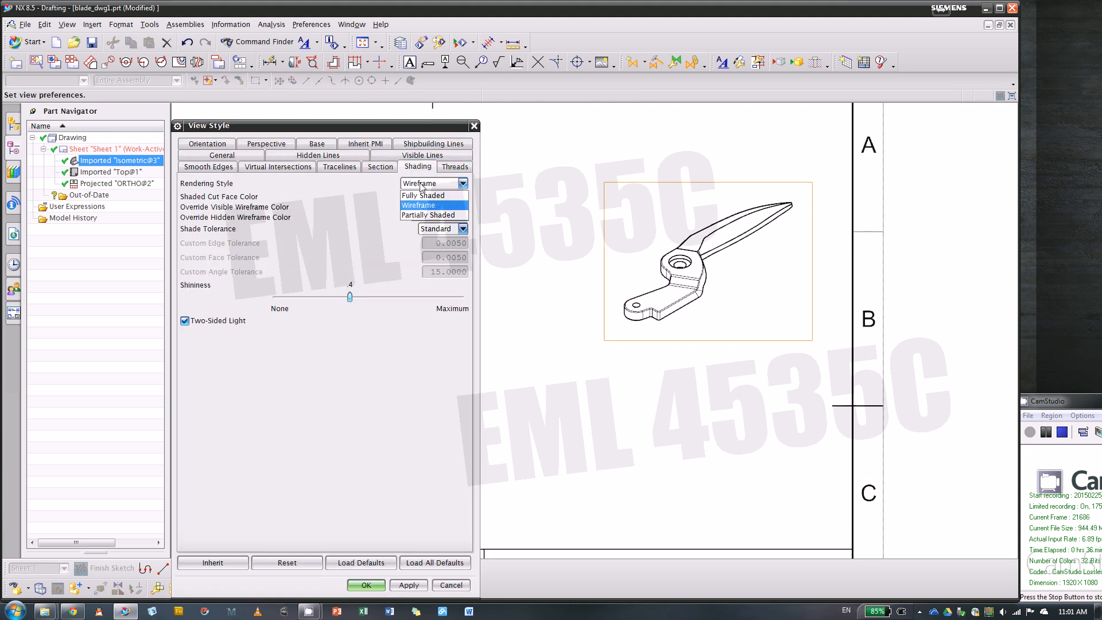
{"action": "left_click", "coordinate": [424, 195]}
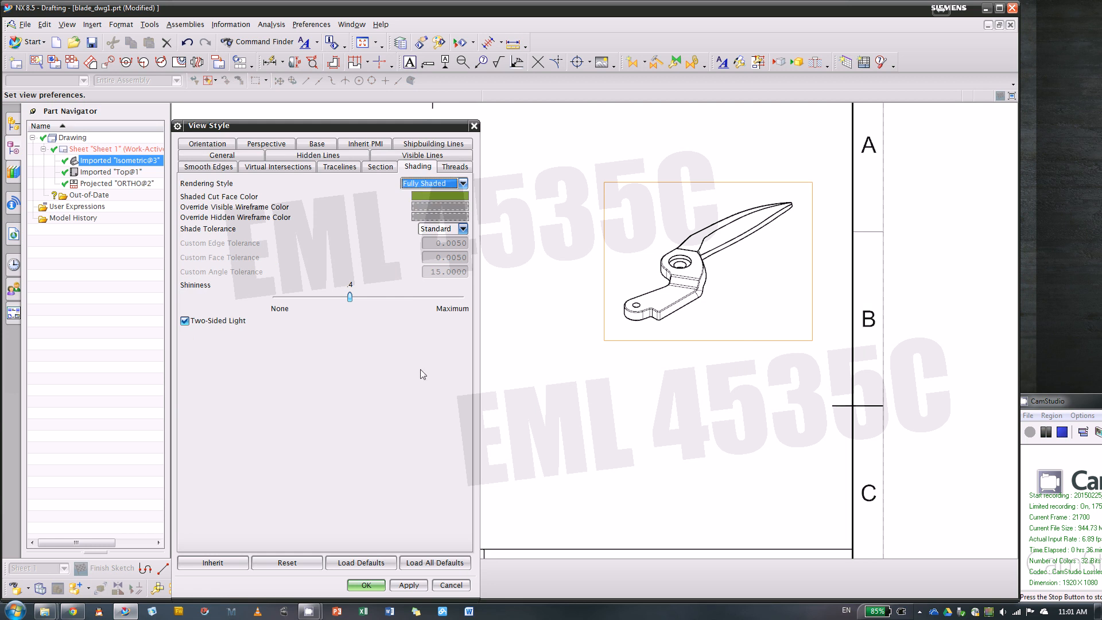
{"action": "left_click", "coordinate": [410, 584]}
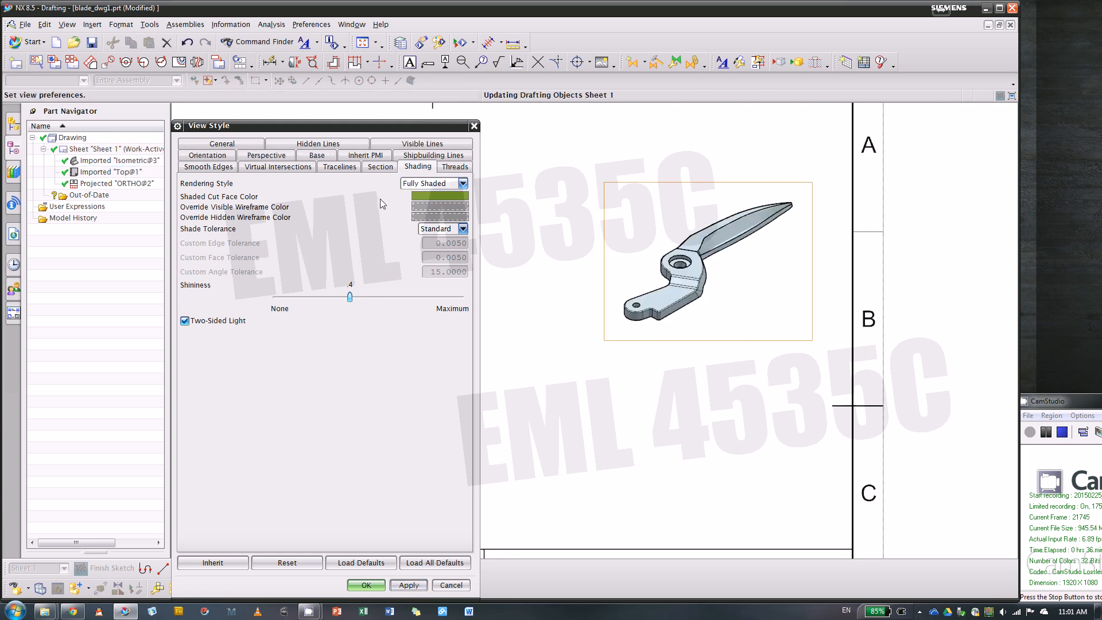
{"action": "left_click", "coordinate": [364, 586]}
{"action": "scroll", "coordinate": [658, 252], "scroll_direction": "up", "scroll_amount": 3}
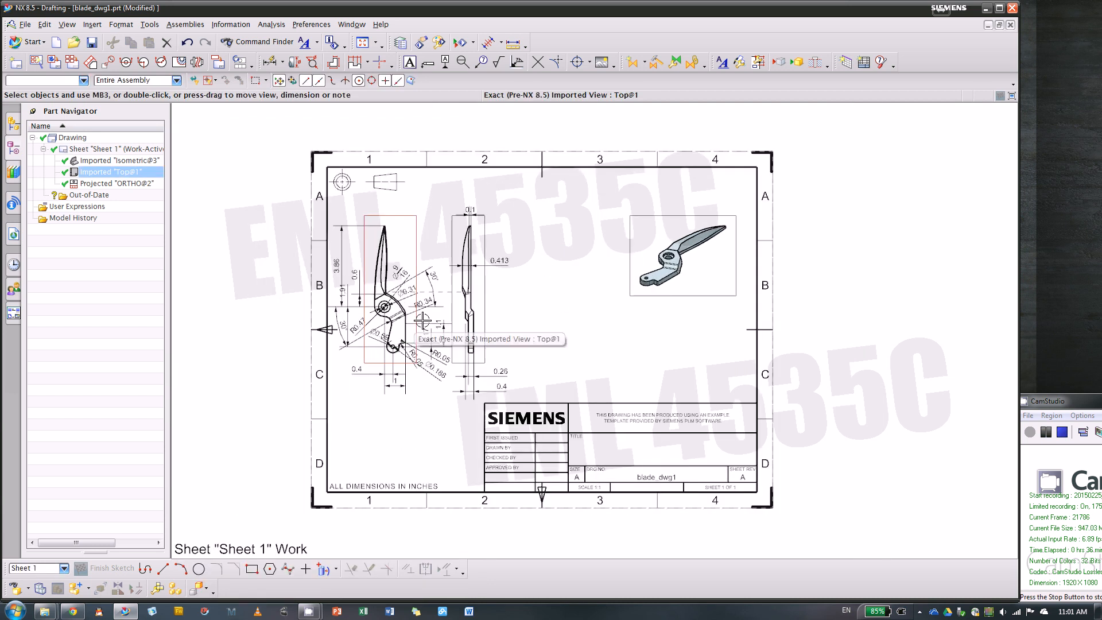
{"action": "scroll", "coordinate": [423, 320], "scroll_direction": "down", "scroll_amount": 2}
{"action": "scroll", "coordinate": [425, 367], "scroll_direction": "down", "scroll_amount": 2}
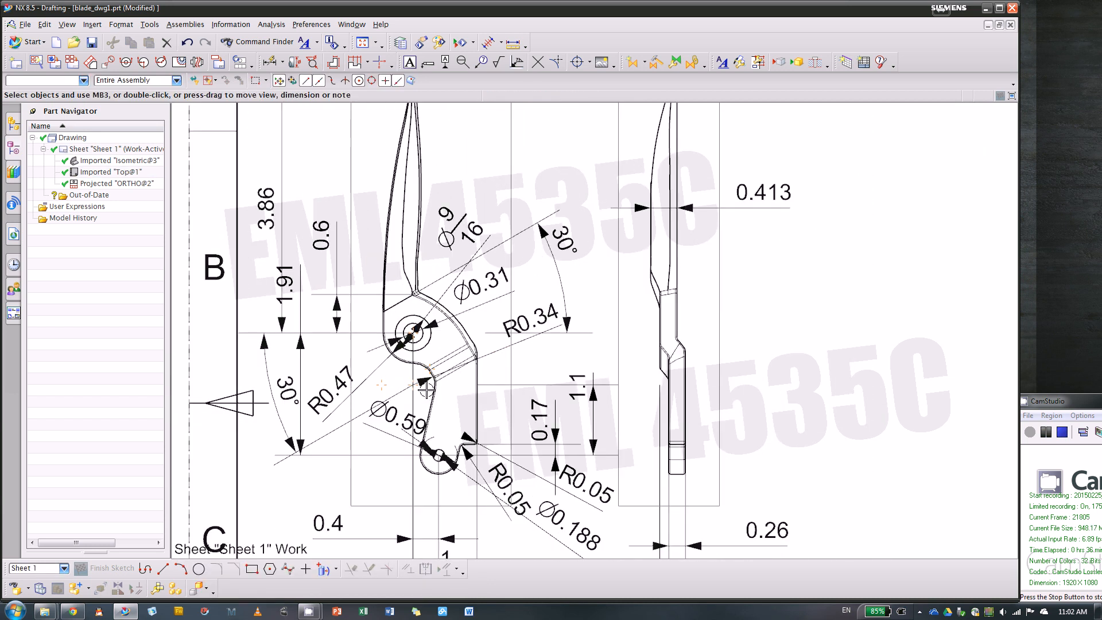
- Start a section view from the blade's Top view and locate its cutting line at the centre of the Ø0.31 pivot hole
{"action": "scroll", "coordinate": [413, 330], "scroll_direction": "down", "scroll_amount": 1}
{"action": "scroll", "coordinate": [341, 249], "scroll_direction": "up", "scroll_amount": 1}
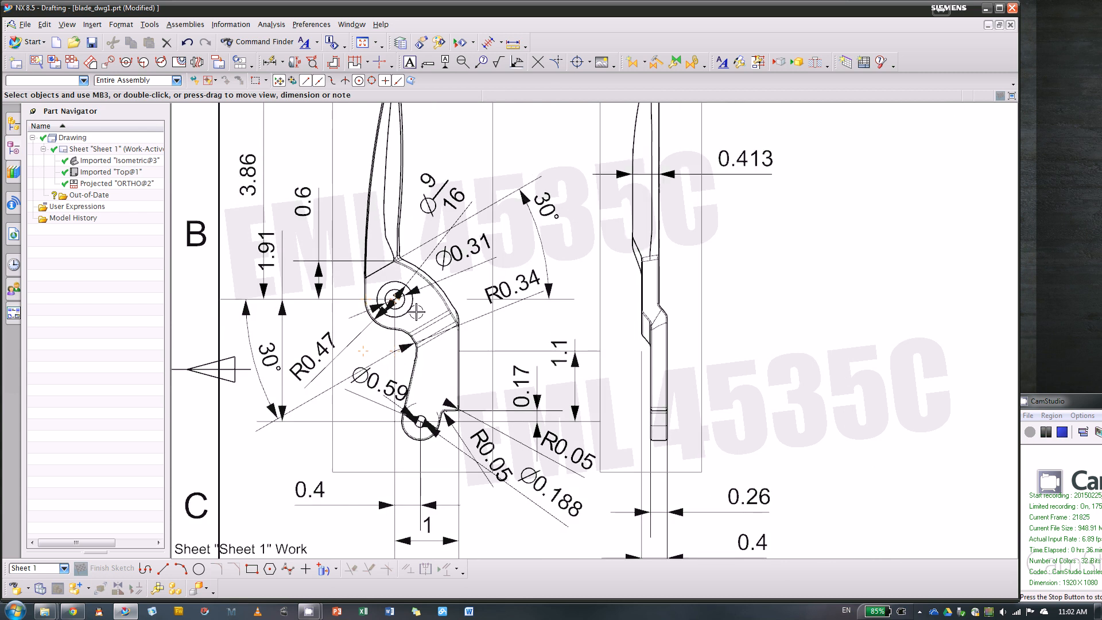
{"action": "scroll", "coordinate": [458, 327], "scroll_direction": "up", "scroll_amount": 1}
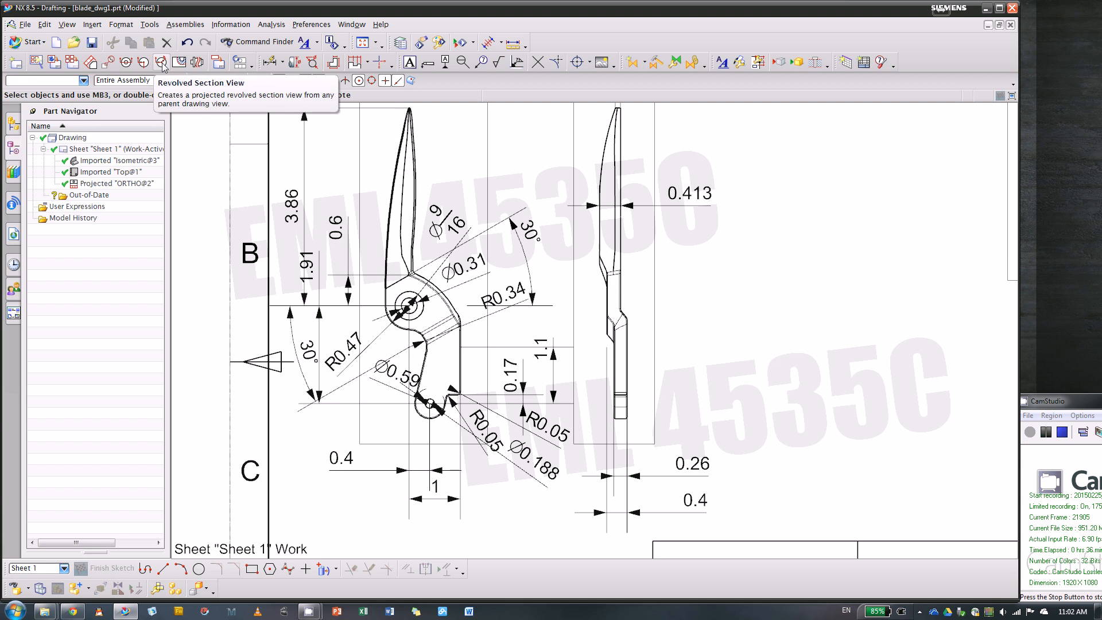
{"action": "left_click", "coordinate": [127, 62]}
{"action": "scroll", "coordinate": [401, 323], "scroll_direction": "up", "scroll_amount": 4}
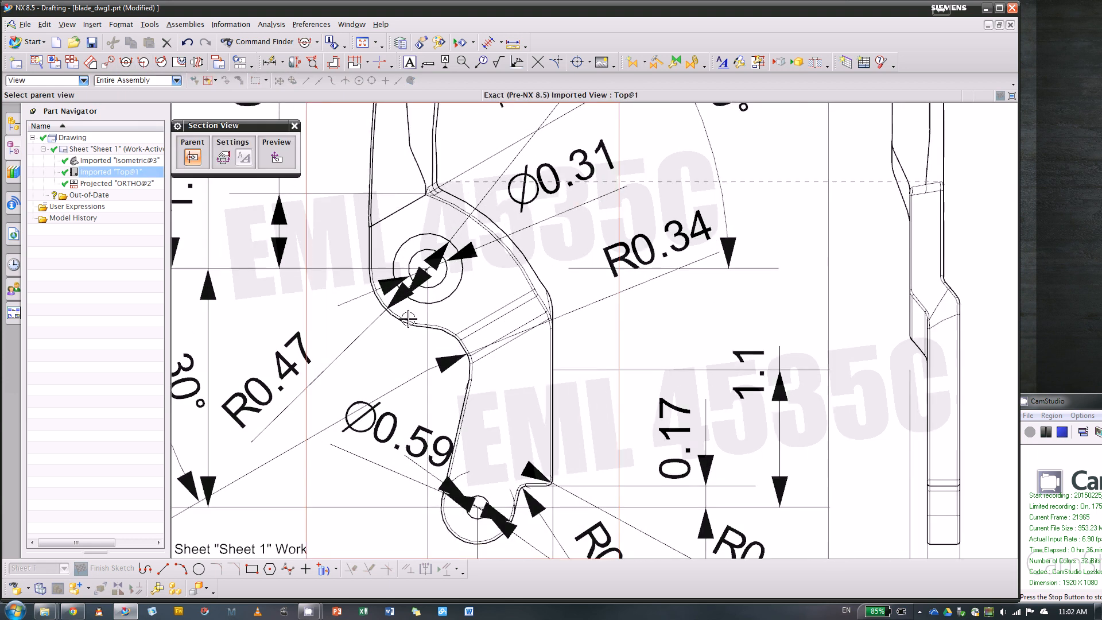
{"action": "scroll", "coordinate": [408, 319], "scroll_direction": "down", "scroll_amount": 5}
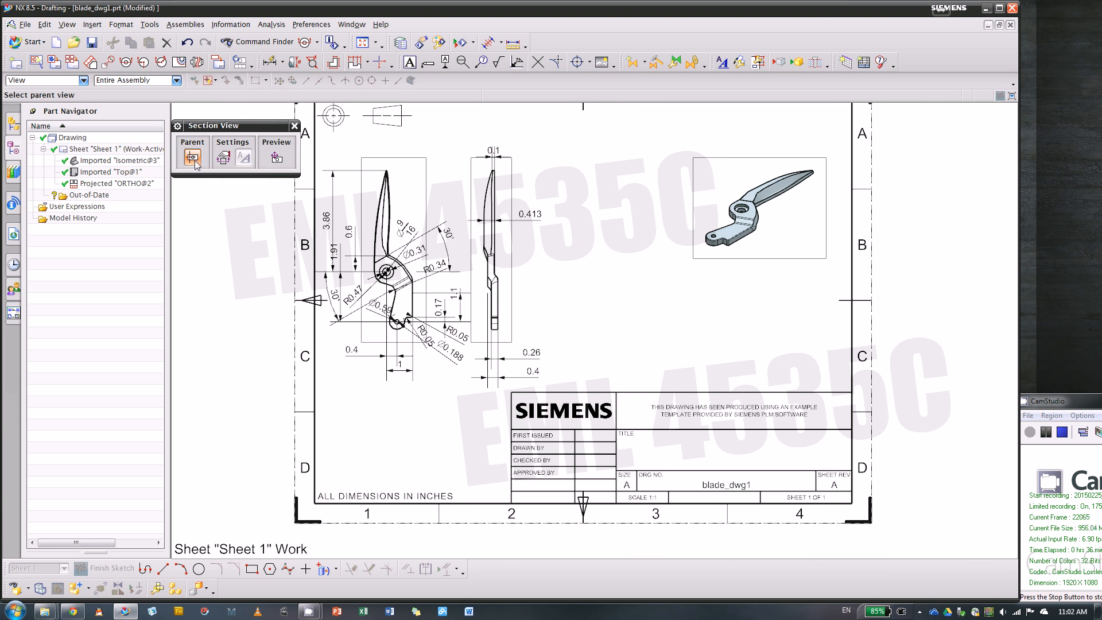
{"action": "left_click", "coordinate": [361, 184]}
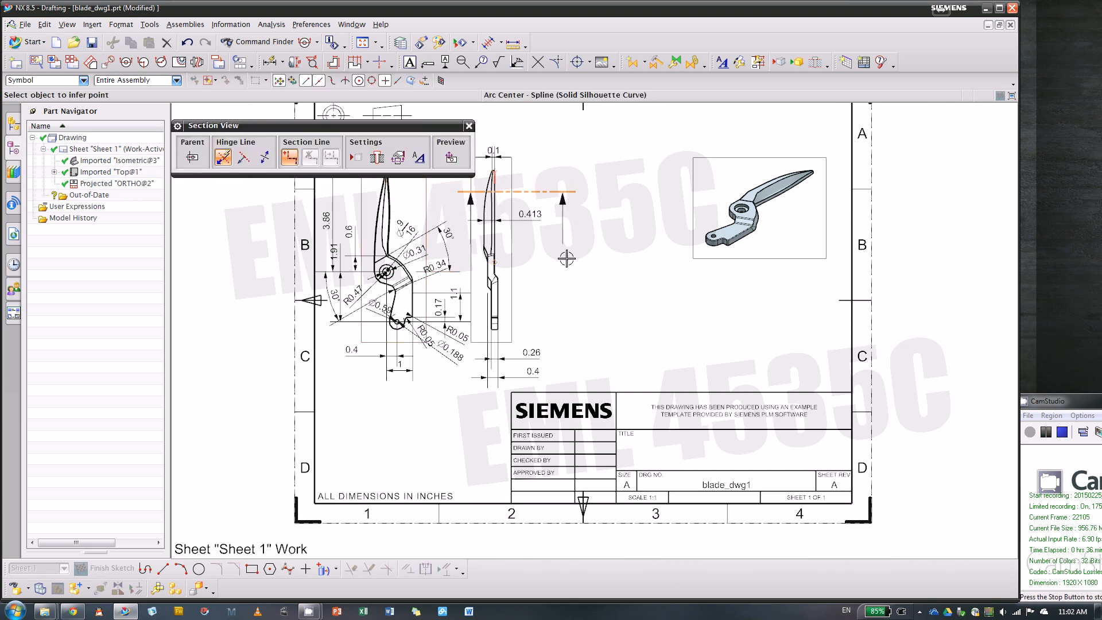
{"action": "scroll", "coordinate": [741, 372], "scroll_direction": "down", "scroll_amount": 3}
{"action": "scroll", "coordinate": [677, 363], "scroll_direction": "up", "scroll_amount": 2}
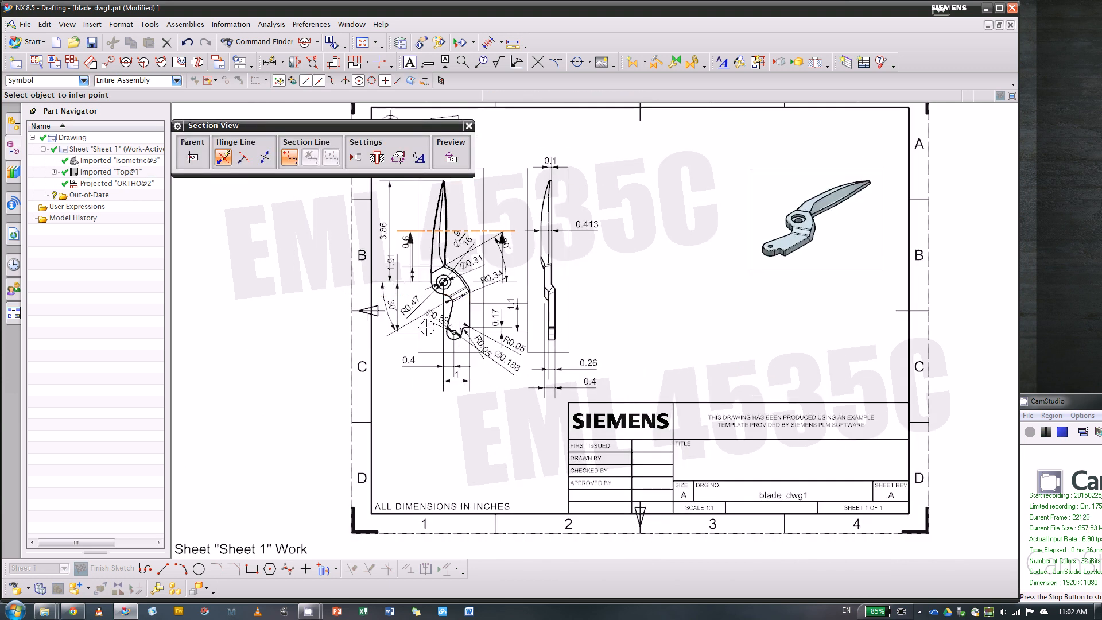
{"action": "scroll", "coordinate": [439, 287], "scroll_direction": "up", "scroll_amount": 5}
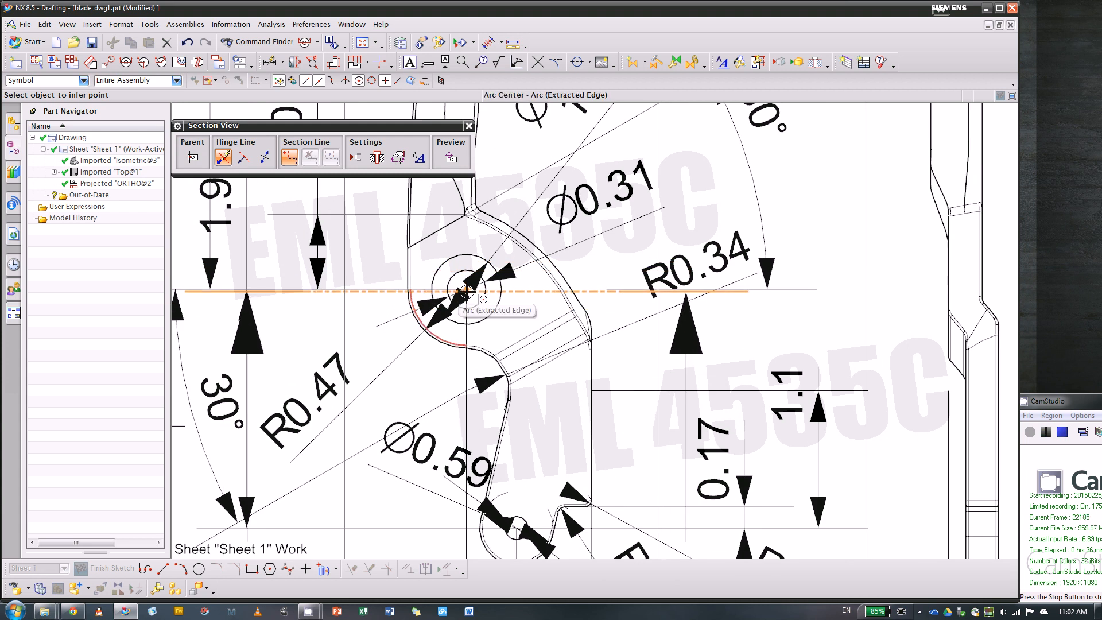
{"action": "left_click", "coordinate": [467, 292]}
{"action": "left_click", "coordinate": [517, 297]}
- Orient the cutting line vertically through the blade and place the section view to the right of the projected side view
{"action": "scroll", "coordinate": [611, 301], "scroll_direction": "down", "scroll_amount": 2}
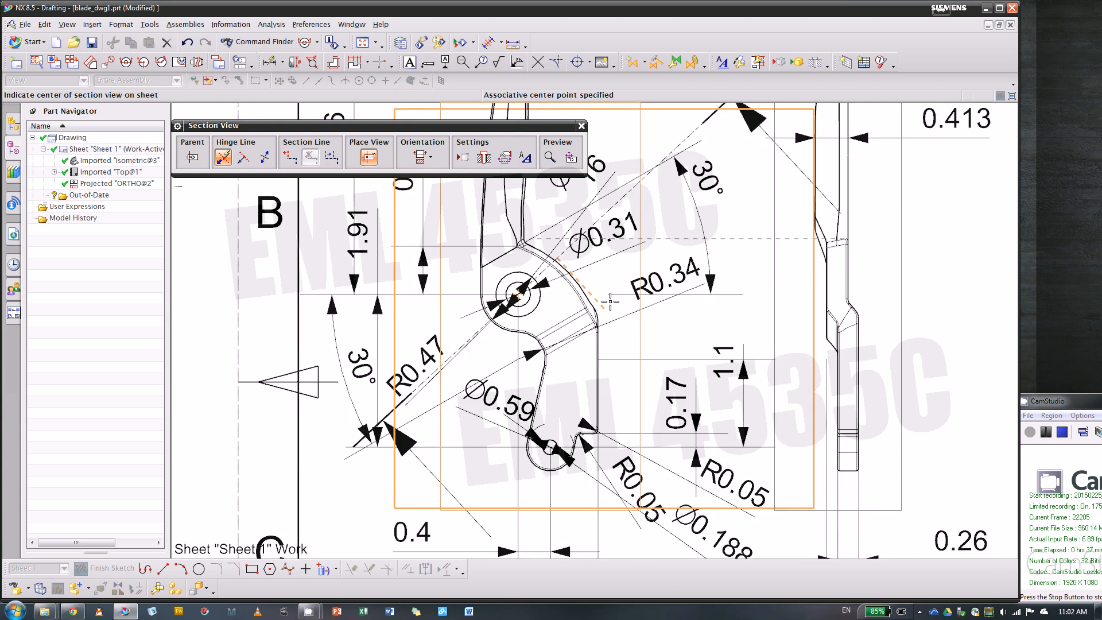
{"action": "scroll", "coordinate": [517, 296], "scroll_direction": "up", "scroll_amount": 4}
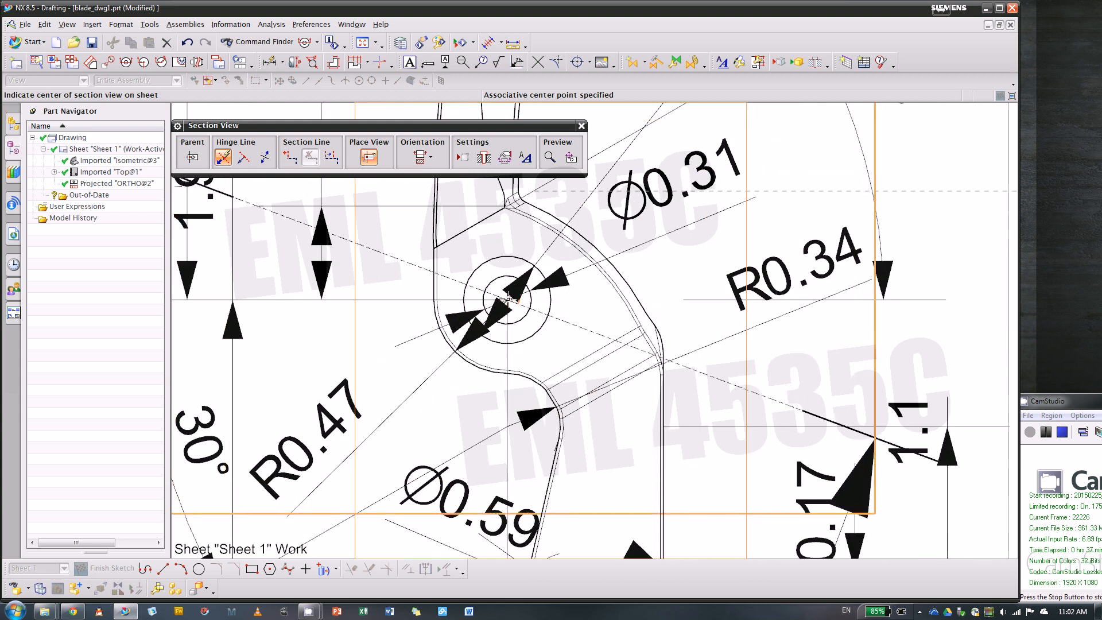
{"action": "scroll", "coordinate": [508, 299], "scroll_direction": "down", "scroll_amount": 3}
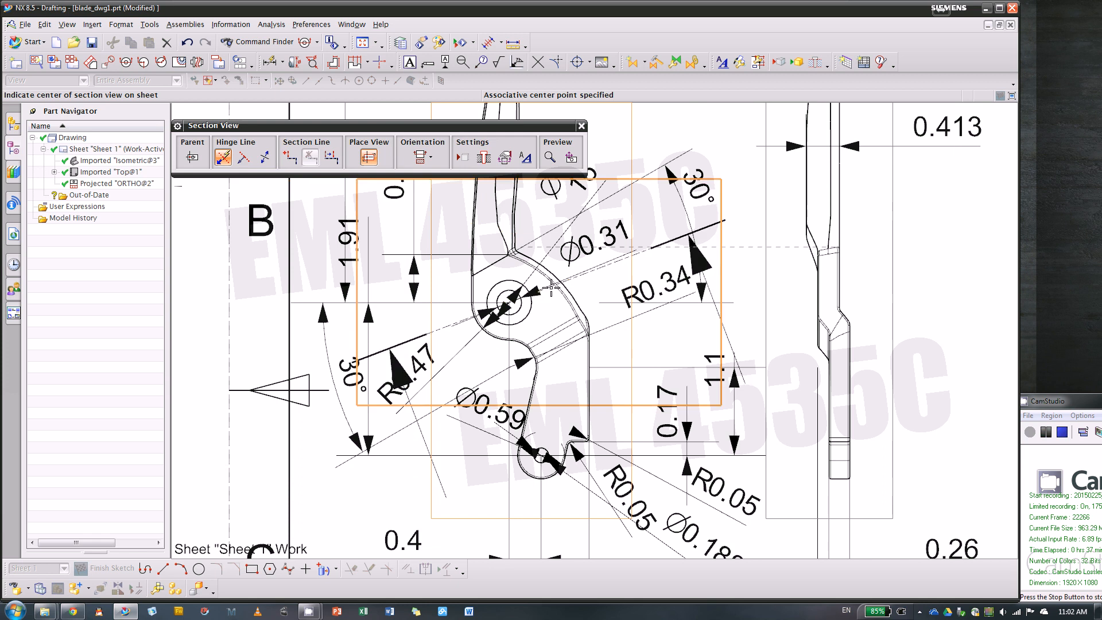
{"action": "scroll", "coordinate": [551, 287], "scroll_direction": "down", "scroll_amount": 3}
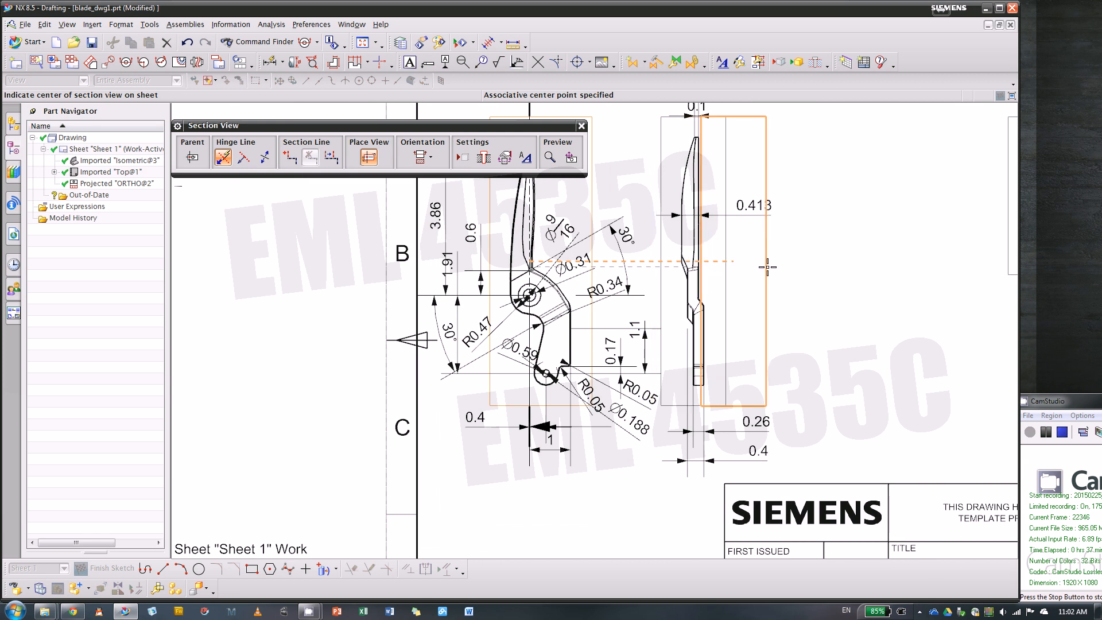
{"action": "left_click", "coordinate": [820, 270]}
{"action": "scroll", "coordinate": [594, 378], "scroll_direction": "down", "scroll_amount": 2}
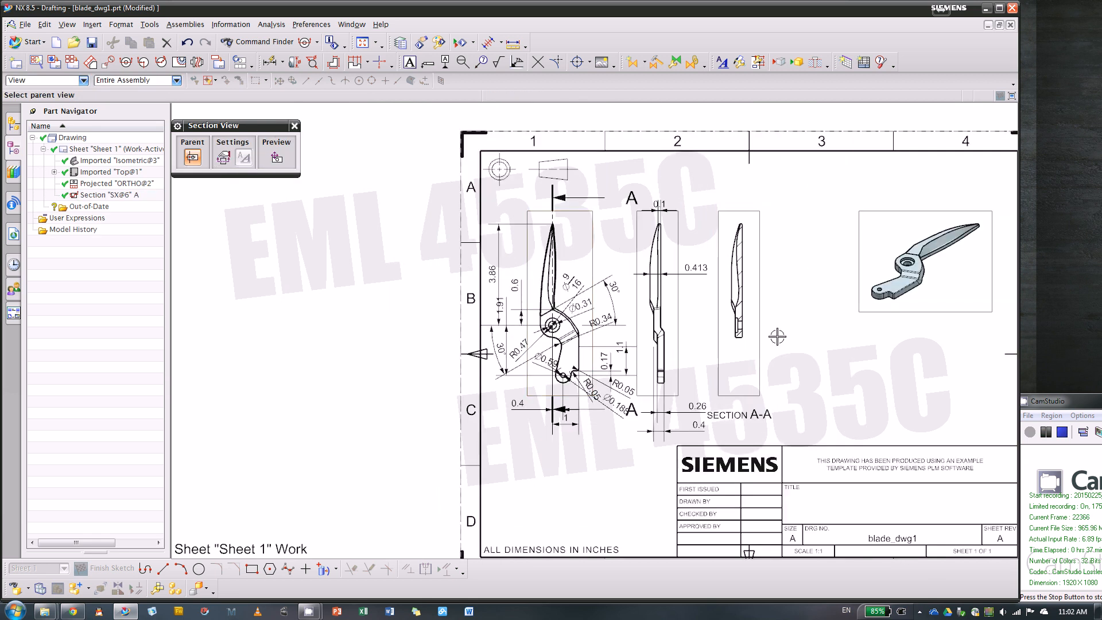
{"action": "scroll", "coordinate": [775, 336], "scroll_direction": "up", "scroll_amount": 3}
{"action": "scroll", "coordinate": [717, 308], "scroll_direction": "up", "scroll_amount": 3}
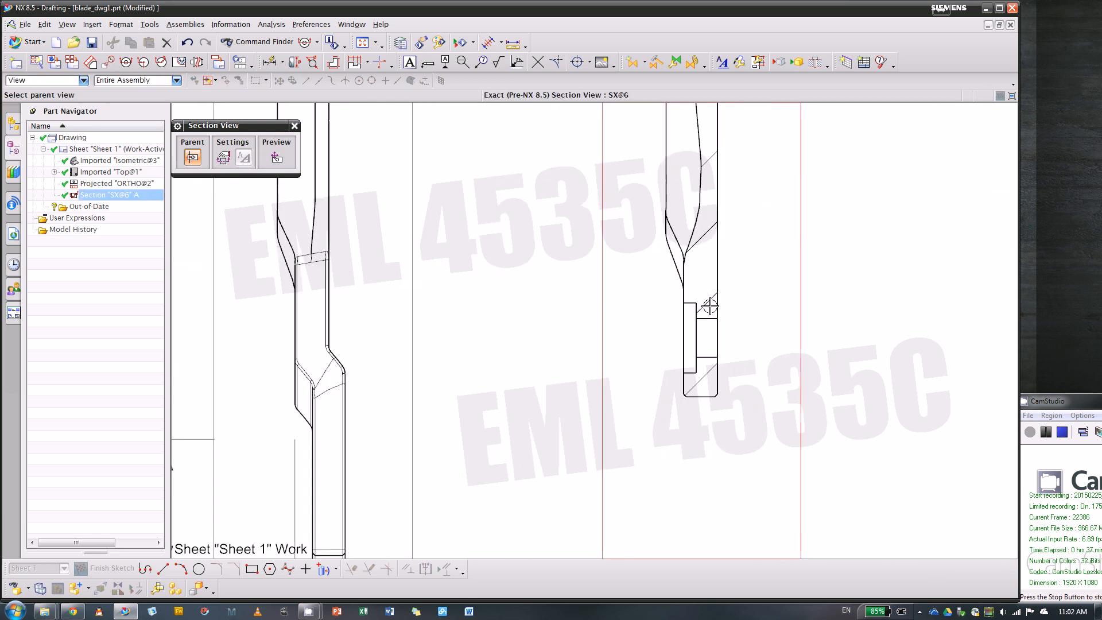
{"action": "scroll", "coordinate": [687, 462], "scroll_direction": "down", "scroll_amount": 2}
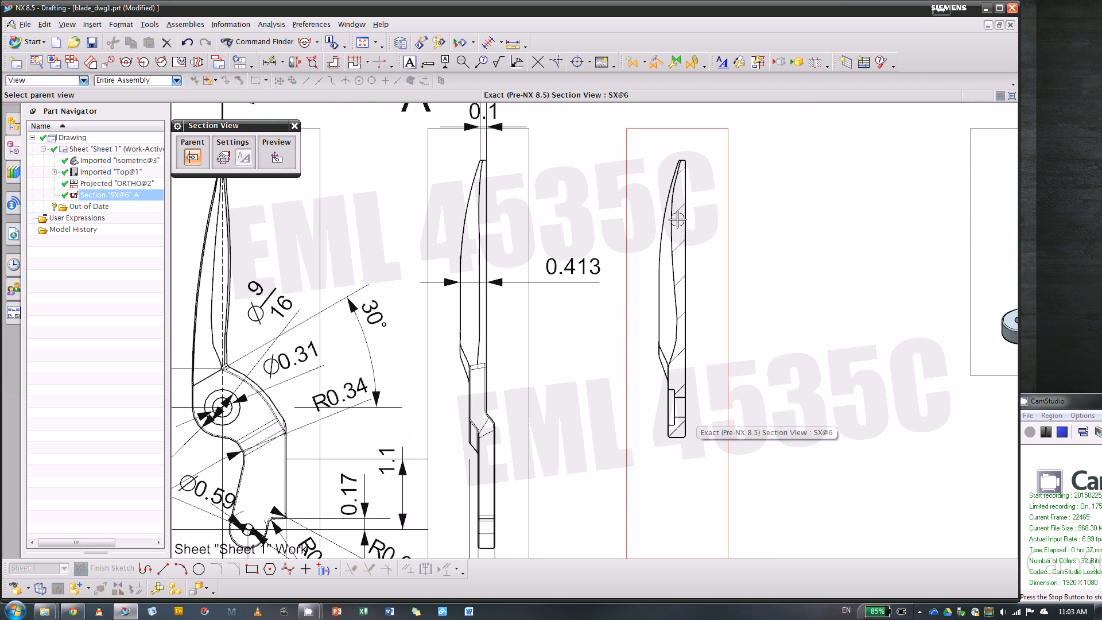
{"action": "scroll", "coordinate": [660, 154], "scroll_direction": "down", "scroll_amount": 2}
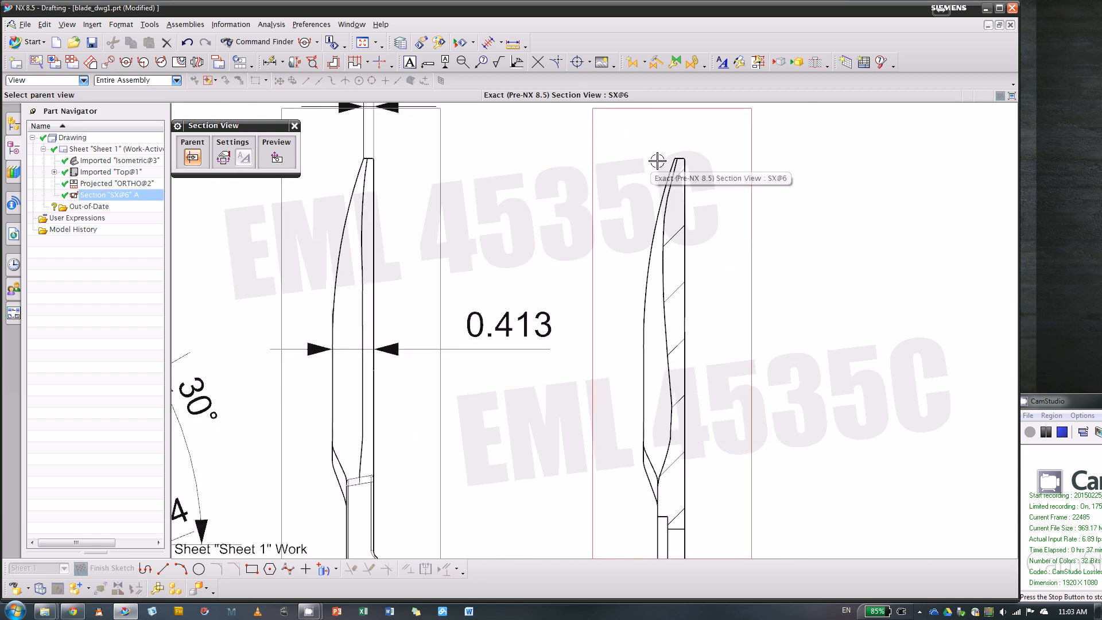
{"action": "left_click", "coordinate": [294, 126]}
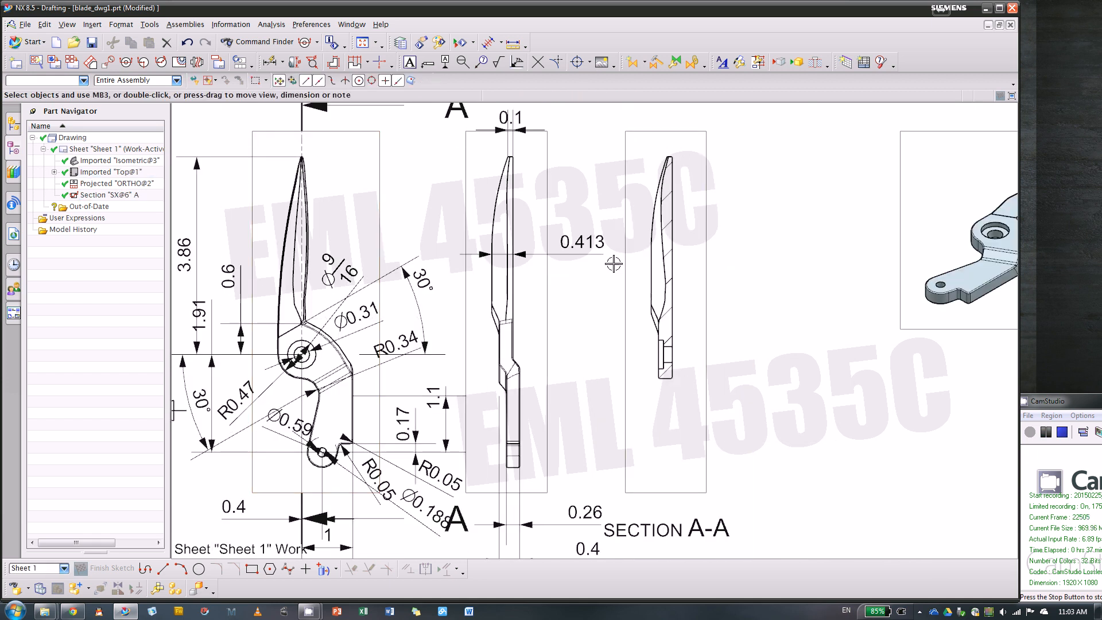
- Move the section view further right on the sheet and shift the 0.4 dimension under the Top view just below the section arrow
{"action": "scroll", "coordinate": [610, 324], "scroll_direction": "down", "scroll_amount": 1}
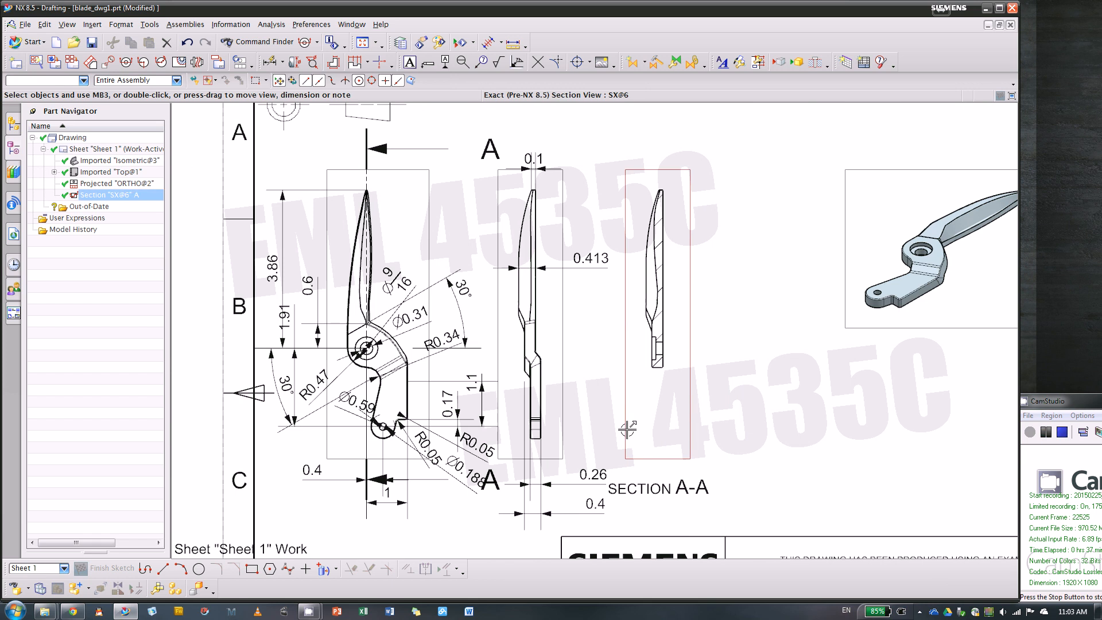
{"action": "left_click_drag", "start_coordinate": [683, 480], "coordinate": [735, 477]}
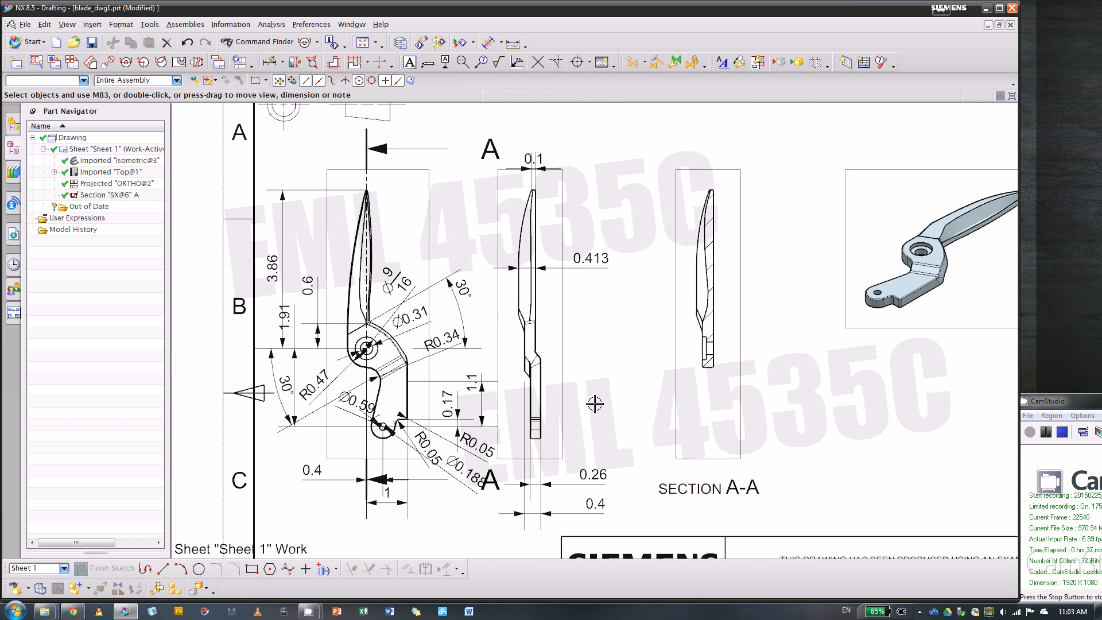
{"action": "scroll", "coordinate": [459, 143], "scroll_direction": "down", "scroll_amount": 2}
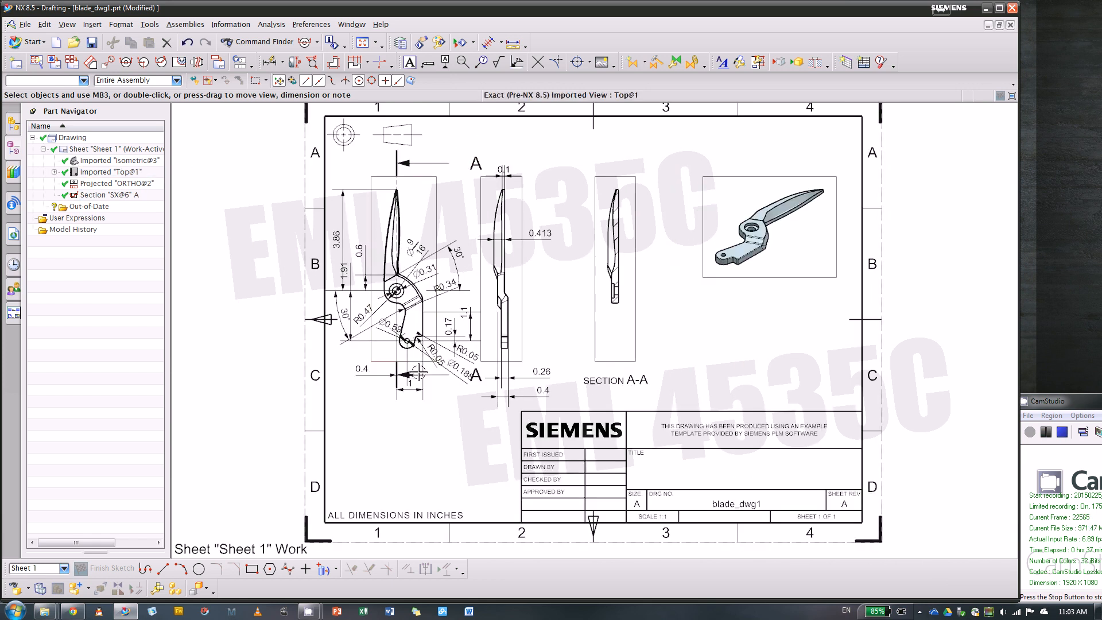
{"action": "left_click_drag", "start_coordinate": [419, 377], "coordinate": [364, 380]}
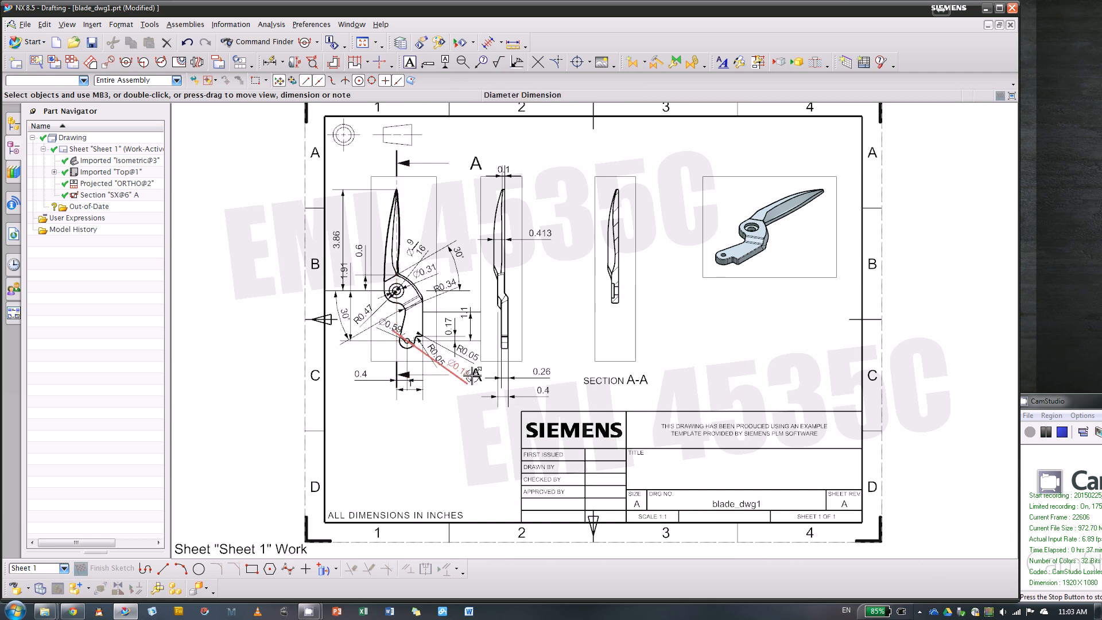
{"action": "scroll", "coordinate": [435, 382], "scroll_direction": "up", "scroll_amount": 2}
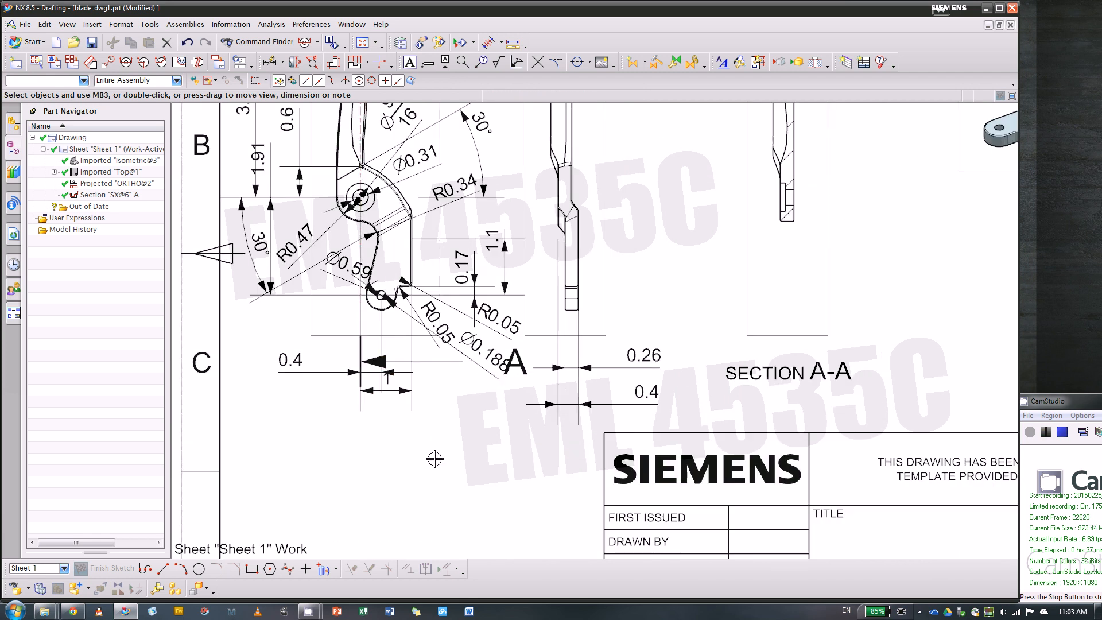
{"action": "scroll", "coordinate": [434, 458], "scroll_direction": "down", "scroll_amount": 2}
{"action": "scroll", "coordinate": [727, 368], "scroll_direction": "up", "scroll_amount": 1}
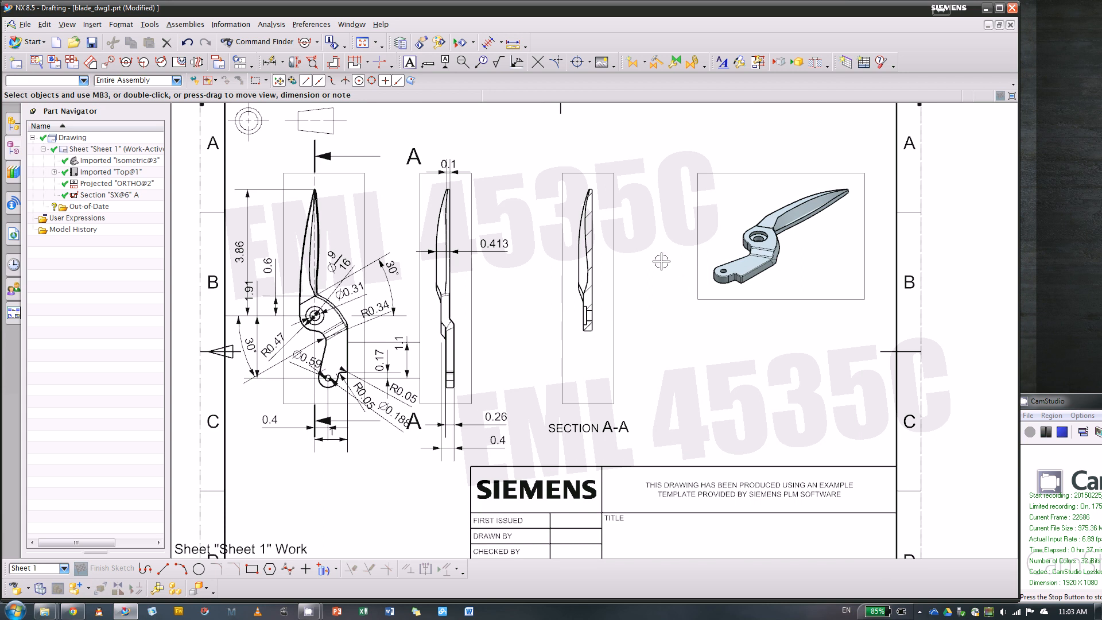
- Set the crosshatch distance in the blade's section view to 0.1
{"action": "scroll", "coordinate": [602, 258], "scroll_direction": "up", "scroll_amount": 4}
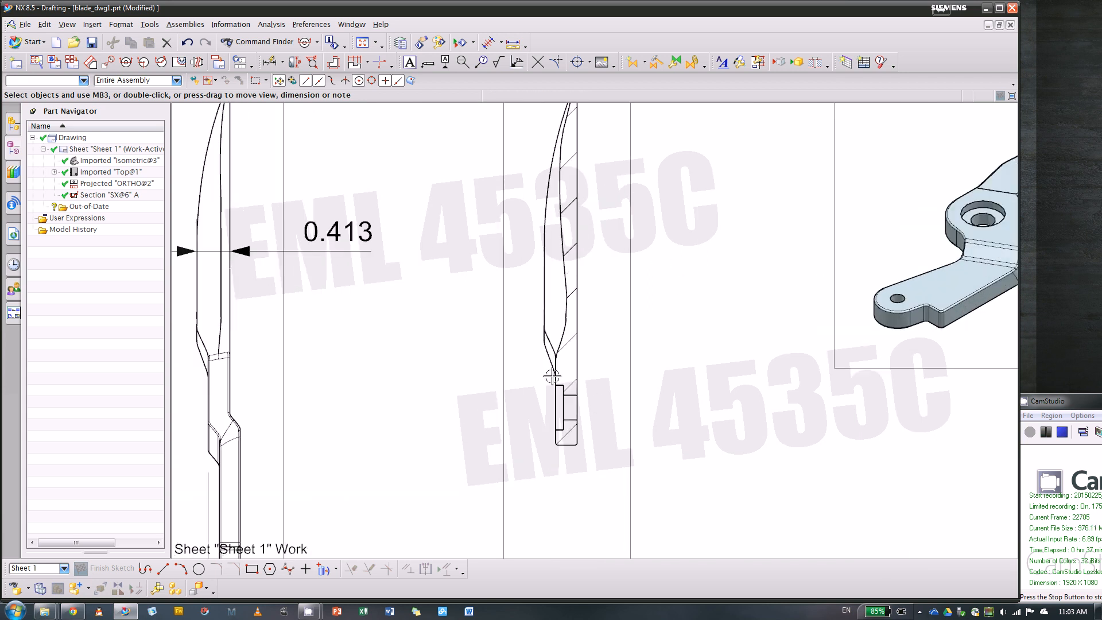
{"action": "scroll", "coordinate": [543, 263], "scroll_direction": "down", "scroll_amount": 1}
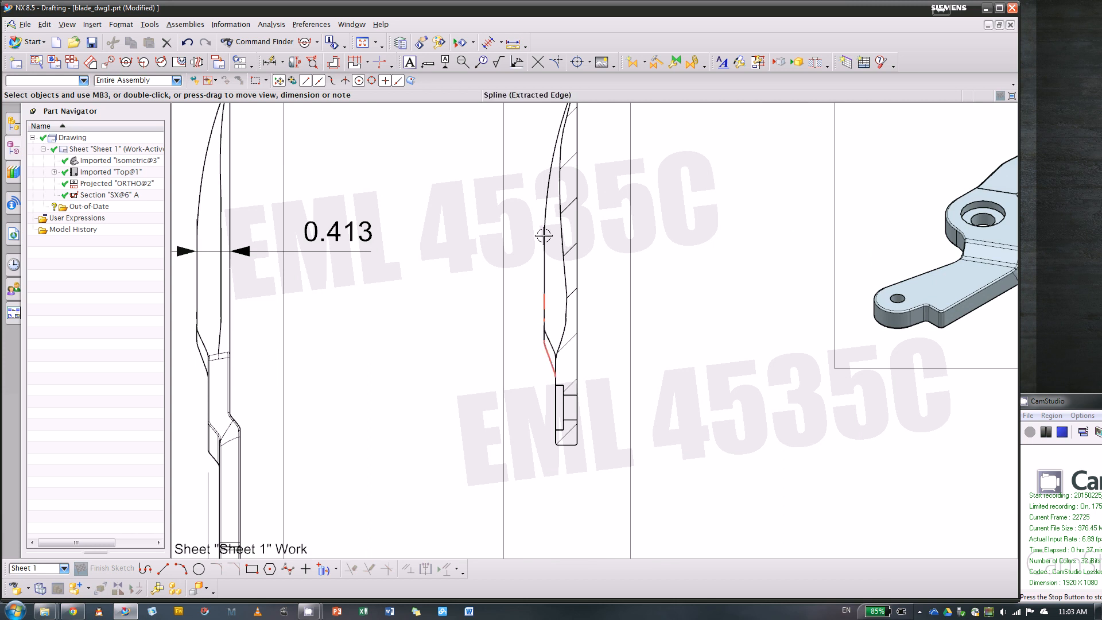
{"action": "scroll", "coordinate": [542, 340], "scroll_direction": "up", "scroll_amount": 1}
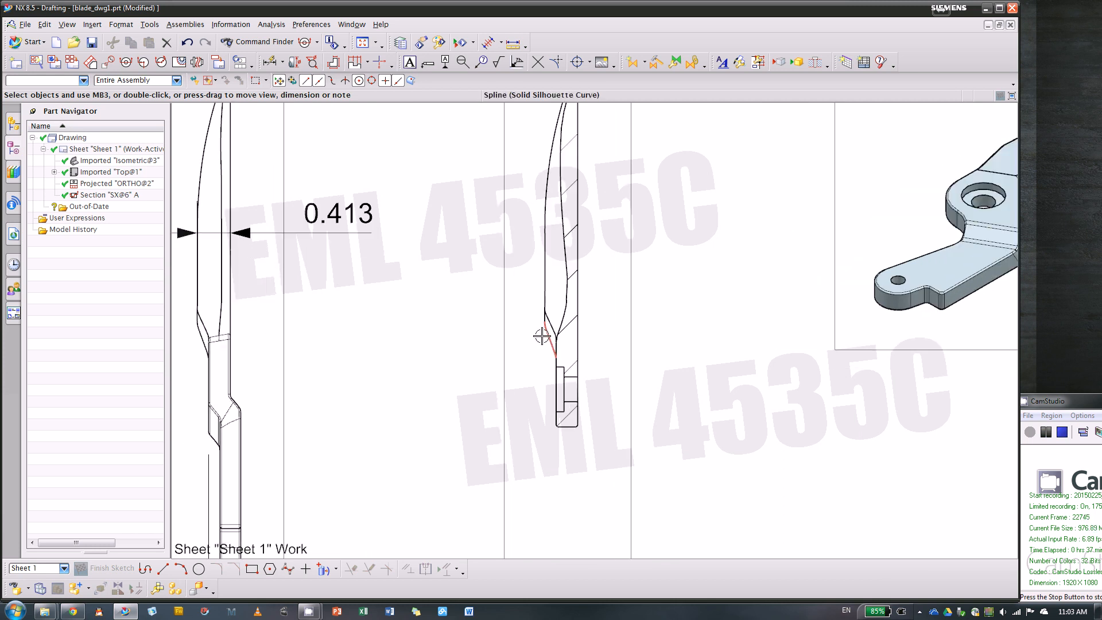
{"action": "scroll", "coordinate": [573, 325], "scroll_direction": "down", "scroll_amount": 1}
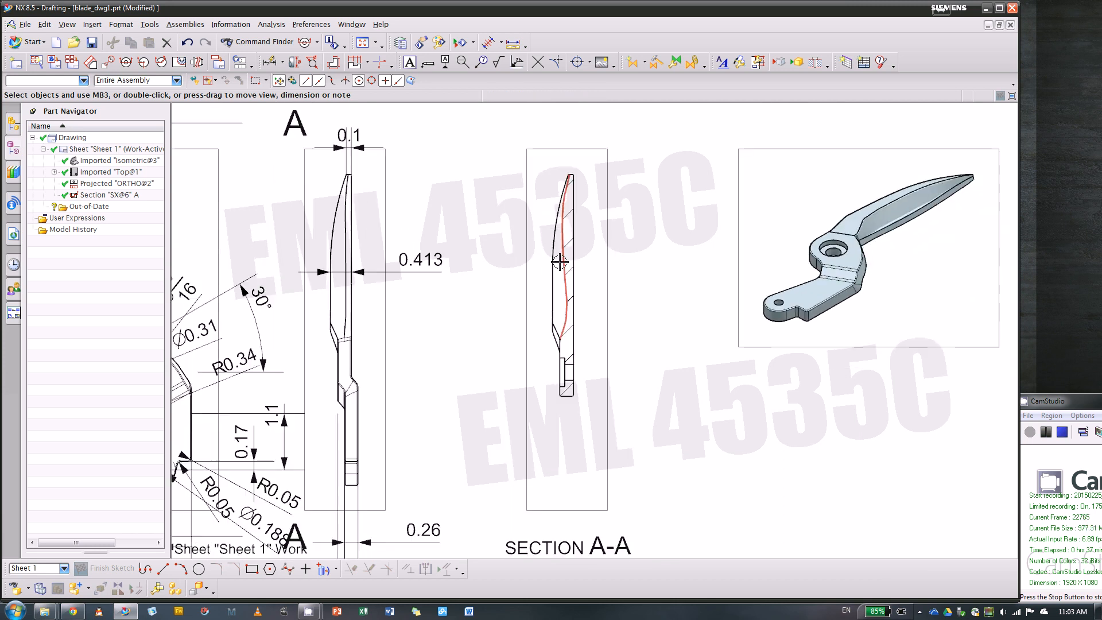
{"action": "double_click", "coordinate": [567, 264]}
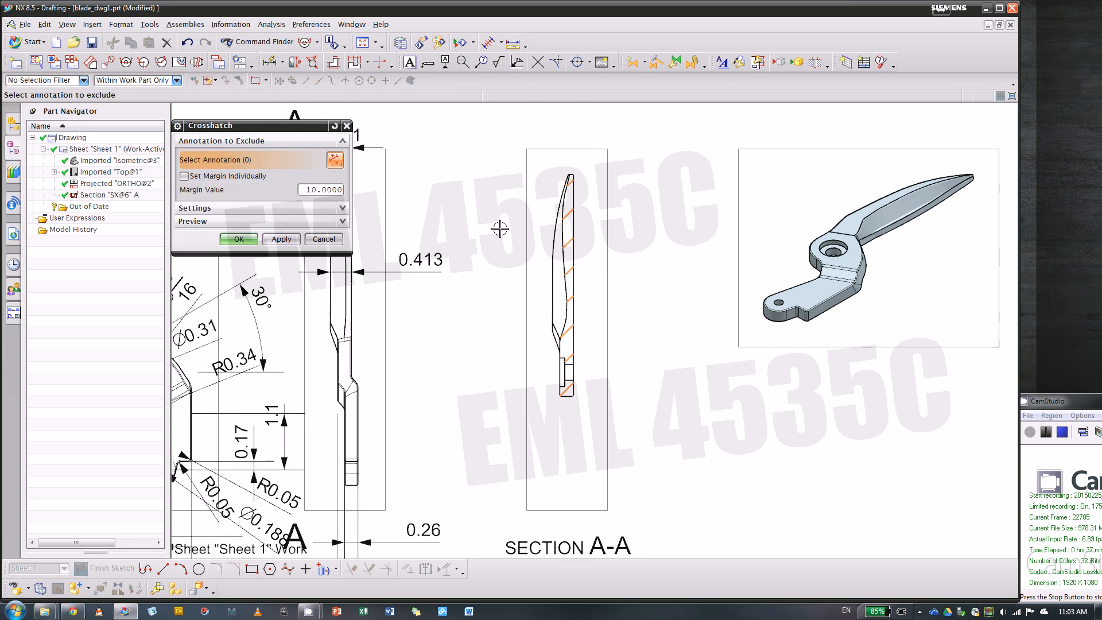
{"action": "left_click", "coordinate": [264, 209]}
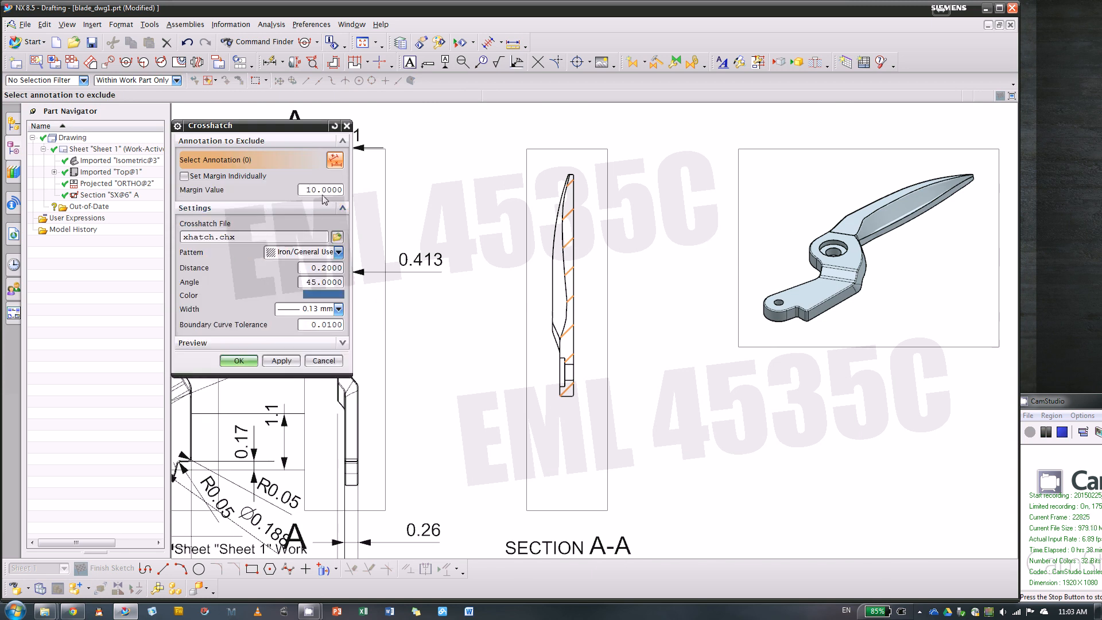
{"action": "double_click", "coordinate": [324, 190]}
{"action": "type", "text": "5"}
{"action": "left_click", "coordinate": [282, 360]}
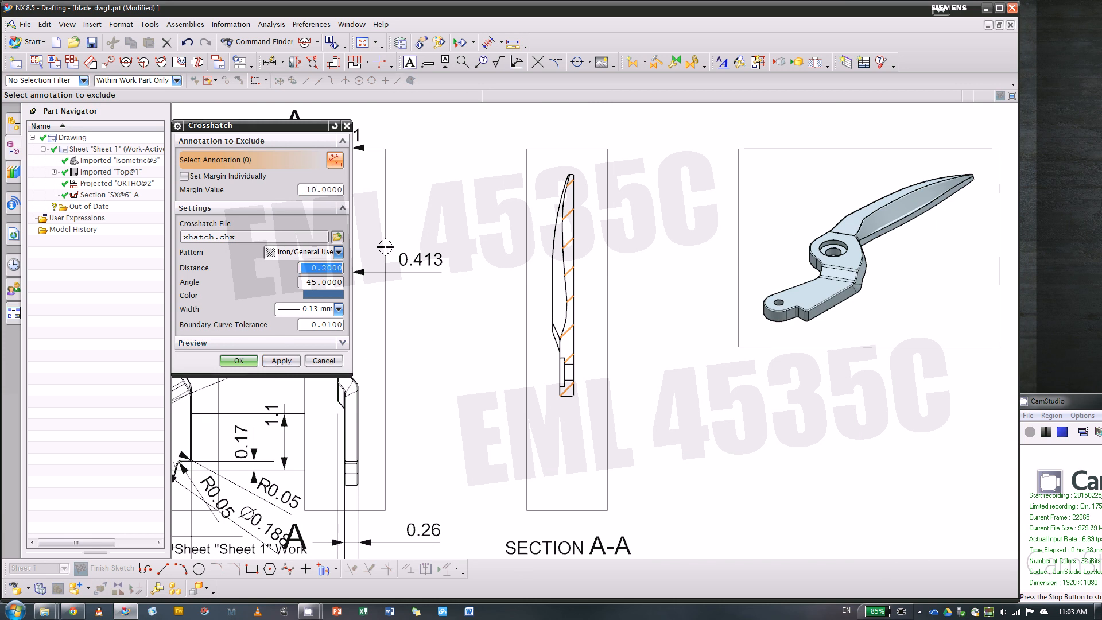
{"action": "double_click", "coordinate": [322, 190]}
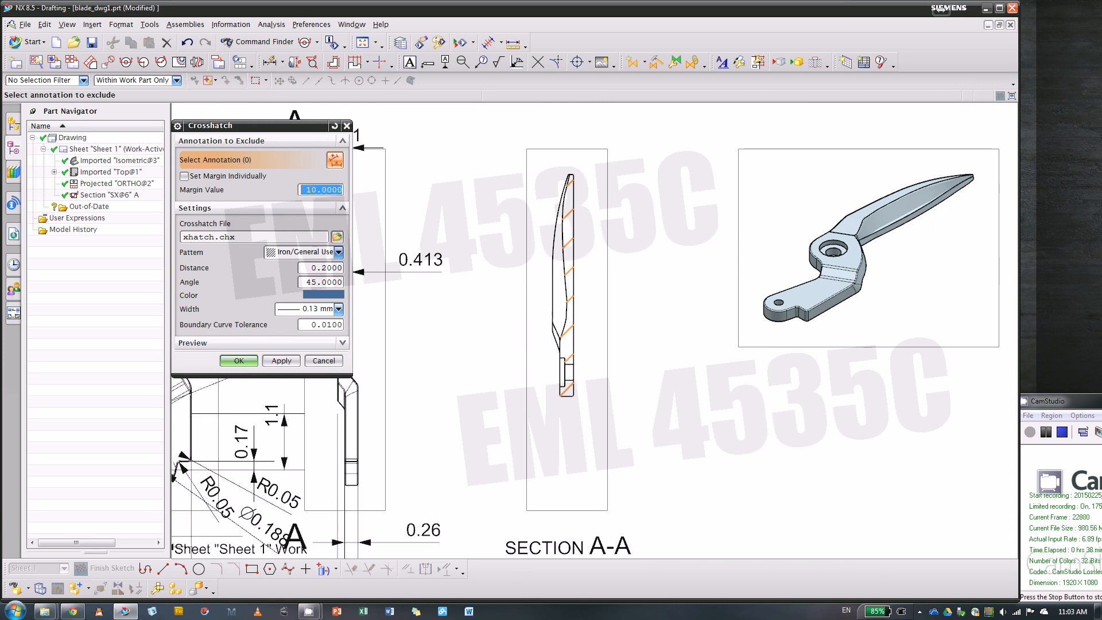
{"action": "left_click", "coordinate": [323, 268]}
{"action": "type", "text": "1"}
{"action": "left_click", "coordinate": [281, 360]}
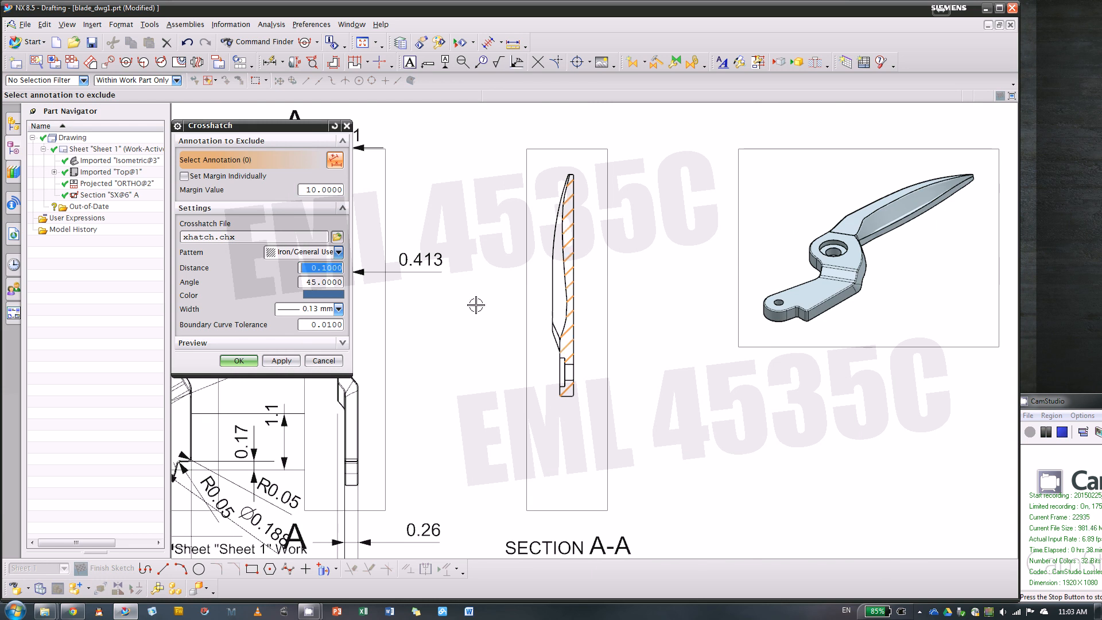
{"action": "left_click", "coordinate": [239, 362]}
- Examine the section view's hatching and cut profile alongside the section line in the Top view
{"action": "scroll", "coordinate": [603, 304], "scroll_direction": "up", "scroll_amount": 2}
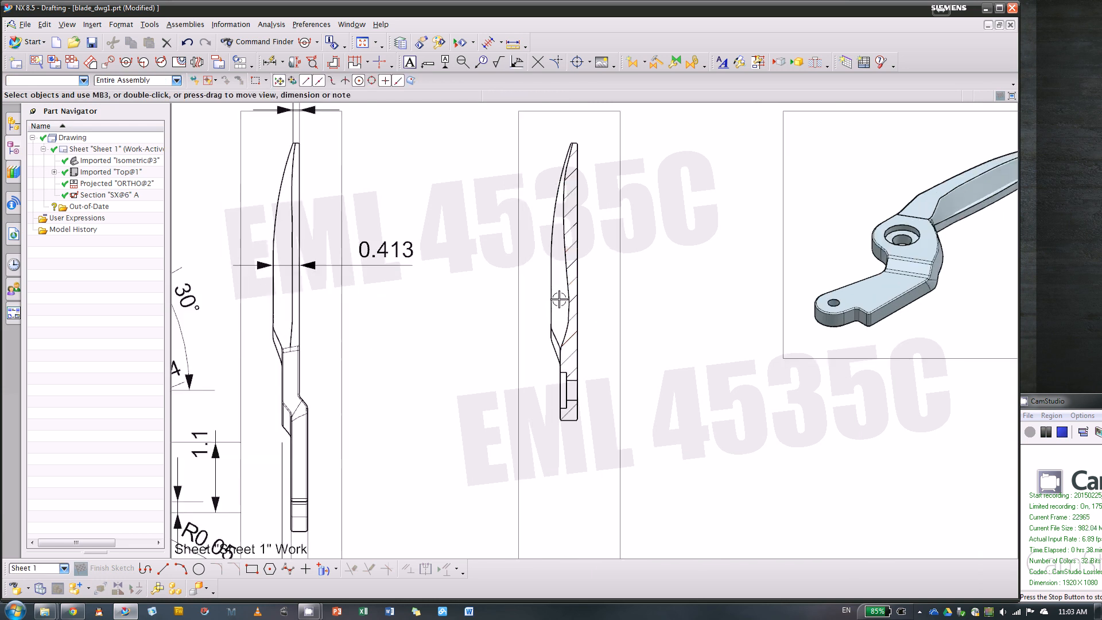
{"action": "scroll", "coordinate": [590, 310], "scroll_direction": "down", "scroll_amount": 2}
{"action": "scroll", "coordinate": [590, 310], "scroll_direction": "up", "scroll_amount": 2}
{"action": "scroll", "coordinate": [640, 386], "scroll_direction": "up", "scroll_amount": 1}
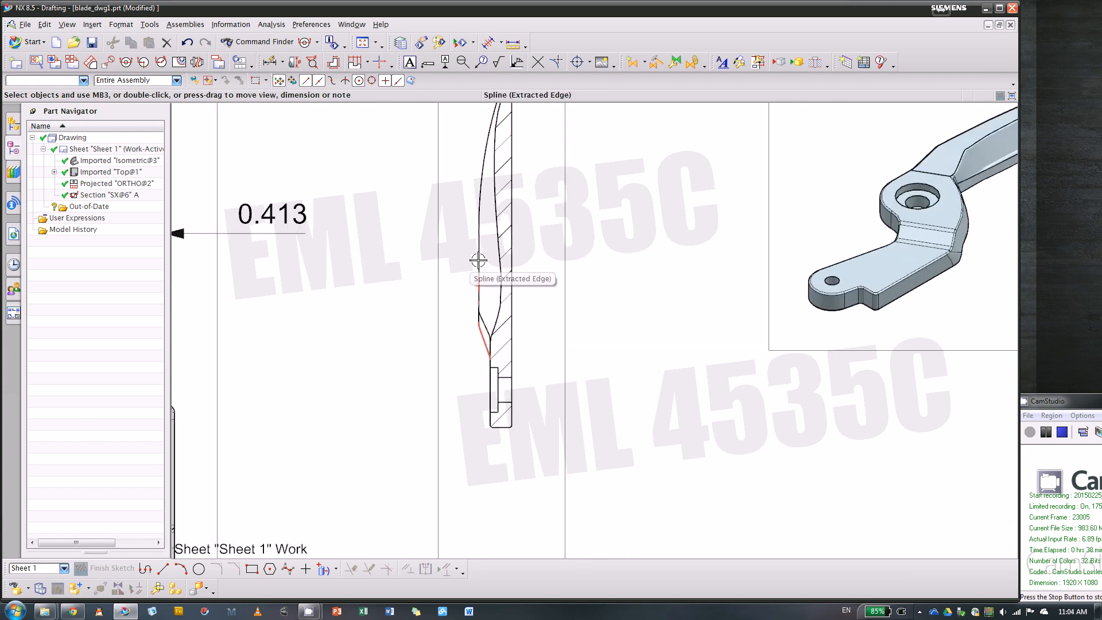
{"action": "scroll", "coordinate": [703, 311], "scroll_direction": "down", "scroll_amount": 3}
{"action": "scroll", "coordinate": [247, 265], "scroll_direction": "up", "scroll_amount": 2}
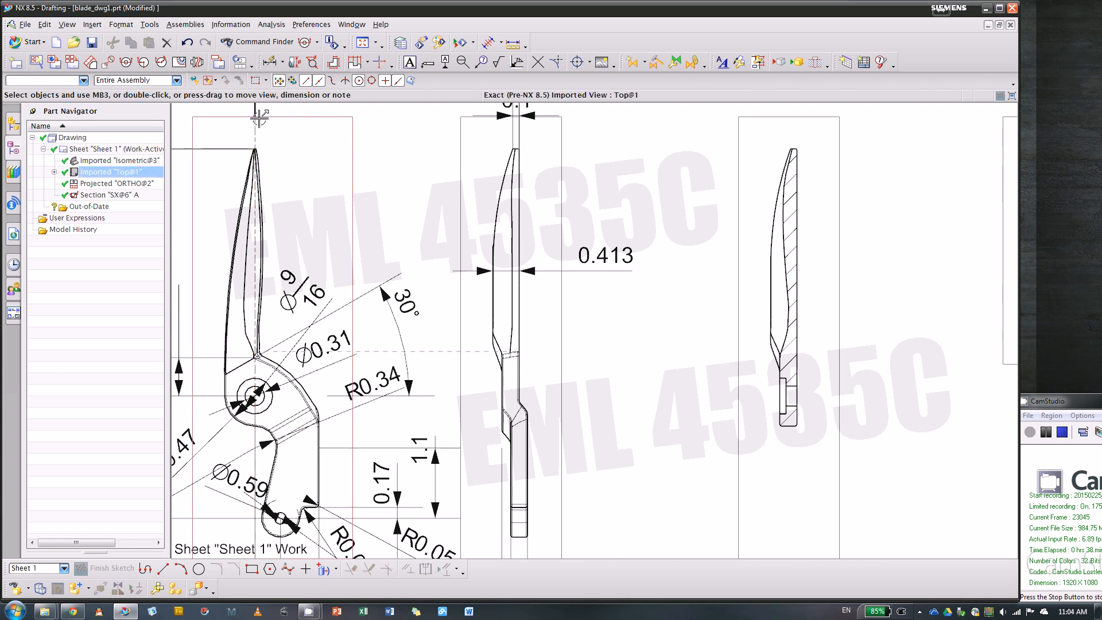
{"action": "scroll", "coordinate": [238, 294], "scroll_direction": "down", "scroll_amount": 3}
{"action": "scroll", "coordinate": [537, 293], "scroll_direction": "up", "scroll_amount": 1}
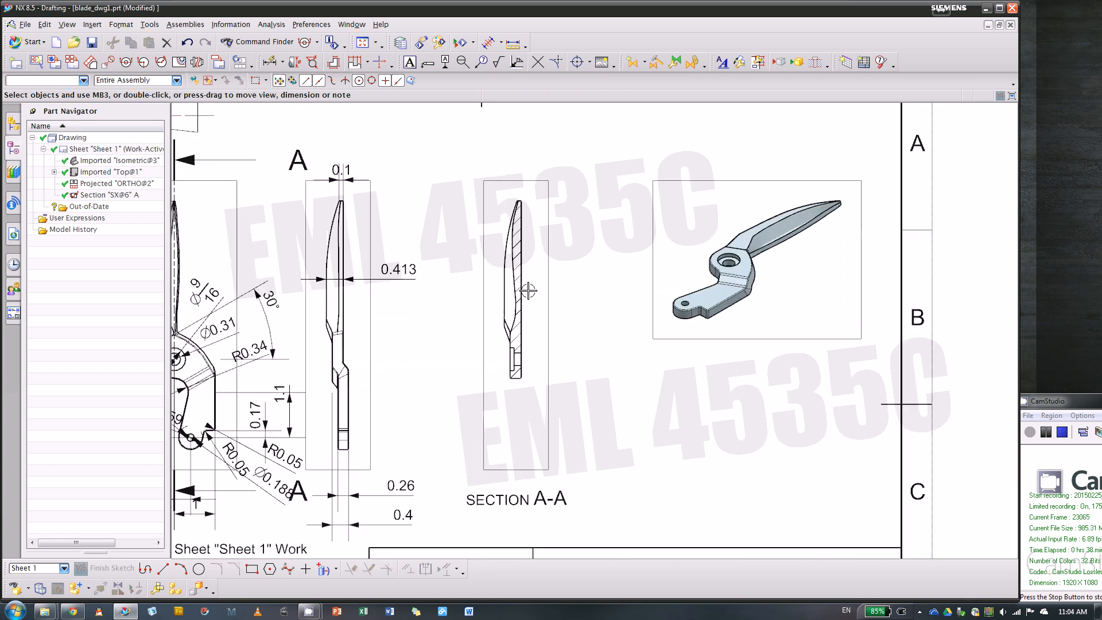
- Turn off background display in the blade's section view so it shows only the cut faces
{"action": "scroll", "coordinate": [542, 345], "scroll_direction": "down", "scroll_amount": 3}
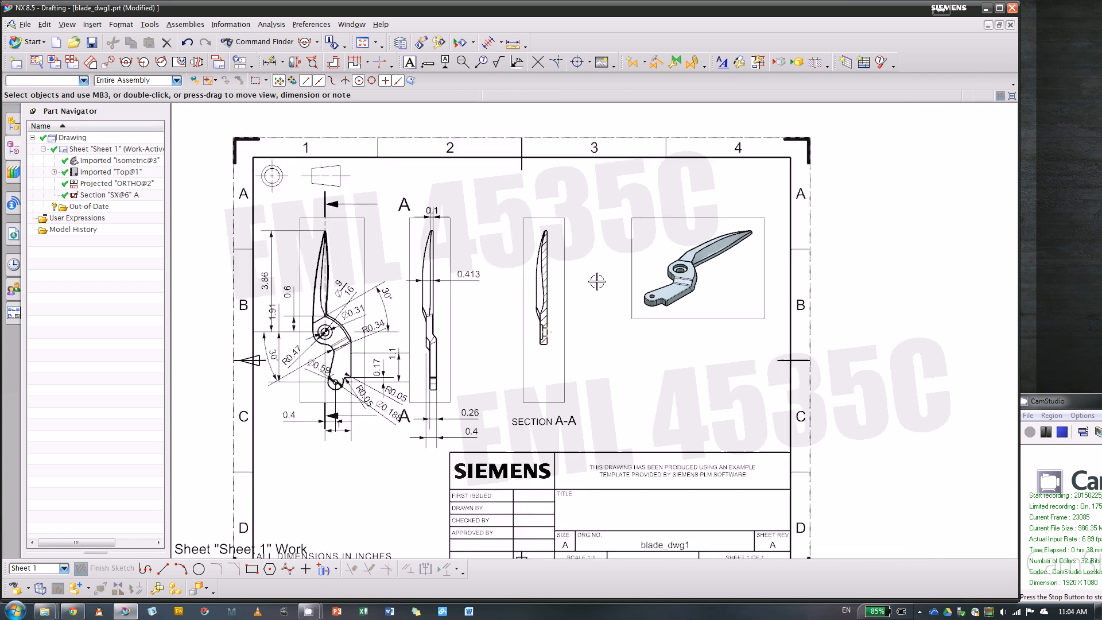
{"action": "scroll", "coordinate": [554, 284], "scroll_direction": "up", "scroll_amount": 3}
{"action": "scroll", "coordinate": [566, 278], "scroll_direction": "down", "scroll_amount": 2}
{"action": "scroll", "coordinate": [628, 256], "scroll_direction": "up", "scroll_amount": 3}
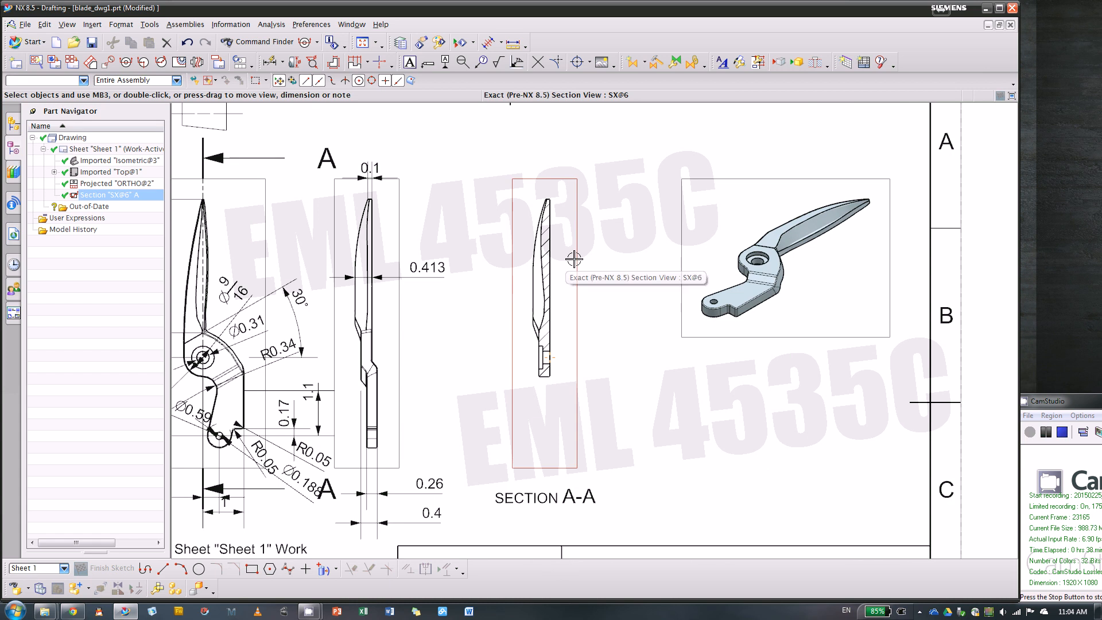
{"action": "scroll", "coordinate": [575, 259], "scroll_direction": "up", "scroll_amount": 2}
{"action": "scroll", "coordinate": [471, 253], "scroll_direction": "down", "scroll_amount": 2}
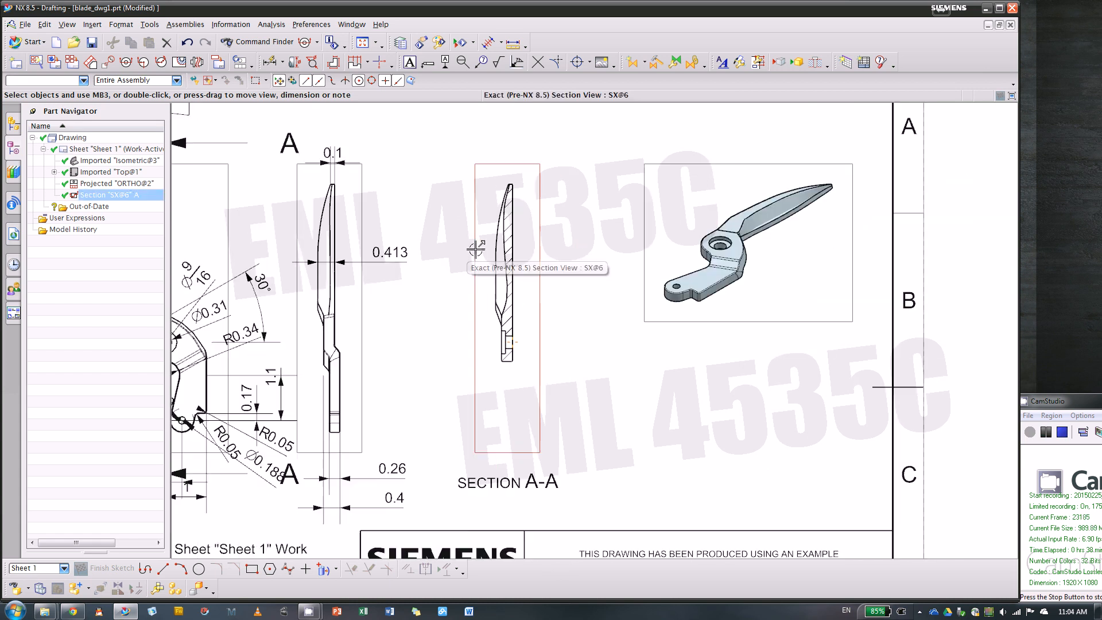
{"action": "right_click", "coordinate": [476, 249]}
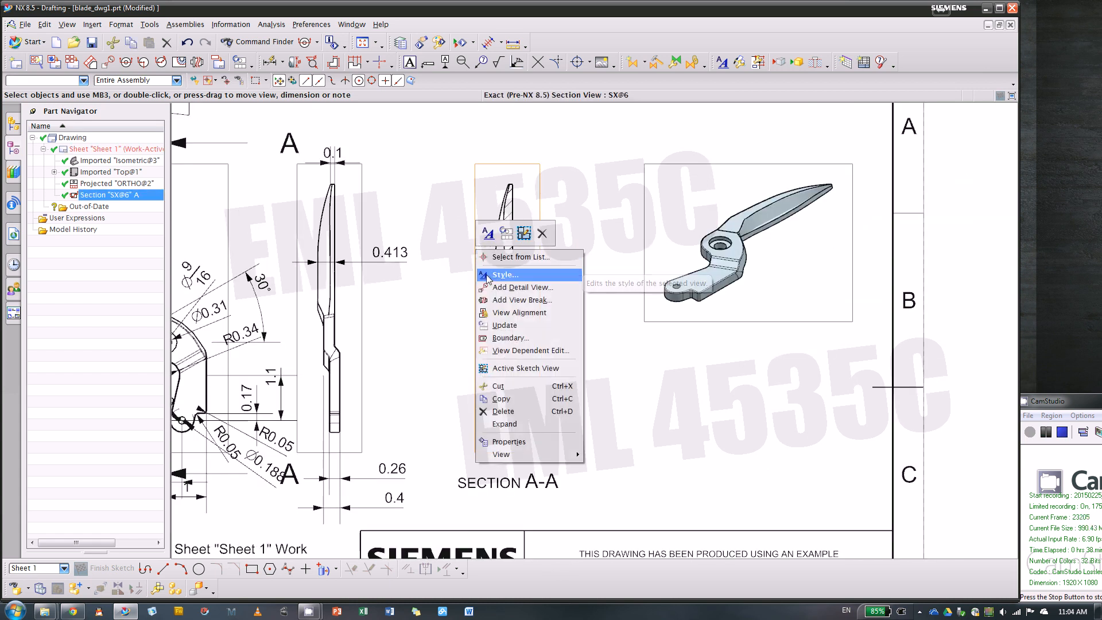
{"action": "left_click", "coordinate": [487, 275]}
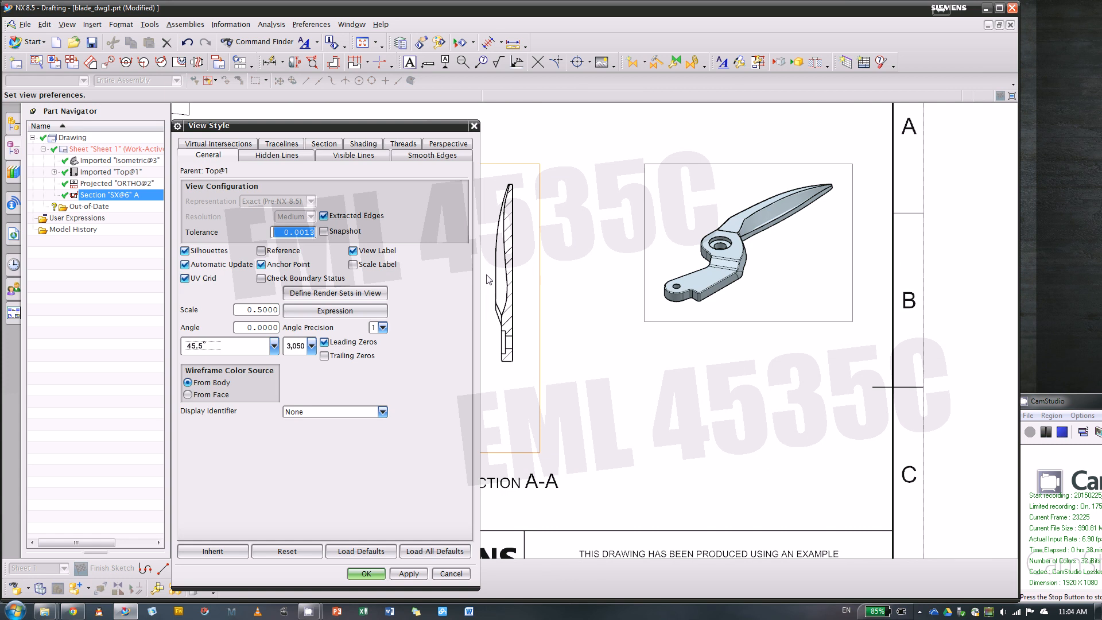
{"action": "left_click", "coordinate": [319, 144]}
{"action": "left_click_drag", "start_coordinate": [321, 125], "coordinate": [195, 108]}
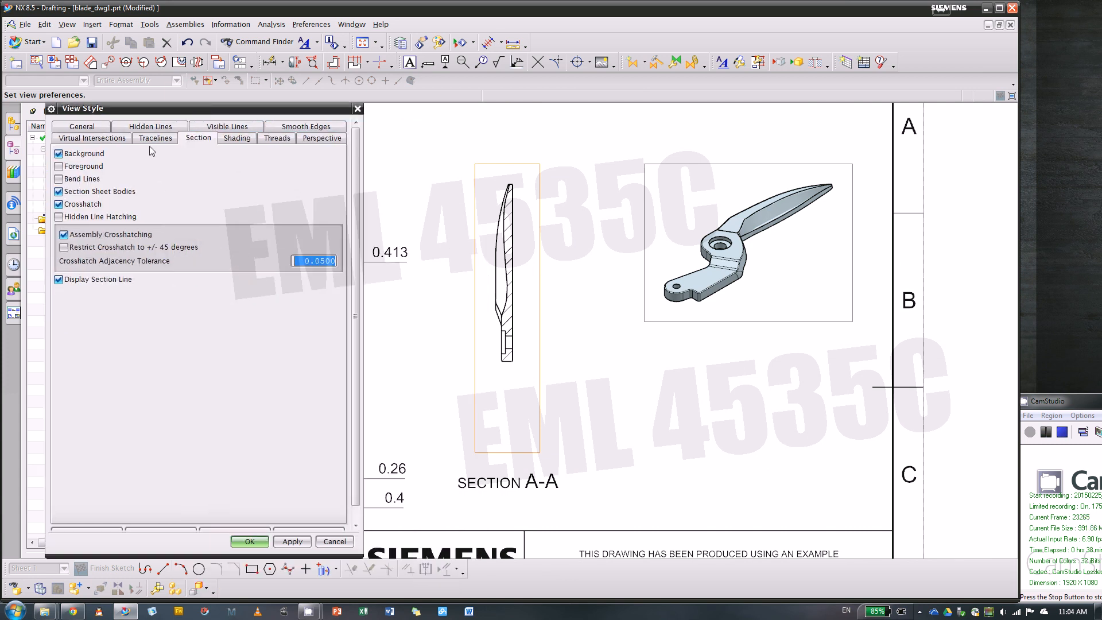
{"action": "left_click", "coordinate": [68, 155]}
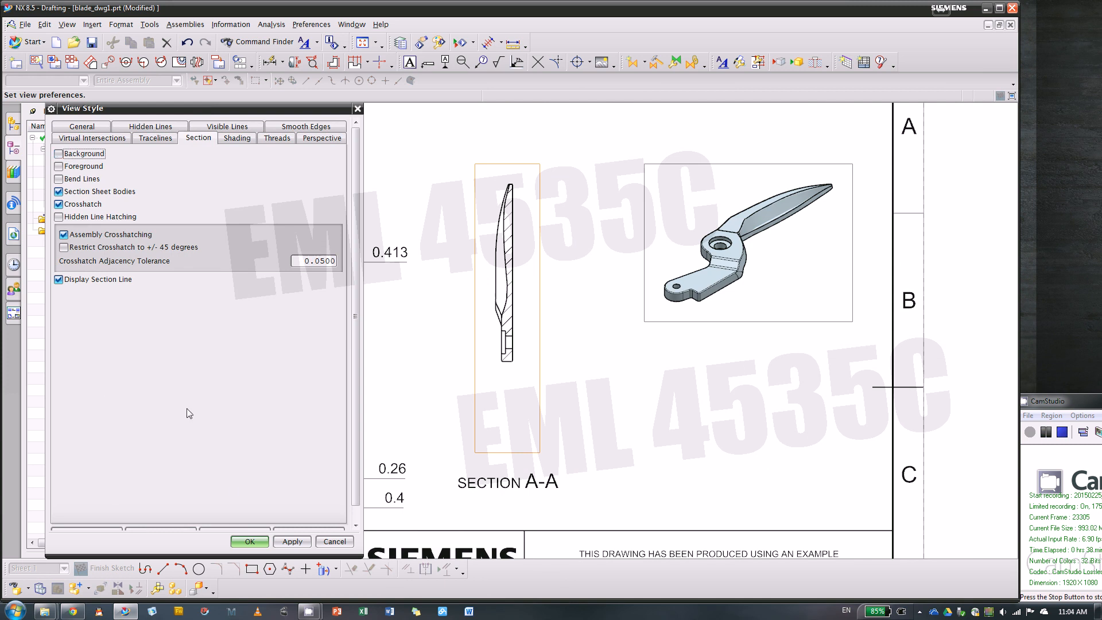
{"action": "left_click", "coordinate": [292, 542]}
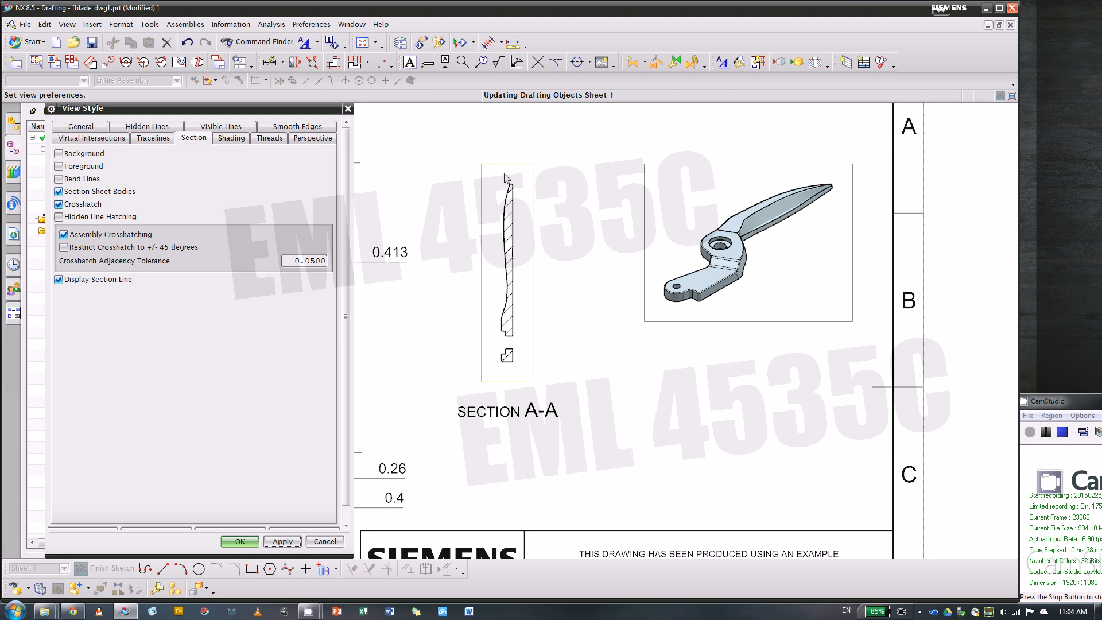
{"action": "left_click", "coordinate": [248, 543]}
- Examine the cut-only section view against the Top and projected views, along with the sheet's overall layout
{"action": "scroll", "coordinate": [510, 187], "scroll_direction": "up", "scroll_amount": 2}
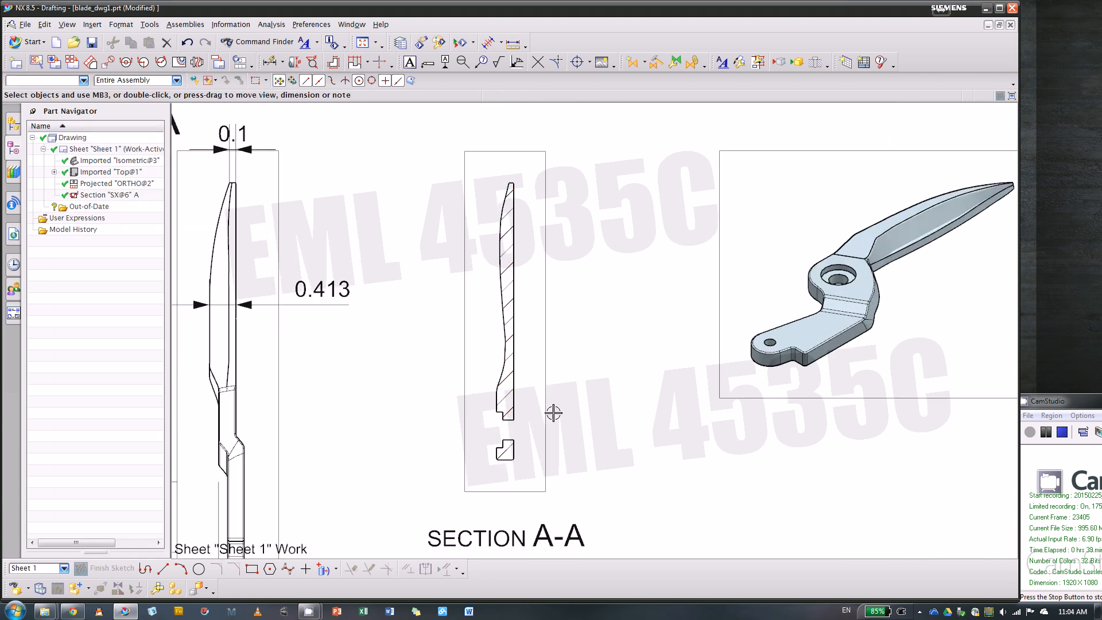
{"action": "scroll", "coordinate": [586, 374], "scroll_direction": "down", "scroll_amount": 3}
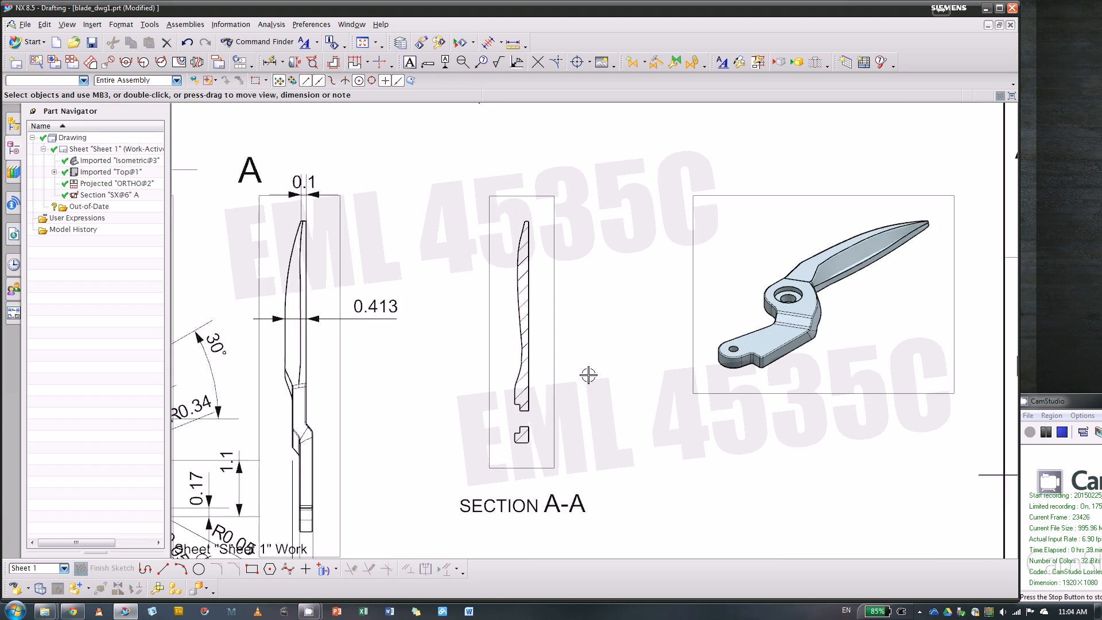
{"action": "scroll", "coordinate": [589, 374], "scroll_direction": "up", "scroll_amount": 1}
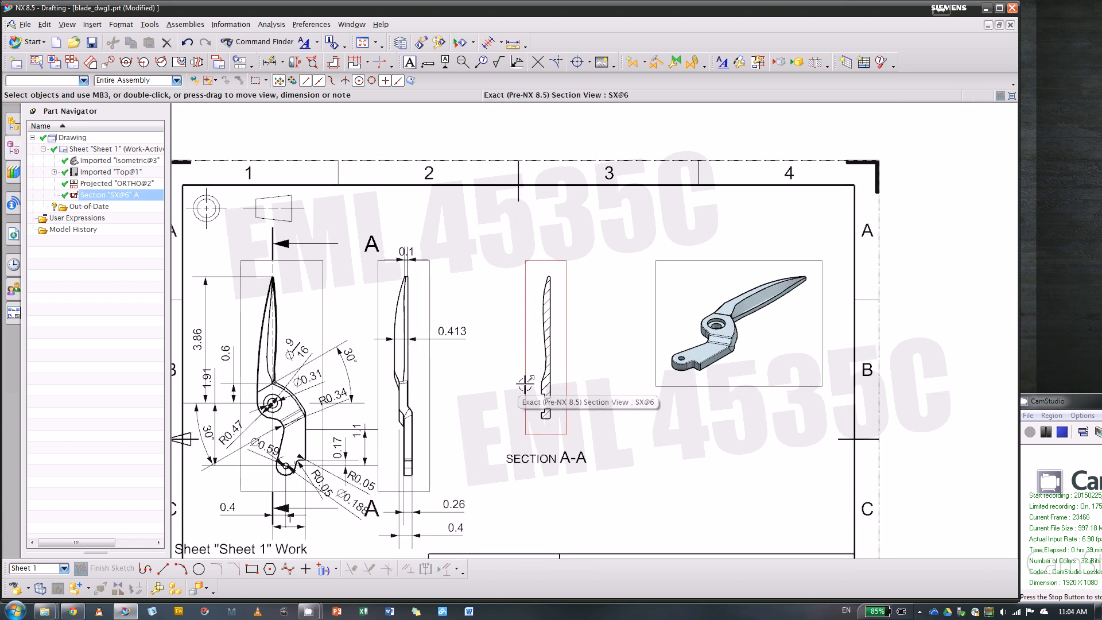
{"action": "scroll", "coordinate": [459, 215], "scroll_direction": "down", "scroll_amount": 2}
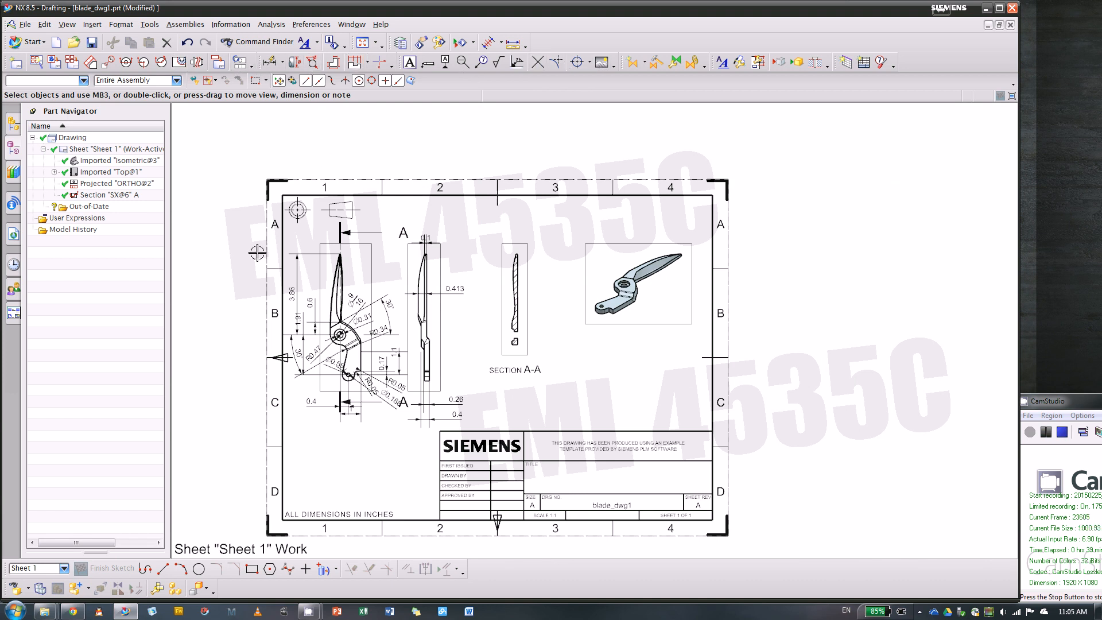
{"action": "scroll", "coordinate": [291, 262], "scroll_direction": "down", "scroll_amount": 1}
{"action": "scroll", "coordinate": [561, 308], "scroll_direction": "up", "scroll_amount": 1}
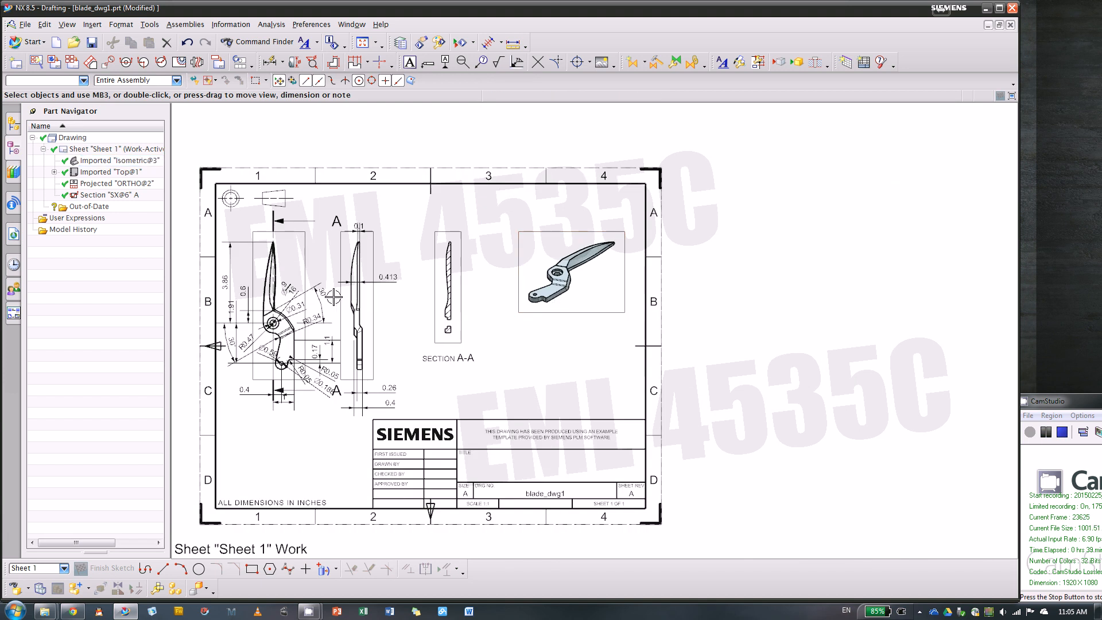
{"action": "scroll", "coordinate": [334, 296], "scroll_direction": "up", "scroll_amount": 1}
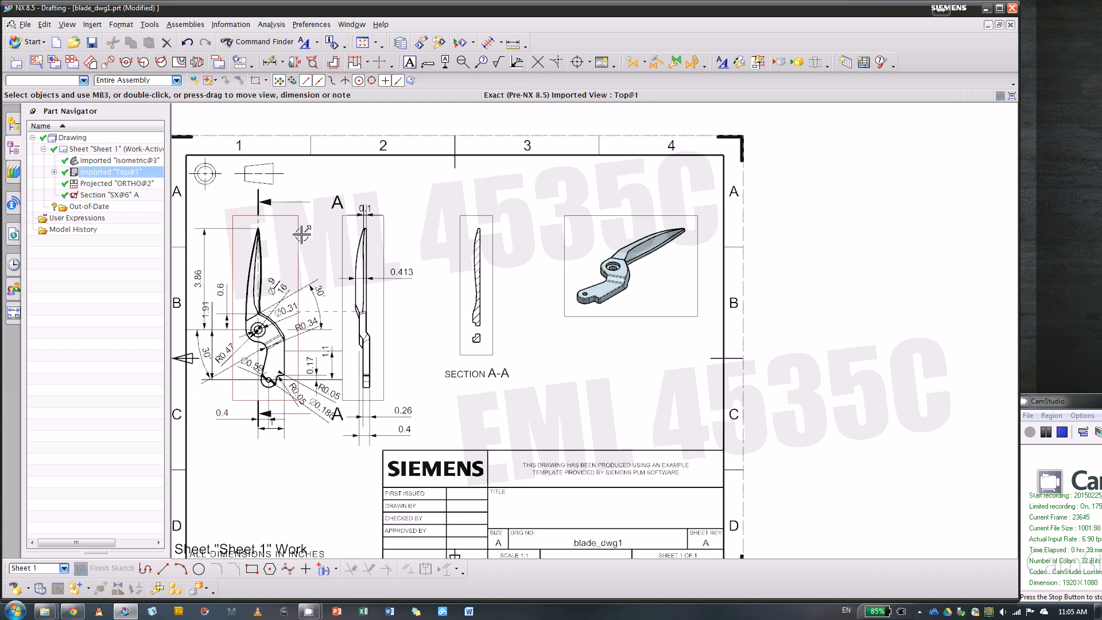
{"action": "scroll", "coordinate": [344, 235], "scroll_direction": "up", "scroll_amount": 1}
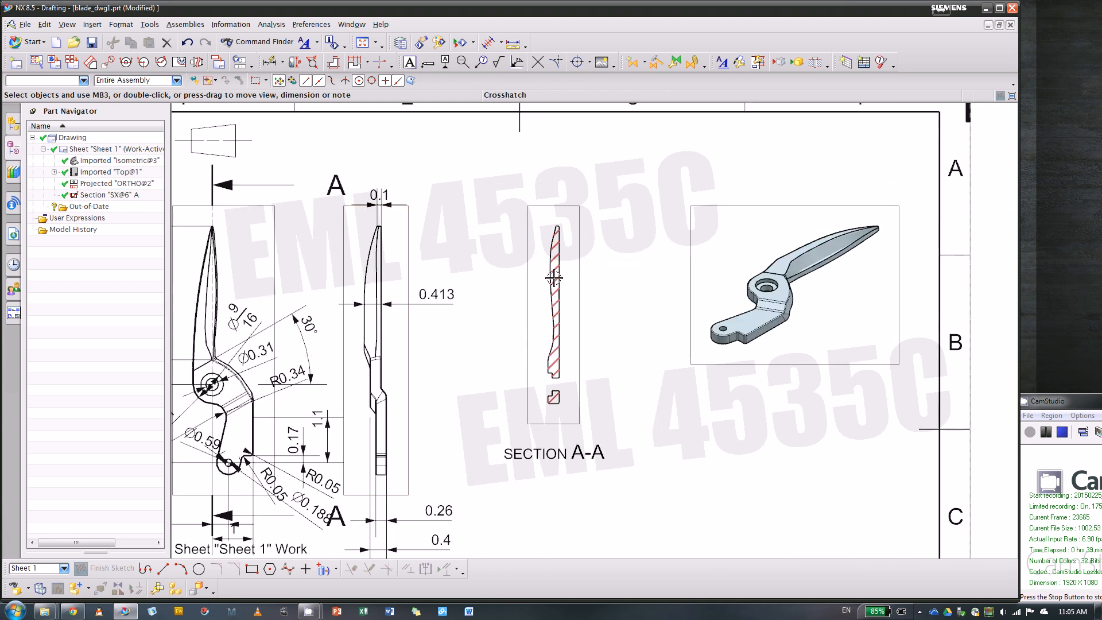
{"action": "scroll", "coordinate": [643, 301], "scroll_direction": "down", "scroll_amount": 1}
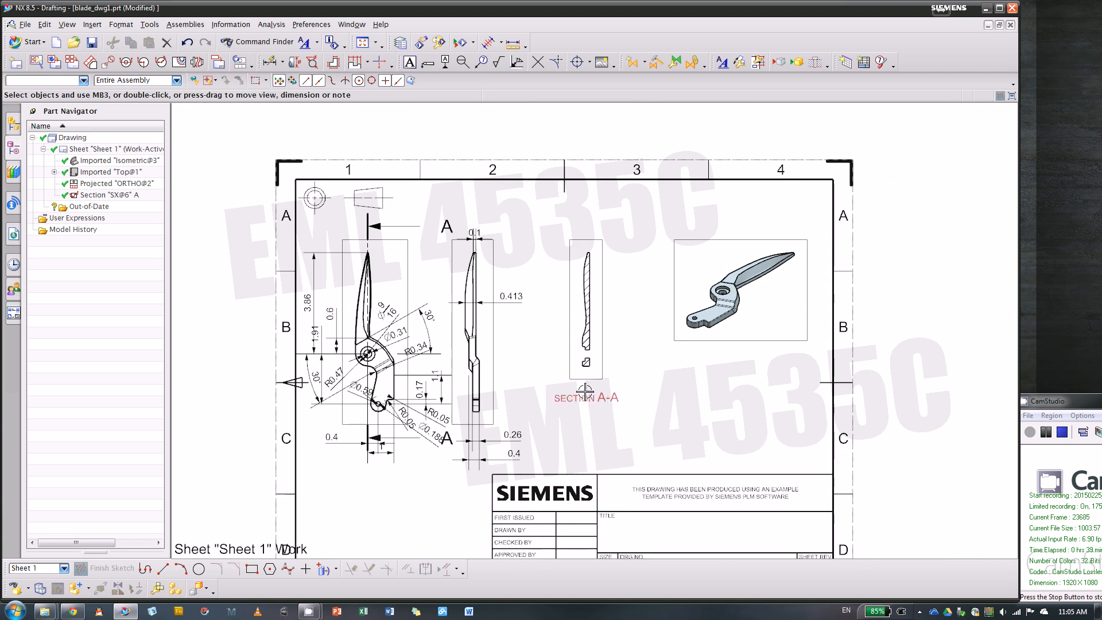
{"action": "scroll", "coordinate": [451, 413], "scroll_direction": "up", "scroll_amount": 1}
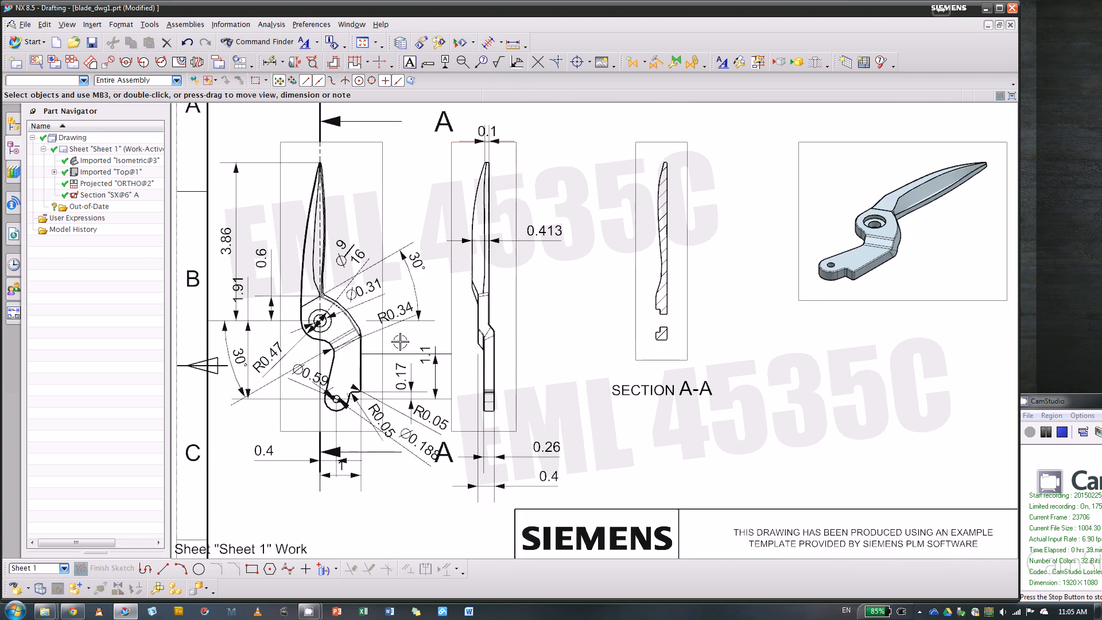
{"action": "scroll", "coordinate": [494, 252], "scroll_direction": "down", "scroll_amount": 1}
{"action": "scroll", "coordinate": [440, 273], "scroll_direction": "up", "scroll_amount": 1}
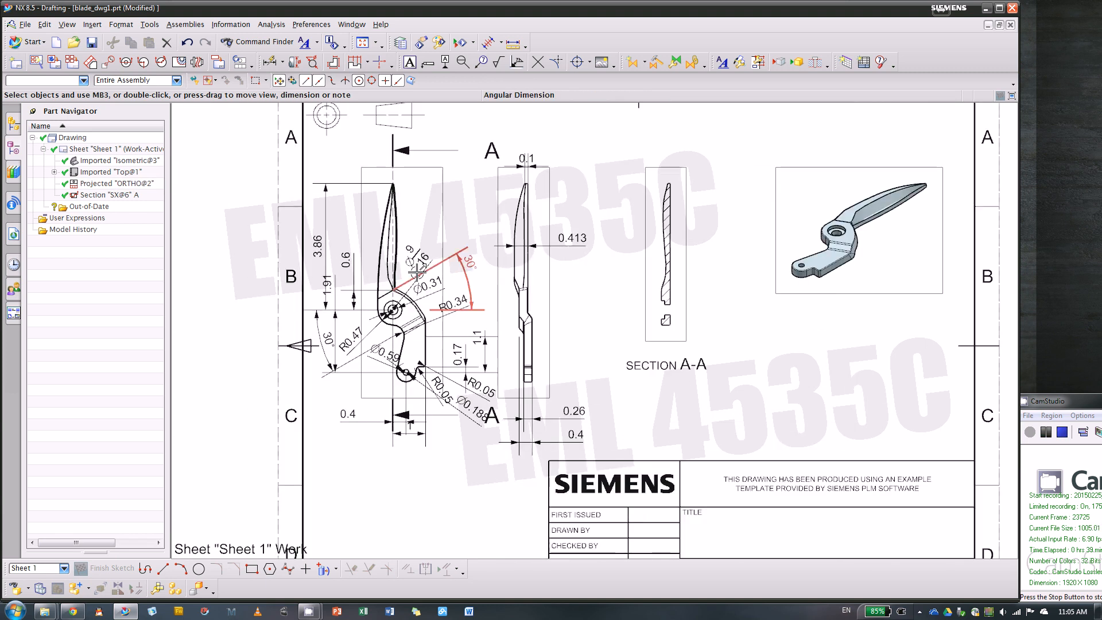
{"action": "scroll", "coordinate": [591, 268], "scroll_direction": "up", "scroll_amount": 1}
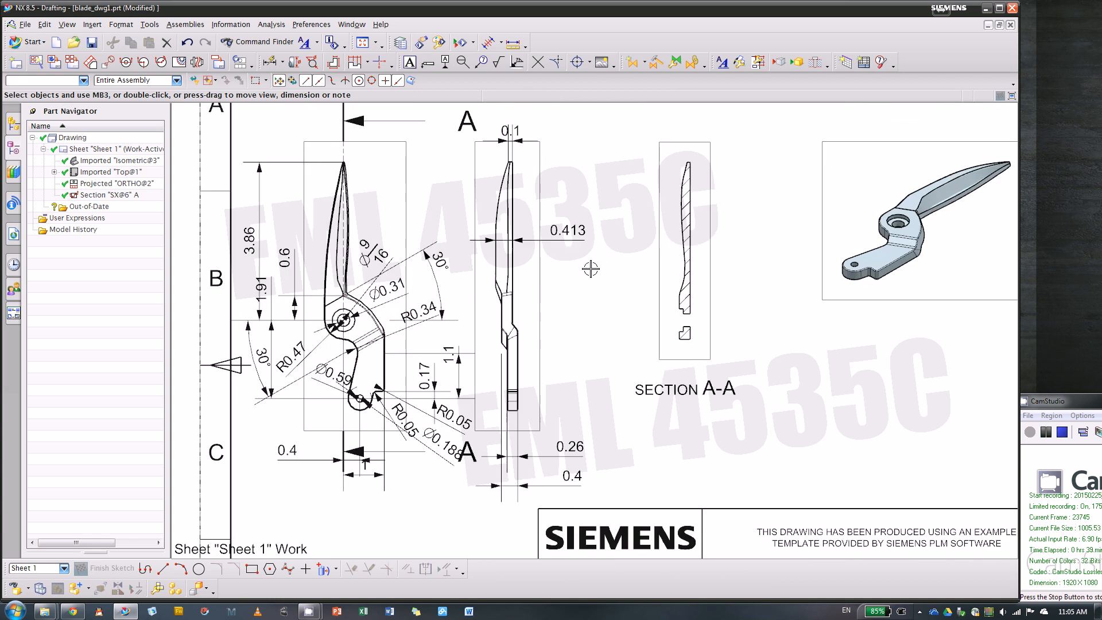
- Move the upper 30° angular dimension and the Ø0.31 dimension further out from the blade in the Top view
{"action": "left_click_drag", "start_coordinate": [444, 269], "coordinate": [448, 245]}
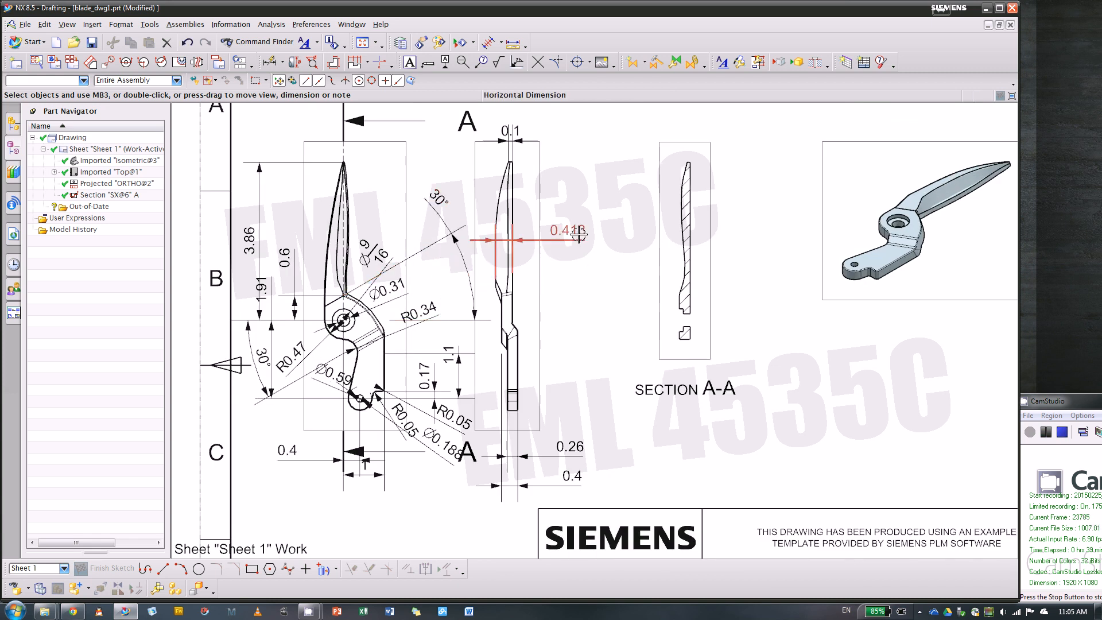
{"action": "scroll", "coordinate": [345, 308], "scroll_direction": "up", "scroll_amount": 3}
{"action": "left_click_drag", "start_coordinate": [400, 289], "coordinate": [441, 279]}
- Apply a two-line bilateral tolerance of +0.005 / -0.005 to the Ø0.31 hole dimension in the Top view
{"action": "left_click_drag", "start_coordinate": [532, 253], "coordinate": [533, 252]}
{"action": "left_click", "coordinate": [533, 252]}
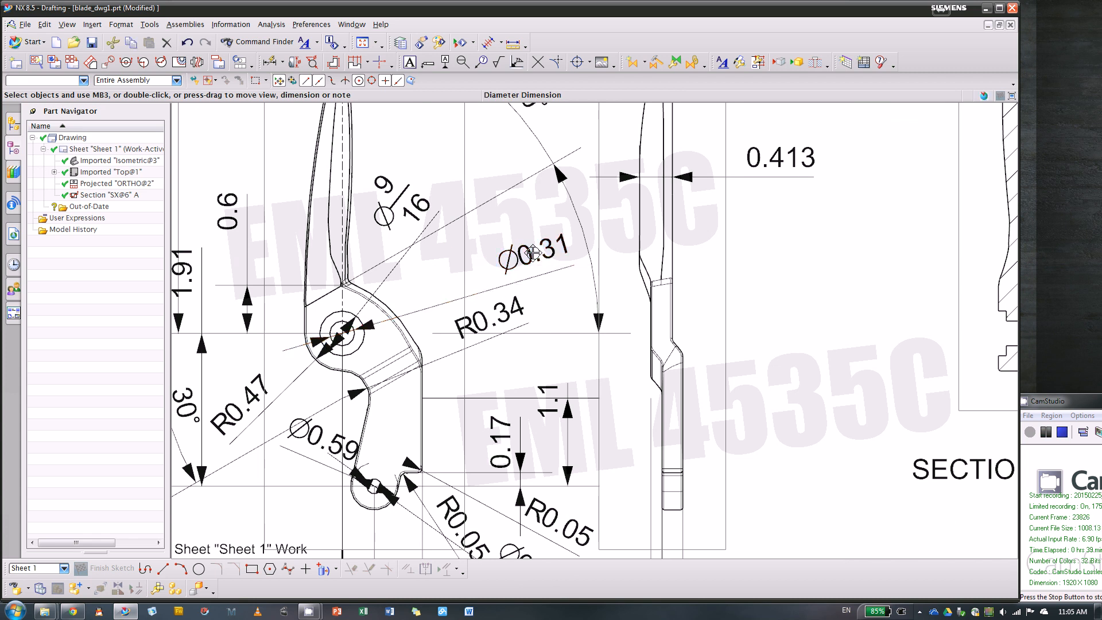
{"action": "left_click", "coordinate": [547, 234]}
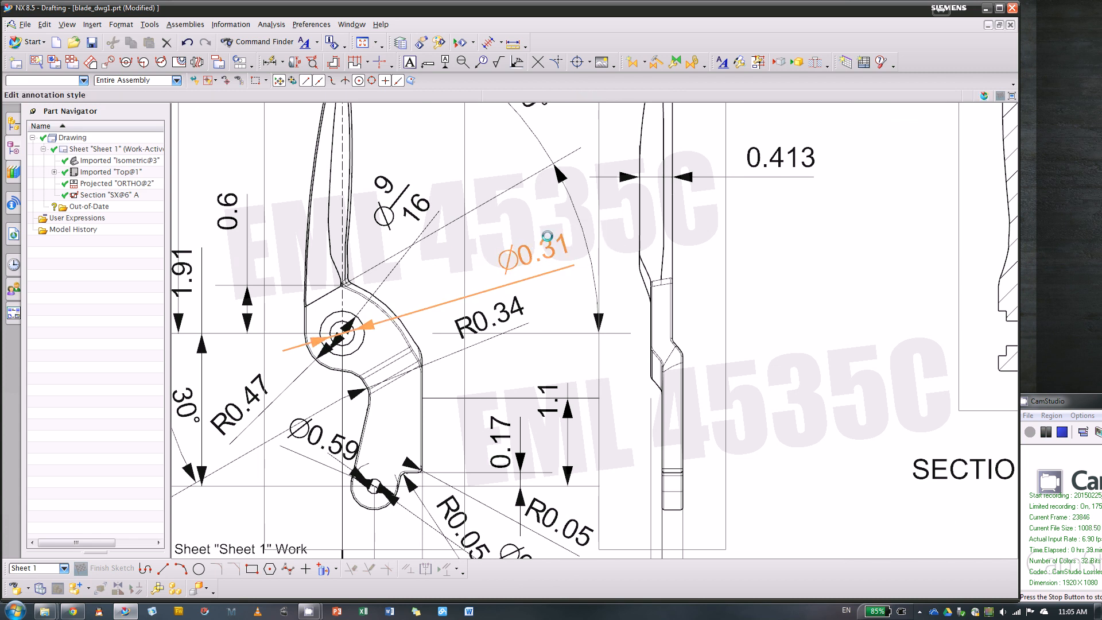
{"action": "left_click", "coordinate": [74, 125]}
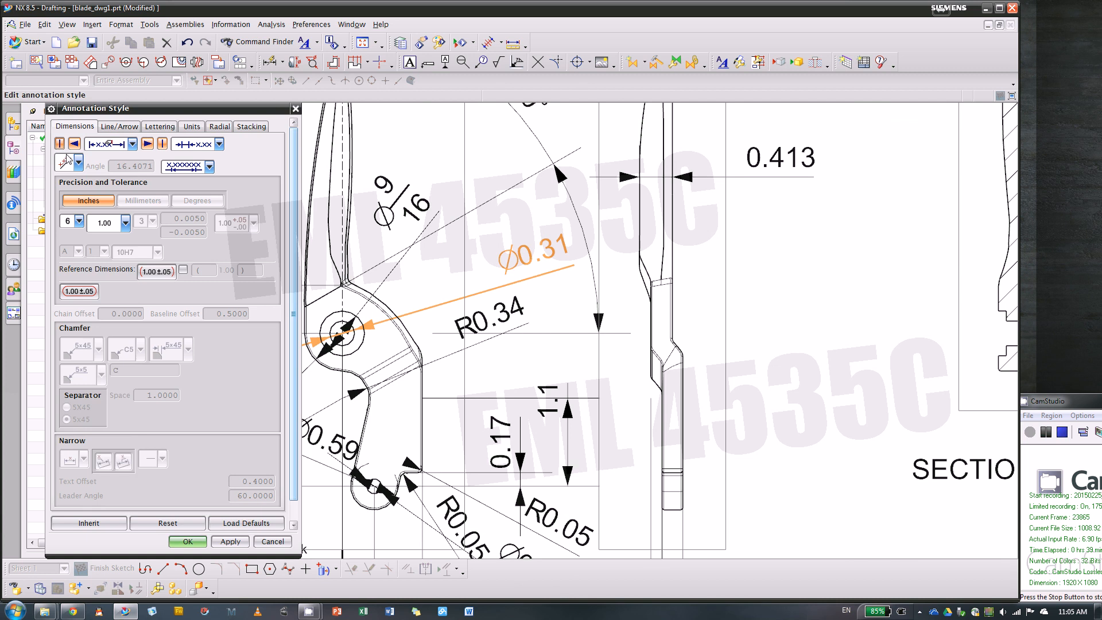
{"action": "left_click", "coordinate": [113, 229]}
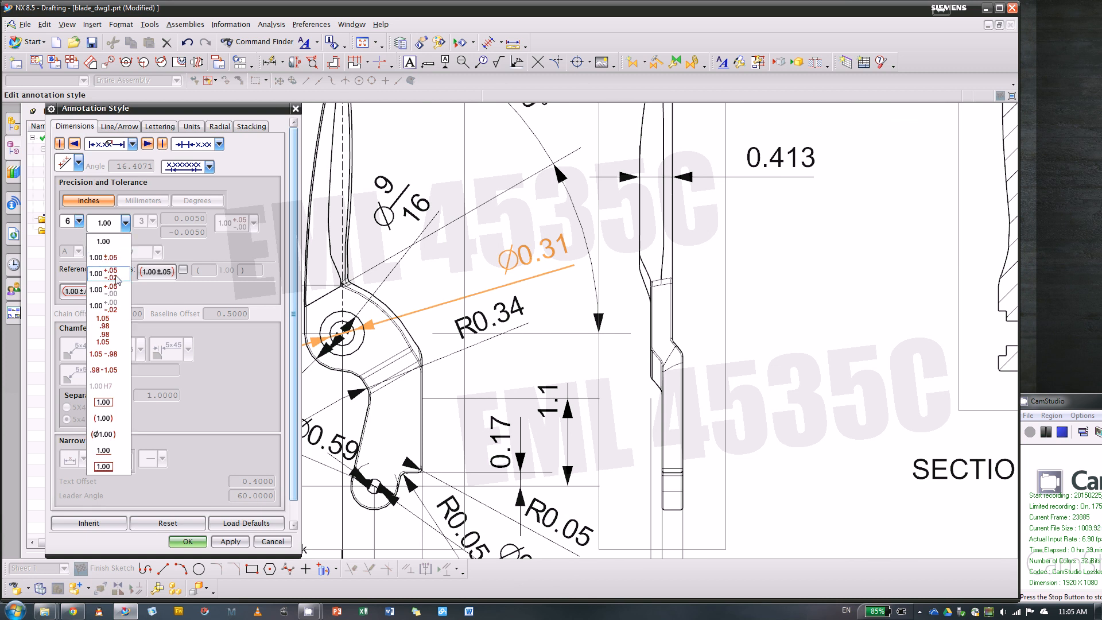
{"action": "left_click", "coordinate": [109, 277]}
{"action": "left_click", "coordinate": [230, 542]}
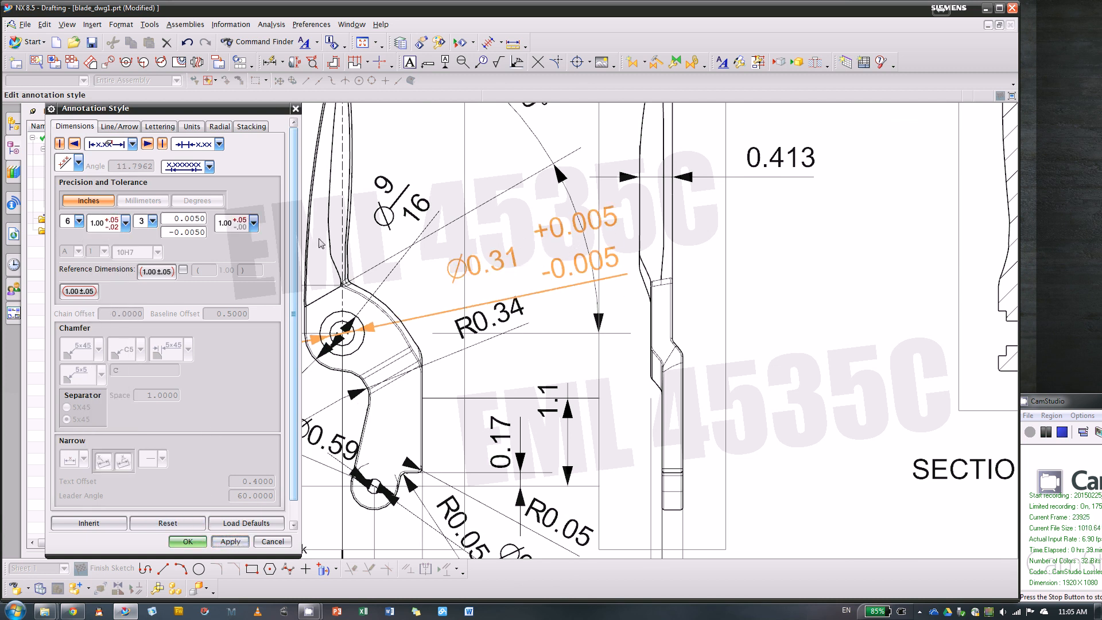
{"action": "left_click", "coordinate": [188, 541]}
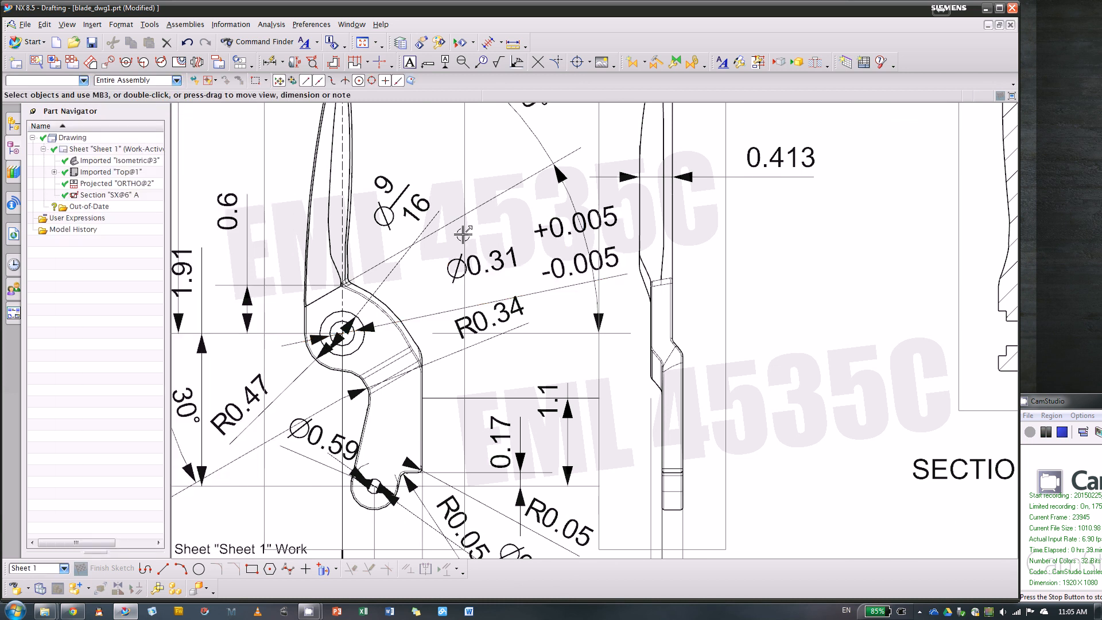
- Move the toleranced Ø0.31 dimension to the right, over the projected side view and below the 0.413 dimension
{"action": "scroll", "coordinate": [475, 249], "scroll_direction": "down", "scroll_amount": 3}
{"action": "left_click_drag", "start_coordinate": [475, 249], "coordinate": [599, 253]}
{"action": "scroll", "coordinate": [380, 295], "scroll_direction": "down", "scroll_amount": 2}
{"action": "scroll", "coordinate": [471, 297], "scroll_direction": "up", "scroll_amount": 3}
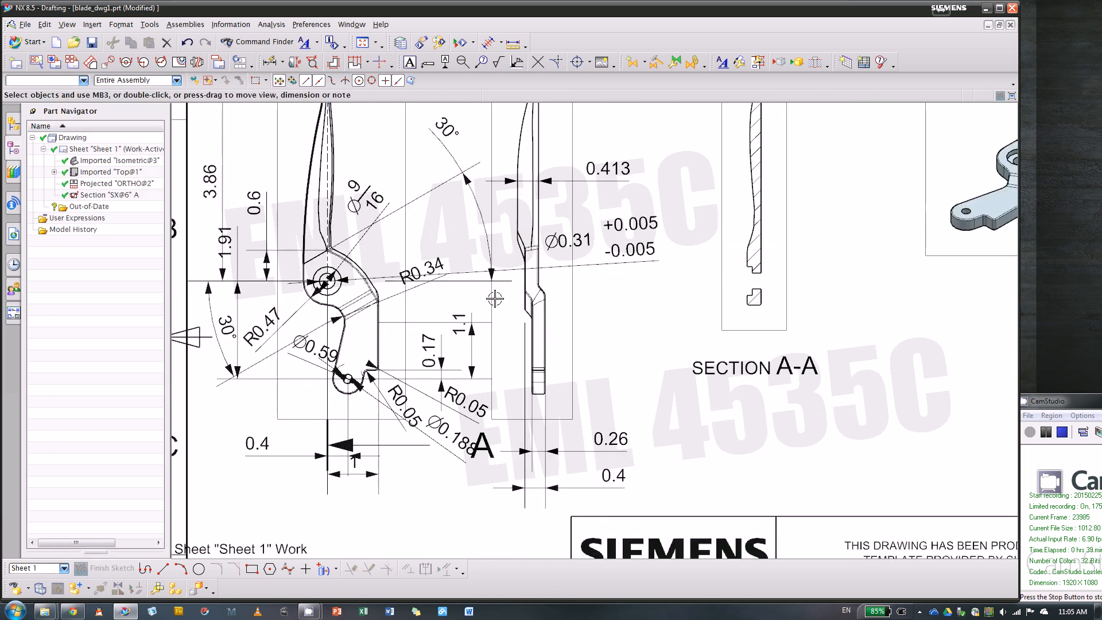
- Review the whole blade drawing sheet, checking the dimension placement, section view, isometric view and title block
{"action": "scroll", "coordinate": [415, 316], "scroll_direction": "down", "scroll_amount": 1}
{"action": "scroll", "coordinate": [545, 343], "scroll_direction": "down", "scroll_amount": 2}
{"action": "scroll", "coordinate": [548, 343], "scroll_direction": "up", "scroll_amount": 2}
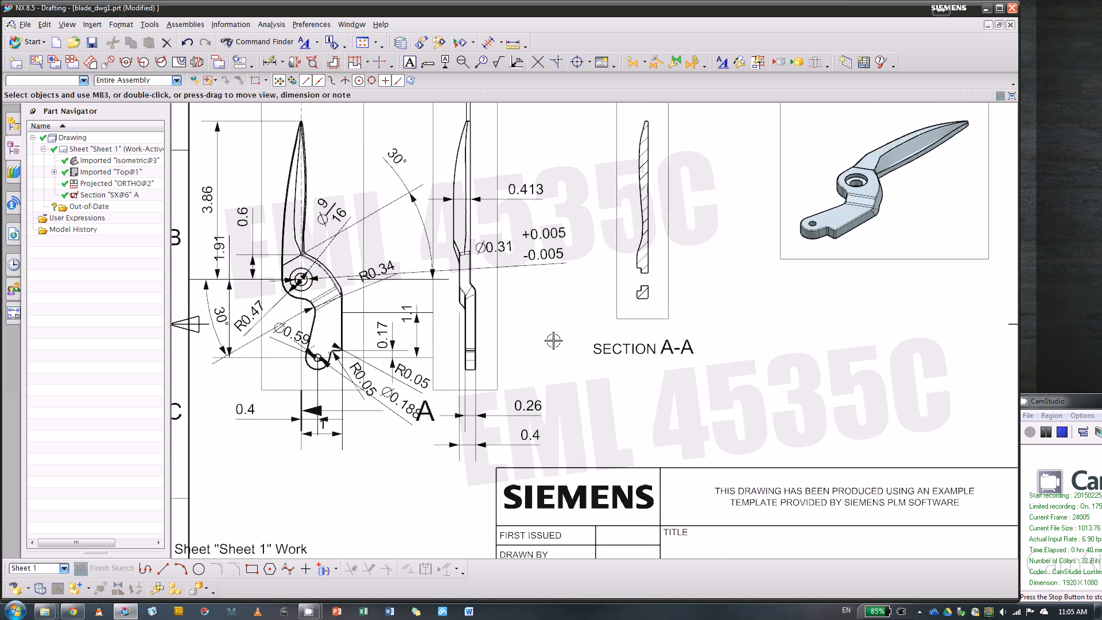
{"action": "scroll", "coordinate": [545, 360], "scroll_direction": "down", "scroll_amount": 2}
{"action": "scroll", "coordinate": [692, 390], "scroll_direction": "up", "scroll_amount": 1}
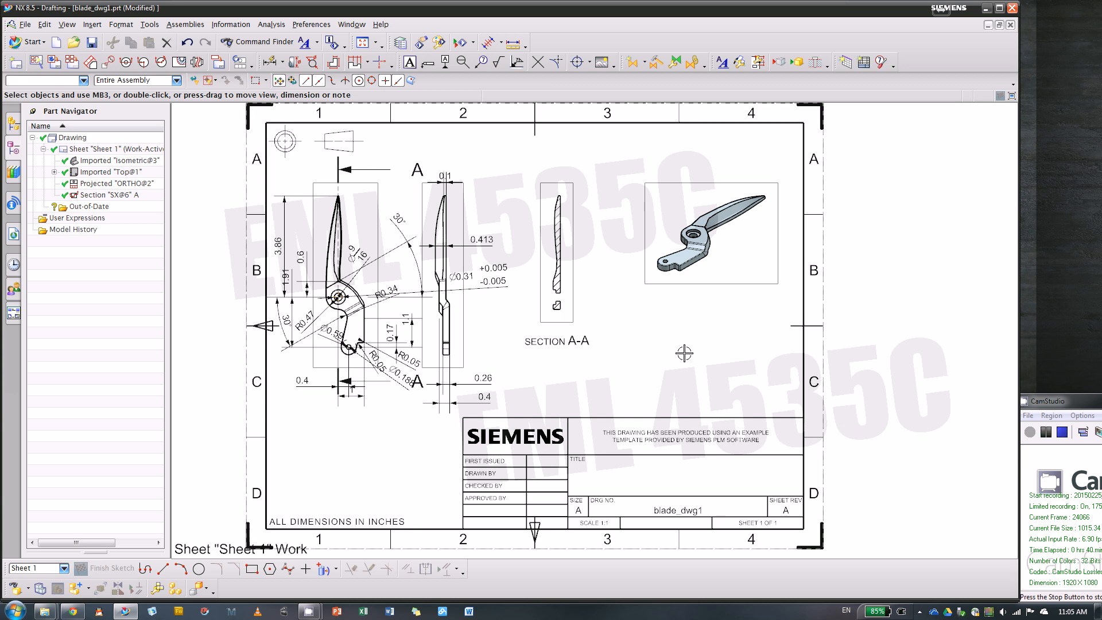
{"action": "scroll", "coordinate": [757, 342], "scroll_direction": "down", "scroll_amount": 2}
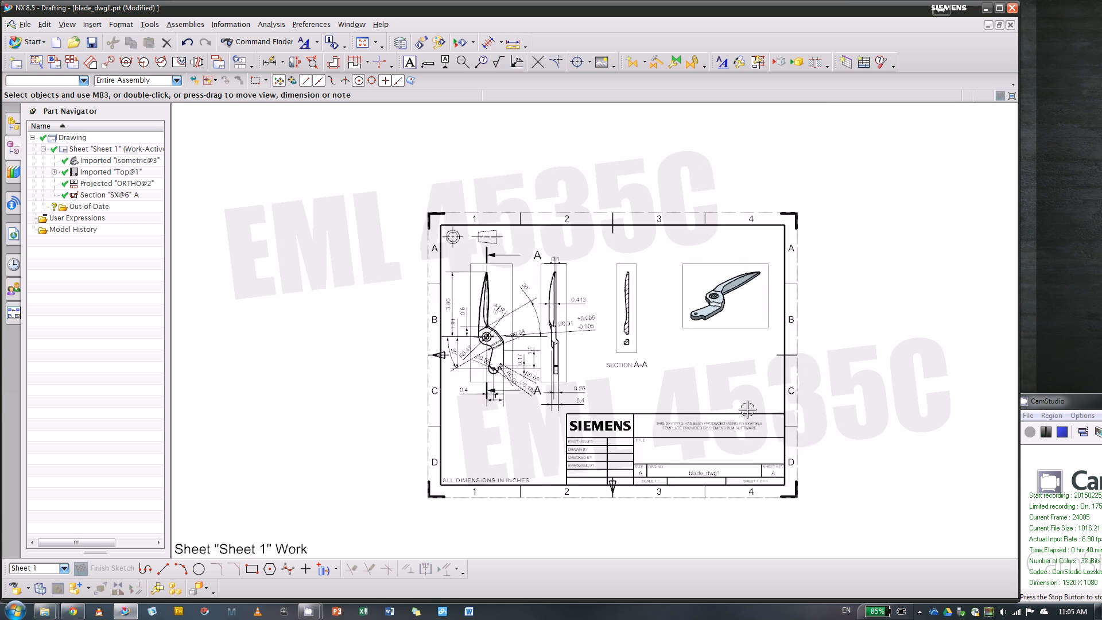
{"action": "scroll", "coordinate": [795, 378], "scroll_direction": "up", "scroll_amount": 1}
{"action": "middle_click_drag", "start_coordinate": [795, 377], "coordinate": [640, 379], "text": "shift"}
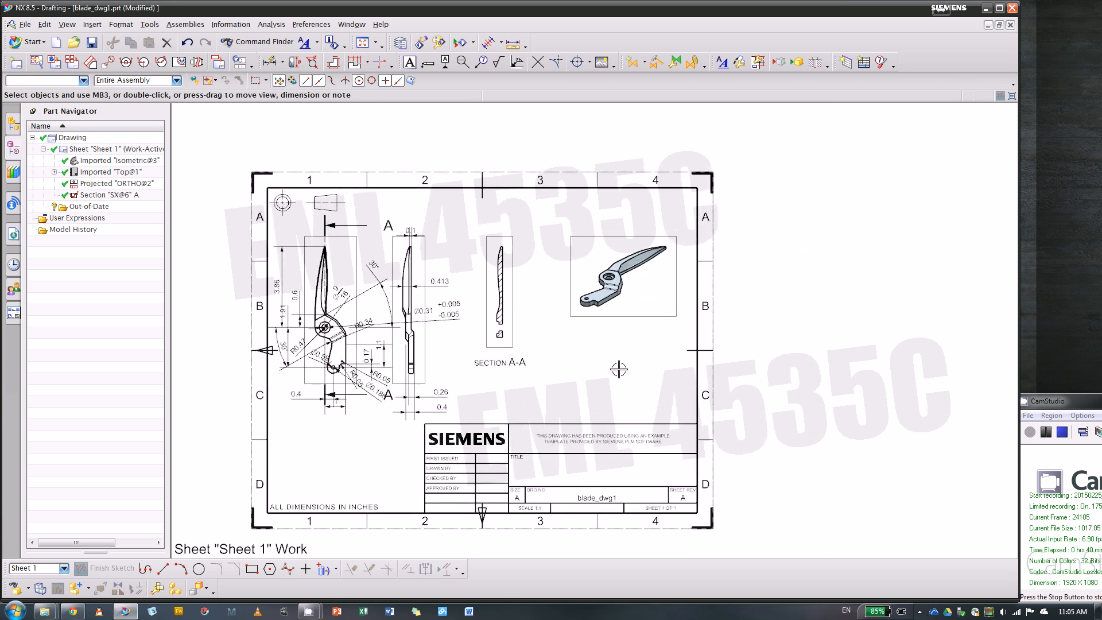
{"action": "scroll", "coordinate": [613, 388], "scroll_direction": "down", "scroll_amount": 2}
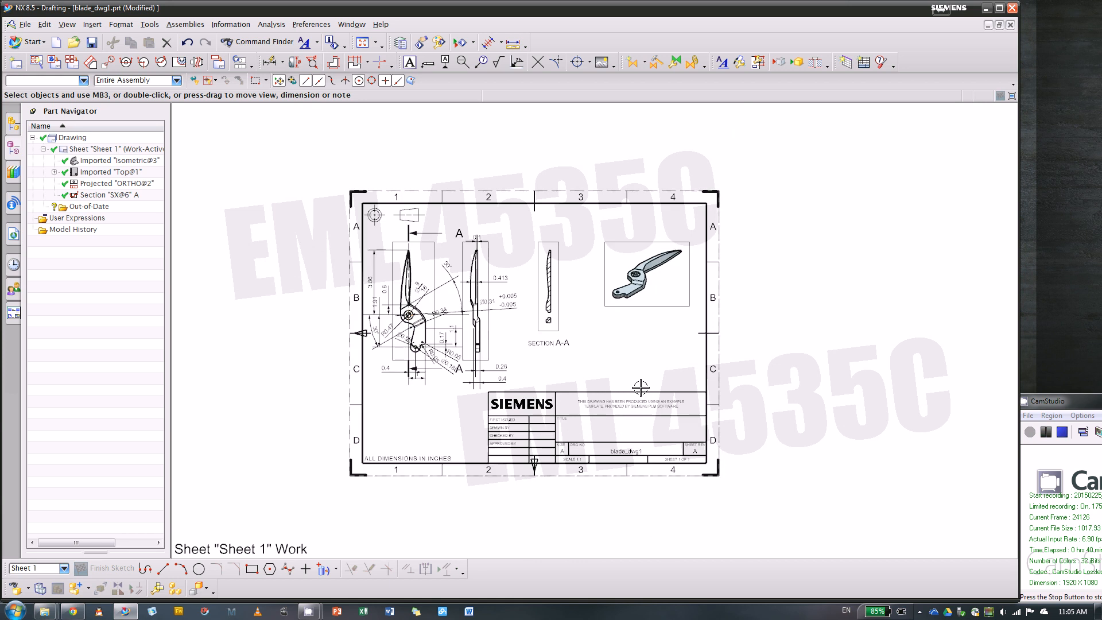
{"action": "scroll", "coordinate": [641, 387], "scroll_direction": "up", "scroll_amount": 2}
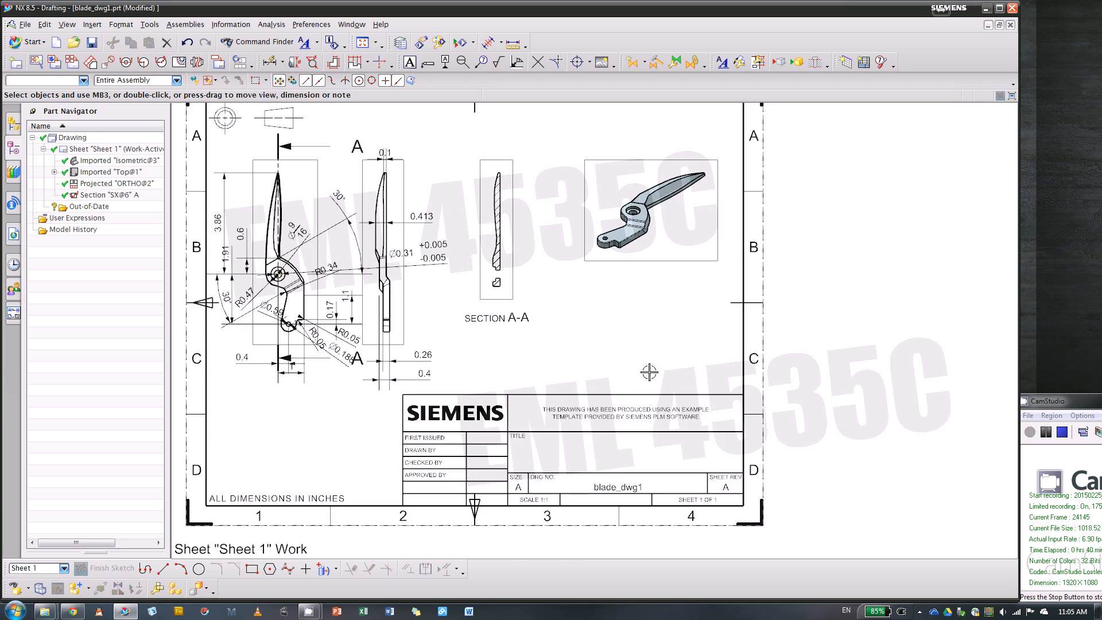
{"action": "scroll", "coordinate": [649, 372], "scroll_direction": "down", "scroll_amount": 2}
{"action": "scroll", "coordinate": [581, 318], "scroll_direction": "up", "scroll_amount": 1}
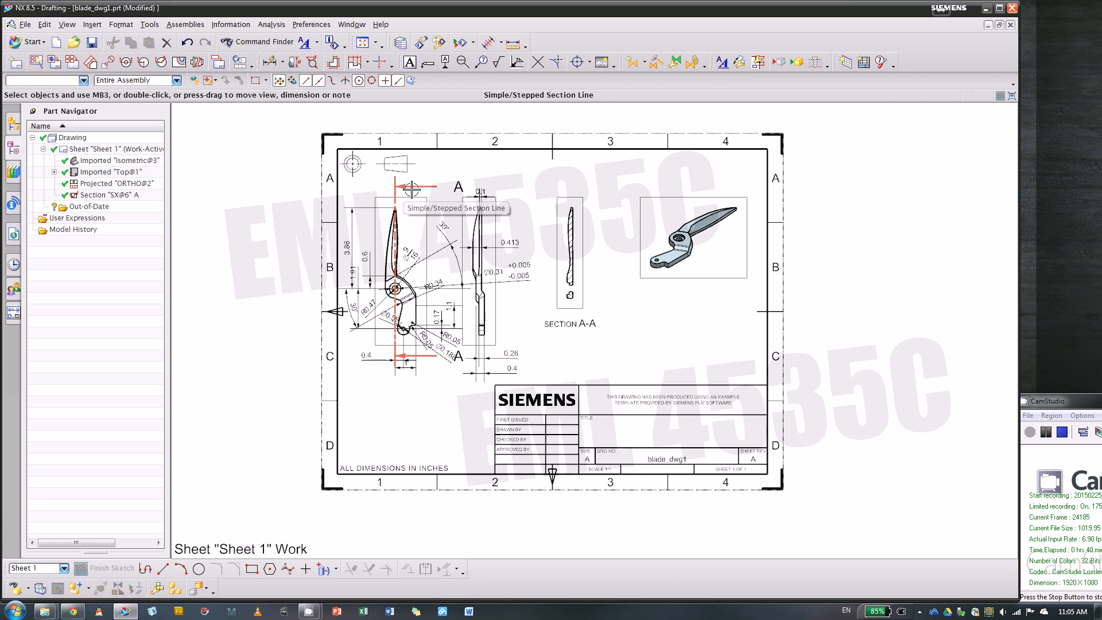
- Save the blade drawing as blade_dwg1.prt in the Snips folder on the desktop
{"action": "left_click", "coordinate": [92, 42]}
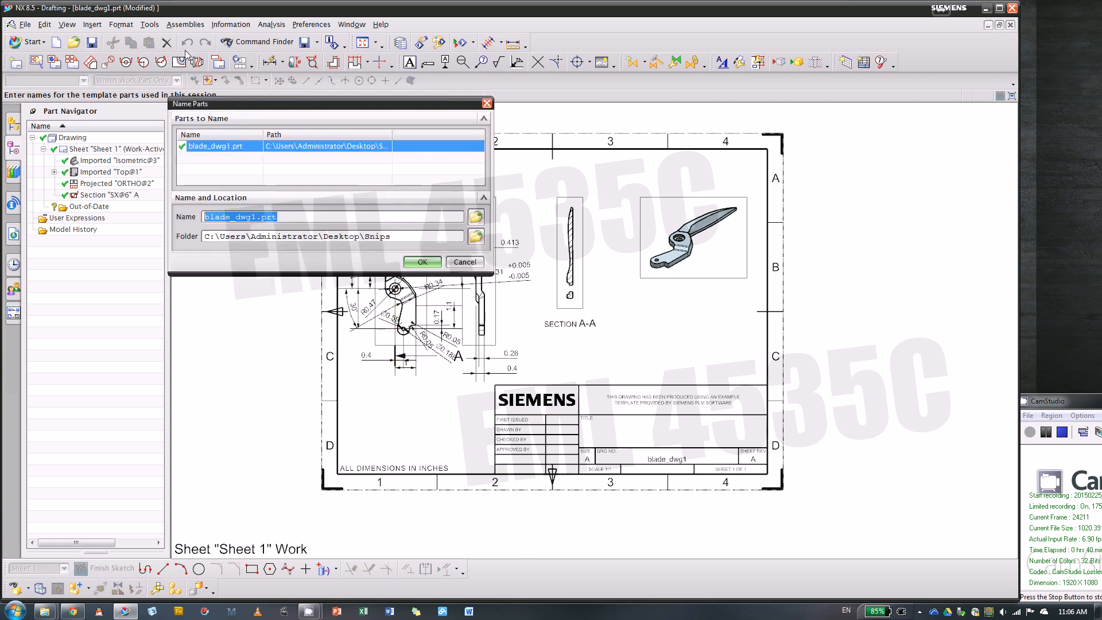
{"action": "left_click", "coordinate": [423, 263]}
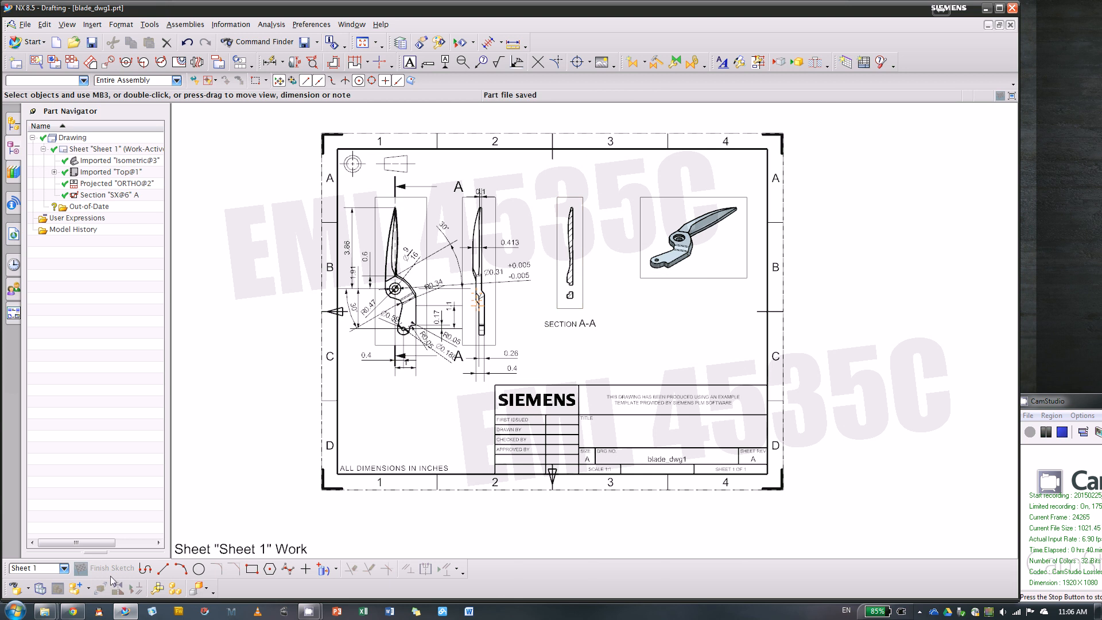
- Switch to the Snips folder in Windows Explorer and check the saved blade_dwg1, sub_asm_handle and sub_asm_Handle_R part files
{"action": "left_click", "coordinate": [45, 611]}
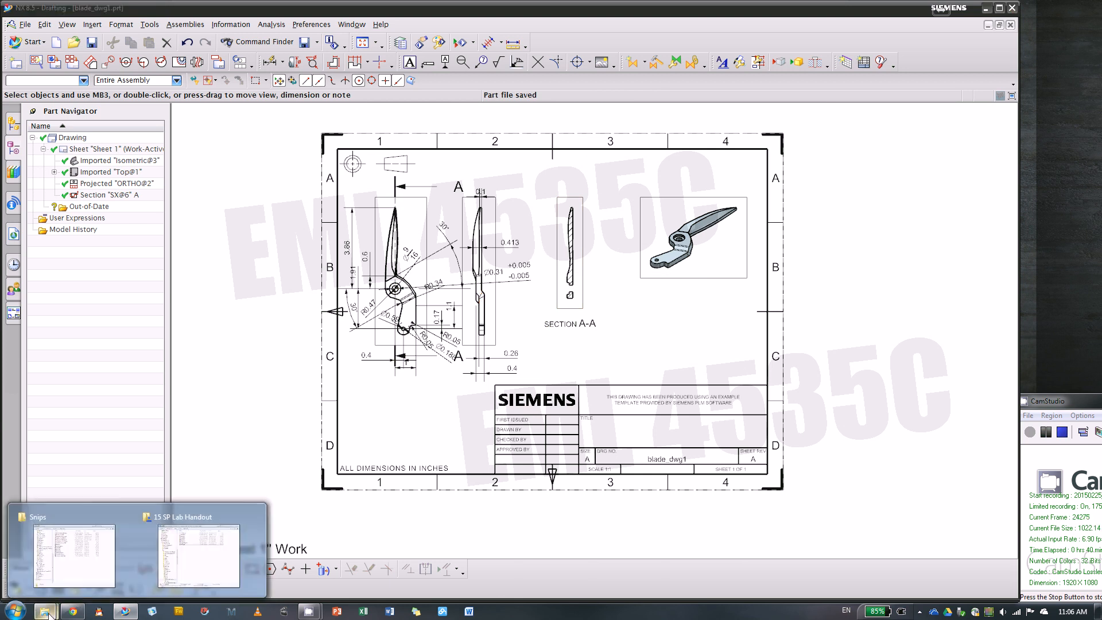
{"action": "left_click", "coordinate": [102, 549]}
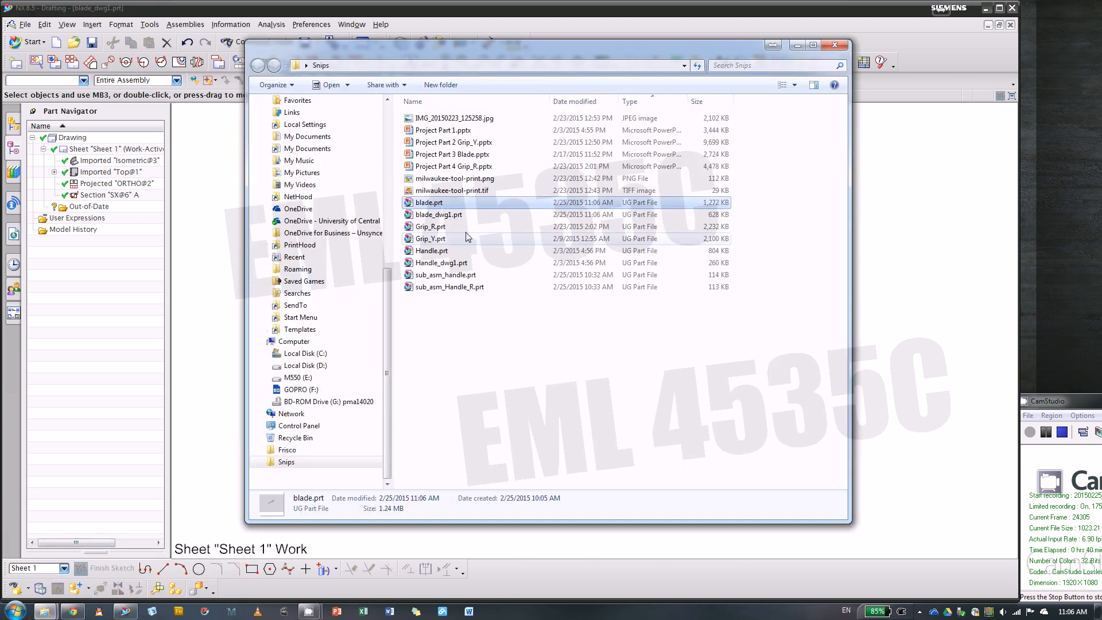
{"action": "left_click", "coordinate": [551, 215]}
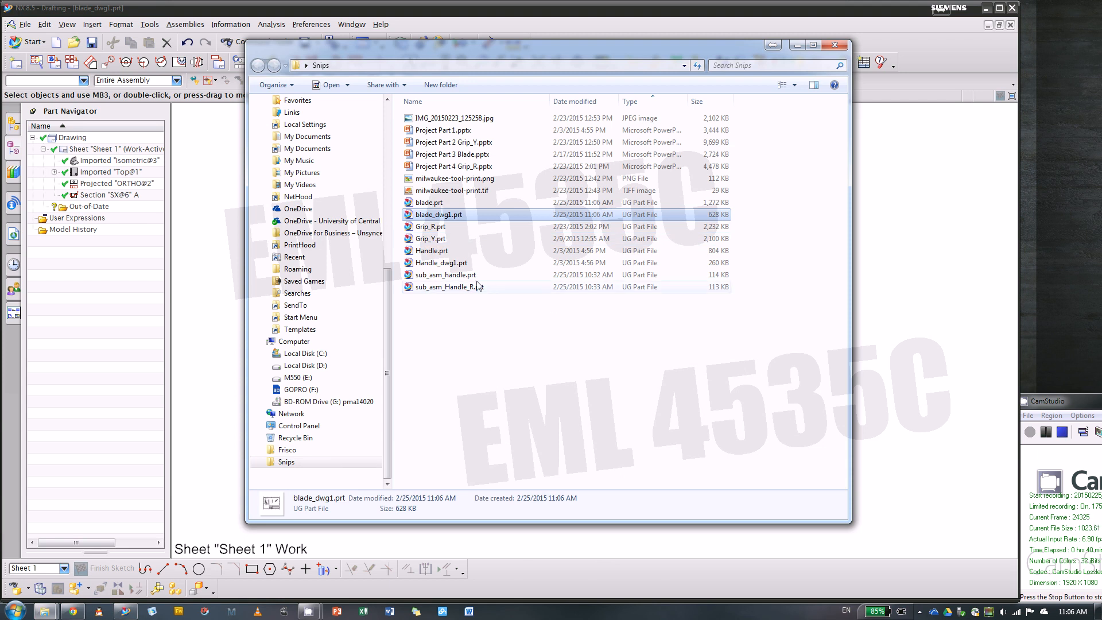
{"action": "left_click", "coordinate": [458, 275]}
{"action": "left_click", "coordinate": [457, 287]}
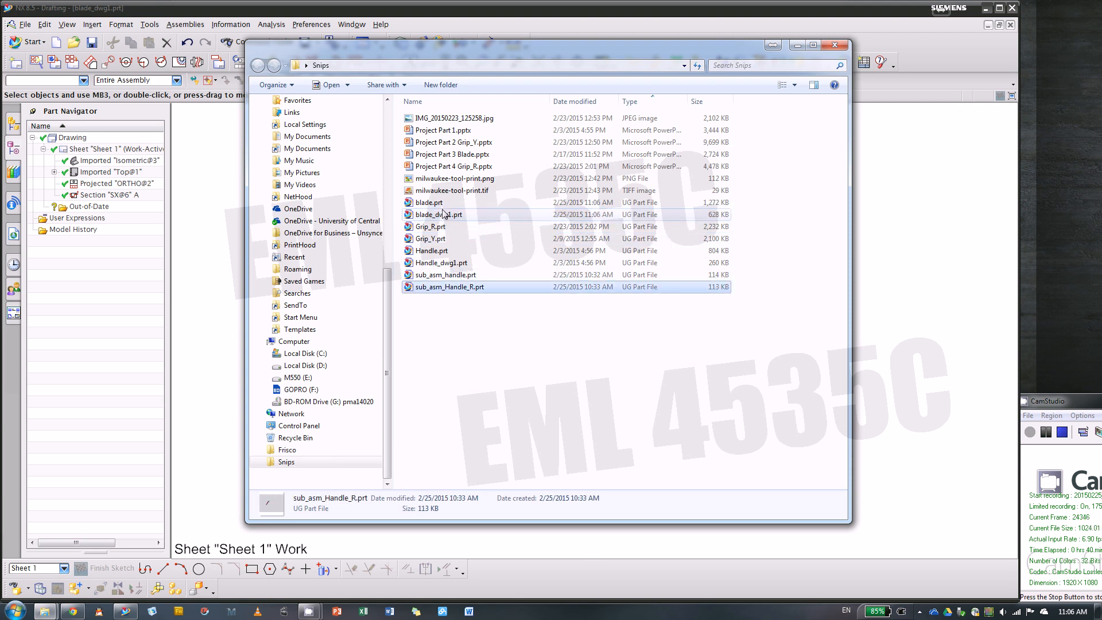
{"action": "left_click", "coordinate": [448, 363]}
{"action": "left_click", "coordinate": [456, 274]}
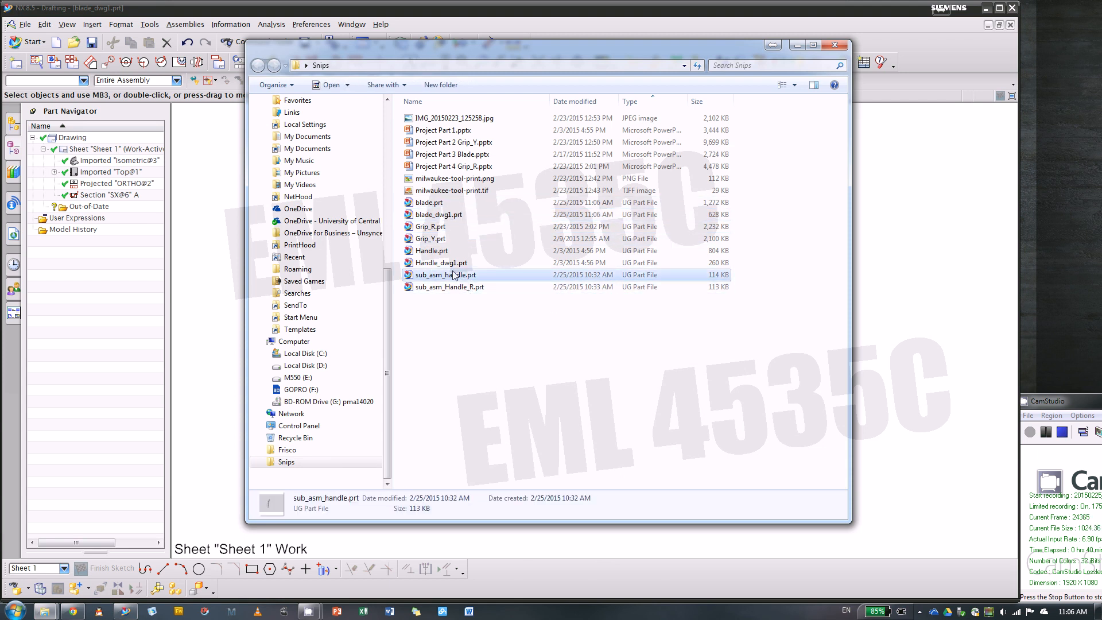
{"action": "left_click", "coordinate": [459, 332]}
- Return to NX, display the assembly_snip.prt part and save the snips assembly
{"action": "left_click", "coordinate": [352, 24]}
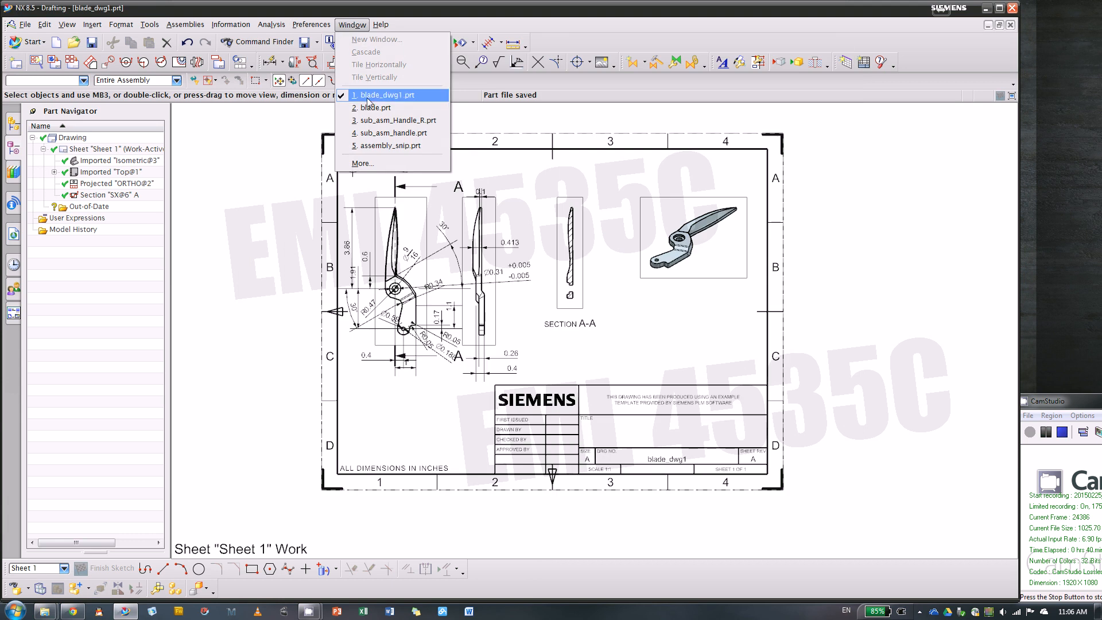
{"action": "left_click", "coordinate": [378, 146]}
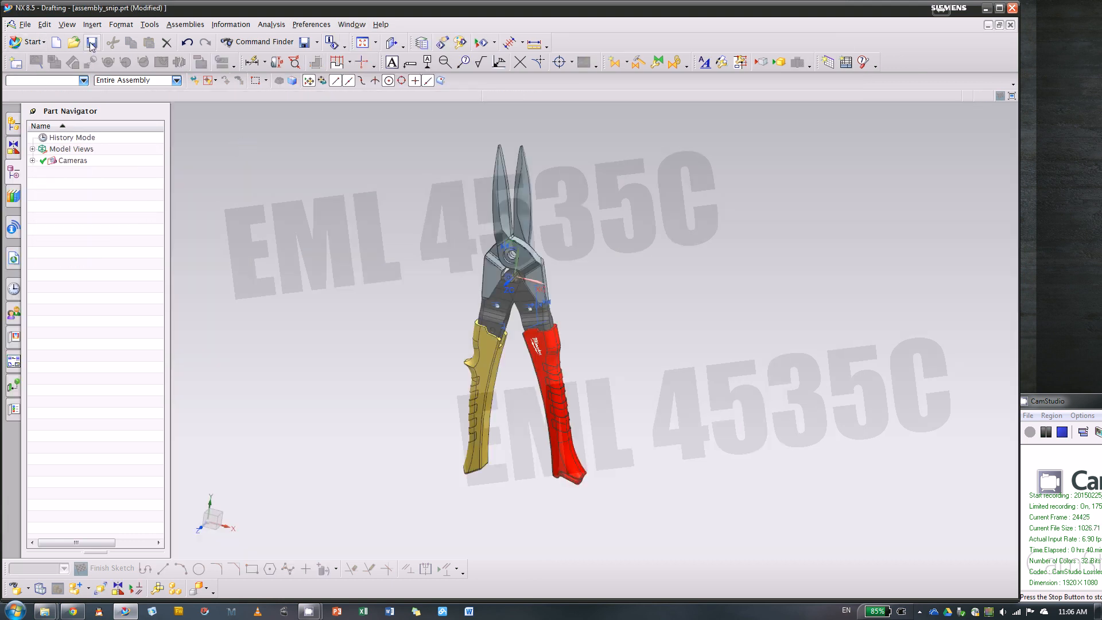
{"action": "key", "text": "ctrl+s"}
{"action": "left_click_drag", "start_coordinate": [1044, 409], "coordinate": [883, 317]}
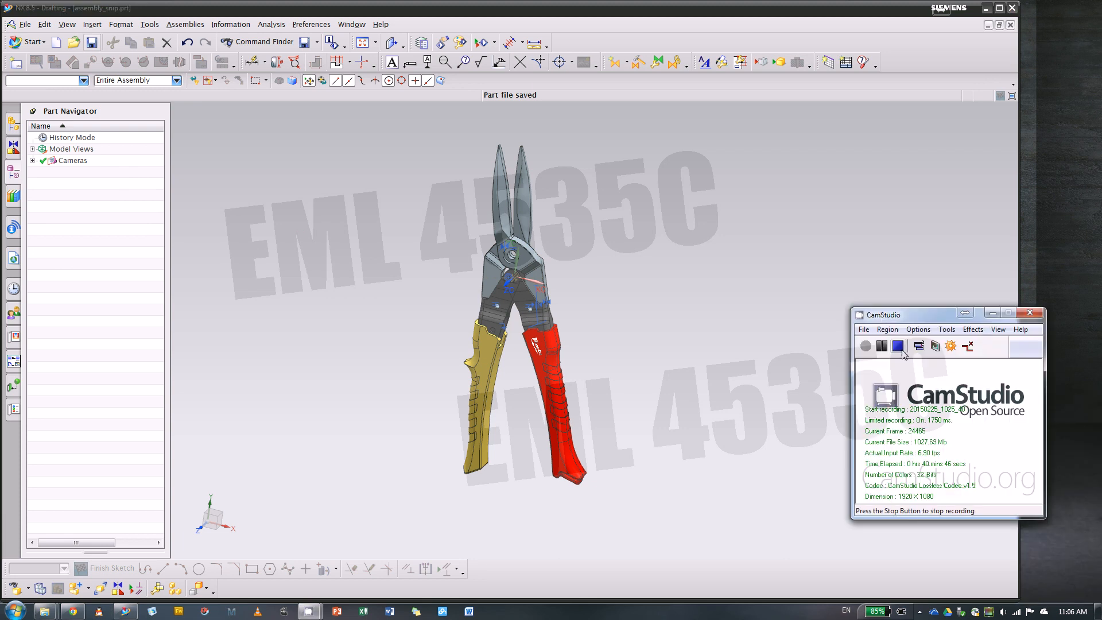